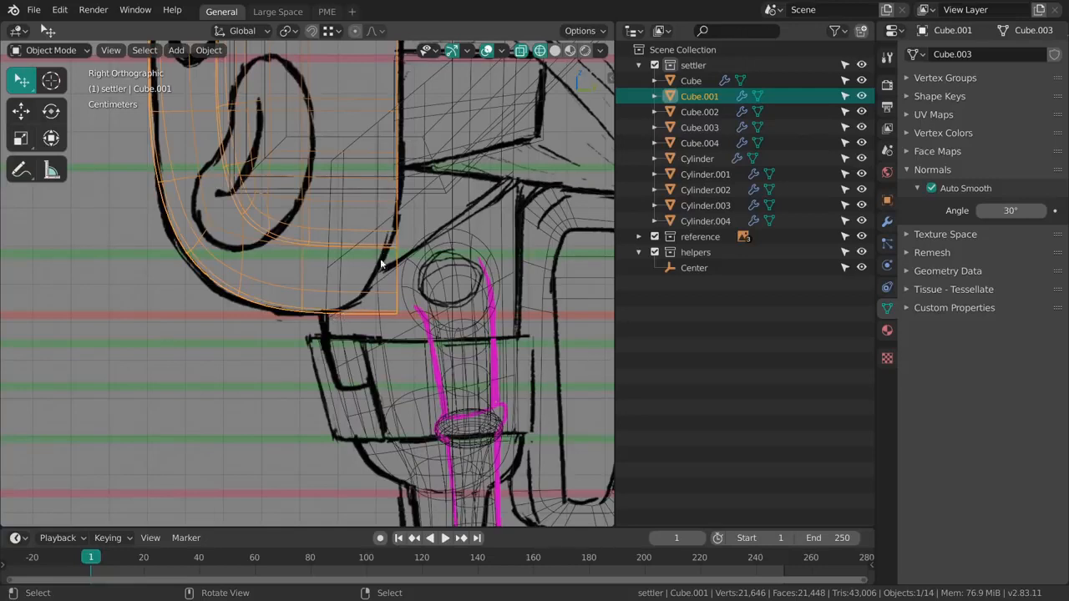
Step: In edit mode, move the lowest rear rim edge of the mask (Cube.001) forward along Y
key(shift+z)
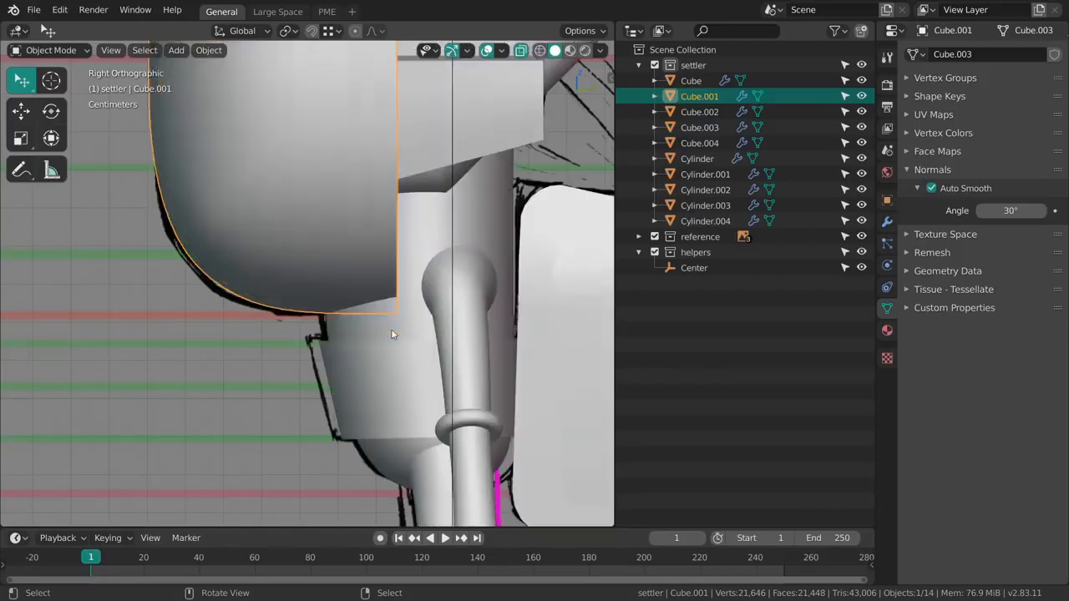
mouse_move(393, 332)
middle_down()
mouse_move(398, 279)
mouse_move(387, 284)
middle_up()
middle_drag(402, 247, 328, 289)
key(Tab)
mouse_move(410, 330)
middle_down()
mouse_move(402, 319)
mouse_move(425, 296)
mouse_move(420, 317)
mouse_move(401, 315)
middle_up()
key(shift+space)
key(g)
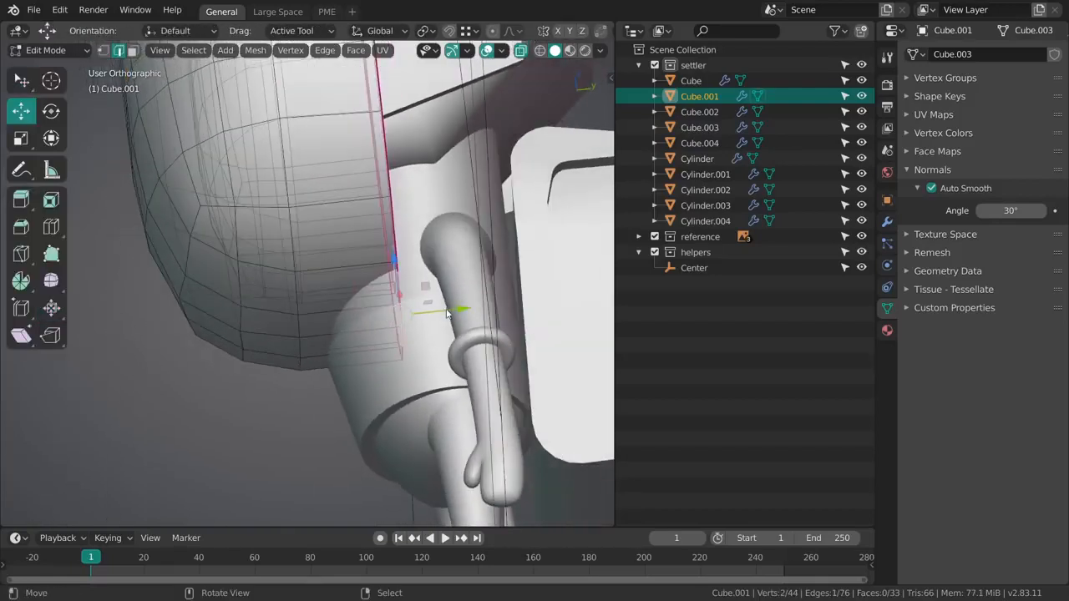
drag(448, 308, 454, 307)
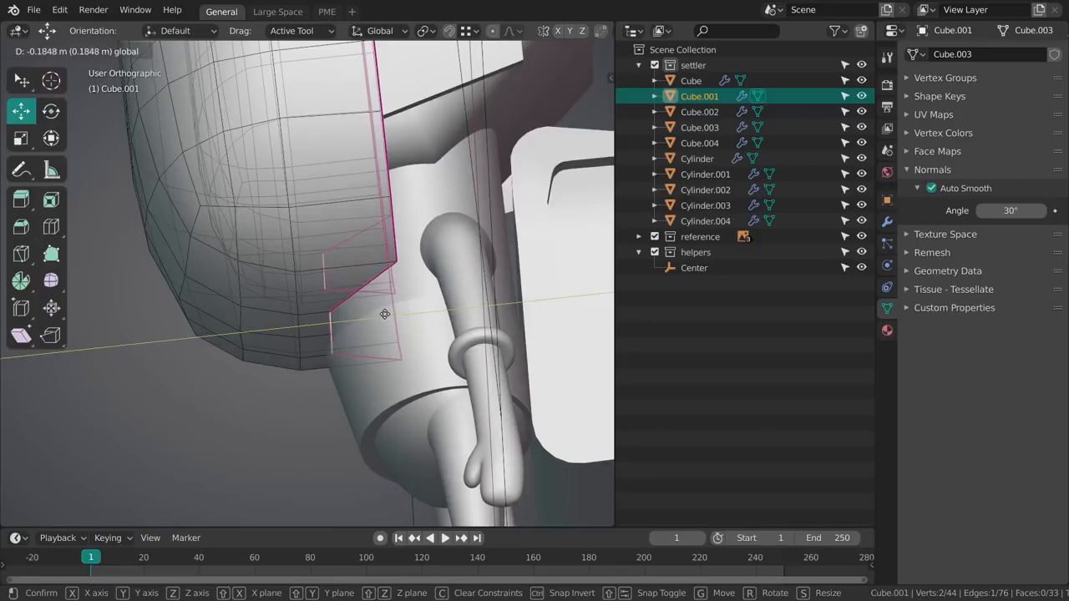
drag(385, 313, 370, 329)
Step: Move the mask's rear rim vertices one by one along Y to form a smooth curve rising from the bottom edge
middle_drag(371, 329, 420, 296)
key(g)
key(y)
click(416, 296)
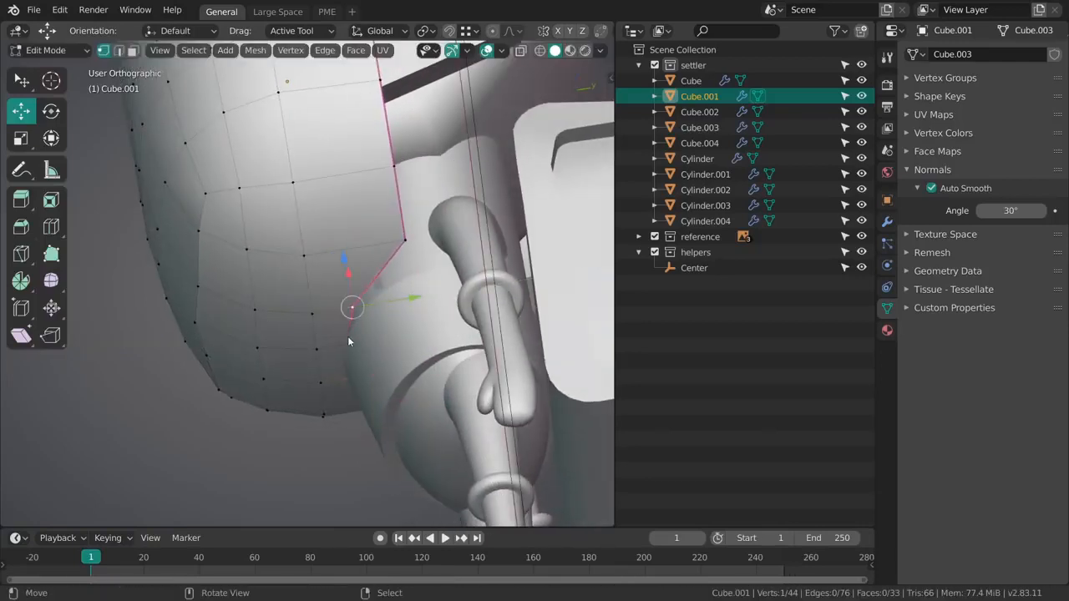
drag(401, 337, 426, 232)
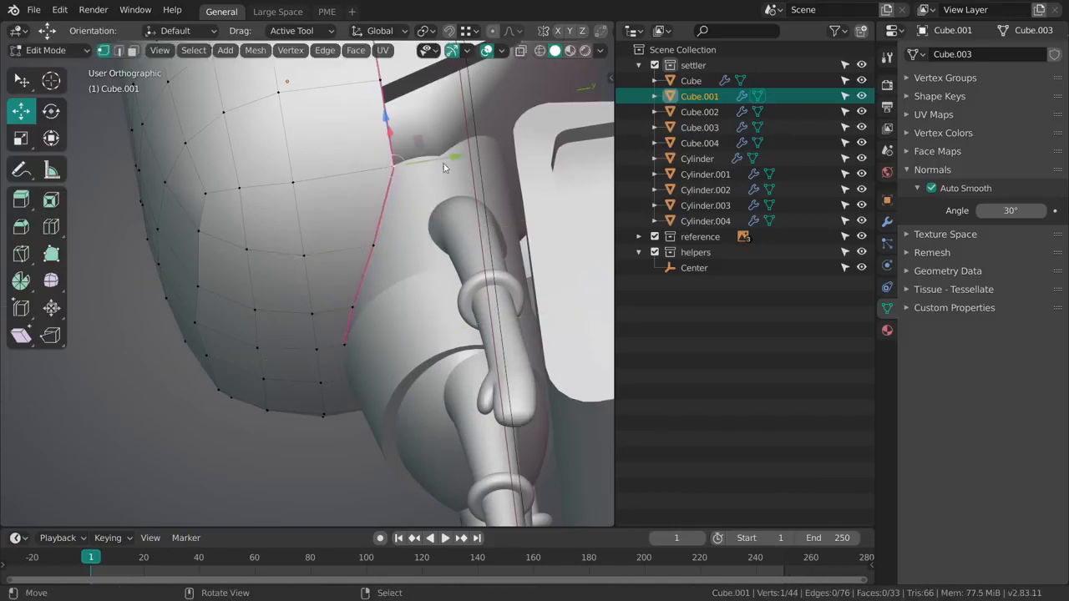
drag(447, 159, 434, 161)
middle_drag(387, 214, 379, 233)
right_click(370, 262)
drag(433, 251, 426, 250)
middle_drag(405, 276, 328, 322)
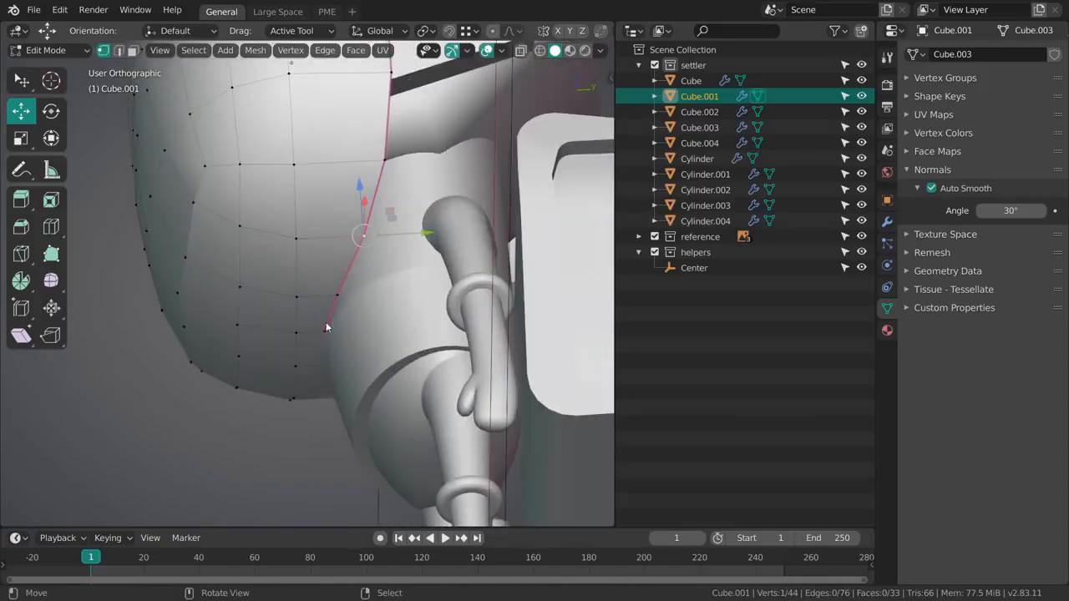
Step: Show the mask's Subdivision result in edit mode and adjust the bottom rim vertex beside the centre along Y
click(887, 221)
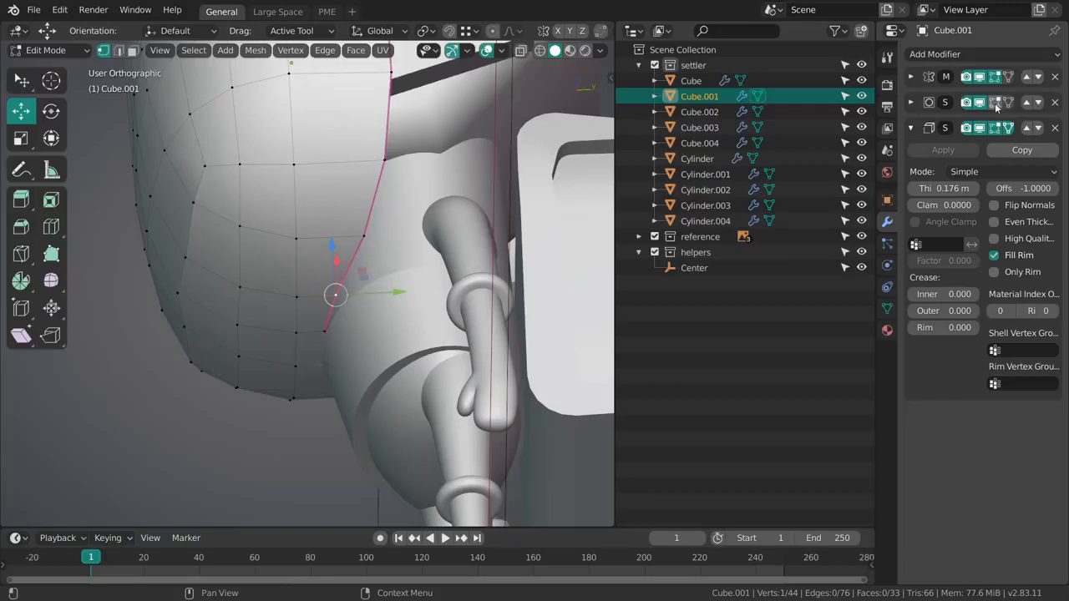
click(995, 103)
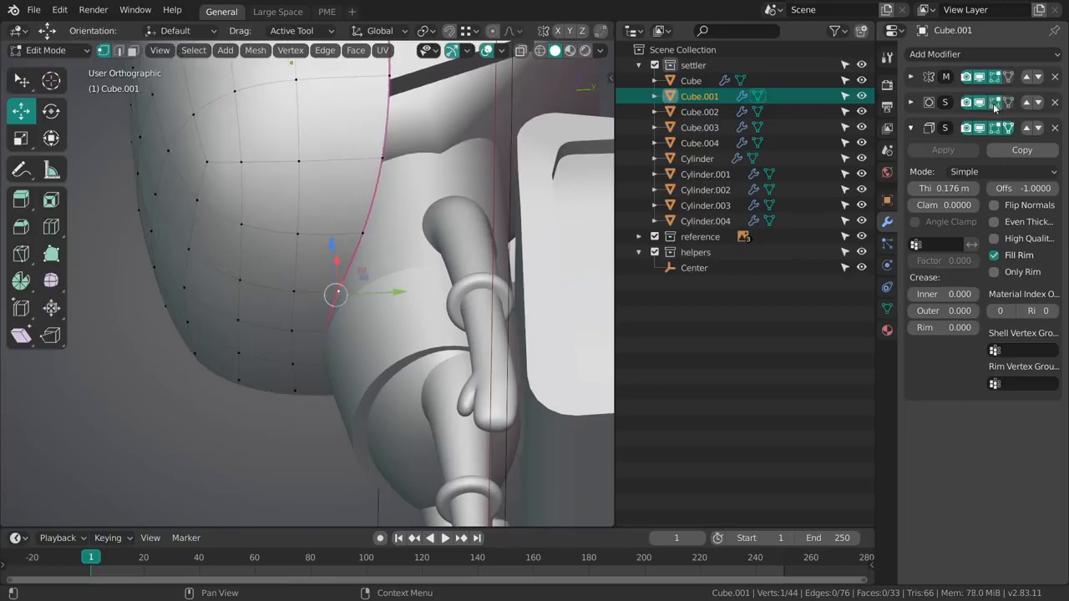
middle_drag(451, 333, 396, 264)
mouse_move(396, 263)
middle_down()
mouse_move(422, 258)
mouse_move(409, 275)
middle_up()
key(Tab)
scroll(361, 339, down, 5)
middle_drag(361, 339, 354, 361)
scroll(447, 233, up, 2)
key(Tab)
click(398, 306)
scroll(362, 334, up, 1)
drag(340, 368, 344, 359)
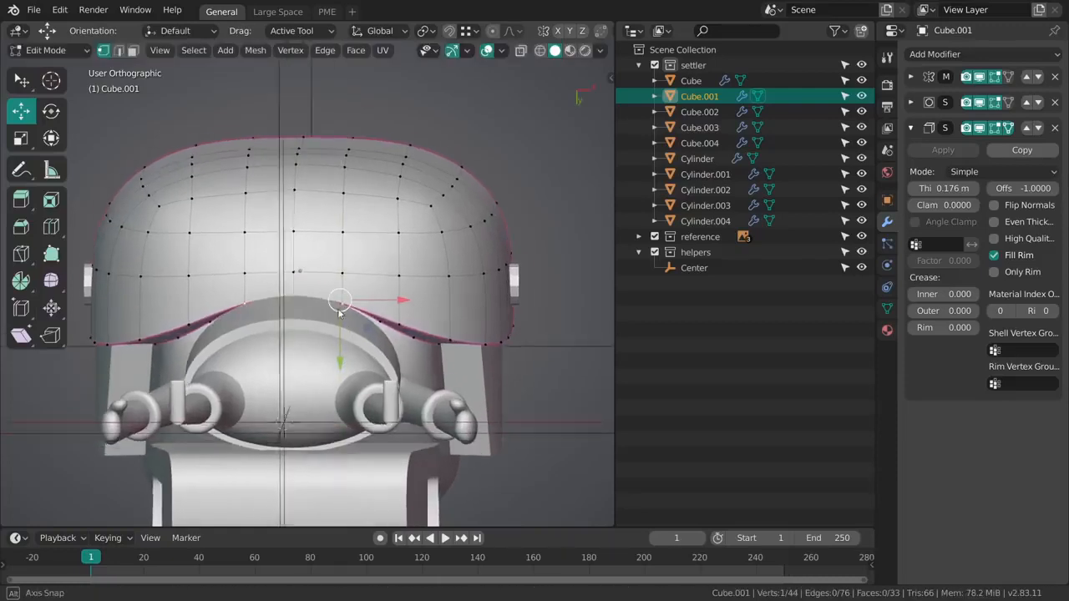
Step: Shift the neighbouring outer vertices of the mask's bottom rim along Y, then check the rim in object mode from below
middle_drag(344, 359, 396, 327)
drag(398, 378, 398, 378)
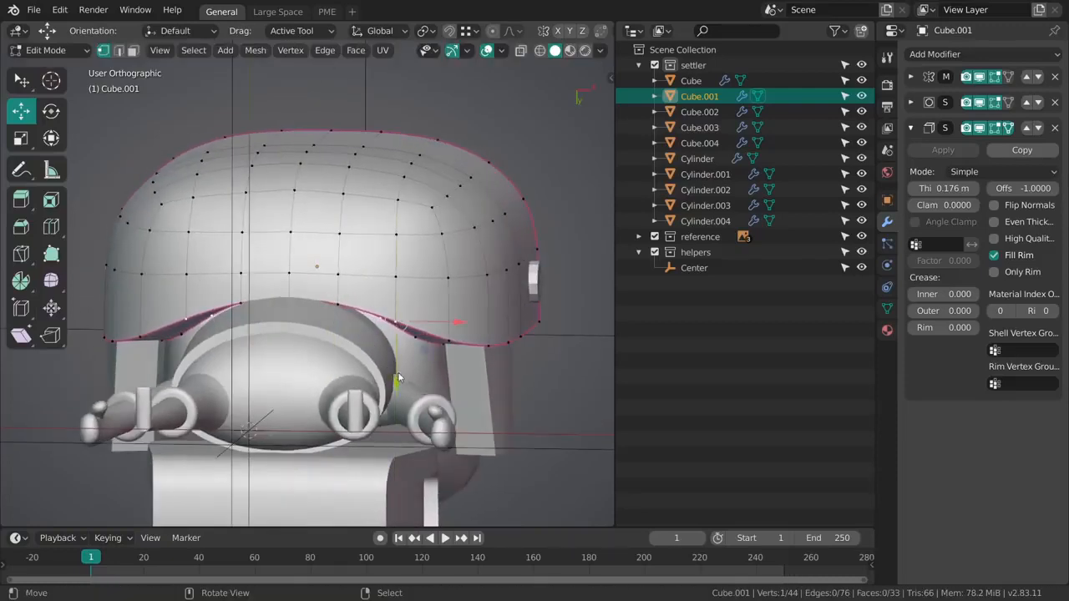
drag(453, 405, 453, 395)
middle_drag(427, 359, 376, 365)
key(Tab)
key(alt+a)
ctrl+middle_drag(384, 175, 333, 204)
scroll(360, 296, up, 3)
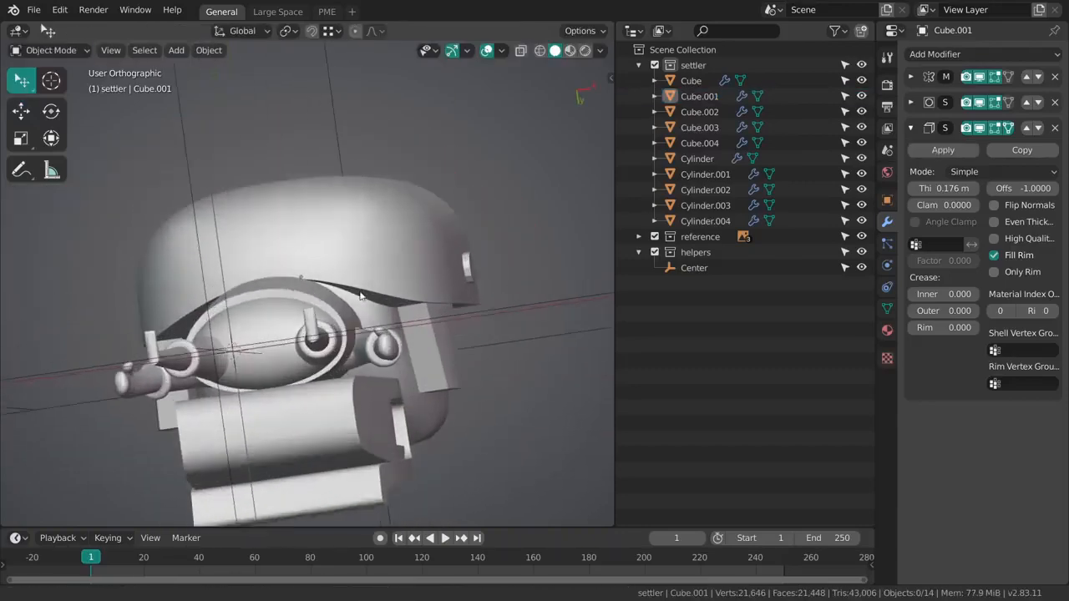
Step: Readjust the mask's bottom rim vertices along Y so the rim curves closely around the torso
key(Tab)
middle_drag(363, 292, 334, 303)
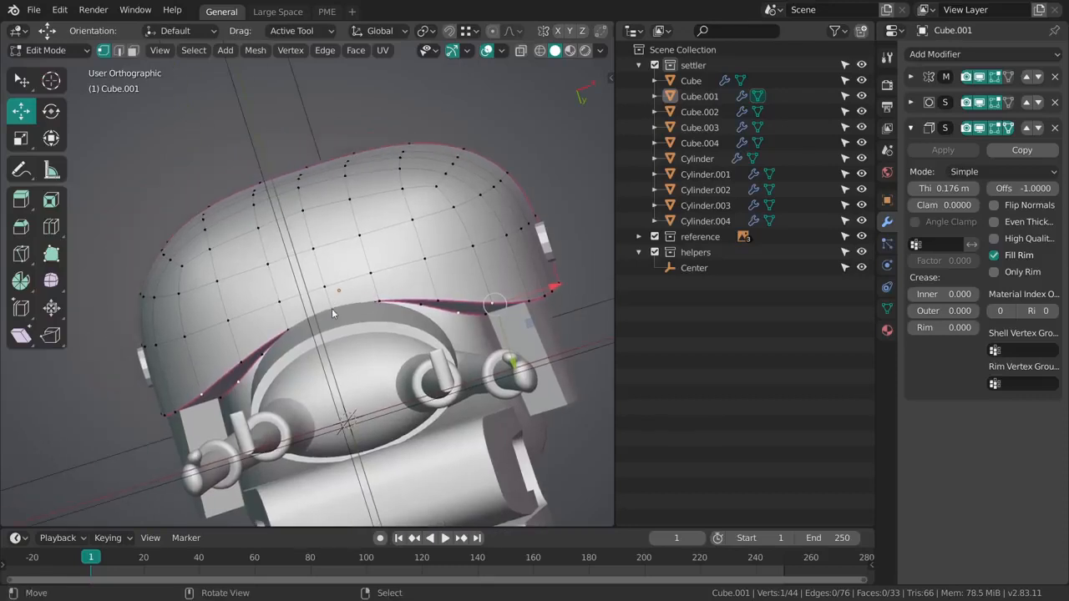
drag(349, 360, 387, 351)
click(344, 348)
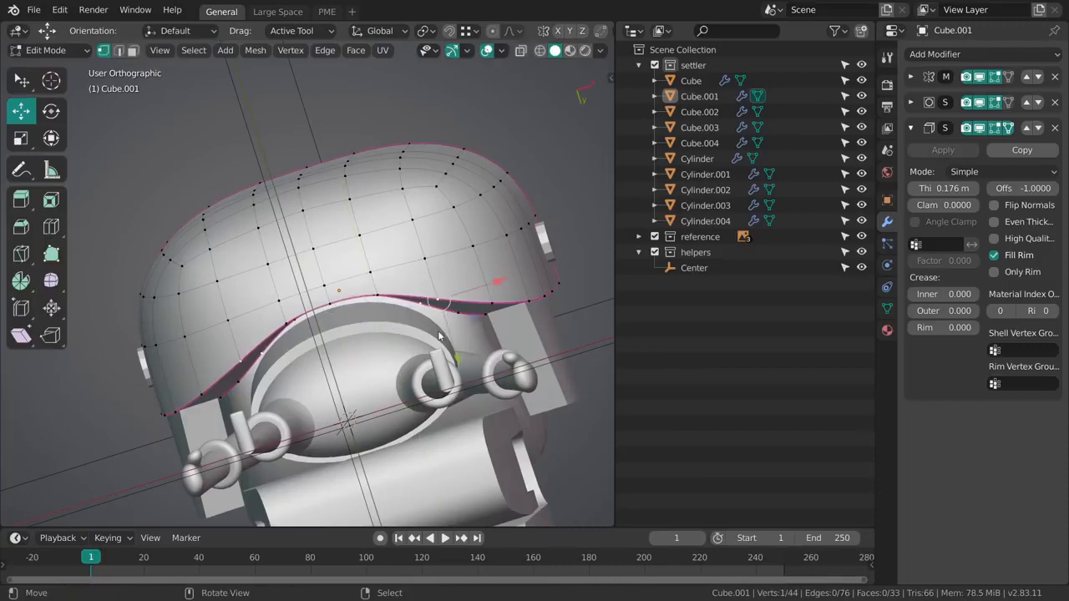
click(454, 354)
Step: Turn off the Subdivision display in edit mode and fine-tune the mask's rim vertices around the centre along Y
click(996, 101)
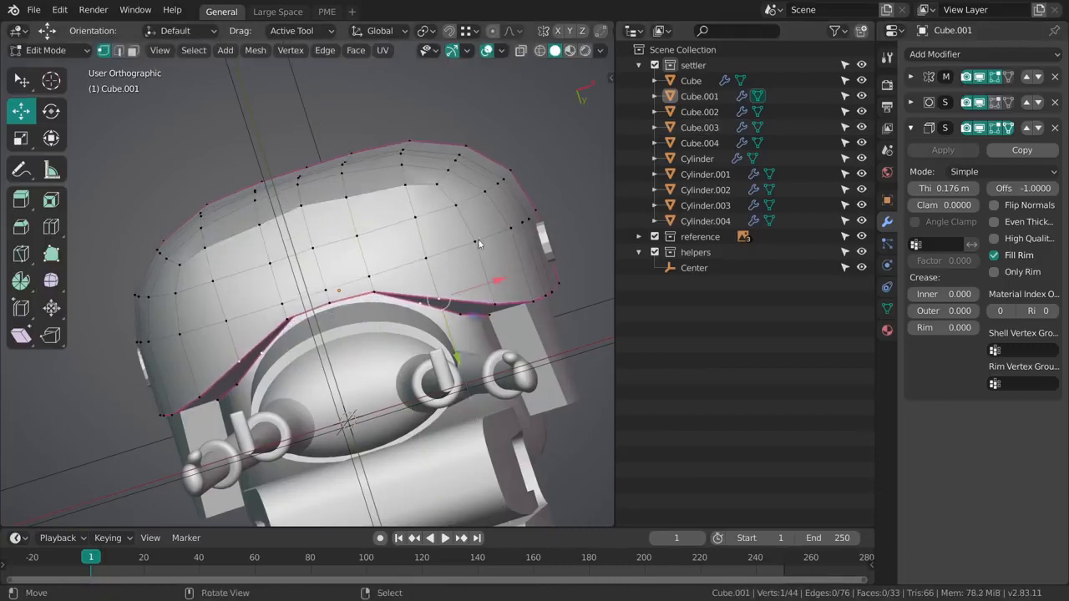
drag(396, 342, 363, 329)
right_click(426, 257)
drag(438, 339, 325, 249)
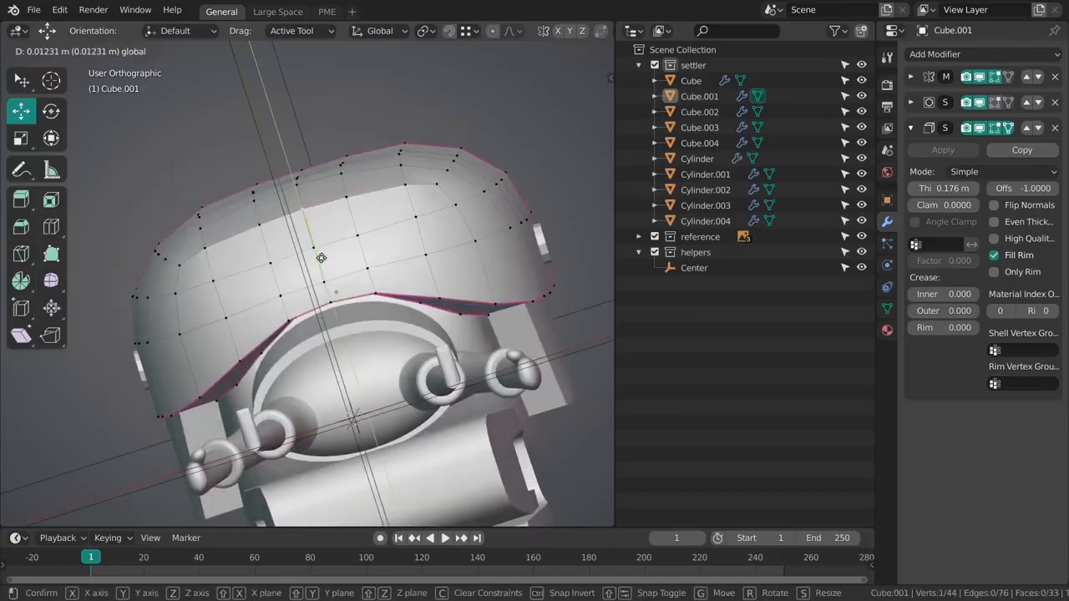
middle_drag(325, 249, 328, 214)
Step: Edge-slide the horizontal edge loop across the lower side of the mask and return to object mode
alt+right_click(266, 285)
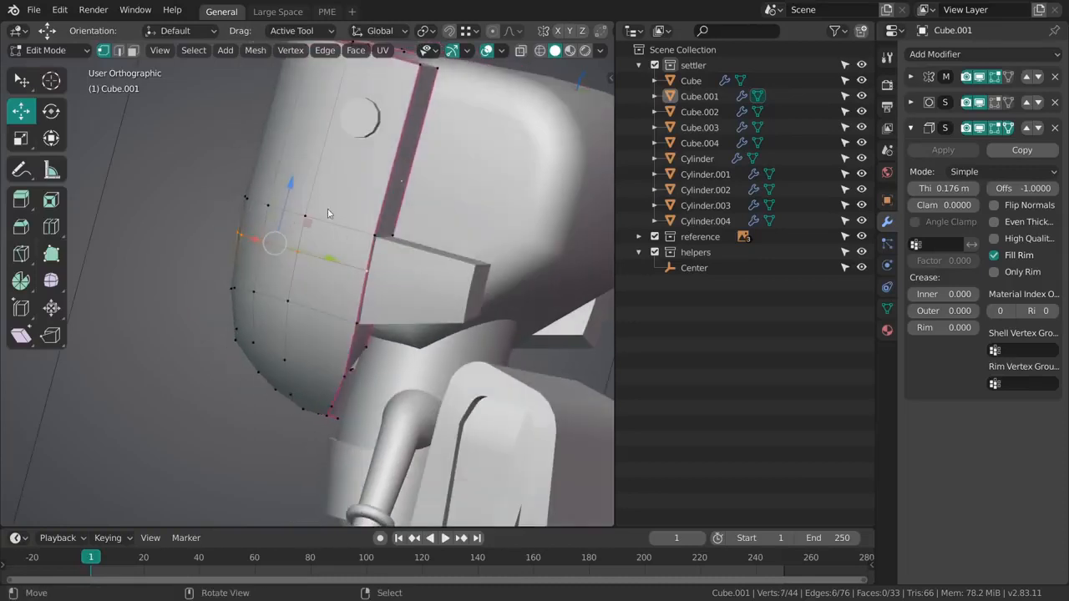
key(g)
key(g)
click(277, 247)
key(alt+a)
key(Tab)
Step: Compare the reshaped mask with the reference drawings in side and front views
middle_drag(314, 327, 300, 309)
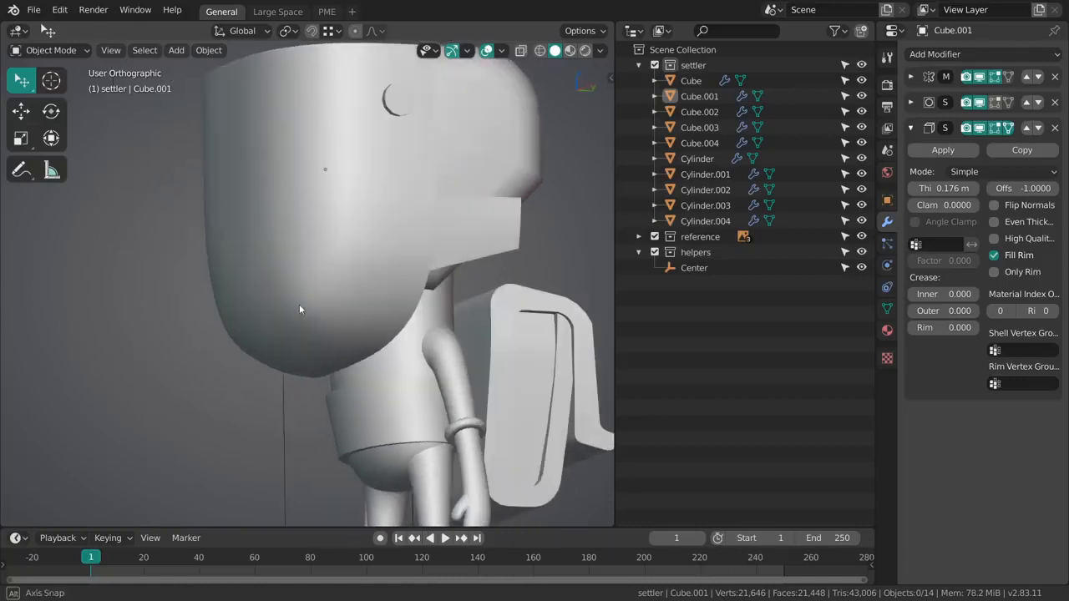
mouse_move(397, 314)
middle_down()
mouse_move(337, 300)
mouse_move(366, 406)
mouse_move(413, 402)
mouse_move(399, 252)
middle_up()
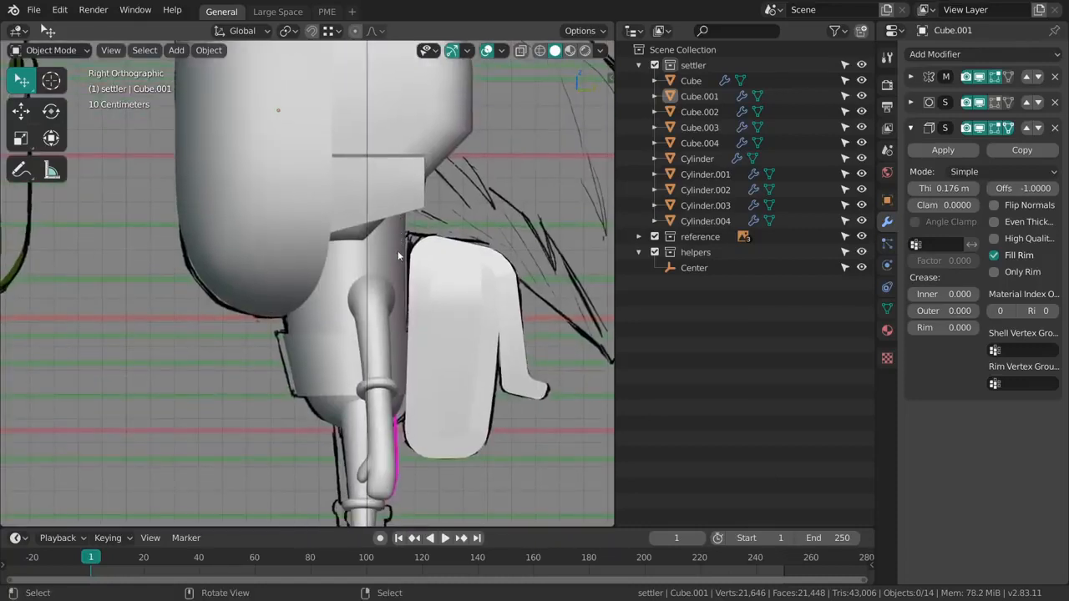
ctrl+middle_drag(395, 329, 408, 241)
middle_drag(390, 351, 351, 261)
key(alt+z)
scroll(372, 278, up, 2)
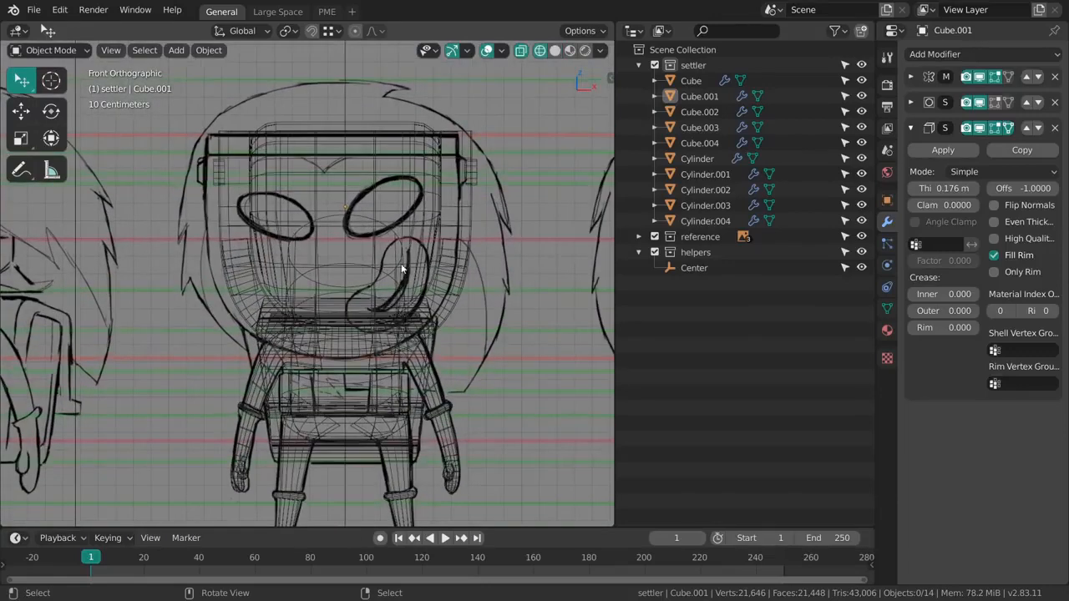
key(shift+z)
key(grave)
click(453, 298)
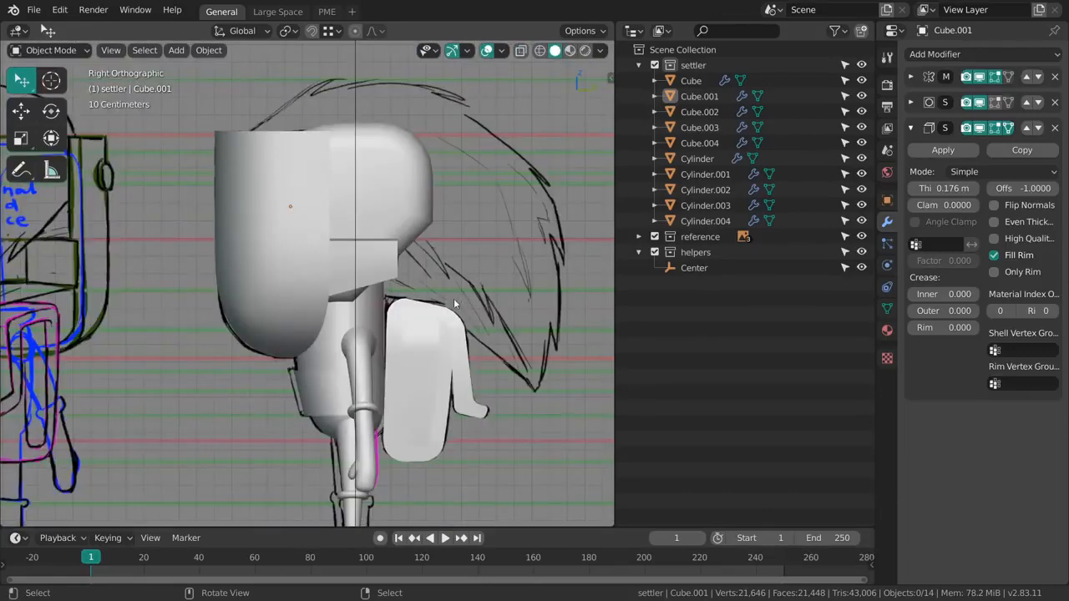
Step: Isolate the band around the torso (Cylinder.004) in local view and delete its selected side segment
shift+middle_drag(424, 358, 379, 251)
scroll(379, 268, up, 4)
click(372, 289)
middle_drag(372, 293, 354, 298)
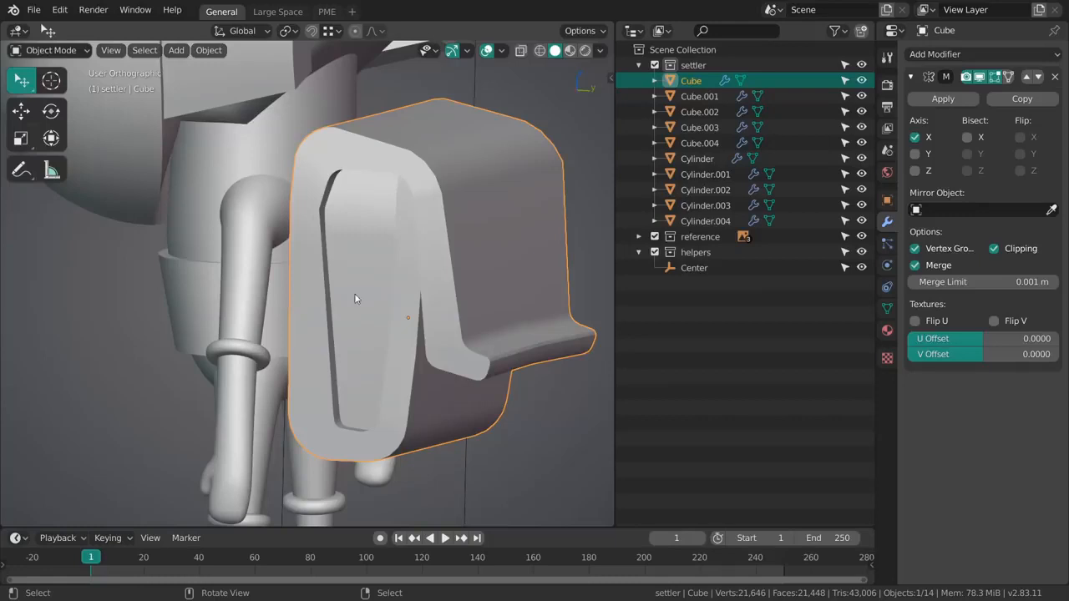
click(286, 303)
middle_drag(286, 302, 356, 296)
key(Tab)
key(KP_Divide)
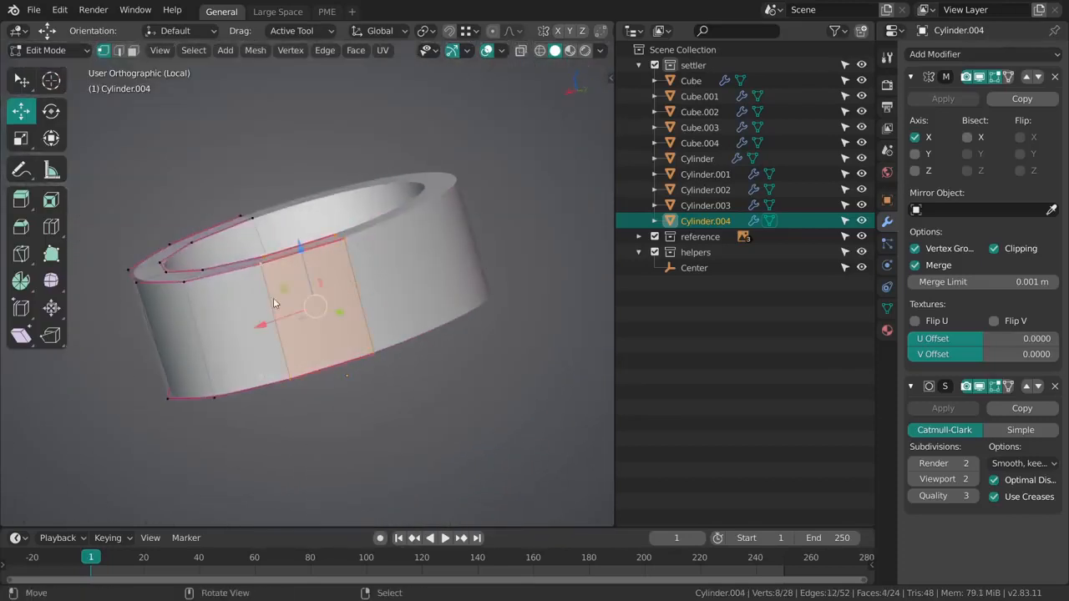
key(x)
click(334, 284)
Step: Move the band's open end edges outward along X to match the front reference drawing
middle_drag(358, 275, 303, 301)
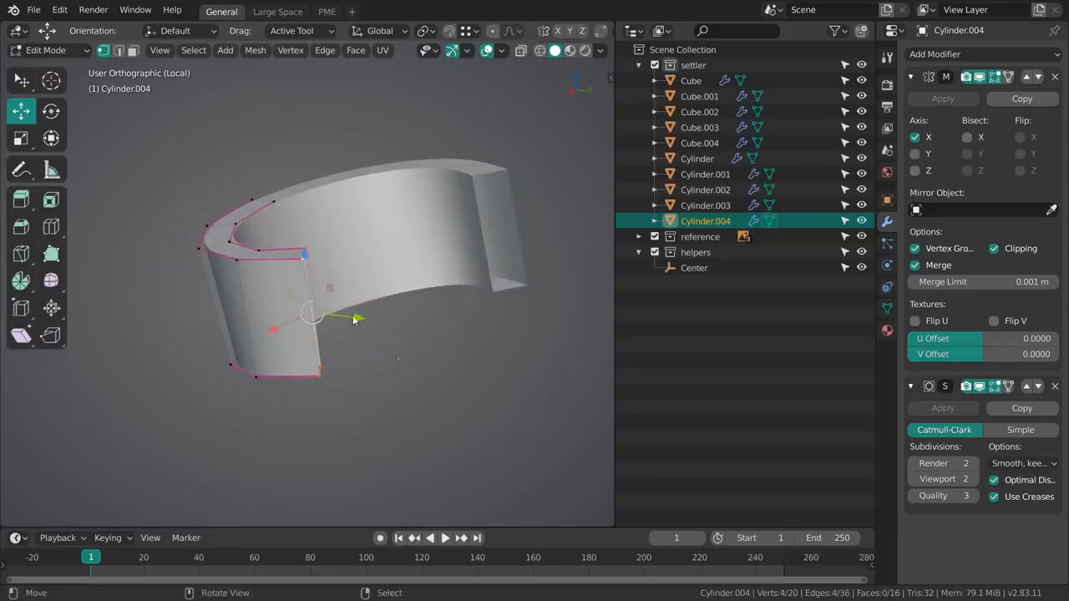
key(KP_Divide)
middle_drag(362, 325, 475, 314)
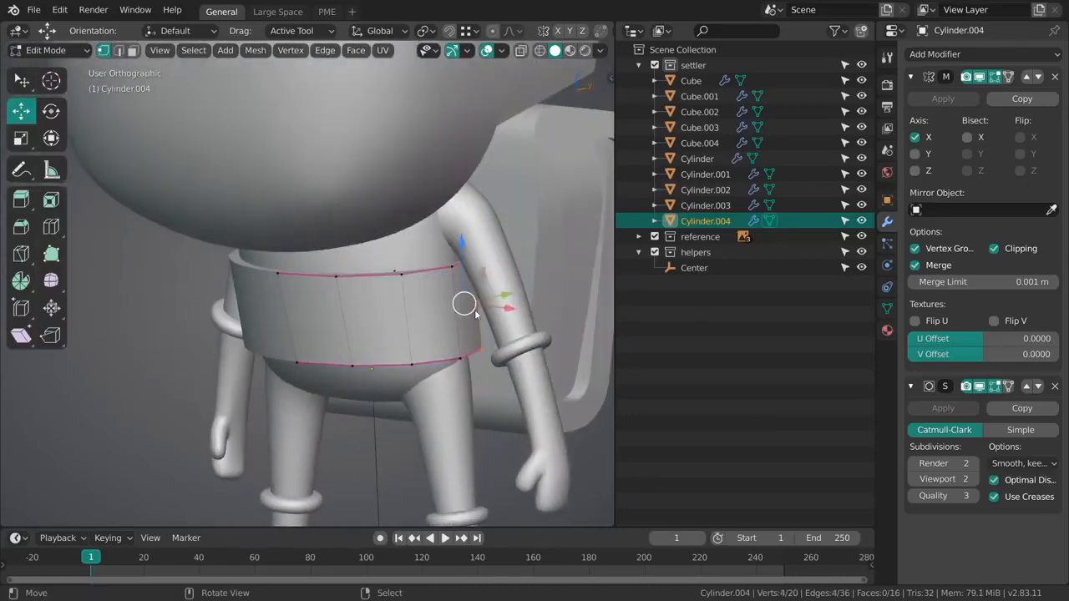
key(KP_1)
shift+middle_drag(391, 285, 331, 284)
key(shift+z)
shift+middle_drag(412, 269, 448, 298)
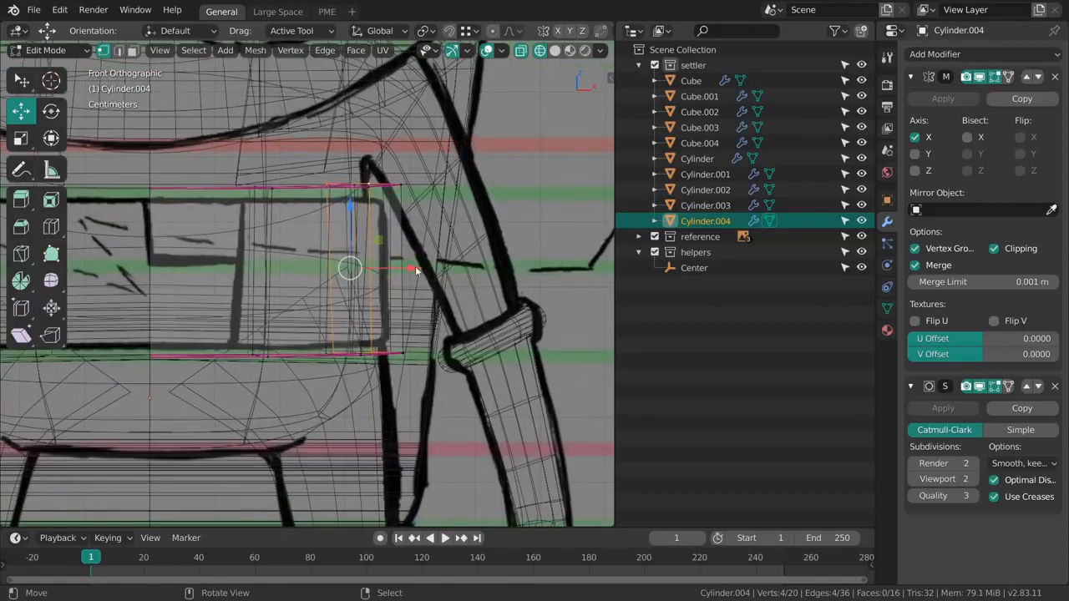
drag(415, 270, 441, 268)
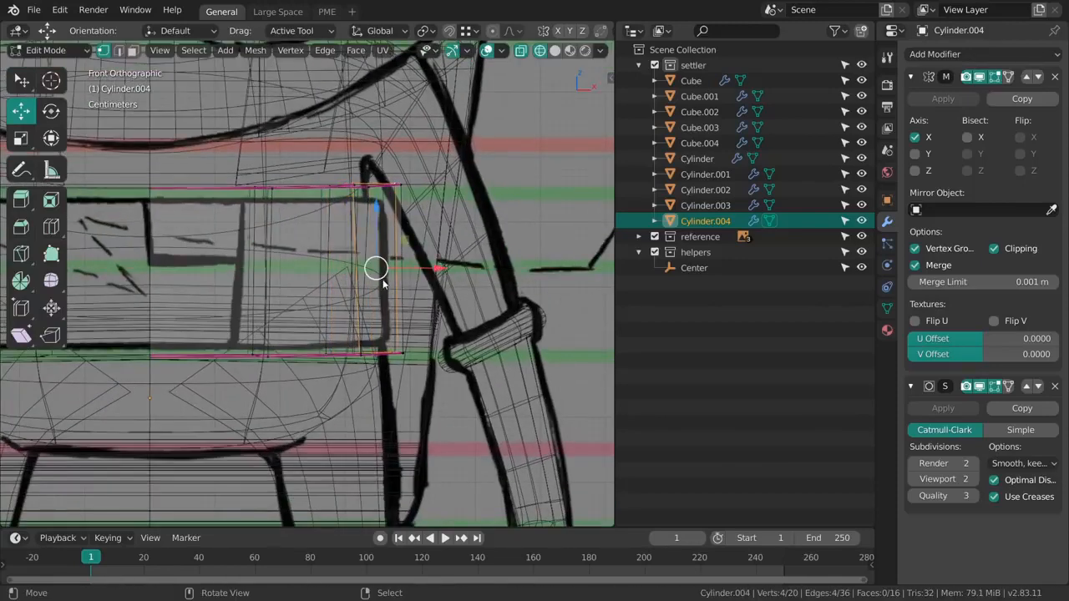
Step: Extrude the band's open end backward to the backpack
key(KP_3)
key(z)
mouse_move(421, 278)
middle_down()
mouse_move(289, 294)
mouse_move(344, 248)
mouse_move(333, 270)
middle_up()
key(shift+space)
key(e)
key(KP_3)
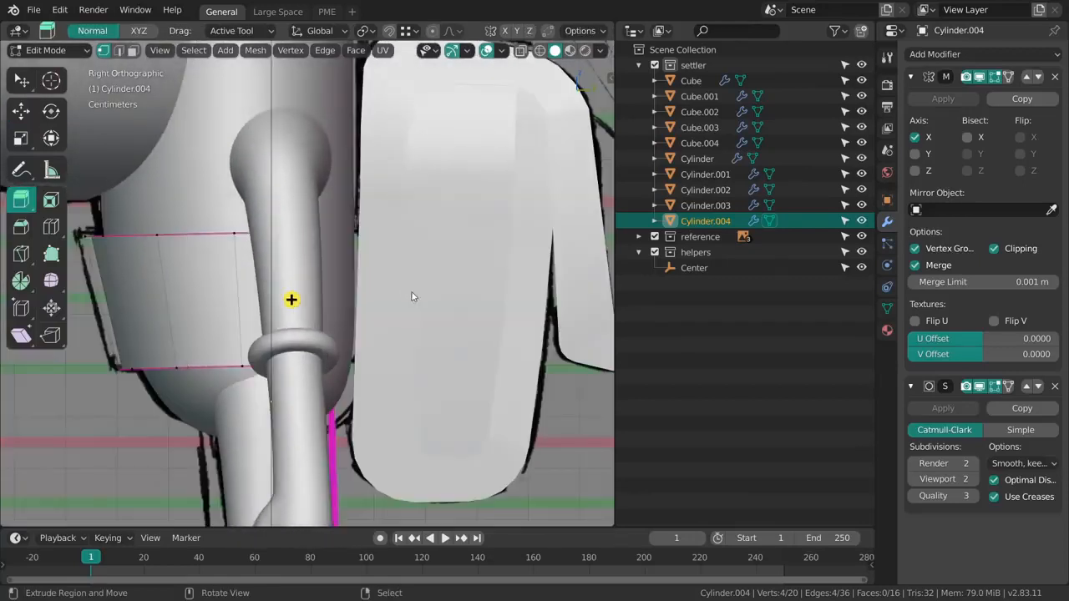
key(e)
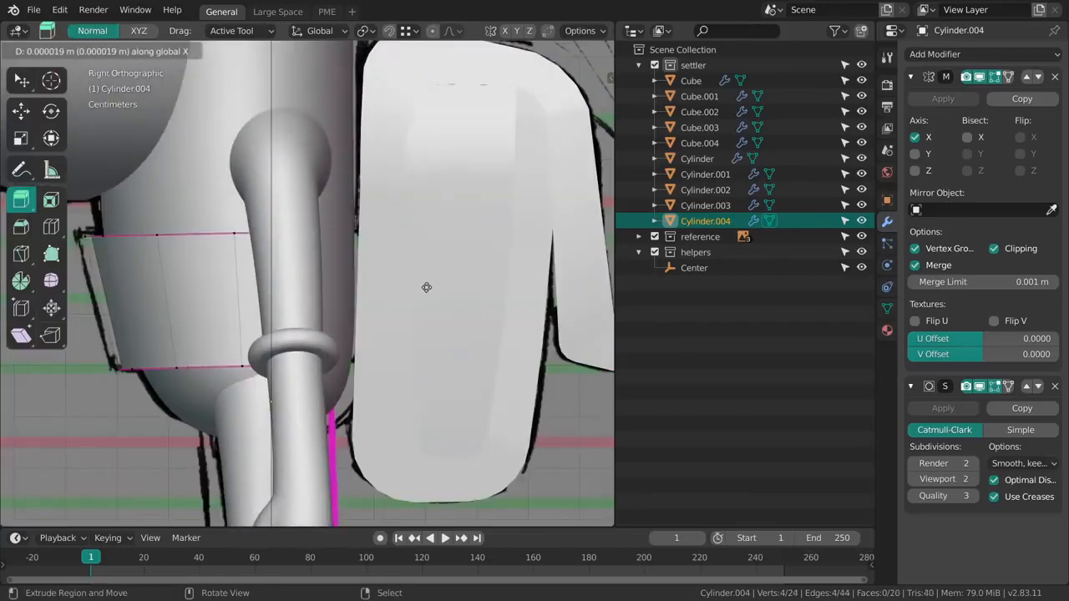
right_click(353, 301)
middle_drag(293, 297, 387, 303)
key(e)
click(382, 323)
Step: Hide the arm object (Cylinder.003) to expose the side of the band
key(Tab)
right_click(318, 322)
key(h)
right_click(343, 406)
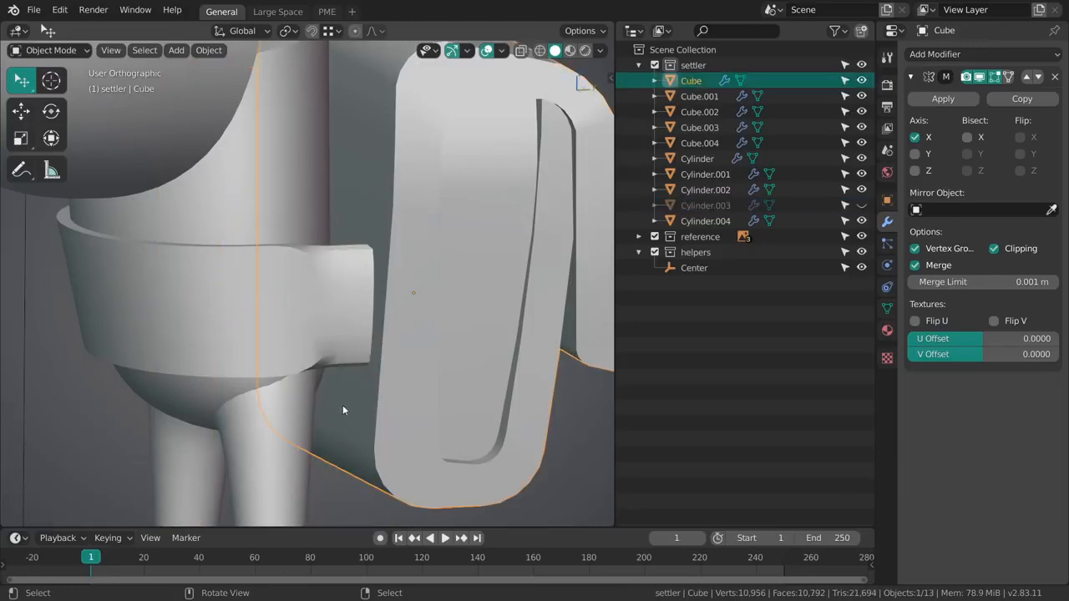
Step: Set an edge crease of 1 on the upper and lower edges of the band's extruded section
right_click(321, 327)
middle_drag(321, 327, 348, 322)
key(Tab)
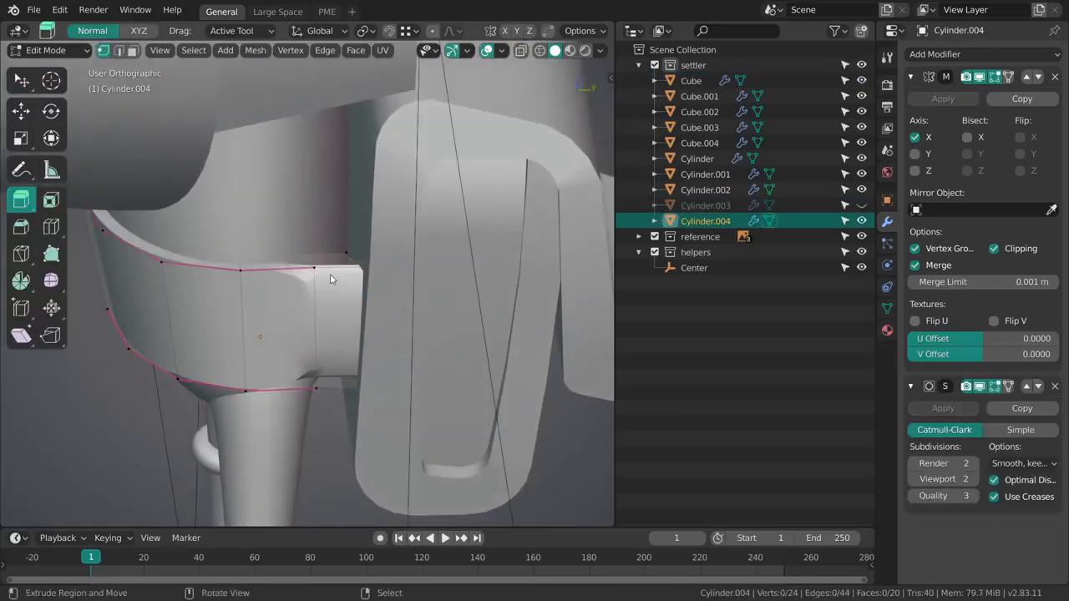
key(shift+e)
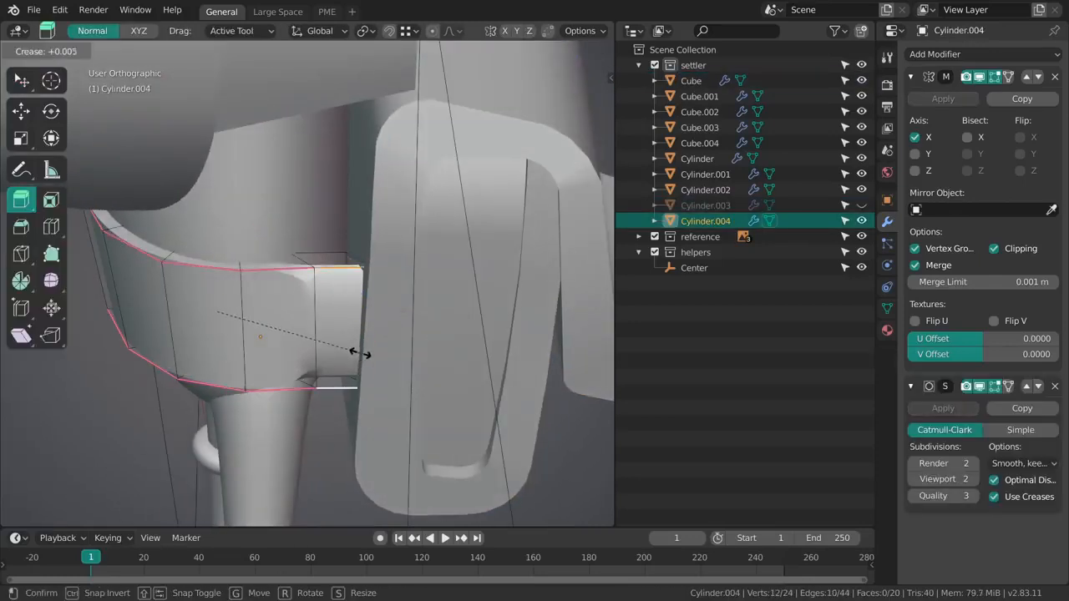
key(1)
key(Return)
key(Tab)
key(alt+a)
middle_drag(351, 309, 368, 333)
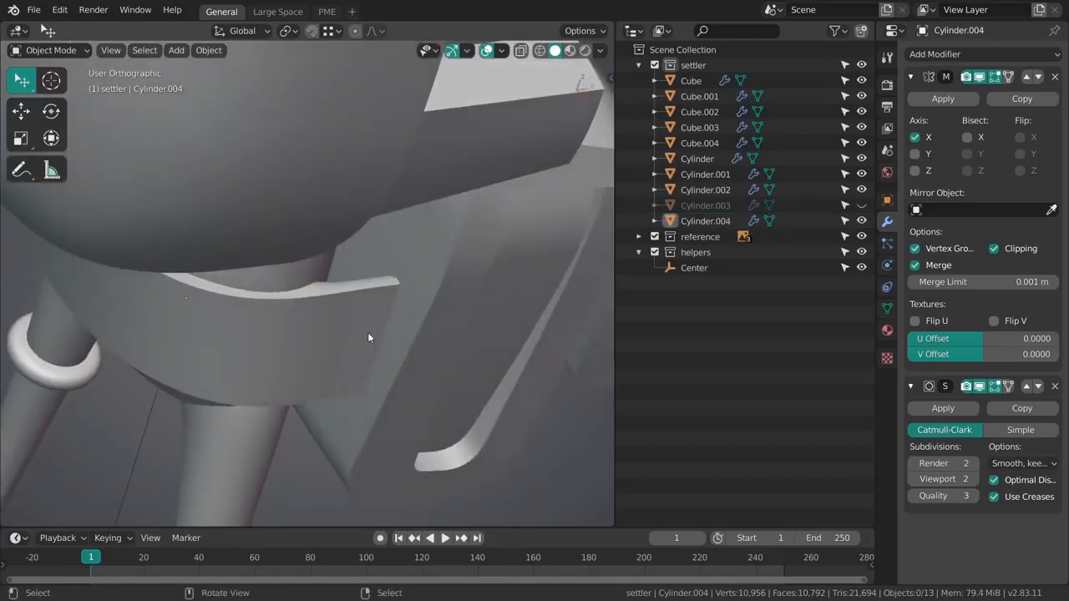
Step: Inspect the creased edge loops of the band's rear section in wireframe and solid display
right_click(368, 332)
key(Tab)
alt+right_click(347, 266)
mouse_move(348, 266)
middle_down()
mouse_move(338, 294)
mouse_move(392, 282)
mouse_move(367, 295)
mouse_move(408, 301)
middle_up()
key(alt+a)
key(z)
key(z)
click(294, 296)
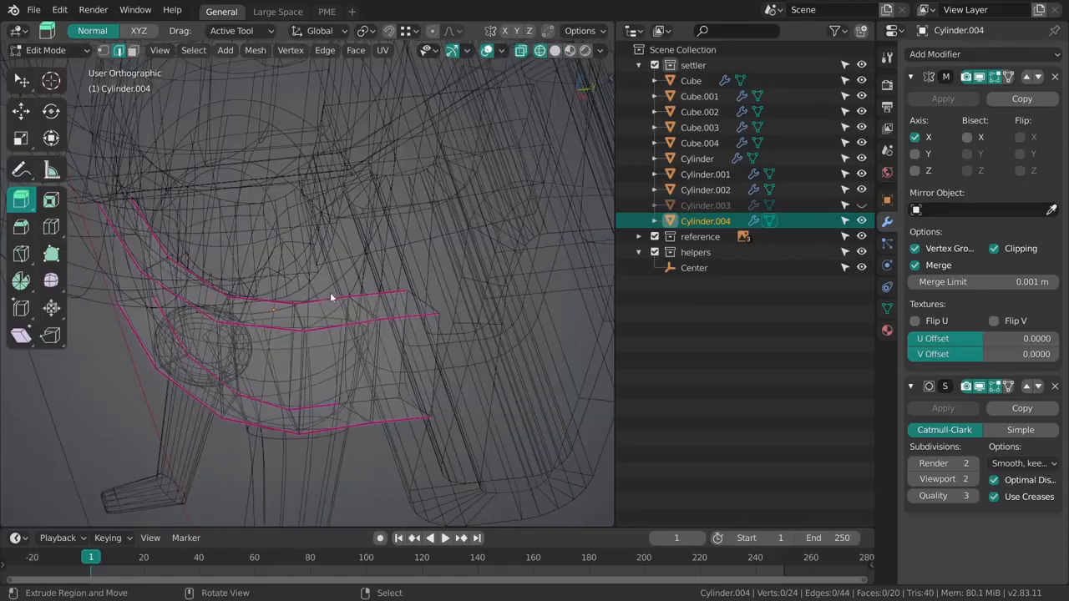
key(z)
click(370, 306)
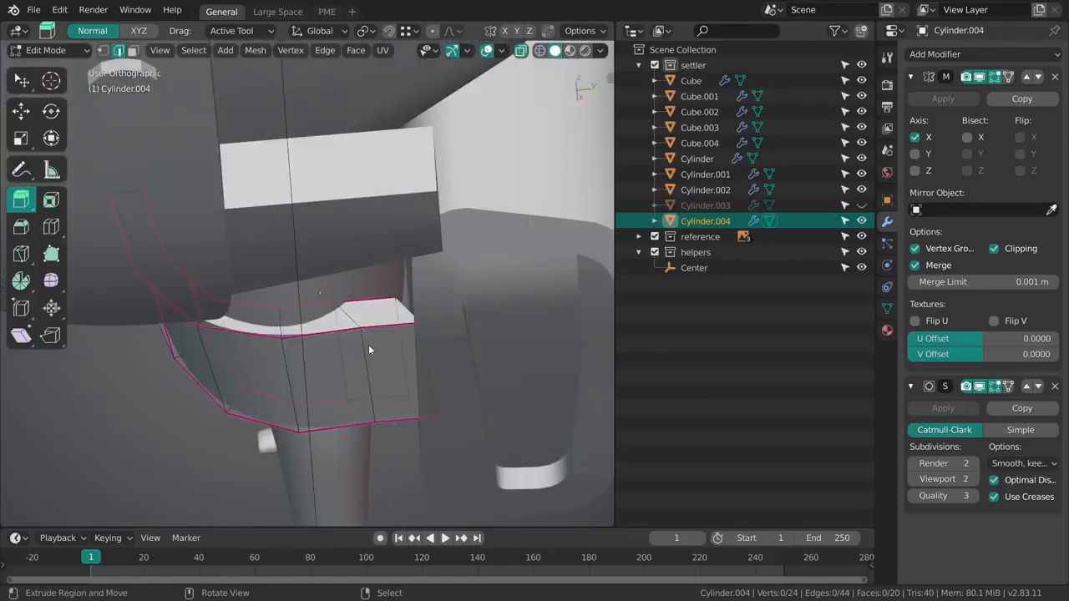
middle_drag(364, 342, 359, 297)
middle_drag(387, 356, 390, 328)
Step: Move the vertical side edge of the band's extruded section forward with the Move tool
key(shift+space)
key(g)
drag(403, 323, 467, 309)
right_click(403, 318)
middle_drag(468, 315, 436, 297)
right_click(307, 268)
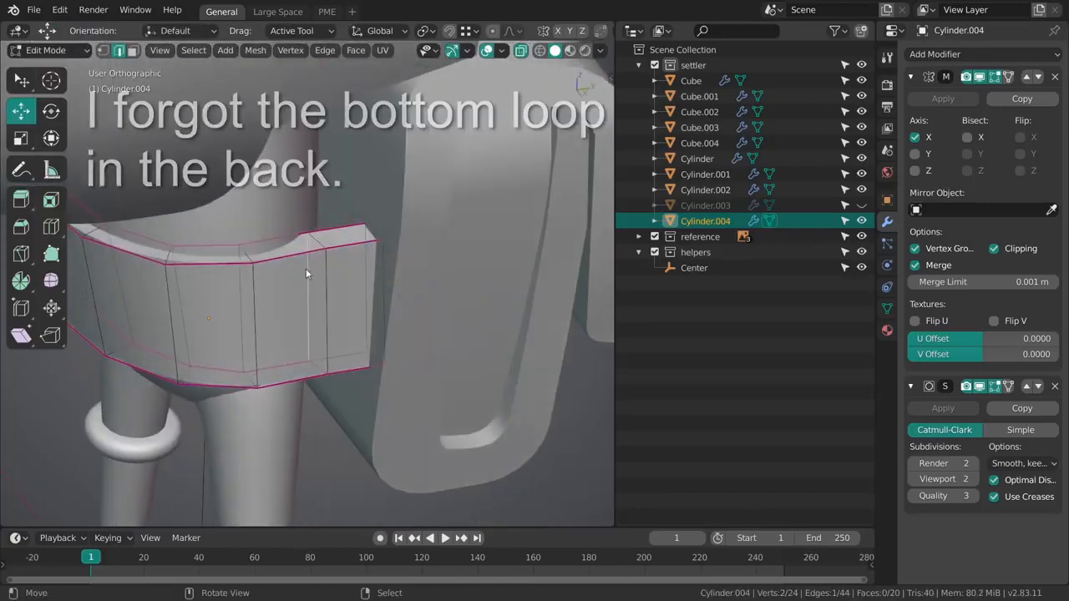
middle_drag(334, 276, 351, 285)
drag(366, 289, 375, 285)
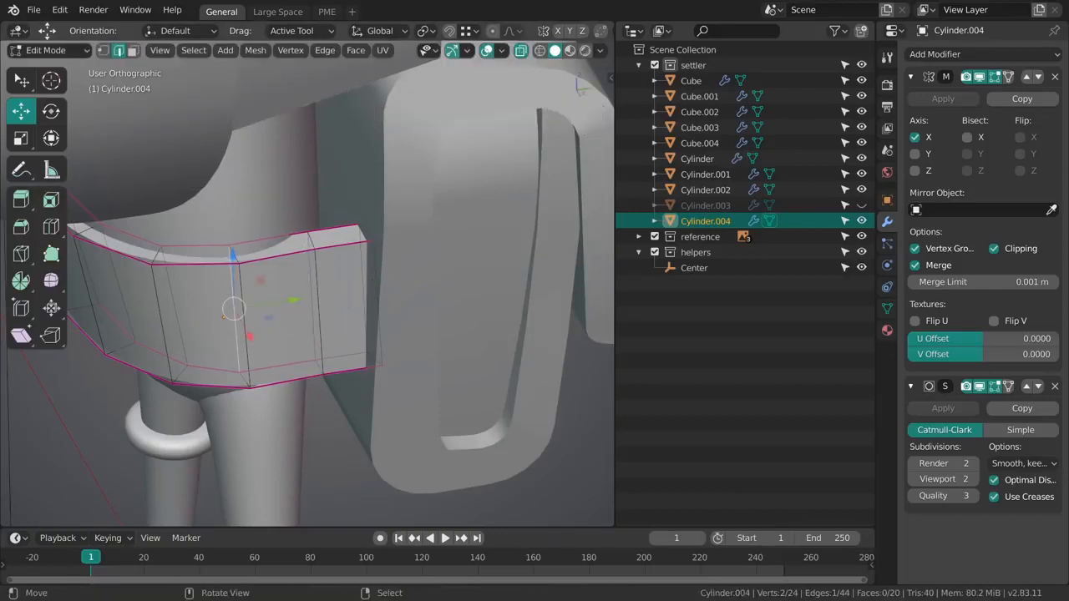
Step: Select the band's rear end loop, move it toward the backpack, and return to Object Mode
middle_drag(334, 357, 443, 346)
alt+right_click(378, 361)
drag(456, 330, 467, 337)
middle_drag(467, 337, 365, 334)
key(Tab)
key(alt+a)
key(grave)
middle_drag(442, 311, 416, 307)
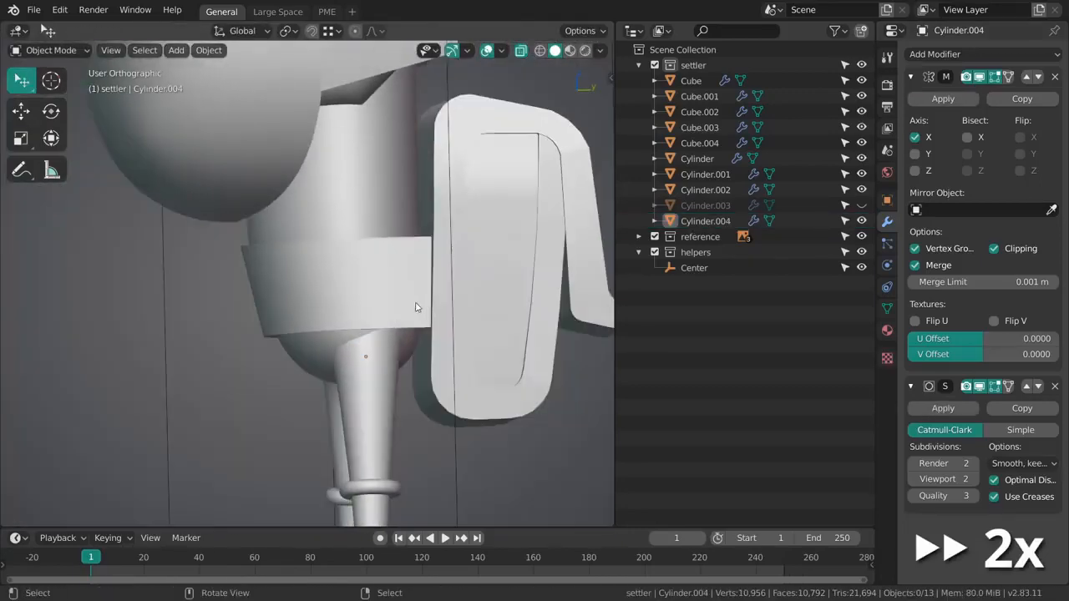
Step: Lower the band's upper edge loops in front view to match the top line of the band in the reference drawing
key(KP_1)
right_click(376, 293)
key(shift+z)
scroll(376, 296, up, 1)
shift+middle_drag(333, 332, 387, 334)
key(Tab)
scroll(381, 283, up, 1)
alt+right_click(369, 226)
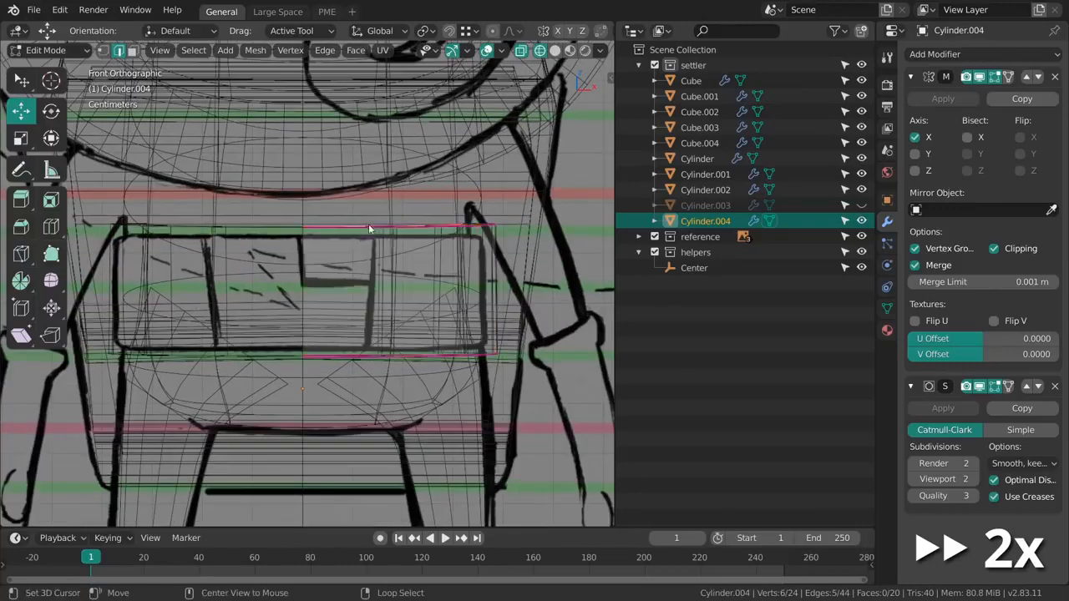
middle_drag(433, 226, 423, 248)
alt+shift+right_click(423, 248)
key(KP_1)
drag(432, 171, 432, 179)
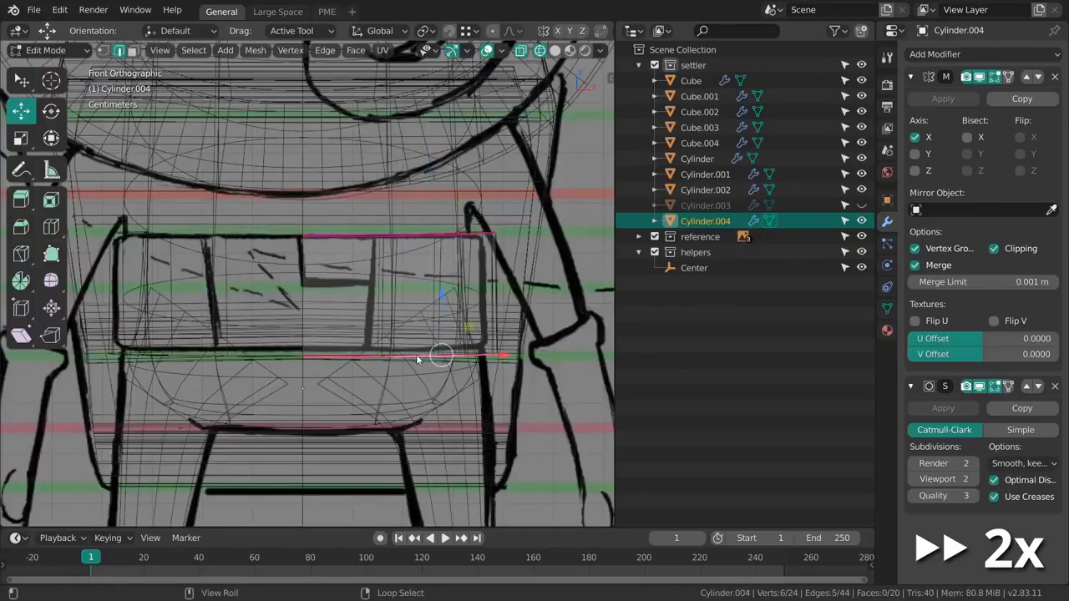
key(alt+z)
scroll(482, 278, down, 4)
key(alt+z)
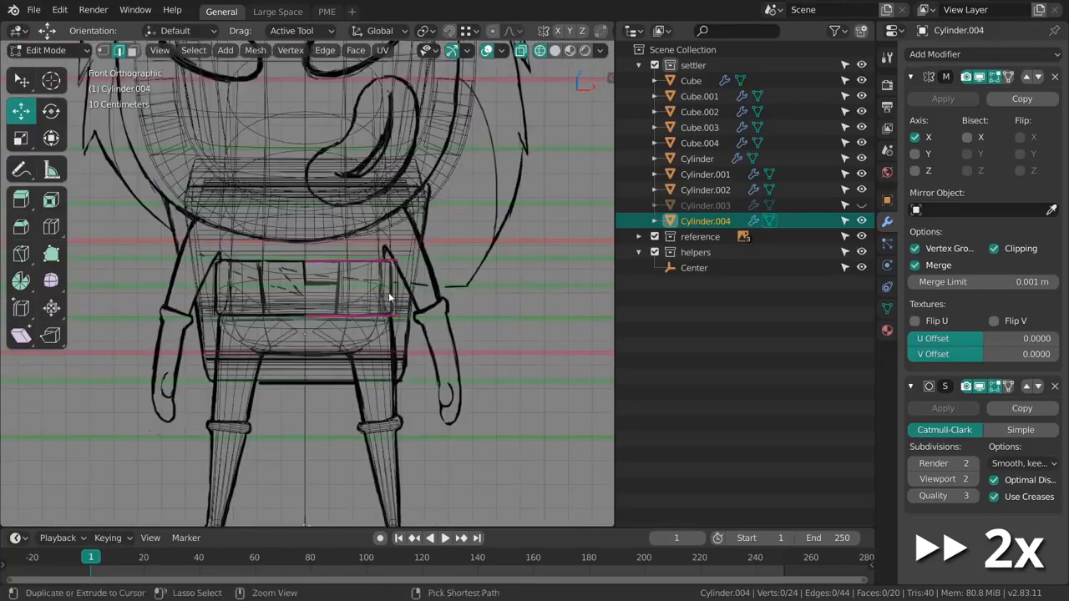
Step: Bevel the band's upper and lower edge loops slightly, leave Edit Mode, and clear the selection
ctrl+middle_drag(388, 293, 369, 310)
key(z)
click(443, 302)
mouse_move(447, 303)
middle_down()
mouse_move(410, 286)
mouse_move(444, 321)
mouse_move(426, 284)
middle_up()
alt+right_click(409, 276)
alt+shift+right_click(430, 327)
key(ctrl+b)
drag(511, 386, 516, 394)
middle_drag(516, 394, 495, 430)
key(Tab)
key(alt+a)
scroll(493, 362, down, 5)
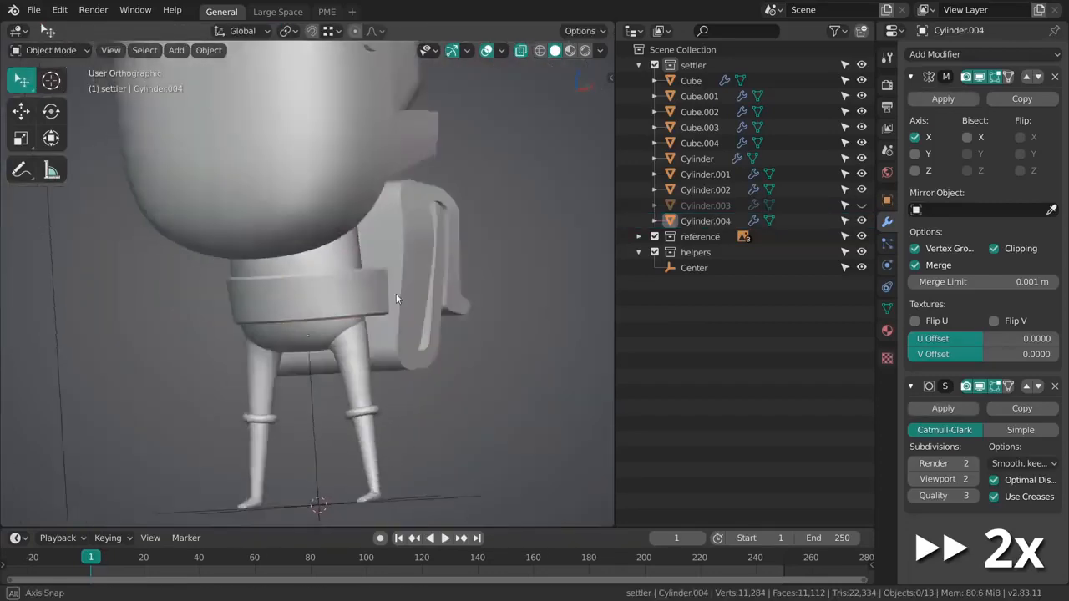
Step: Add a Bezier circle at the mask's larger eye in the wireframe front view
middle_drag(396, 293, 467, 334)
right_click(305, 167)
shift+middle_drag(368, 96, 399, 289)
alt+middle_drag(399, 289, 444, 250)
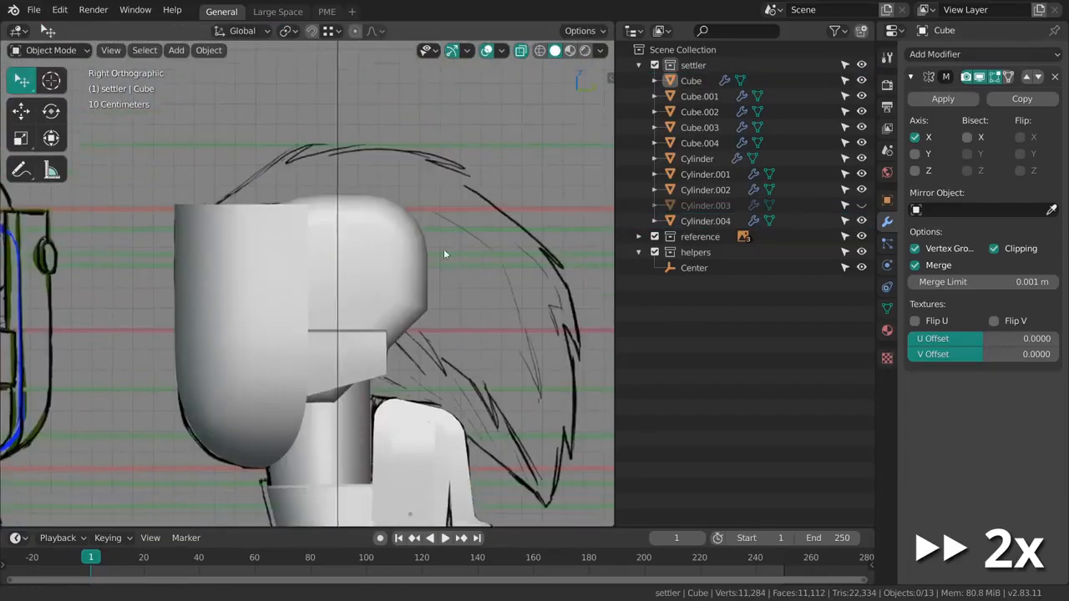
shift+middle_drag(315, 337, 293, 253)
shift+middle_drag(368, 230, 412, 263)
right_click(443, 259)
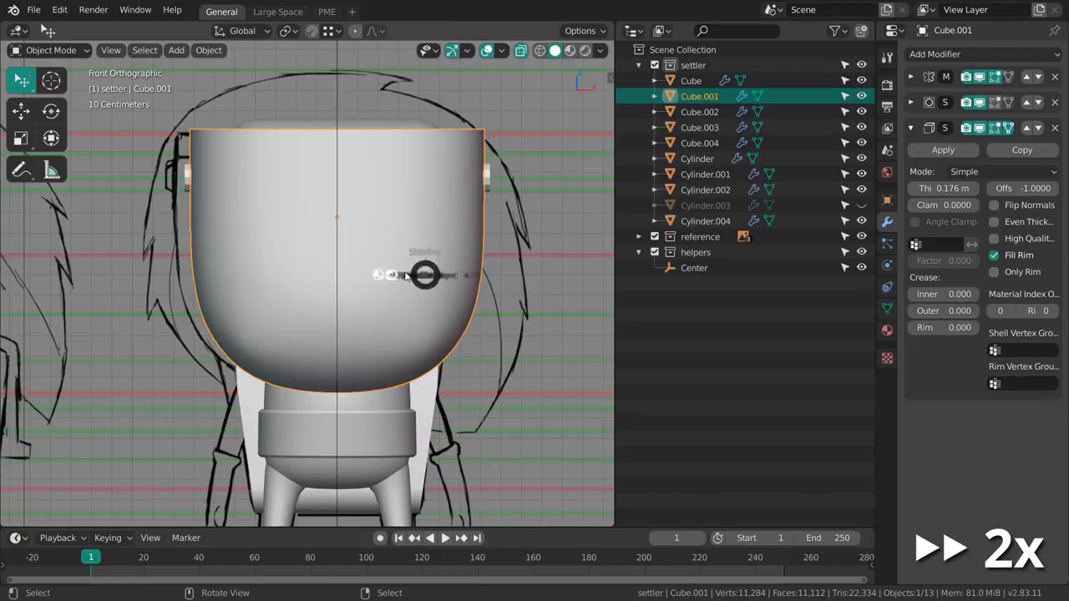
click(405, 276)
key(shift+a)
mouse_move(374, 233)
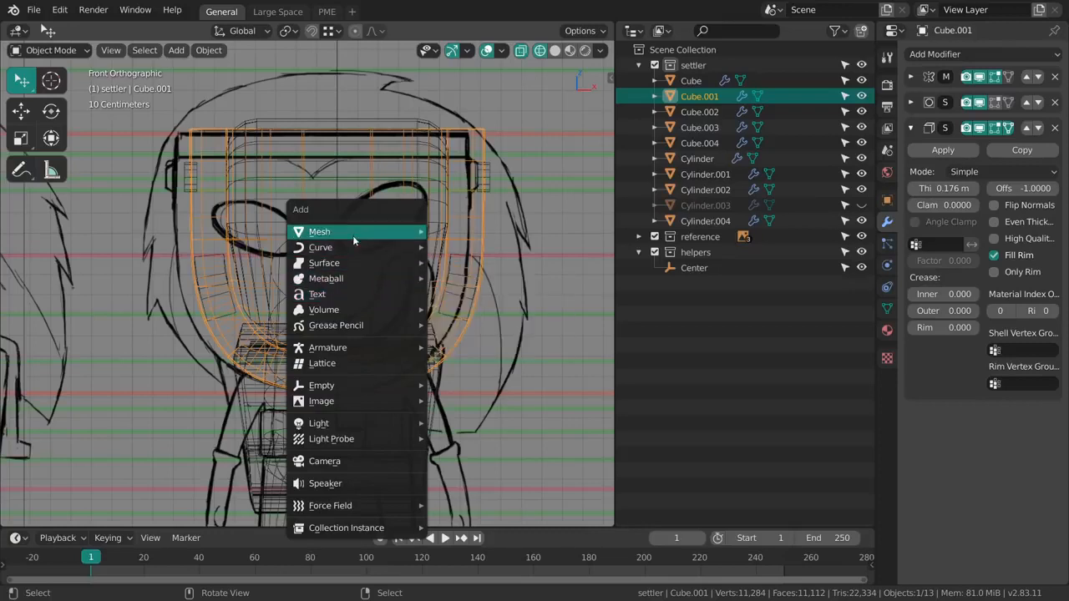
mouse_move(349, 248)
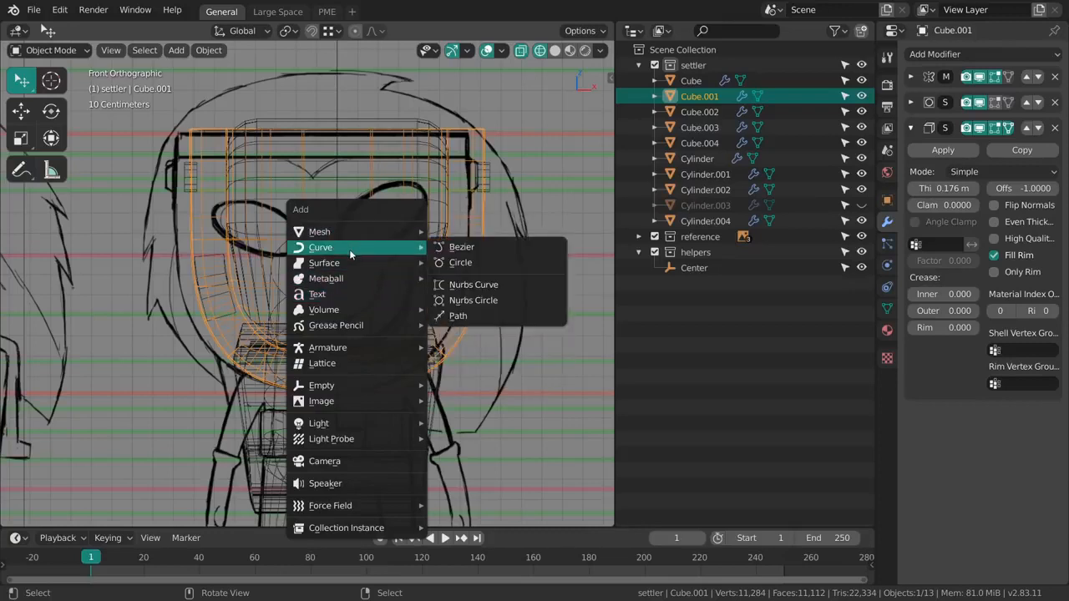
click(473, 263)
Step: Rotate the Bezier circle about the global X axis so it faces the front
key(shift+space)
key(r)
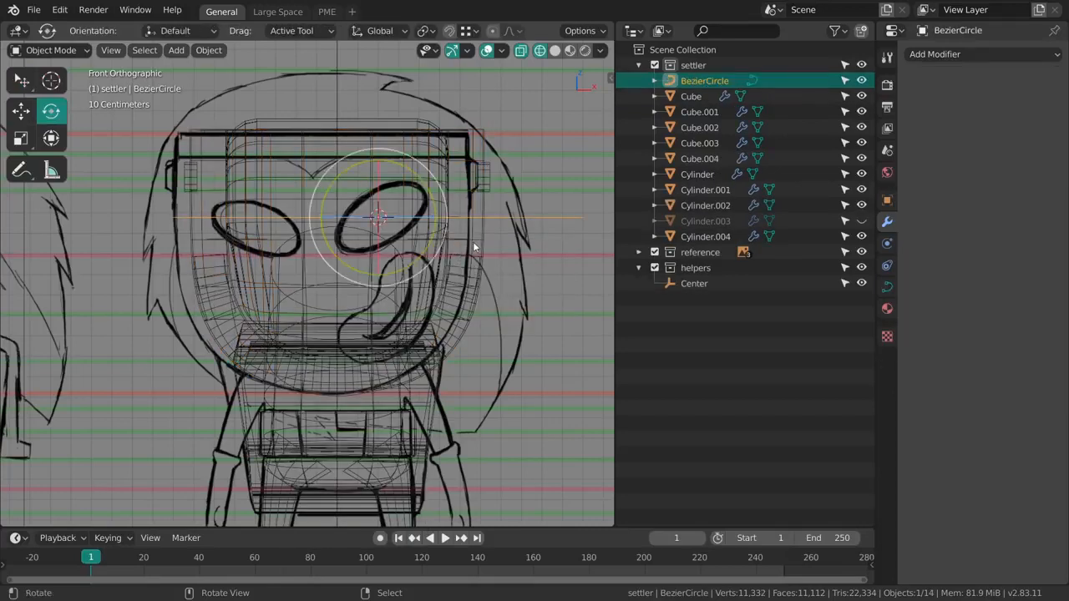
key(x)
key(r)
key(x)
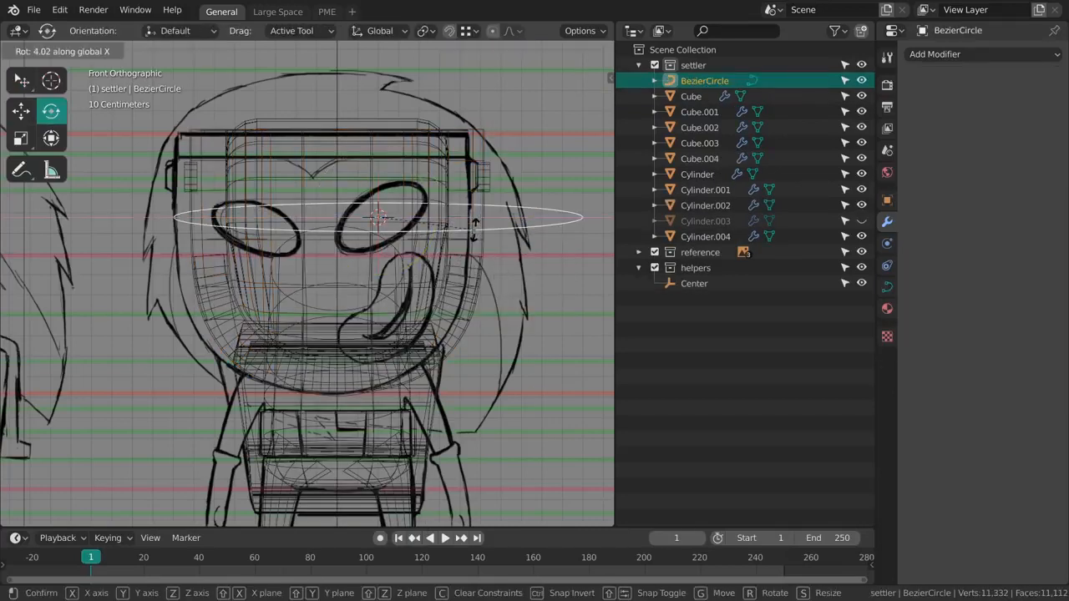
key(Return)
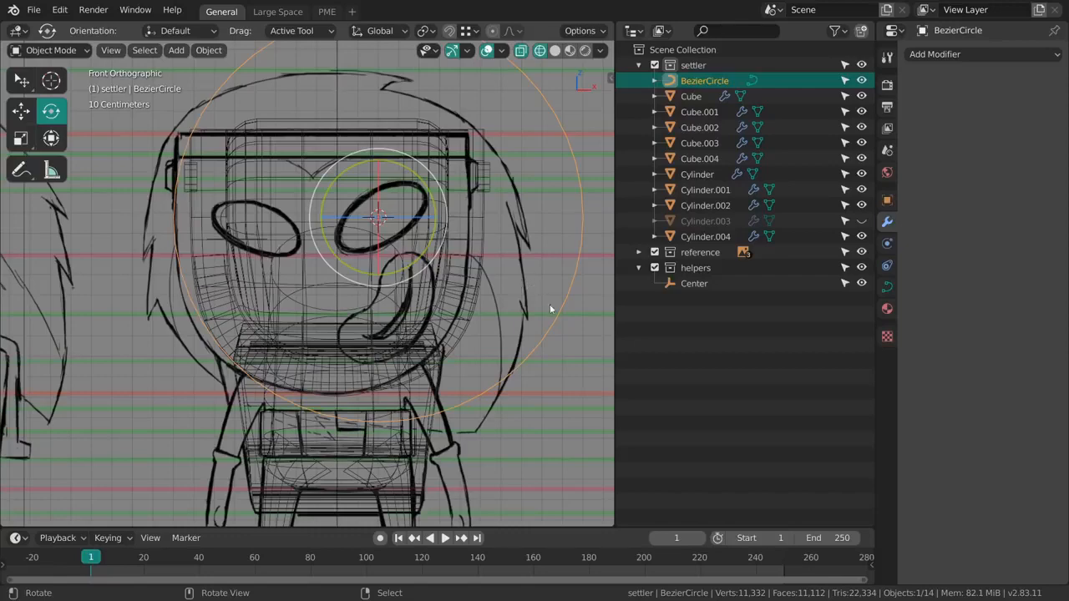
Step: Scale the Bezier circle down to roughly the size of the larger eye in the reference
key(shift+space)
key(s)
key(s)
click(421, 253)
key(s)
click(414, 247)
Step: Check the circle's placement on the mask in solid display and from an angled view
key(shift+z)
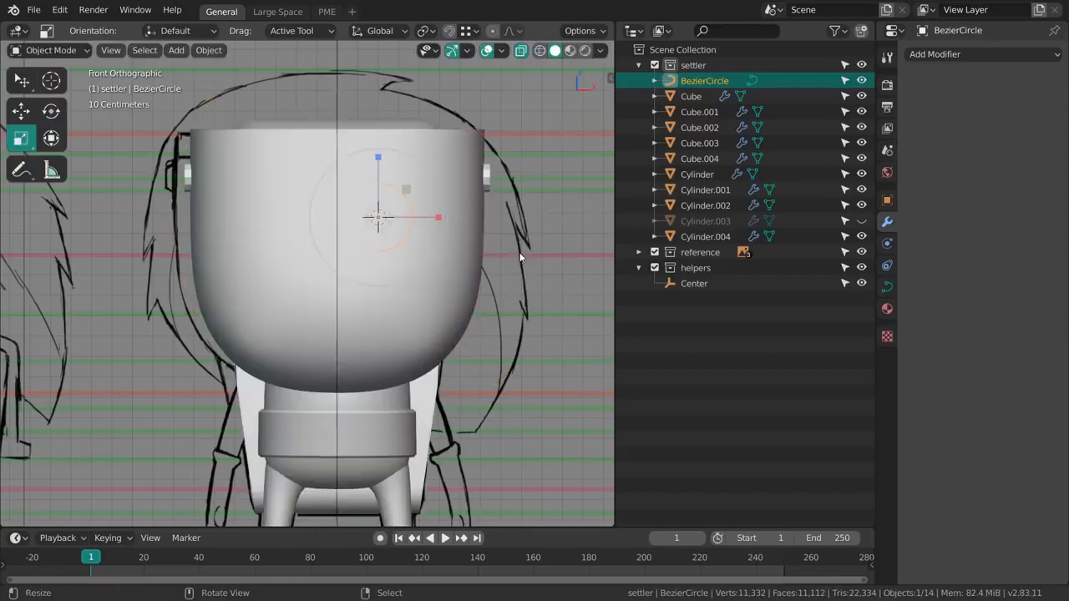
scroll(449, 236, up, 2)
mouse_move(448, 237)
middle_down()
mouse_move(354, 271)
mouse_move(451, 239)
mouse_move(487, 241)
middle_up()
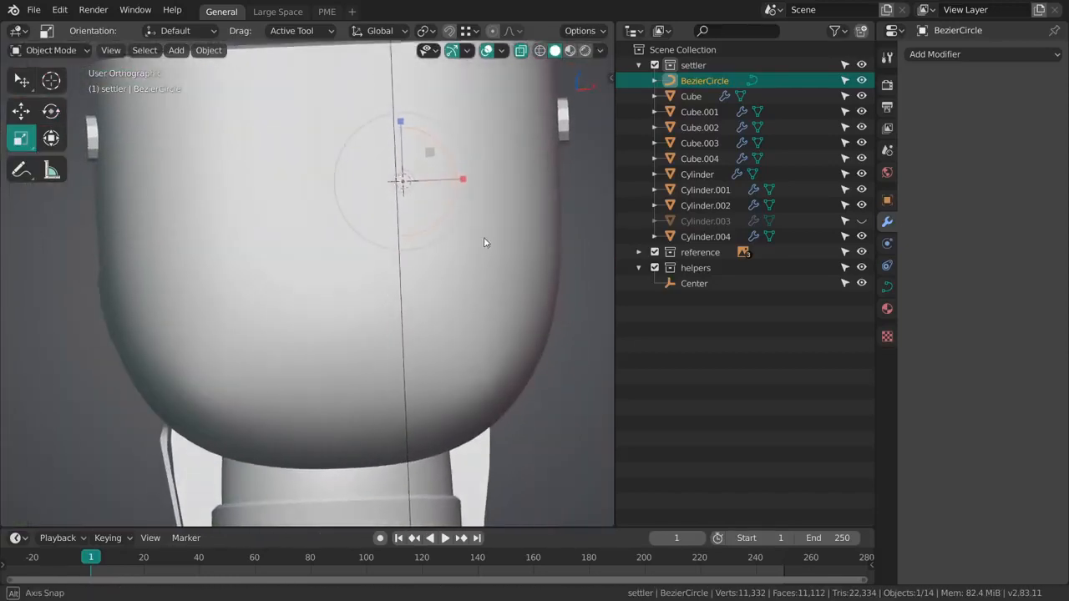
key(z)
click(424, 224)
key(grave)
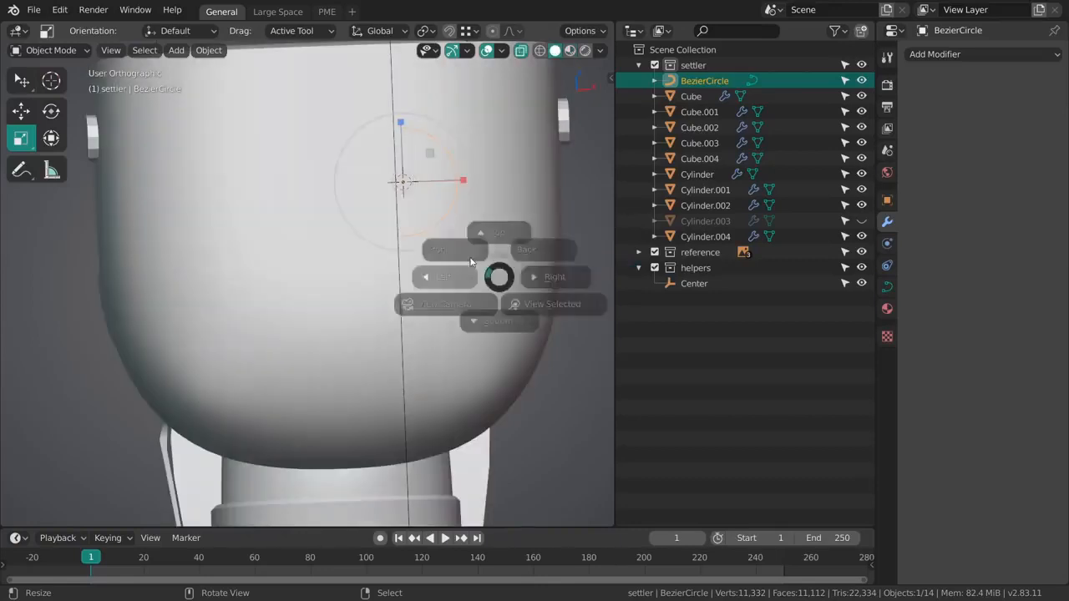
click(433, 237)
key(shift+z)
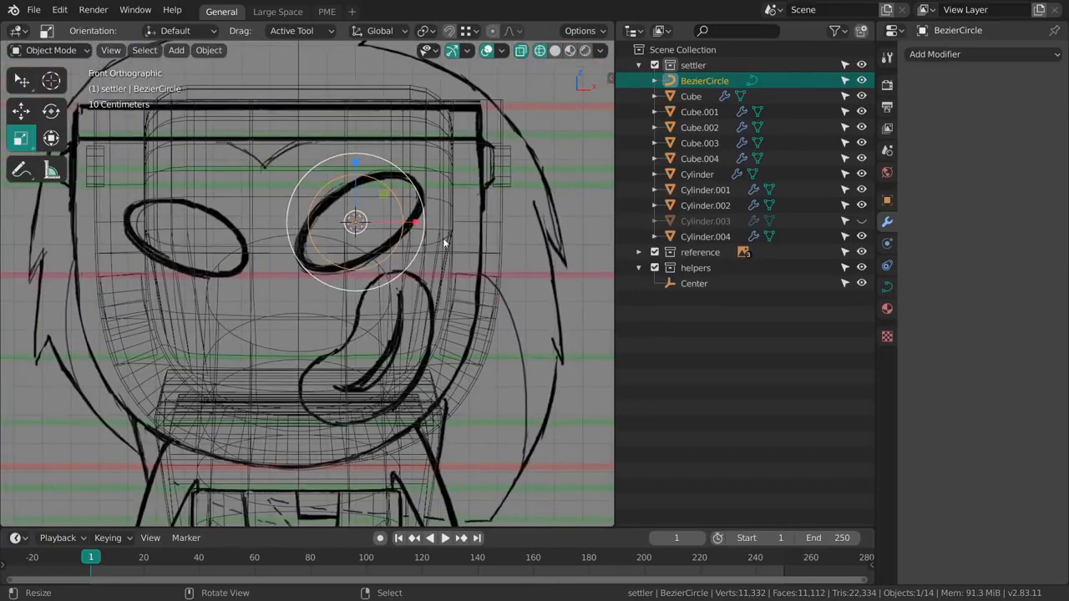
Step: Rotate all control points of the circle in Edit Mode to match the slant of the larger eye
key(Tab)
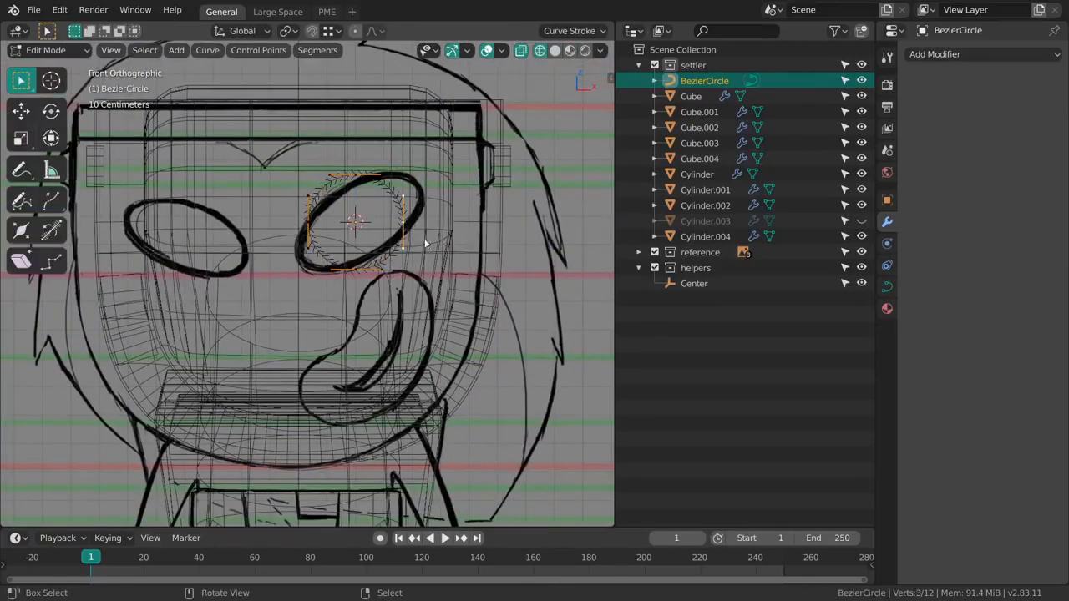
key(shift+space)
key(g)
key(a)
key(shift+space)
key(r)
key(r)
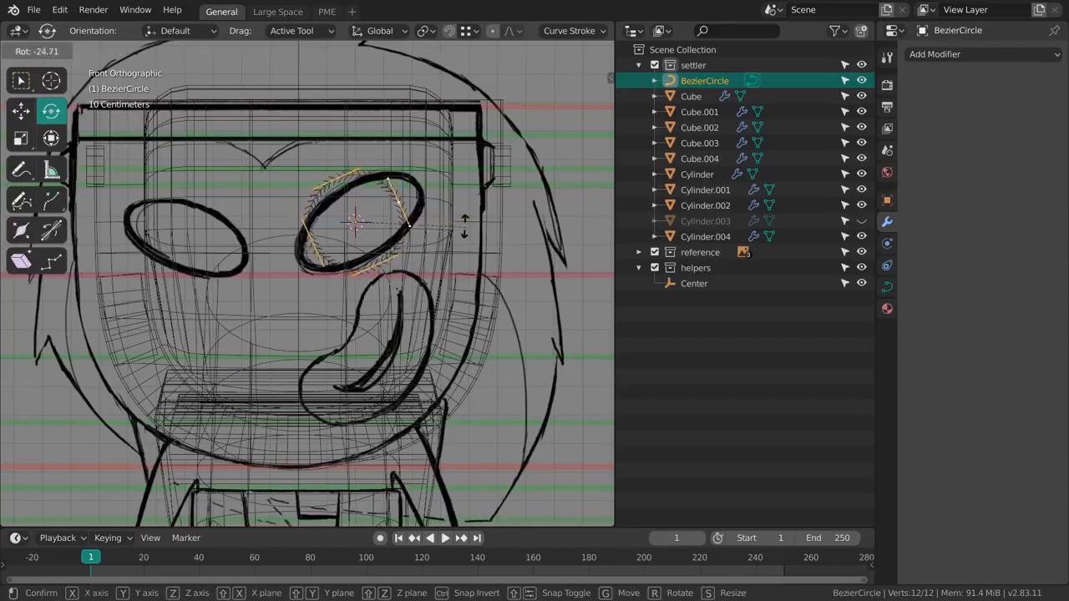
click(444, 216)
Step: Move the circle's two end control points outward to the ends of the larger eye outline
key(alt+a)
right_click(397, 198)
key(shift+space)
key(g)
drag(393, 194, 411, 179)
right_click(317, 253)
drag(321, 253, 305, 261)
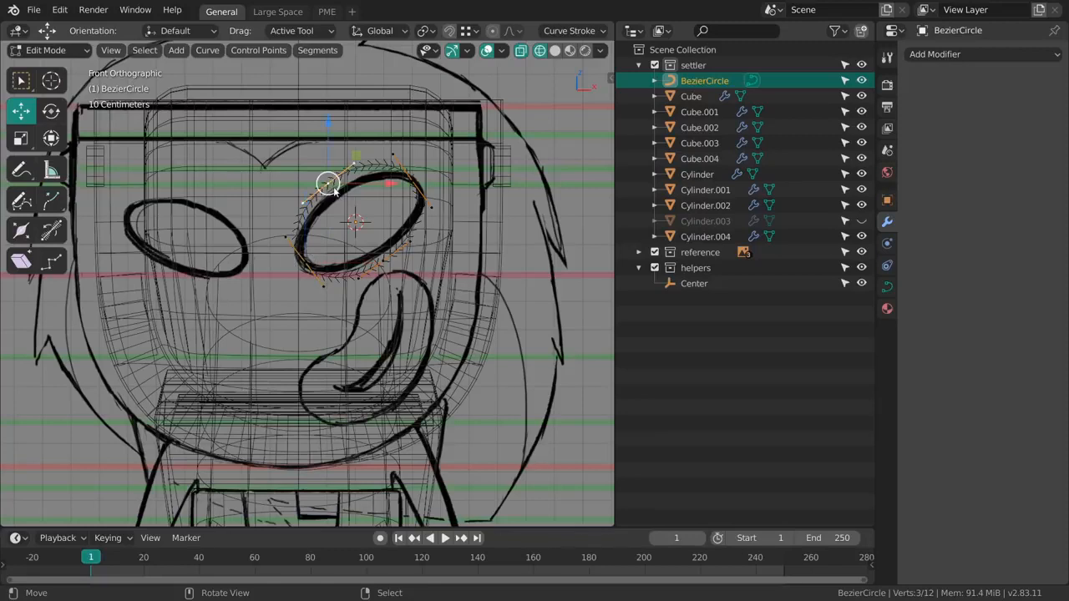
Step: Fine-tune the side and end control points so the curve traces the larger eye outline
key(shift+space)
key(w)
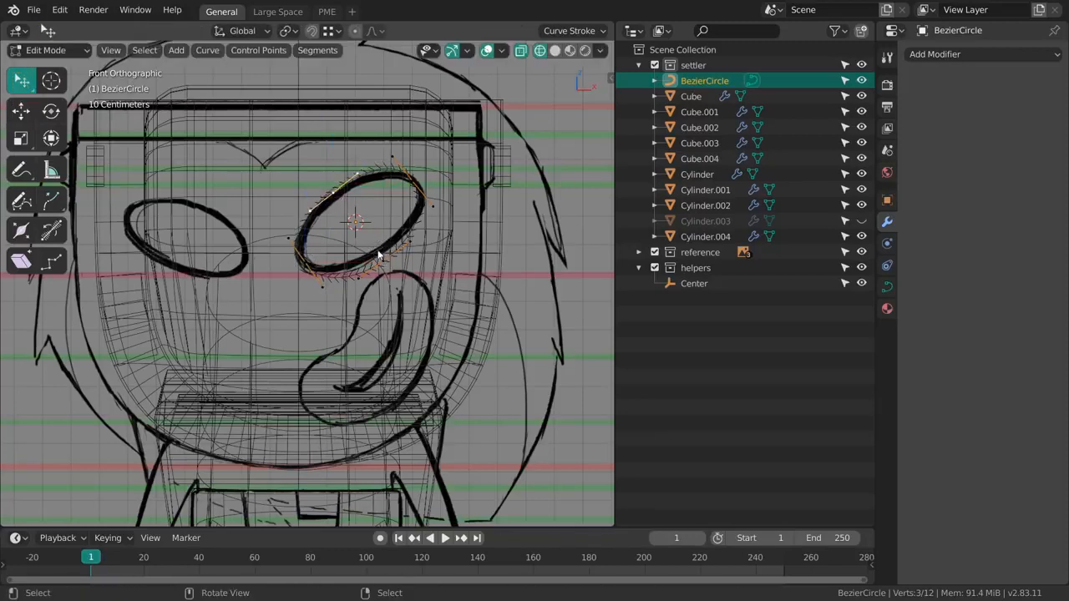
drag(384, 260, 379, 254)
drag(306, 262, 301, 262)
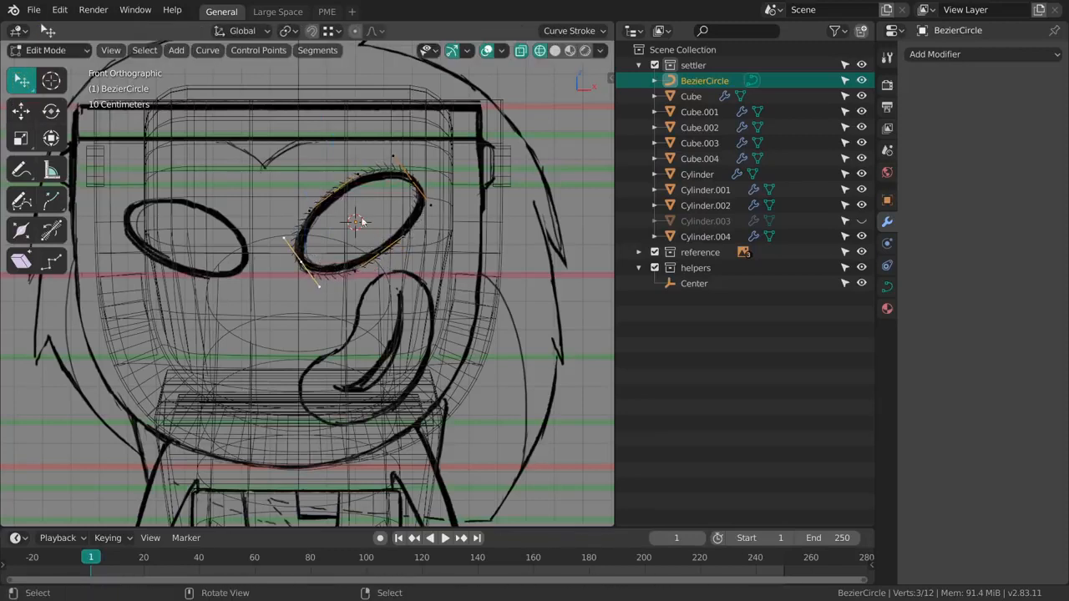
drag(414, 181, 420, 184)
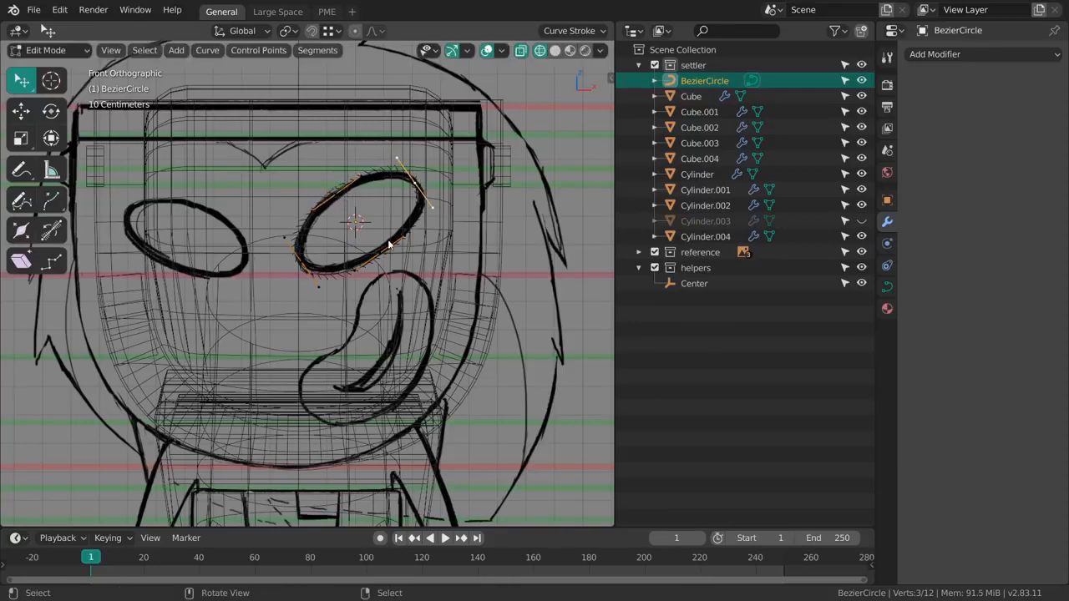
Step: Duplicate the eye curve in Object Mode and place the copy over the narrower eye in the reference
shift+middle_drag(388, 244, 456, 241)
key(ctrl+Tab)
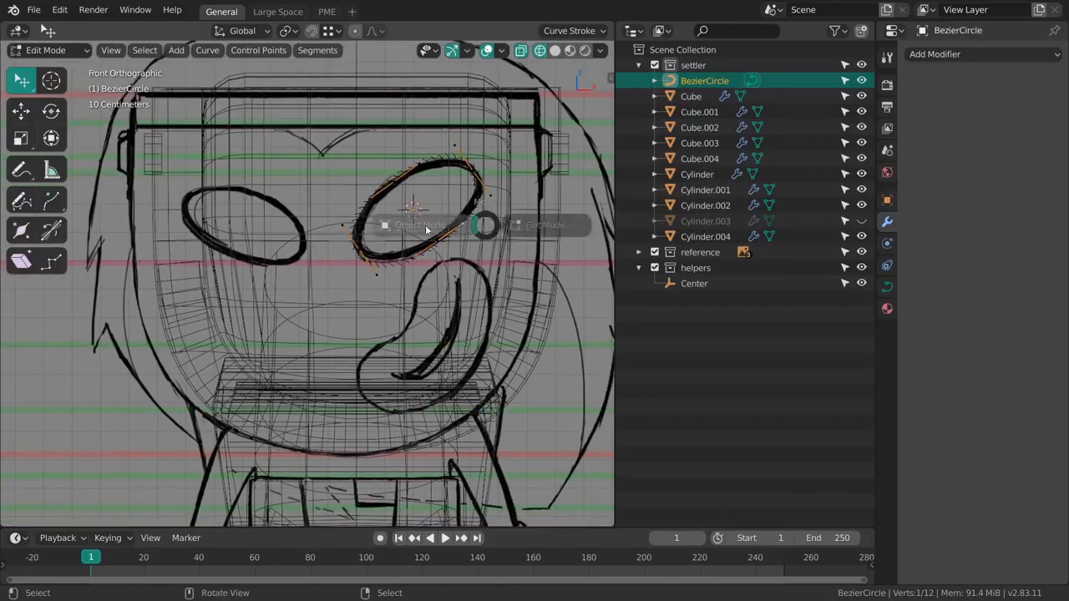
click(426, 230)
key(shift+d)
click(340, 282)
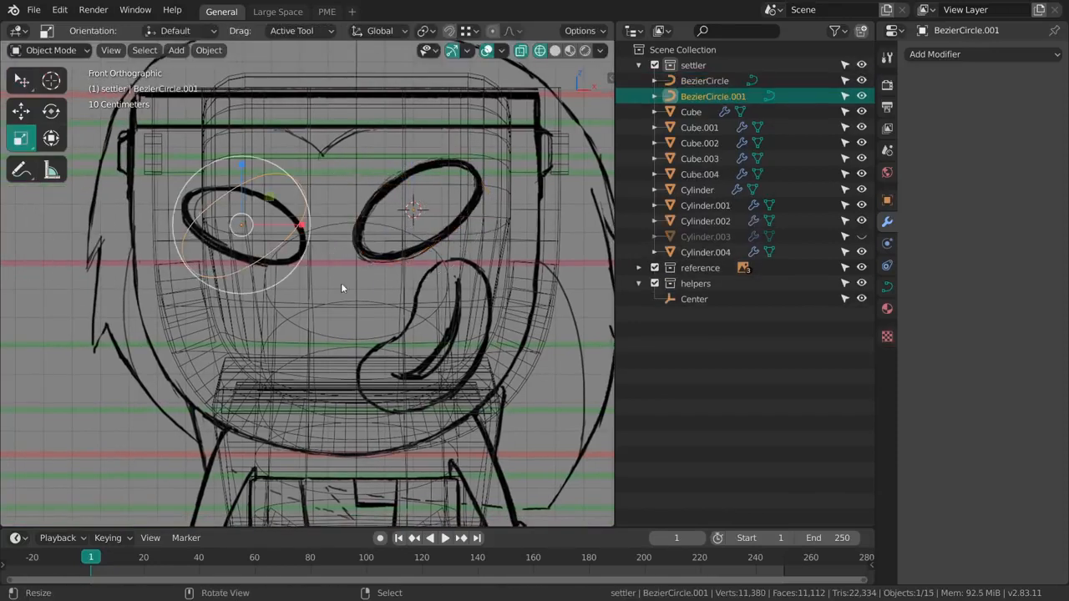
Step: Rotate the copied curve's control points to match the slant of the narrower eye
key(Tab)
key(r)
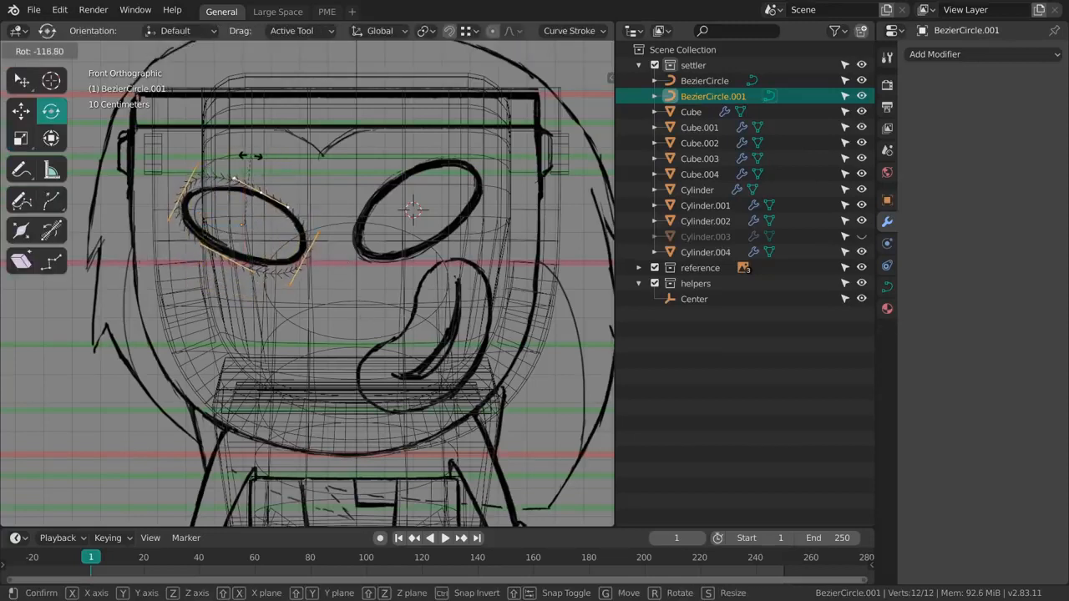
click(326, 251)
key(w)
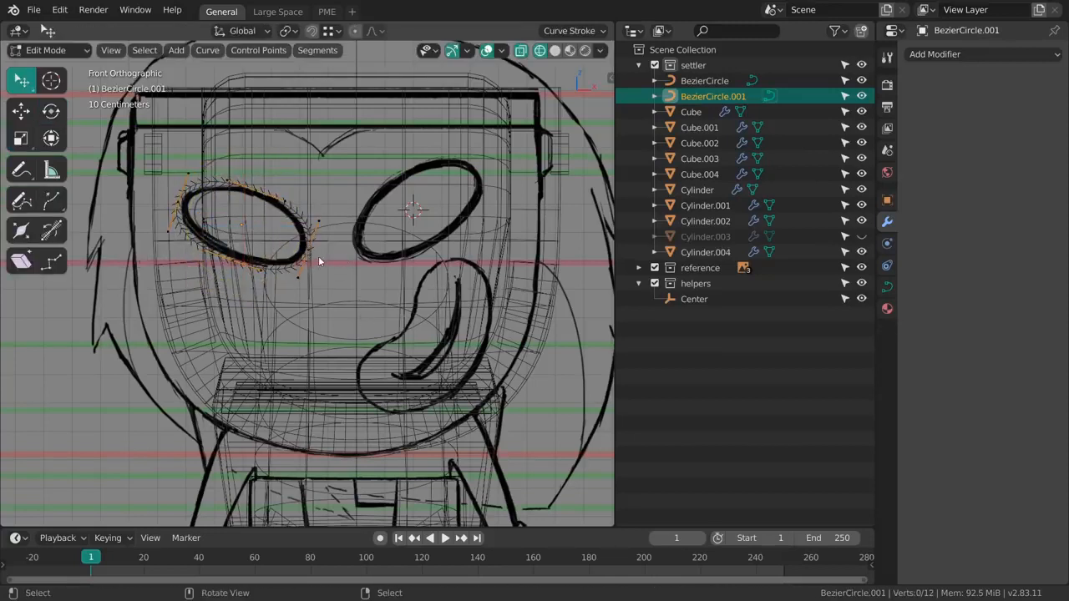
Step: Adjust the copied curve's control points to trace the narrower eye outline and return to Object Mode
right_drag(309, 252, 305, 247)
right_drag(235, 261, 235, 257)
right_drag(256, 191, 246, 197)
drag(246, 197, 208, 204)
click(262, 198)
drag(235, 251, 233, 246)
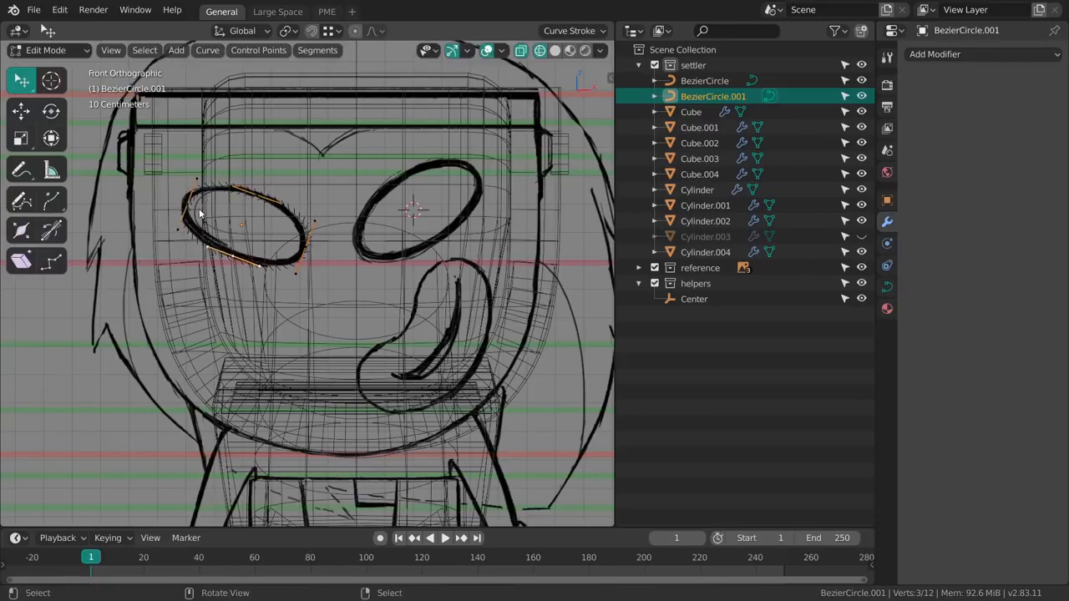
drag(198, 209, 197, 208)
drag(314, 243, 313, 242)
key(Tab)
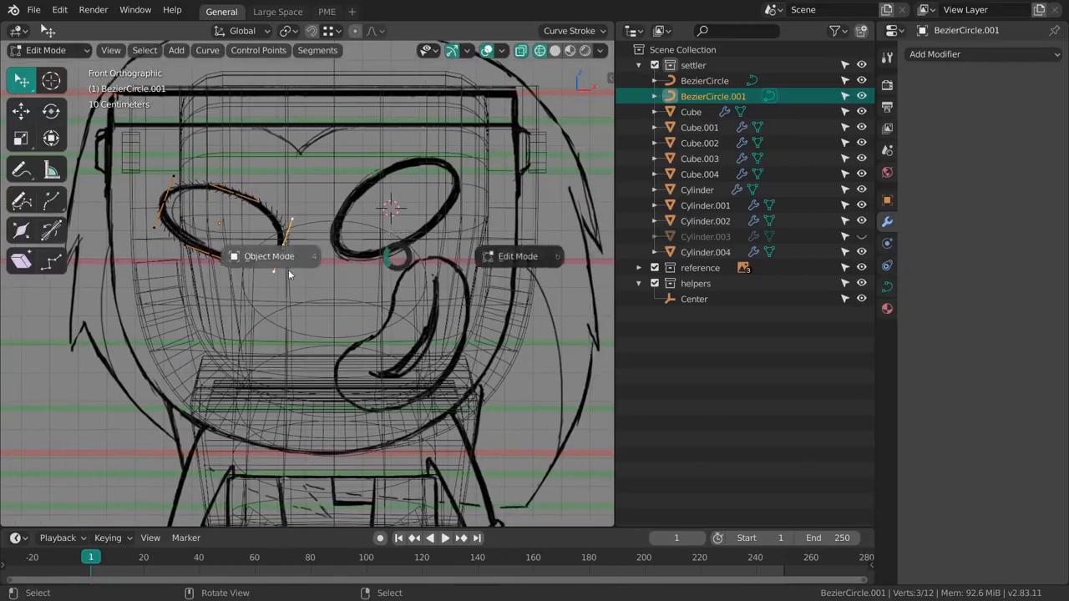
click(276, 265)
Step: Duplicate the narrower eye's curve (BezierCircle.001) and place the copy over the mouth in the reference
key(Tab)
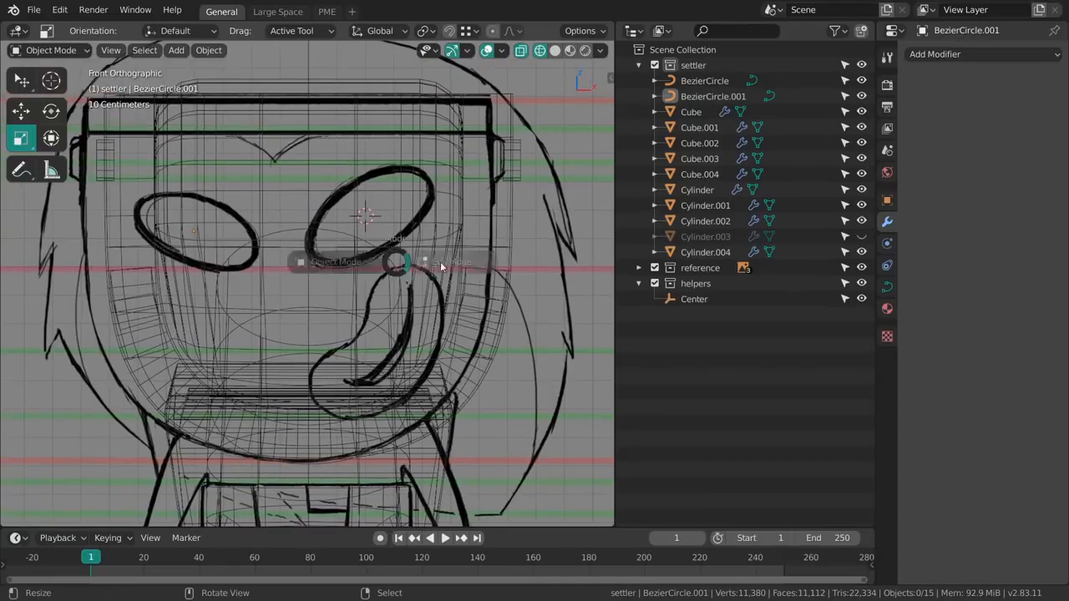
click(441, 264)
shift+middle_drag(379, 249, 371, 232)
key(Tab)
click(252, 266)
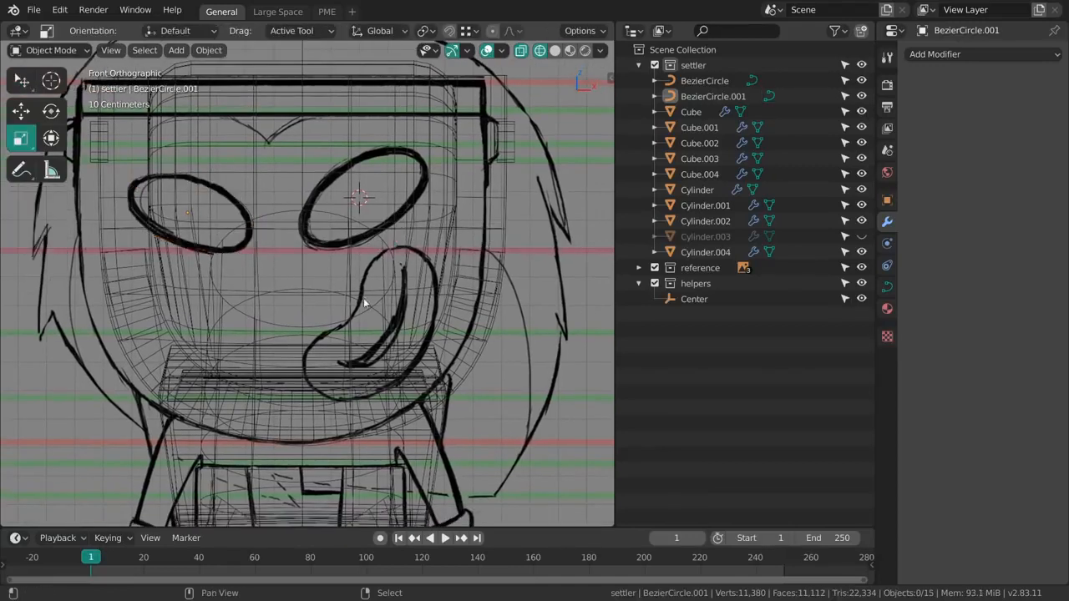
click(241, 245)
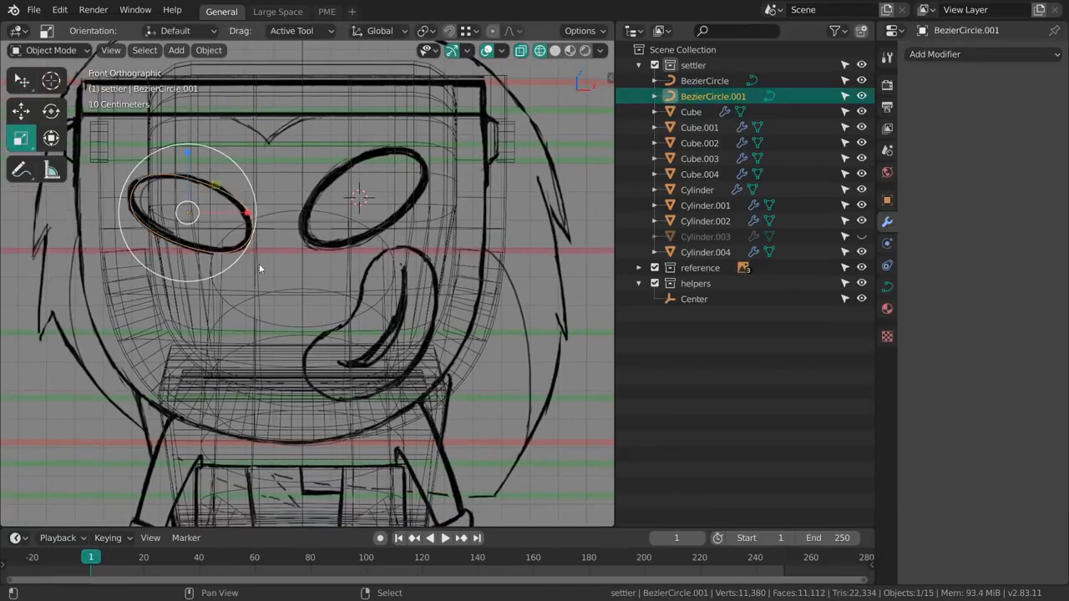
key(shift+d)
click(451, 391)
shift+middle_drag(451, 391, 467, 310)
Step: Rotate the mouth curve's control points in Edit Mode to line up with the mouth's slant
key(Tab)
key(r)
mouse_move(468, 335)
mouse_down()
mouse_move(408, 184)
mouse_move(429, 227)
mouse_move(377, 214)
mouse_move(362, 181)
mouse_up()
key(g)
Step: Move the mouth curve's control points and handles to fit the drawn mouth outline
key(alt+a)
key(w)
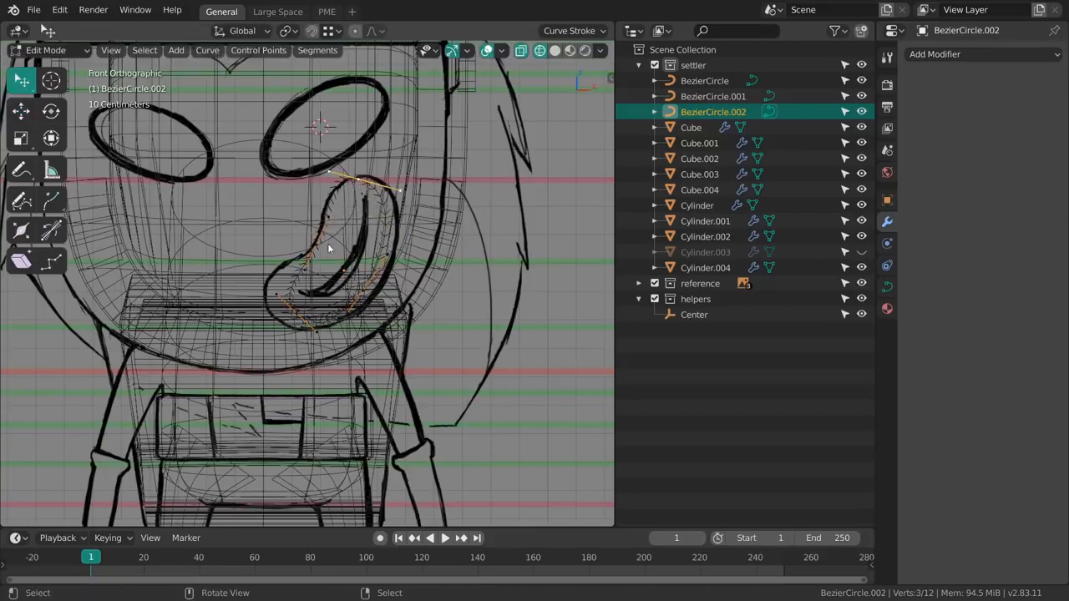
drag(320, 245, 317, 243)
drag(304, 309, 273, 300)
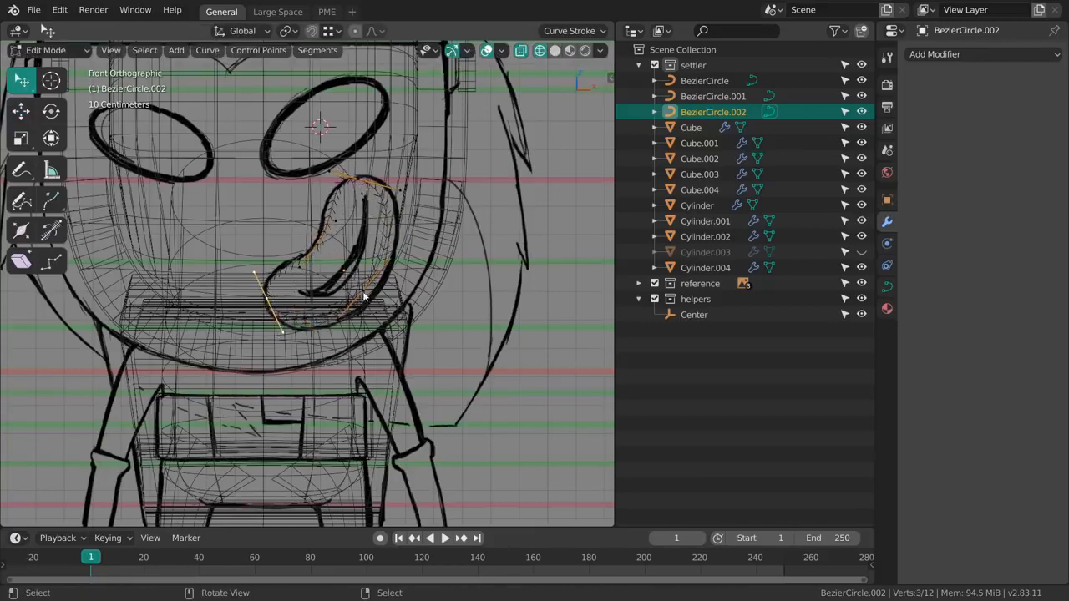
drag(361, 288, 376, 289)
drag(402, 192, 420, 181)
drag(296, 325, 295, 341)
drag(277, 304, 277, 306)
drag(319, 243, 325, 236)
shift+middle_drag(335, 208, 339, 210)
drag(370, 176, 376, 190)
Step: Scale down the handles at the mouth curve's upper end and shift the inner-bend and lower-end points inward
key(shift+space)
key(s)
drag(465, 219, 451, 214)
drag(317, 247, 332, 255)
key(w)
drag(273, 314, 280, 313)
Step: Scale down the handles at the mouth curve's lower end and outer bend, and pull the outer bend inward
key(shift+space)
key(s)
drag(418, 338, 389, 334)
key(shift+space)
key(g)
drag(389, 334, 368, 284)
key(w)
key(shift+space)
key(s)
drag(422, 317, 413, 308)
key(w)
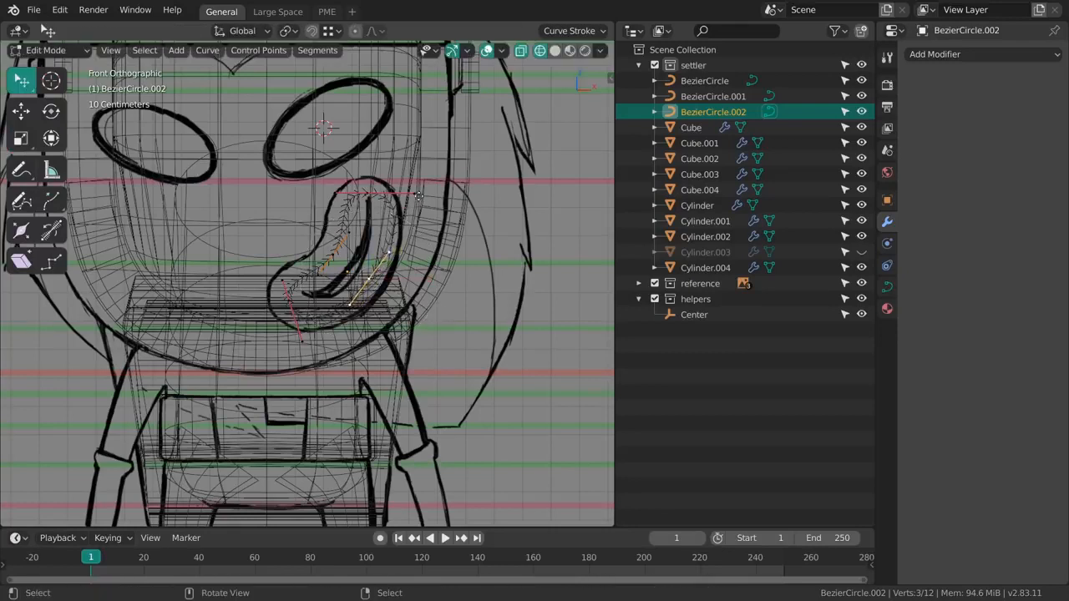
Step: Fine-tune the handles at both ends and the inner bend of the mouth curve, and return to Object Mode
drag(415, 194, 400, 196)
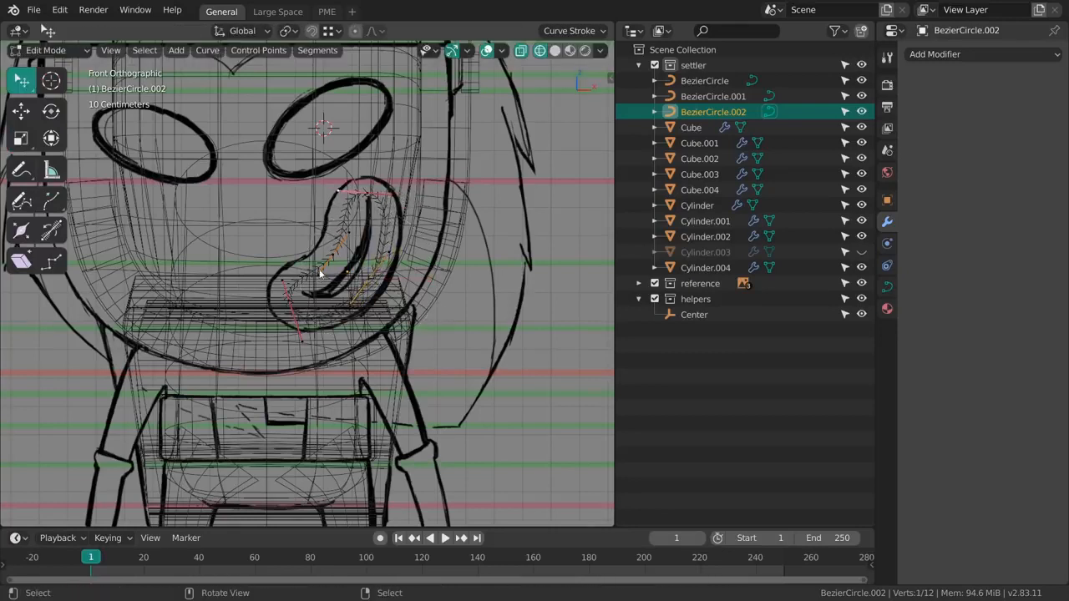
drag(332, 256, 335, 252)
drag(283, 280, 279, 276)
drag(305, 341, 301, 338)
mouse_move(406, 289)
middle_down()
mouse_move(432, 286)
mouse_move(404, 229)
mouse_move(403, 287)
mouse_move(458, 283)
mouse_move(374, 246)
middle_up()
key(Tab)
Step: Switch to solid shading and rotate the wider eye's curve slightly to follow the mask's surface
key(shift+z)
right_click(368, 208)
middle_drag(365, 210, 361, 377)
key(shift+space)
key(r)
drag(360, 380, 359, 376)
right_click(221, 380)
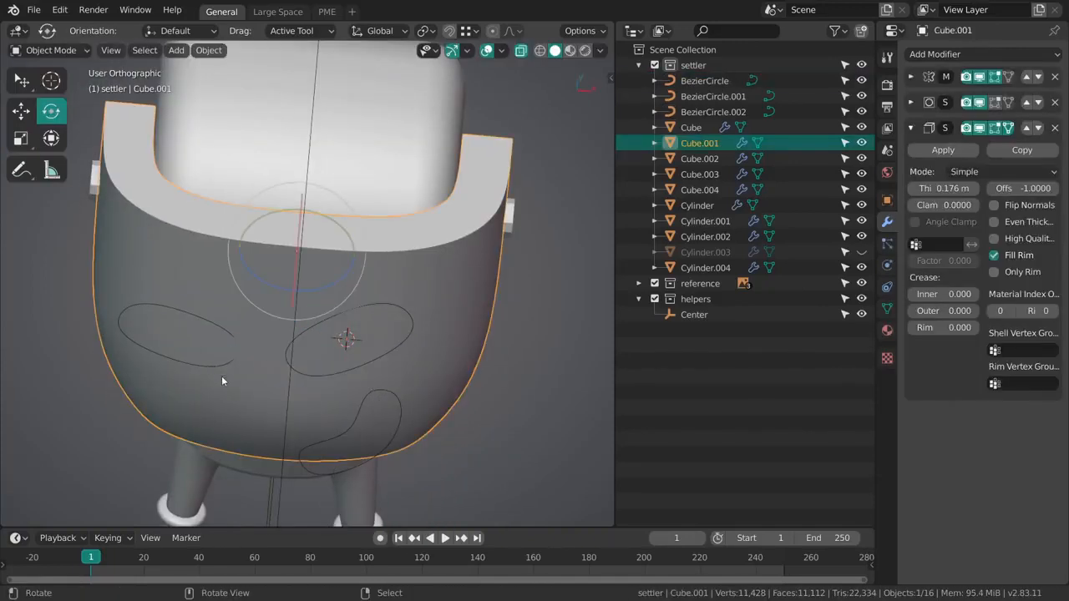
Step: Rotate the narrower eye's curve (BezierCircle.001) to follow the mask's curved side as seen from above
right_click(195, 364)
key(r)
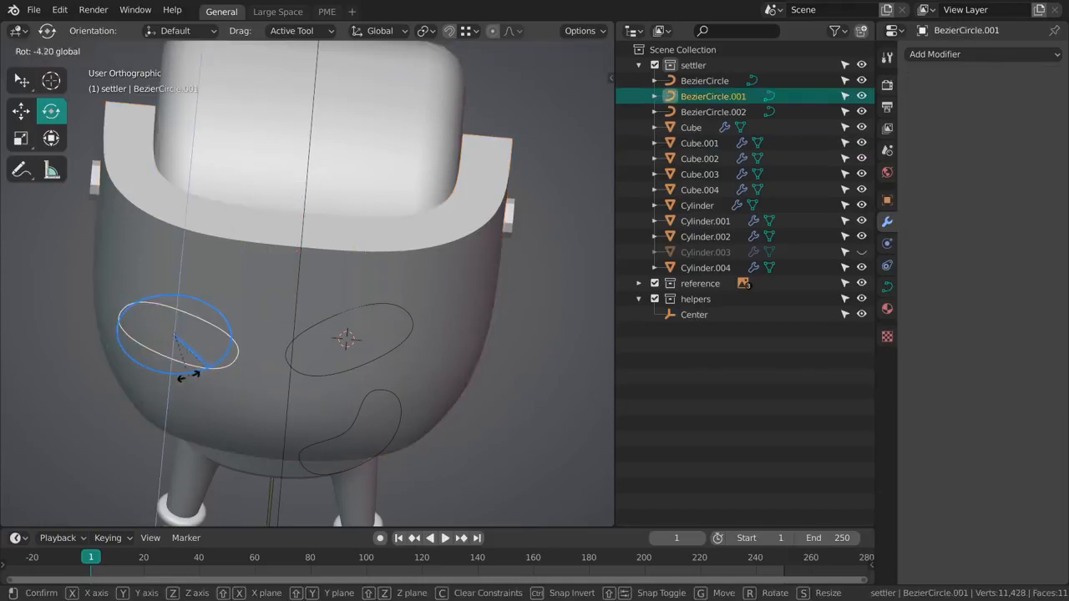
drag(146, 388, 149, 388)
middle_drag(251, 341, 272, 480)
shift+middle_drag(254, 480, 265, 427)
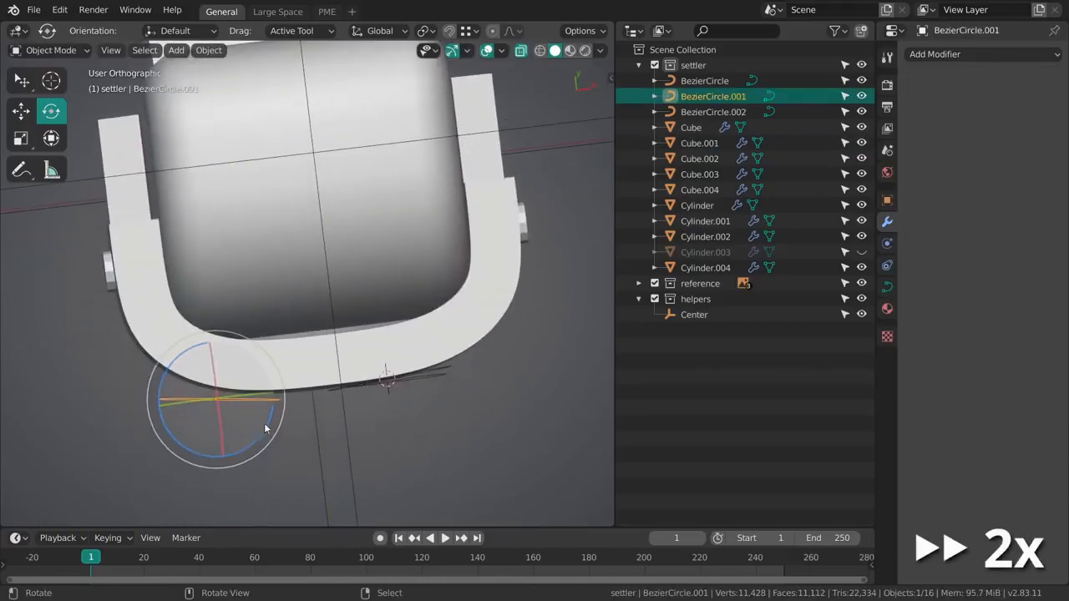
drag(260, 436, 253, 447)
Step: Move the narrower eye's curve closer to the mask surface and refine its rotation to match the curvature
key(shift+space)
key(g)
drag(241, 369, 243, 365)
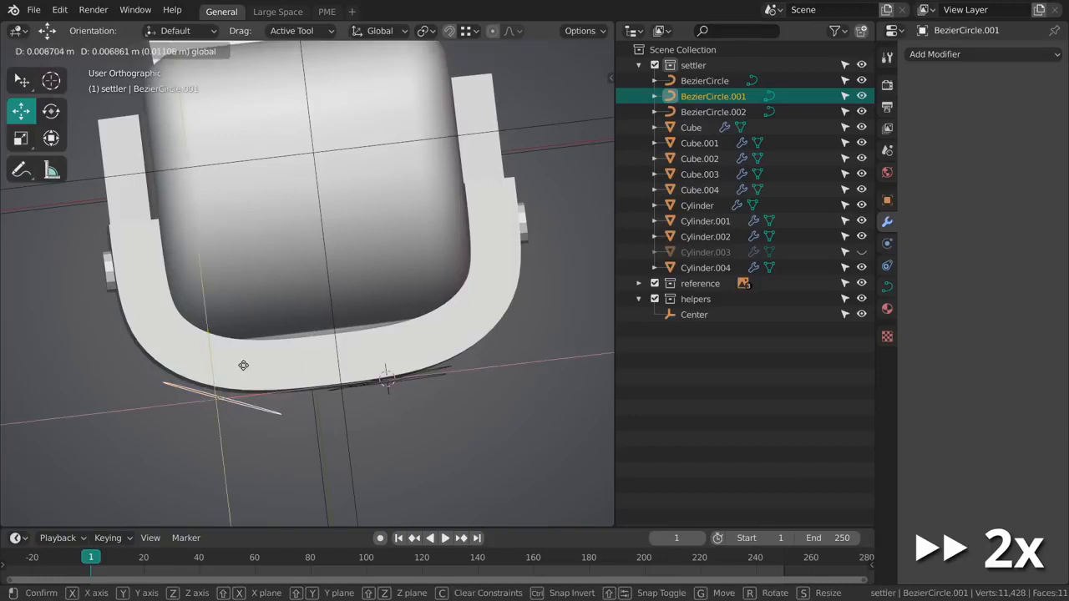
key(c)
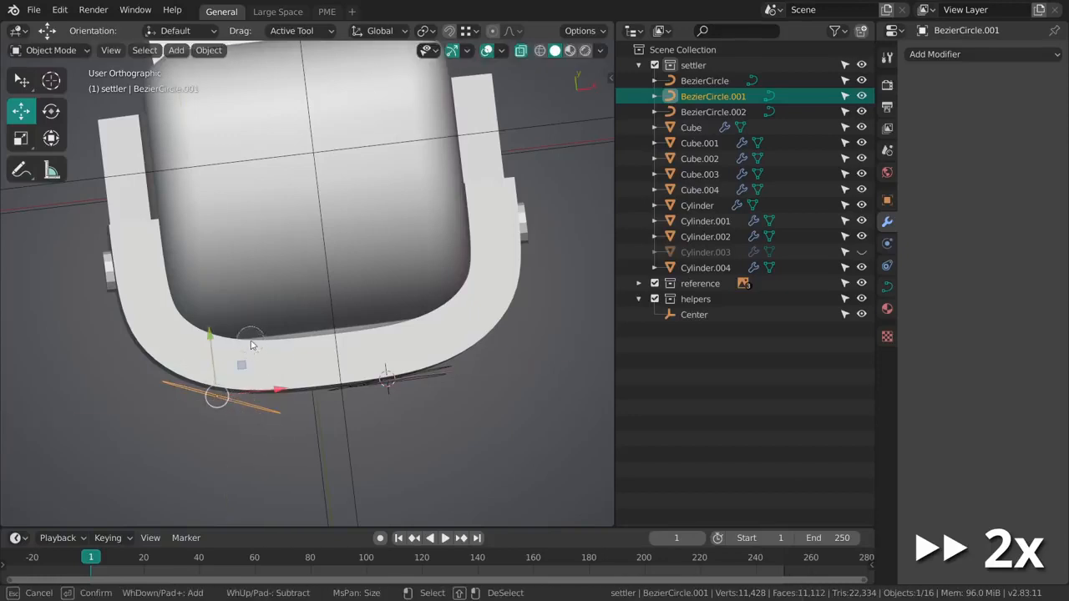
key(Escape)
key(shift+space)
key(r)
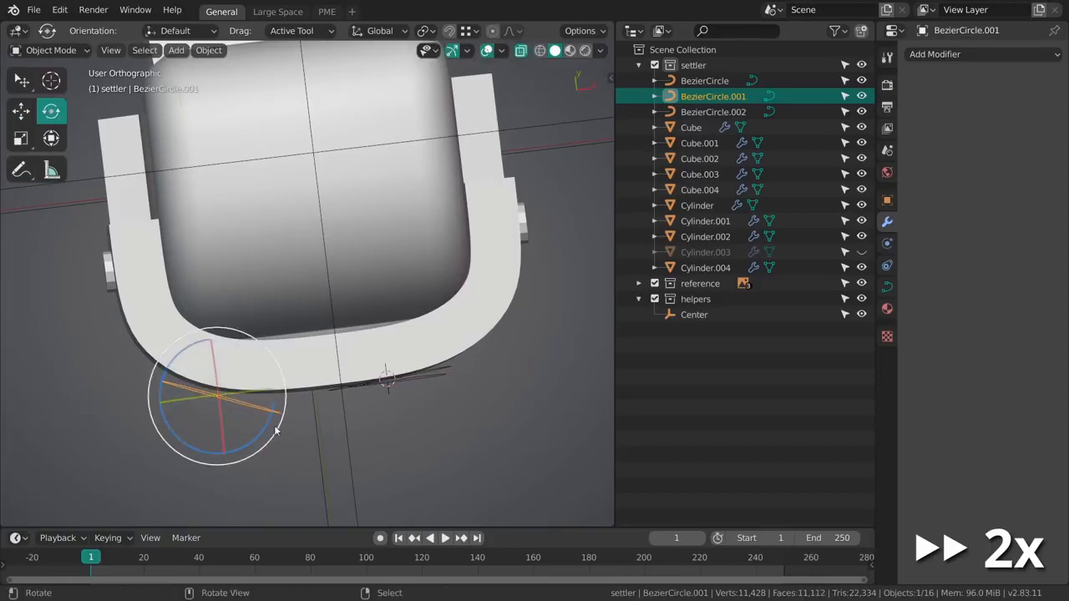
drag(276, 429, 262, 434)
key(alt+a)
Step: Tilt the mouth curve in the right side view and move it against the mask's front surface
middle_drag(265, 384, 224, 264)
click(334, 338)
drag(224, 264, 212, 260)
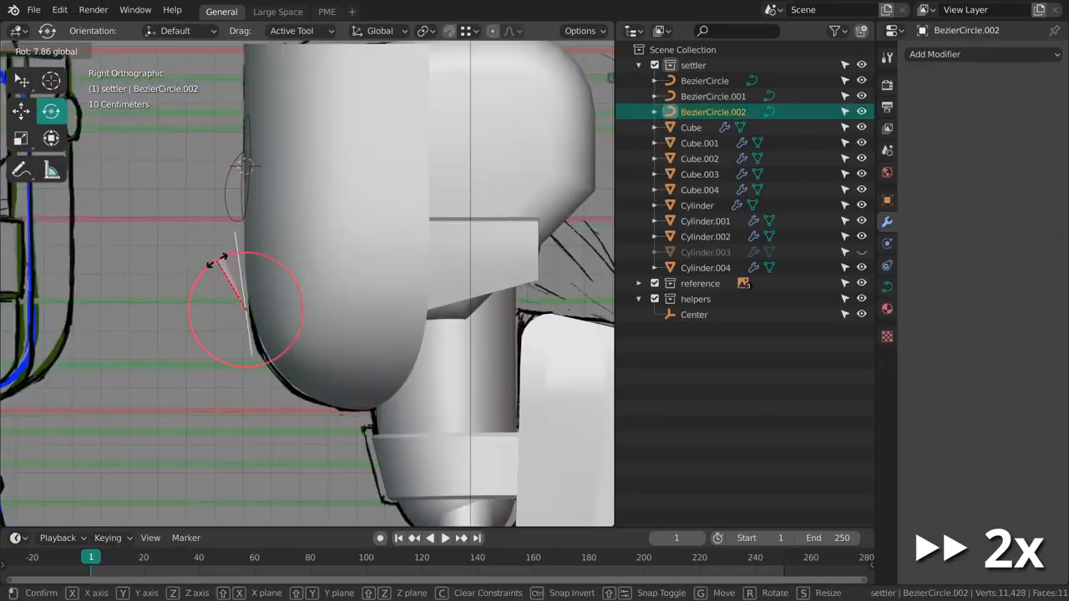
key(shift+space)
key(g)
drag(245, 310, 250, 310)
key(alt+a)
Step: Make the mouth curve (BezierCircle.002) 2D and set its fill mode to Front
middle_drag(250, 309, 437, 289)
scroll(422, 288, down, 1)
shift+middle_drag(367, 278, 400, 303)
right_click(396, 303)
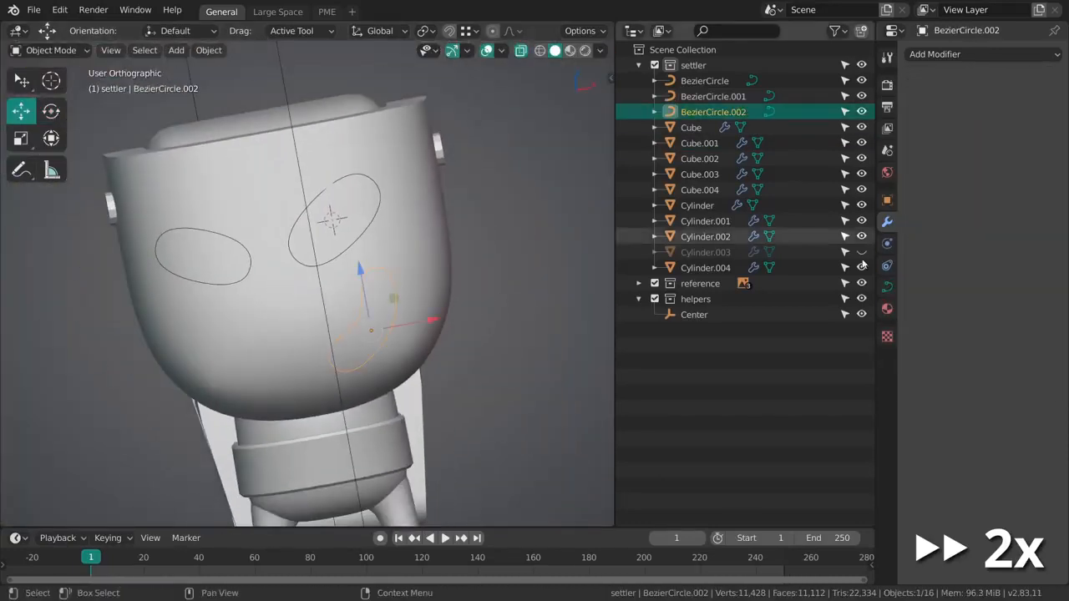
click(887, 286)
click(952, 101)
middle_drag(501, 275, 534, 276)
scroll(518, 275, up, 2)
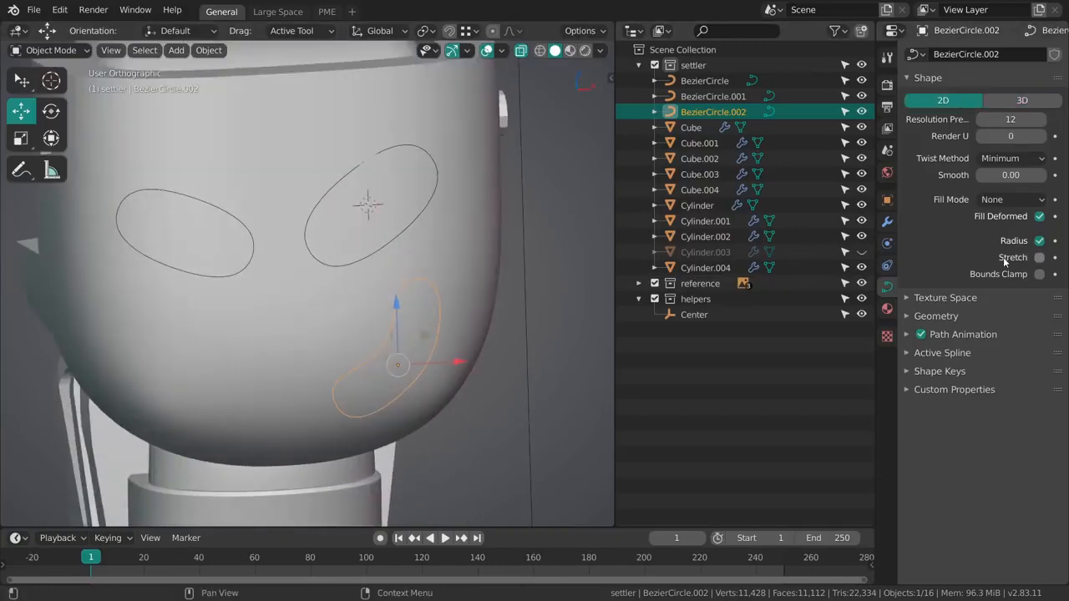
click(935, 316)
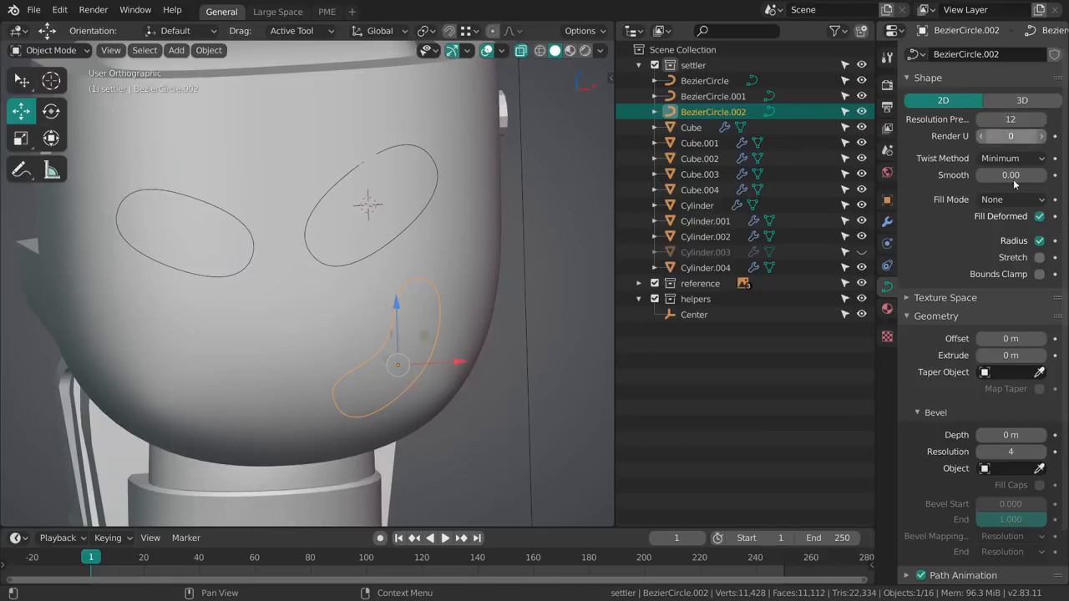
click(1003, 202)
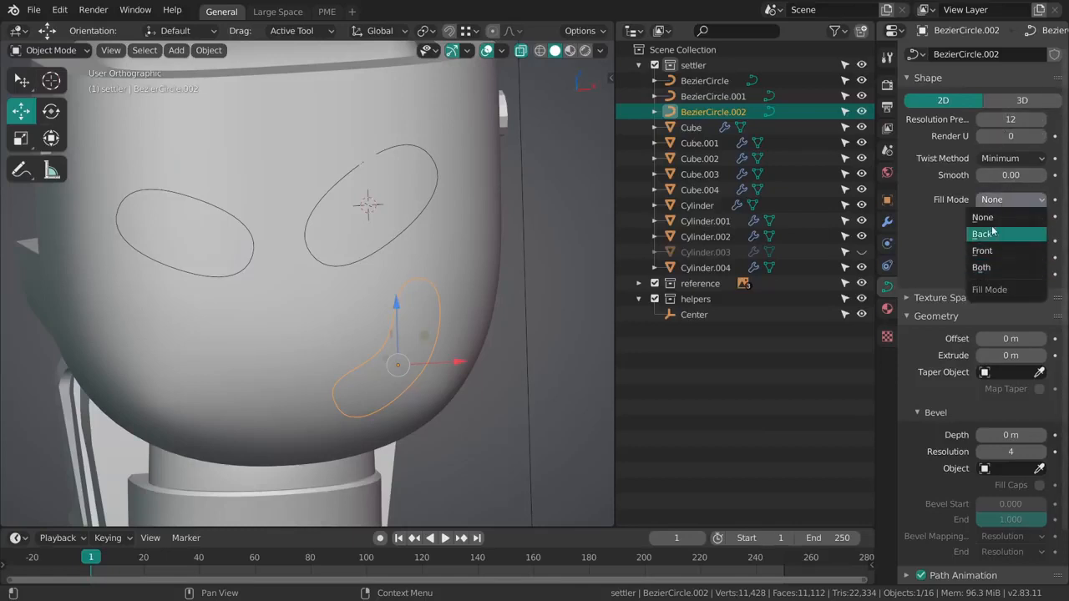
click(1000, 201)
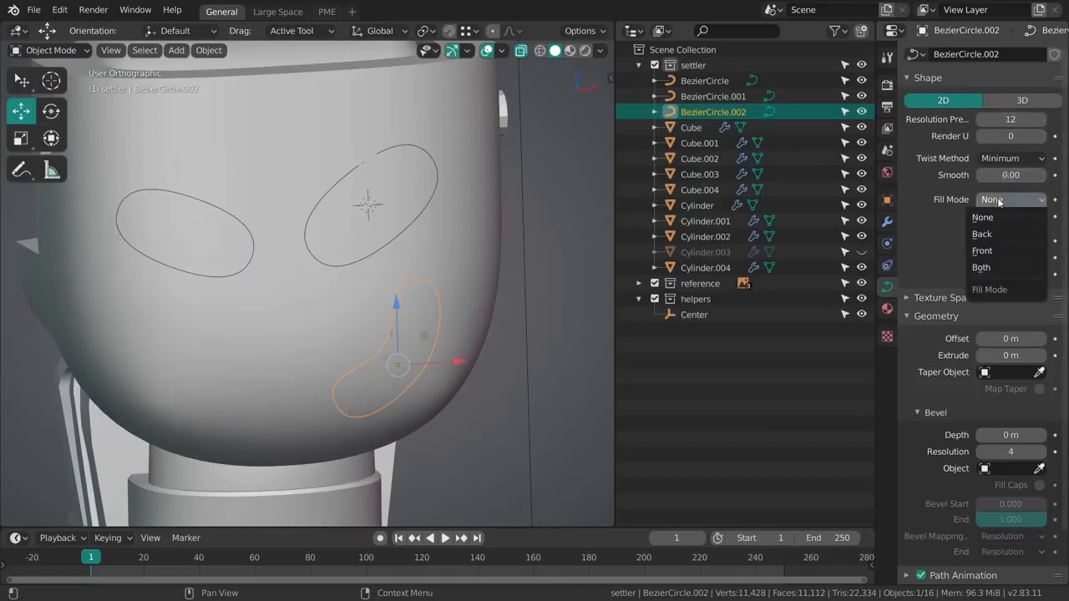
click(996, 249)
Step: Try to set the fill mode to Front on both selected eye curves while they are 3D
middle_drag(280, 230, 391, 238)
click(390, 234)
shift+click(236, 278)
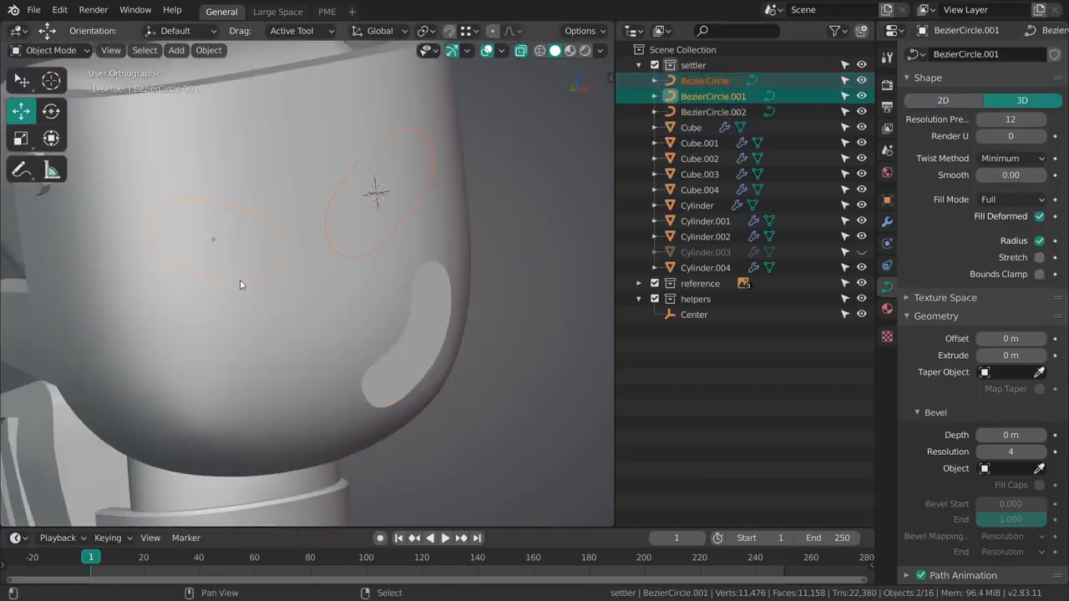
click(986, 200)
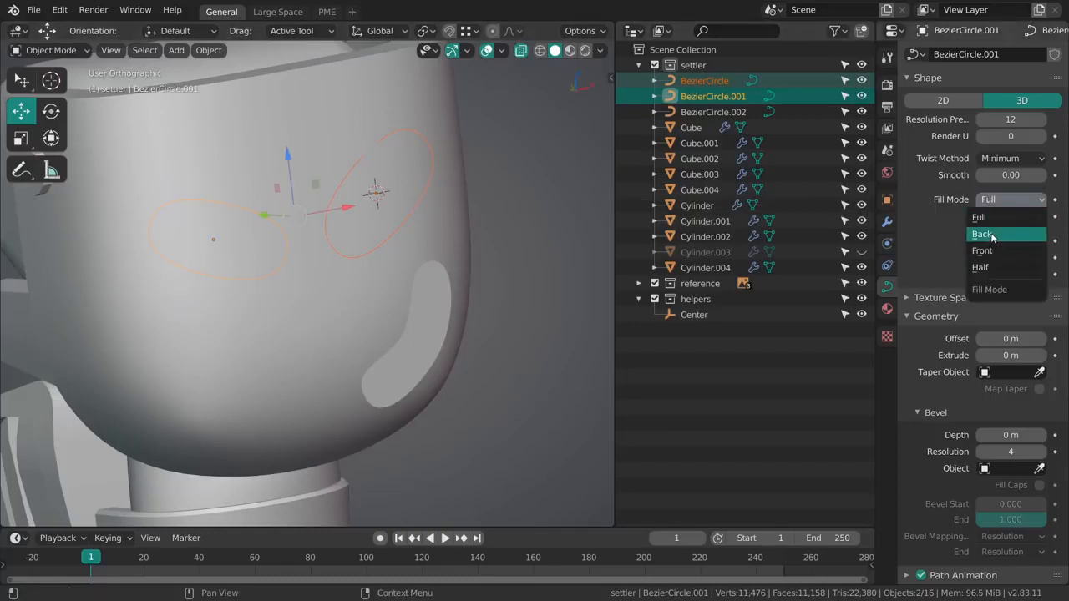
click(984, 250)
middle_drag(602, 309, 550, 278)
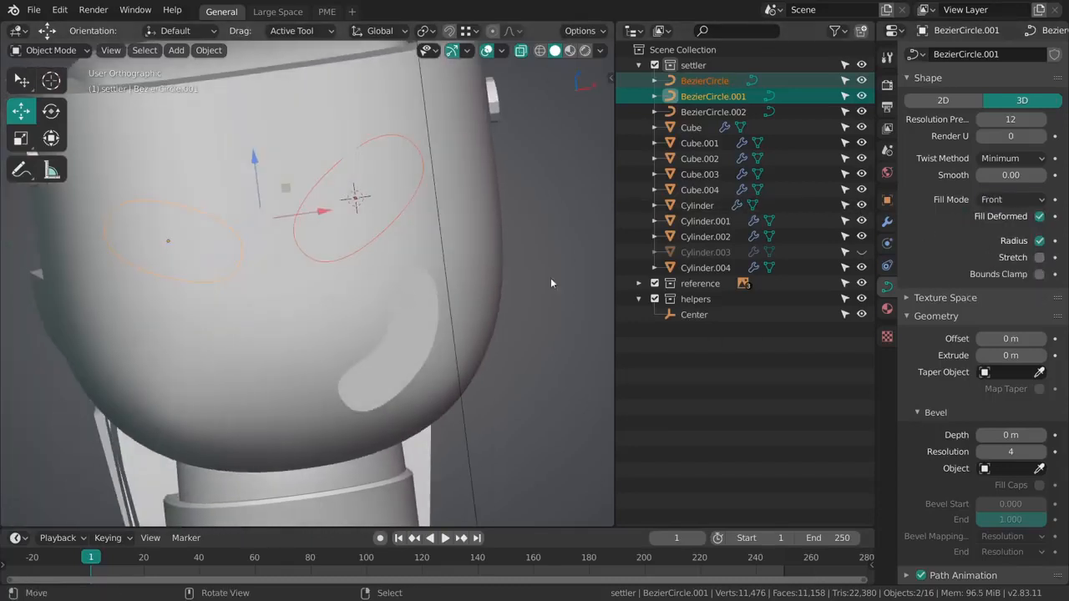
click(1028, 202)
click(1007, 251)
middle_drag(401, 275, 442, 270)
key(alt+a)
Step: Make the wider eye's curve (BezierCircle) 2D and set its fill mode to Front
click(446, 281)
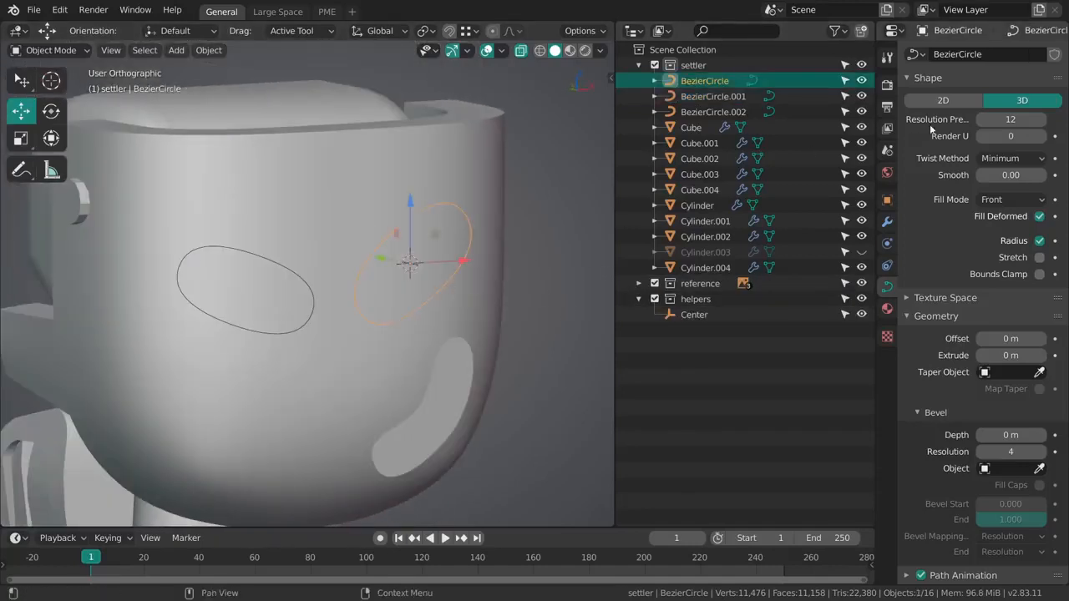
click(956, 101)
click(1008, 201)
click(992, 238)
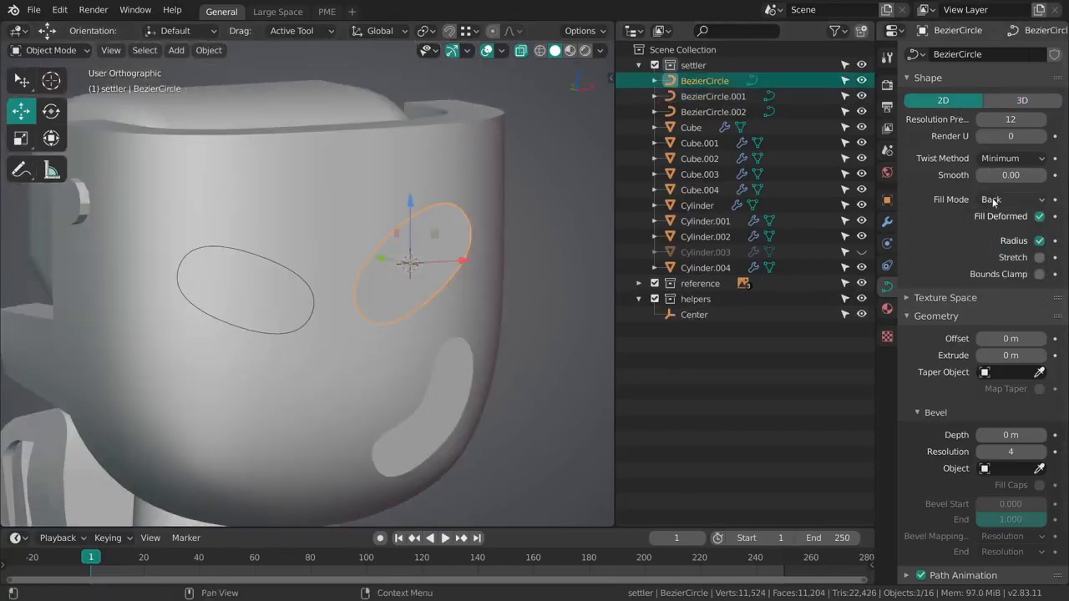
click(995, 201)
click(993, 250)
Step: Make the narrower eye's curve (BezierCircle.001) 2D with fill mode Front
click(308, 317)
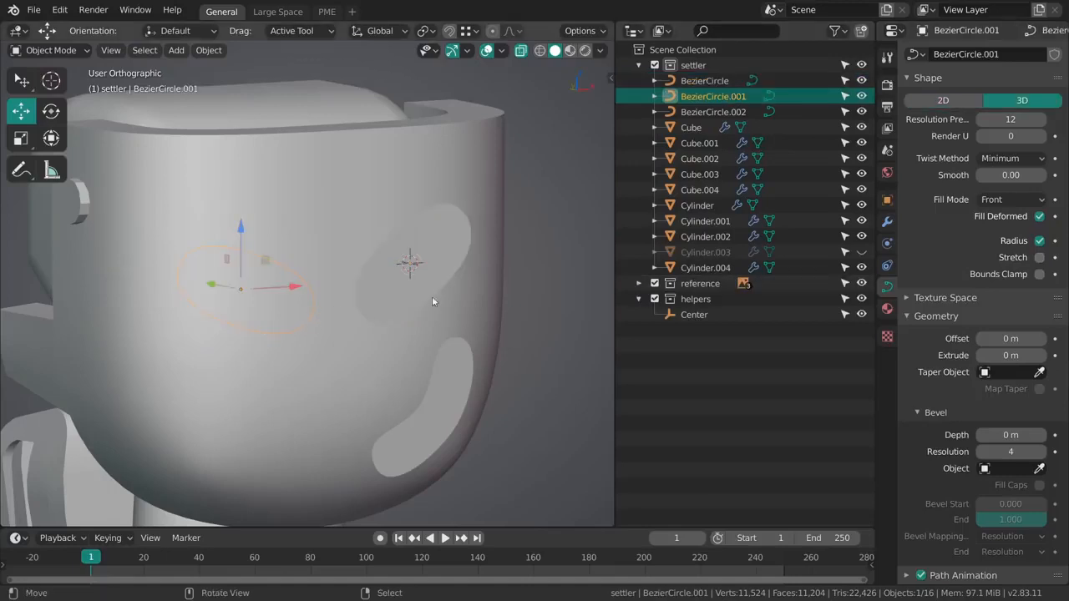
click(943, 100)
click(996, 202)
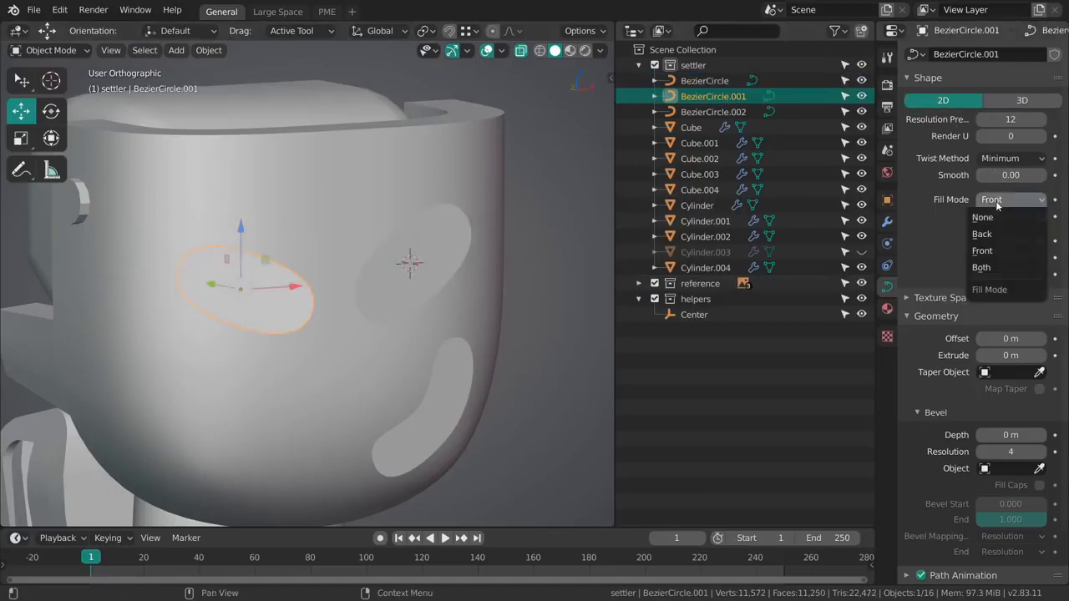
click(996, 254)
key(alt+a)
Step: Examine how the filled eyes and mouth sit on the mask from several angles
middle_drag(519, 325, 456, 318)
scroll(422, 322, down, 2)
scroll(337, 280, up, 2)
click(347, 291)
middle_drag(348, 292, 413, 351)
click(413, 334)
mouse_move(409, 250)
middle_down()
mouse_move(438, 290)
mouse_move(514, 234)
mouse_move(410, 246)
middle_up()
Step: Duplicate the wider eye's filled curve and leave the copy in place
click(413, 258)
scroll(410, 251, up, 2)
shift+middle_drag(401, 290, 446, 269)
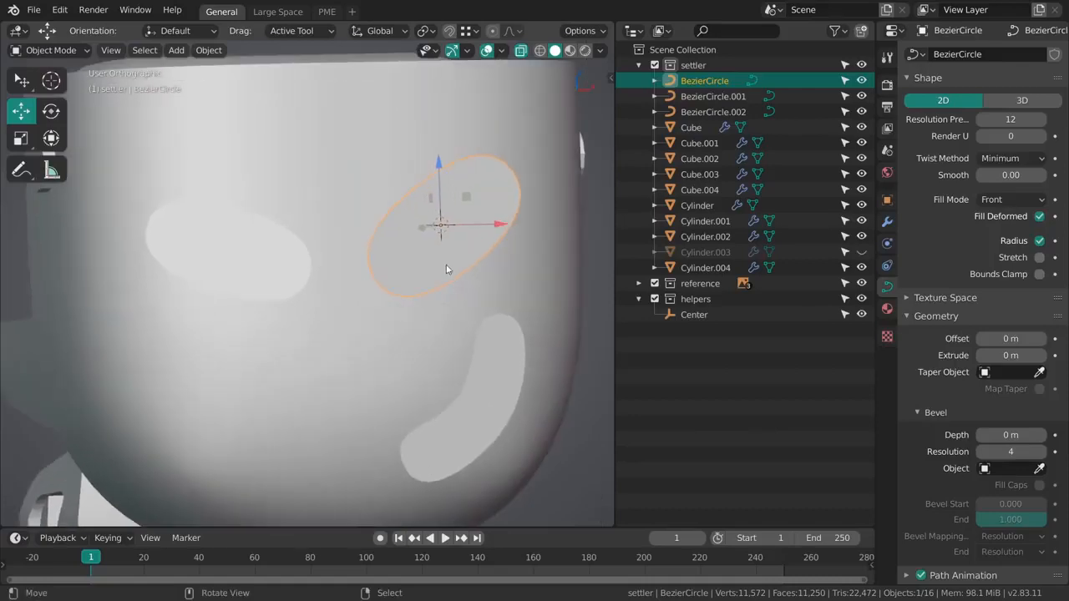
scroll(446, 269, down, 3)
middle_drag(453, 306, 426, 273)
key(shift+d)
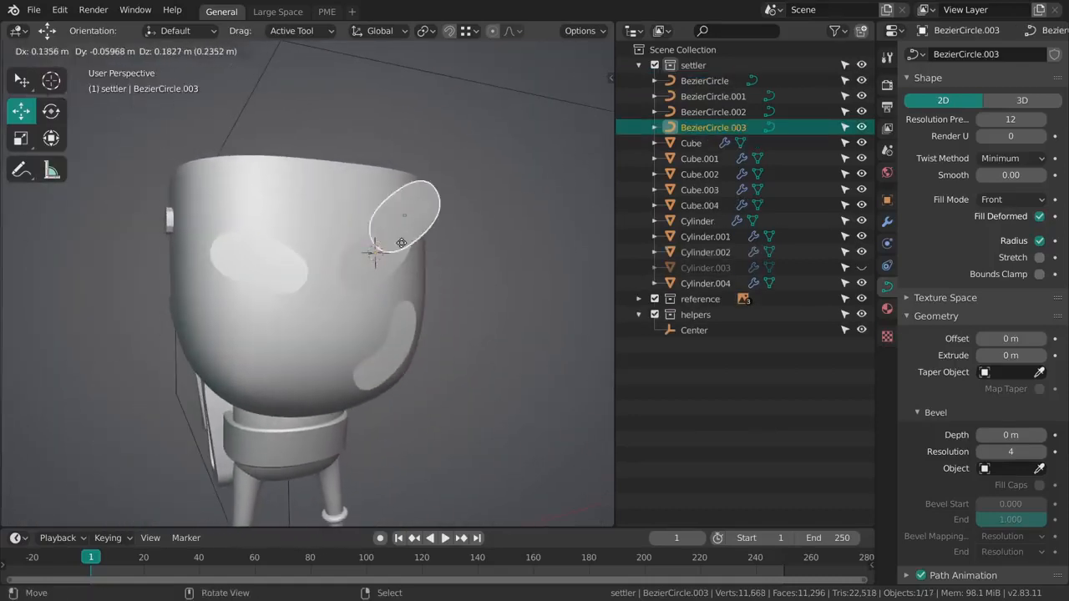
right_click(395, 253)
Step: Make the wider eye's duplicate curve 3D and give it a bevel depth of 0.062 m
scroll(467, 263, up, 1)
middle_drag(535, 251, 513, 230)
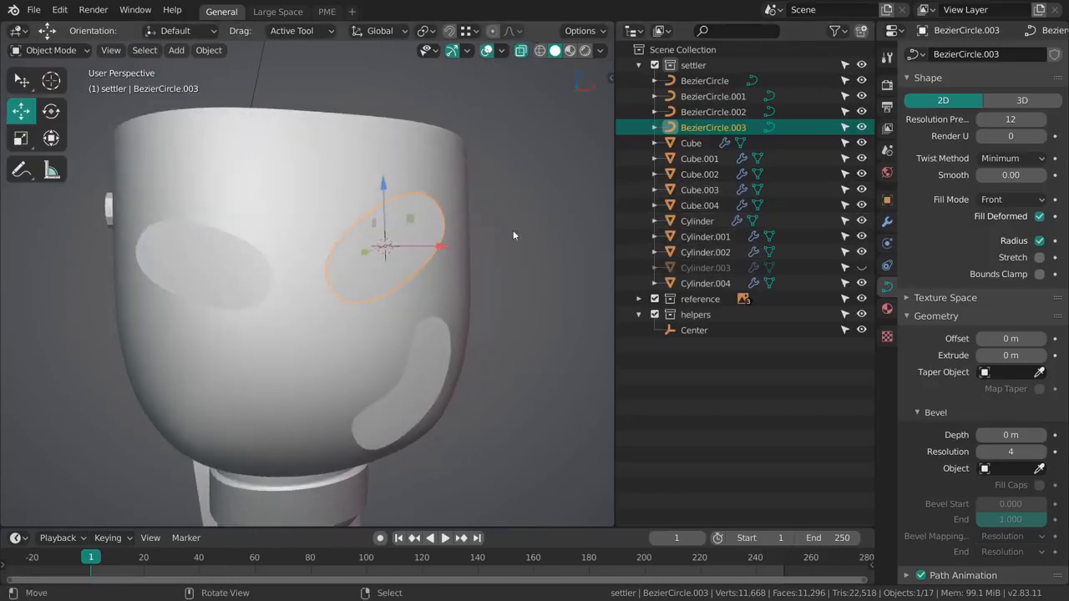
click(1007, 101)
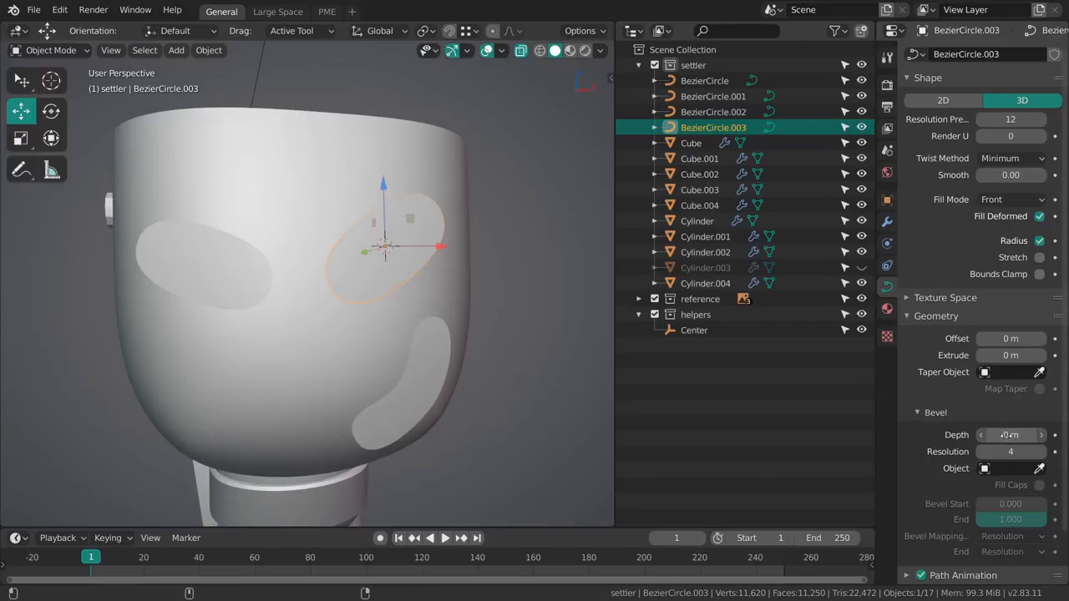
drag(1007, 435, 1046, 448)
Step: Set the wider eye's beveled rim curve to fill mode Full
middle_drag(535, 304, 401, 336)
scroll(501, 314, up, 3)
key(alt+a)
click(412, 319)
click(1009, 199)
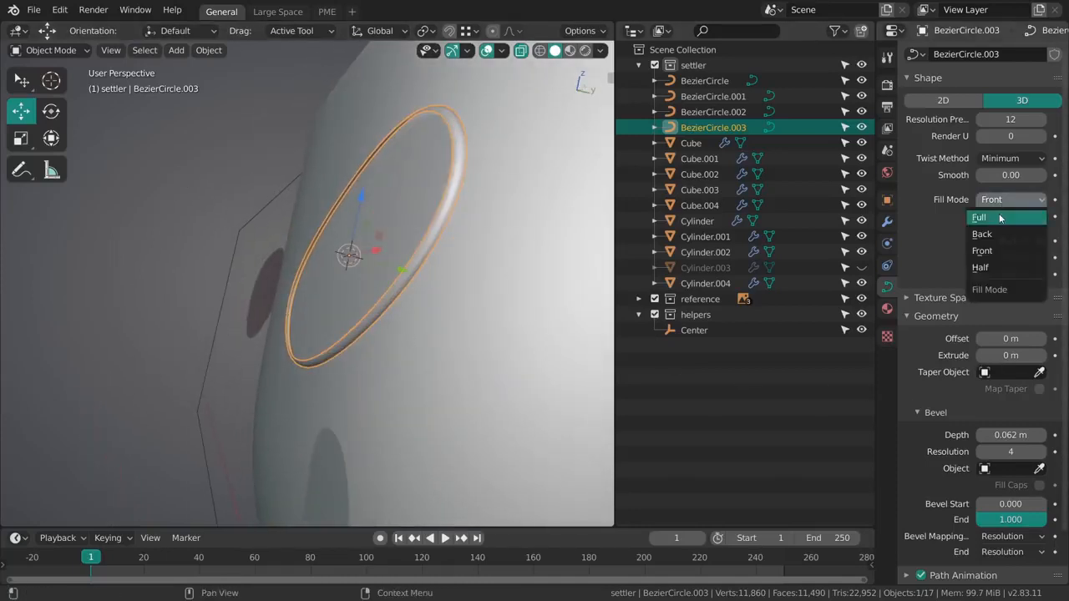
click(994, 219)
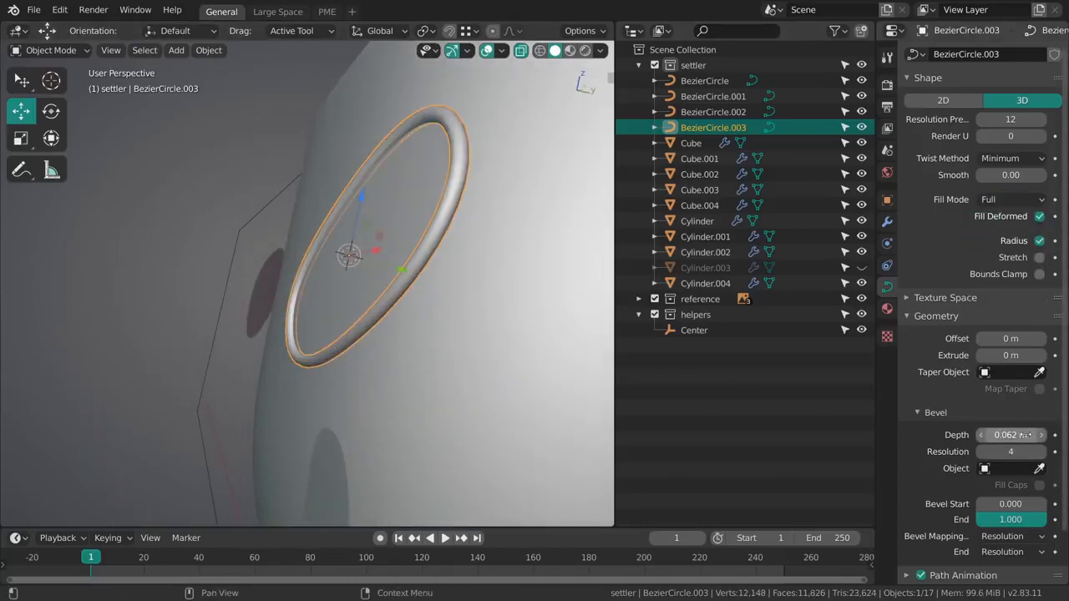
middle_drag(468, 326, 549, 332)
key(alt+a)
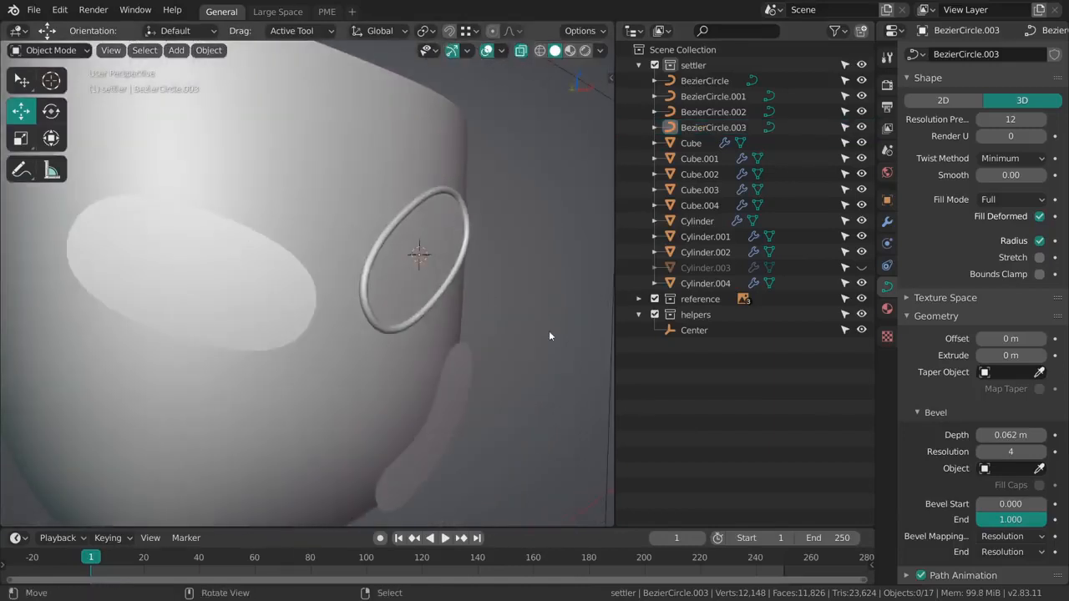
Step: Increase the bevel depth of the wider eye's rim (BezierCircle.003) to thicken it
scroll(501, 318, down, 1)
shift+middle_drag(376, 295, 455, 309)
click(501, 308)
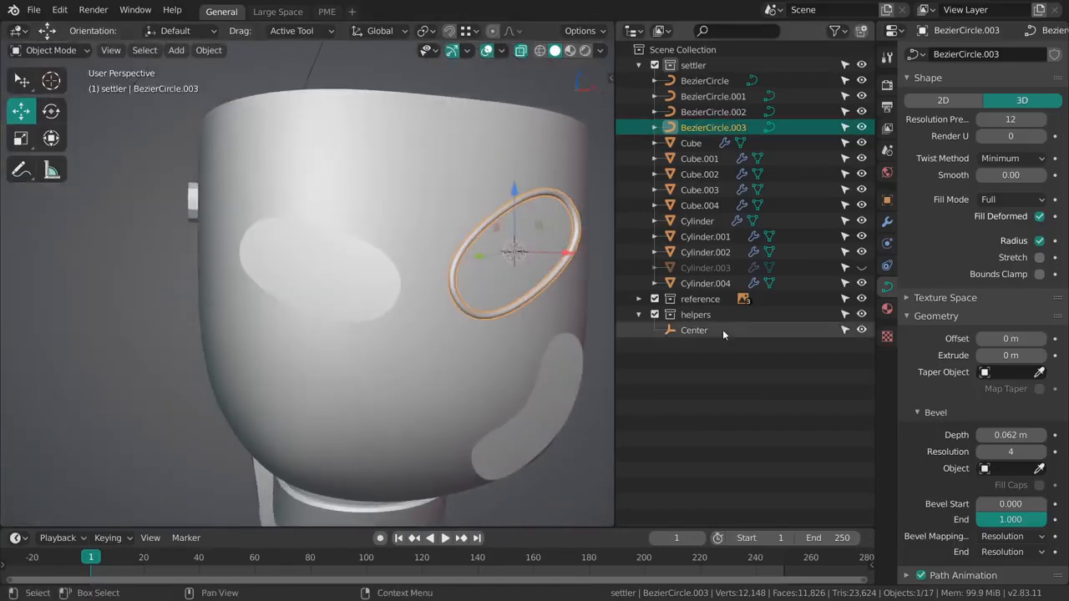
click(995, 414)
click(1000, 413)
drag(1006, 435, 1027, 435)
key(alt+a)
Step: Duplicate the narrower eye's filled curve in place and make the copy 3D with fill mode Full
right_click(370, 294)
key(shift+d)
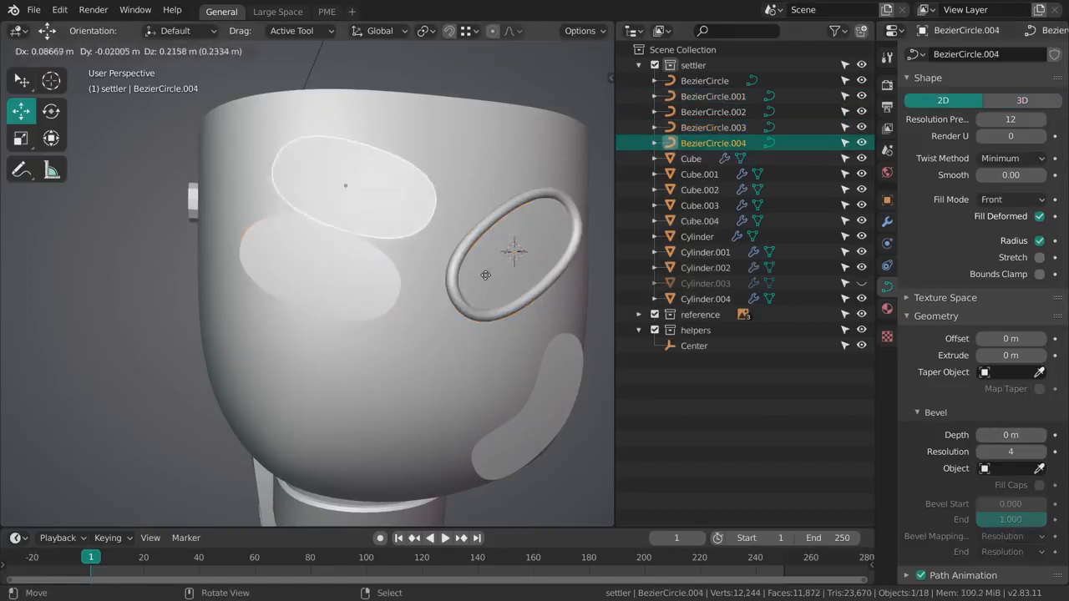
right_click(419, 311)
click(1008, 199)
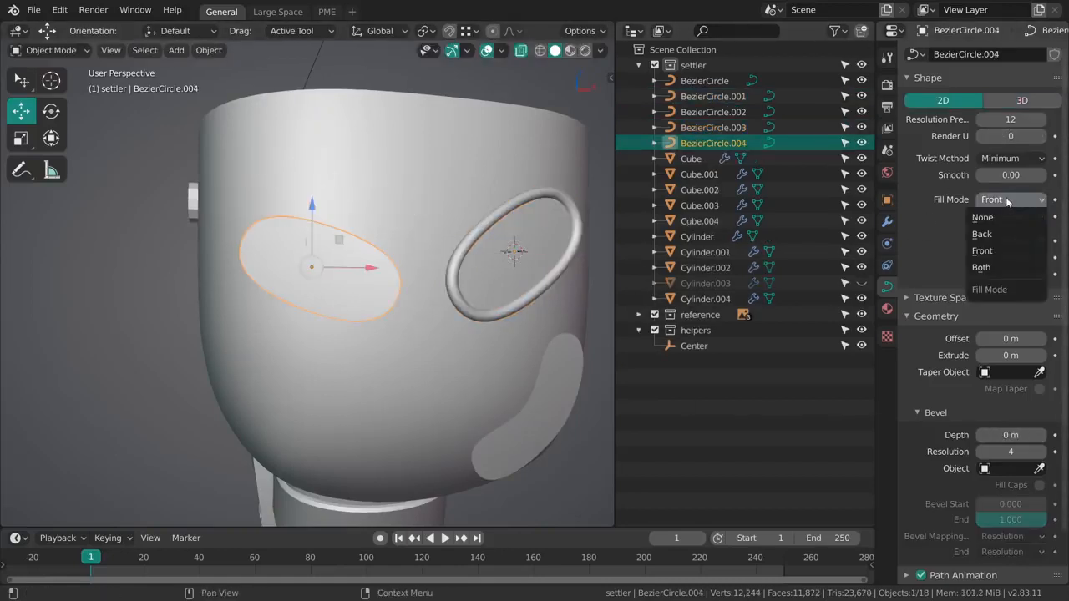
click(1012, 104)
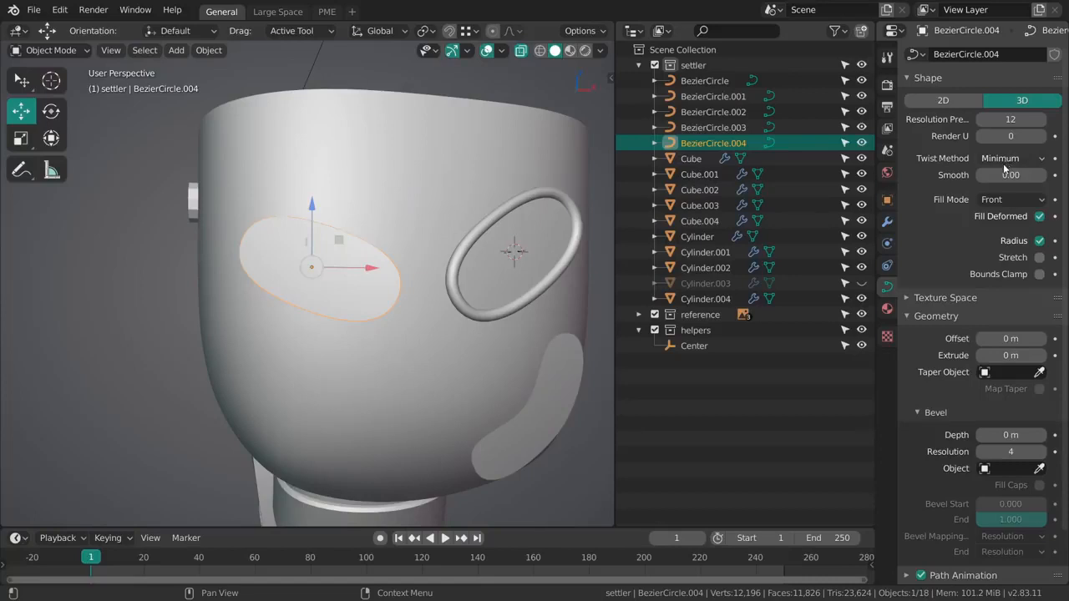
click(1001, 201)
click(997, 219)
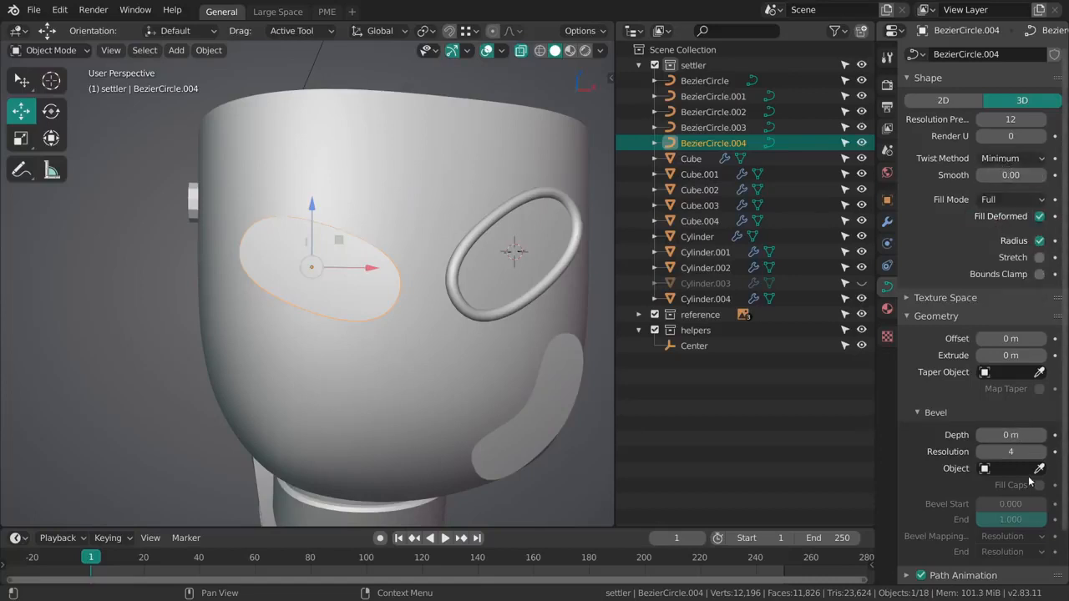
Step: Give the narrower eye's rim curve a bevel depth of 0.101 m, checking it against the wider eye's rim
drag(1010, 436, 1058, 448)
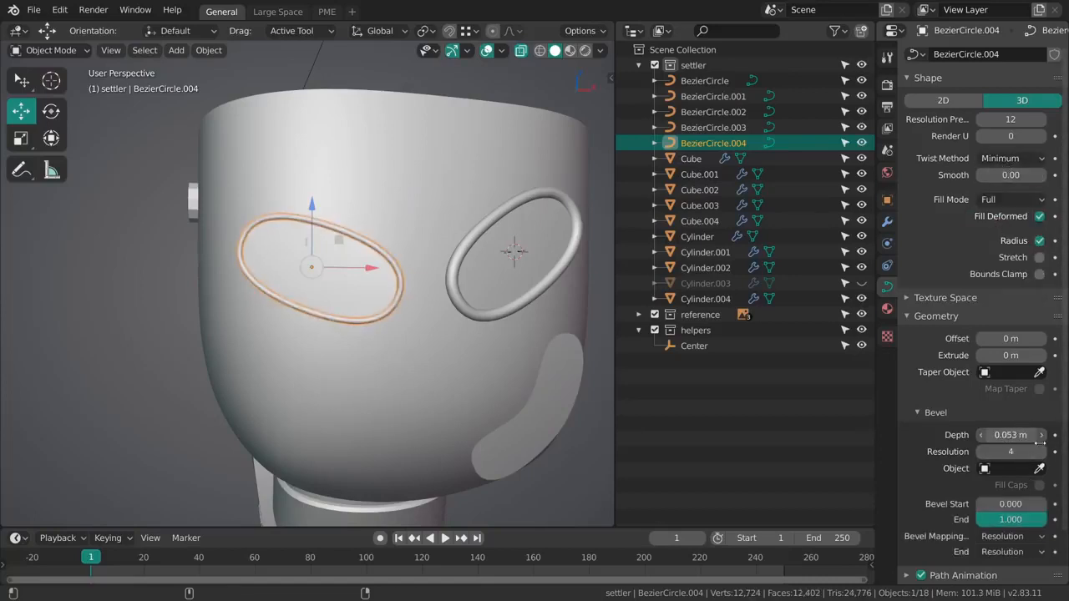
click(995, 201)
click(1000, 199)
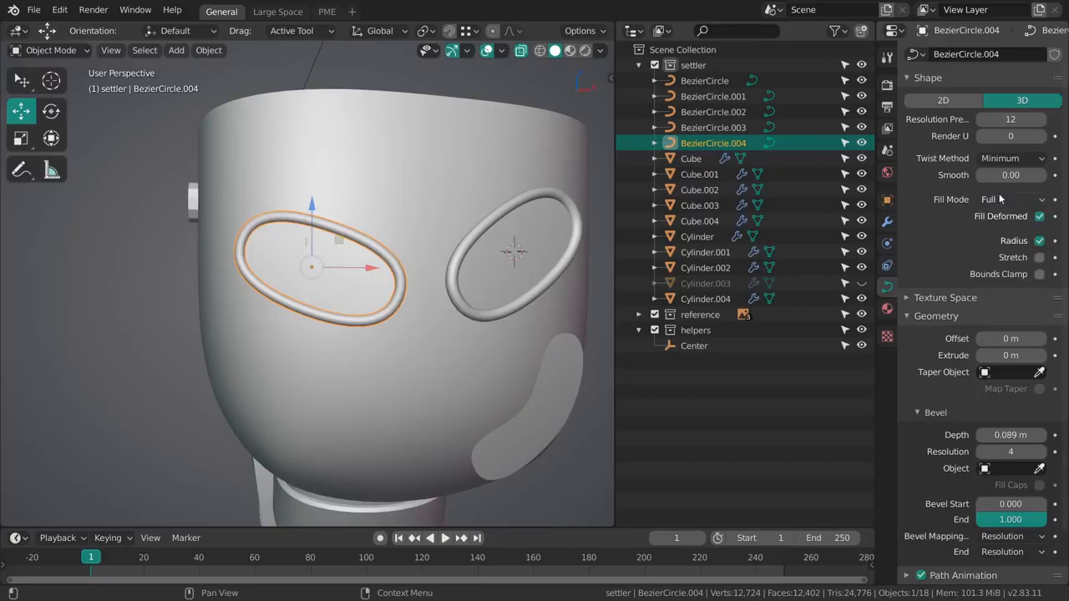
drag(1006, 435, 1018, 435)
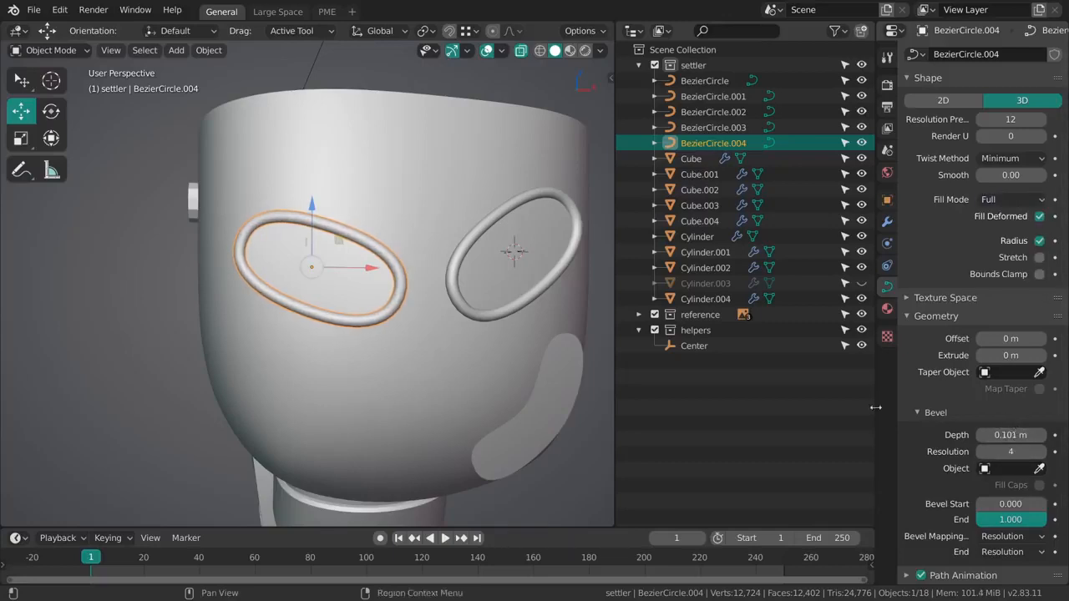
click(494, 316)
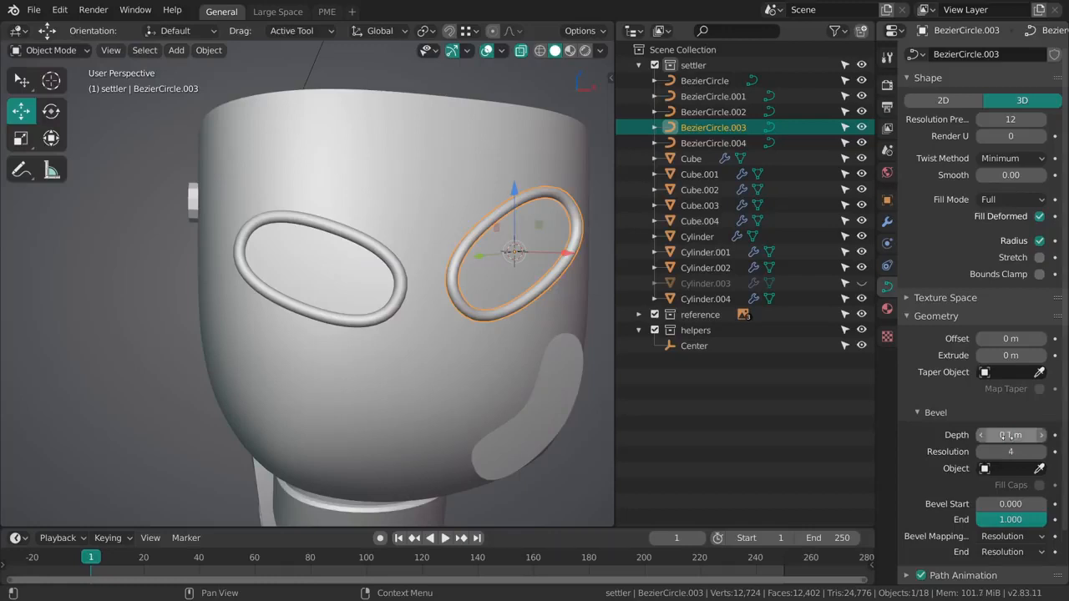
click(404, 306)
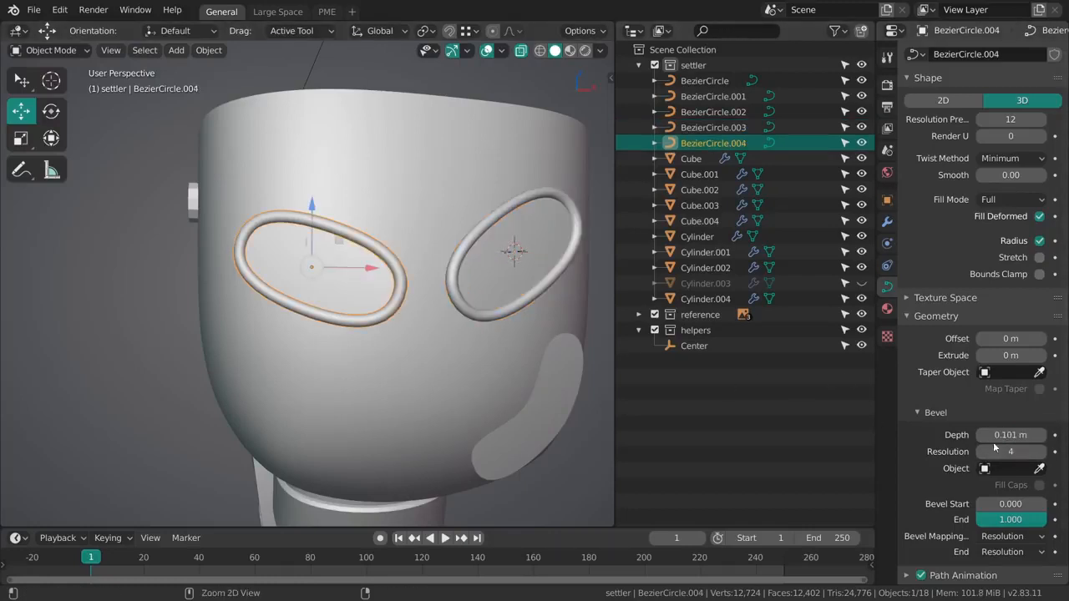
Step: Duplicate the filled mouth curve in place and make the copy 3D with fill mode Full
key(alt+a)
shift+middle_drag(543, 383, 516, 405)
click(467, 315)
shift+middle_drag(527, 446, 445, 297)
scroll(472, 300, up, 1)
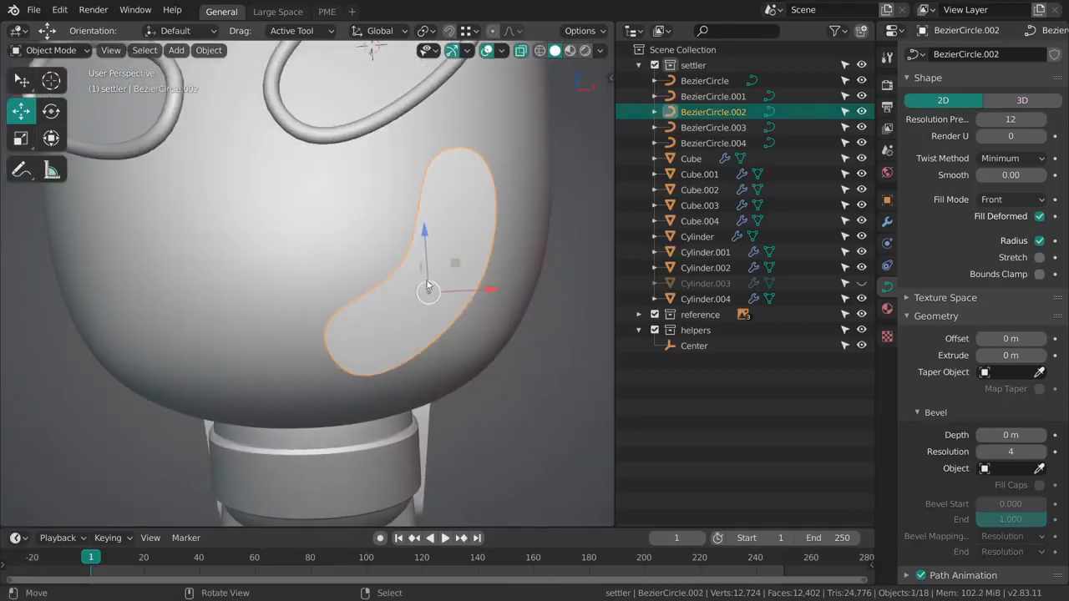
key(shift+d)
right_click(501, 323)
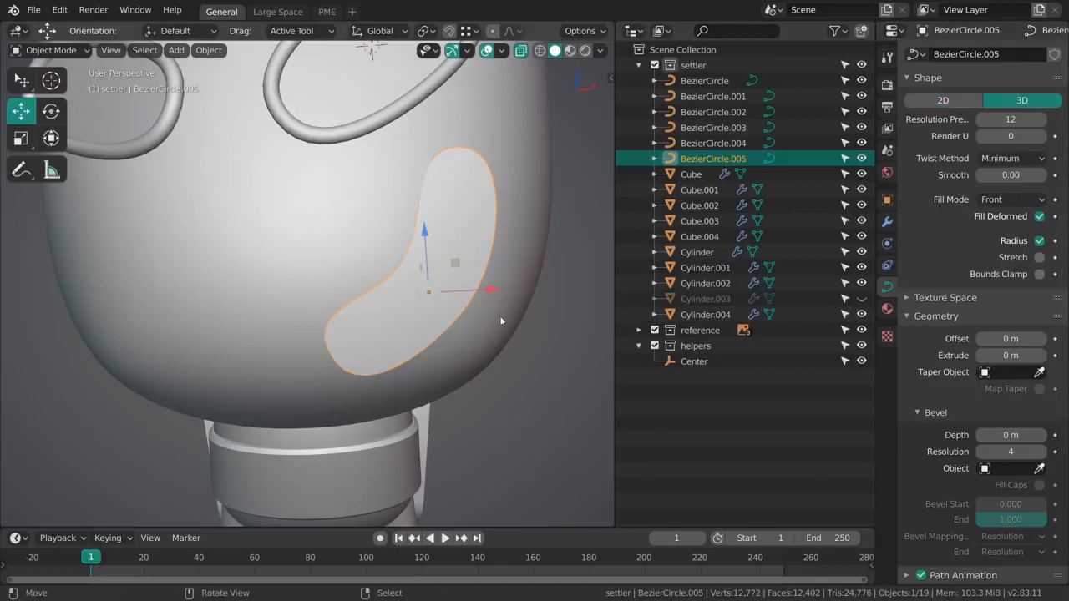
middle_drag(500, 316, 486, 312)
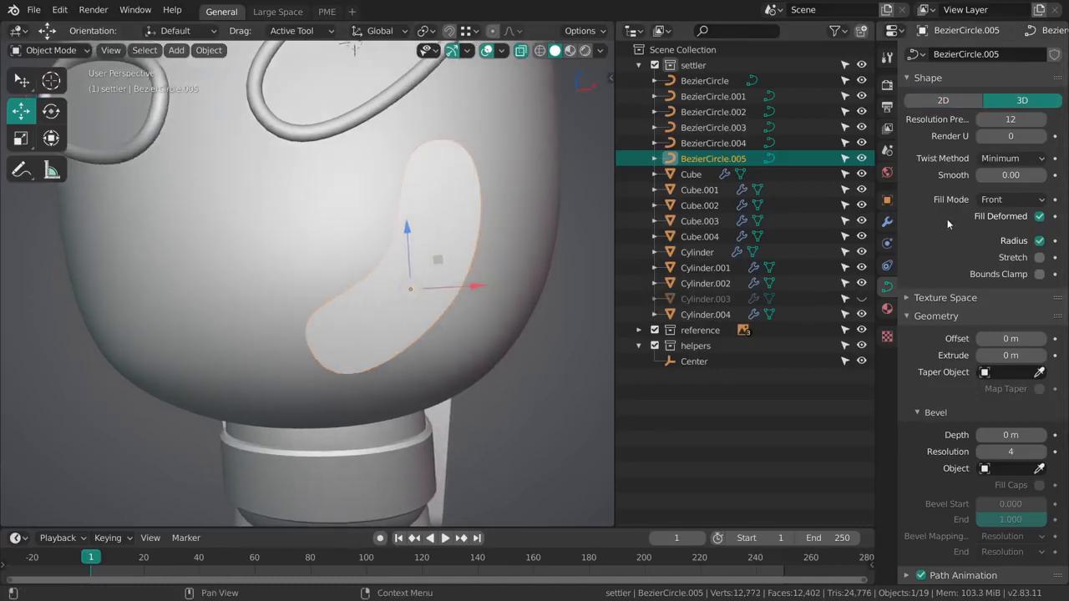
click(1005, 199)
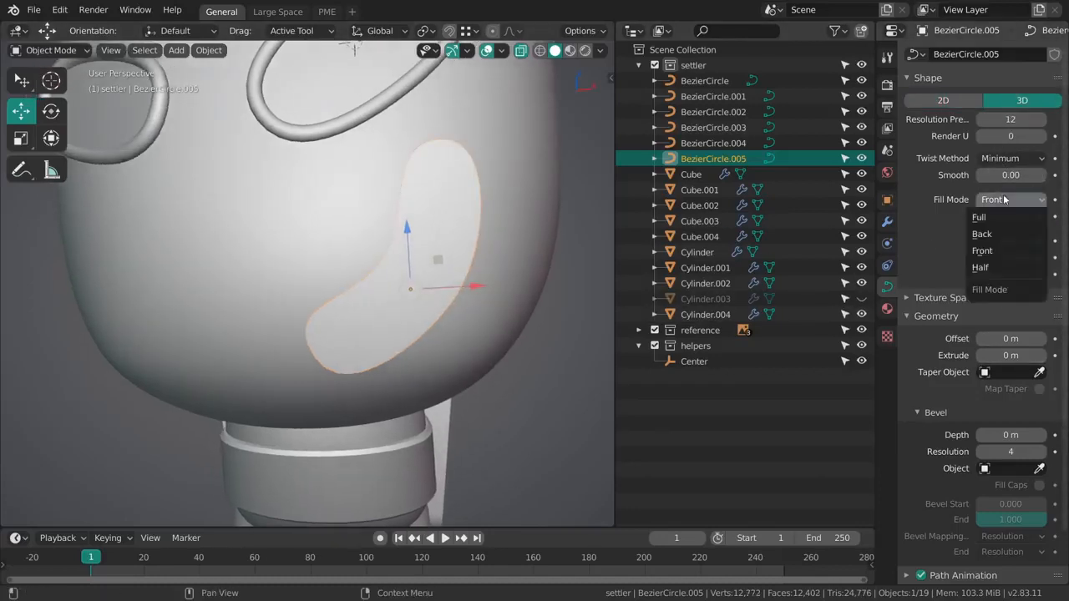
click(994, 217)
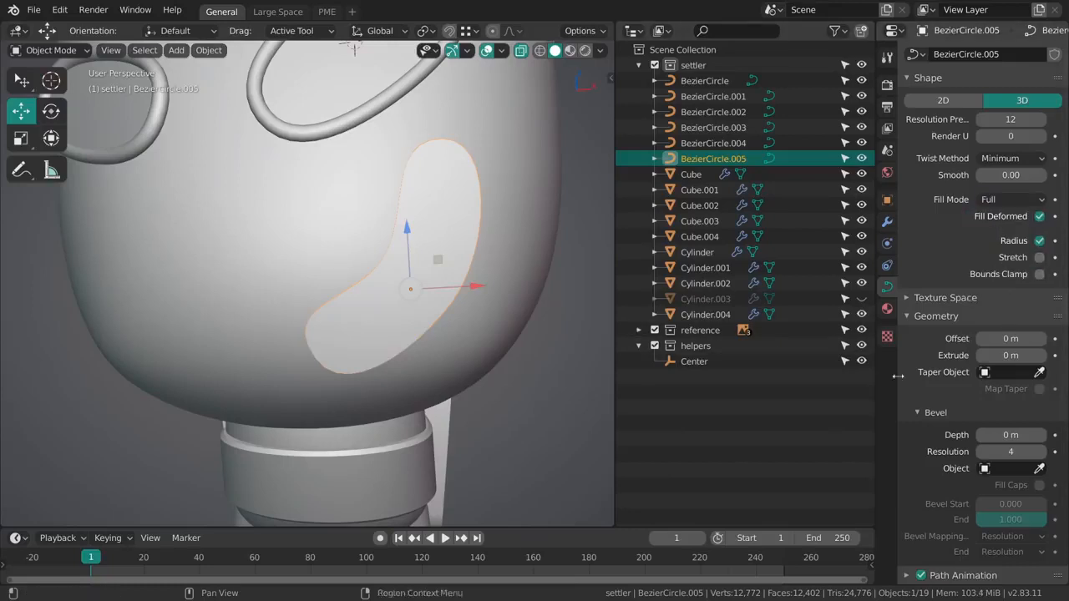
Step: Set the mouth rim's bevel depth to 0.399 m for thick, rounded lips
drag(1002, 436, 1022, 435)
drag(1006, 435, 1037, 435)
key(KP_1)
key(alt+a)
mouse_move(372, 295)
middle_down()
mouse_move(407, 282)
mouse_move(382, 292)
middle_up()
right_click(383, 293)
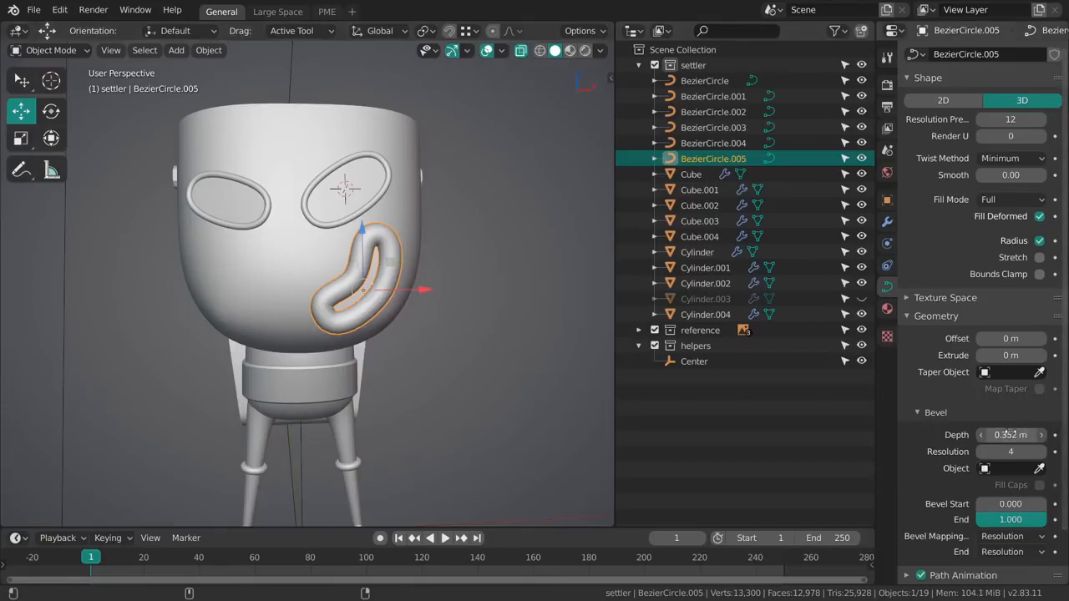
drag(1024, 435, 1029, 435)
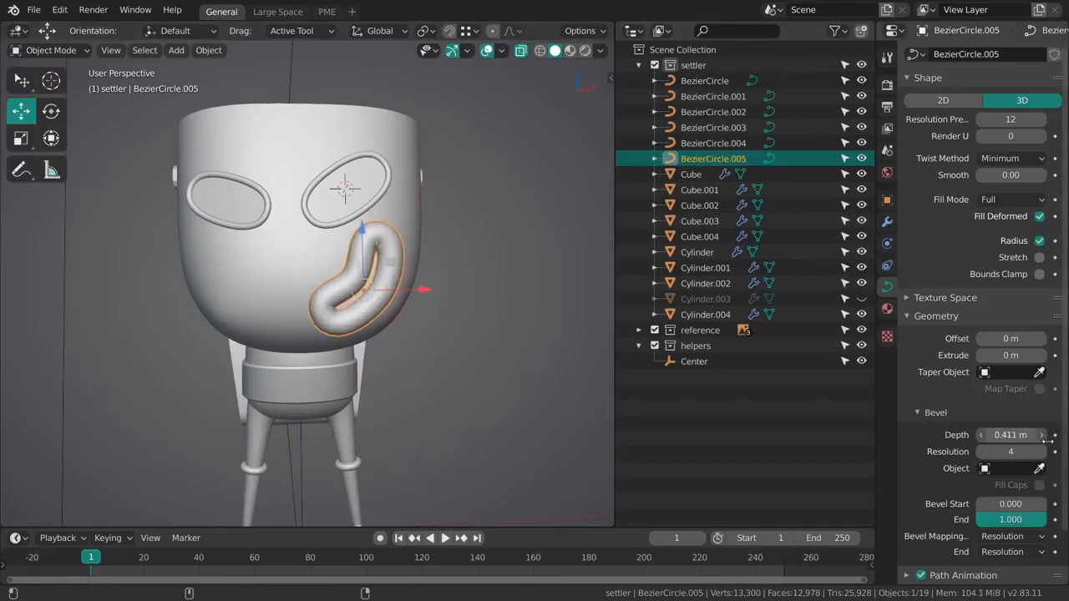
drag(1040, 441, 1038, 441)
mouse_move(556, 364)
middle_down()
mouse_move(485, 342)
mouse_move(545, 359)
middle_up()
drag(1009, 435, 1011, 435)
key(KP_1)
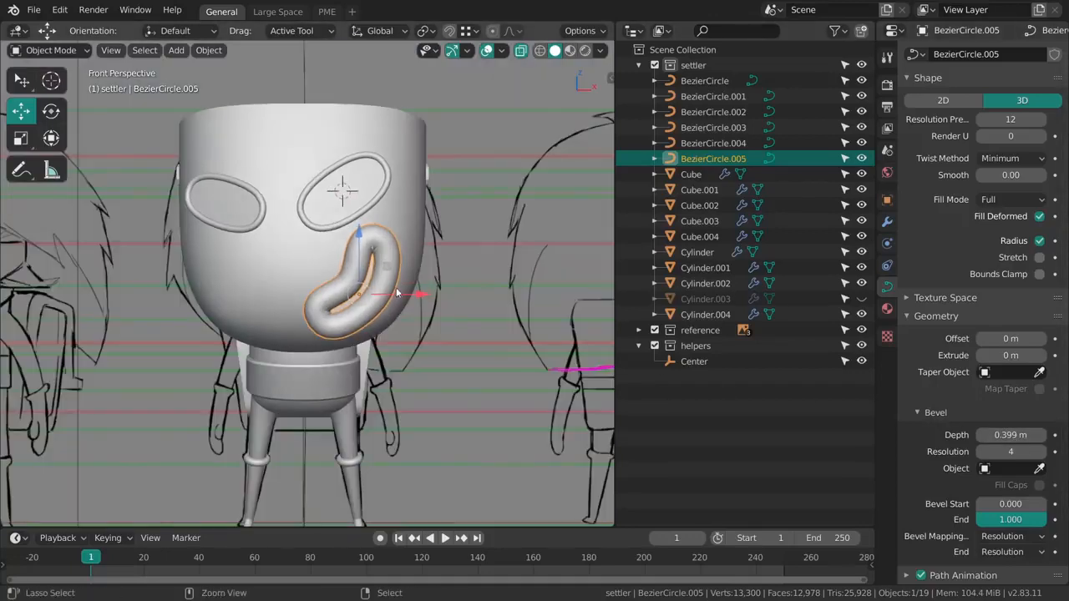
Step: Try a higher preview resolution and a twist smoothing value on the mouth rim with the wireframe shown
key(KP_Decimal)
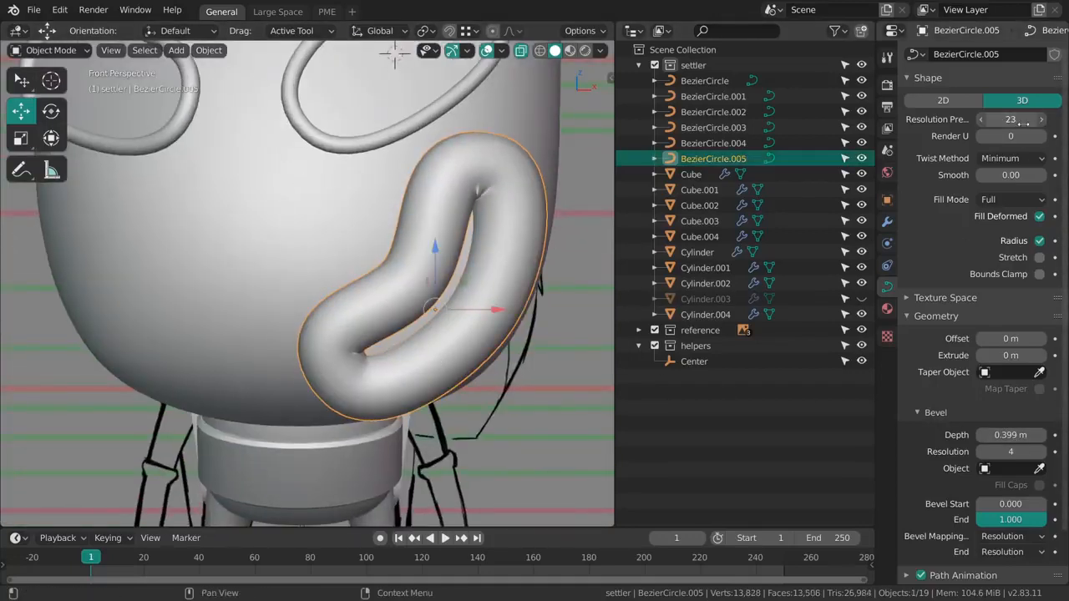
mouse_move(1020, 122)
mouse_down()
mouse_move(999, 119)
mouse_move(1016, 119)
mouse_up()
key(shift+z)
click(982, 120)
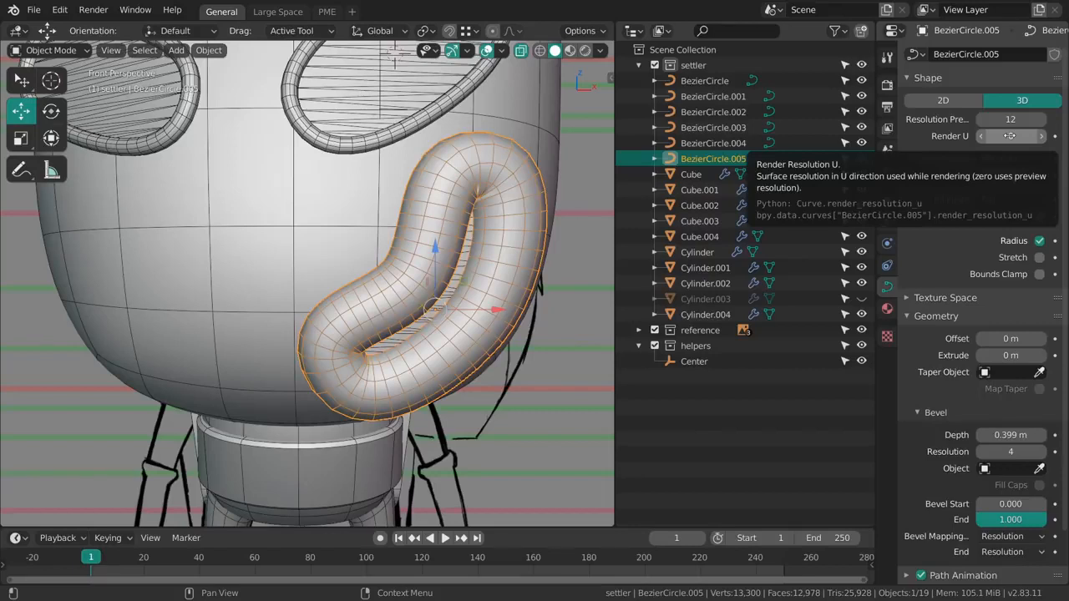
shift+middle_drag(421, 318, 452, 298)
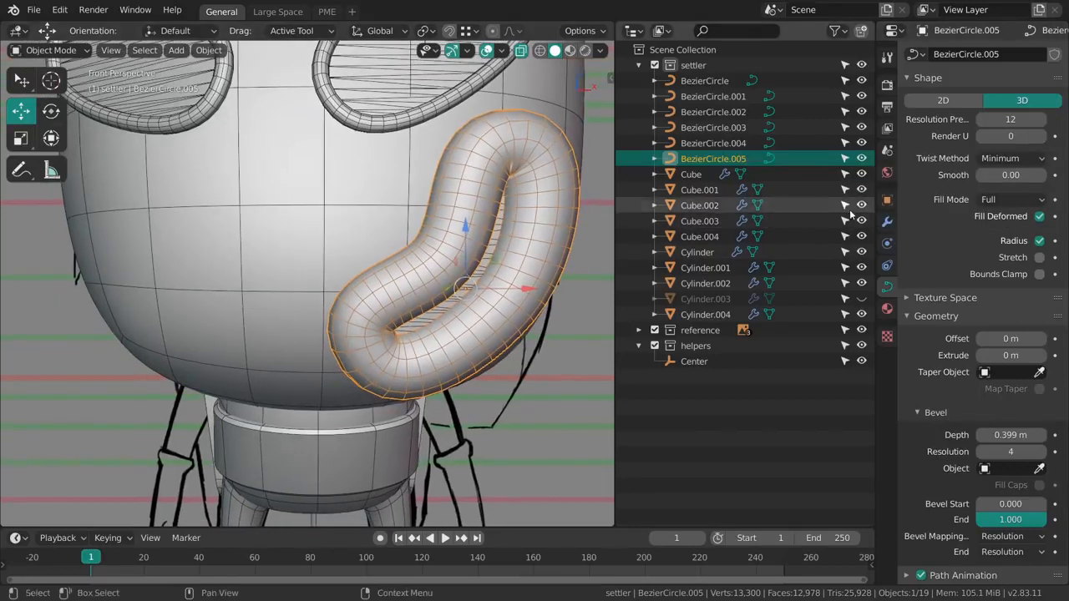
shift+middle_drag(446, 339, 448, 308)
scroll(448, 308, up, 1)
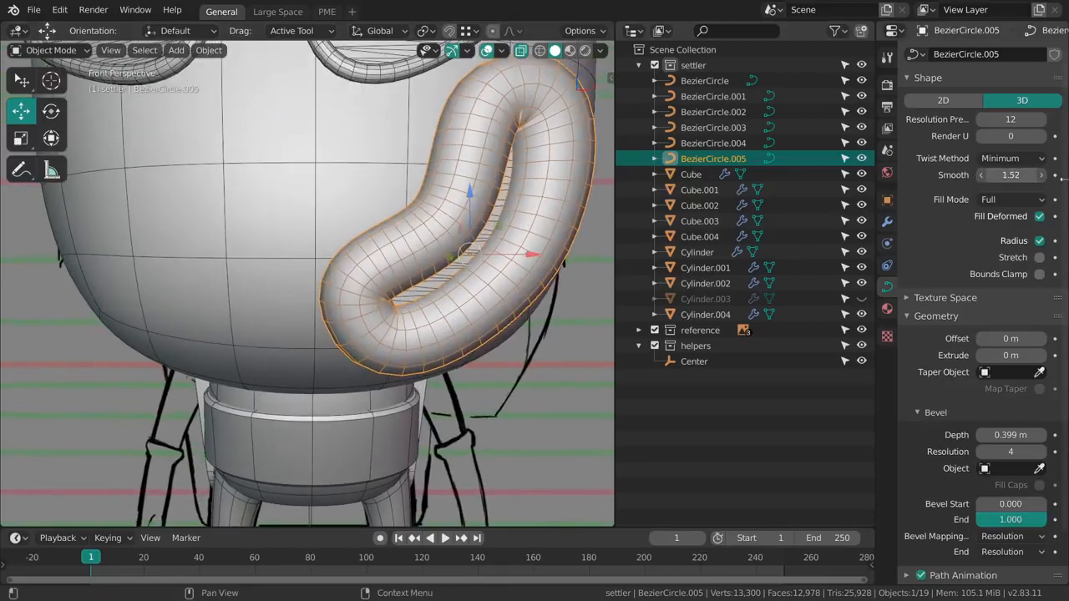
drag(1061, 179, 1015, 175)
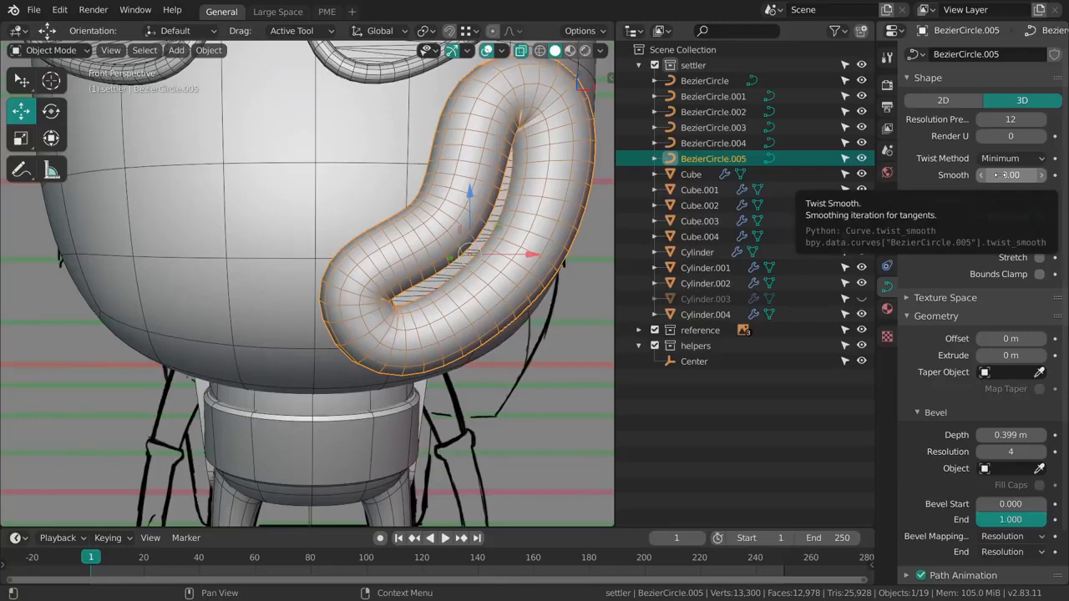
Step: Edit the mouth rim curve by moving the lower handle of its lower-corner control point slightly upward
middle_drag(373, 349, 399, 387)
key(Tab)
key(KP_1)
click(336, 367)
middle_drag(336, 366, 350, 359)
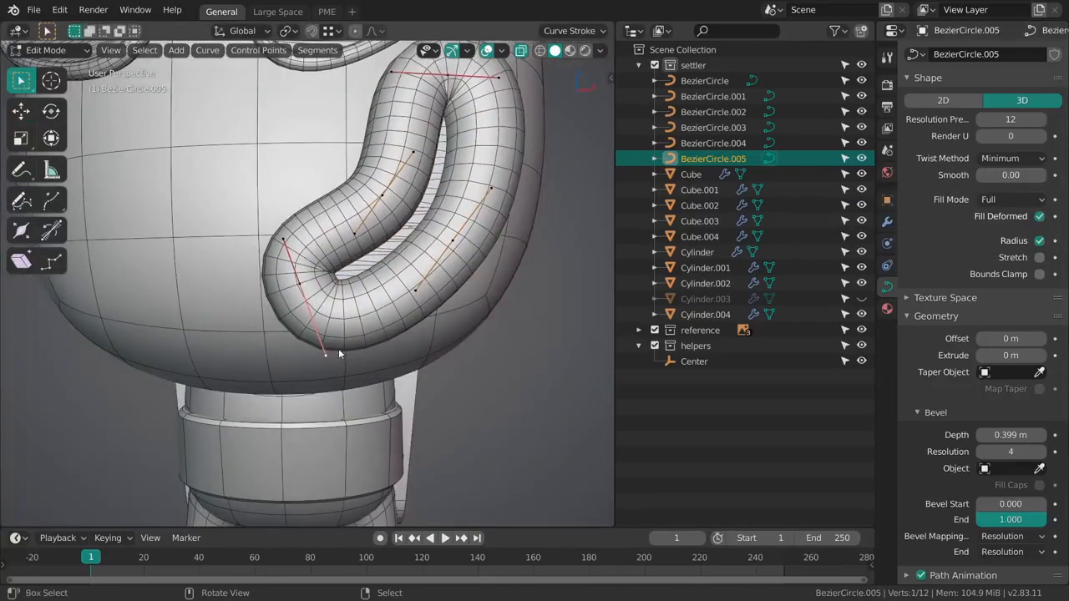
key(w)
key(w)
key(w)
drag(328, 353, 327, 339)
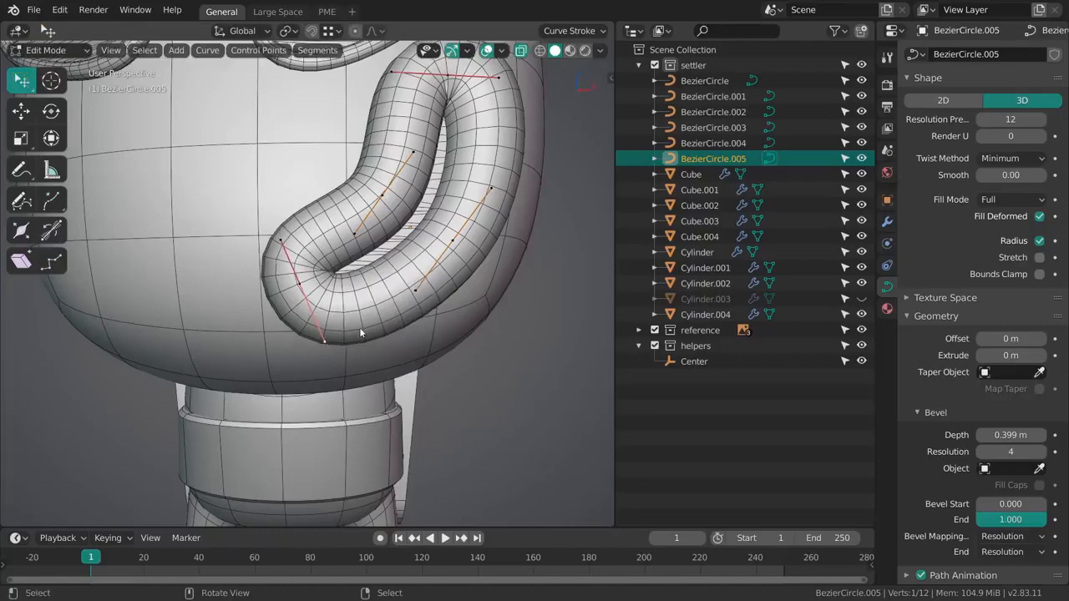
middle_drag(360, 333, 460, 262)
key(g)
right_click(473, 338)
scroll(477, 341, down, 5)
key(Tab)
Step: Examine how the eye and mouth curves sit on the mask from the front and from several angles
key(alt+a)
click(449, 219)
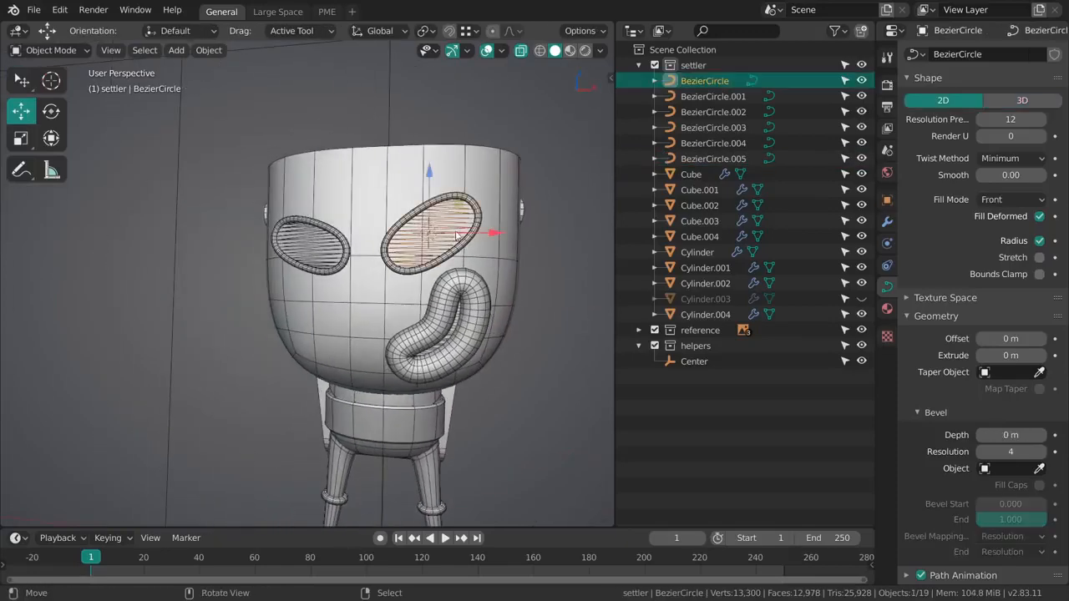
scroll(449, 219, up, 2)
key(KP_1)
scroll(423, 274, up, 1)
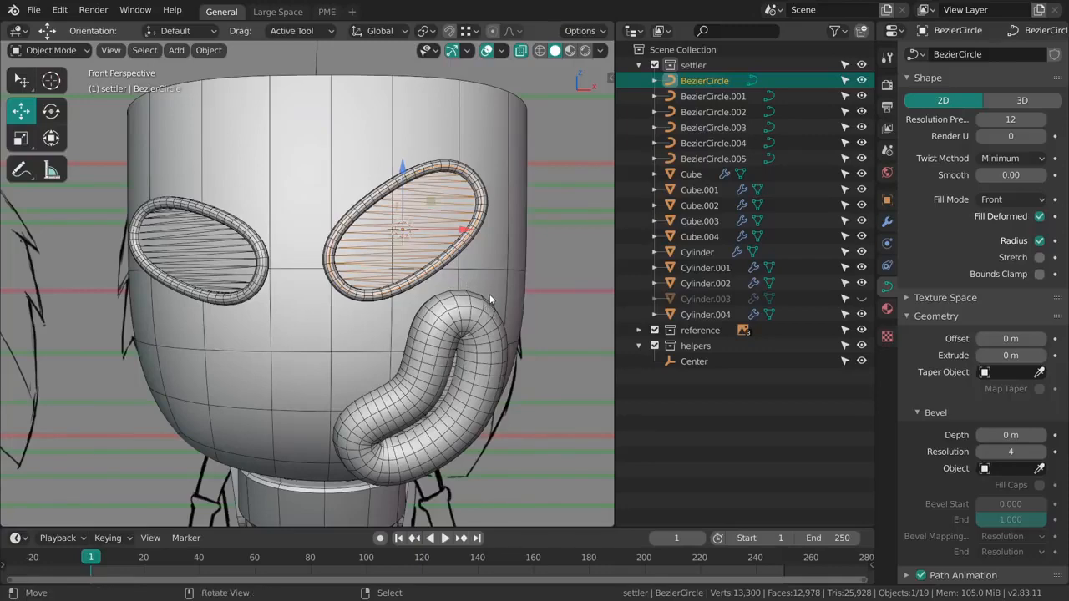
key(alt+a)
scroll(486, 280, down, 5)
middle_drag(486, 280, 359, 284)
click(370, 309)
key(alt+a)
middle_drag(359, 284, 390, 272)
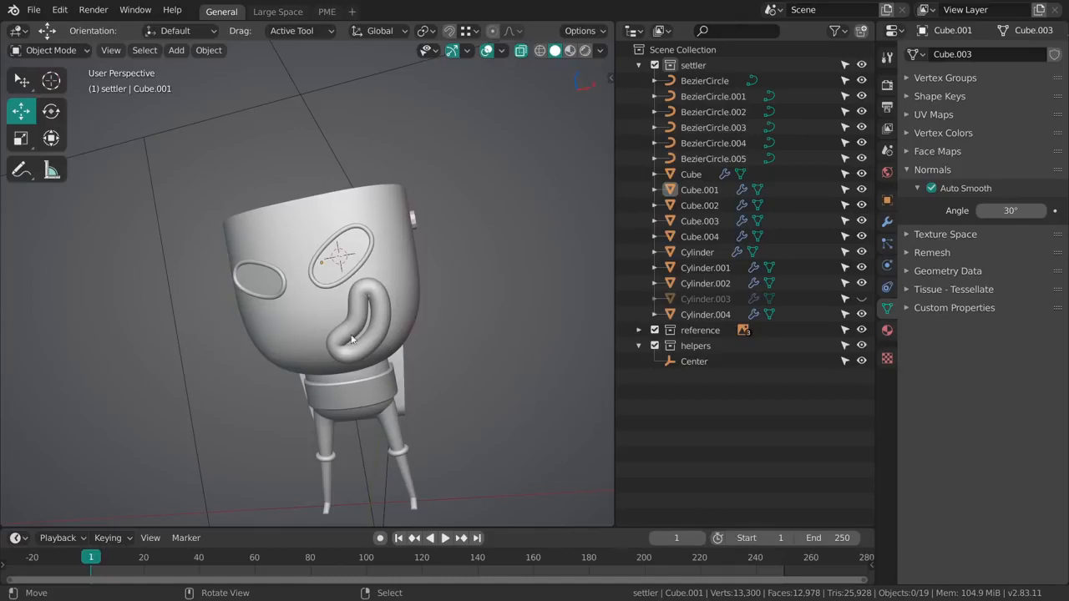
scroll(349, 276, up, 6)
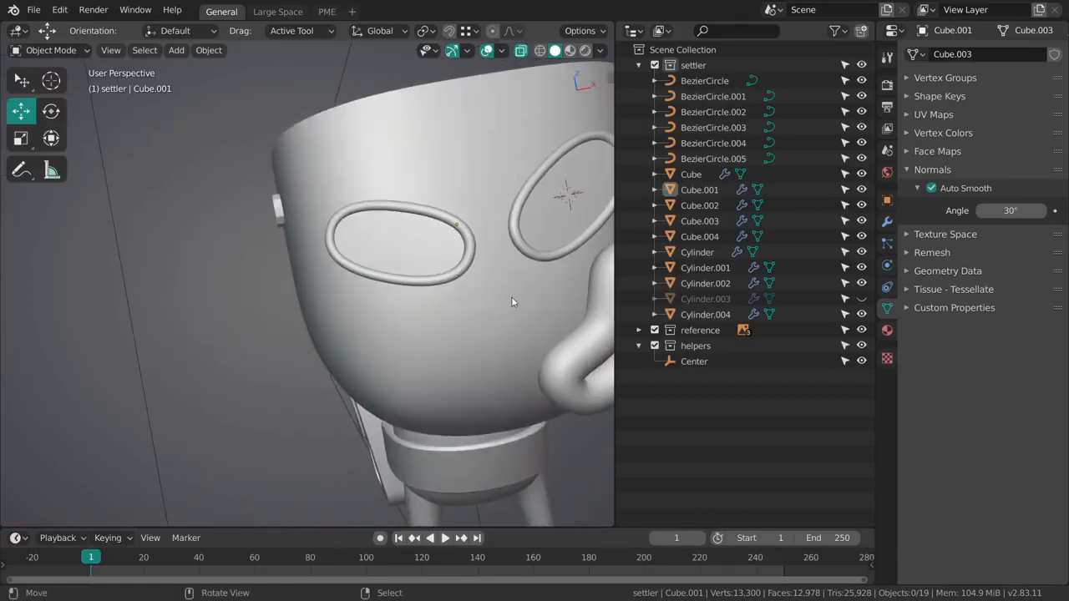
Step: Add a Shrinkwrap modifier to the wider eye's filled curve, targeting the mask with mode Target Normal Project
click(433, 269)
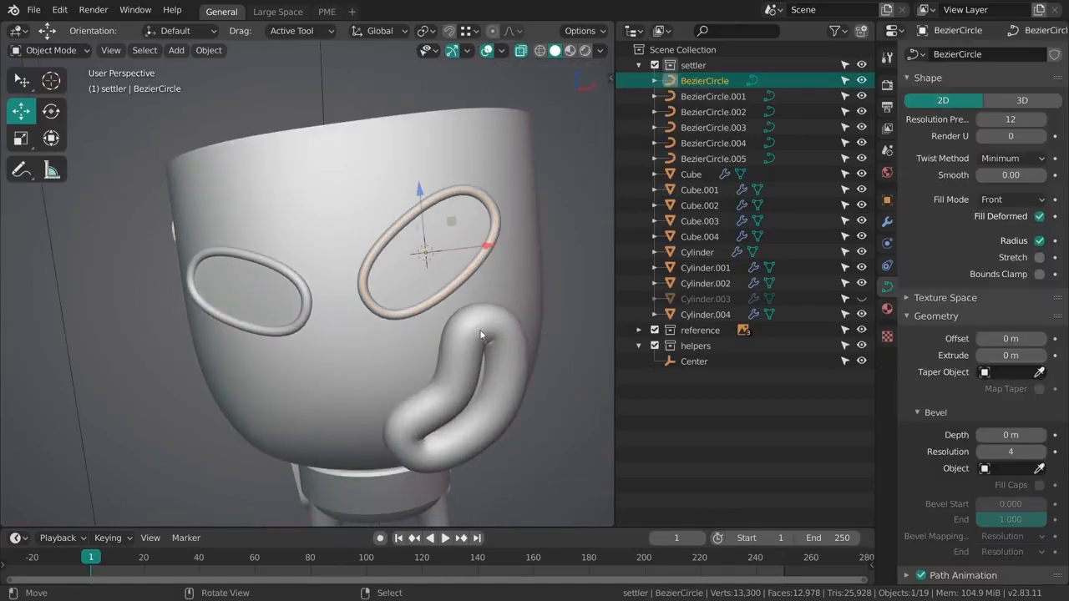
middle_drag(433, 269, 543, 284)
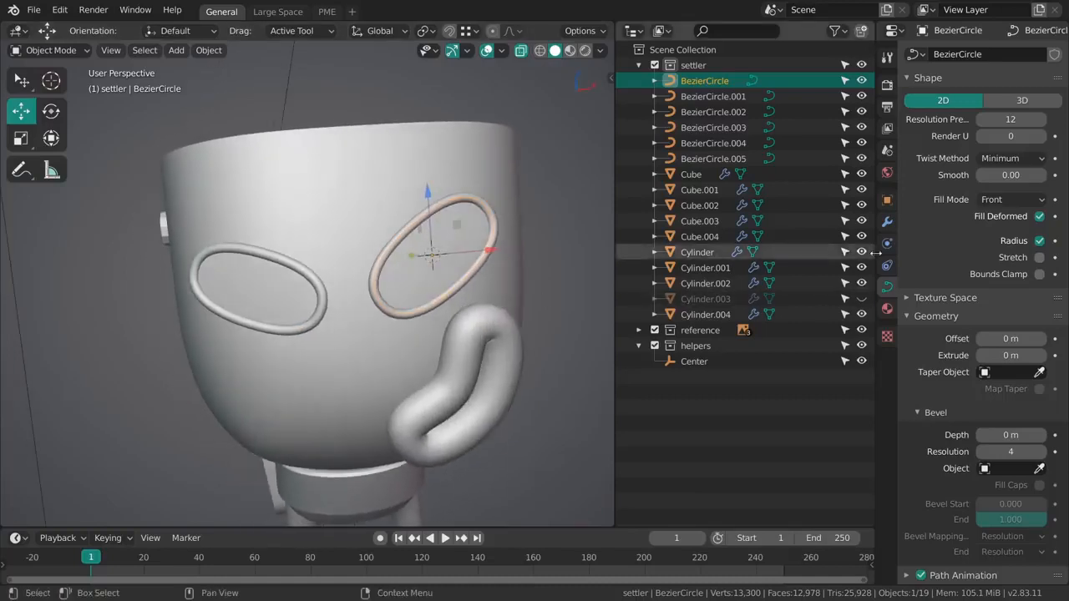
click(886, 221)
click(936, 54)
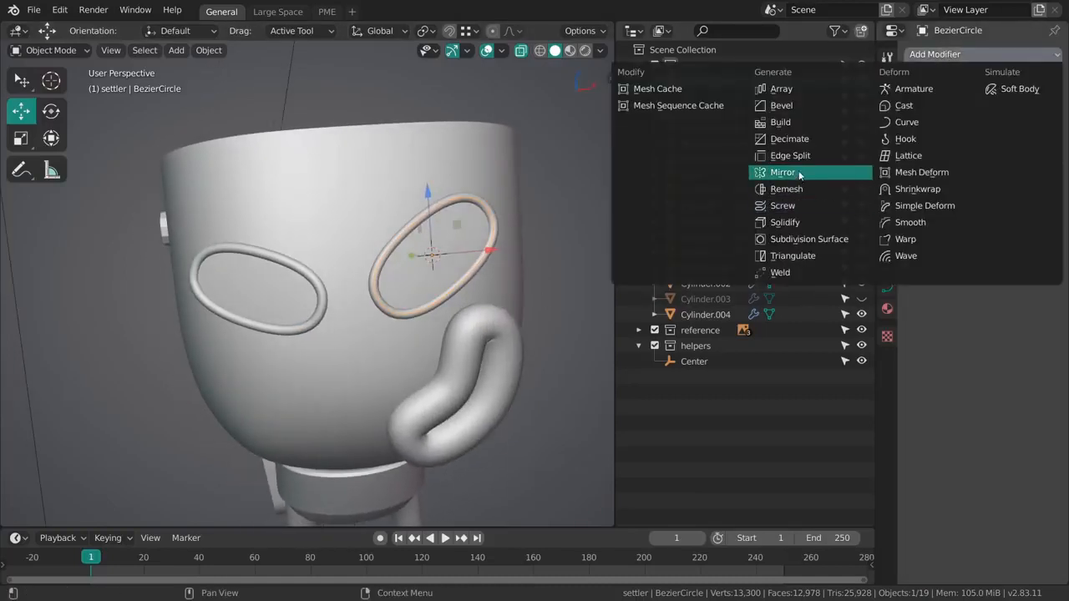
click(917, 189)
middle_drag(555, 348, 518, 343)
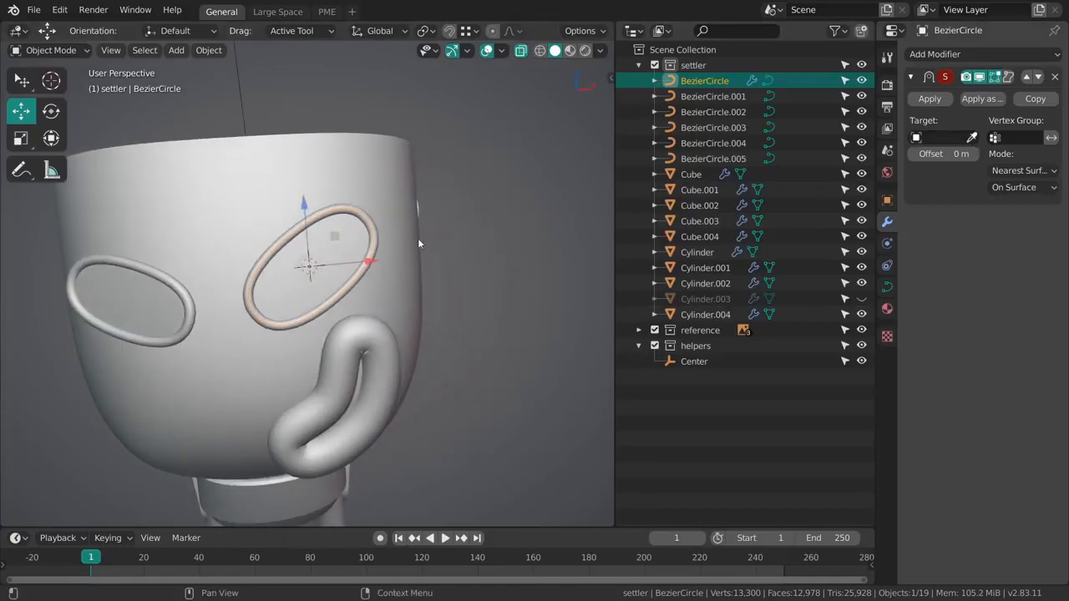
click(364, 260)
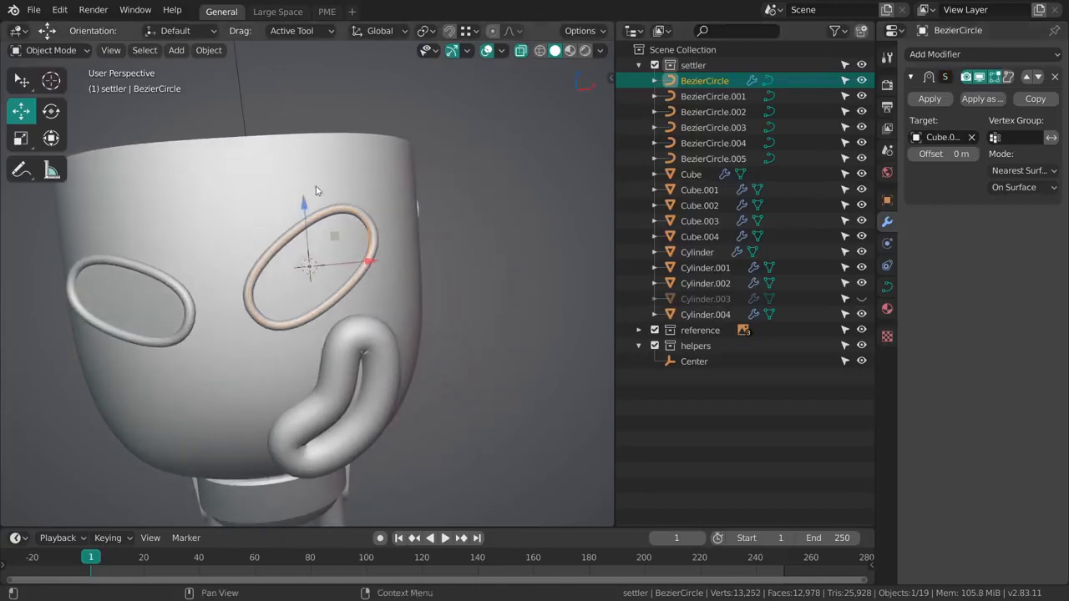
middle_drag(365, 259, 367, 288)
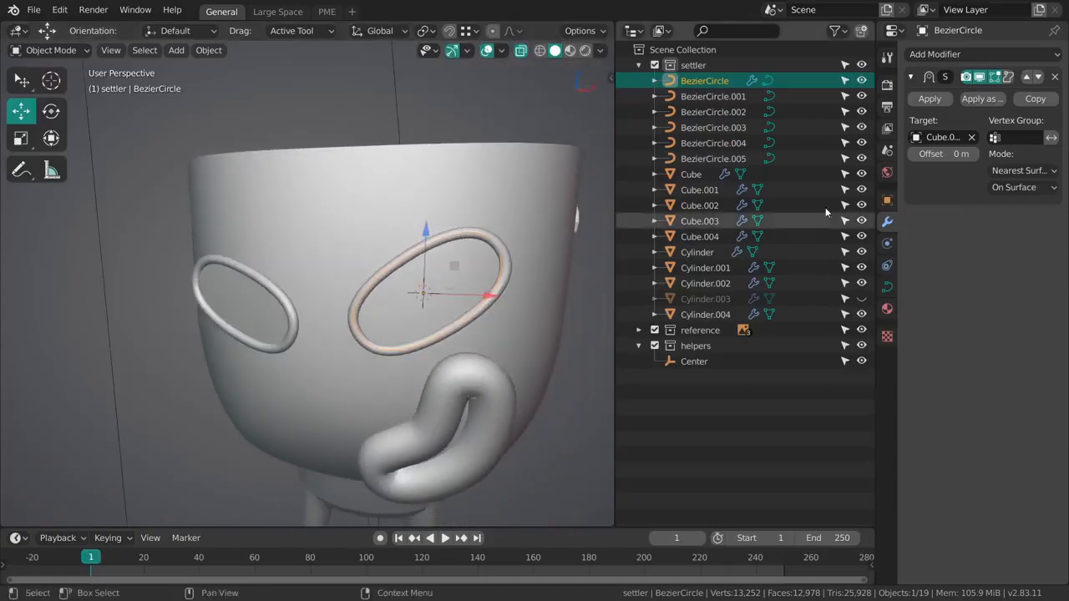
click(1010, 170)
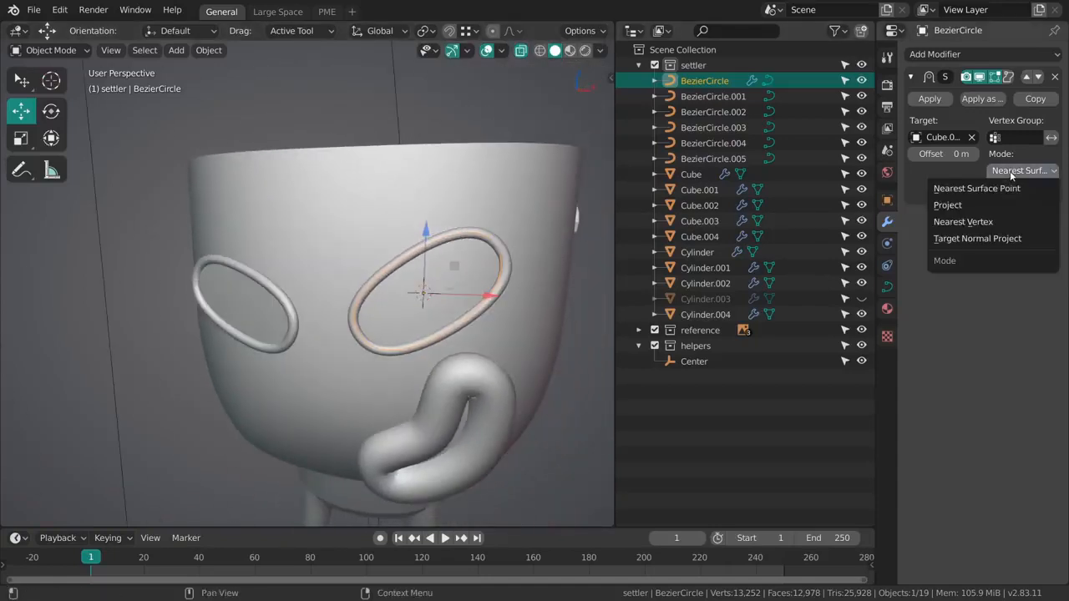
click(979, 240)
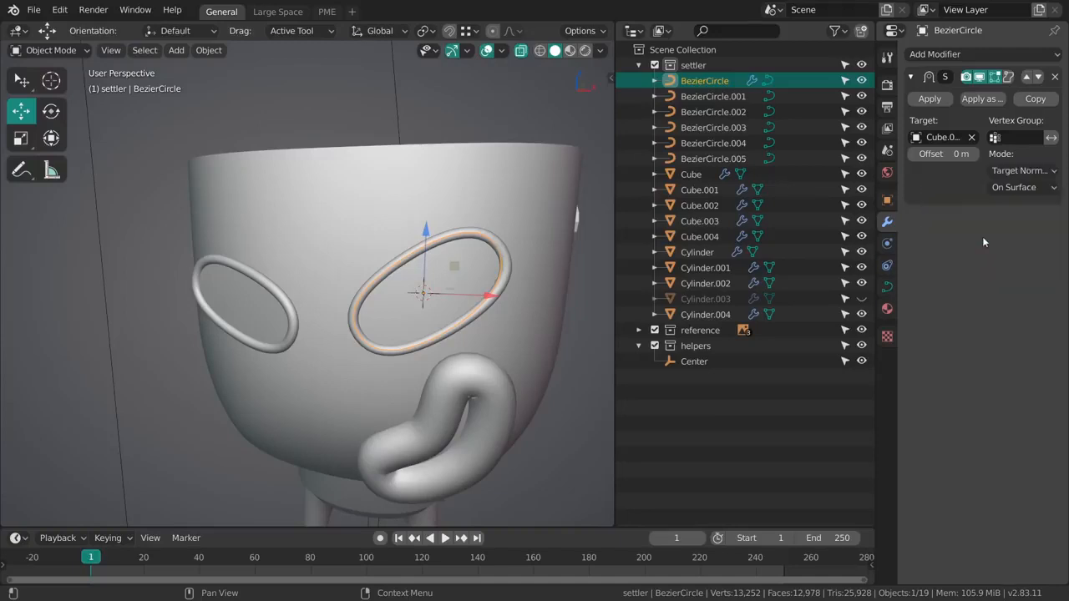
Step: Try to copy the mask's modifiers onto both eye rims and the narrower eye's filled curve
middle_drag(509, 251, 555, 246)
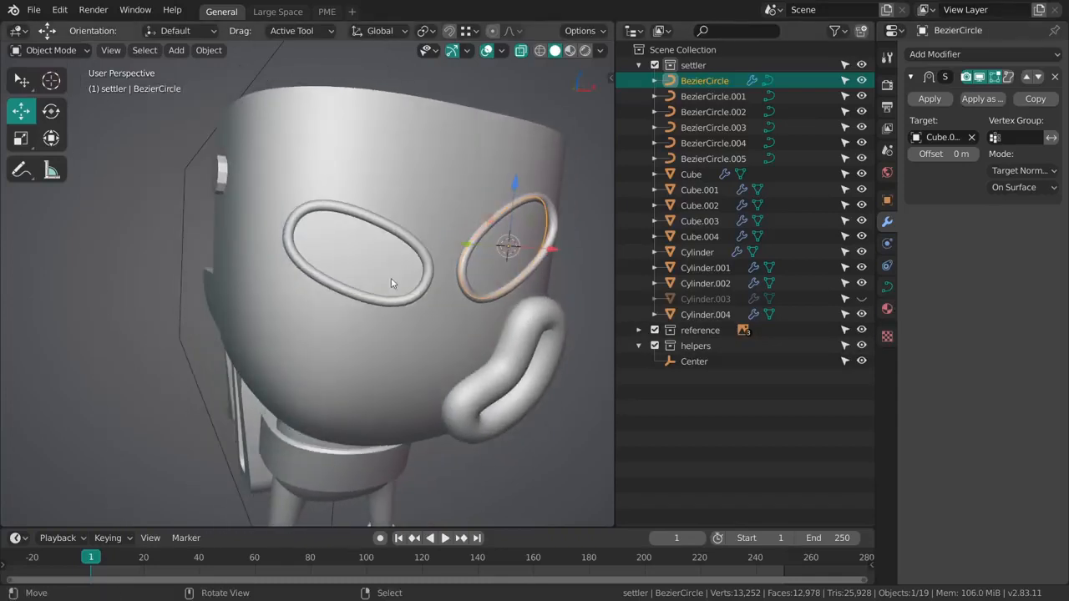
click(428, 266)
shift+click(475, 262)
shift+click(480, 261)
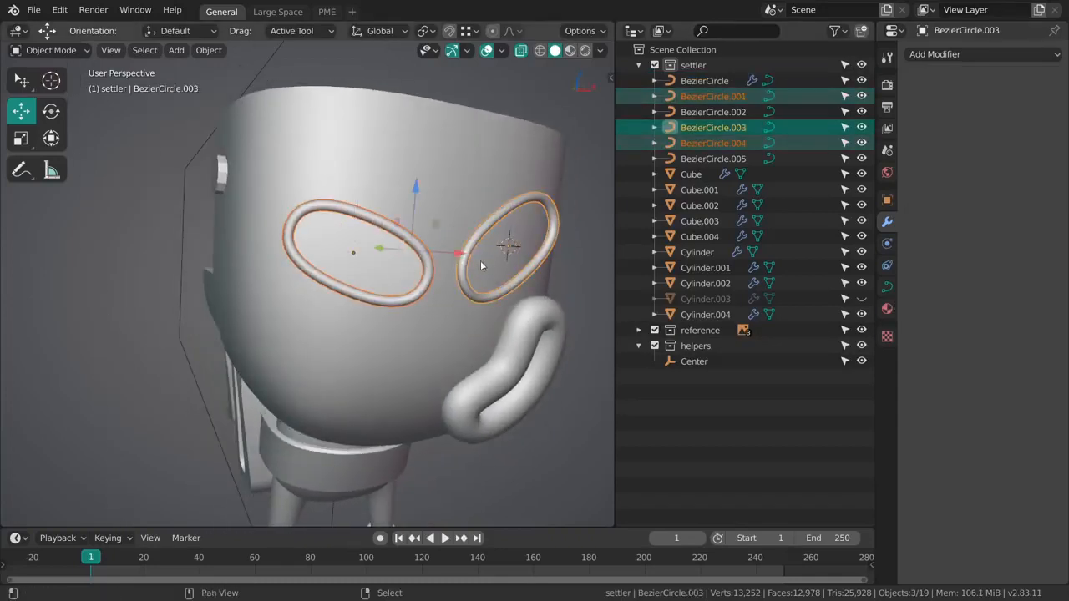
shift+click(486, 261)
key(ctrl+l)
mouse_move(486, 262)
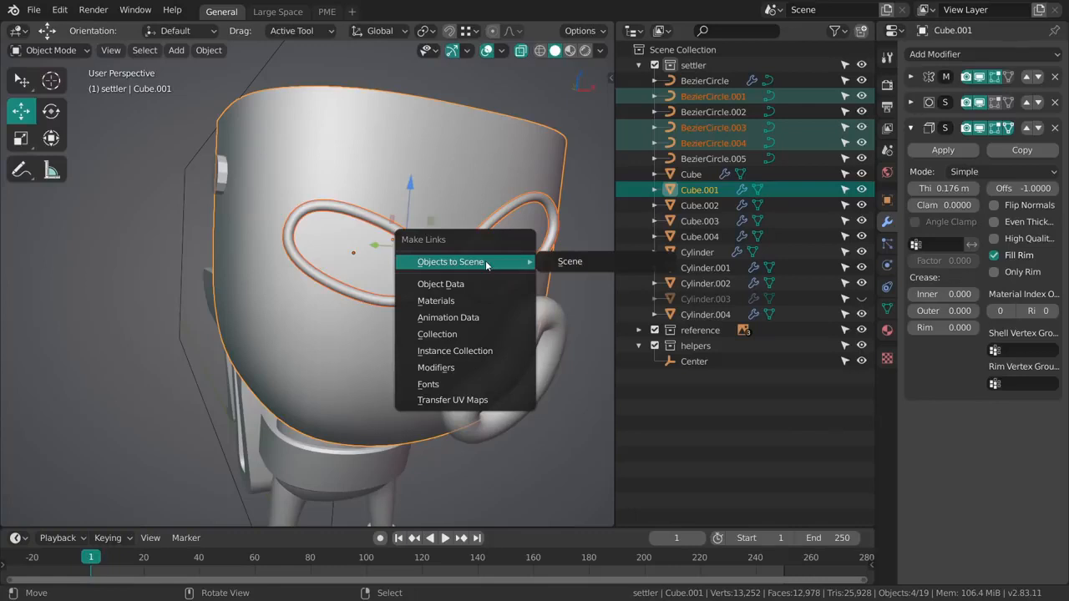
click(448, 317)
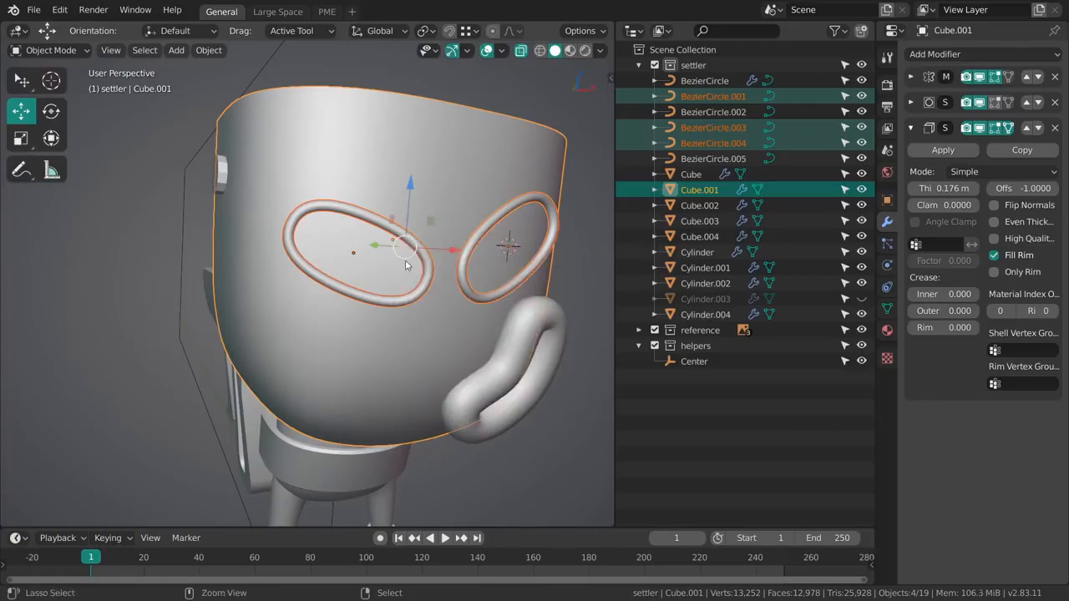
key(ctrl+c)
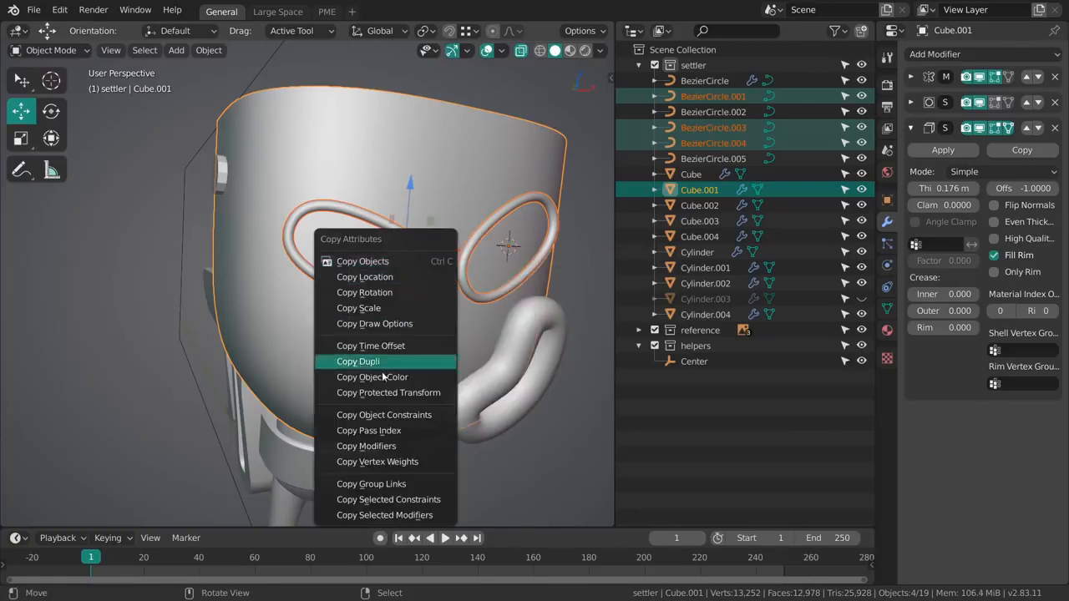
click(395, 447)
middle_drag(395, 447, 346, 276)
key(ctrl+z)
key(ctrl+z)
scroll(346, 273, up, 3)
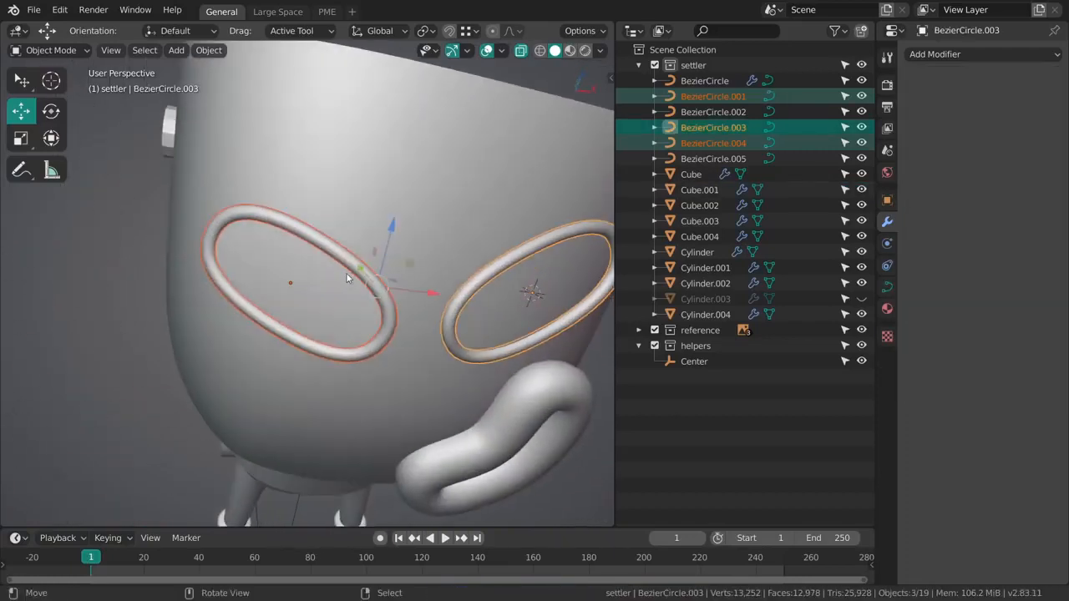
click(346, 272)
shift+click(346, 272)
shift+click(508, 270)
shift+click(567, 251)
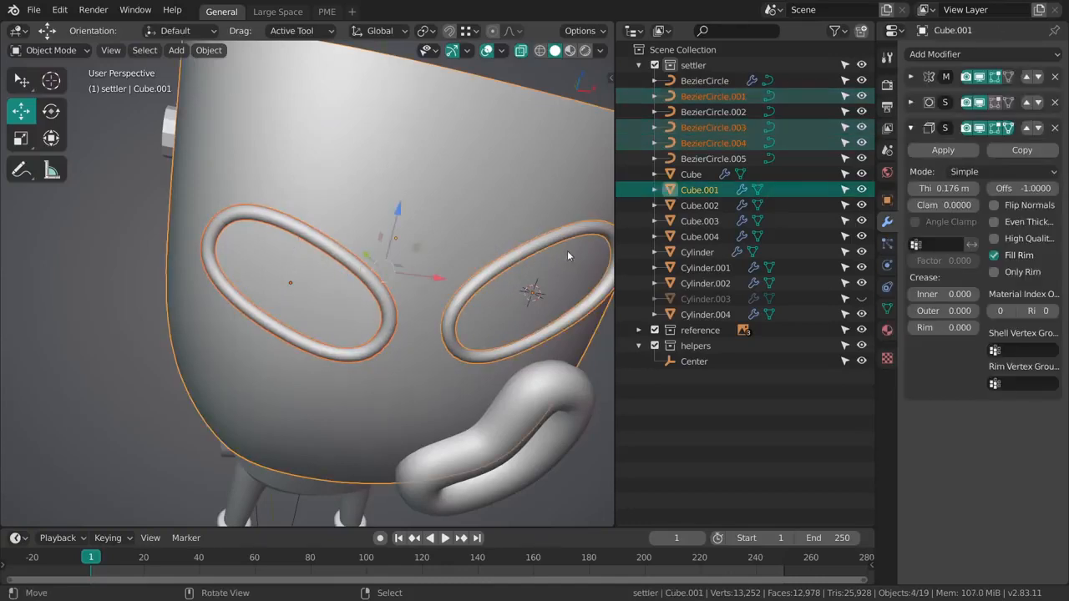
middle_drag(567, 250, 354, 289)
key(ctrl+z)
middle_drag(340, 342, 258, 340)
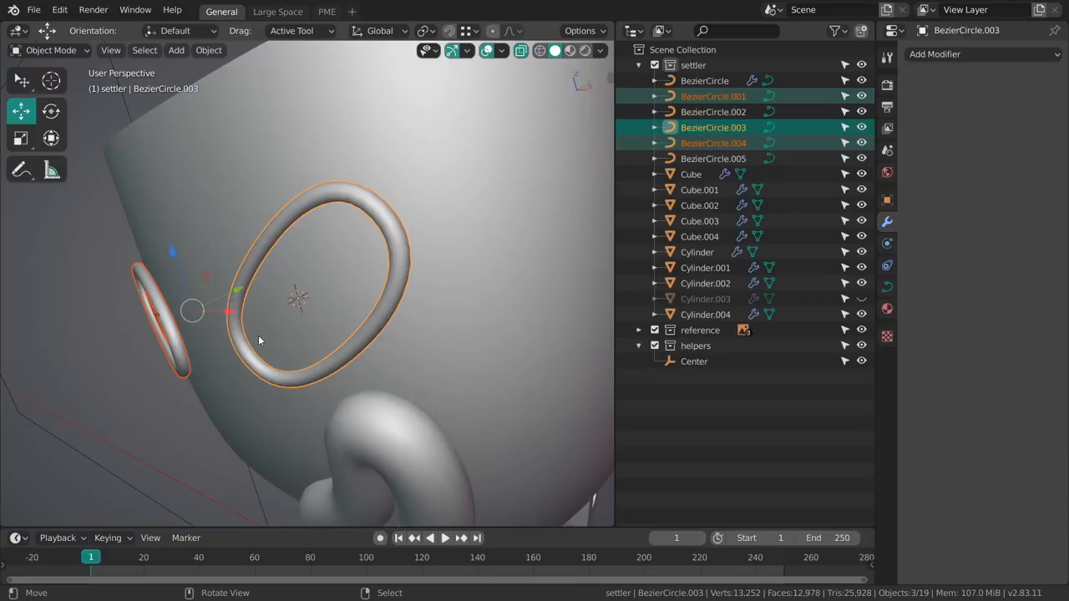
Step: Hide the mask mesh to expose the eye curves over the inner head
right_click(457, 359)
key(h)
scroll(404, 284, down, 3)
middle_drag(365, 298, 430, 284)
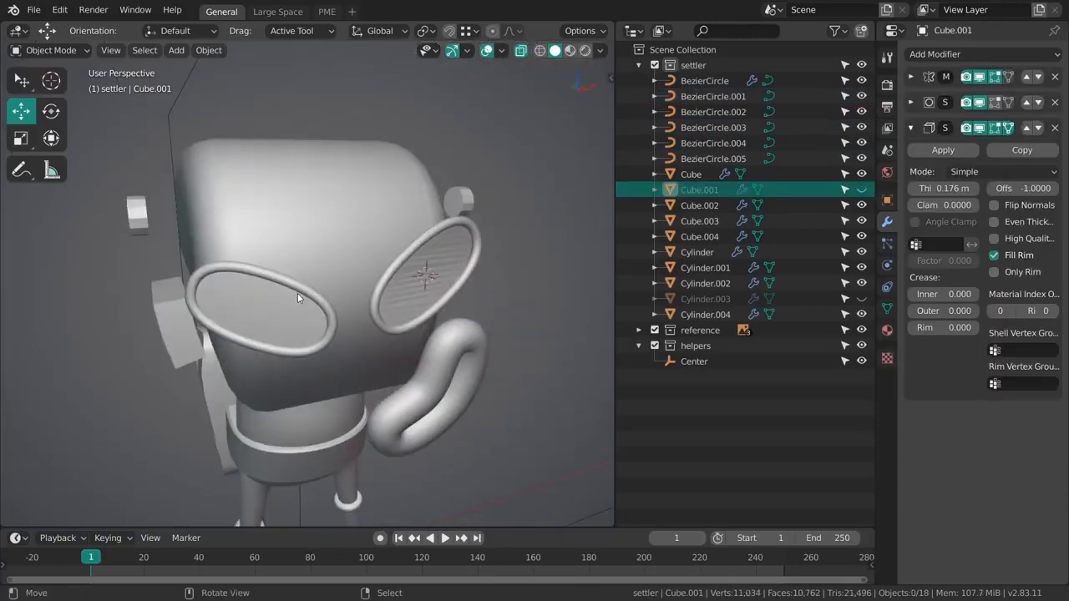
Step: Try to copy the wider eye fill's Shrinkwrap modifier to the other eye curves and inspect its surface in wireframe
right_click(294, 312)
shift+right_click(295, 312)
shift+right_click(407, 268)
shift+right_click(473, 284)
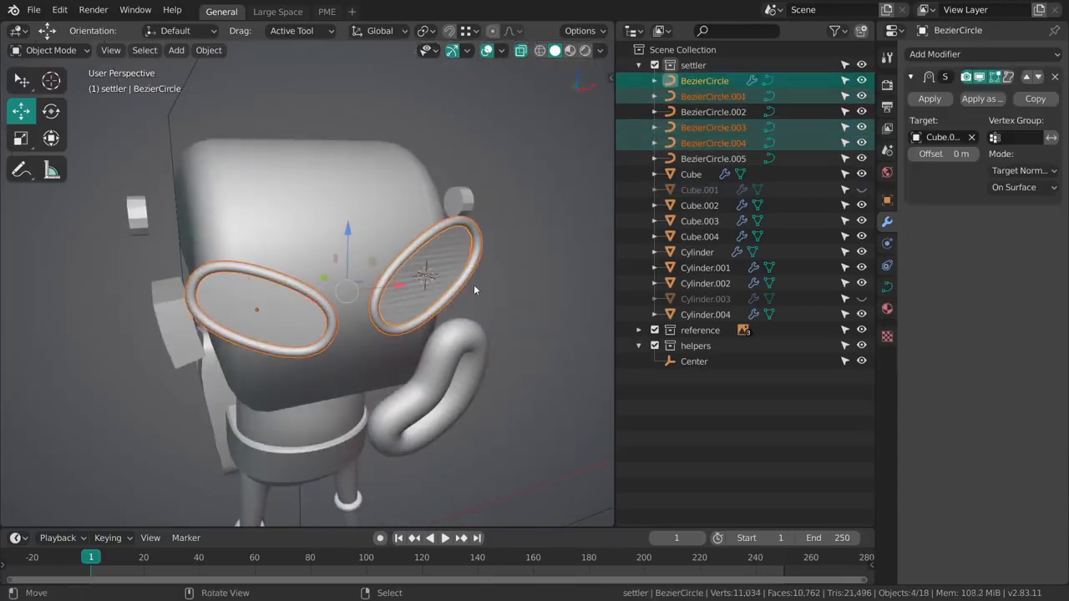
key(ctrl+c)
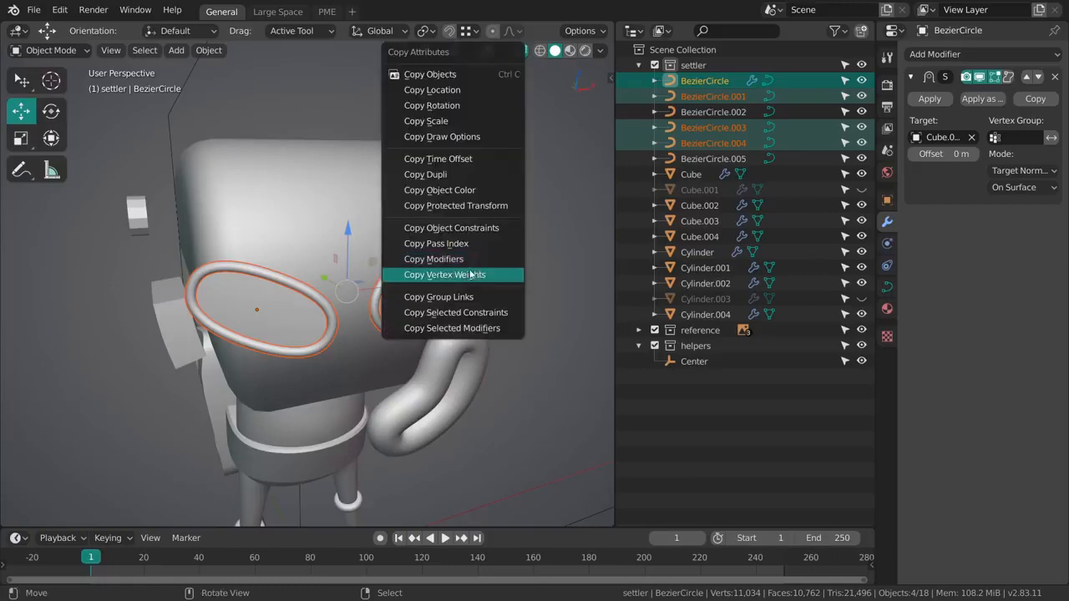
click(426, 258)
right_click(421, 284)
mouse_move(422, 283)
middle_down()
mouse_move(404, 337)
mouse_move(394, 229)
mouse_move(457, 159)
mouse_move(410, 296)
mouse_move(290, 299)
mouse_move(299, 299)
middle_up()
scroll(403, 336, up, 4)
key(shift+z)
key(shift+z)
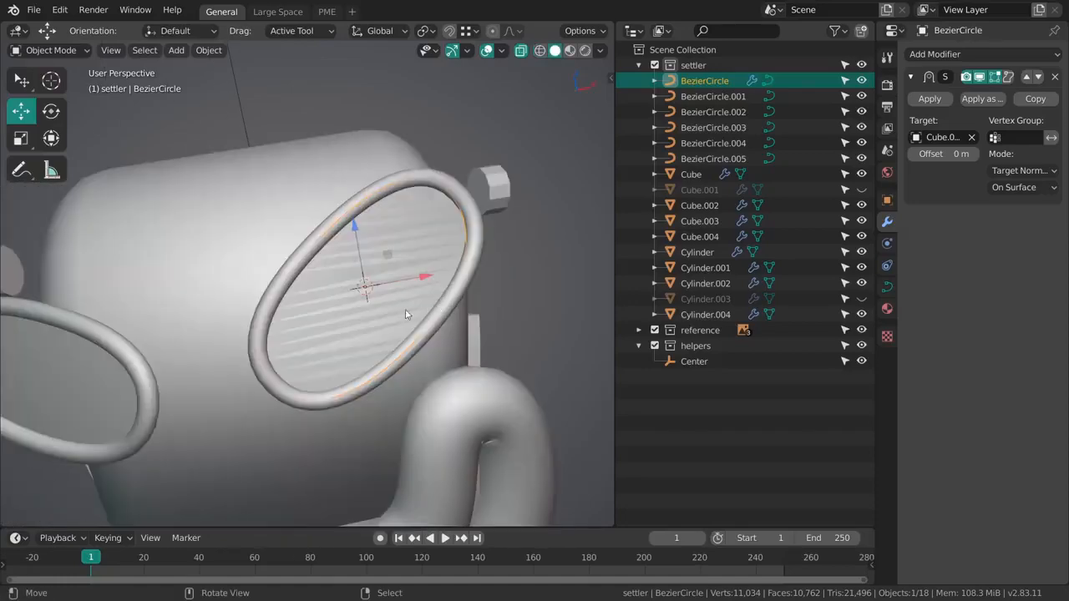
Step: Copy the wider eye fill's Shrinkwrap modifier onto the narrower eye's fill and both eye rims
mouse_move(410, 284)
middle_down()
mouse_move(506, 308)
mouse_move(576, 309)
middle_up()
click(944, 53)
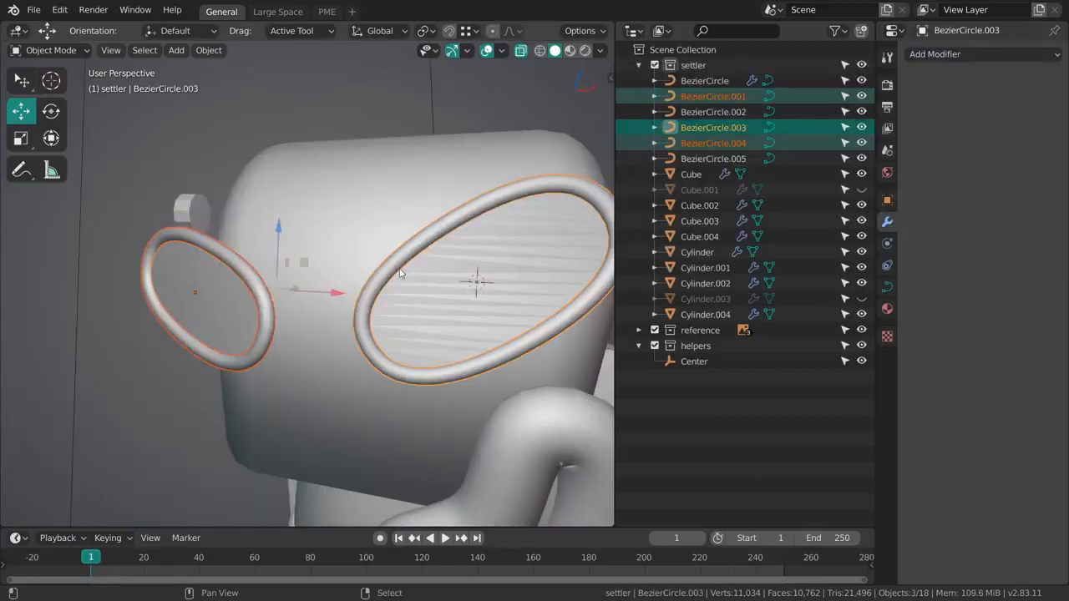
key(ctrl+c)
click(476, 293)
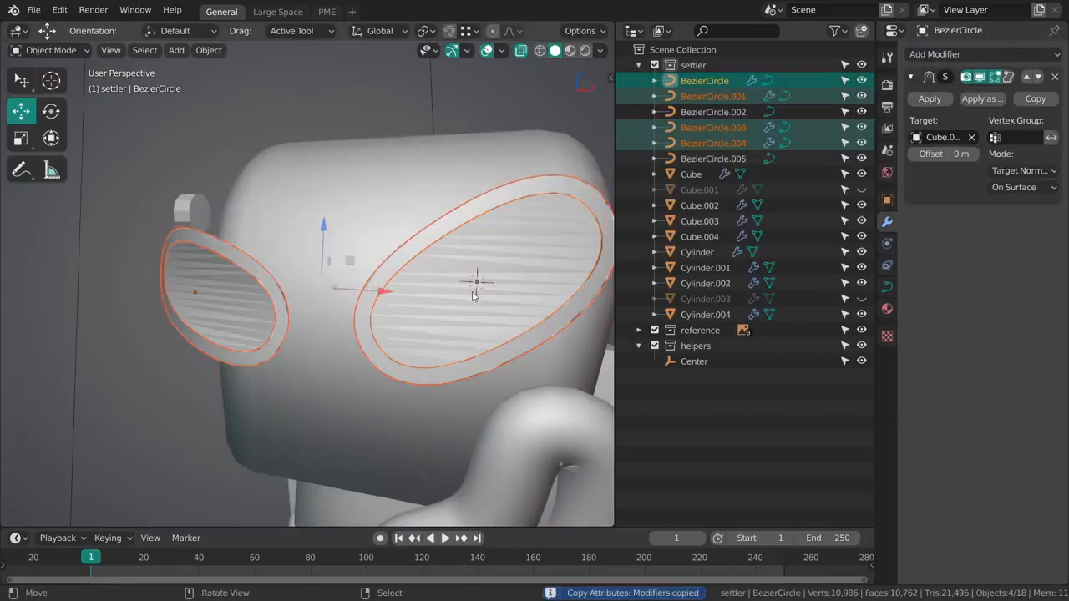
Step: Examine the wider eye's shrinkwrapped rim together with its curve and modifier settings
middle_drag(472, 295, 380, 279)
click(377, 274)
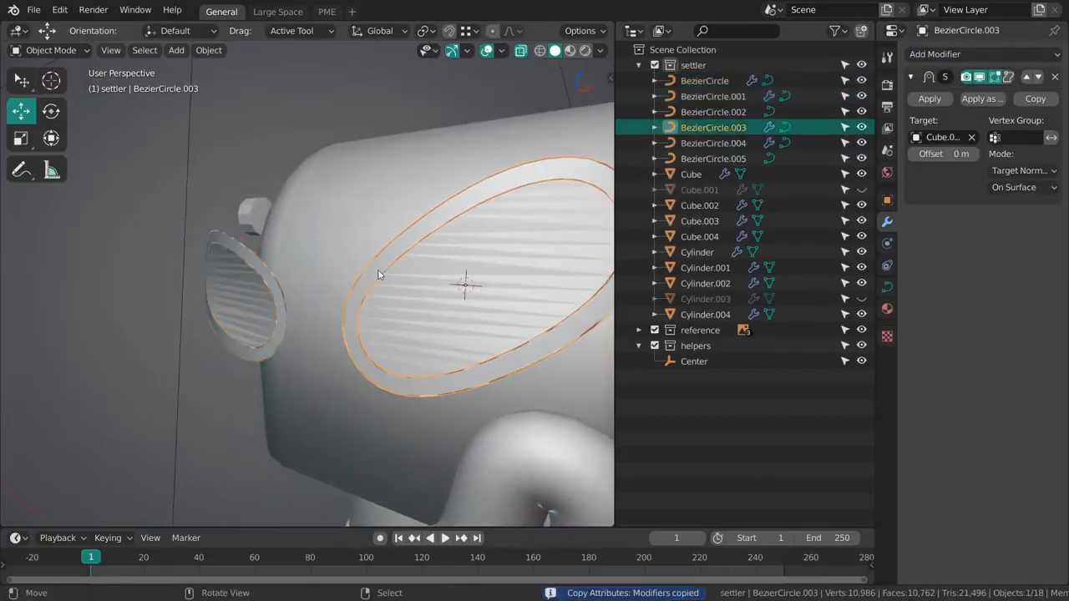
click(887, 286)
middle_drag(484, 322, 451, 317)
scroll(454, 354, down, 3)
key(alt+a)
click(433, 319)
click(887, 221)
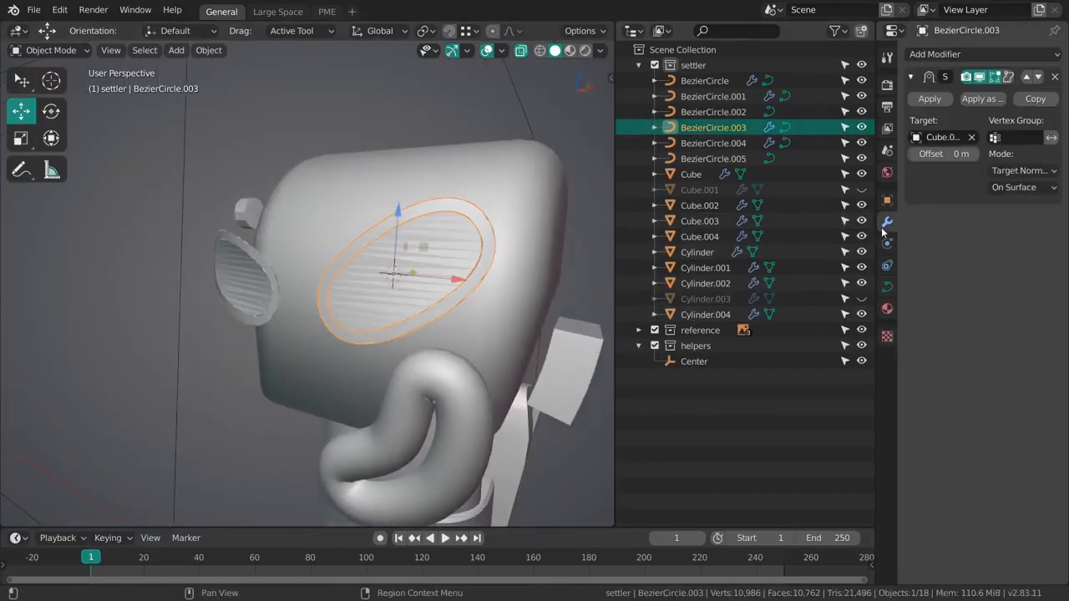
Step: Compare the wider eye's rim with its Shrinkwrap modifier switched off and on in the viewport
click(981, 76)
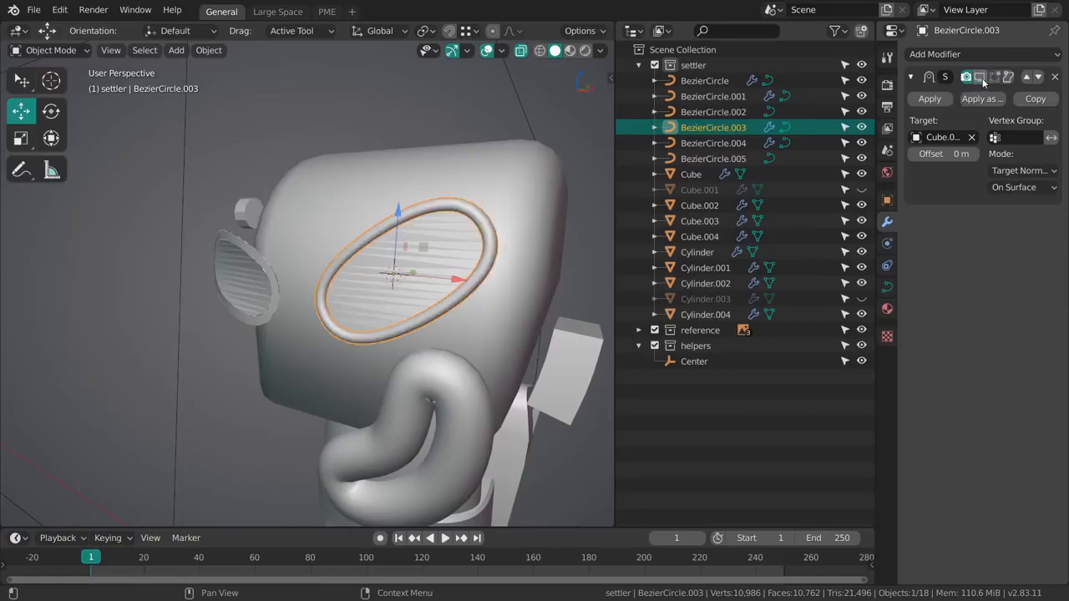
click(980, 76)
click(980, 77)
click(981, 77)
click(980, 77)
click(980, 76)
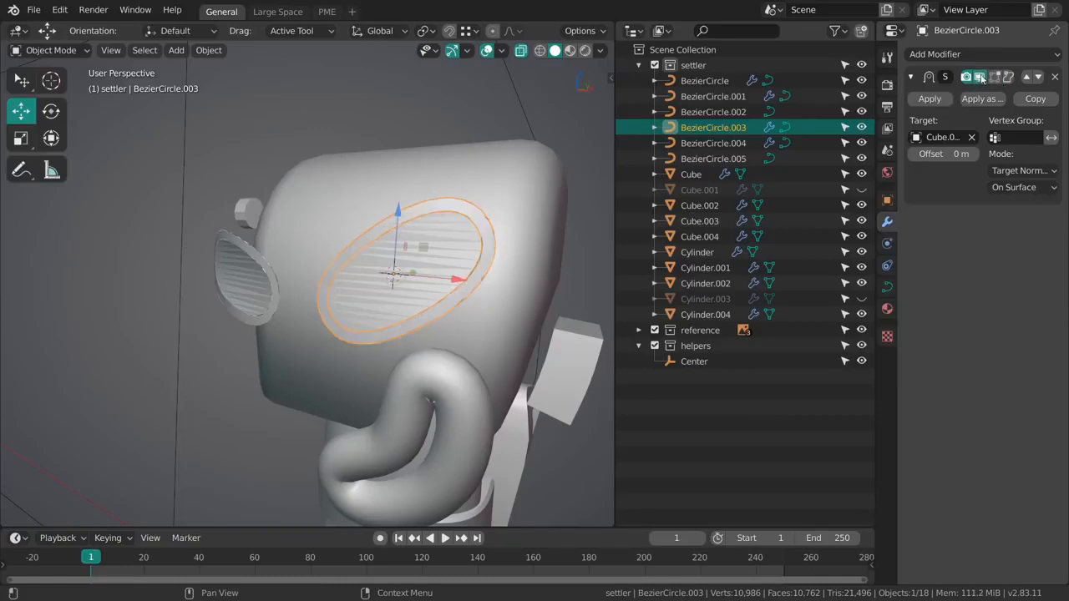
click(980, 77)
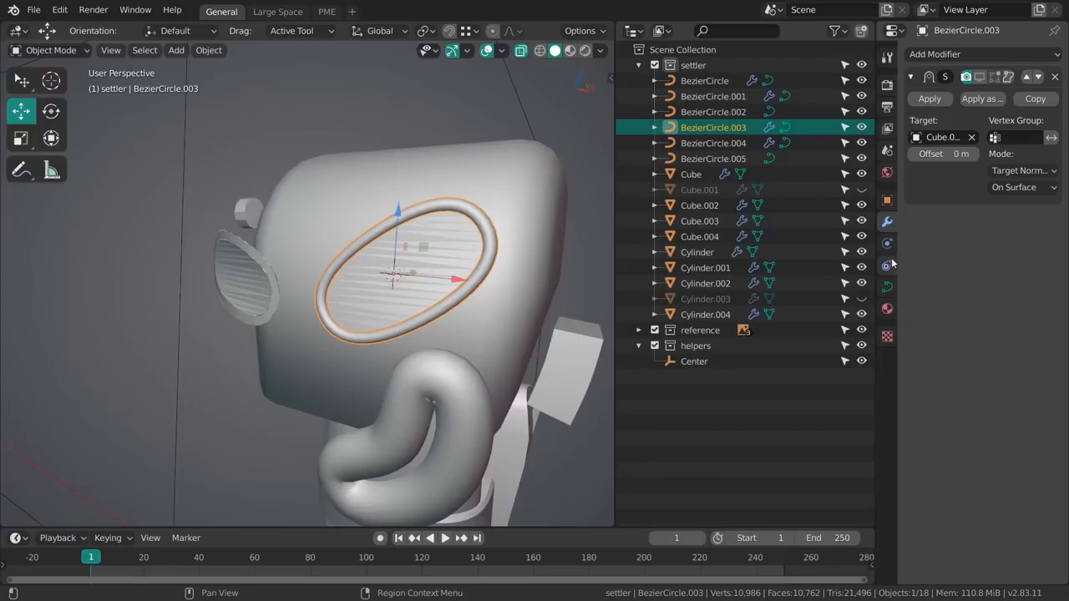
click(980, 76)
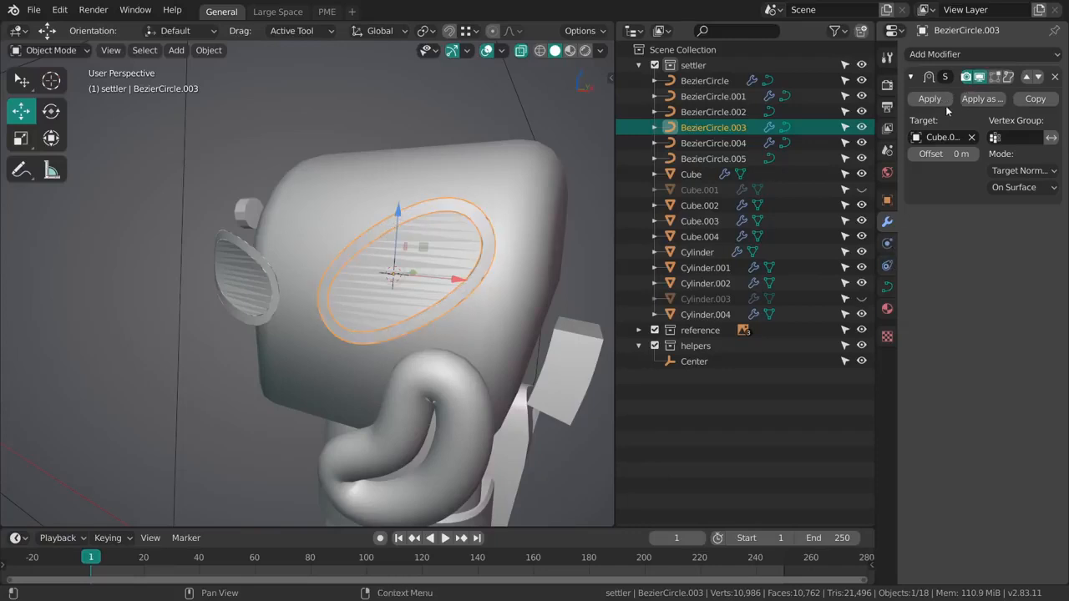
Step: Apply the Shrinkwrap modifier on the wider eye's rim and on the narrower eye's rim
middle_drag(484, 306, 597, 293)
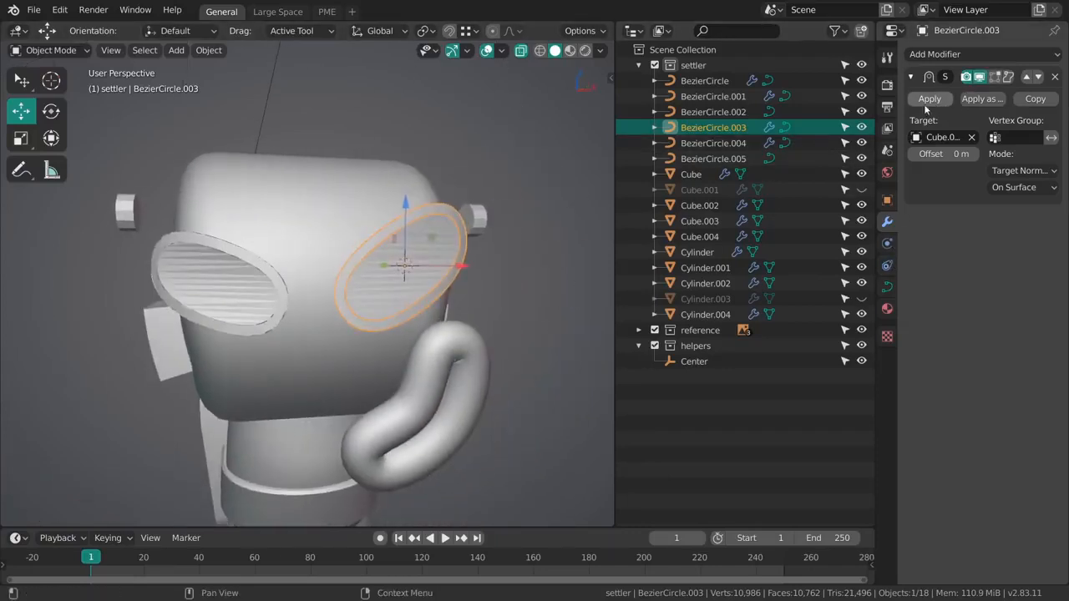
click(927, 98)
click(713, 143)
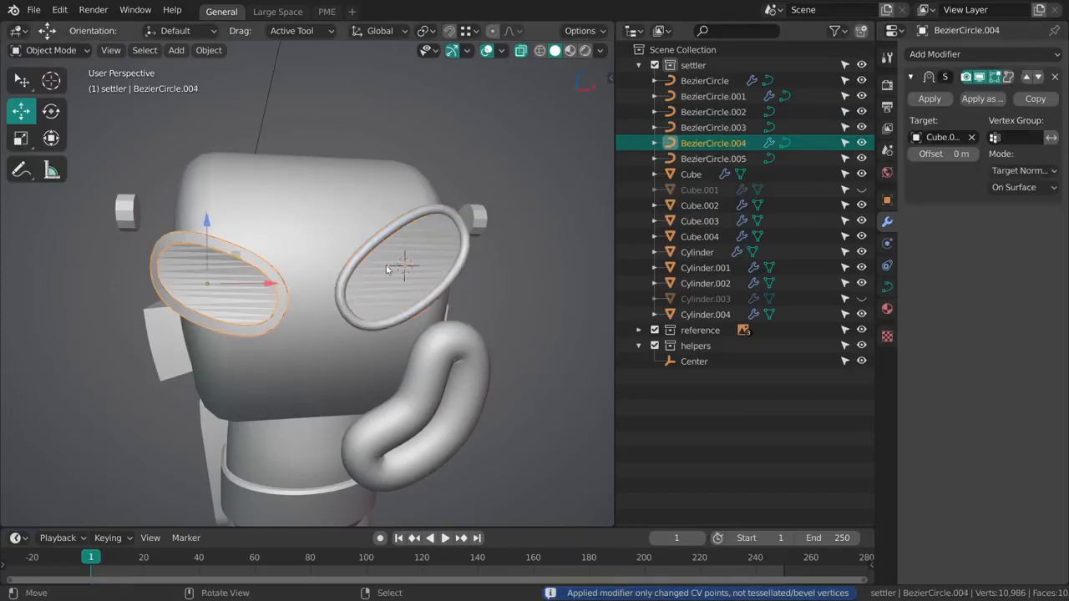
click(929, 98)
middle_drag(481, 284, 416, 278)
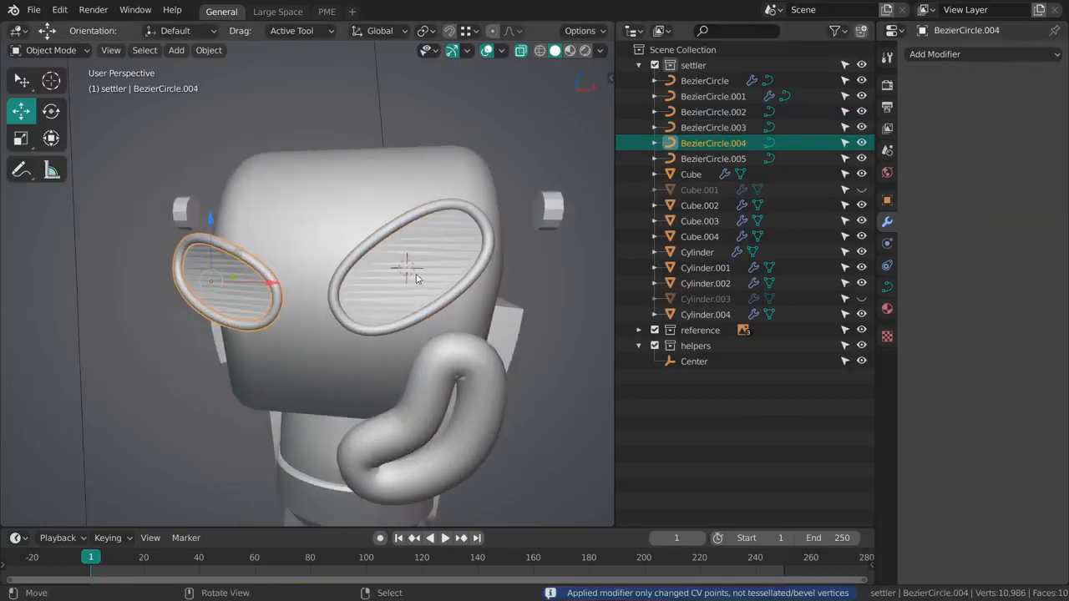
Step: Copy the wider eye fill's Shrinkwrap modifier onto the mouth's filled curve
middle_drag(464, 425, 406, 316)
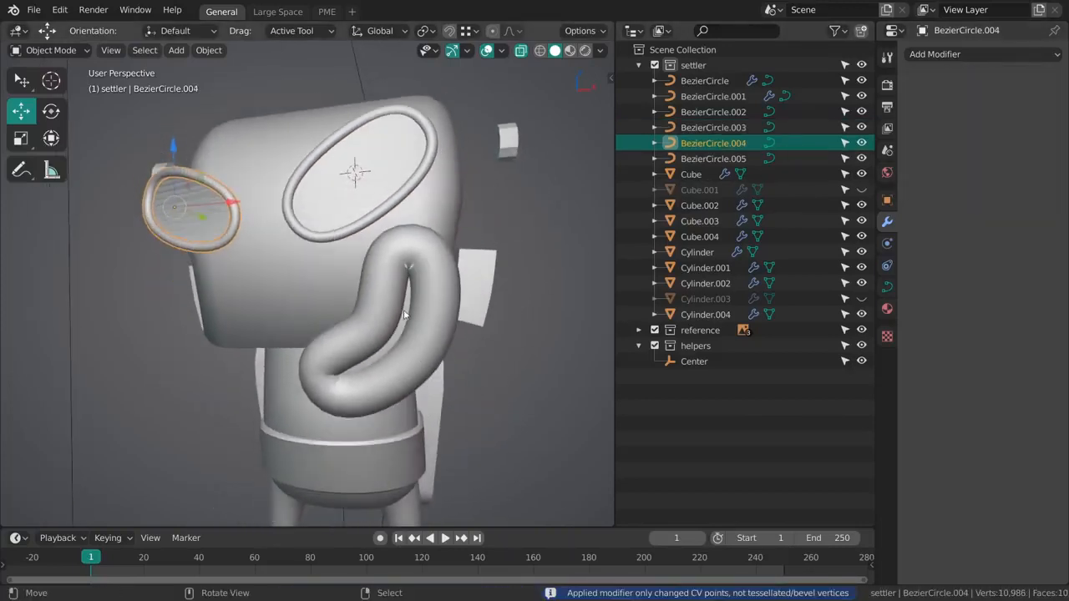
click(405, 315)
click(387, 193)
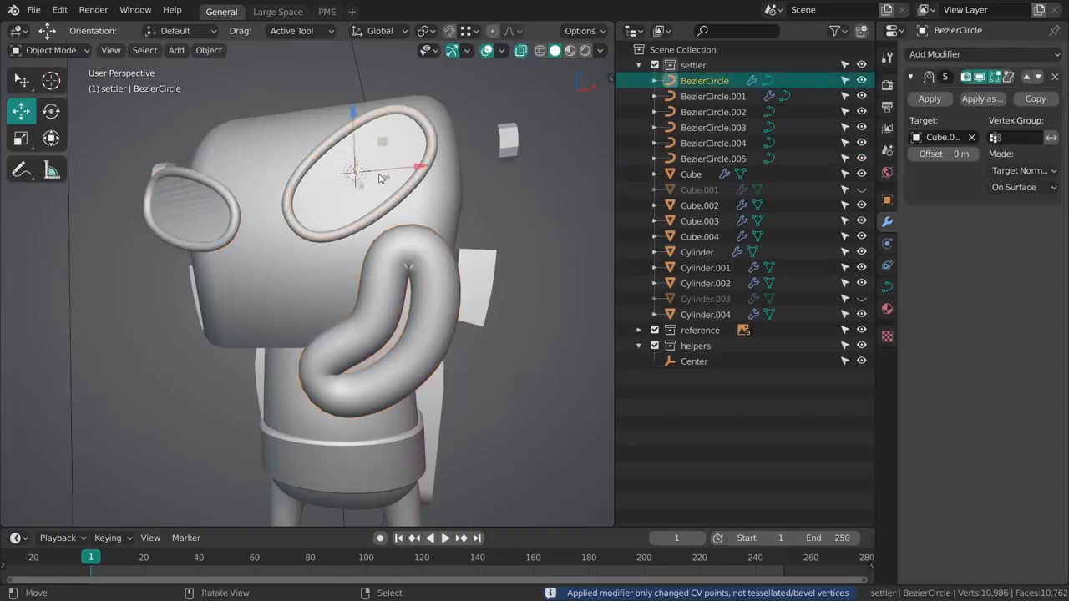
click(404, 325)
click(386, 241)
shift+click(370, 192)
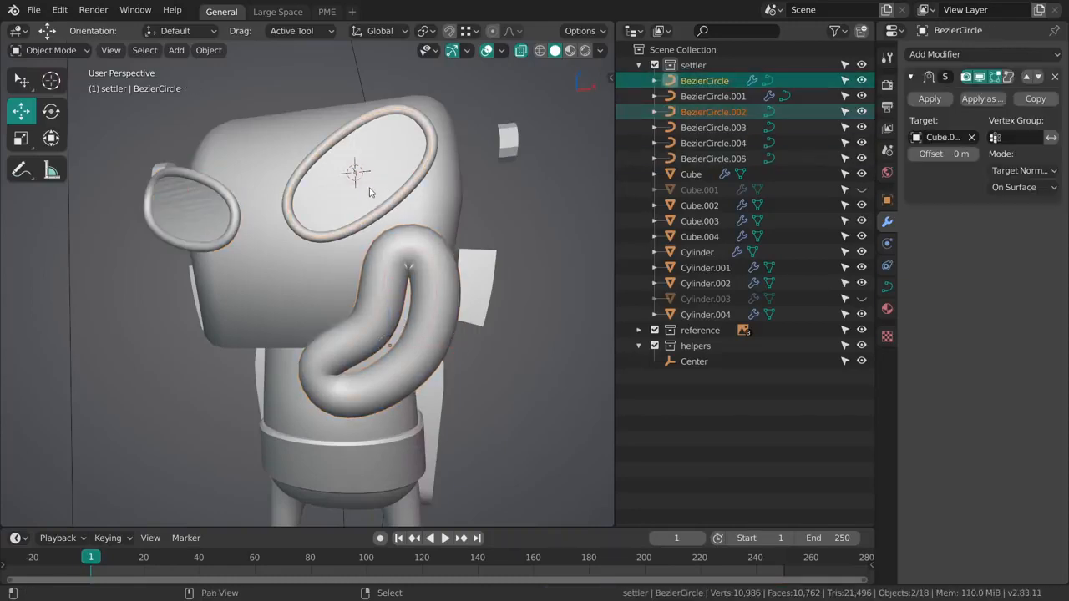
key(ctrl+c)
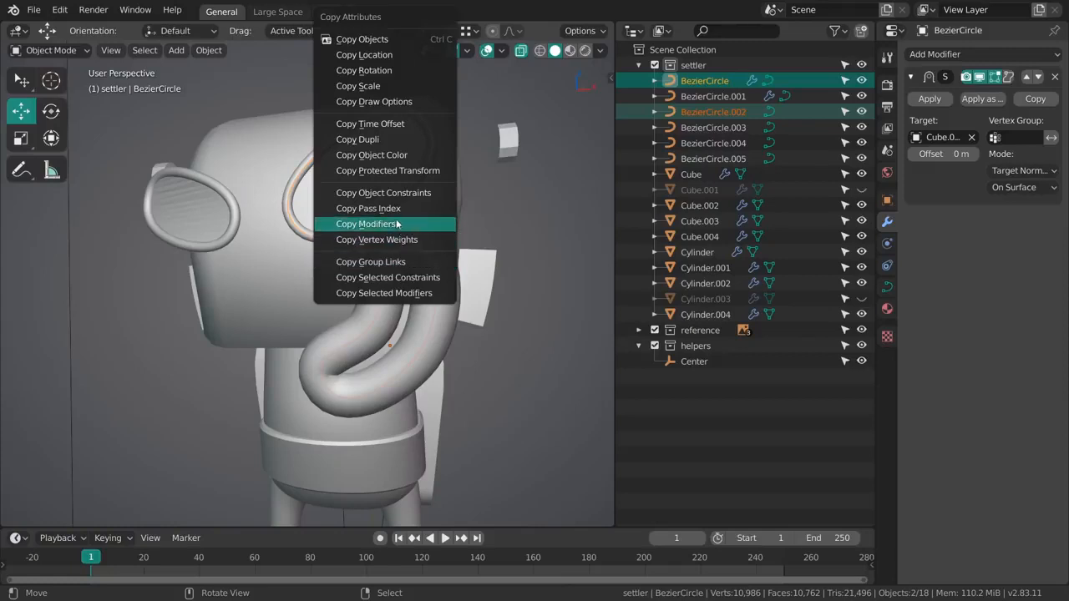
click(401, 225)
Step: Copy the wider eye fill's Shrinkwrap modifier onto the thick mouth rim curve
scroll(426, 271, up, 2)
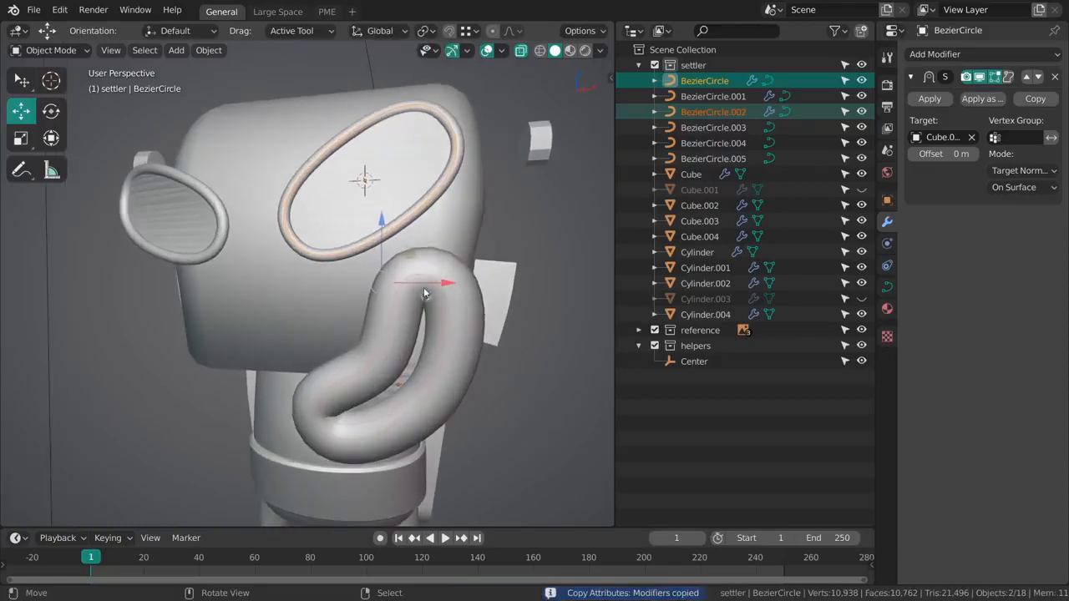
key(alt+a)
right_click(417, 357)
right_click(416, 355)
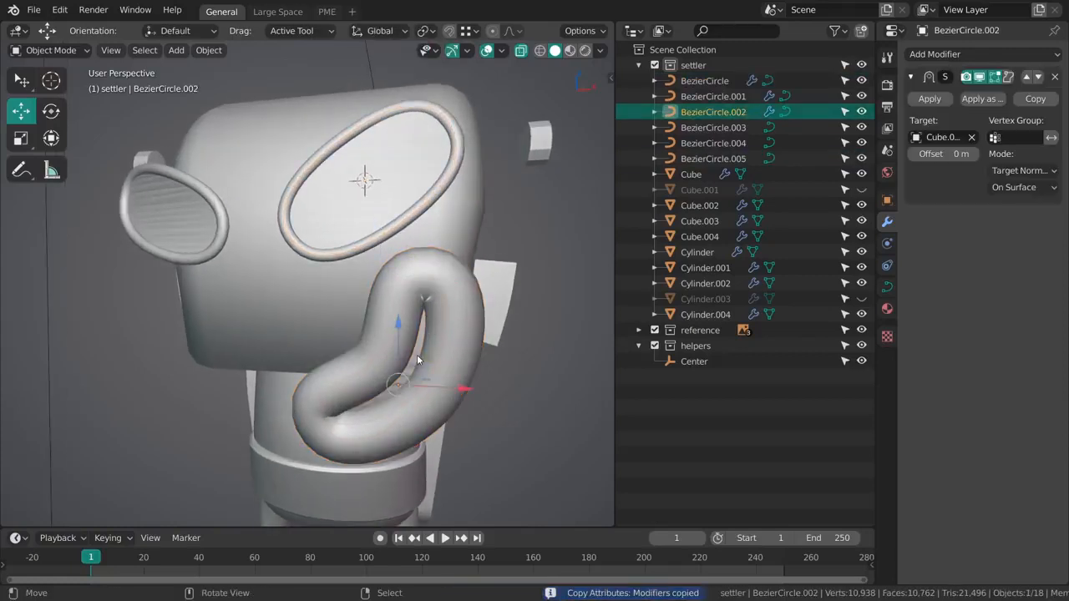
right_click(441, 361)
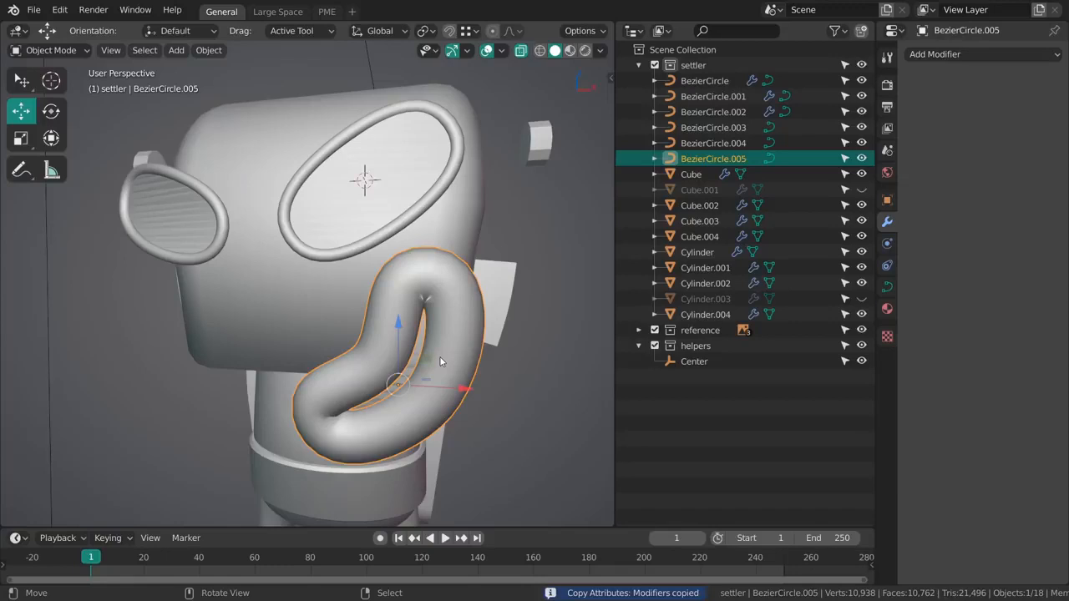
shift+right_click(406, 225)
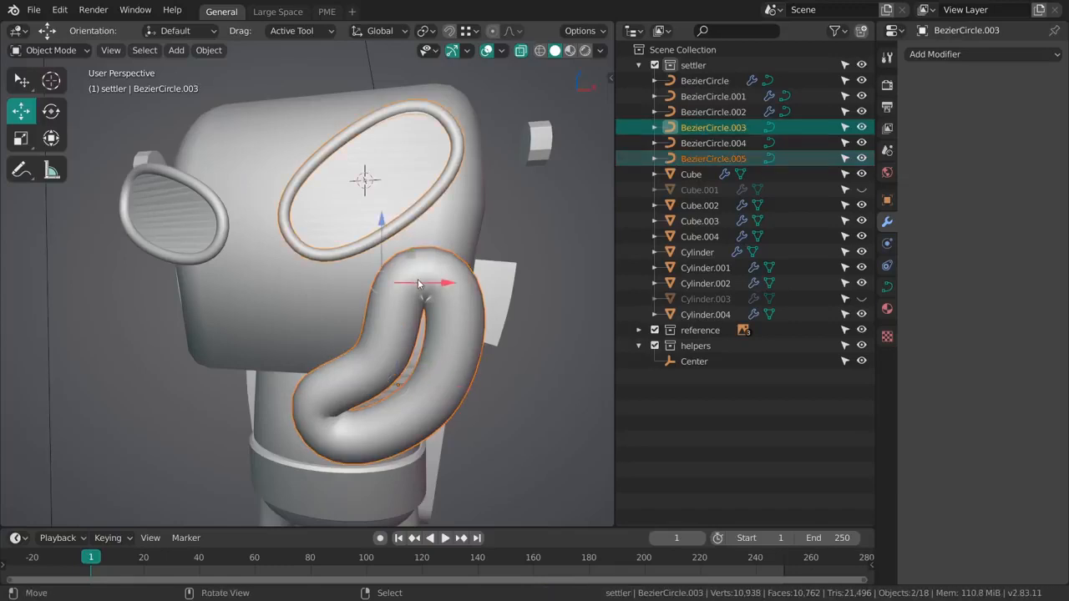
shift+right_click(405, 223)
shift+right_click(405, 223)
key(ctrl+c)
click(405, 223)
key(alt+a)
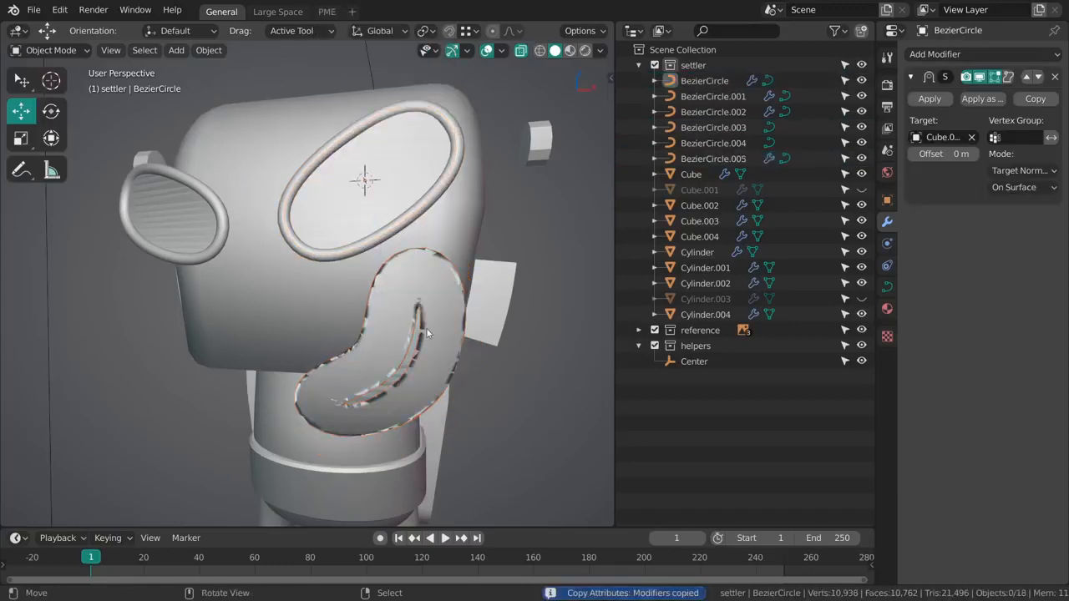
Step: Apply the mouth rim's Shrinkwrap modifier and check the rim in isolation
right_click(426, 327)
click(929, 99)
middle_drag(468, 318, 439, 369)
key(KP_Divide)
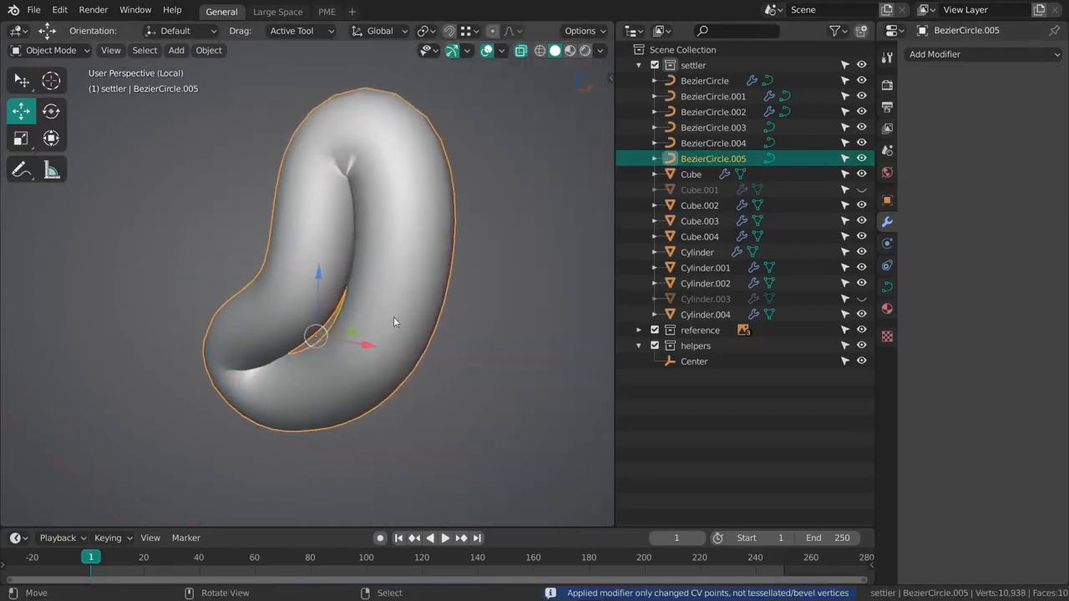
key(KP_Divide)
Step: Unhide all hidden objects and inspect the eyes and mouth on the mask from several angles
key(alt+h)
key(alt+a)
scroll(436, 296, down, 3)
middle_drag(437, 295, 487, 319)
scroll(491, 266, down, 2)
scroll(492, 261, down, 1)
middle_drag(494, 258, 375, 295)
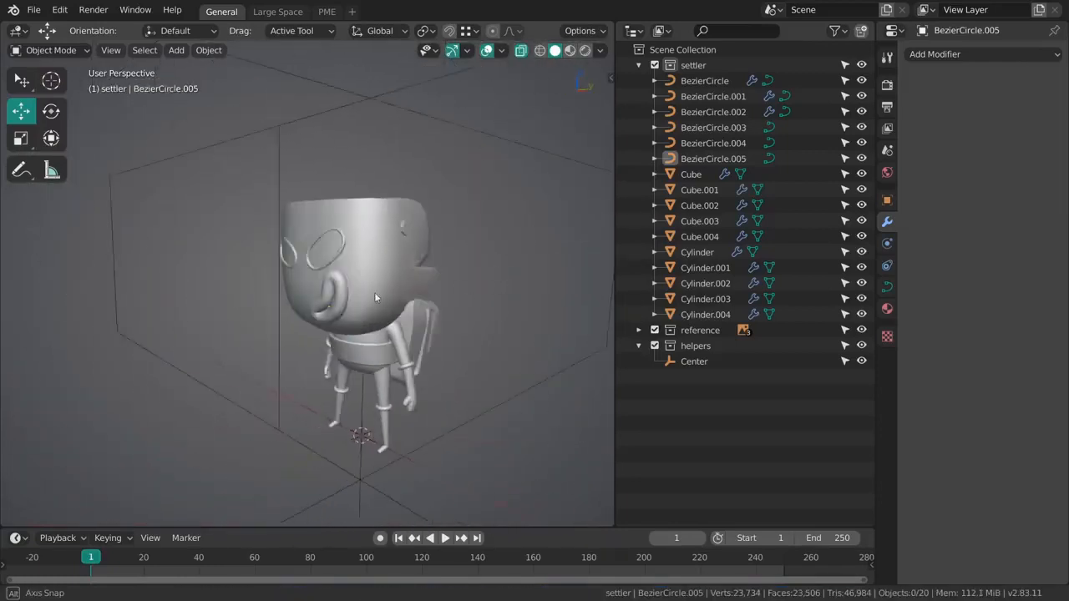
scroll(379, 298, up, 3)
middle_drag(476, 307, 435, 200)
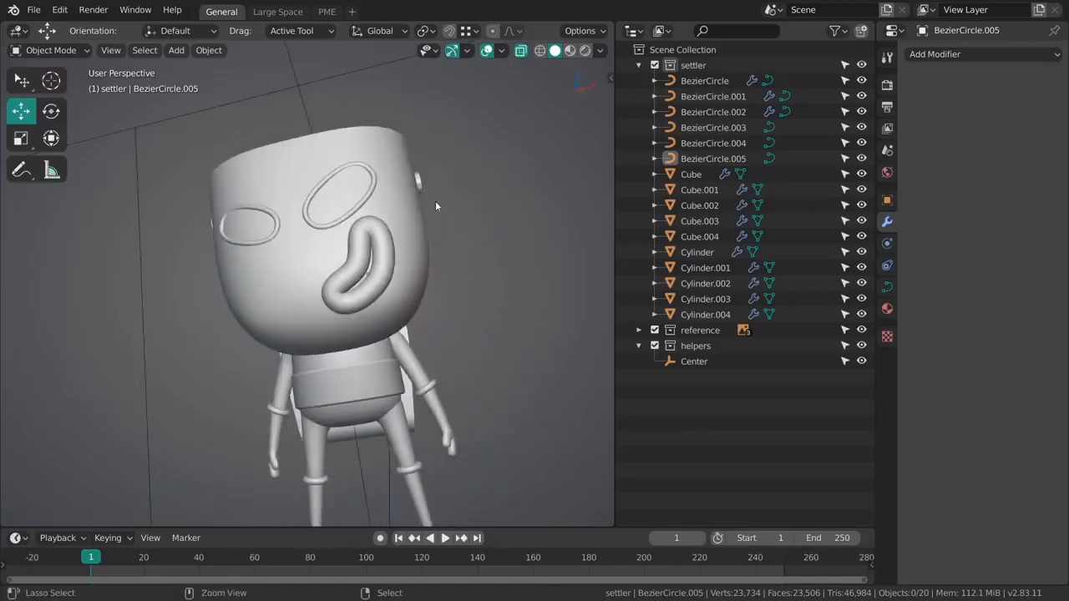
Step: Set the bevel depth of the thick mouth rim curve to 0.392 m
scroll(435, 200, up, 3)
click(453, 239)
middle_drag(454, 238, 415, 278)
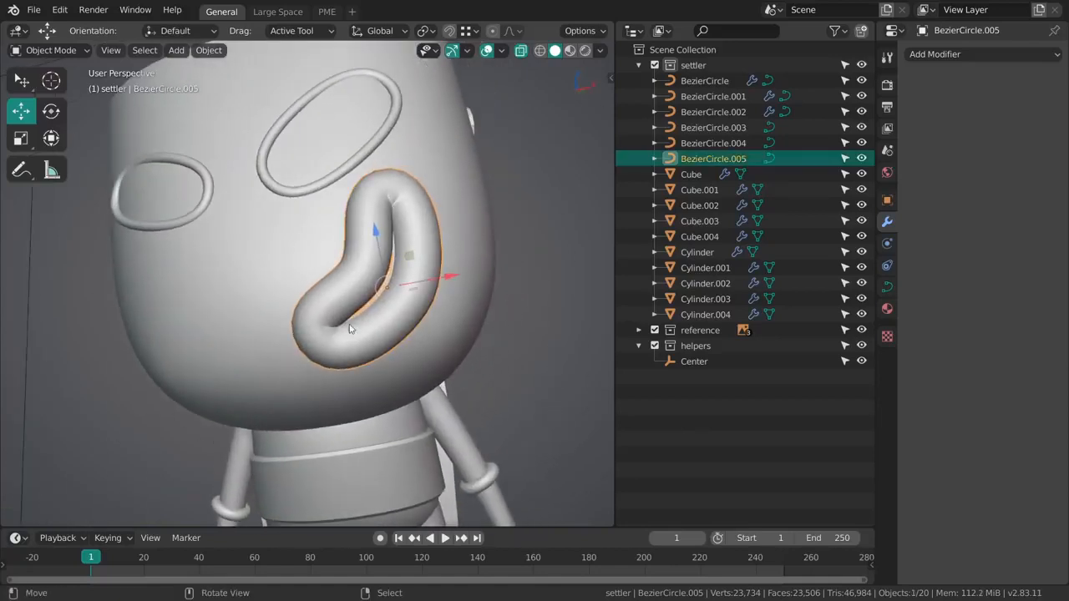
click(887, 285)
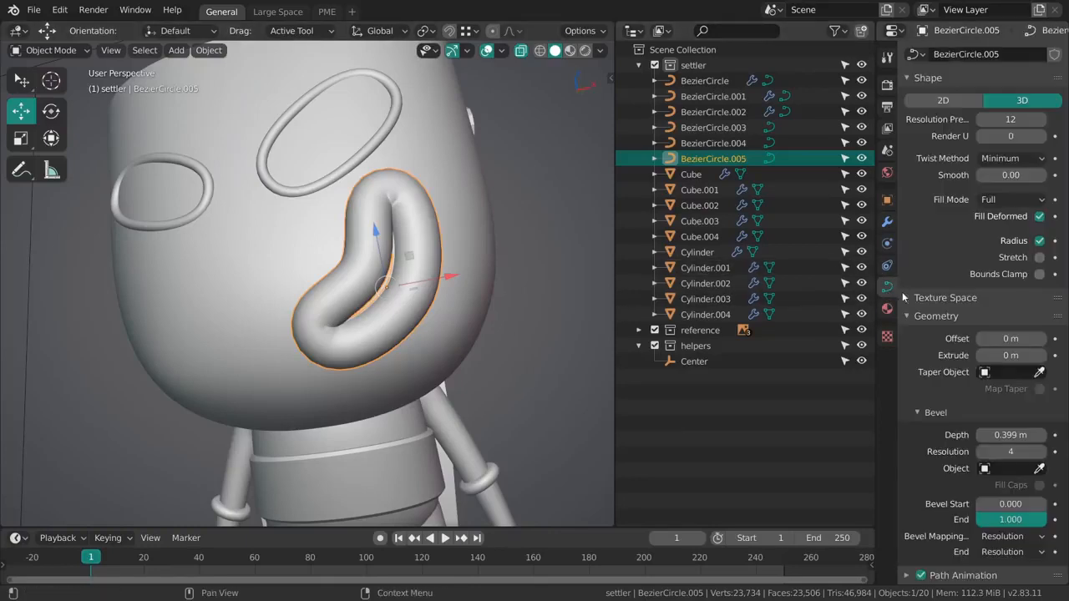
scroll(1010, 434, down, 2)
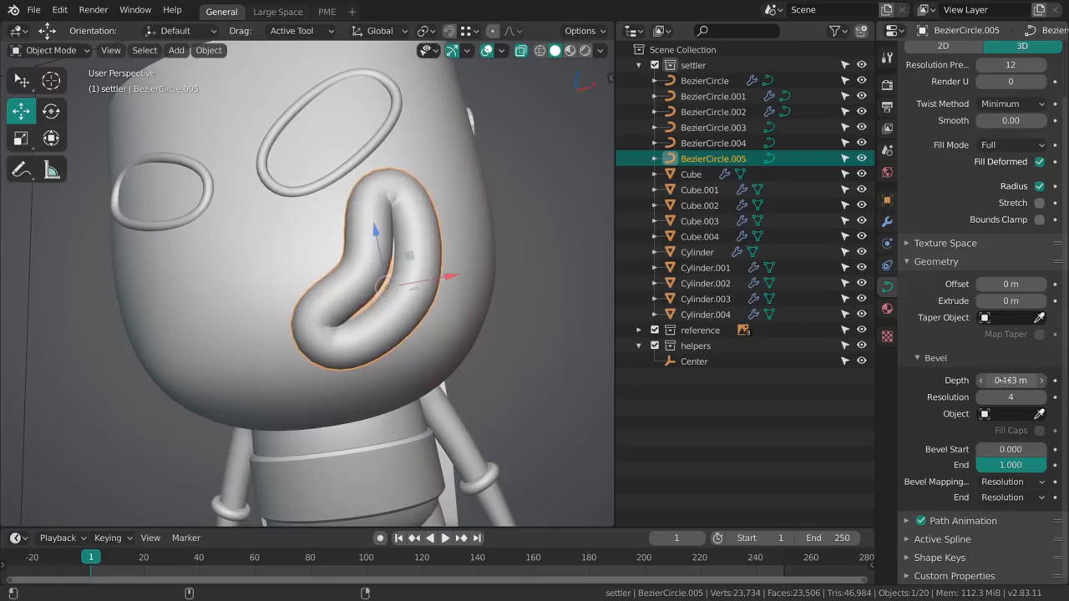
drag(1011, 380, 969, 344)
drag(1010, 380, 992, 380)
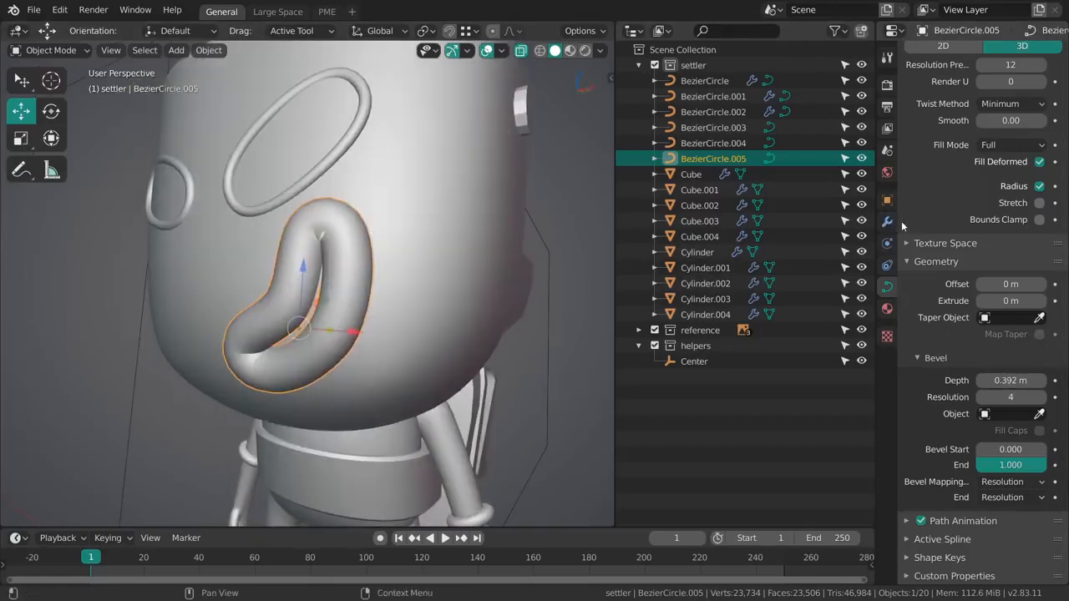
Step: Examine the mouth rim's control points and view the head from behind
click(887, 221)
key(Tab)
middle_drag(360, 278, 386, 338)
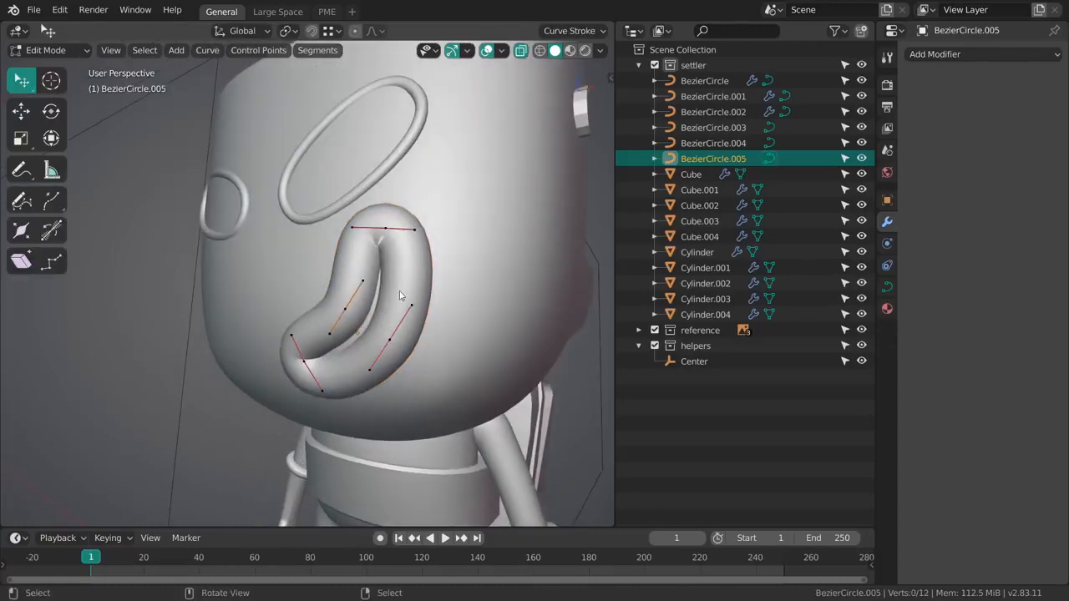
key(Tab)
scroll(425, 350, down, 3)
key(grave)
click(443, 297)
key(alt+a)
middle_drag(443, 281, 584, 251)
Step: Set the rounded head mesh's Auto Smooth angle to 16.1° and turn Auto Smooth off
click(336, 288)
scroll(357, 296, up, 3)
click(887, 310)
scroll(978, 189, up, 3)
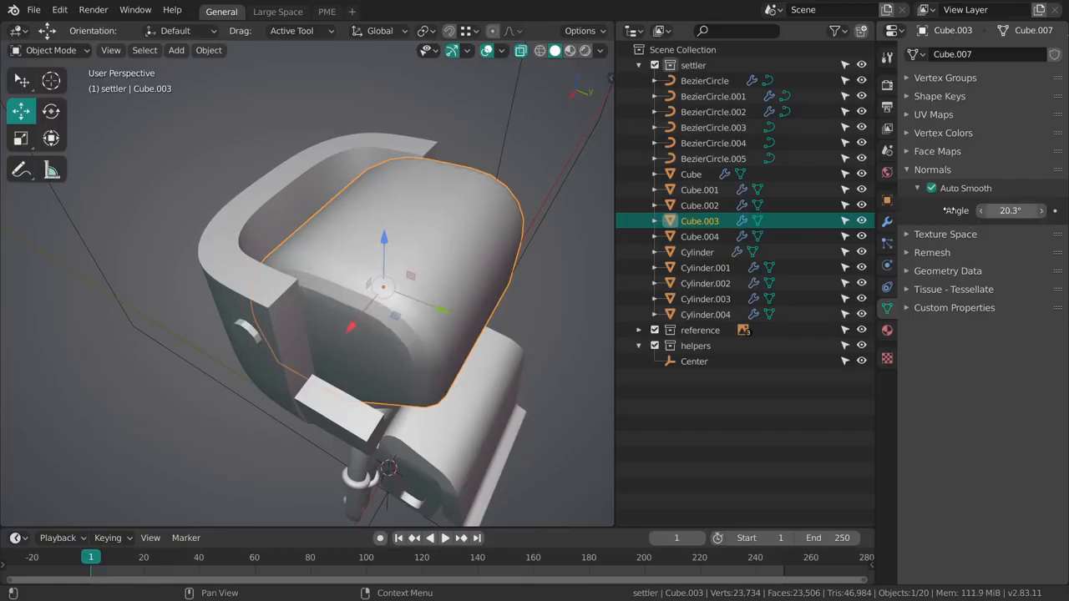
drag(947, 210, 925, 209)
click(932, 188)
Step: Mark the edges around the head mesh's flat side face as sharp
key(Tab)
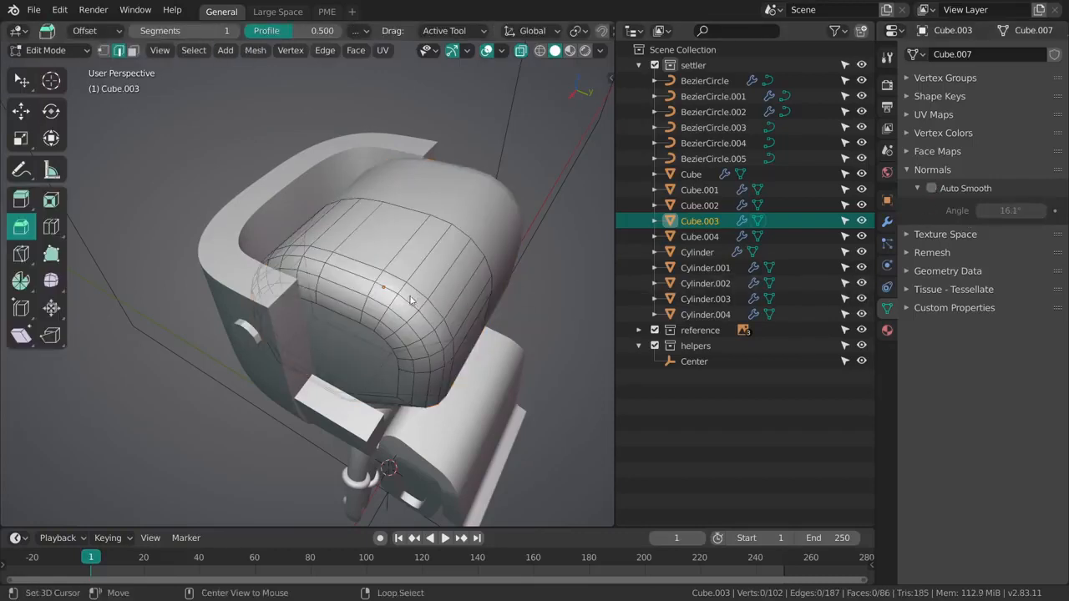
click(377, 338)
middle_drag(377, 338, 378, 337)
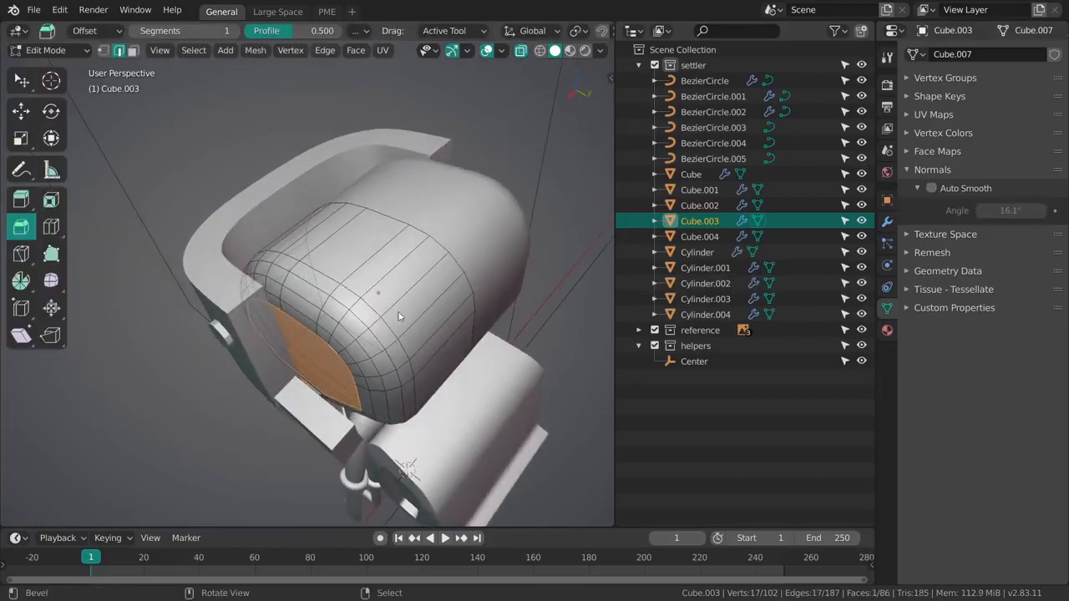
key(ctrl+e)
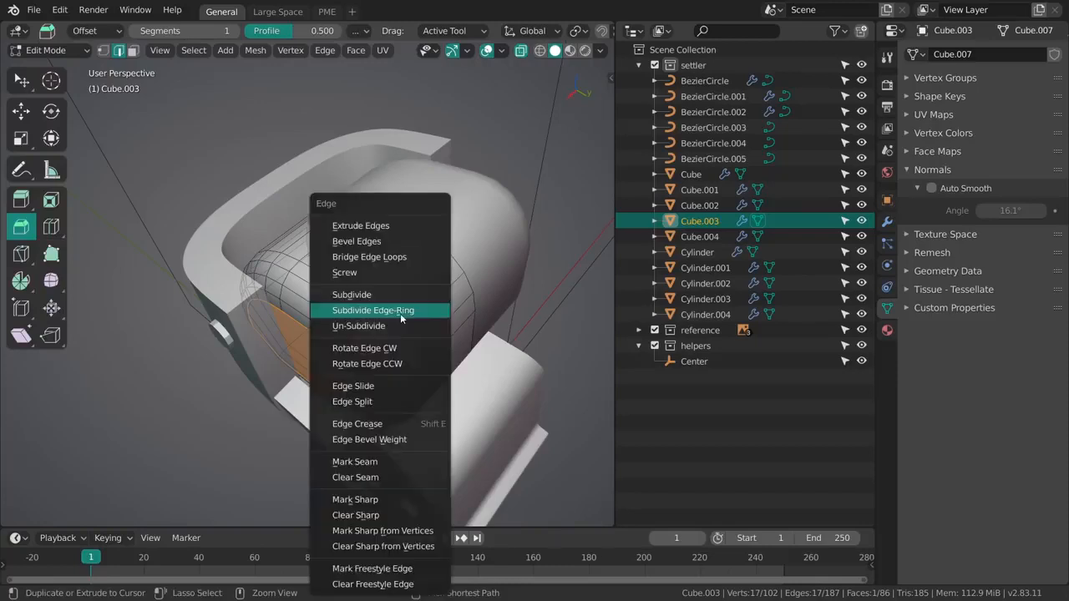
click(382, 502)
Step: Turn on Auto Smooth for the head mesh with an angle of 180° and check its shading
click(931, 188)
click(989, 216)
text(18)
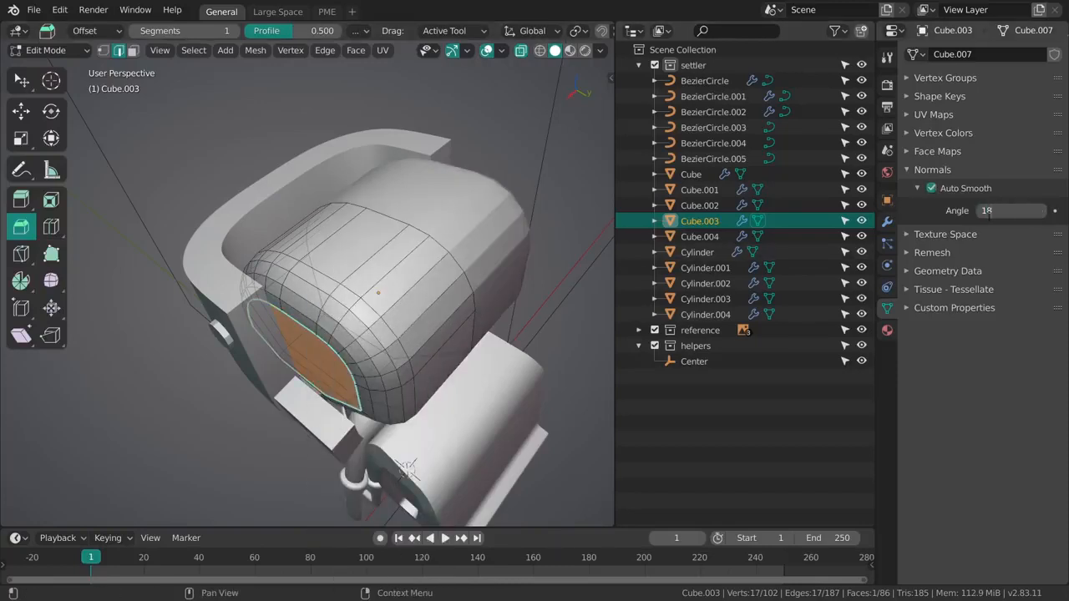
text(0)
key(Return)
mouse_move(493, 279)
middle_down()
mouse_move(508, 225)
mouse_move(537, 214)
mouse_move(497, 239)
middle_up()
key(Tab)
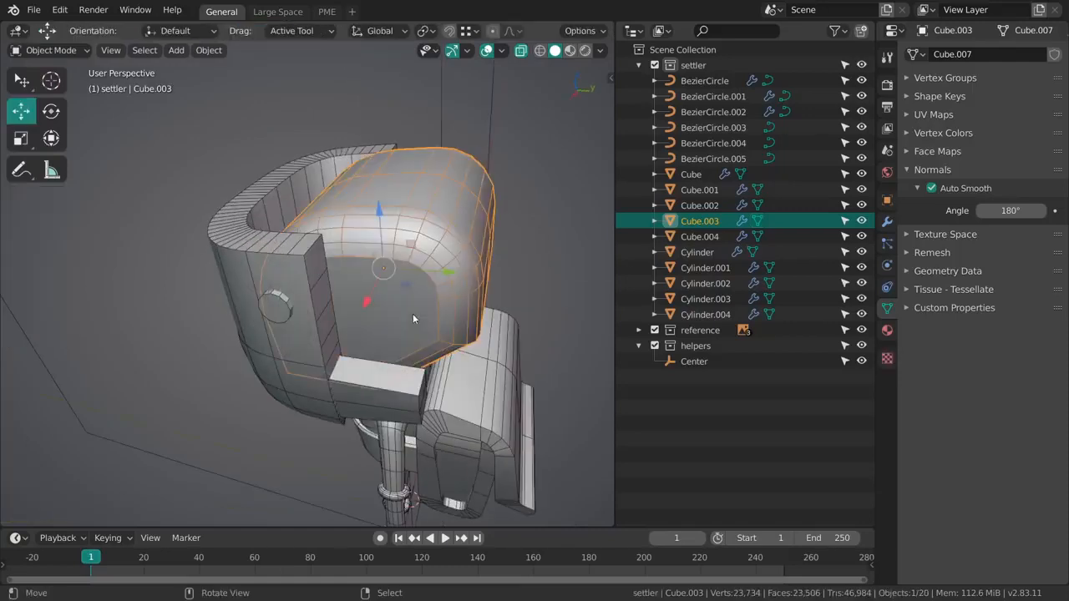
key(alt+a)
mouse_move(413, 318)
middle_down()
mouse_move(422, 311)
mouse_move(459, 343)
mouse_move(426, 314)
middle_up()
Step: Turn off Auto Smooth and clear the sharp marks from all edges of the head mesh
click(939, 190)
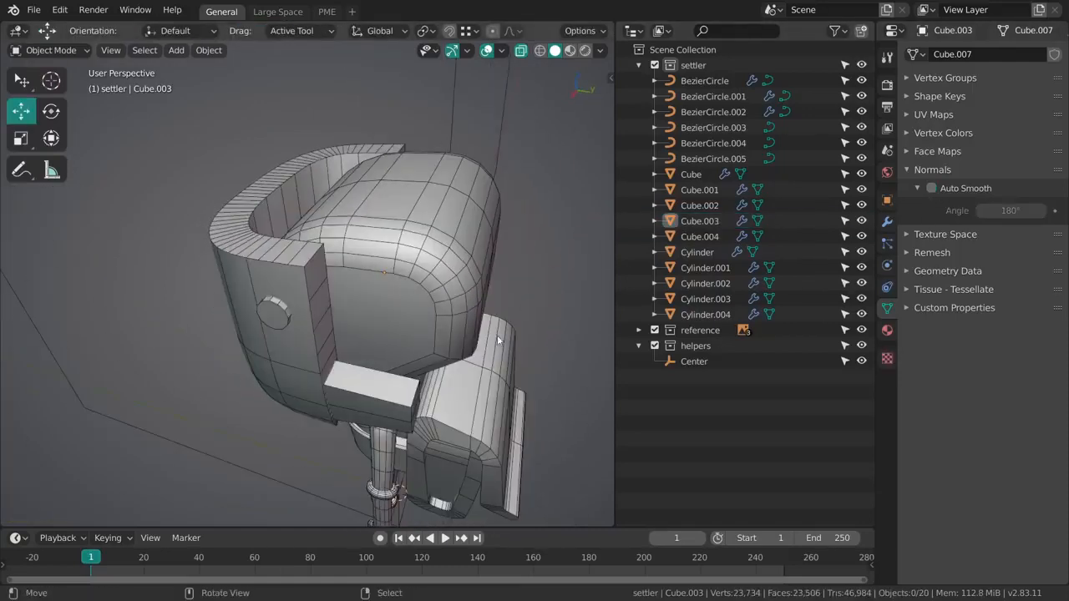
key(Tab)
key(a)
key(ctrl+e)
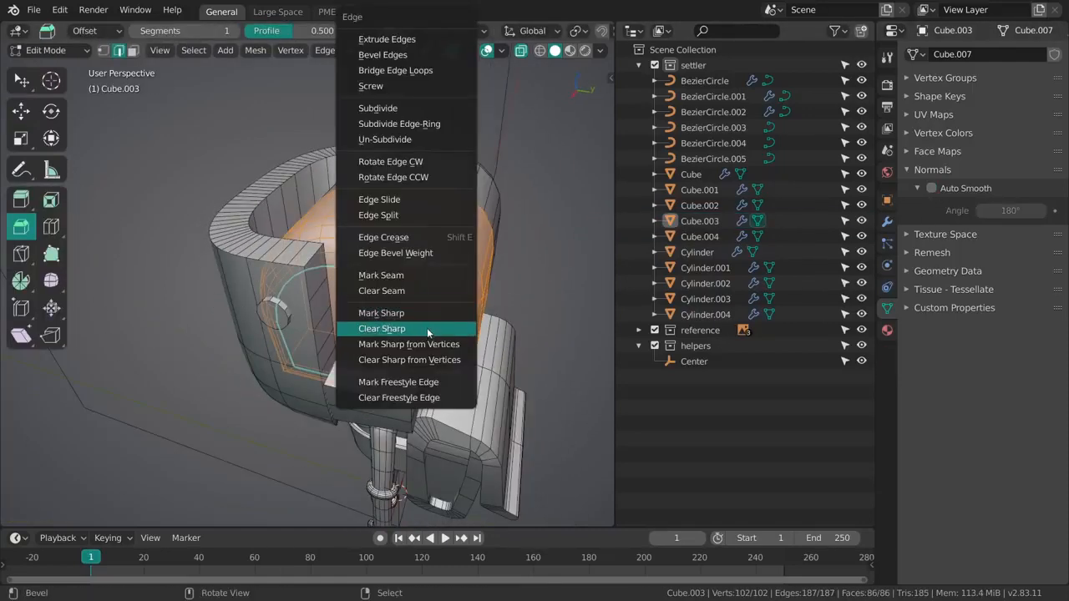
click(427, 331)
key(Tab)
Step: Inspect the smooth shading of the head from behind and from several angles
scroll(421, 326, down, 3)
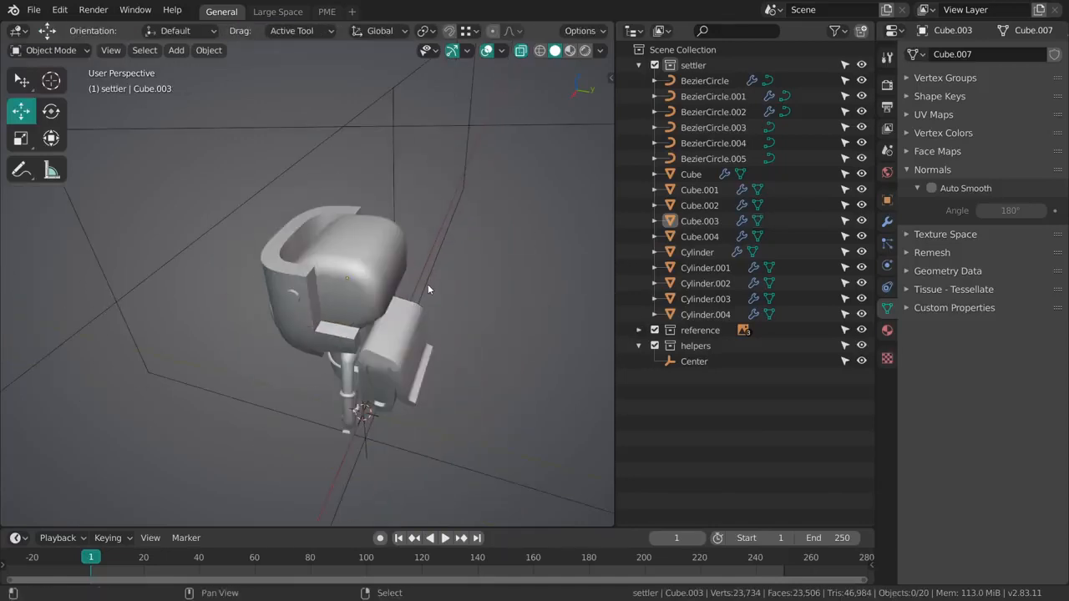
middle_drag(427, 289, 373, 306)
scroll(424, 315, up, 4)
right_click(373, 306)
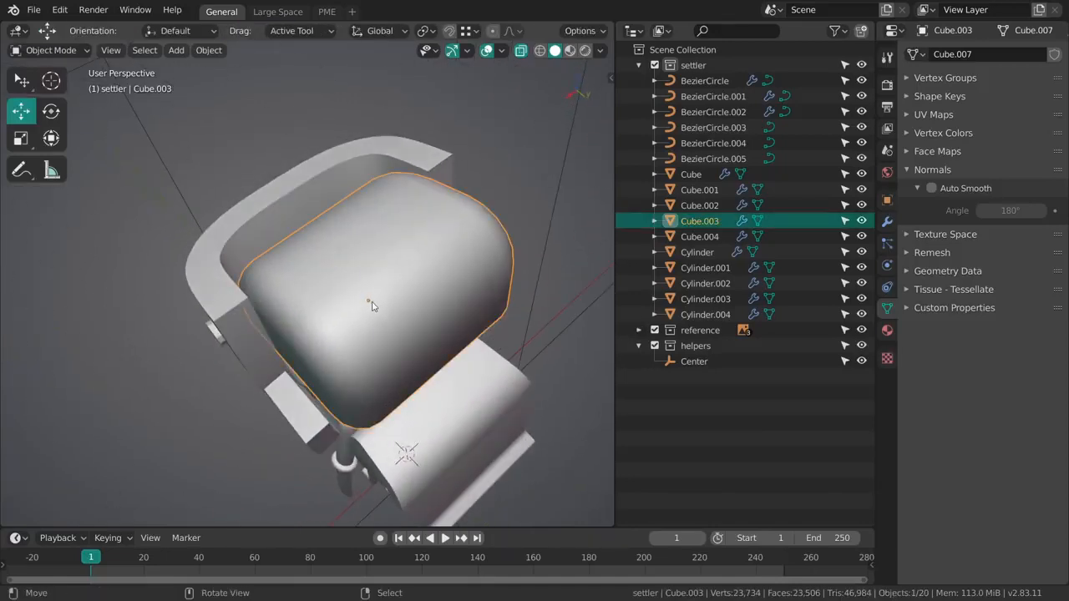
middle_drag(387, 447, 405, 409)
key(alt+a)
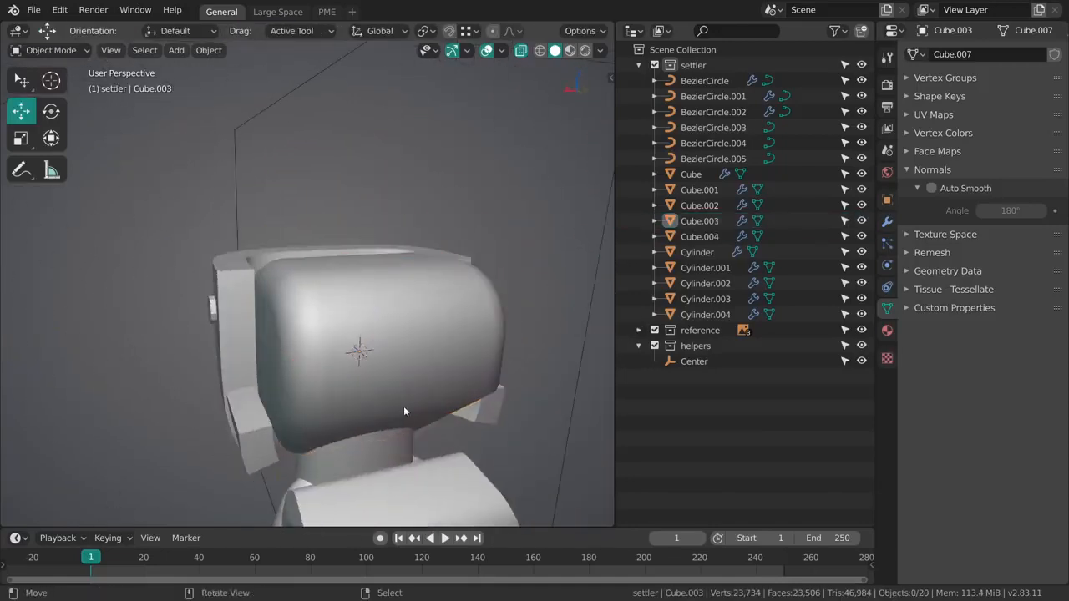
scroll(405, 345, down, 1)
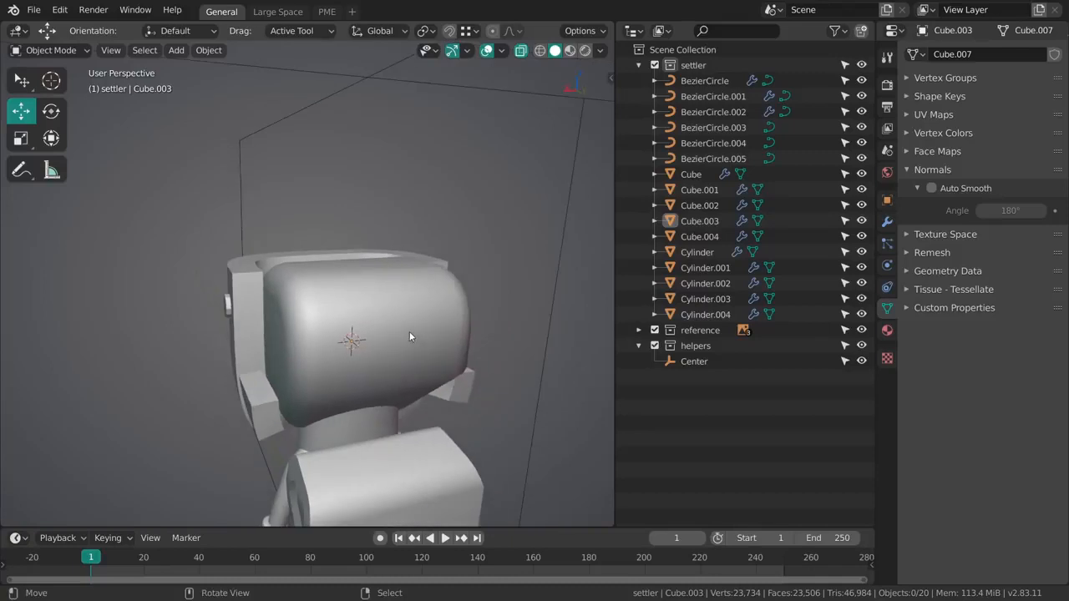
middle_drag(409, 334, 402, 298)
key(shift+a)
mouse_move(399, 267)
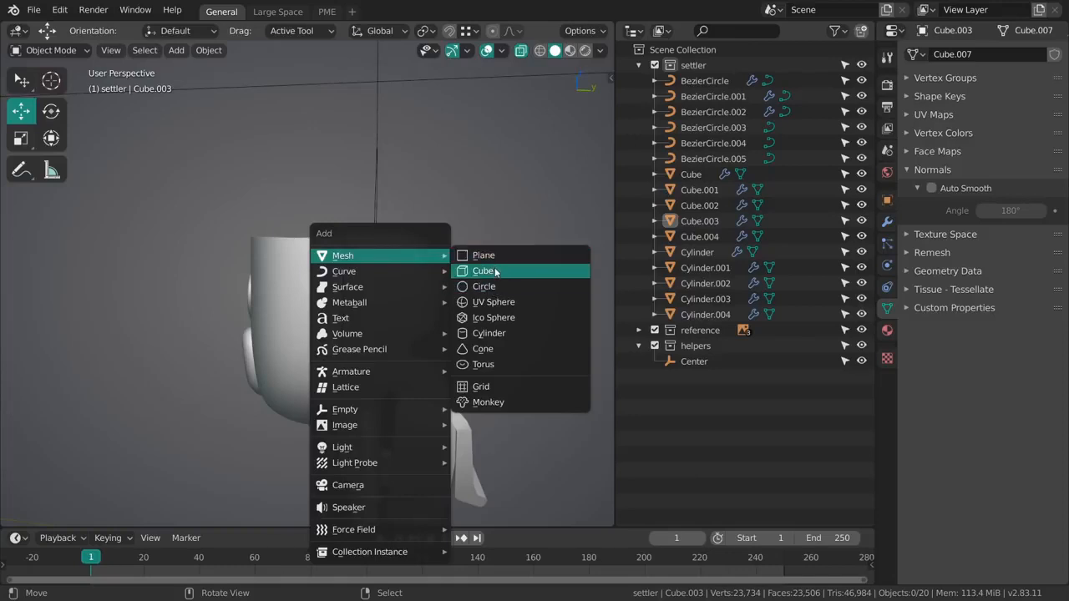
click(495, 271)
scroll(501, 275, down, 3)
middle_drag(501, 270, 443, 327)
key(x)
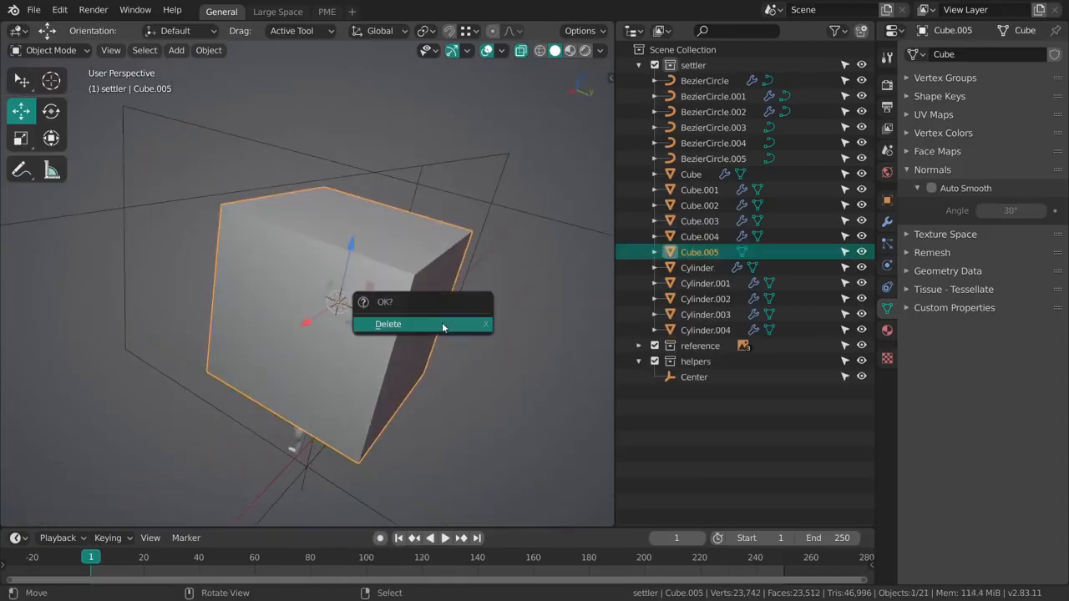
click(442, 324)
Step: Add a cylinder mesh with 16 vertices at the 3D cursor
key(shift+a)
mouse_move(435, 291)
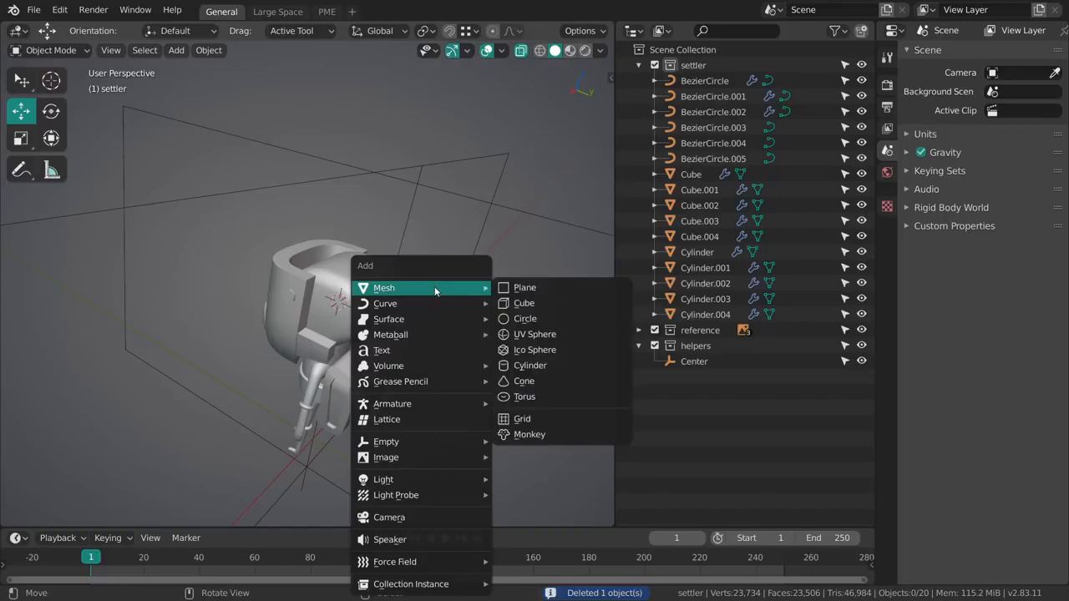
click(532, 365)
scroll(493, 354, up, 2)
middle_drag(409, 379, 449, 348)
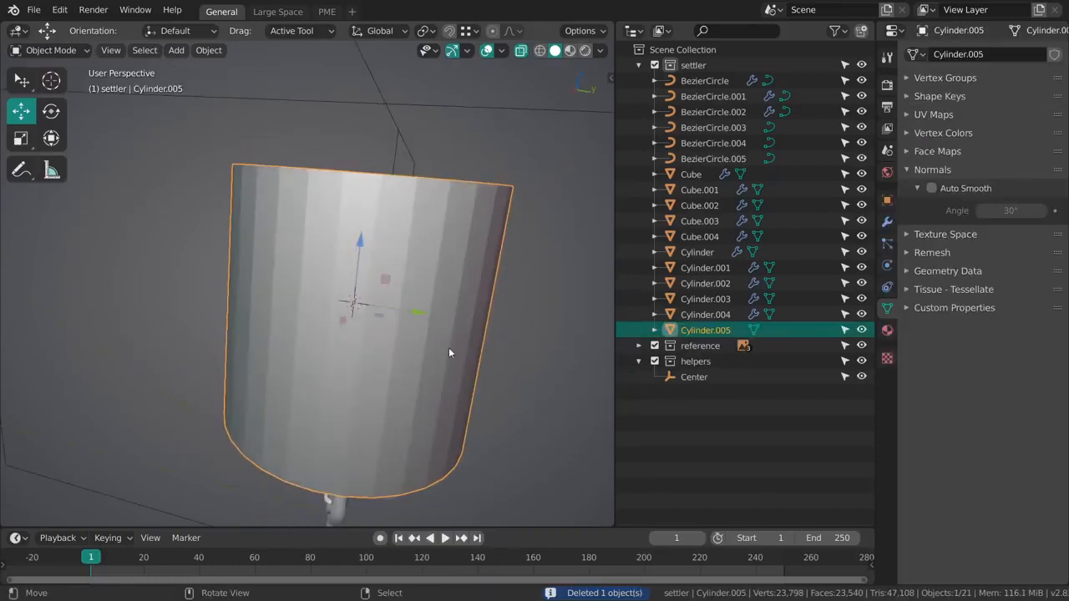
key(F9)
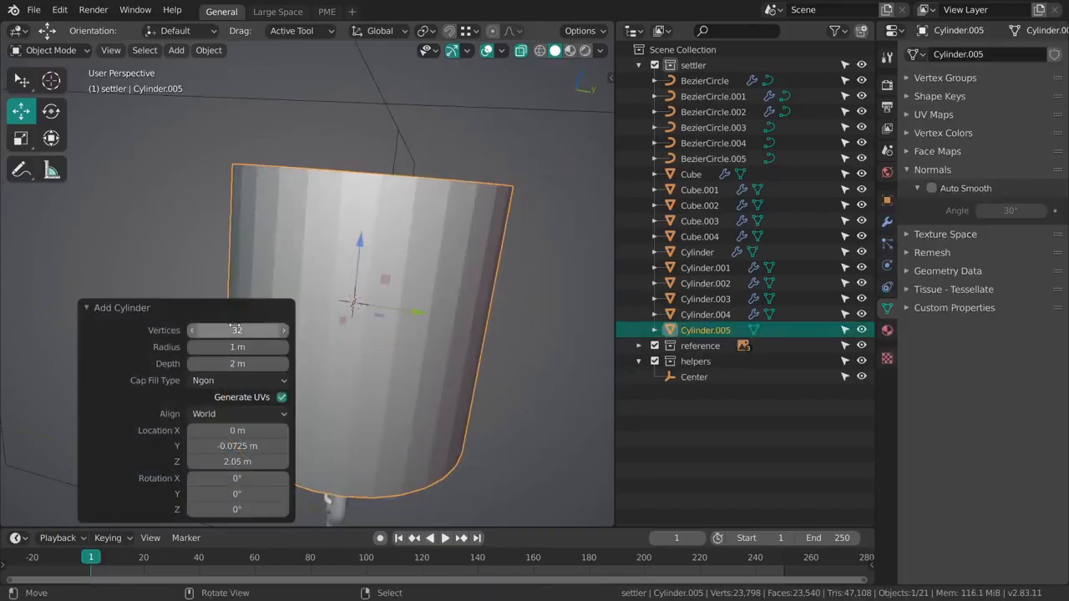
key(Return)
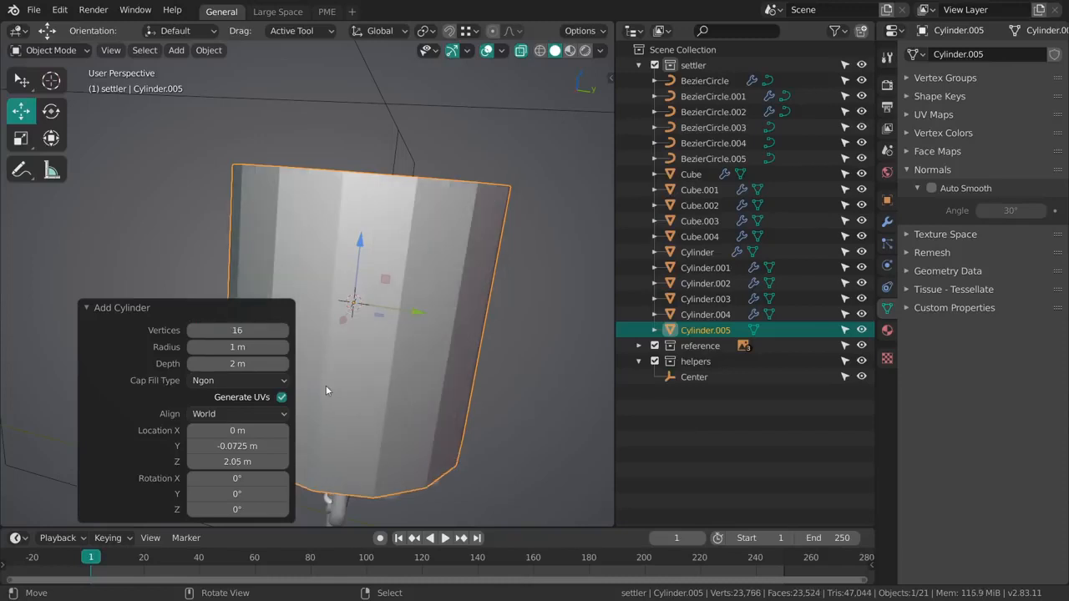
Step: Rotate the cylinder to a slight tilt, scale it down and place it over the back of the head in the right side view
mouse_move(410, 335)
middle_down()
mouse_move(418, 272)
mouse_move(401, 398)
mouse_move(428, 400)
mouse_move(343, 334)
mouse_move(436, 334)
mouse_move(414, 320)
middle_up()
key(n)
click(416, 370)
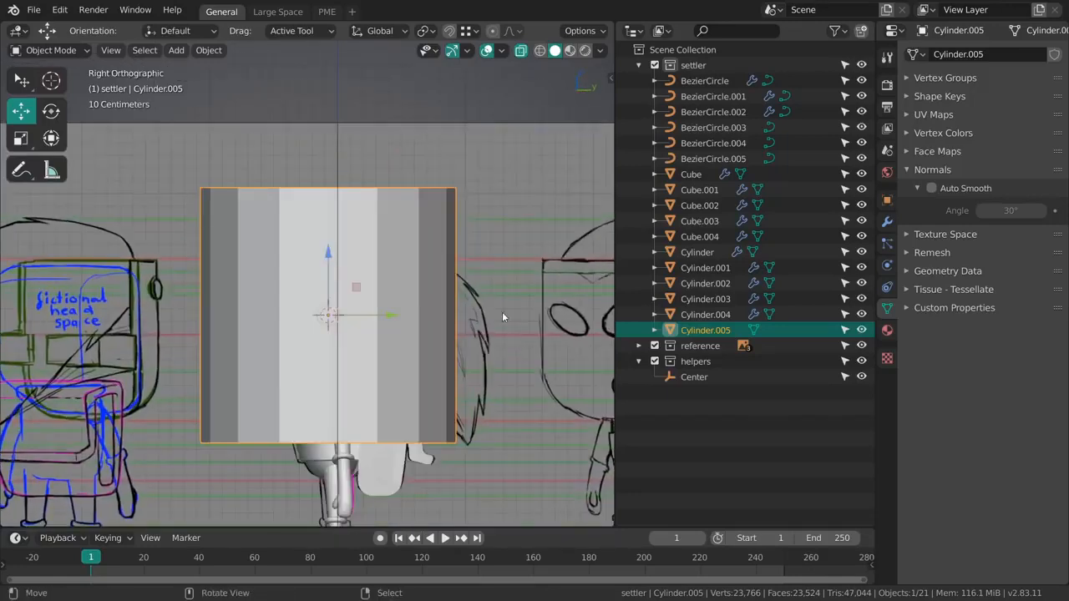
key(r)
click(495, 398)
key(s)
click(428, 375)
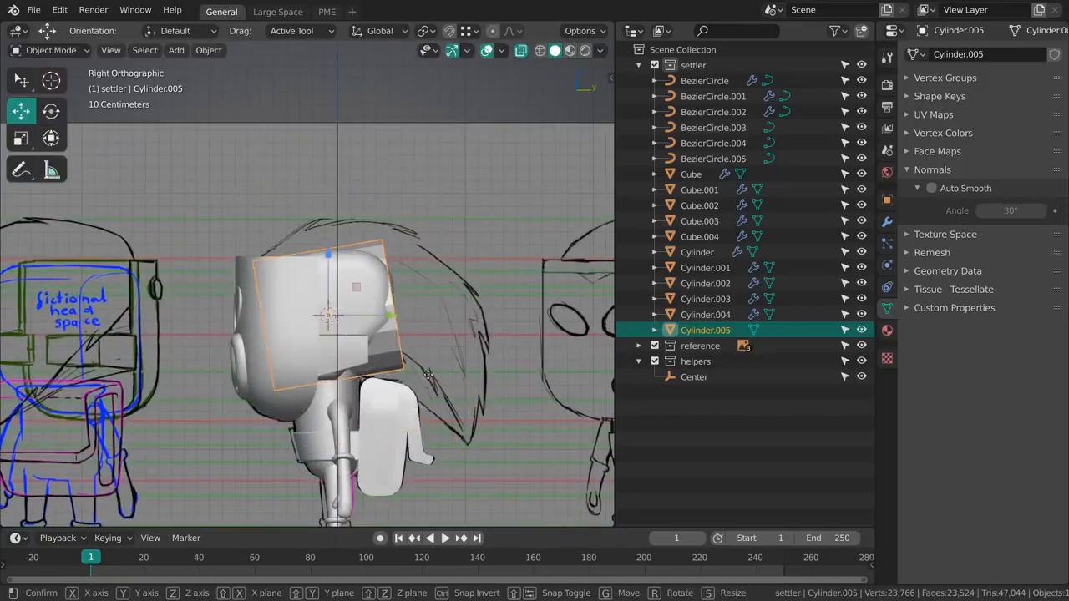
key(g)
click(440, 362)
Step: Examine the arm's mesh topology and edge loops from the shoulder down to the hand
scroll(373, 310, up, 6)
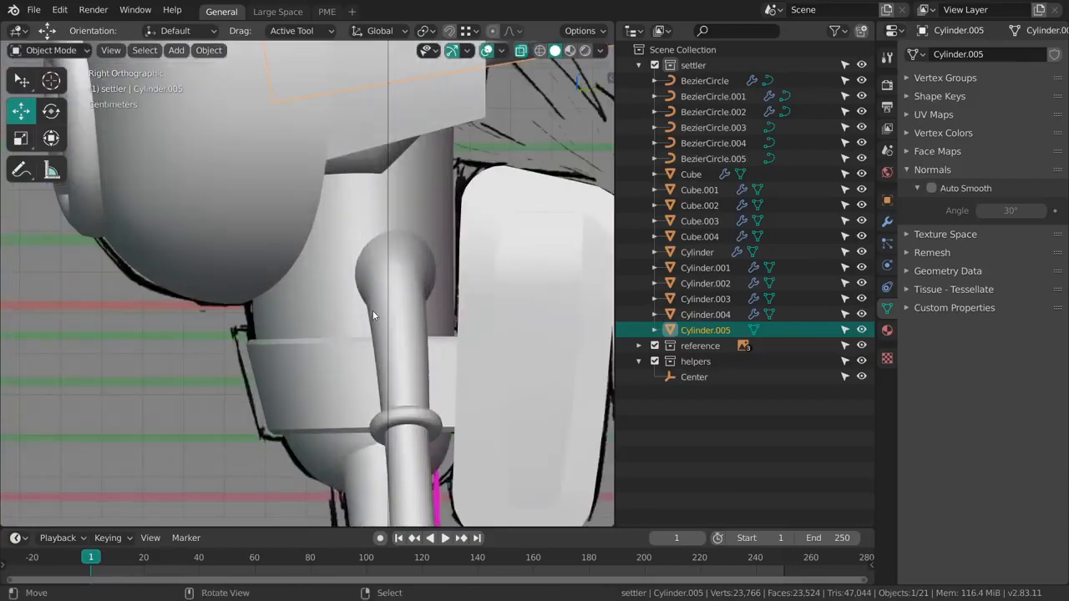
click(393, 328)
shift+middle_drag(418, 356, 374, 283)
key(Tab)
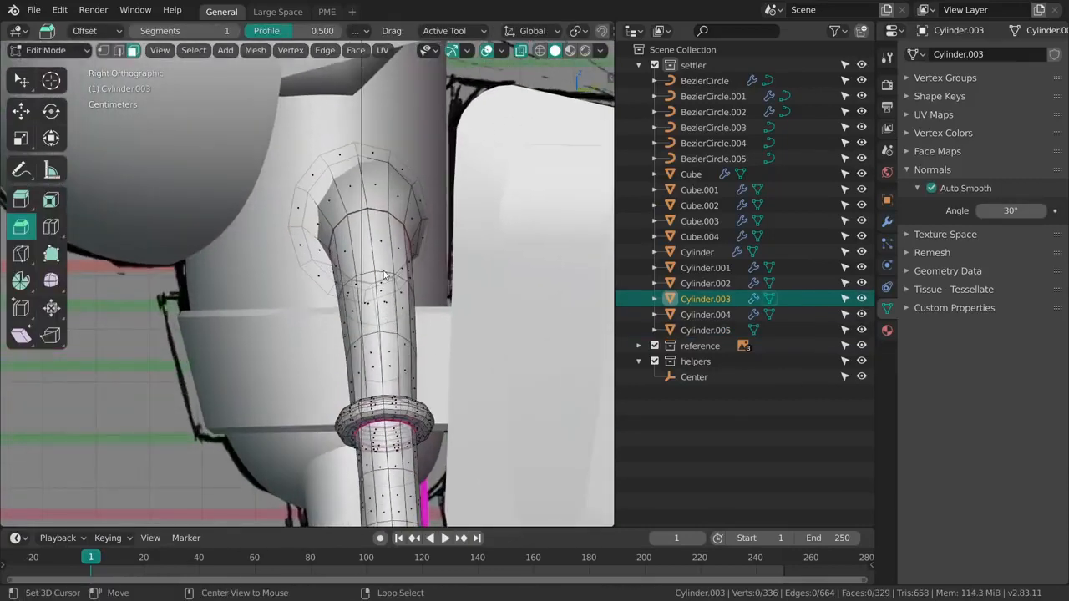
alt+click(382, 279)
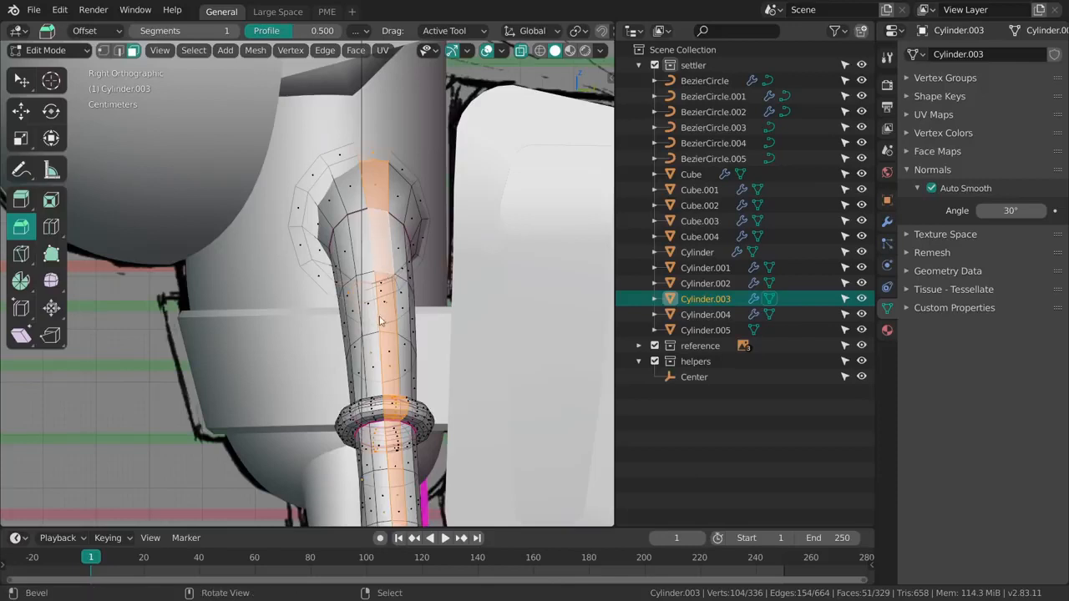
shift+middle_drag(373, 284, 371, 267)
key(2)
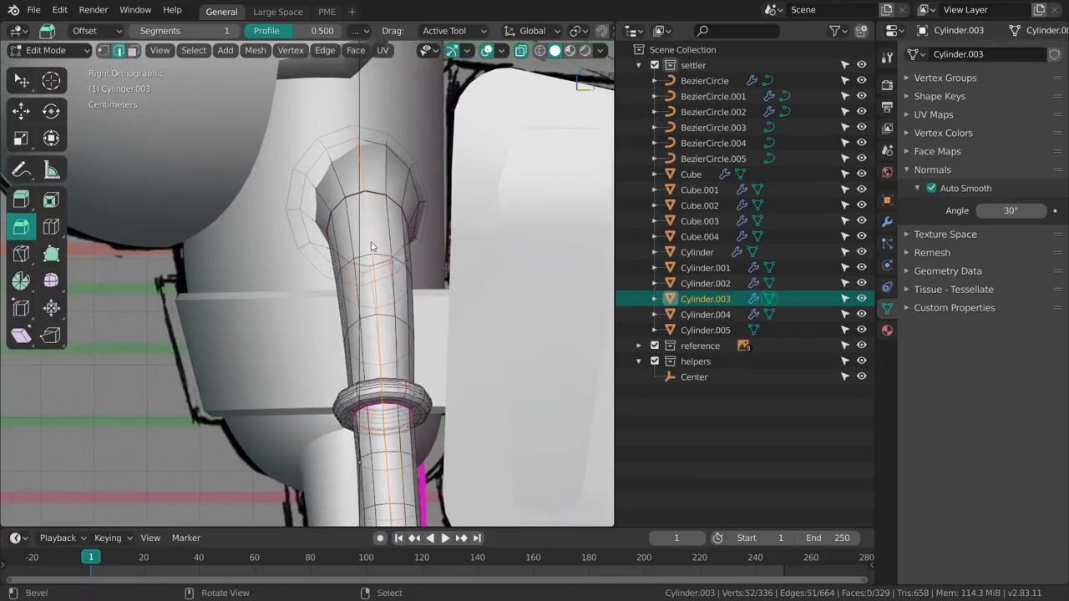
shift+middle_drag(386, 350, 408, 43)
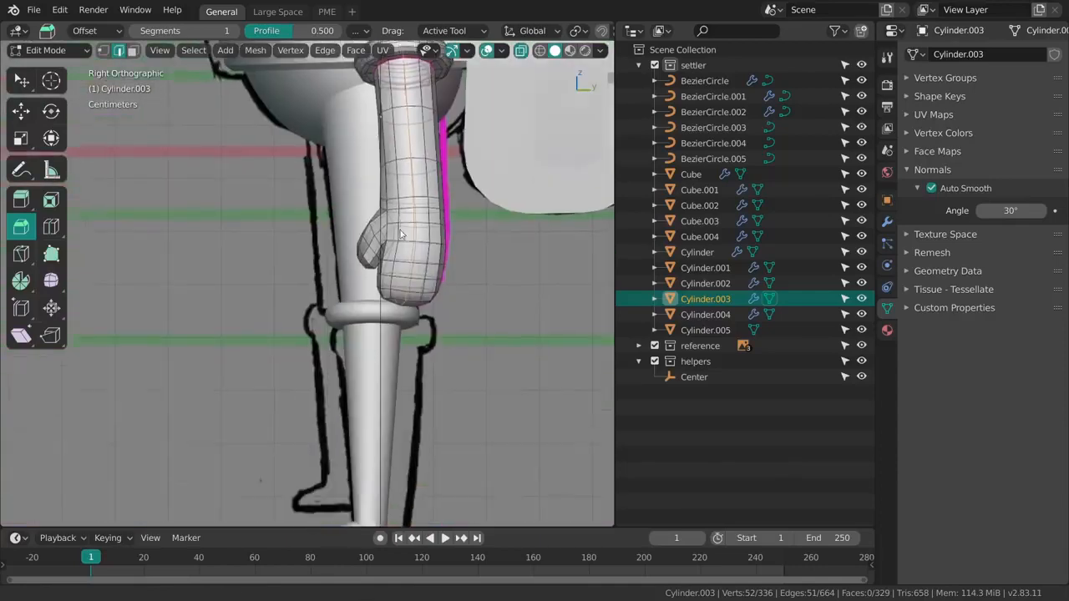
shift+middle_drag(409, 489, 390, 264)
key(Tab)
middle_drag(331, 327, 392, 226)
shift+middle_drag(393, 92, 389, 434)
middle_drag(393, 322, 198, 351)
key(alt+a)
Step: Shorten the tilted cylinder by moving its front cap face back towards the rear of the head
right_click(482, 217)
shift+middle_drag(482, 217, 467, 325)
key(Tab)
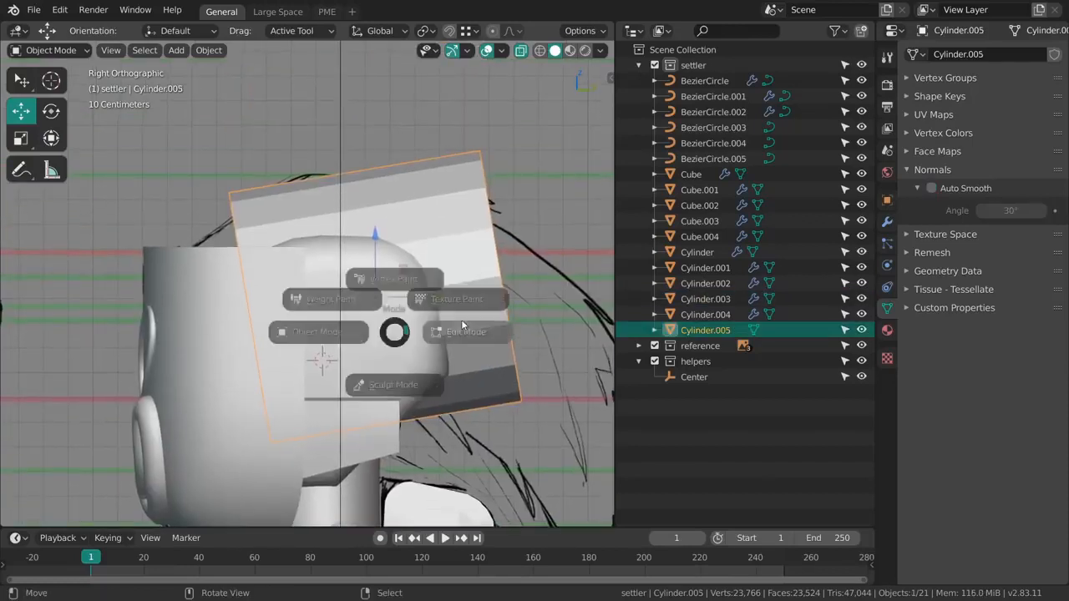
key(3)
right_click(250, 322)
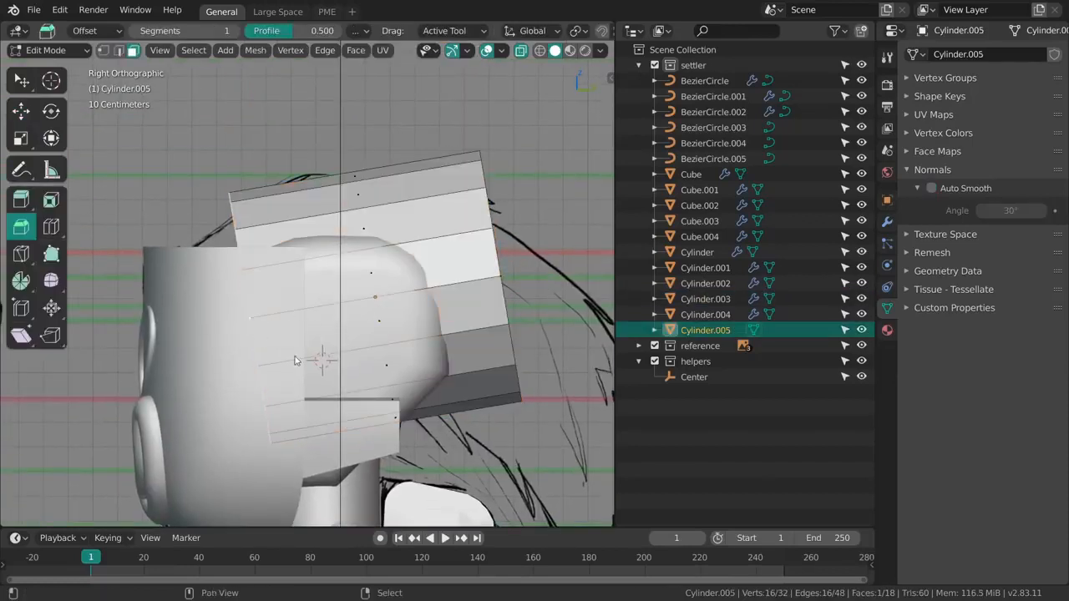
shift+middle_drag(337, 362, 390, 326)
key(shift+space)
key(g)
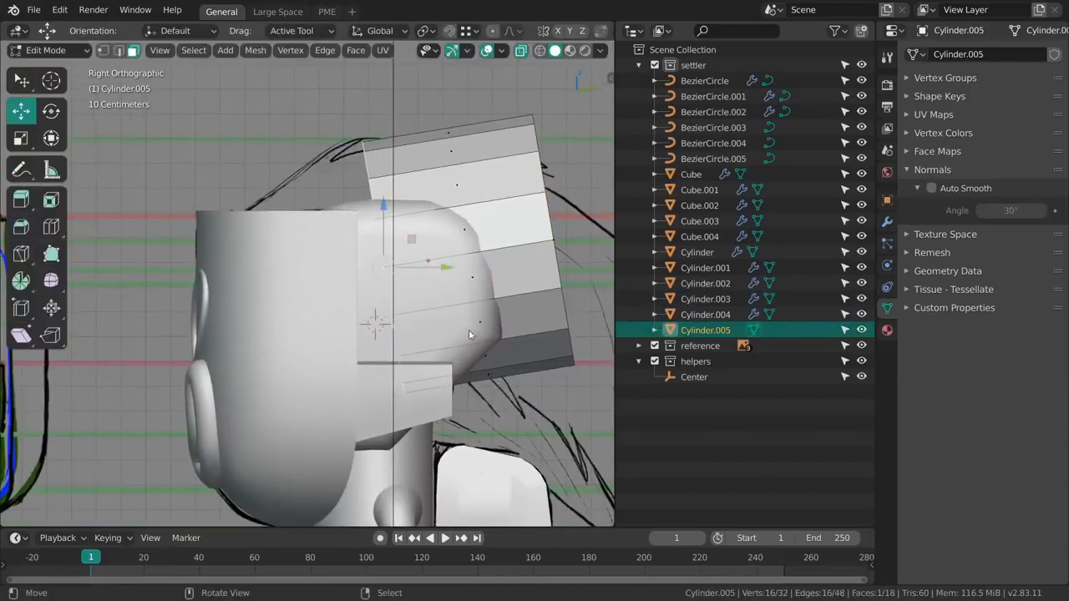
scroll(472, 326, down, 3)
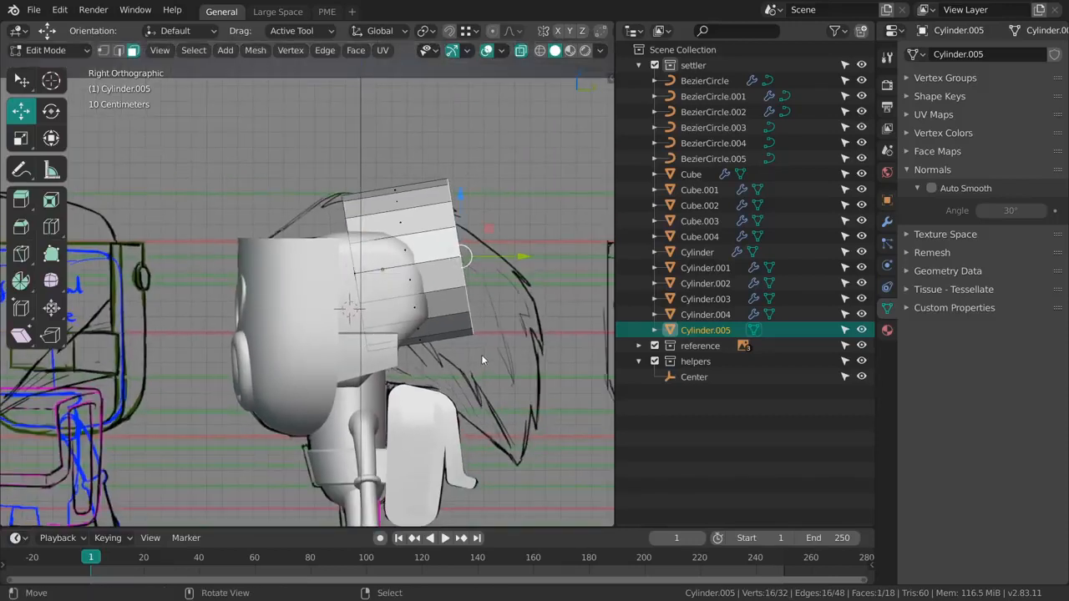
Step: Resize and reposition the whole cylinder over the back of the head to fit the hair sketch, using wireframe shading
key(a)
key(s)
click(518, 280)
key(g)
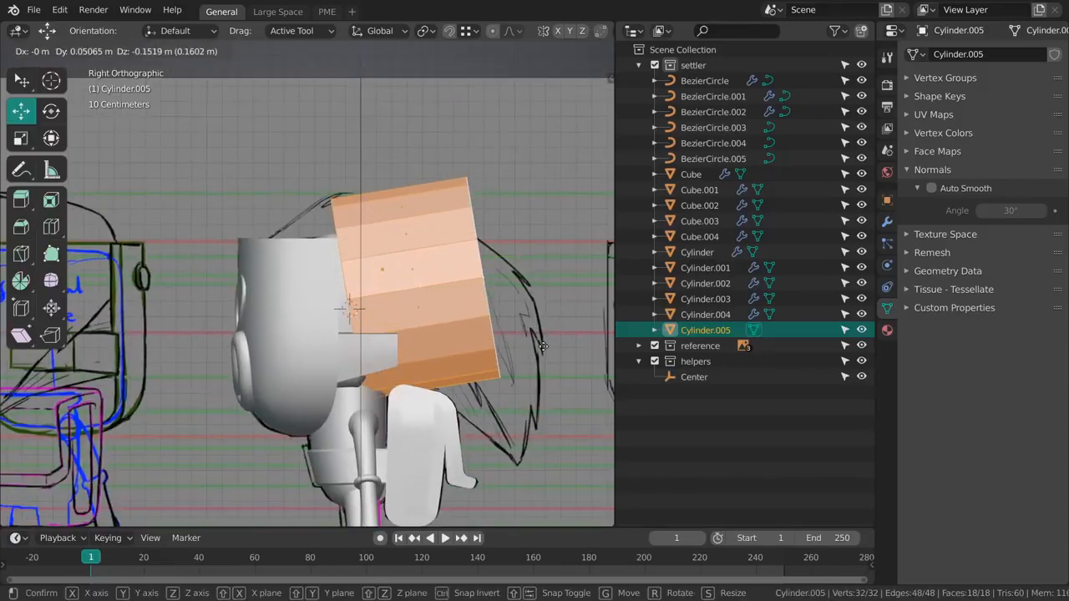
click(540, 341)
key(s)
click(542, 341)
key(g)
click(544, 345)
key(z)
click(497, 350)
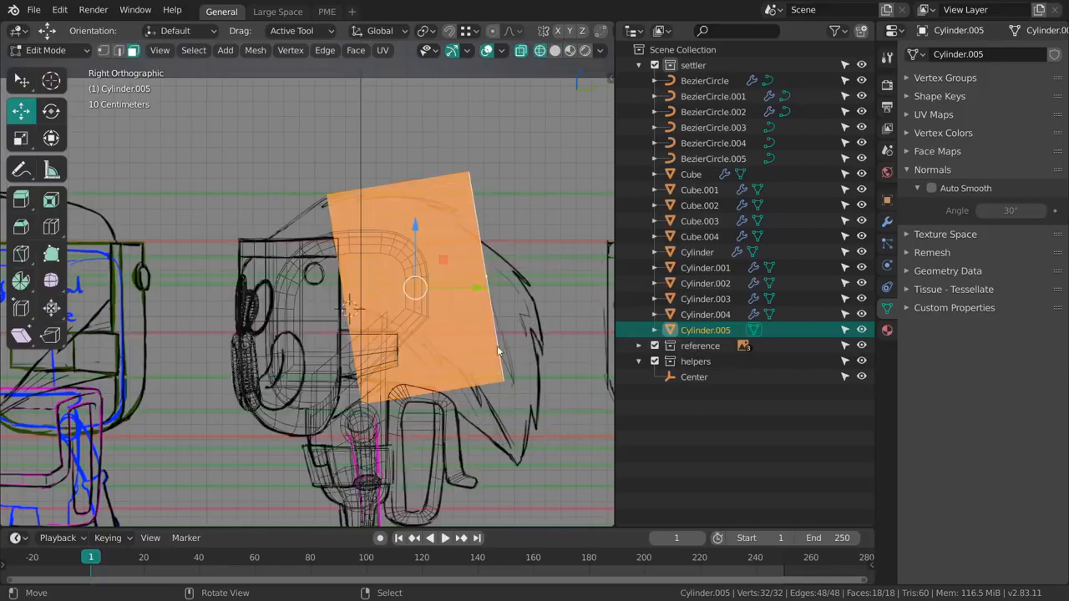
key(s)
click(553, 357)
Step: Rotate the cylinder's front cap face so it stands slightly more upright behind the mask
key(alt+a)
right_click(354, 304)
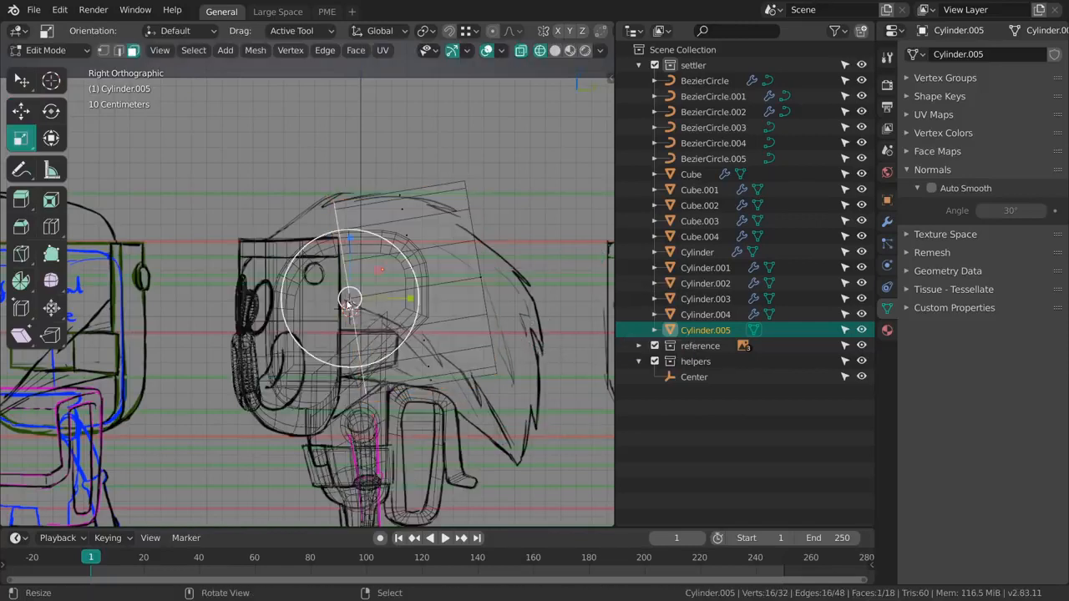
key(r)
click(504, 292)
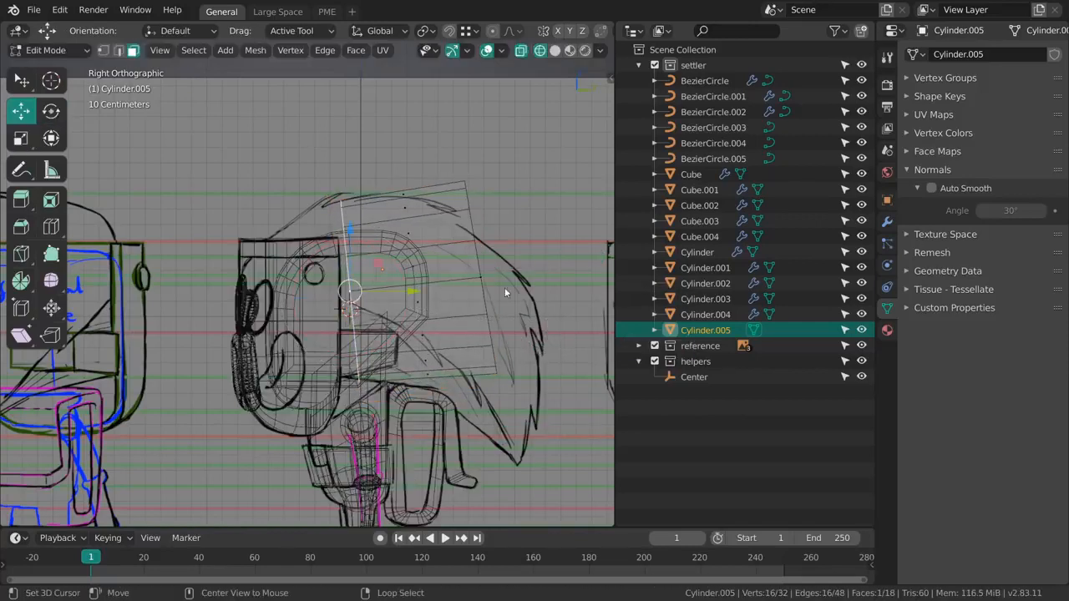
Step: Tilt the cylinder's rear cap face the opposite way, shrink it and move it closer to the back of the head
key(r)
click(573, 342)
key(s)
click(554, 339)
key(g)
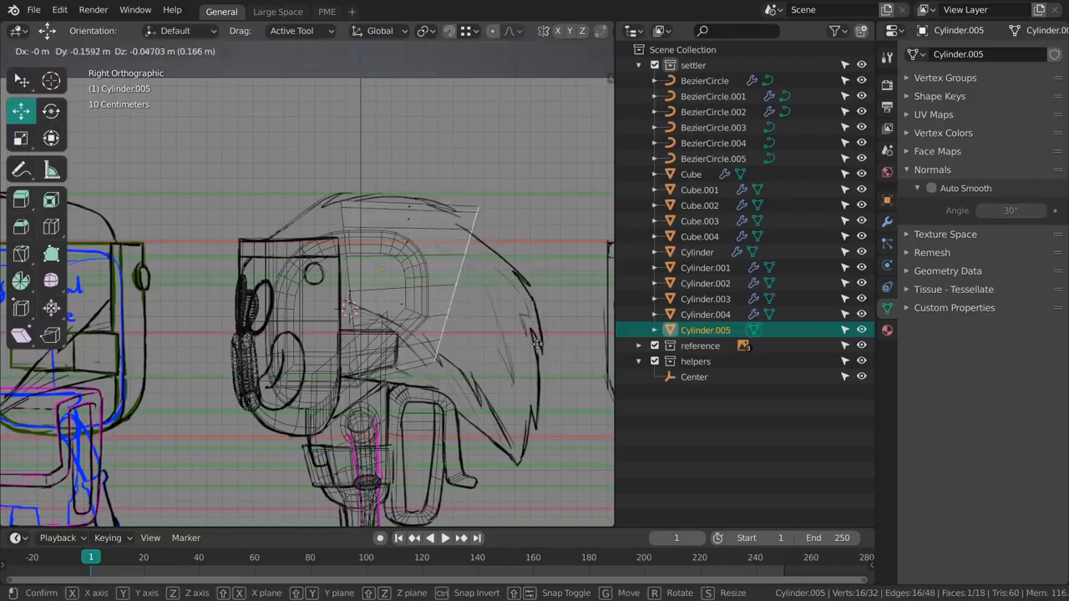
click(492, 356)
Step: Refine the rear cap face's size and position so its ends meet the hair sketch's top and neck lines
key(s)
click(528, 354)
key(g)
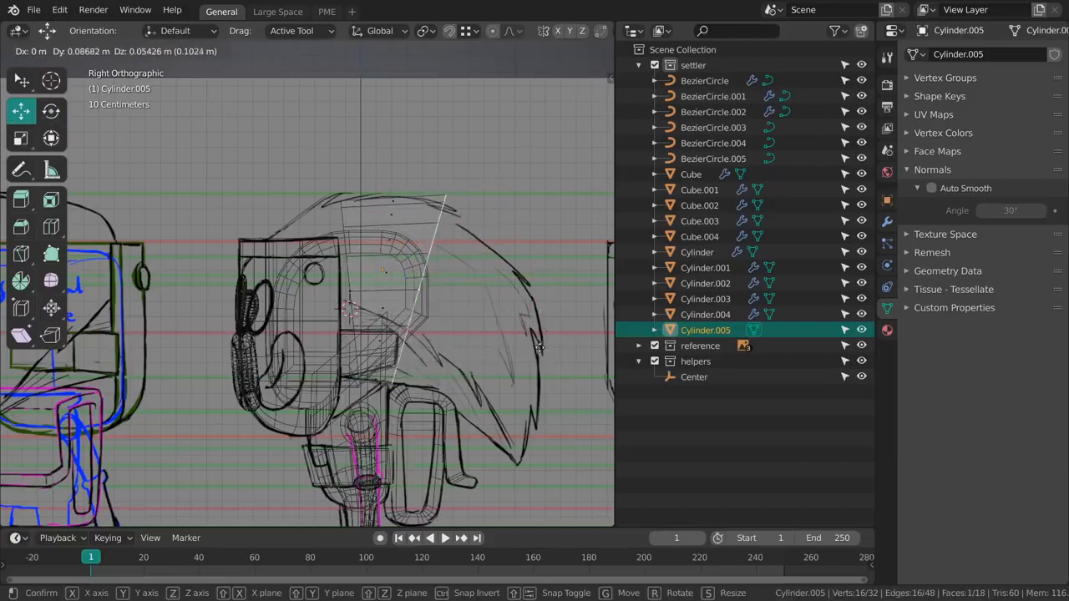
click(538, 346)
key(s)
click(534, 342)
key(g)
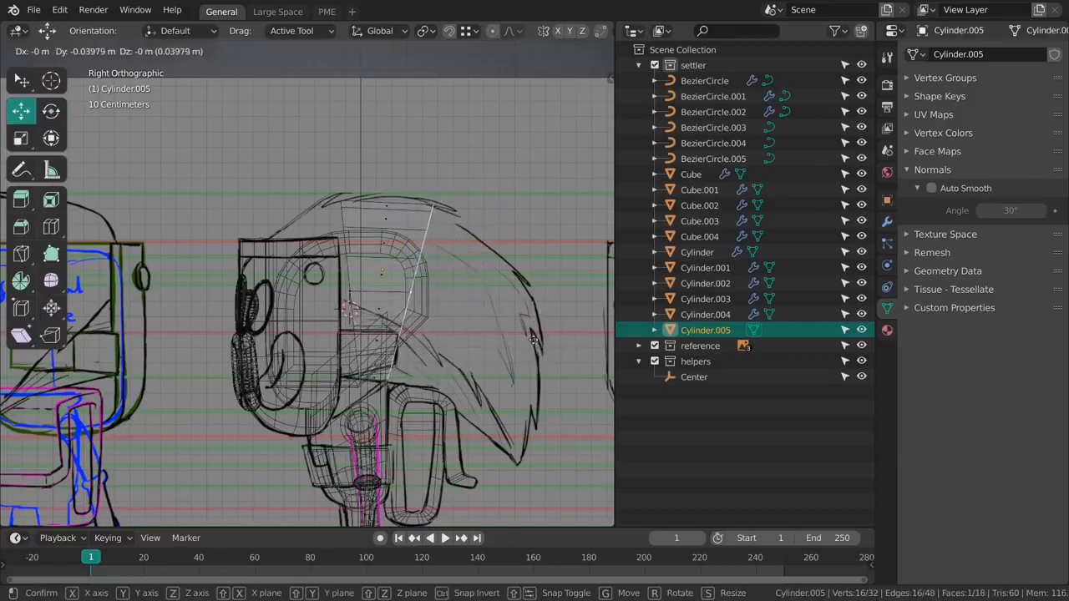
click(533, 339)
key(s)
click(536, 340)
Step: Extrude the front cap face twice towards the face along the sketched hairline and scale the new end
shift+middle_drag(347, 293, 387, 311)
click(373, 289)
shift+middle_drag(387, 311, 394, 284)
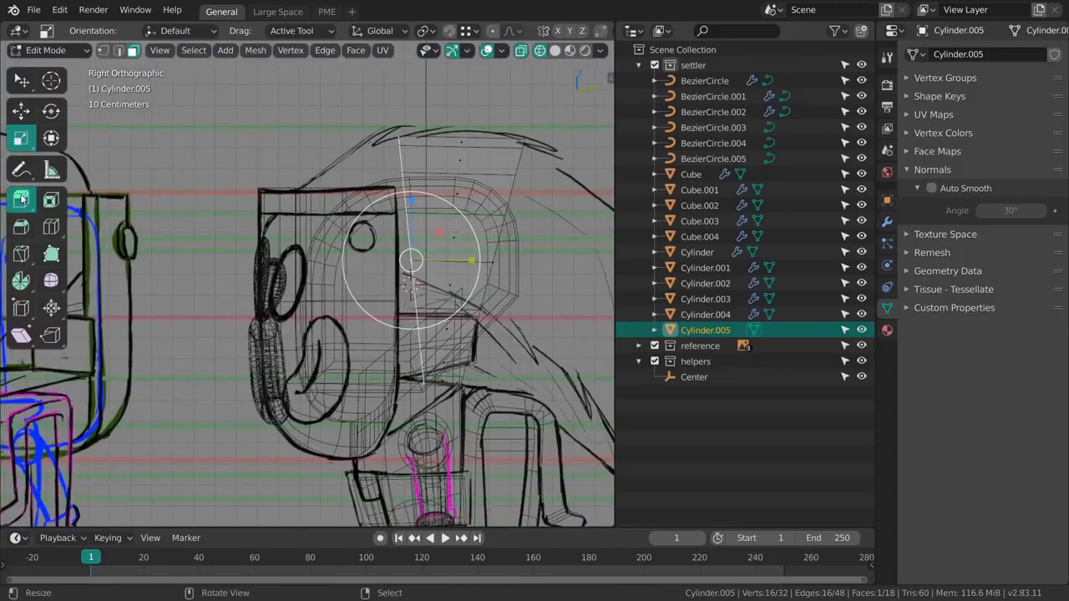
drag(21, 199, 104, 296)
shift+middle_drag(444, 297, 450, 270)
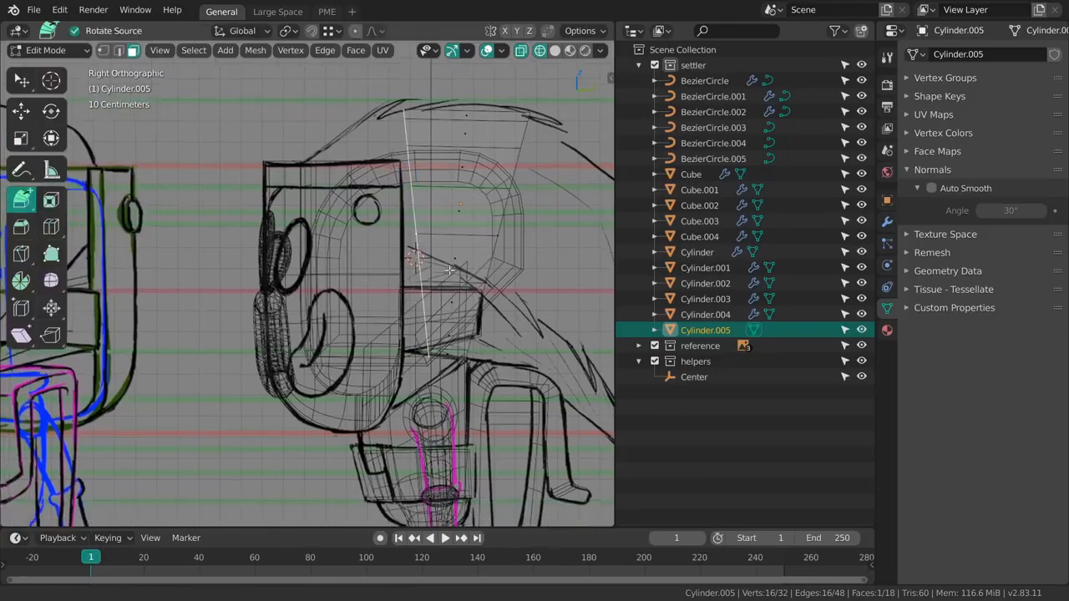
click(363, 261)
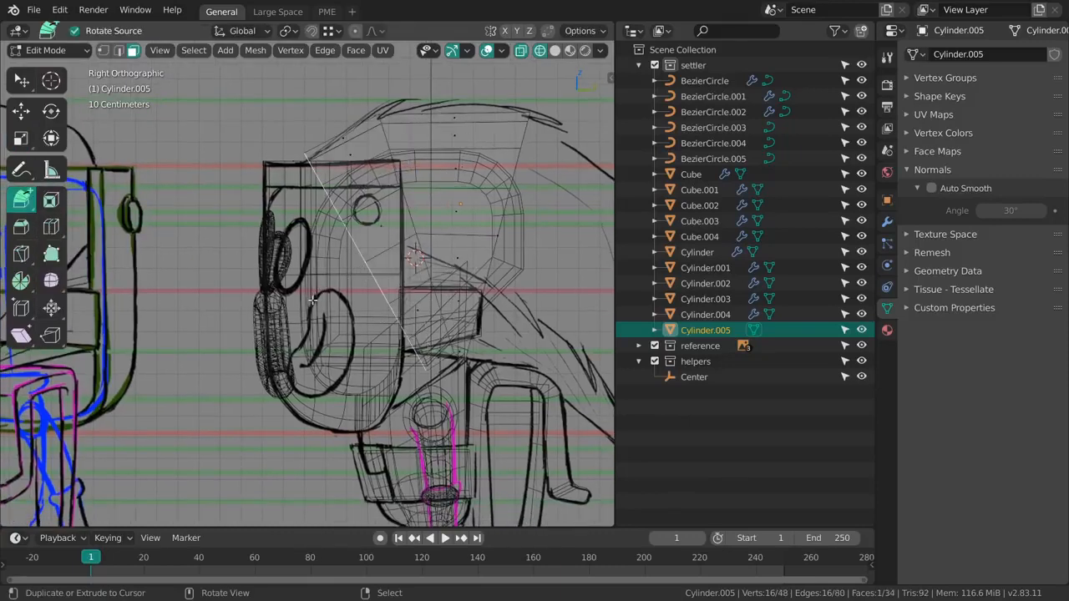
click(358, 350)
key(s)
drag(494, 432, 438, 396)
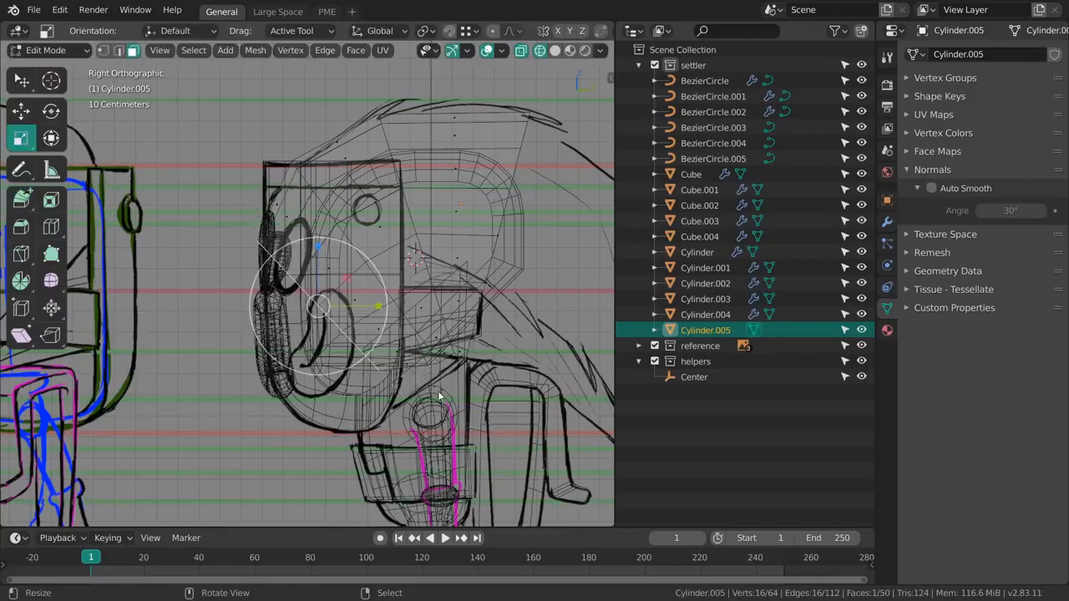
Step: Rescale the middle and front edge loops of the extruded front section to fit around the head
alt+right_click(383, 288)
drag(495, 422, 430, 351)
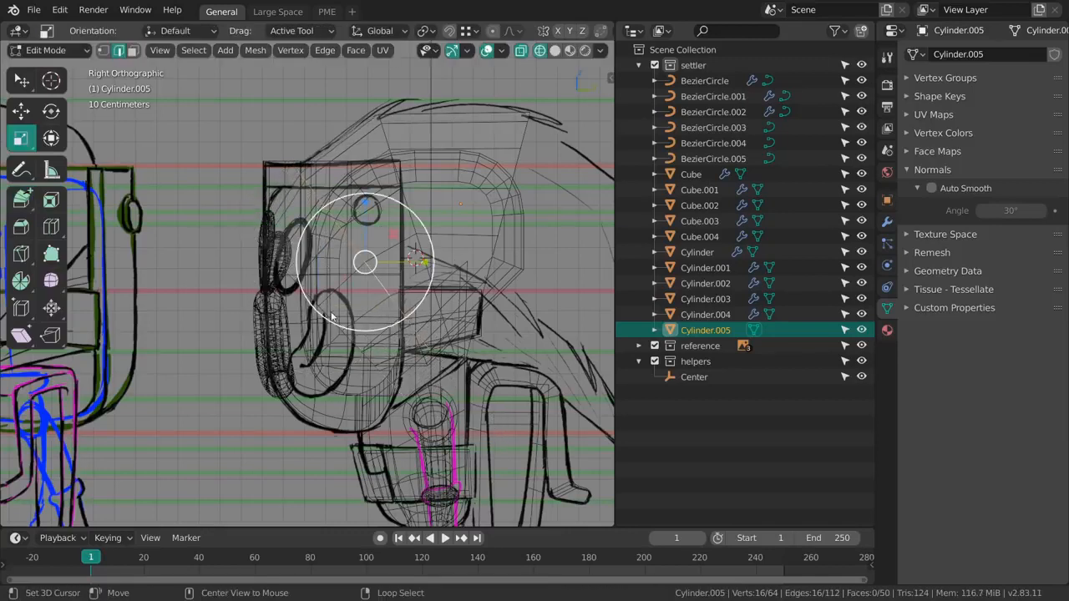
alt+right_click(332, 321)
drag(481, 402, 458, 392)
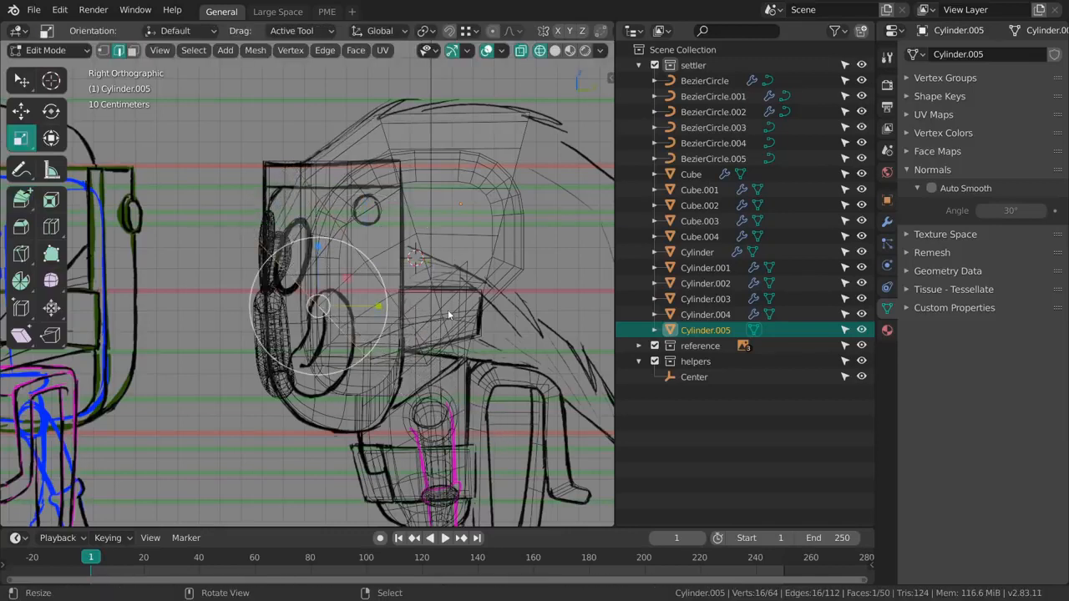
shift+middle_drag(449, 322, 451, 342)
alt+right_click(390, 287)
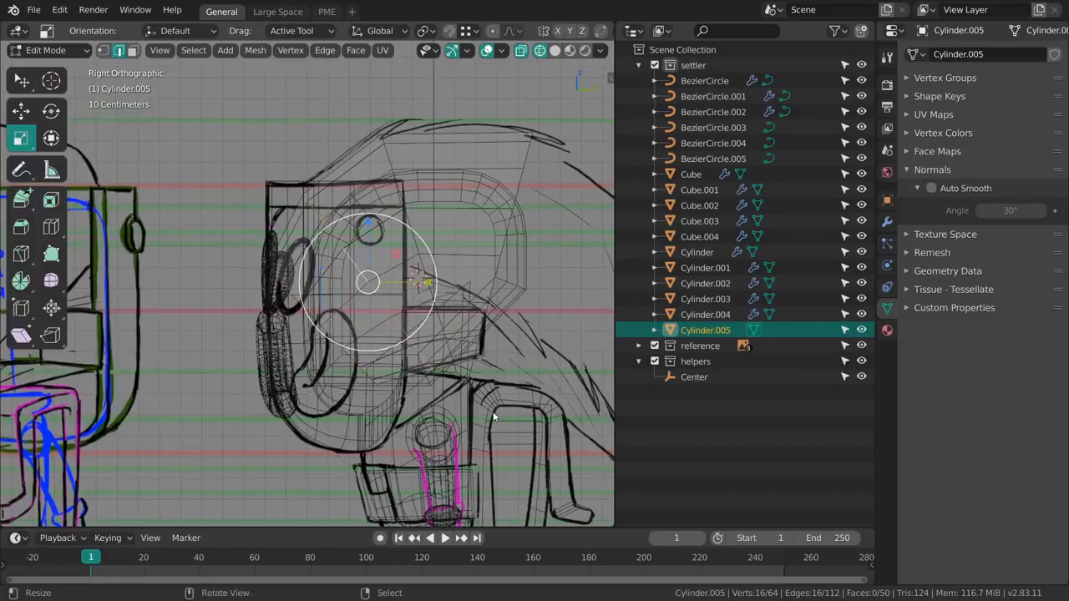
drag(494, 417, 505, 412)
Step: Move the front end of the hair mesh up and slightly back, and adjust its scale
key(g)
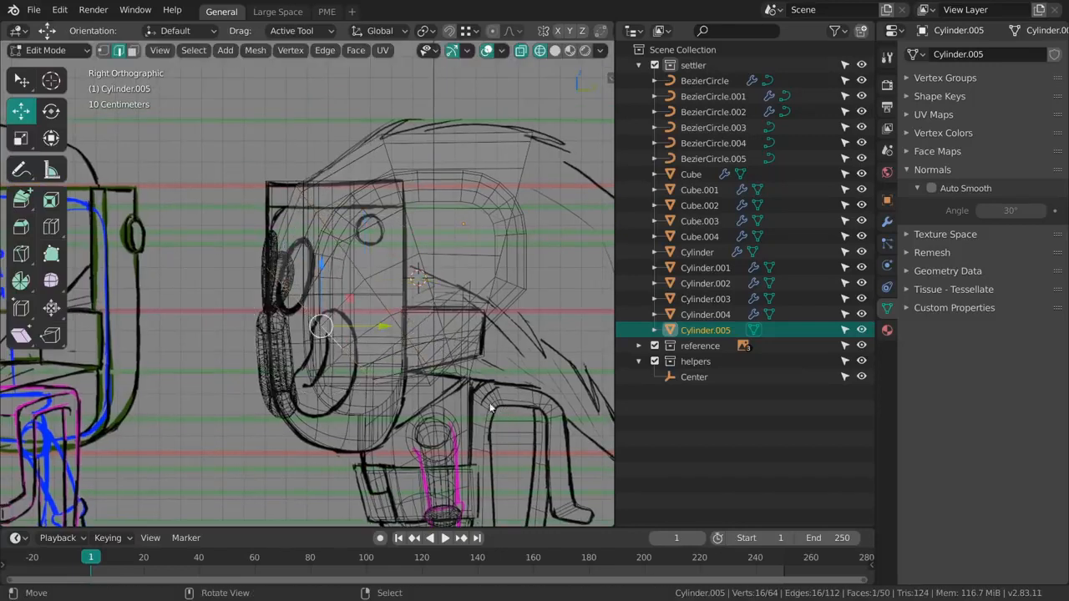
key(s)
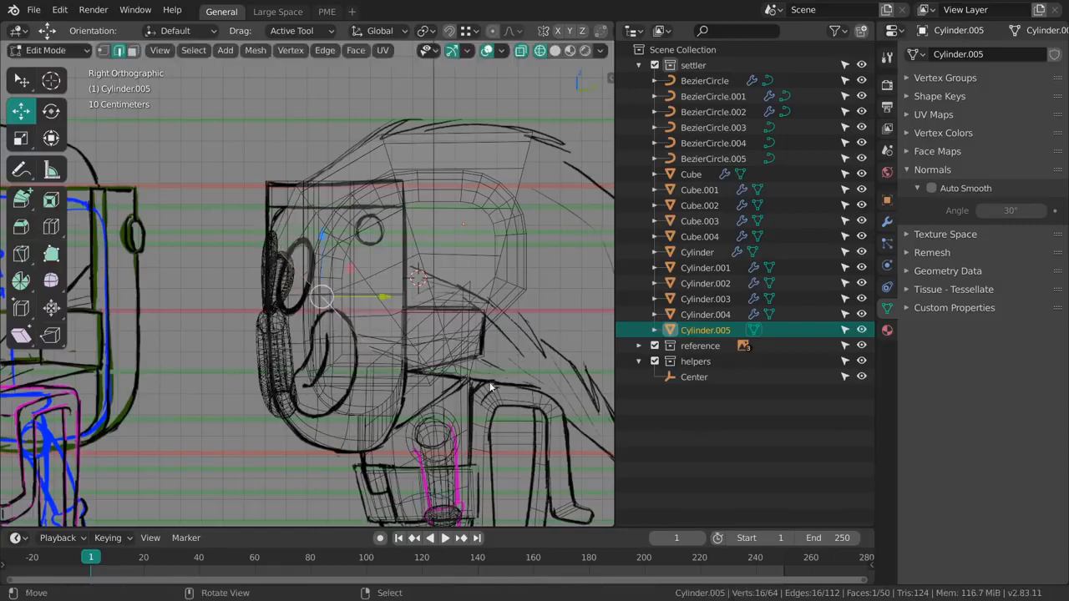
click(519, 391)
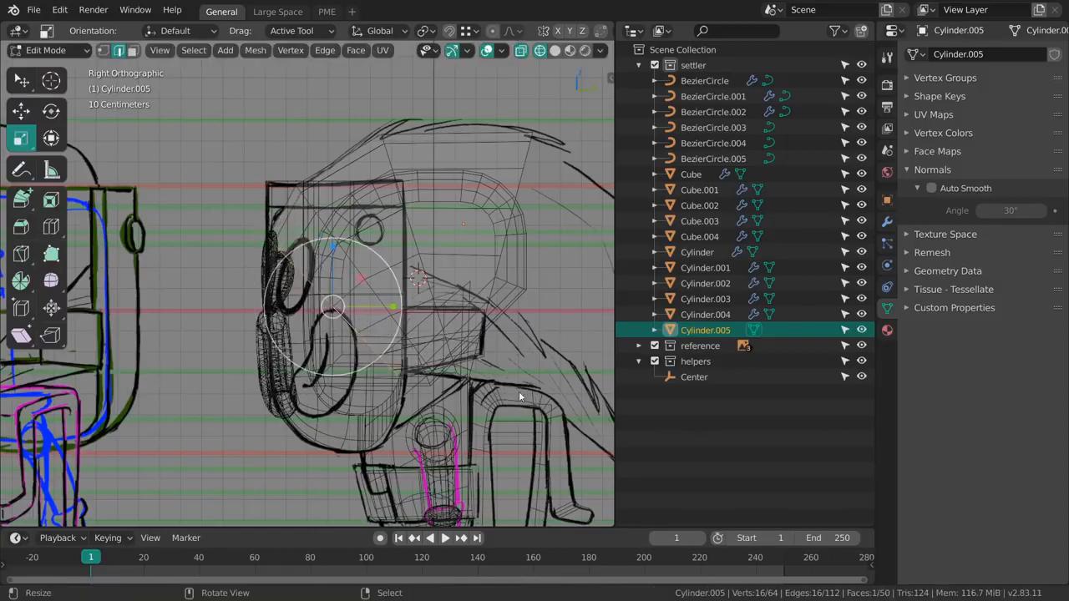
shift+middle_drag(519, 391, 359, 372)
key(g)
click(501, 377)
Step: Extrude the rear cap face by a first segment backwards along the hair sketch, undoing the misplaced segments
key(alt+a)
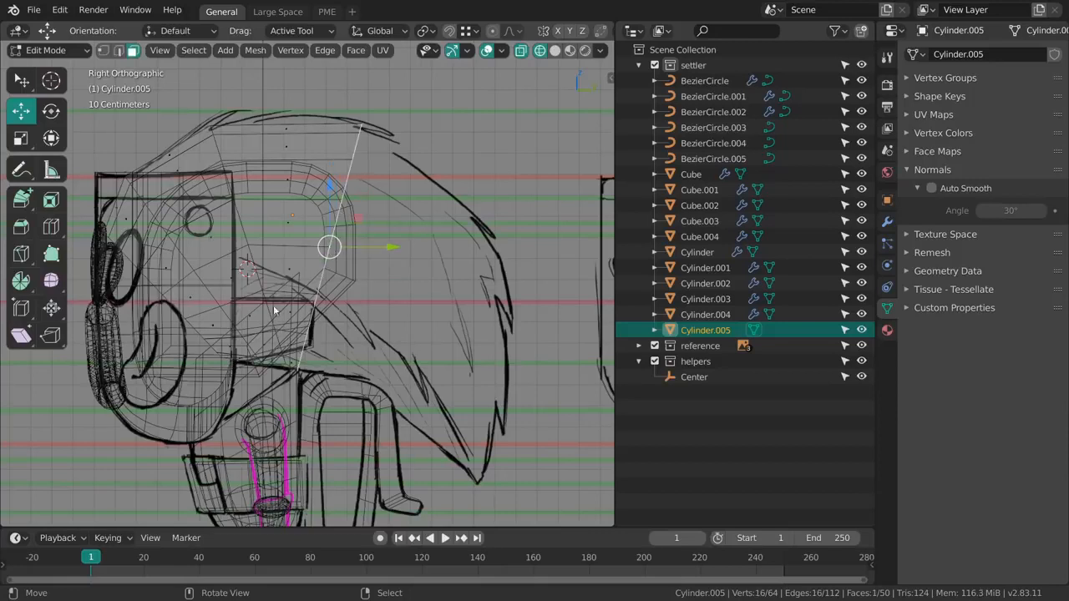
click(30, 210)
shift+middle_drag(392, 291, 379, 259)
click(369, 246)
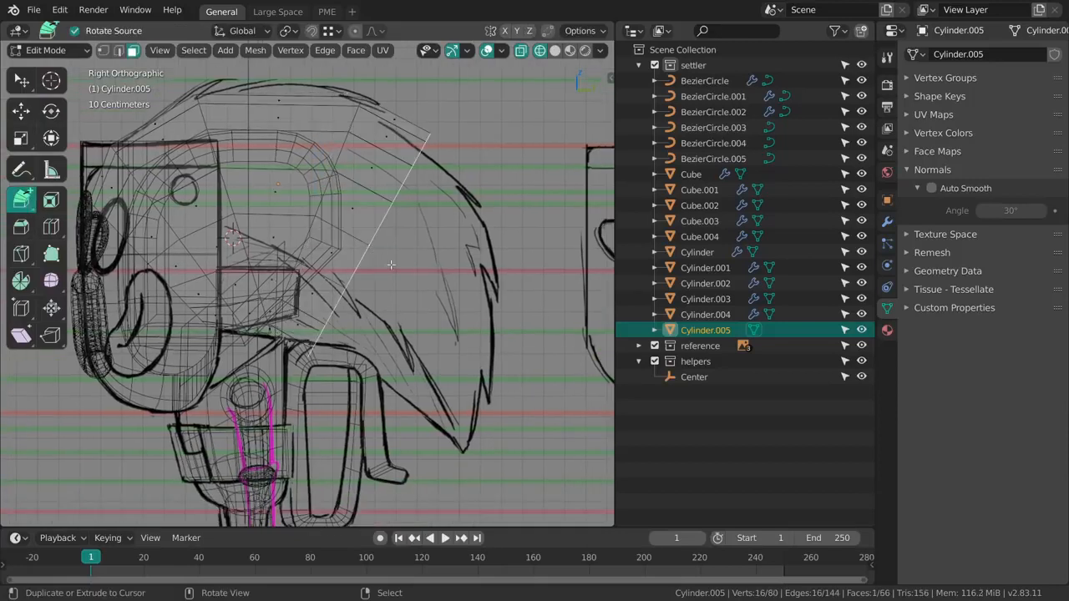
key(ctrl+z)
click(376, 243)
click(423, 279)
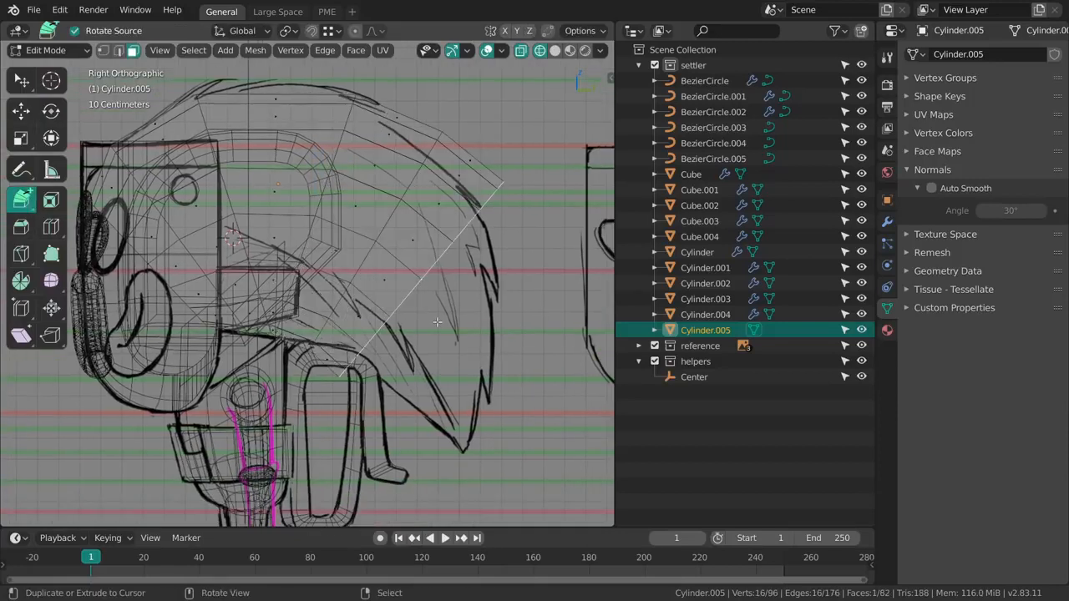
click(440, 323)
key(ctrl+z)
Step: Extrude the rear cap face in further segments curving down to the sketched hair tip
shift+middle_drag(448, 335, 441, 290)
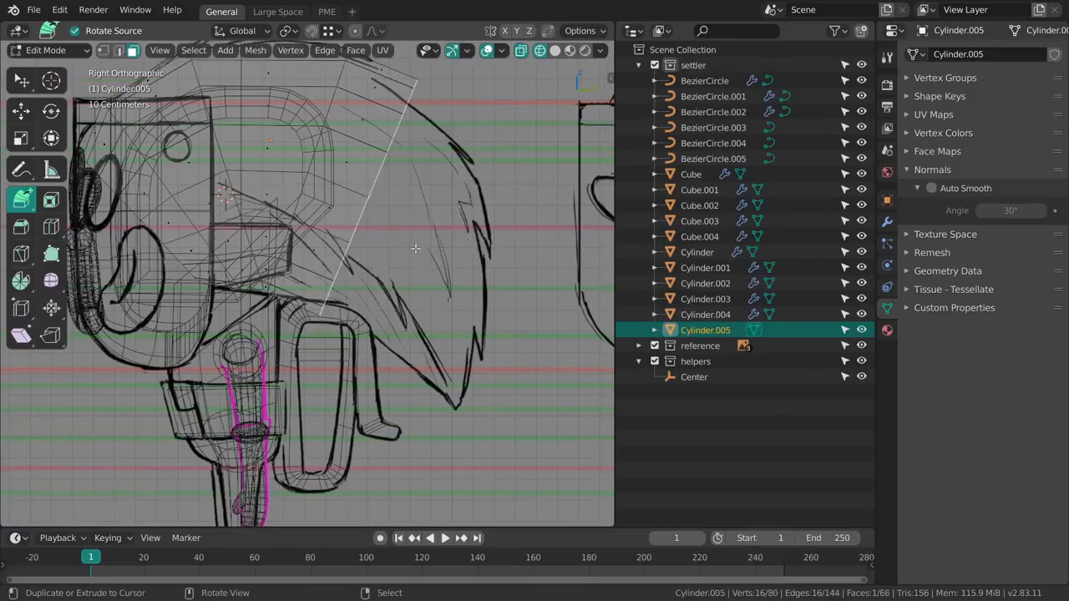
click(441, 310)
click(454, 381)
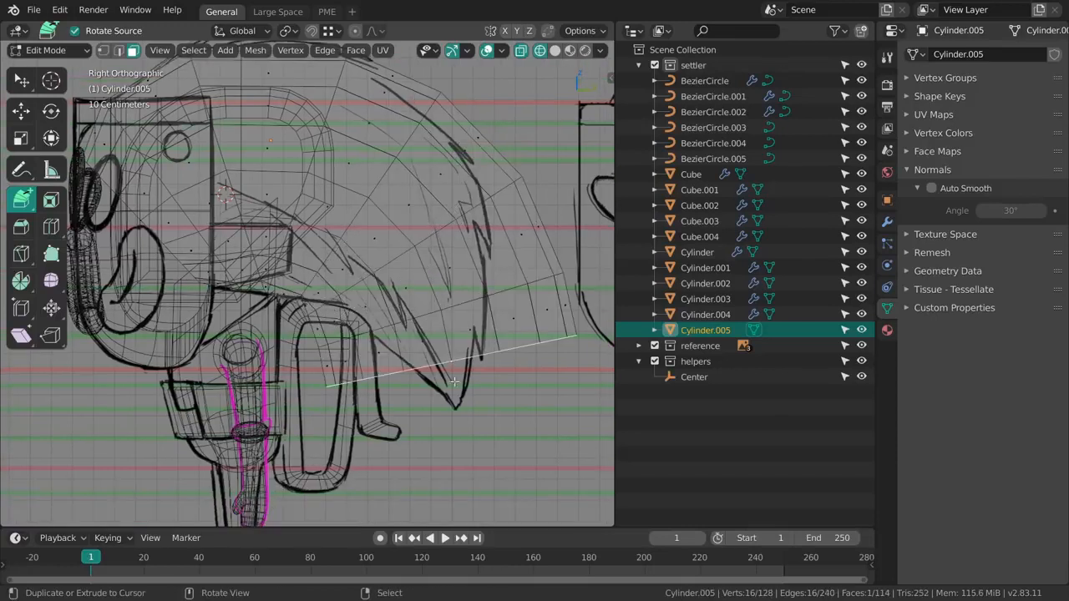
click(456, 408)
Step: Shrink the end face at the hair tip and merge its vertices at center into a single point
shift+middle_drag(456, 408, 409, 364)
key(s)
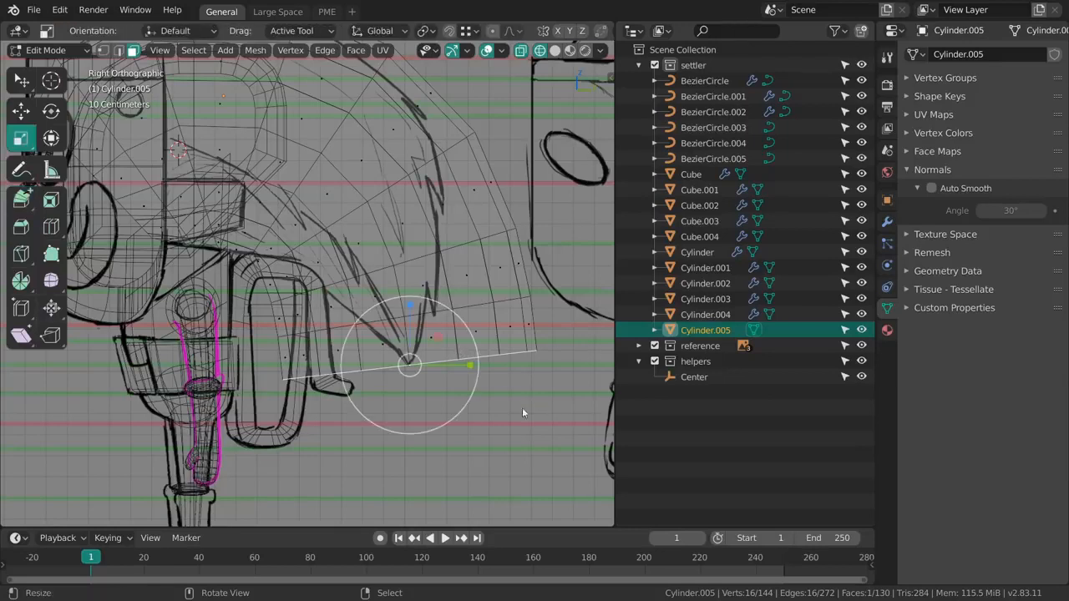
click(415, 376)
key(m)
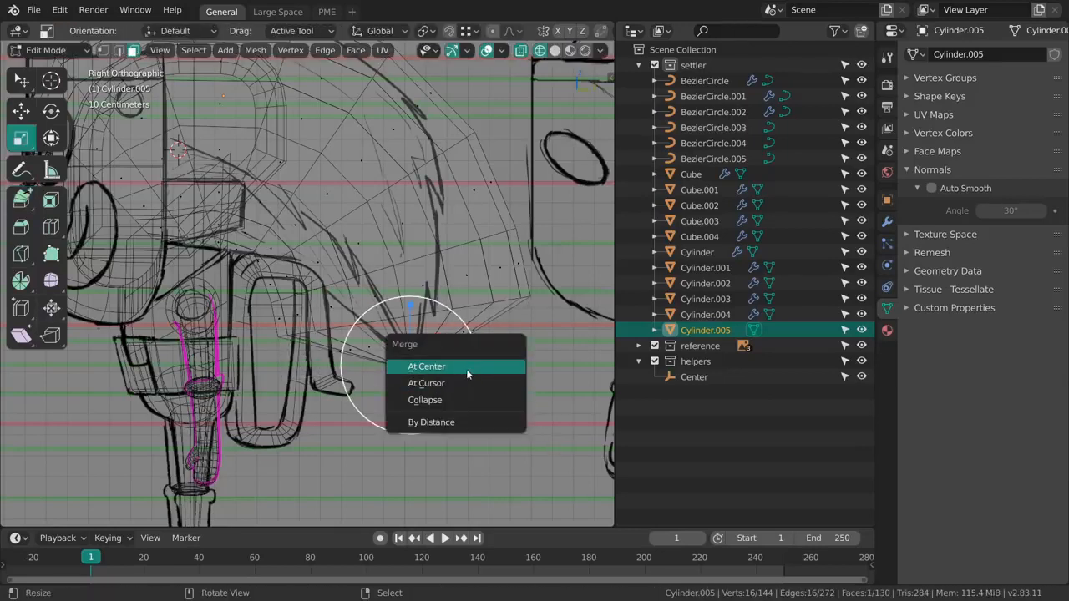
click(466, 374)
Step: Narrow and reposition the edge loop just above the hair tip to follow the sketched point
alt+right_click(424, 316)
key(2)
alt+right_click(430, 319)
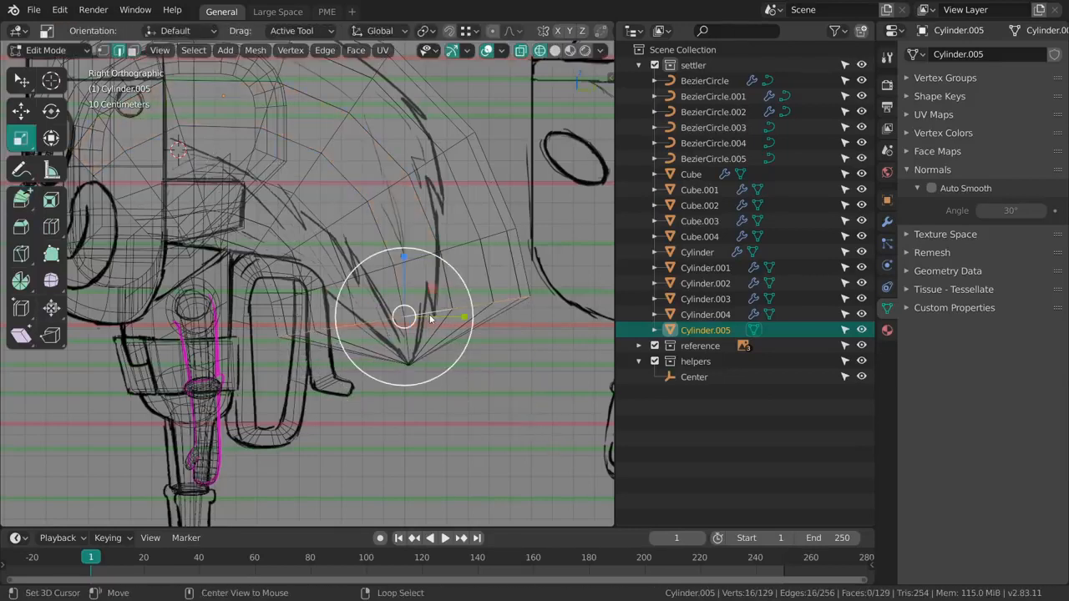
key(g)
Step: Scale, rotate and move the second edge loop above the tip to match the sketched hair outline
click(414, 259)
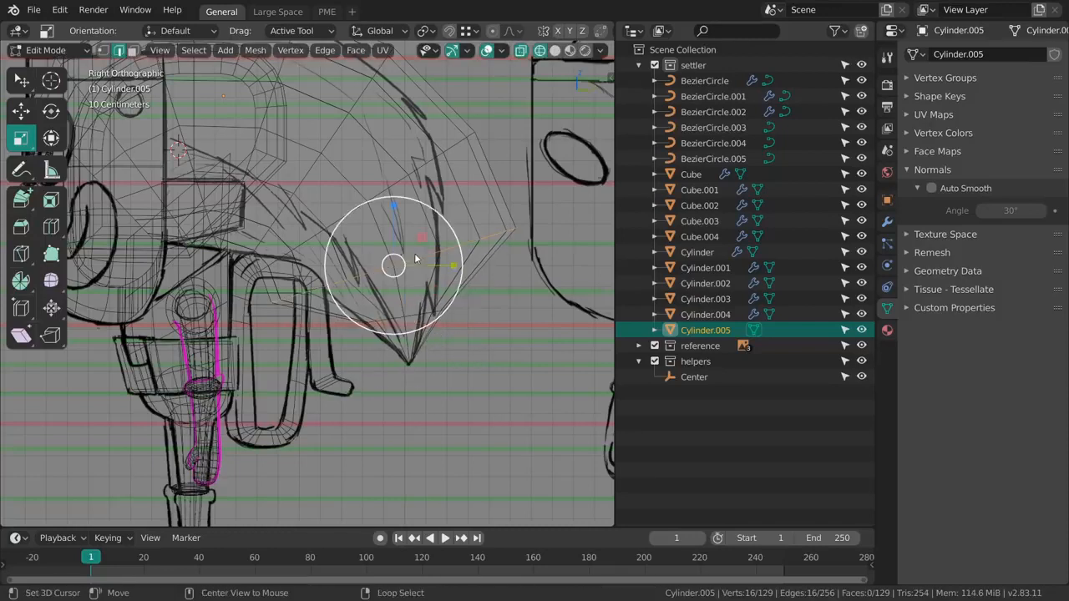
key(s)
click(472, 306)
key(g)
click(505, 299)
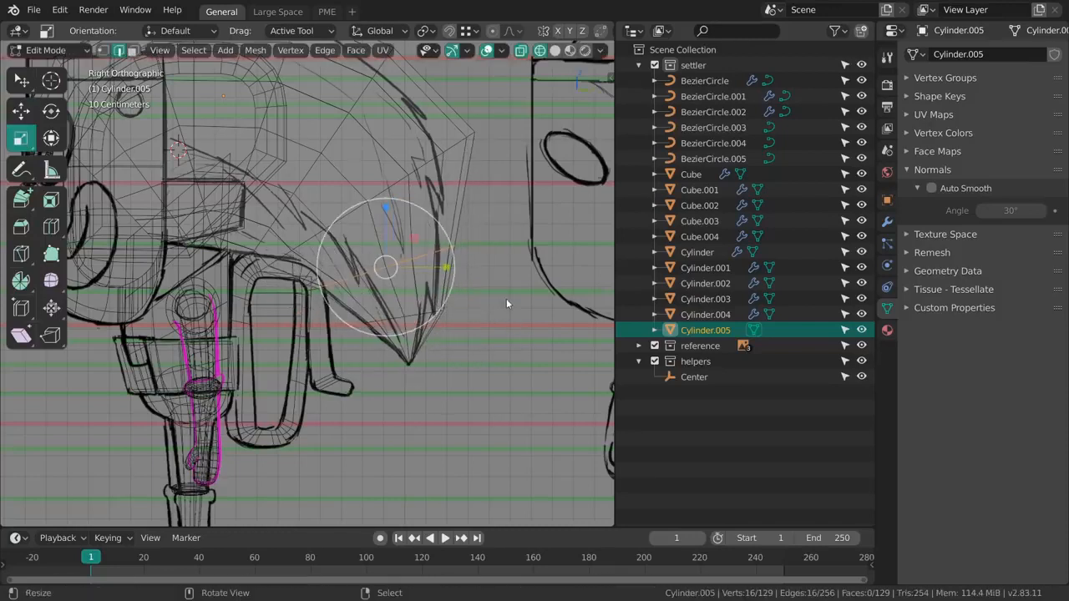
drag(506, 298, 484, 293)
key(r)
drag(499, 292, 502, 275)
key(g)
drag(504, 274, 500, 277)
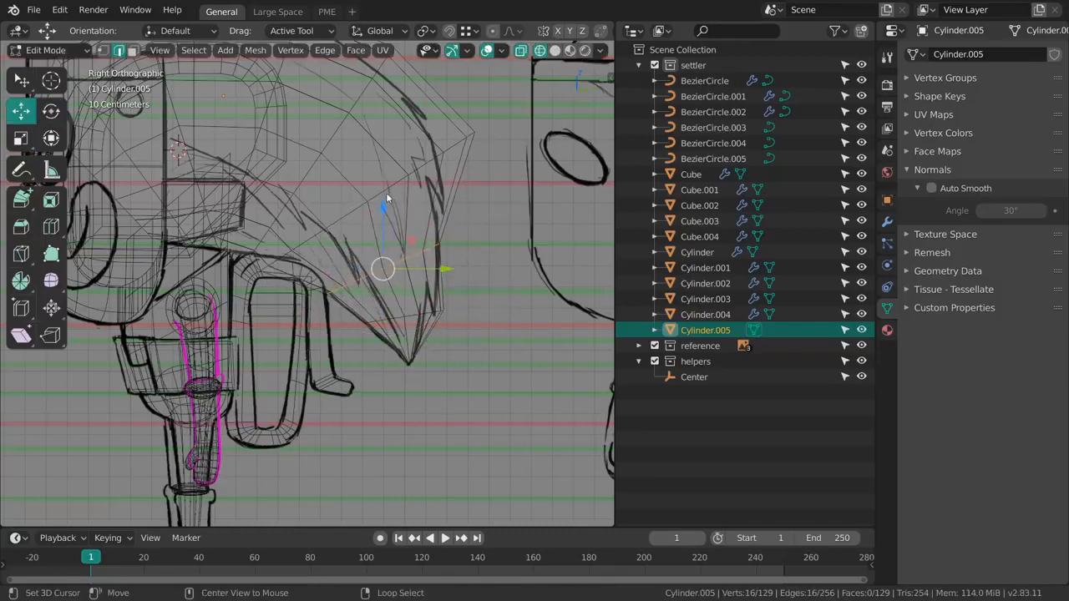
Step: Scale, rotate and move the third edge loop above the tip onto the sketch's rear curve
alt+right_click(386, 193)
shift+middle_drag(478, 241, 503, 306)
key(s)
drag(544, 309, 517, 304)
key(g)
mouse_move(534, 295)
mouse_down()
mouse_move(520, 290)
mouse_move(535, 297)
mouse_up()
key(s)
key(r)
drag(533, 296, 532, 276)
key(g)
drag(534, 279, 541, 274)
key(s)
key(g)
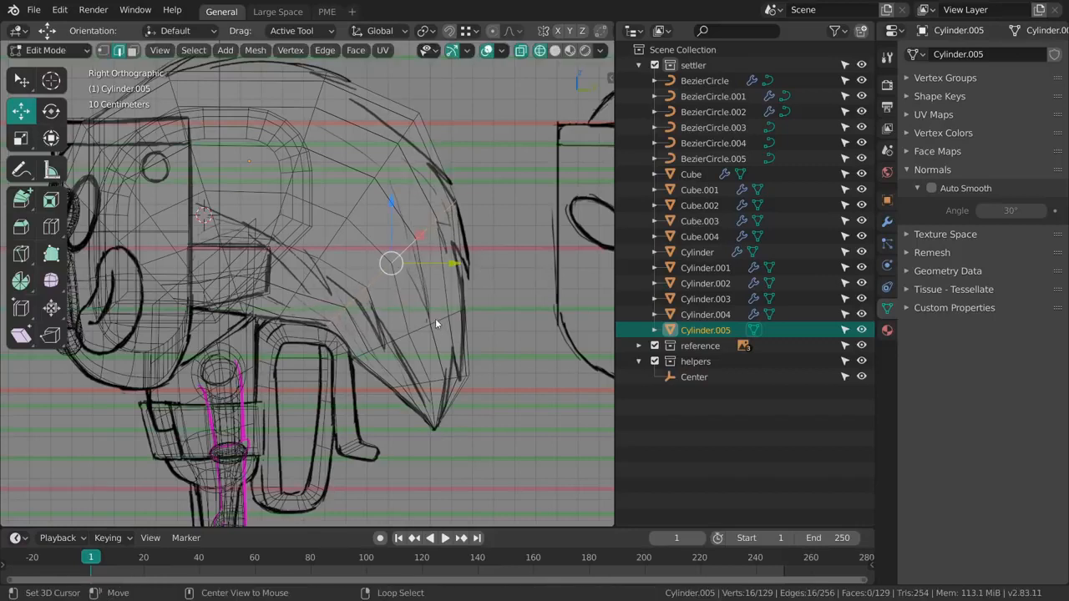
Step: Refine the rotation, size and position of the lower rear edge loop against the hair sketch
key(r)
drag(514, 342, 540, 321)
key(g)
key(s)
key(g)
click(539, 320)
Step: Scale down and reposition the edge loop just behind the head to follow the sketch's upper curve
alt+right_click(349, 205)
key(s)
drag(543, 254, 517, 254)
key(g)
key(s)
drag(520, 244, 525, 247)
key(g)
drag(375, 243, 373, 240)
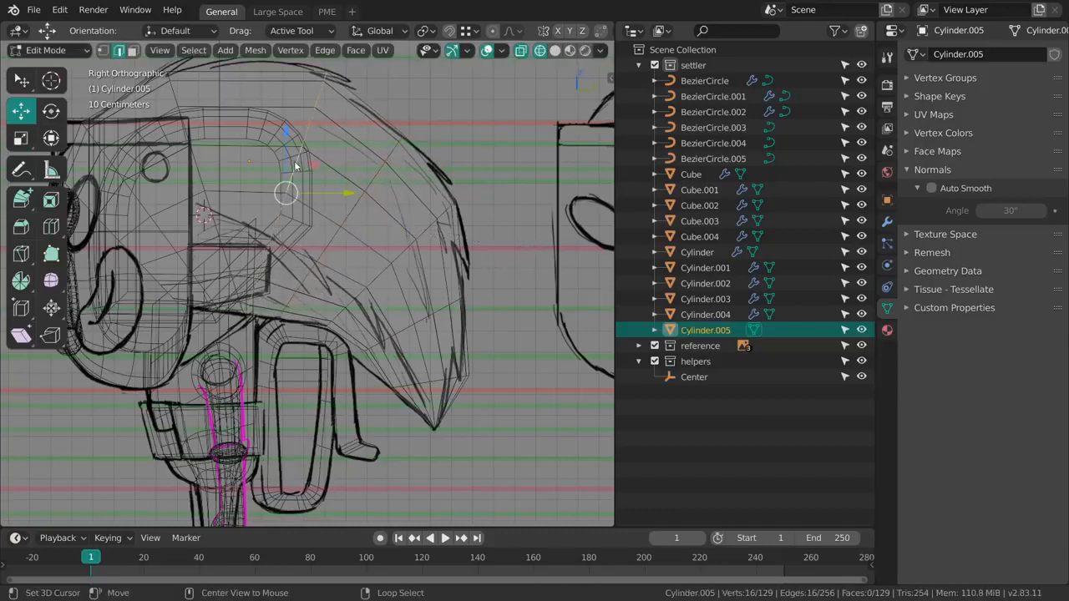
Step: Adjust the scale and tilt of the two edge loops that wrap over the back of the head
shift+middle_drag(432, 238, 481, 253)
key(s)
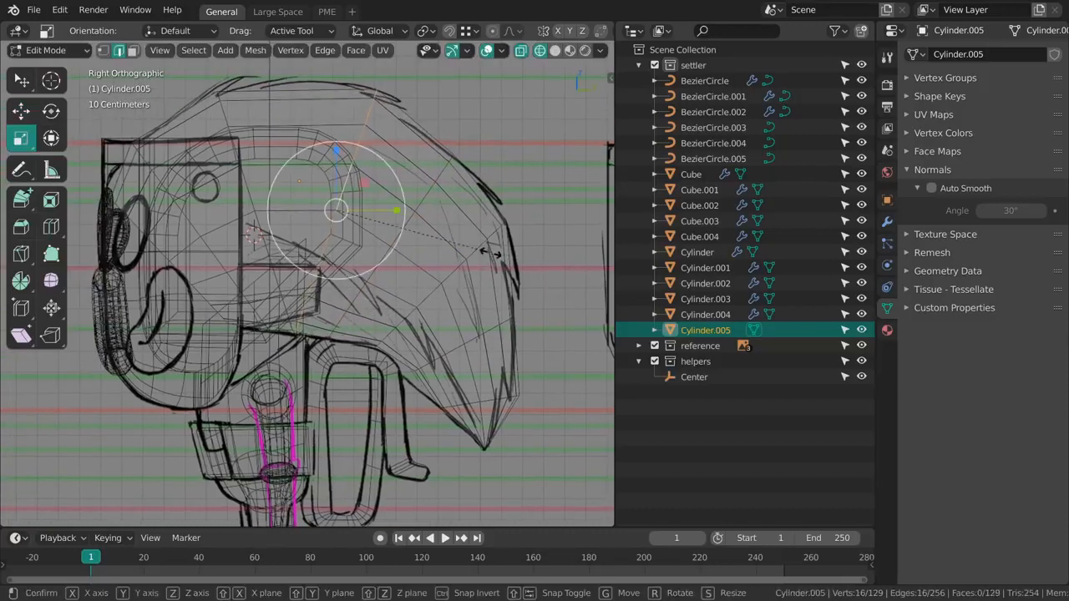
alt+right_click(261, 224)
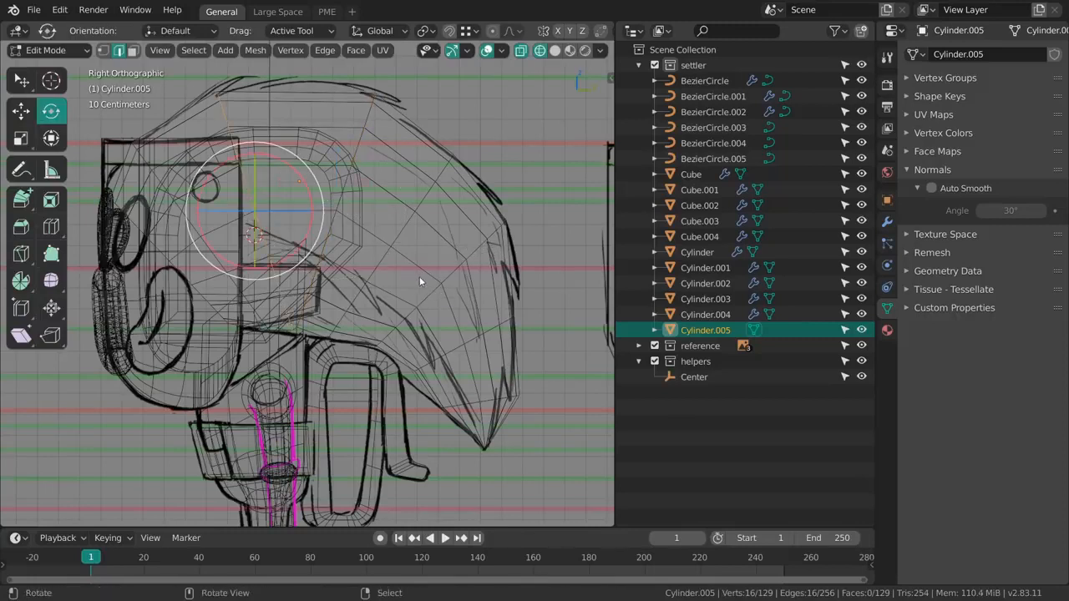
key(s)
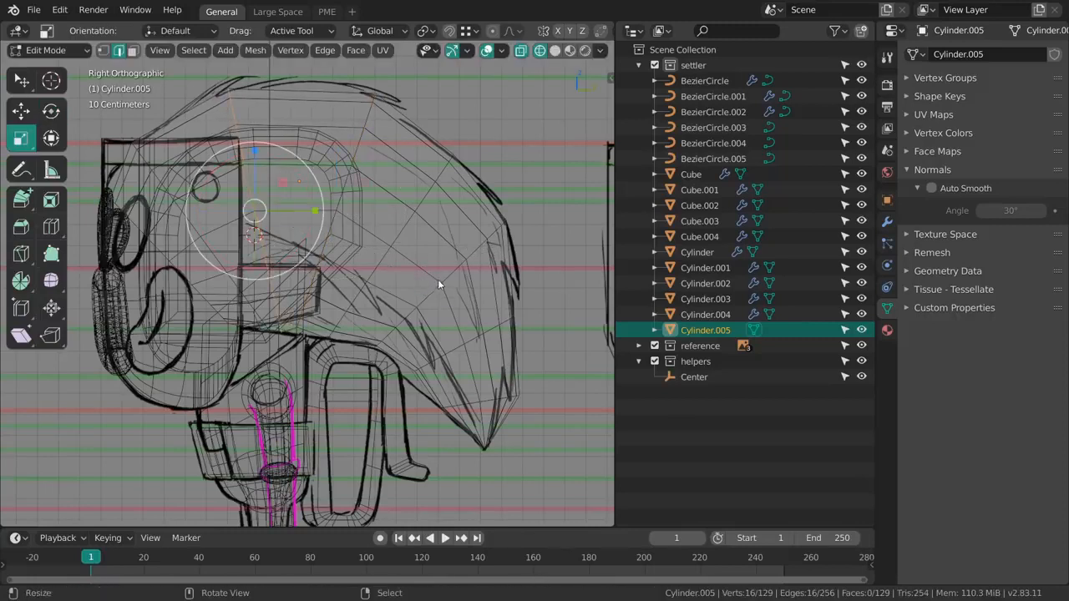
Step: Refine the size and position of the rear head edge loop and move the adjacent loop behind it
alt+right_click(329, 223)
drag(442, 278, 446, 278)
key(g)
key(s)
drag(445, 276, 492, 289)
alt+right_click(385, 232)
key(g)
key(alt+a)
Step: Scale the edge loop nearest the hair tip along the global X axis to about 0.64, narrowing it
mouse_move(492, 289)
ctrl+middle_down()
mouse_move(440, 275)
mouse_move(512, 294)
ctrl+middle_up()
key(shift+z)
mouse_move(447, 274)
middle_down()
mouse_move(345, 331)
mouse_move(446, 338)
middle_up()
scroll(345, 331, up, 3)
alt+click(340, 343)
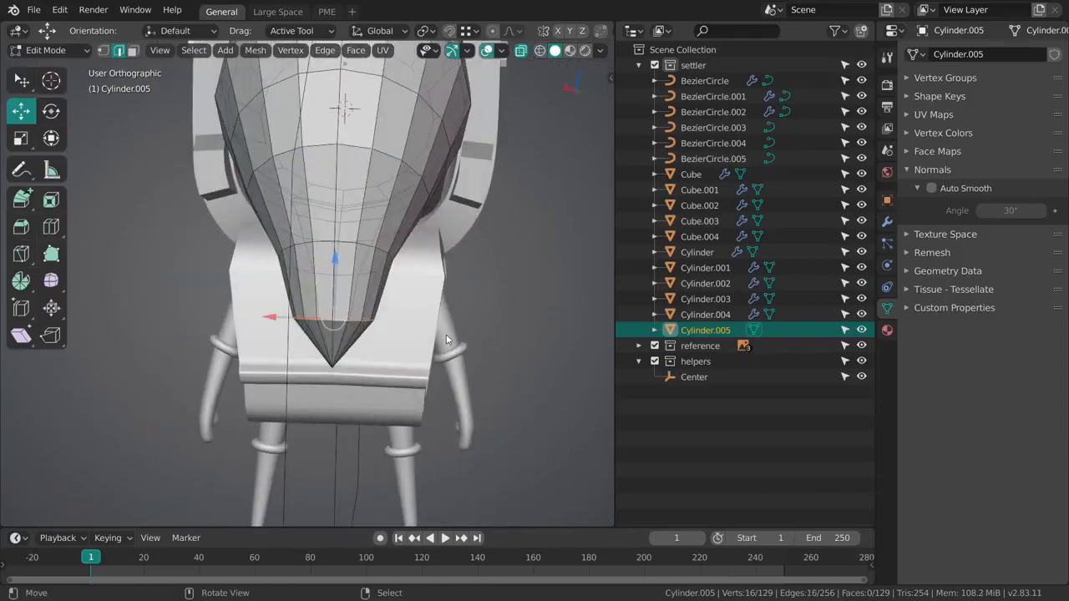
drag(274, 317, 296, 315)
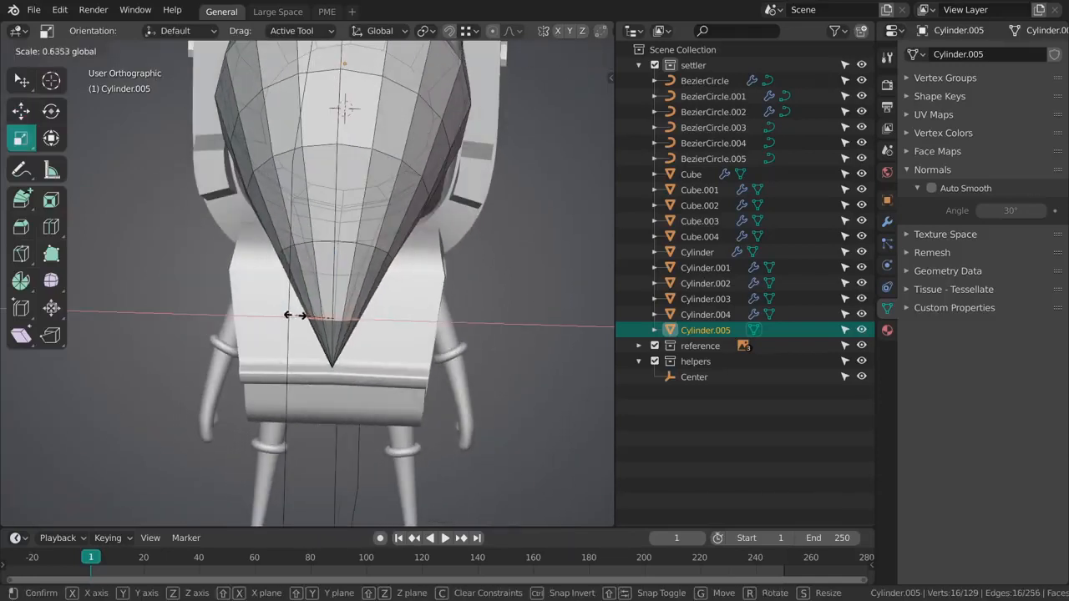
shift+middle_drag(302, 275, 334, 326)
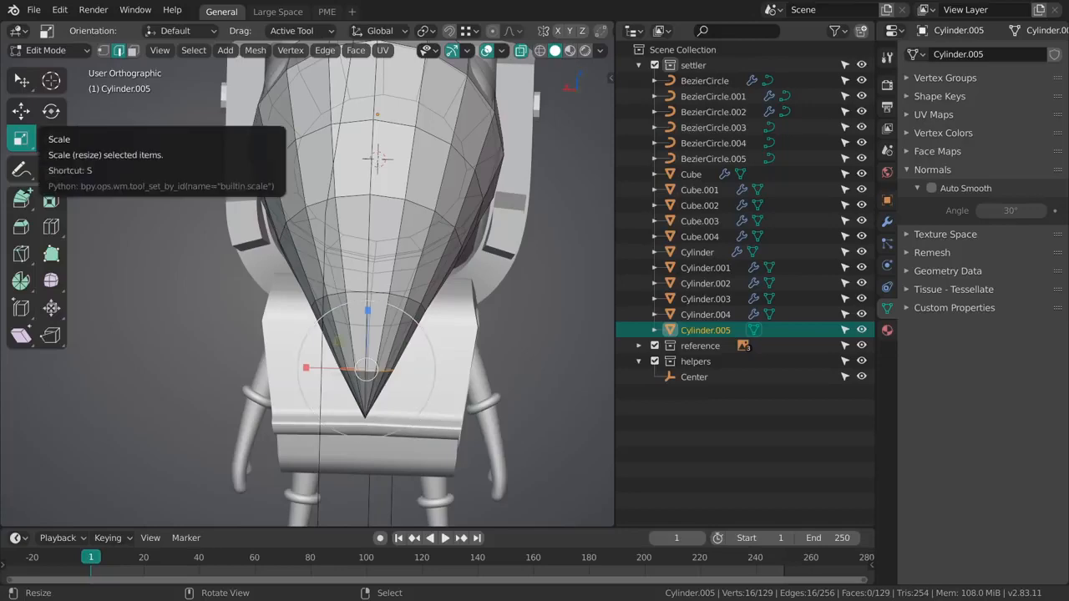
Step: Check the character reference and try to move the hair tip vertex sideways onto the outer end of the back sketch's magenta line
right_drag(0, 368, 428, 191)
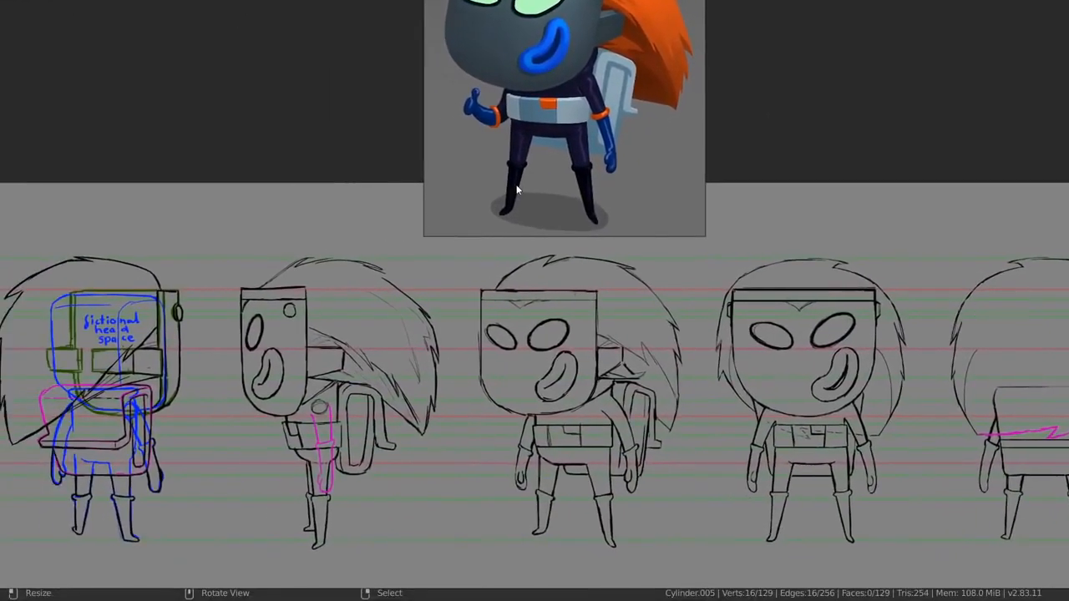
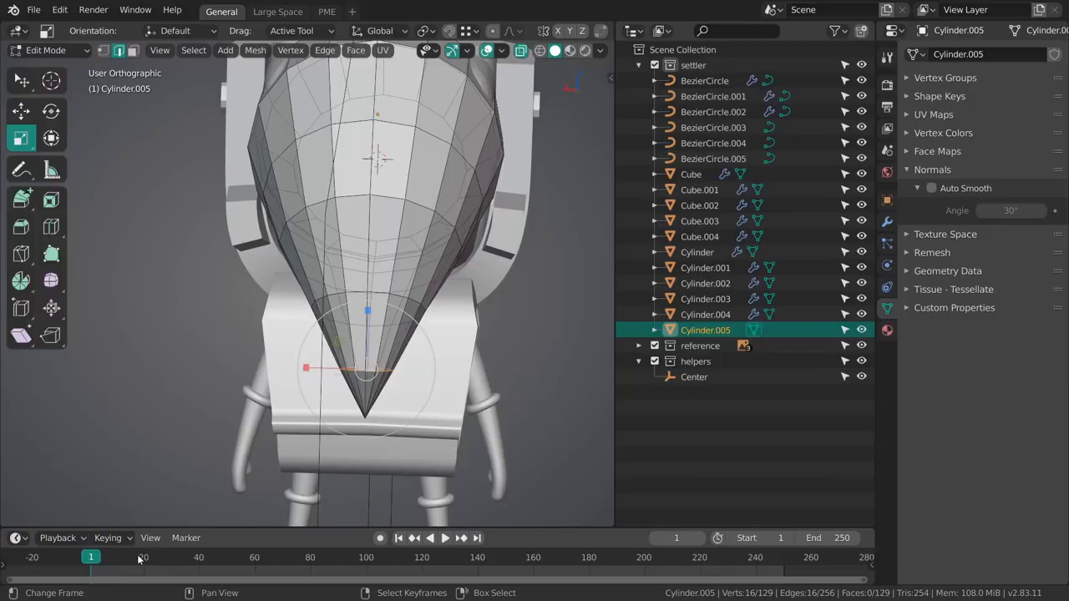
middle_drag(468, 334, 415, 286)
key(ctrl+KP_1)
scroll(393, 351, down, 2)
mouse_move(385, 359)
shift+middle_down()
mouse_move(401, 328)
mouse_move(389, 344)
shift+middle_up()
key(shift+z)
key(alt+a)
scroll(401, 350, up, 1)
key(1)
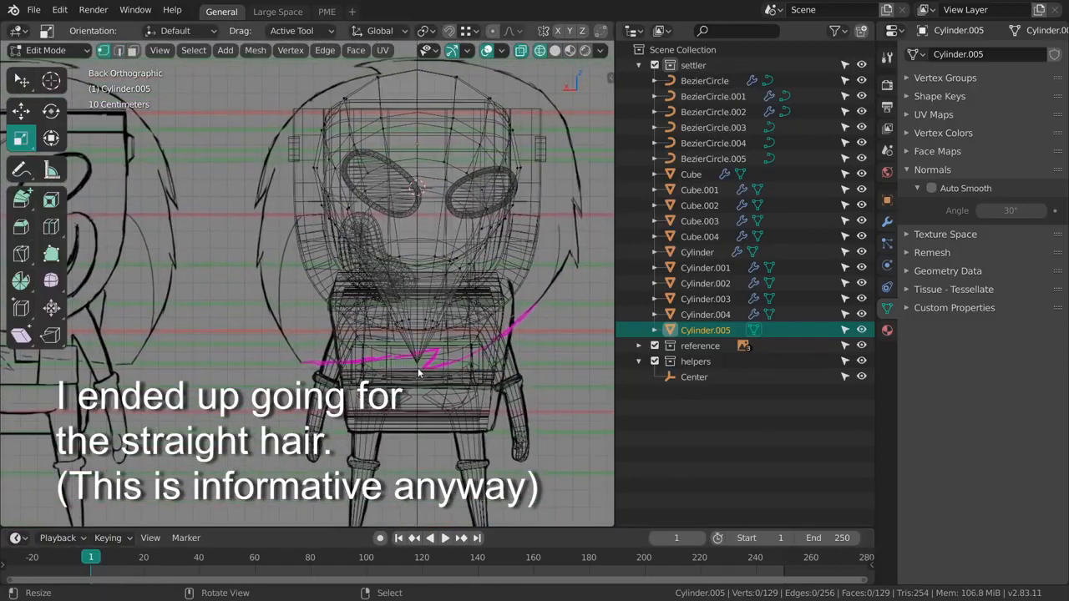
right_click(419, 372)
key(shift+space)
key(g)
drag(386, 364, 269, 366)
Step: Try to move, rotate and scale the edge loop nearest the hair tip so it follows the offset tip in the back view
alt+right_click(415, 324)
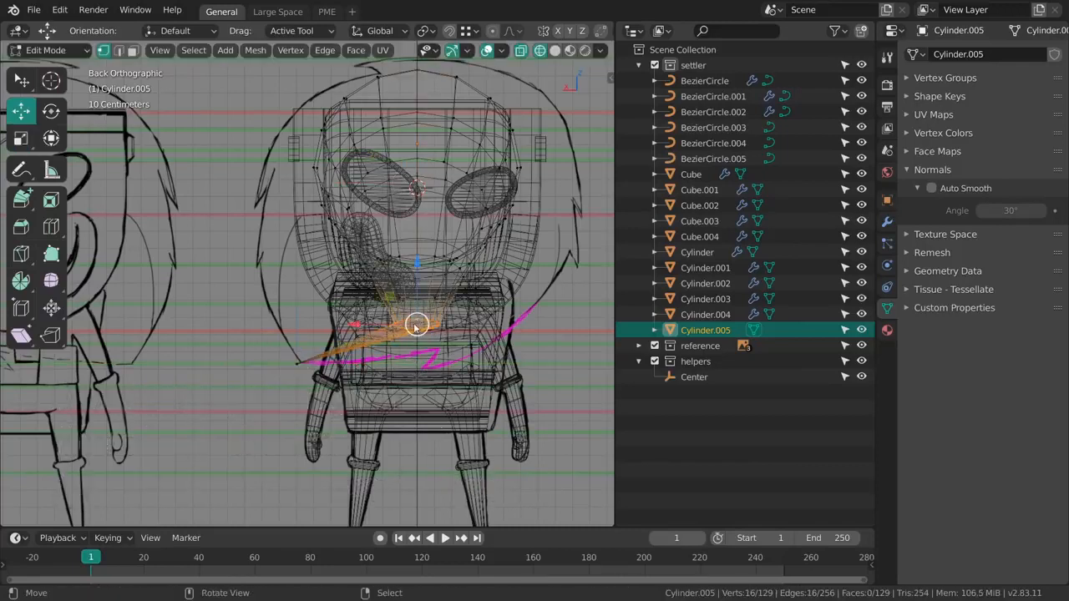
drag(374, 325, 402, 334)
key(shift+space)
key(s)
key(shift+space)
key(r)
key(shift+space)
key(s)
key(shift+space)
key(g)
drag(401, 334, 399, 344)
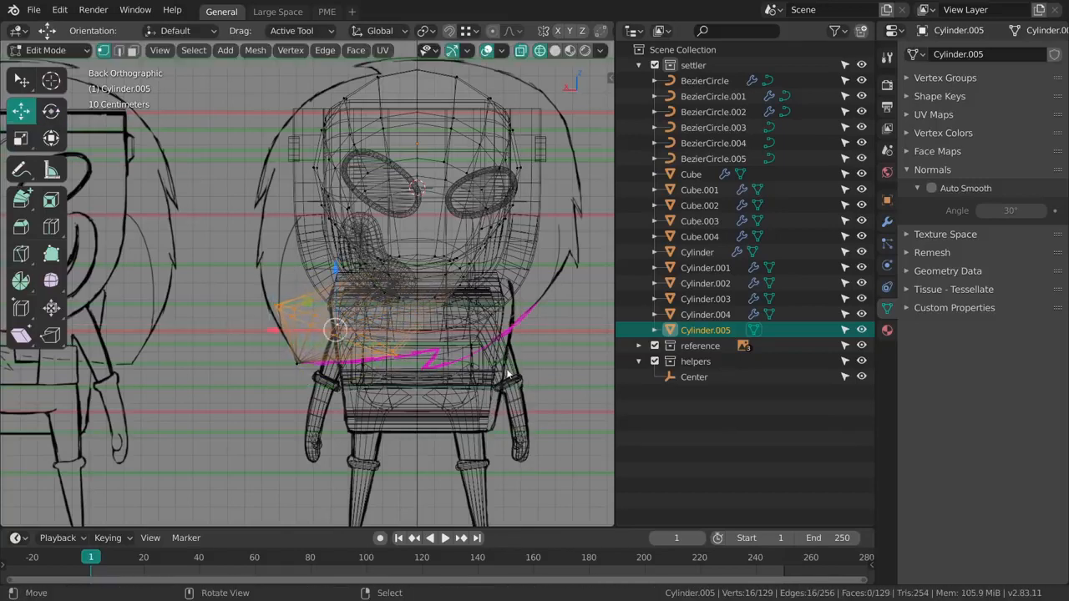
alt+click(415, 260)
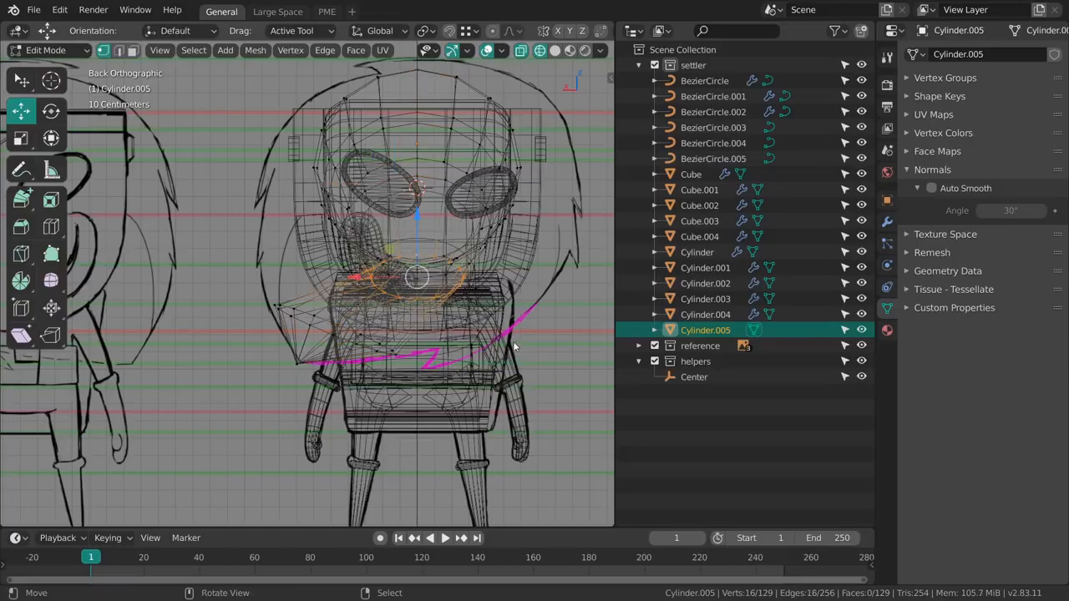
Step: Undo the sideways edits to the edge loop and hair tip
key(ctrl+z)
key(ctrl+z)
key(ctrl+z)
key(ctrl+z)
key(ctrl+z)
key(ctrl+z)
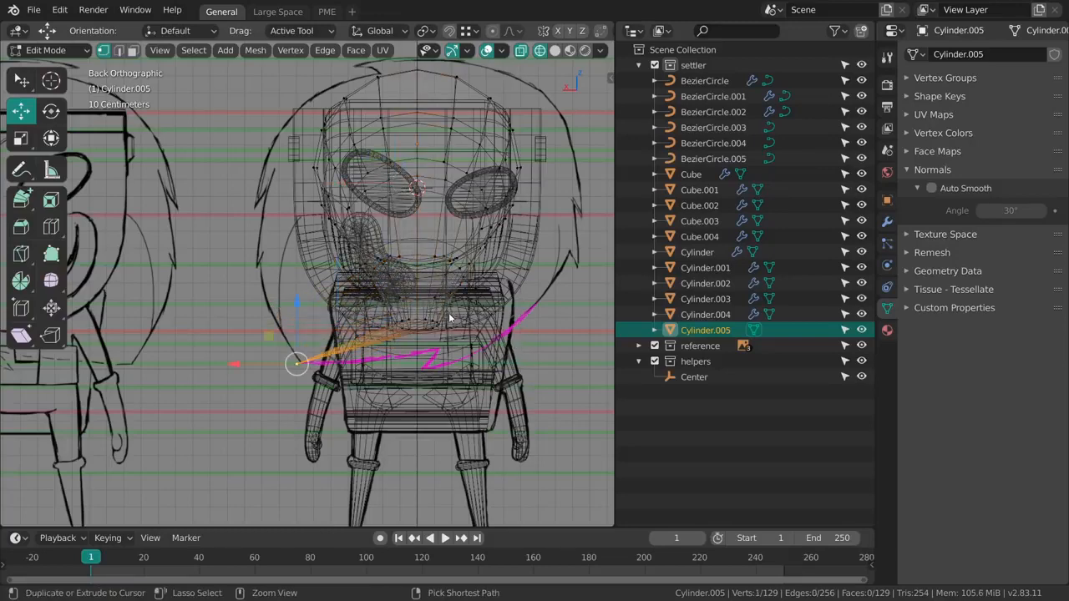
Step: Select the entire hair mesh in solid view, then deselect its front rings so only the rear tapering section stays selected
key(shift+z)
middle_drag(448, 313, 373, 370)
key(a)
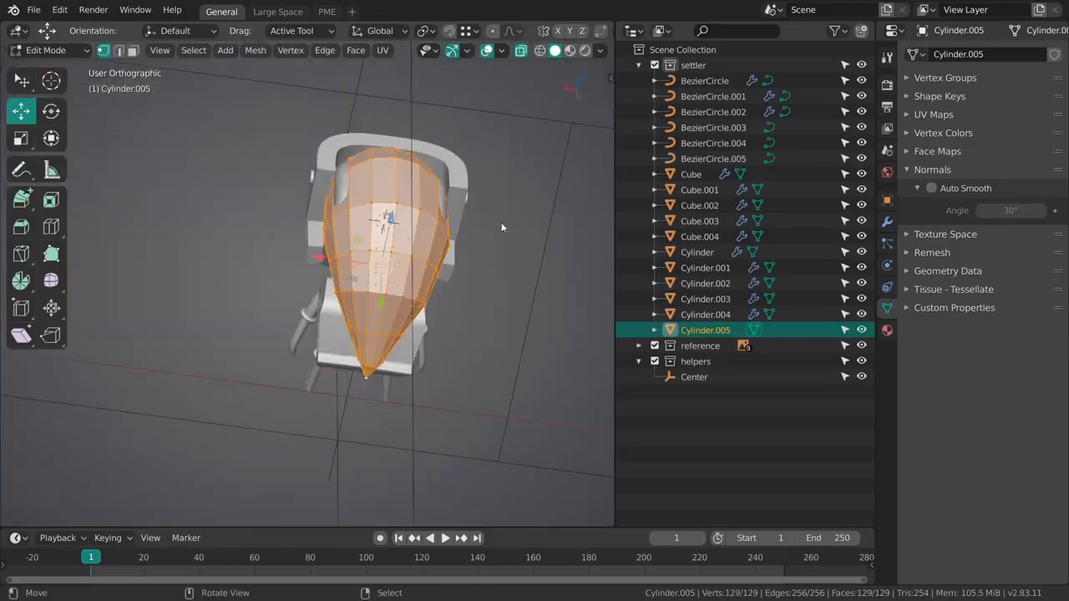
middle_drag(501, 227, 480, 353)
middle_drag(417, 178, 455, 219)
alt+shift+click(451, 217)
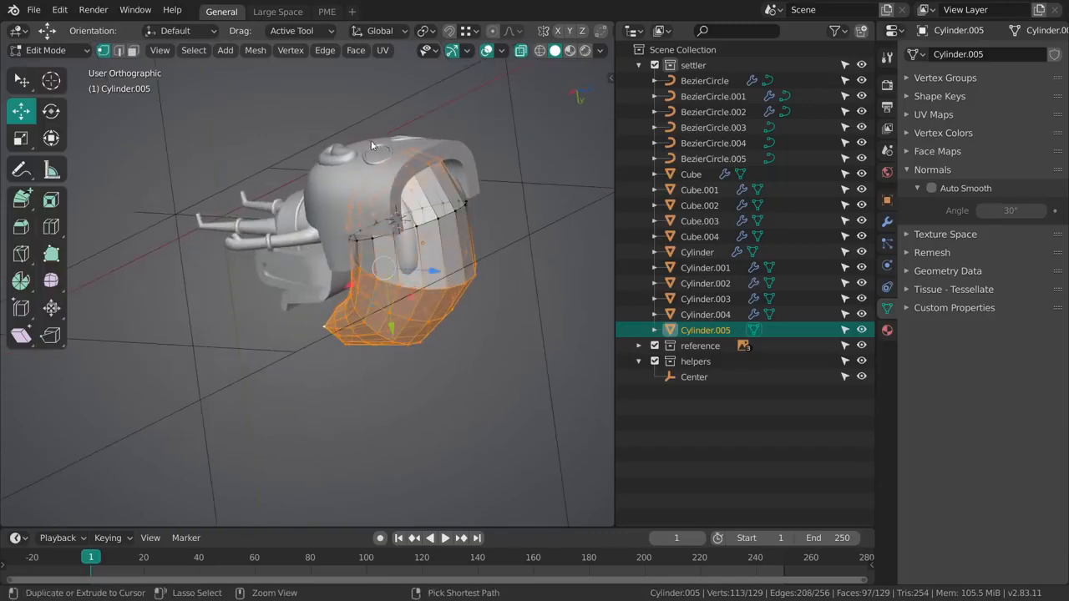
mouse_move(308, 225)
ctrl+shift+mouse_down()
mouse_move(420, 220)
mouse_move(440, 130)
ctrl+shift+mouse_up()
Step: Bend the selected rear hair section toward the character's left side in two passes, viewed from above and behind
mouse_move(441, 130)
middle_down()
mouse_move(365, 237)
mouse_move(358, 224)
mouse_move(392, 265)
mouse_move(388, 179)
middle_up()
key(KP_7)
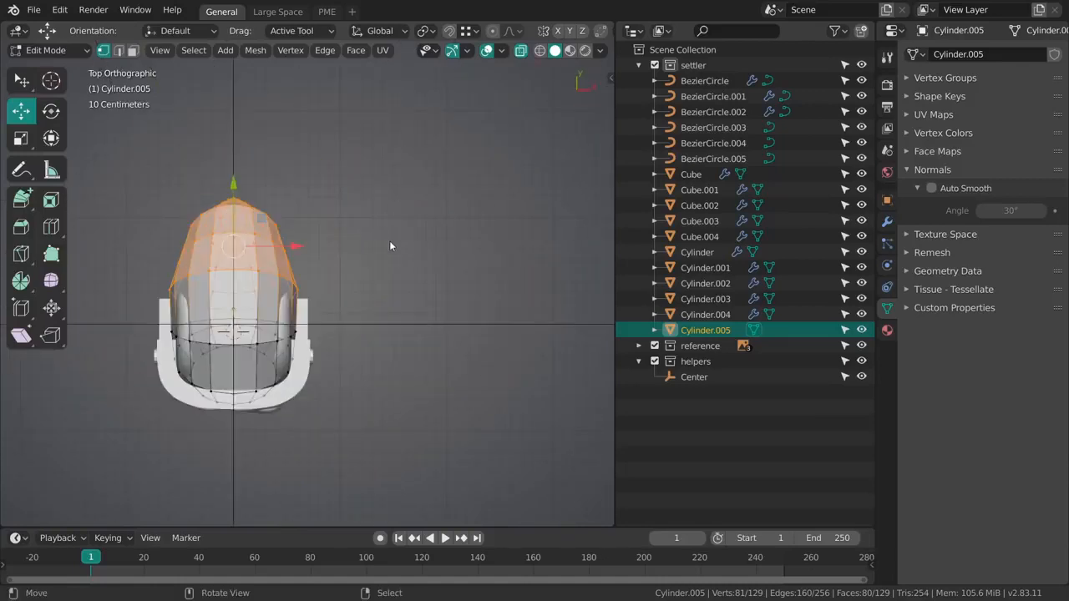
alt+middle_drag(442, 321, 365, 276)
middle_drag(360, 400, 396, 333)
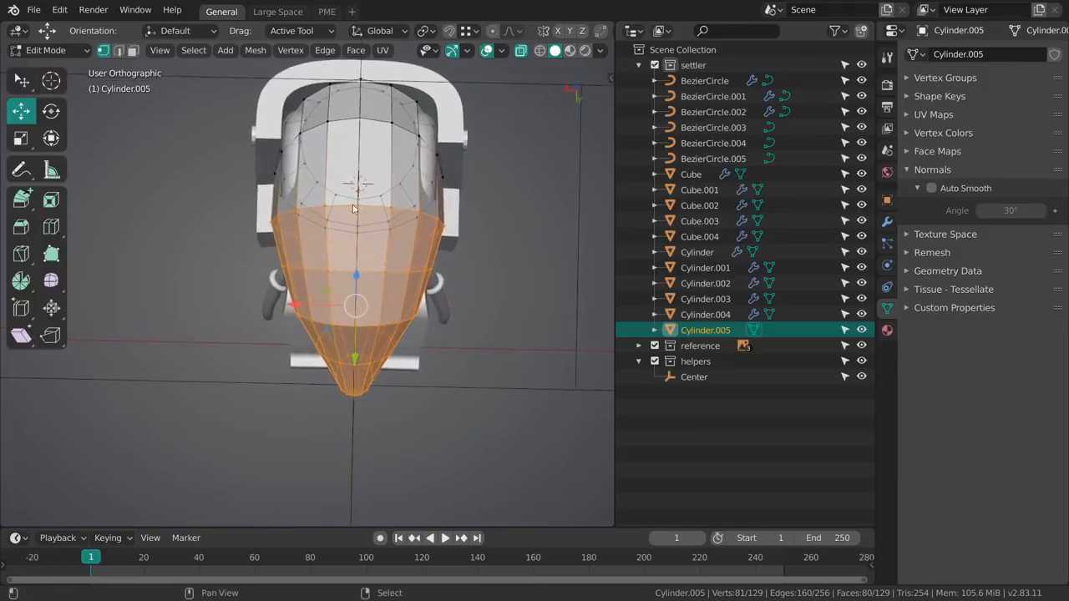
key(shift+w)
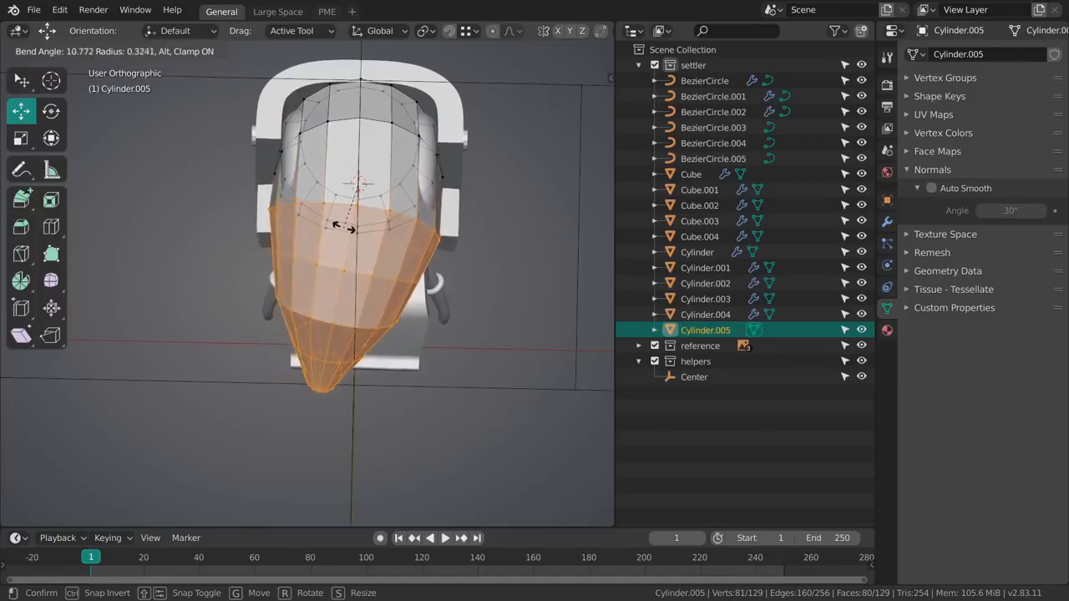
click(337, 284)
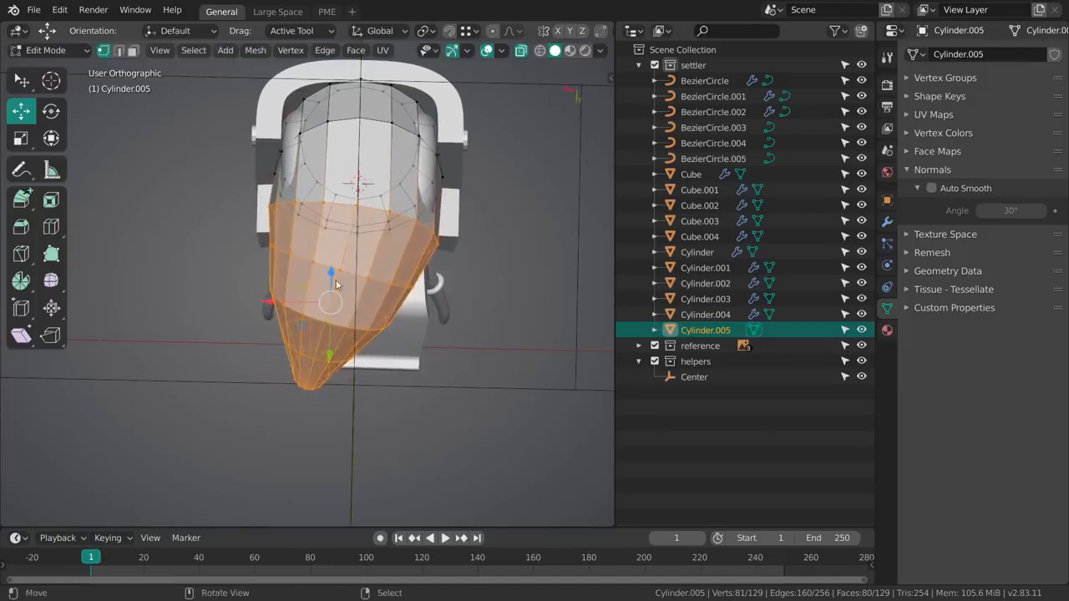
key(shift+w)
click(315, 291)
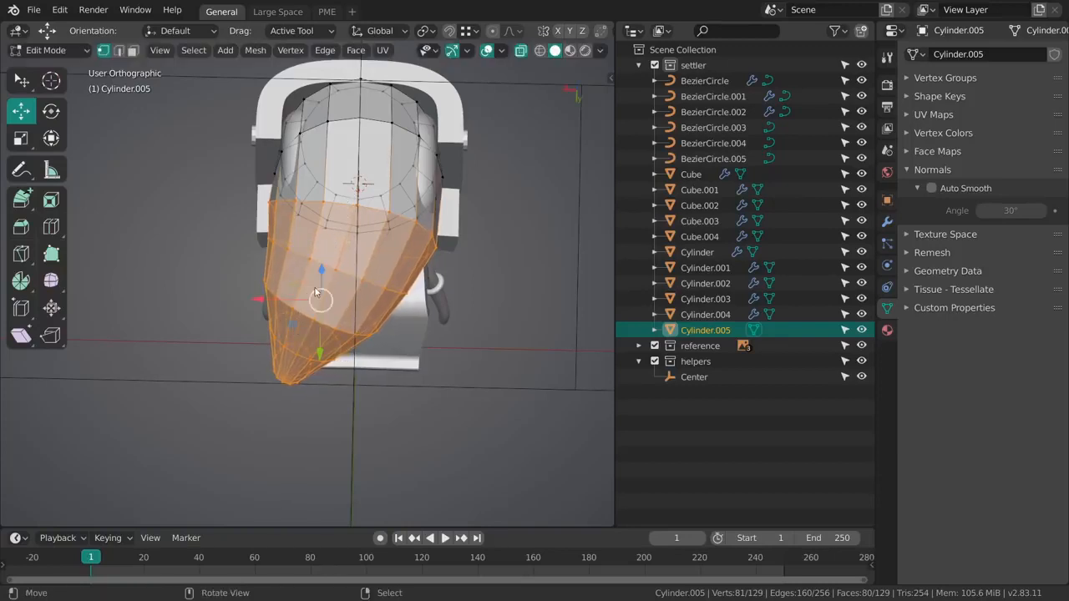
Step: Deselect the uppermost ring of the selection and bend the remaining lower hair section farther toward the character's left, by about 11 degrees
alt+shift+click(370, 216)
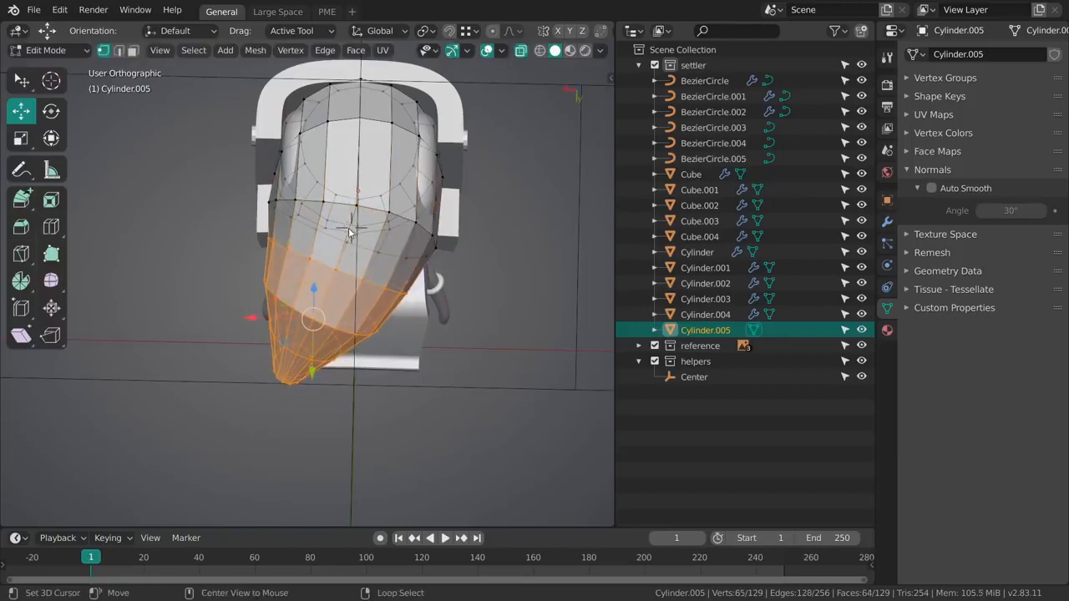
key(shift+w)
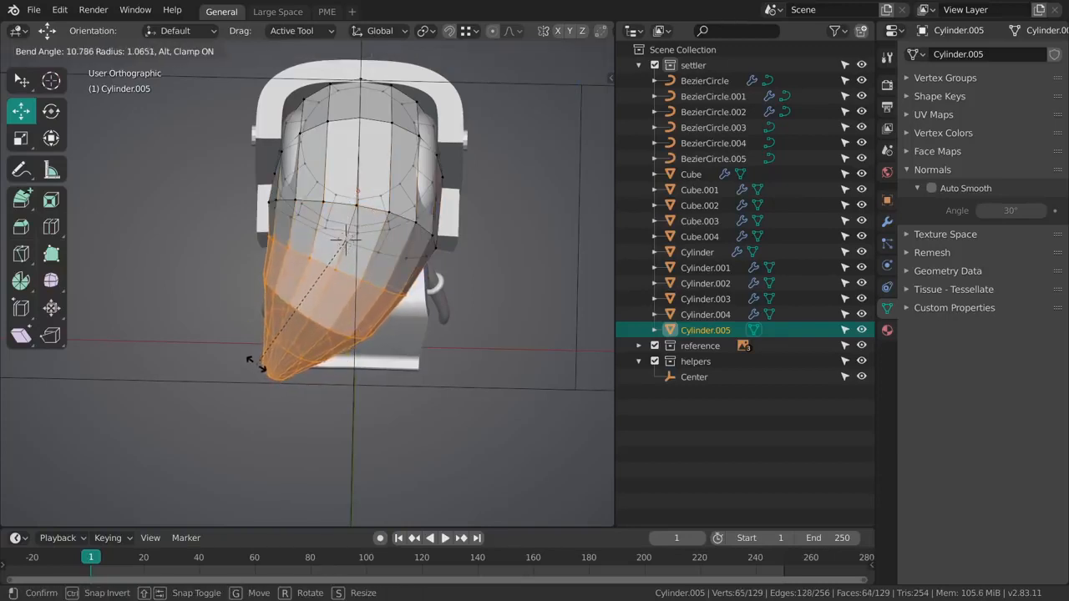
click(263, 354)
Step: Move the hair tip vertex onto the outer end of the magenta guide line in the back view
key(KP_1)
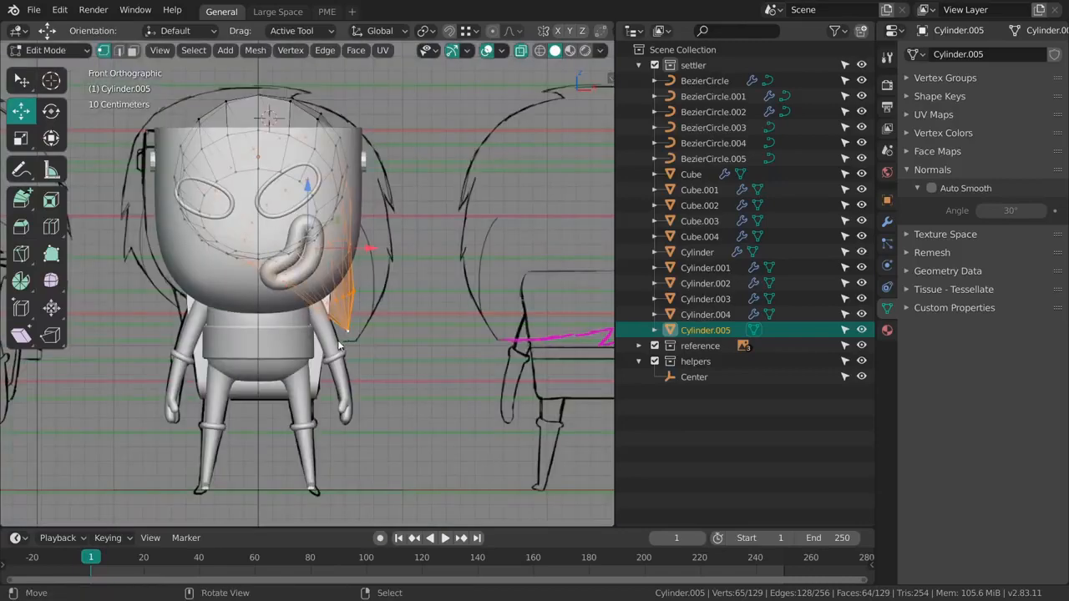
key(grave)
click(426, 269)
click(270, 320)
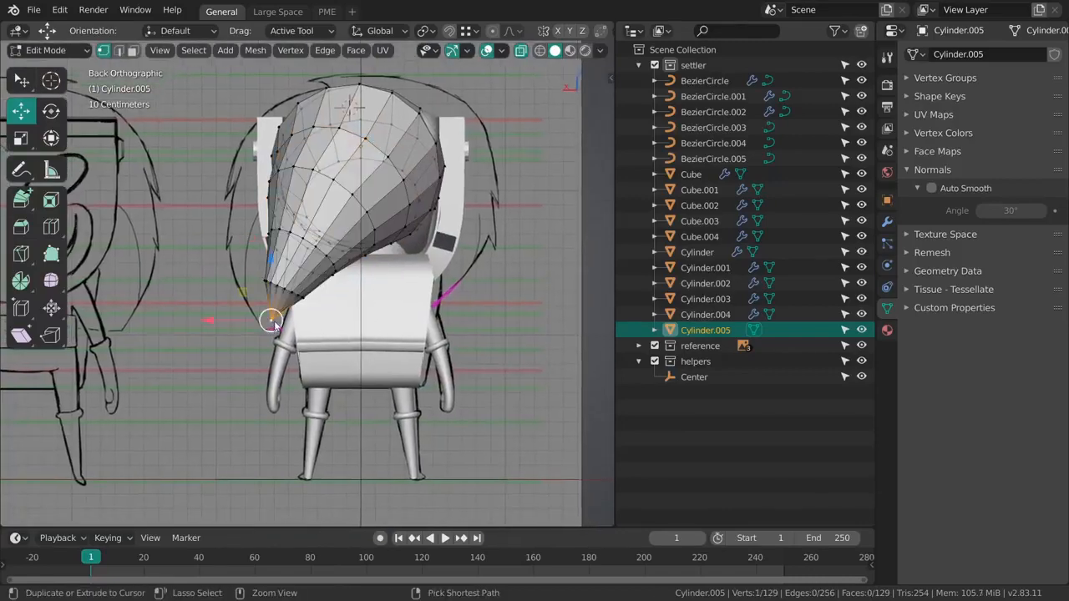
scroll(273, 322, up, 3)
drag(301, 351, 291, 367)
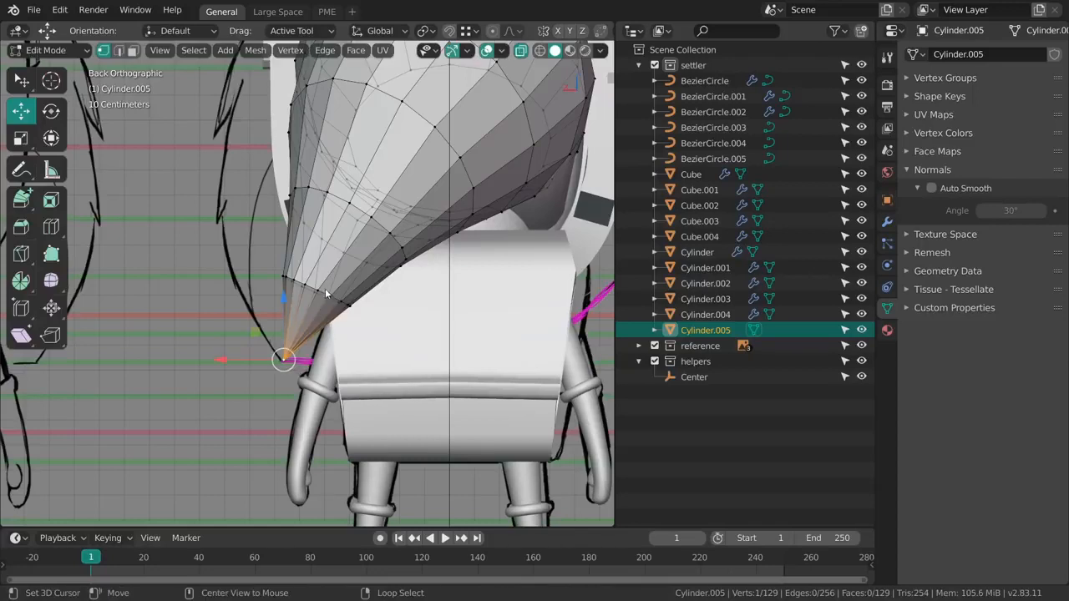
Step: Rescale the second edge loop above the hair tip and a wider loop farther up to even out the bent hair
alt+right_click(323, 293)
shift+middle_drag(353, 314, 329, 260)
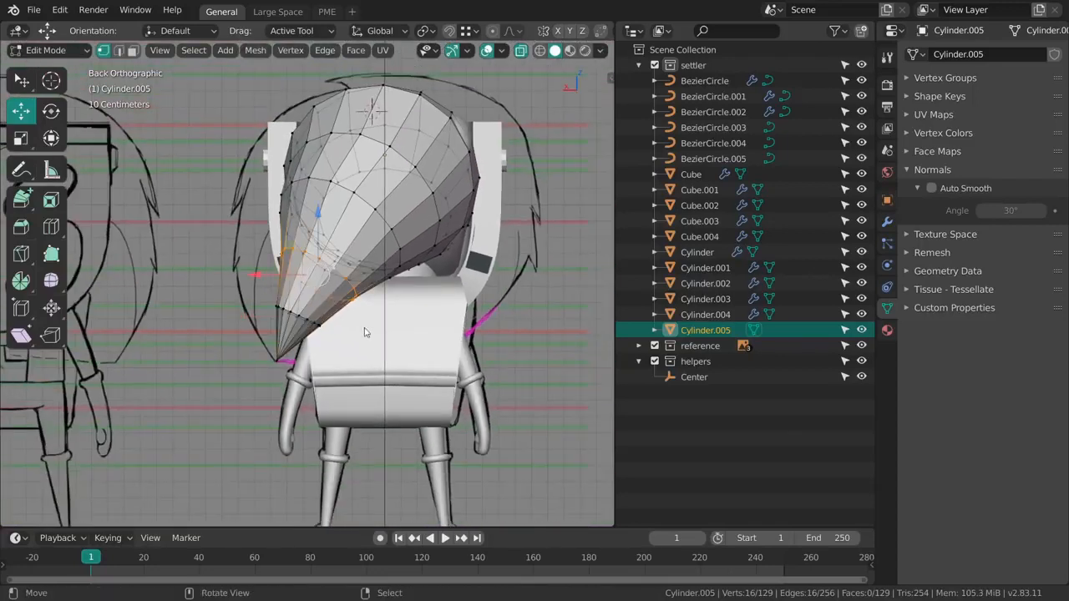
drag(378, 338, 381, 329)
key(s)
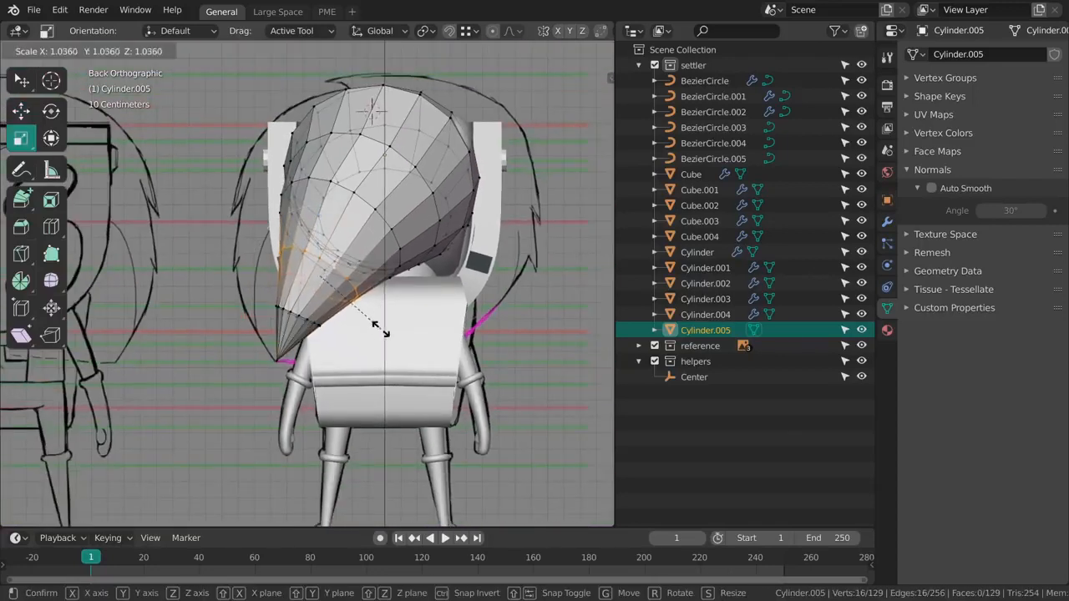
click(381, 329)
middle_drag(353, 312, 368, 376)
alt+right_click(424, 219)
key(s)
middle_drag(465, 330, 393, 213)
click(451, 307)
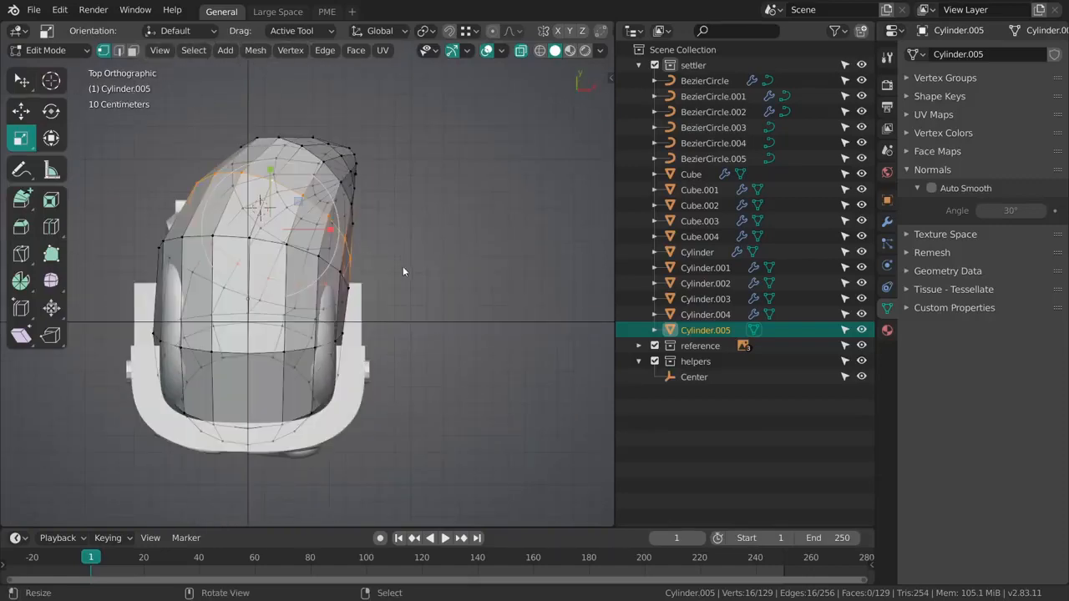
Step: Switch the hair to Sculpt Mode from the front view and review the Grab brush settings
key(KP_1)
key(ctrl+Tab)
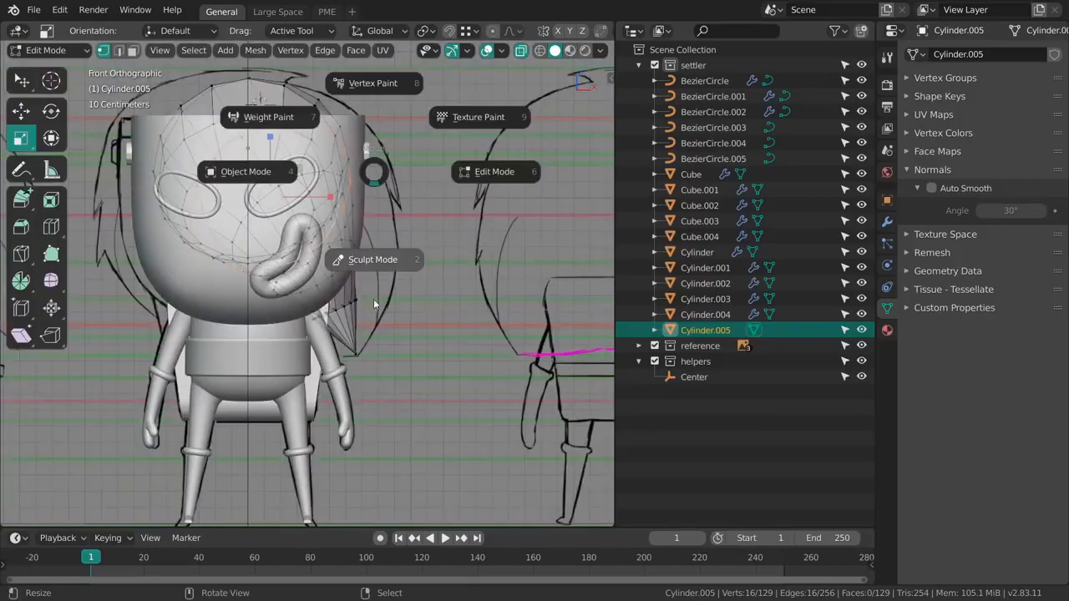
click(336, 213)
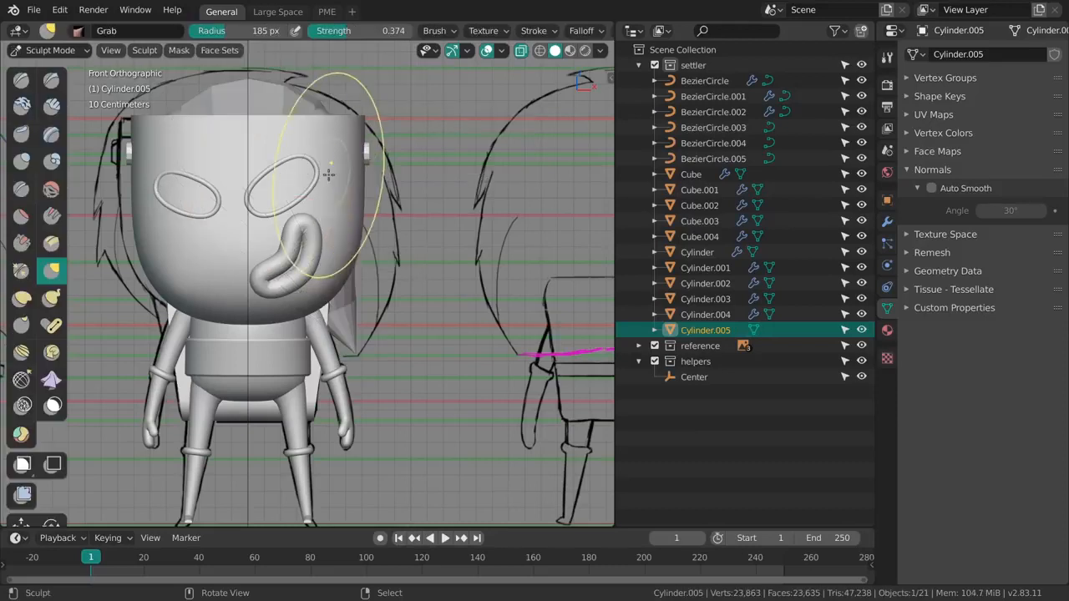
click(434, 30)
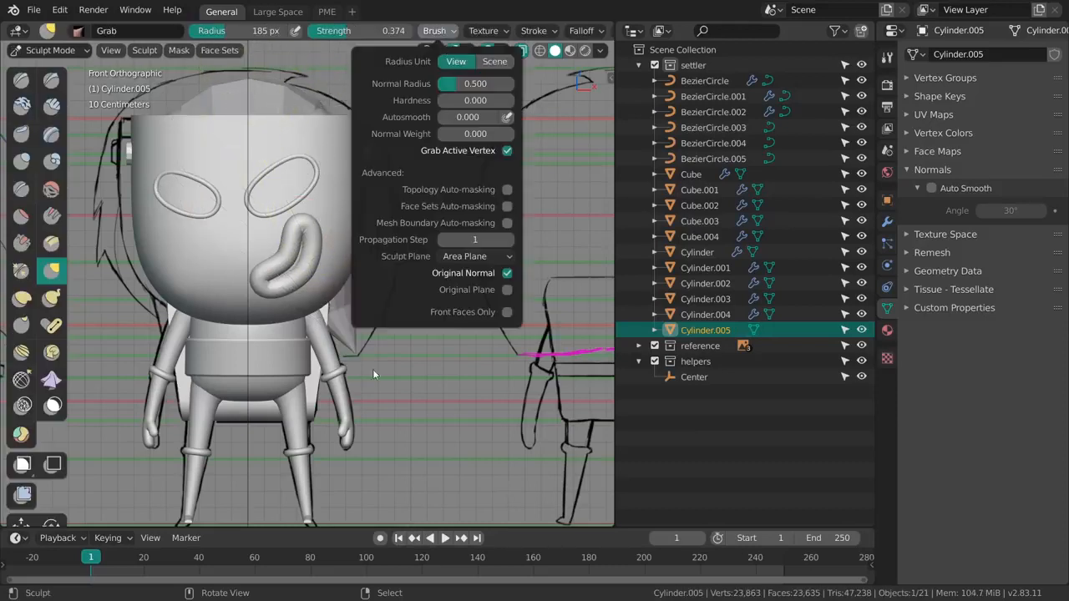
Step: Apply the hair object's transform in Object Mode and return to Sculpt Mode with the Grab brush
key(ctrl+Tab)
key(ctrl+a)
click(325, 261)
shift+middle_drag(324, 261, 376, 283)
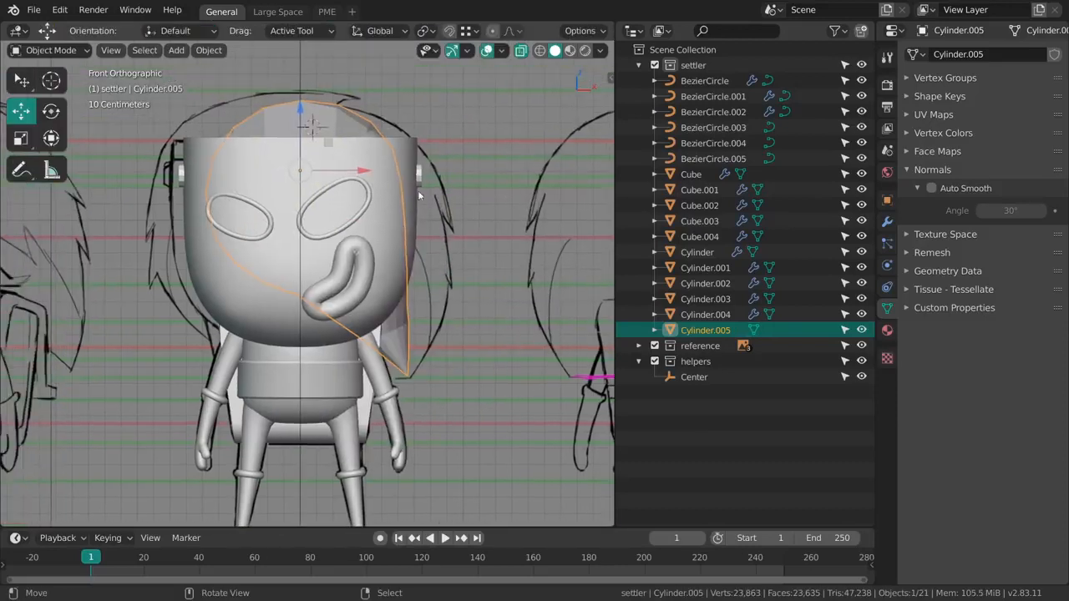
key(ctrl+Tab)
click(435, 32)
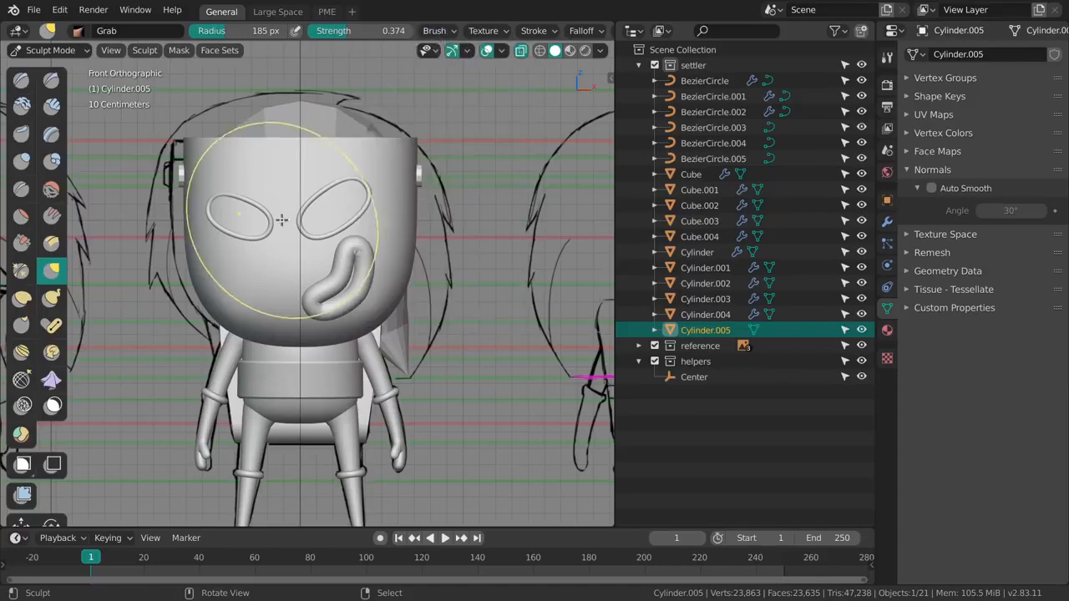
Step: Enlarge the Grab brush radius to about 219 px and examine its brush options
key(f)
click(515, 237)
click(434, 31)
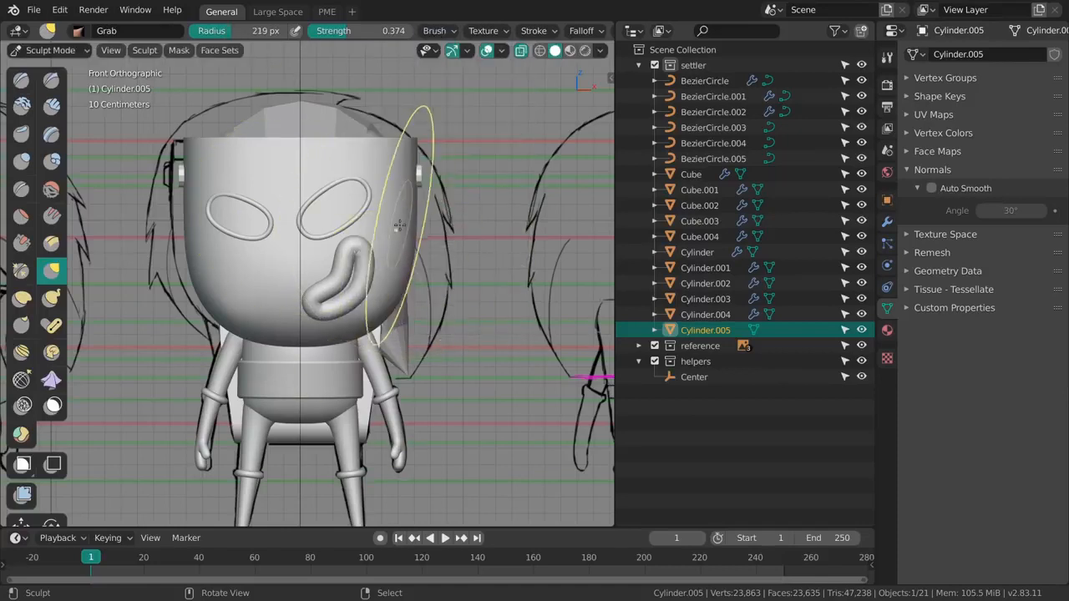
key(KP_5)
mouse_move(424, 227)
middle_down()
mouse_move(397, 230)
mouse_move(426, 52)
middle_up()
click(434, 32)
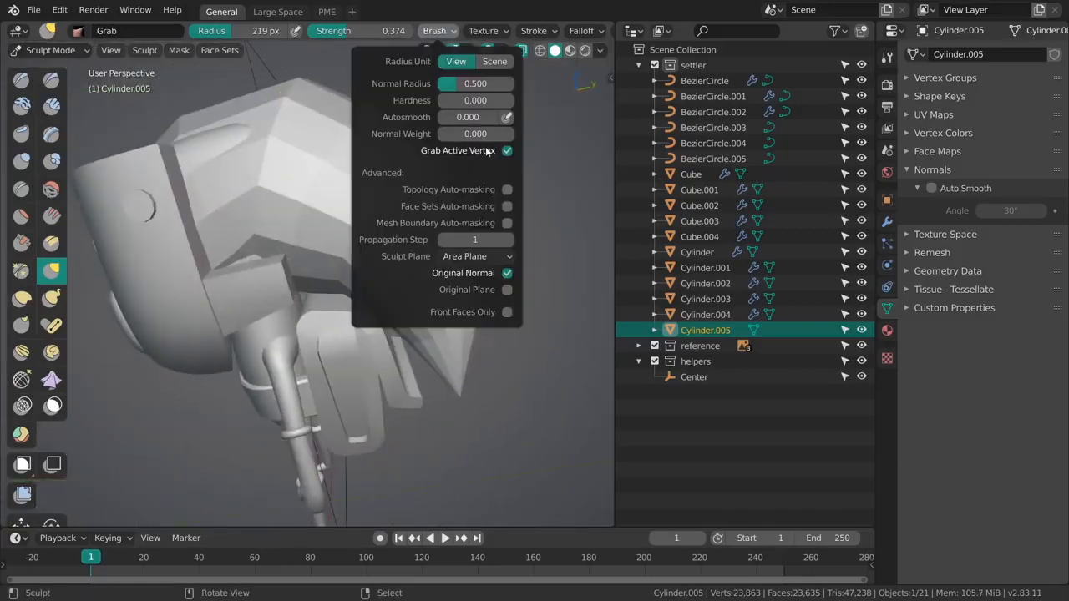
Step: In the back view, pull the hair's outer side edge outward toward the reference outline using the Grab brush
mouse_move(418, 215)
middle_down()
mouse_move(296, 250)
mouse_move(303, 273)
mouse_move(339, 213)
middle_up()
key(ctrl+KP_1)
shift+middle_drag(284, 255, 379, 253)
key(f)
click(373, 249)
click(355, 227)
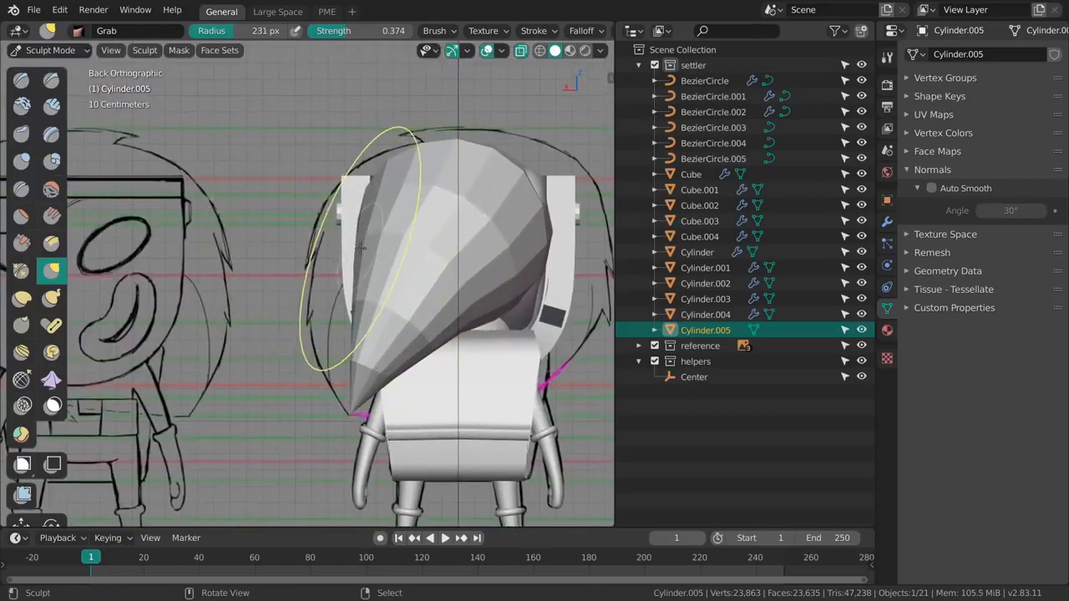
click(438, 34)
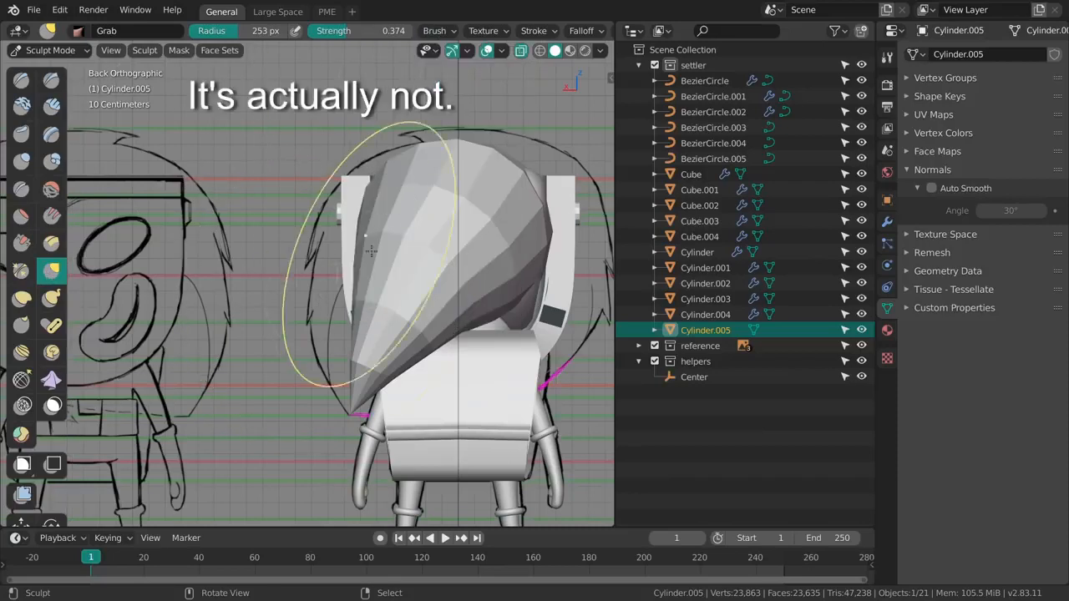
key(f)
click(368, 256)
drag(367, 255, 344, 252)
Step: Bulge the lower part of the hair's outer side toward the sketch, using a Grab radius of about 240 to 277 px
key(f)
click(304, 330)
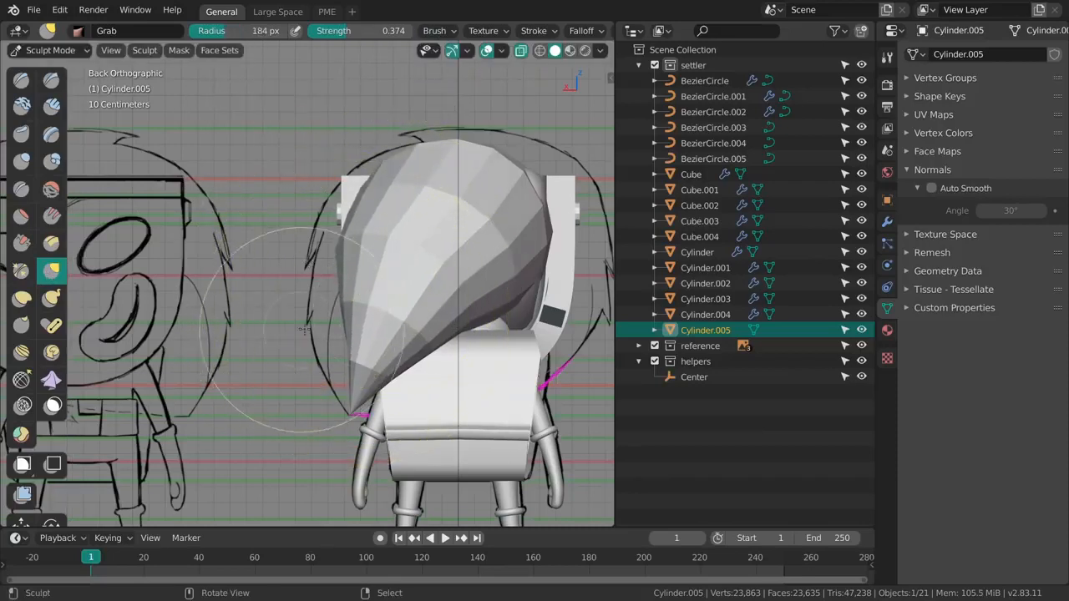
key(f)
click(338, 294)
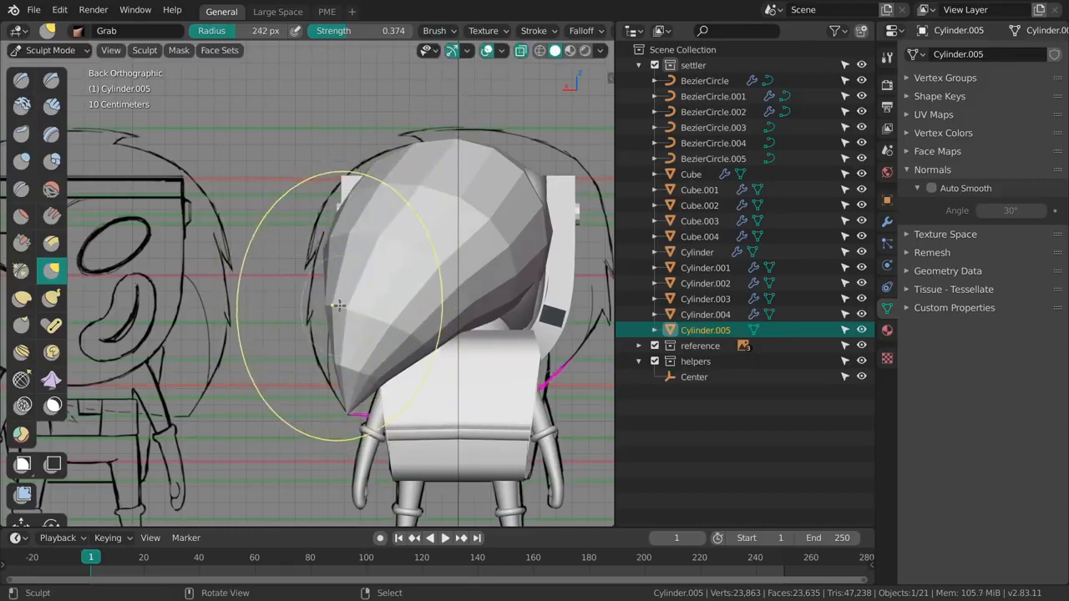
key(f)
click(335, 321)
drag(336, 322, 327, 321)
Step: Examine the hair's volume from the front and from above, reducing the Grab brush radius
mouse_move(351, 314)
middle_down()
mouse_move(518, 305)
mouse_move(572, 241)
middle_up()
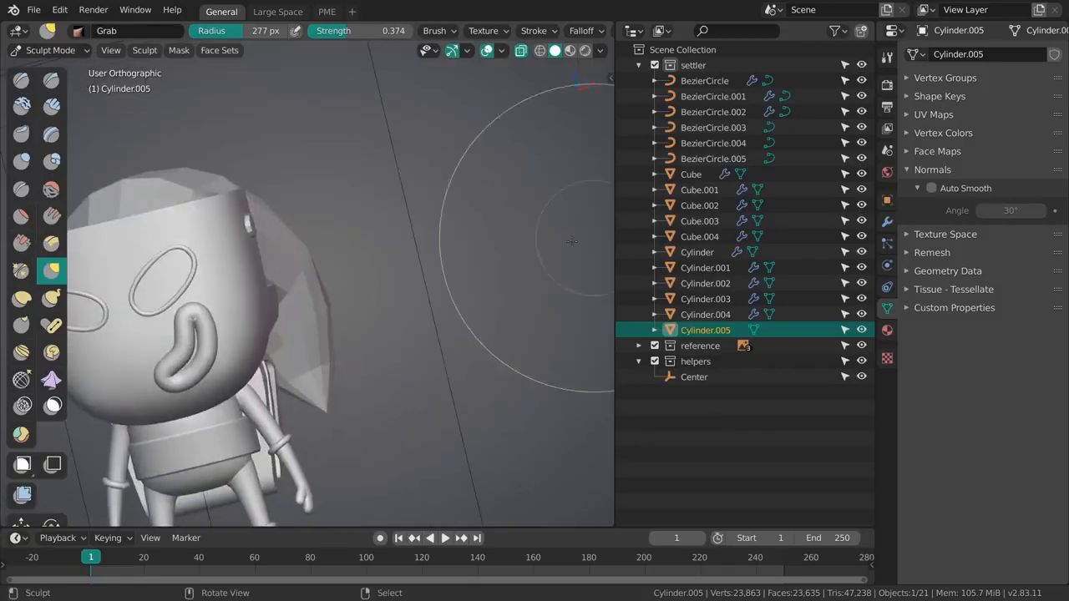
middle_drag(364, 256, 351, 241)
key(f)
click(287, 243)
middle_drag(311, 276, 359, 401)
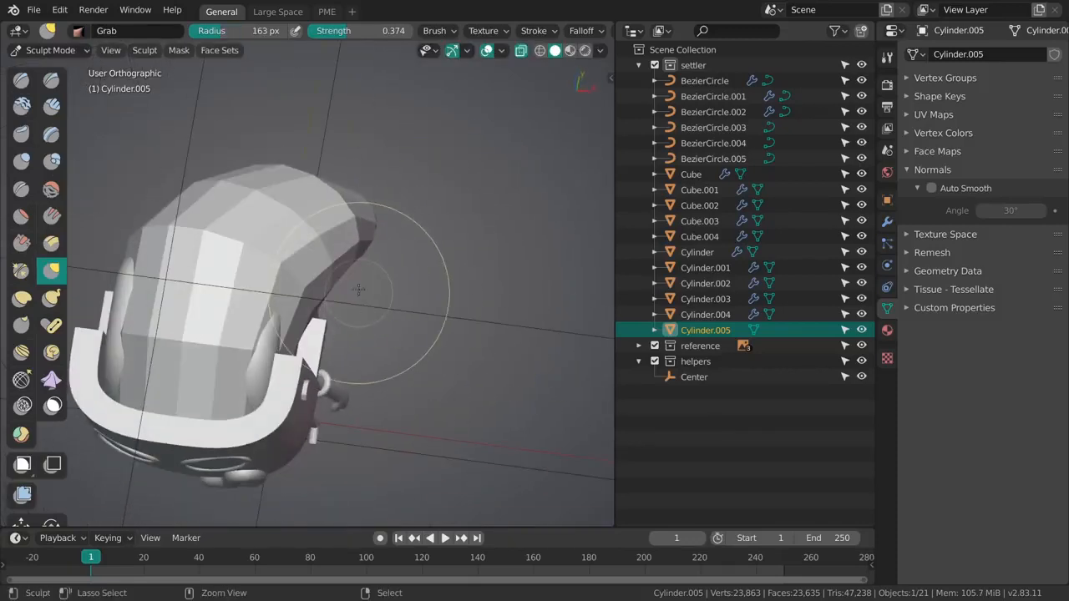
middle_drag(367, 240, 367, 301)
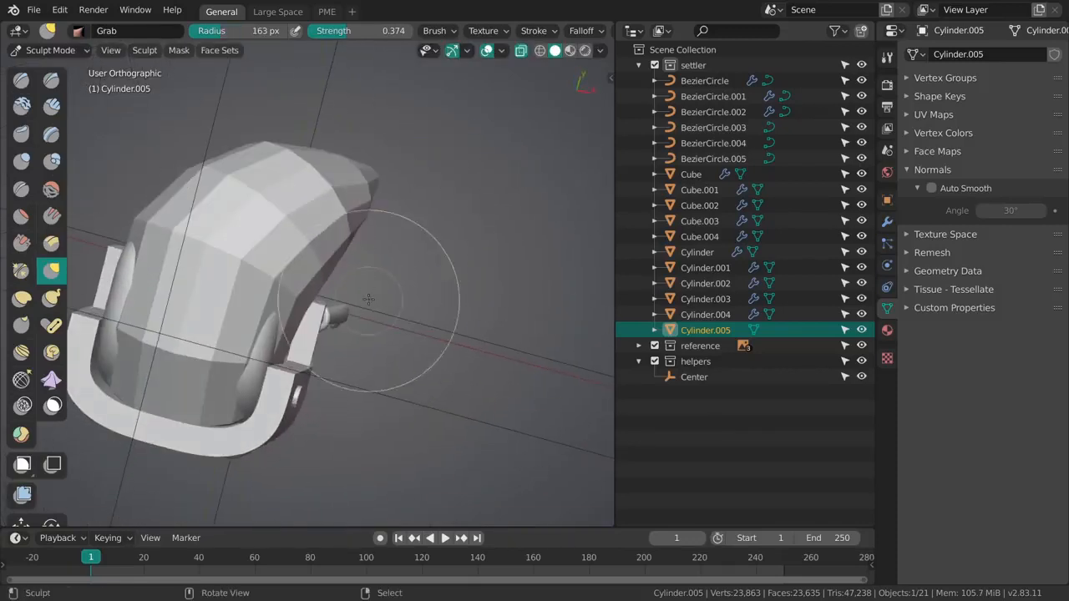
key(f)
click(365, 195)
mouse_move(357, 187)
middle_down()
mouse_move(394, 172)
mouse_move(358, 250)
mouse_move(364, 328)
mouse_move(367, 282)
middle_up()
Step: In the front view, grab the hair beside the head outward toward the sketched outline, using radii of about 104 to 198 px
key(f)
click(336, 295)
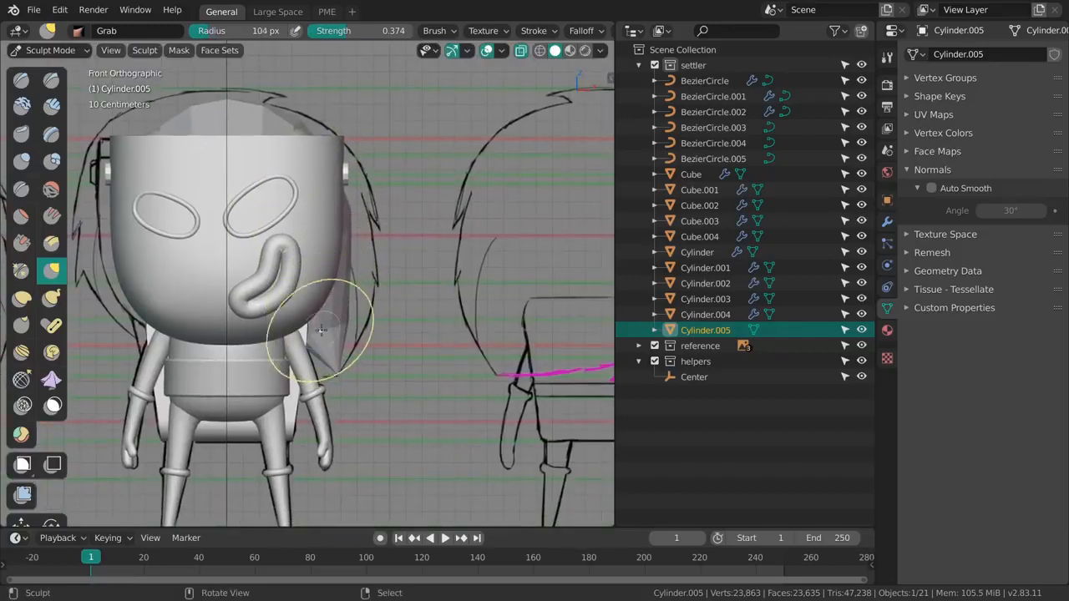
drag(338, 329, 341, 328)
key(f)
click(415, 327)
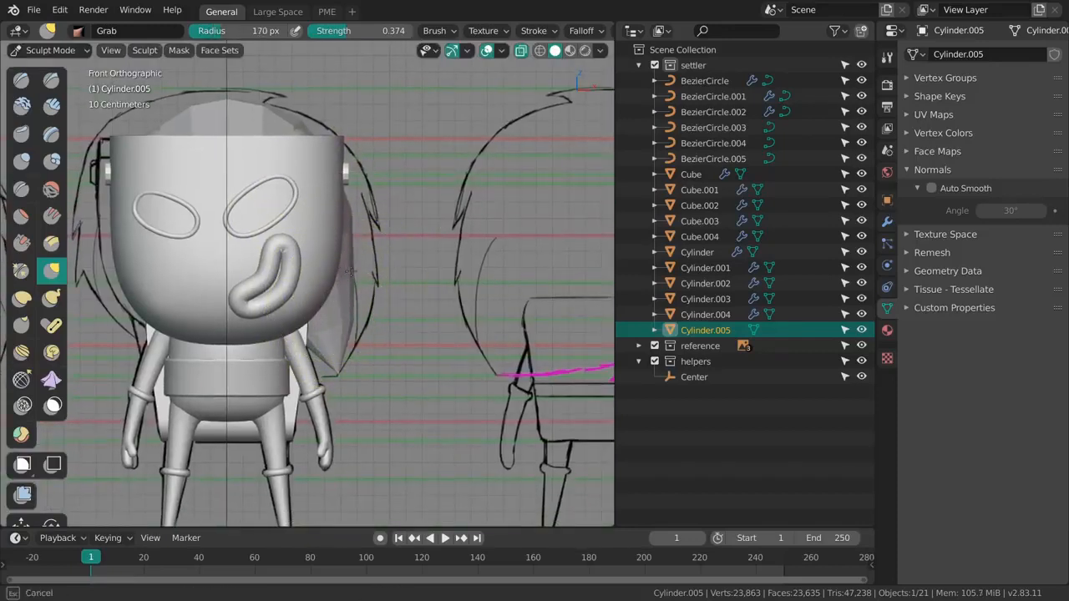
click(354, 275)
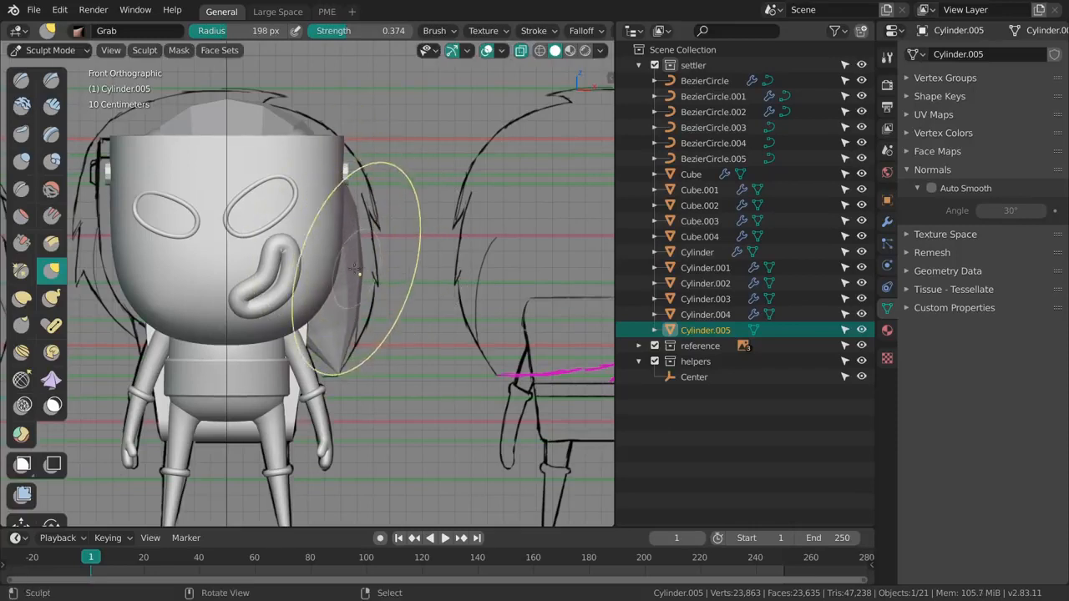
key(f)
click(432, 328)
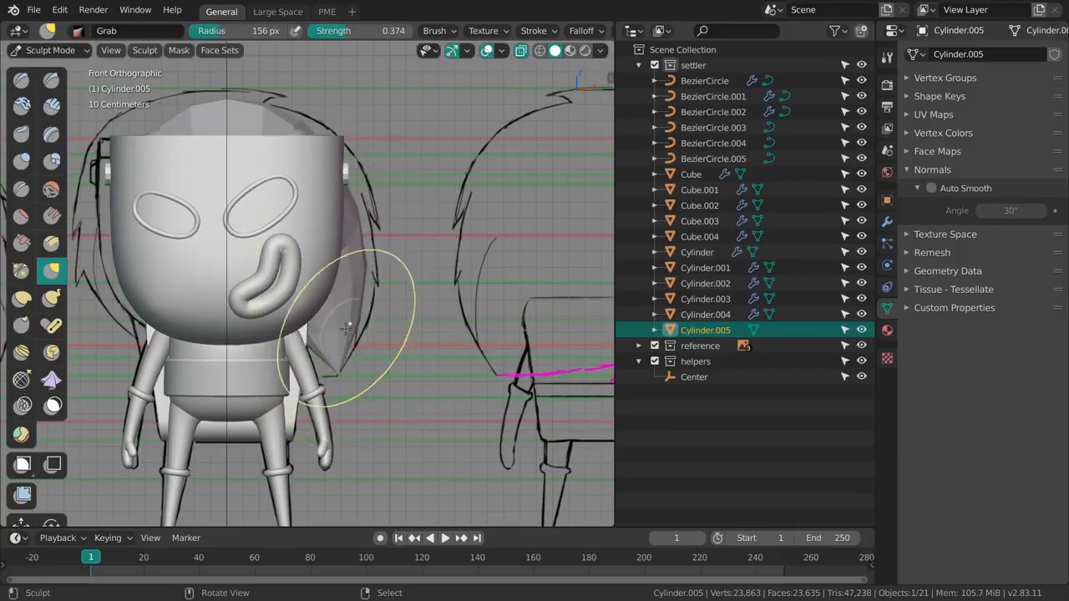
Step: Set the Grab brush's falloff shape to Projected
shift+middle_drag(362, 138, 384, 167)
click(444, 29)
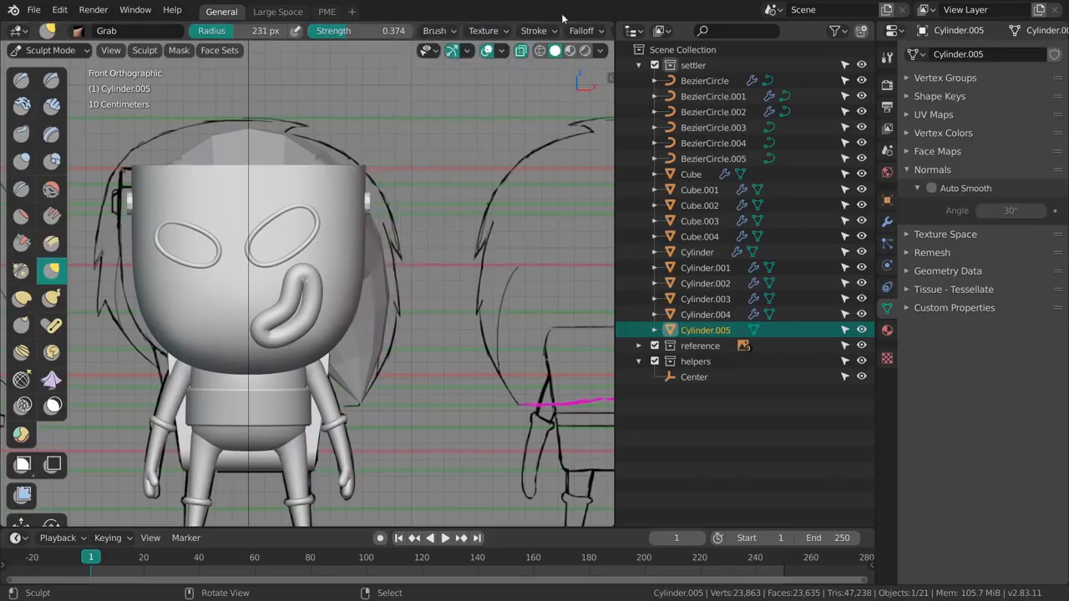
click(543, 31)
mouse_move(582, 34)
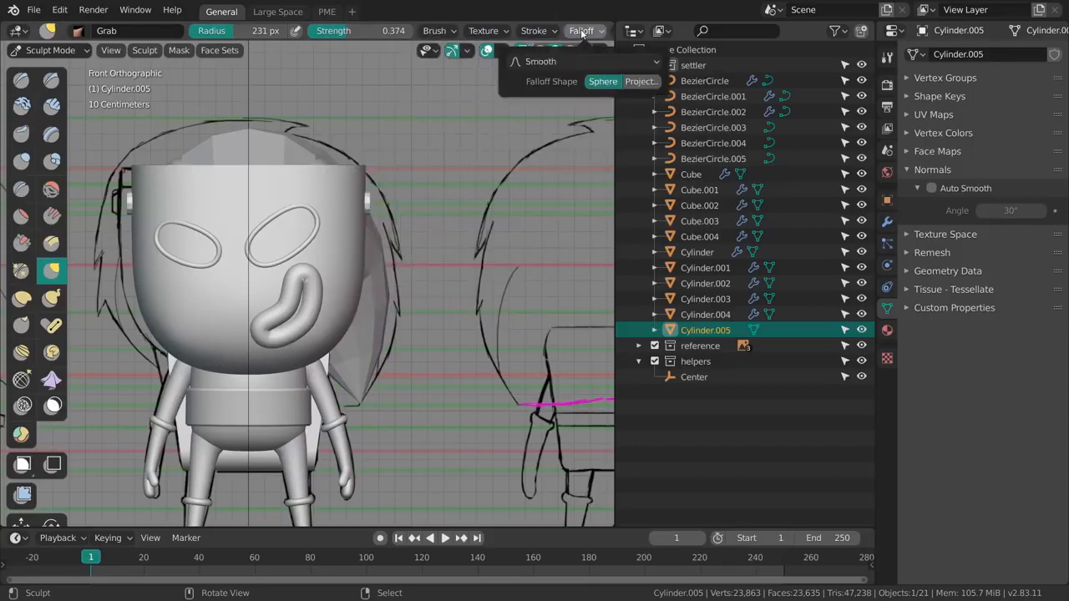
click(642, 85)
Step: Pull the side of the hair out to the reference outline in the front view with the projected Grab brush
key(f)
click(384, 269)
drag(399, 265, 386, 355)
key(f)
click(385, 355)
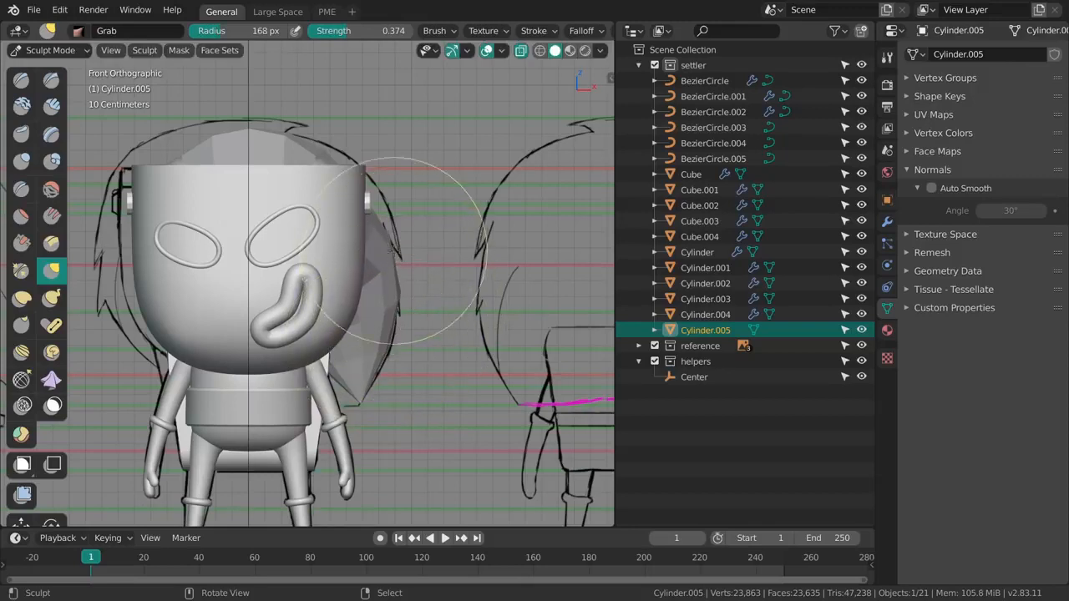
key(f)
click(372, 182)
shift+middle_drag(354, 191, 413, 183)
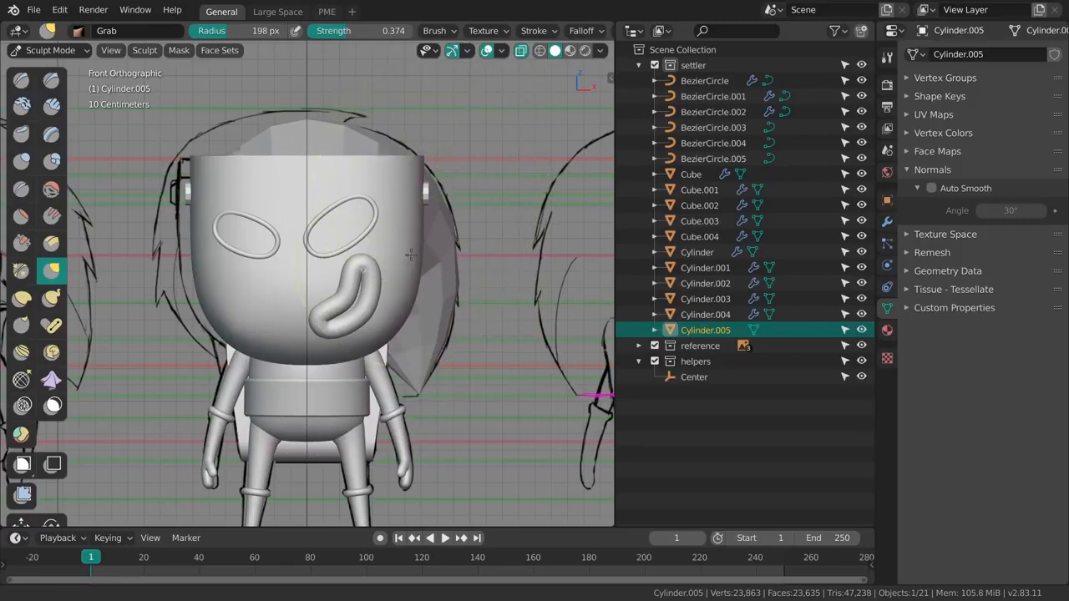
Step: In the back view, nudge the hair's lower edge above the backpack, using a Grab radius of about 93 to 140 px
key(grave)
click(429, 215)
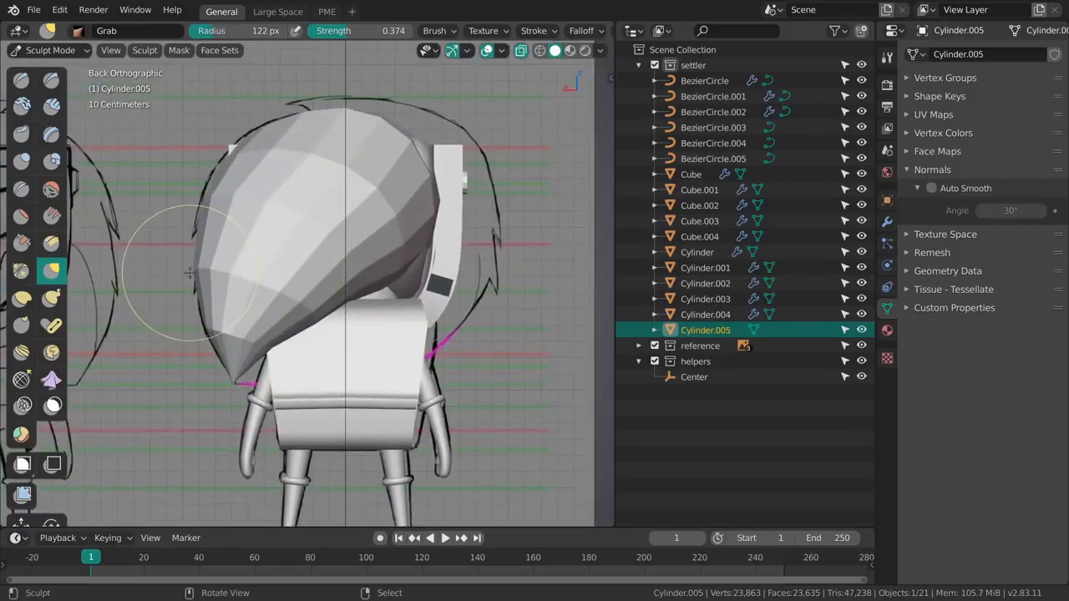
key(f)
click(304, 316)
drag(313, 313, 323, 310)
key(f)
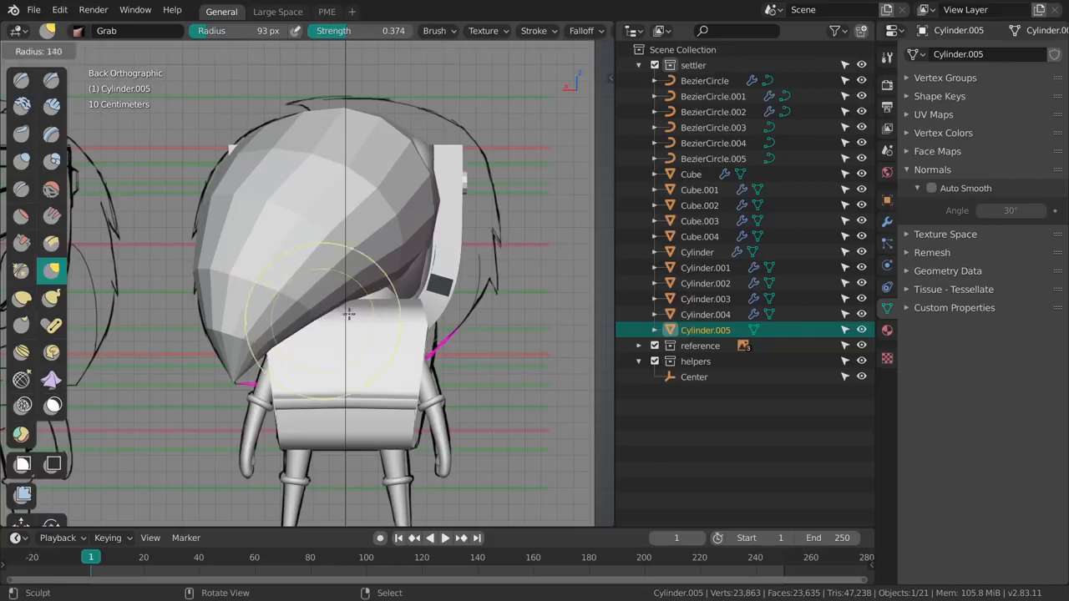
click(351, 313)
mouse_move(341, 312)
shift+middle_down()
mouse_move(330, 303)
mouse_move(320, 337)
shift+middle_up()
Step: Refine the hair's lower edge near the pointed tip with a small Grab radius of about 64 to 75 px
key(f)
click(280, 339)
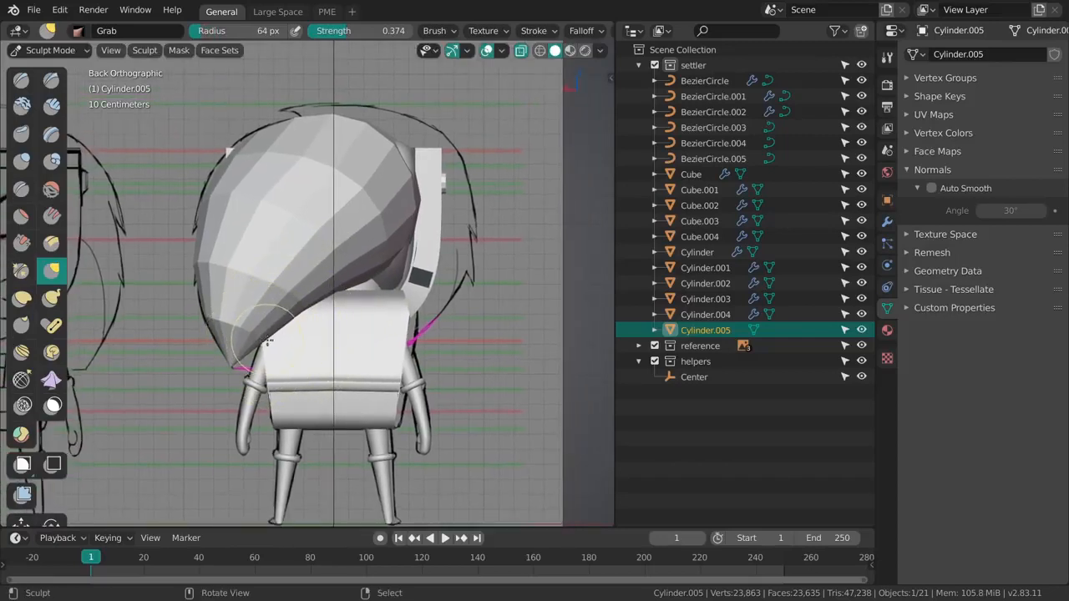
key(f)
click(274, 341)
shift+middle_drag(291, 328, 317, 301)
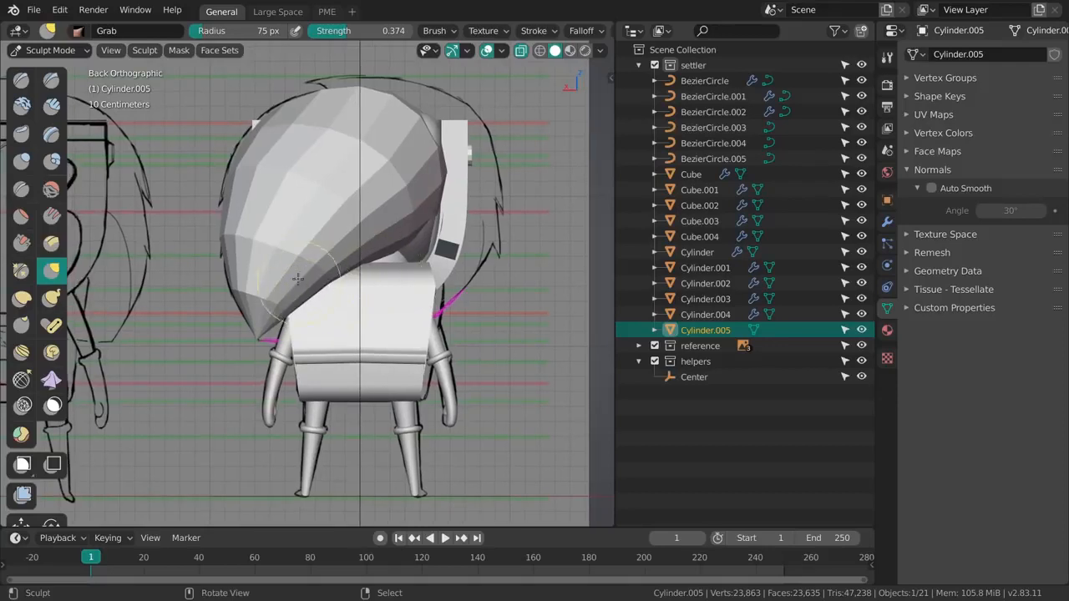
Step: Pull the hair's lower edge over the top of the backpack, using a Grab radius of about 130 px
key(f)
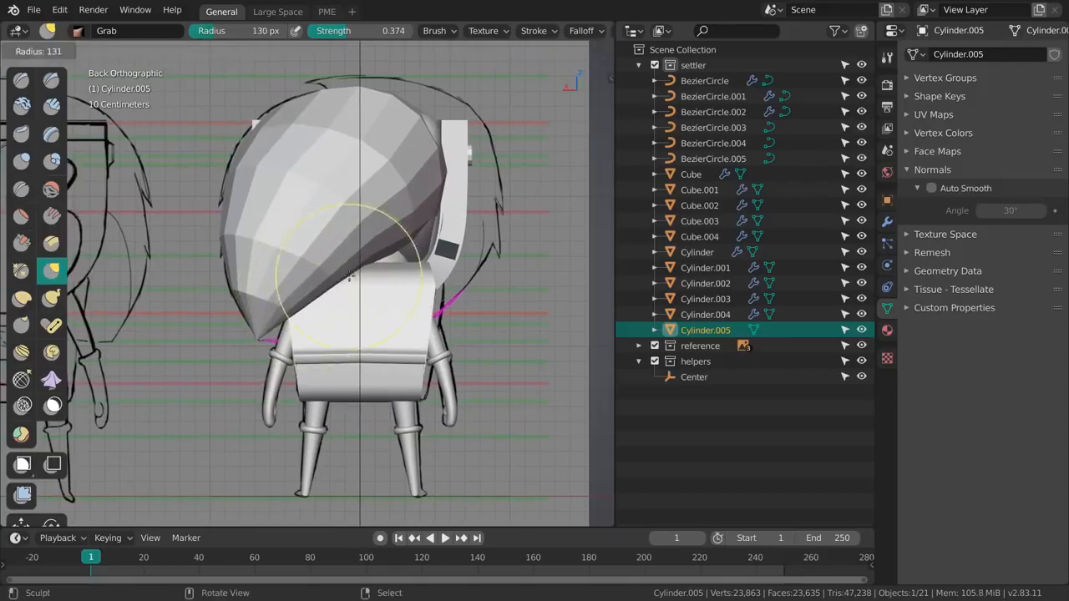
click(362, 277)
drag(379, 248, 391, 259)
key(f)
click(377, 255)
key(f)
click(365, 265)
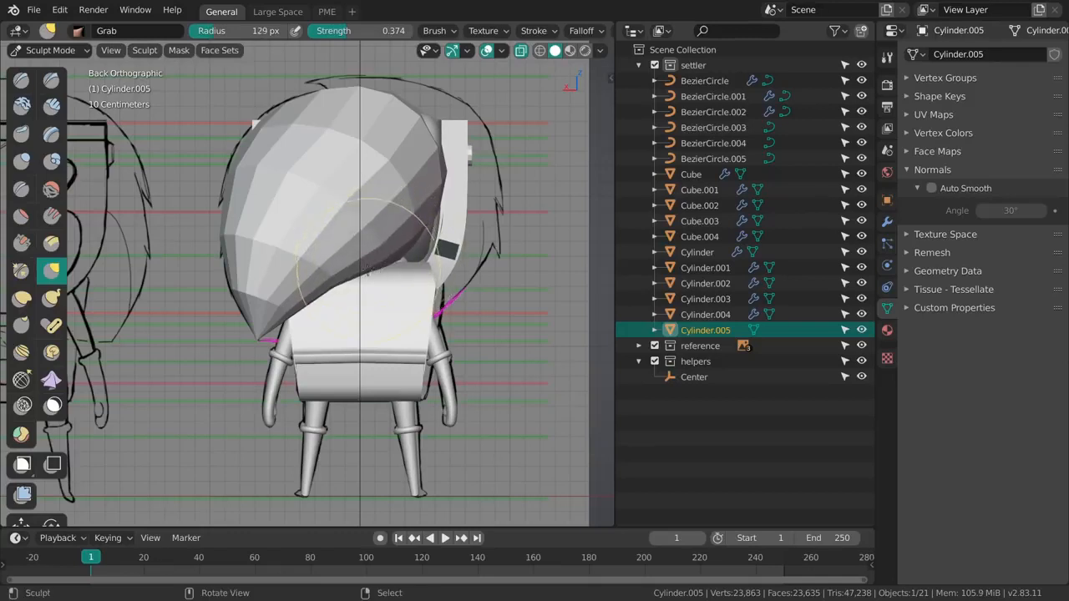
Step: Round out the hair's underside between the pointed tip and the backpack with a Grab radius of about 78 to 90 px
key(f)
click(294, 315)
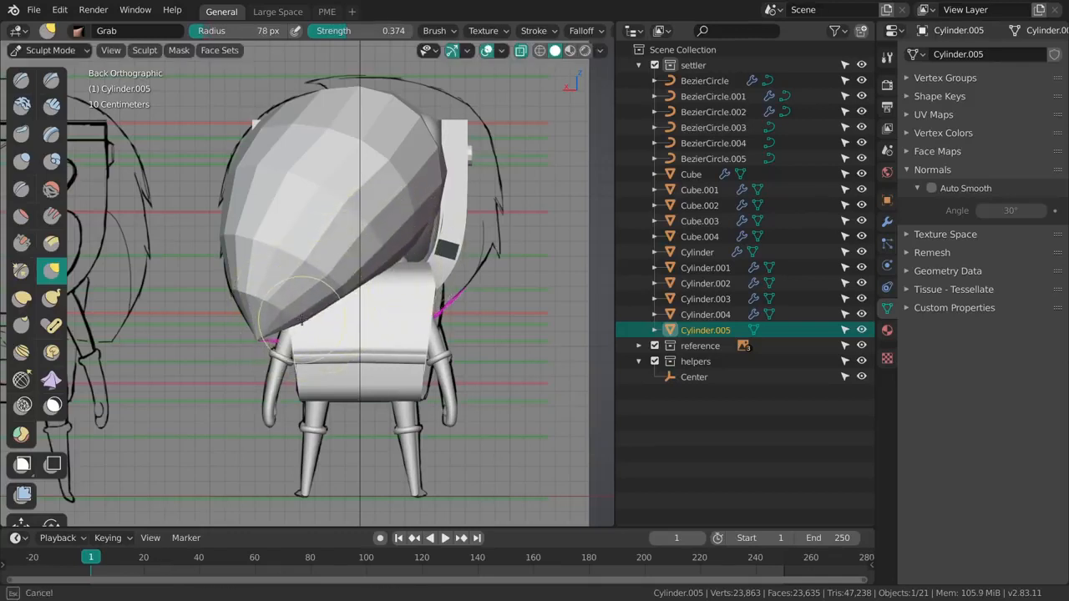
key(f)
click(349, 292)
key(f)
click(368, 265)
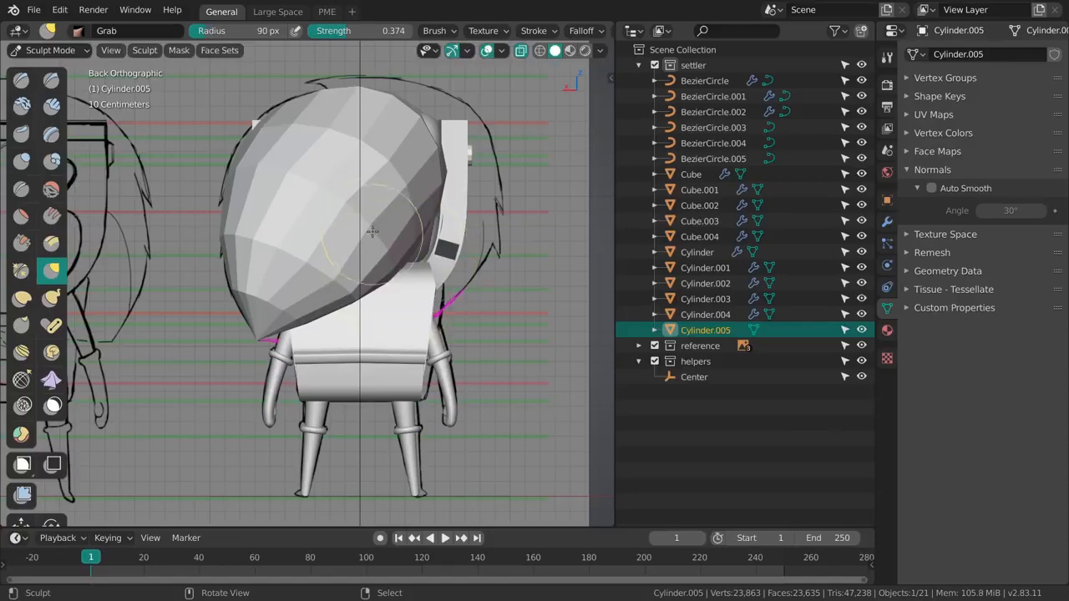
mouse_move(368, 266)
middle_down()
mouse_move(356, 300)
mouse_move(293, 237)
mouse_move(370, 303)
mouse_move(392, 276)
mouse_move(437, 132)
middle_up()
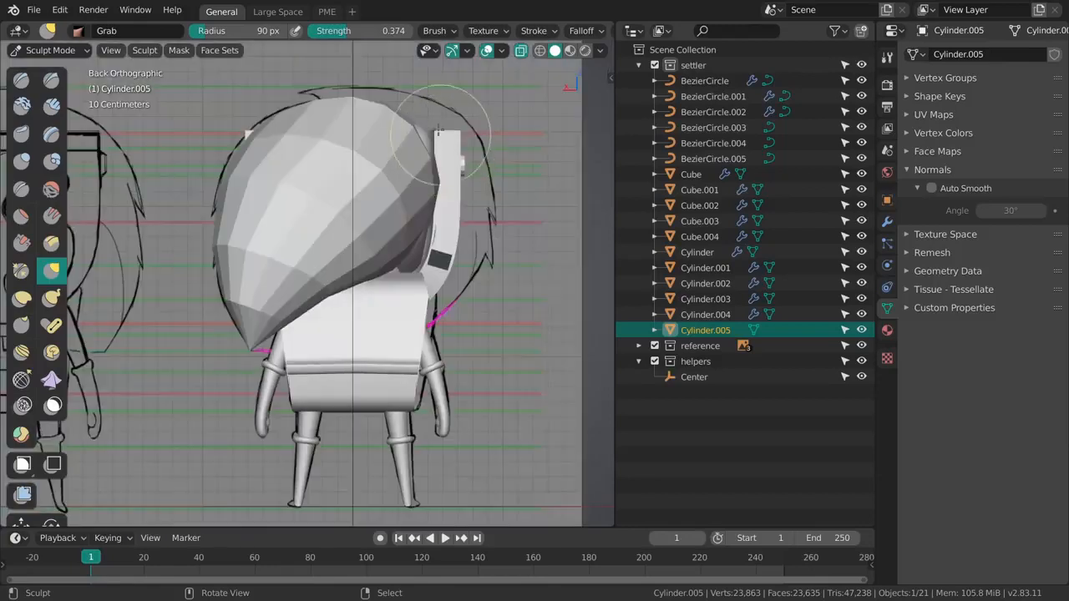
Step: Return the Grab brush's falloff shape to Sphere and adjust the hair's underside from the backpack to the tip
click(445, 33)
mouse_move(546, 32)
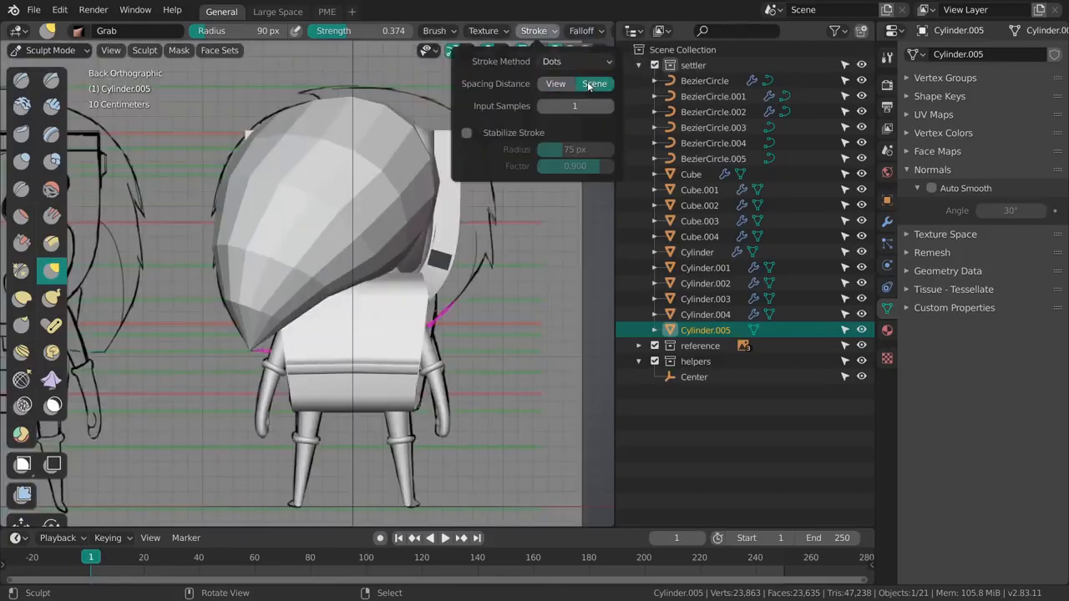
key(f)
click(375, 272)
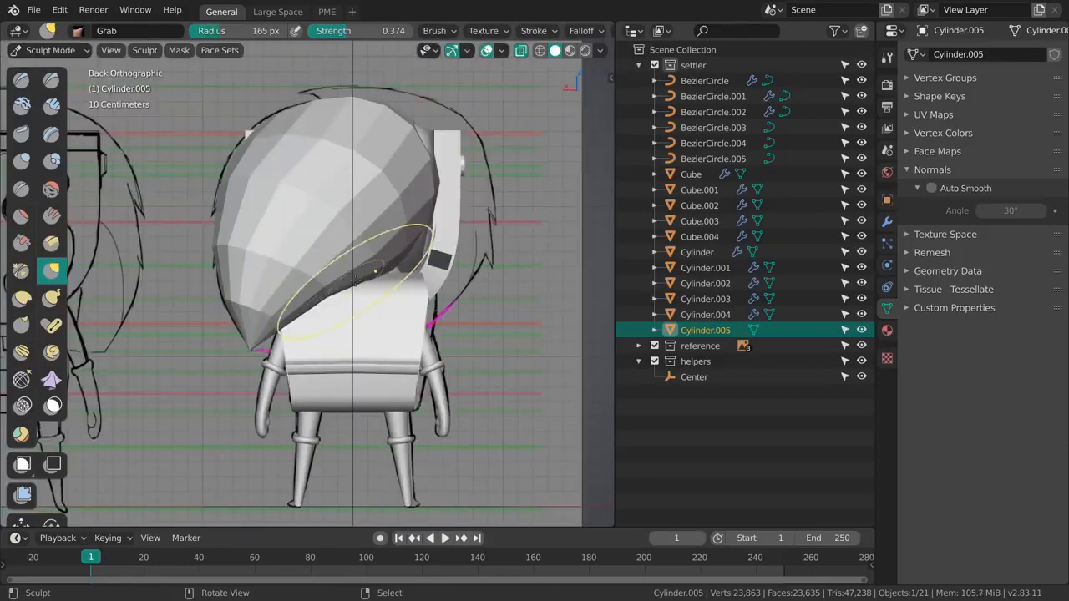
key(f)
click(384, 276)
drag(305, 283, 279, 322)
key(f)
click(276, 303)
Step: Grab the hair's inner side edge toward the head strap, using radii of about 129 to 204 px
key(f)
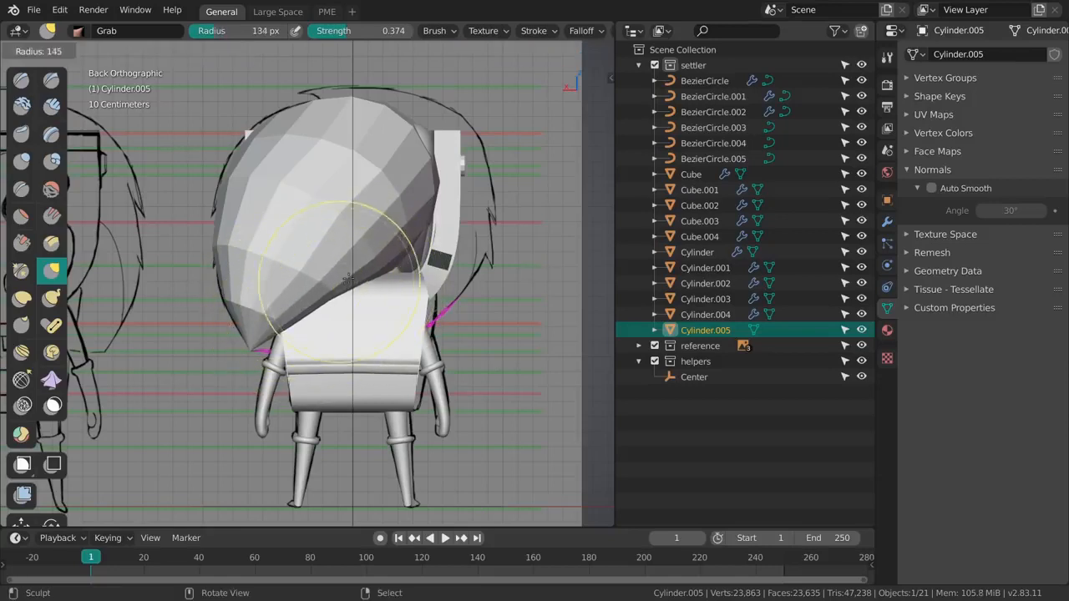
click(430, 281)
drag(382, 252, 404, 241)
key(f)
click(422, 213)
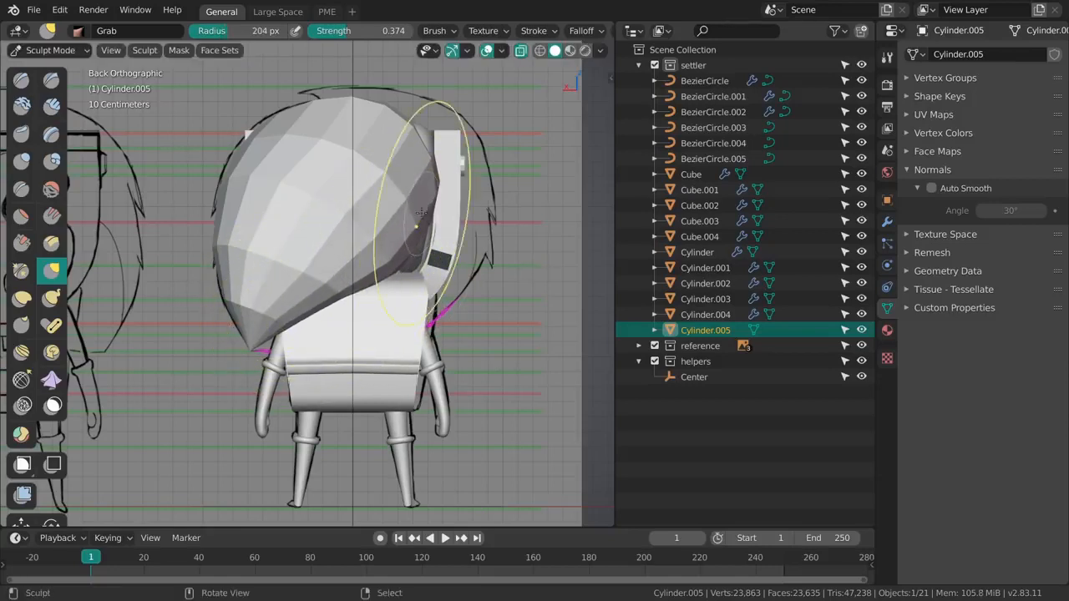
key(f)
click(411, 222)
key(f)
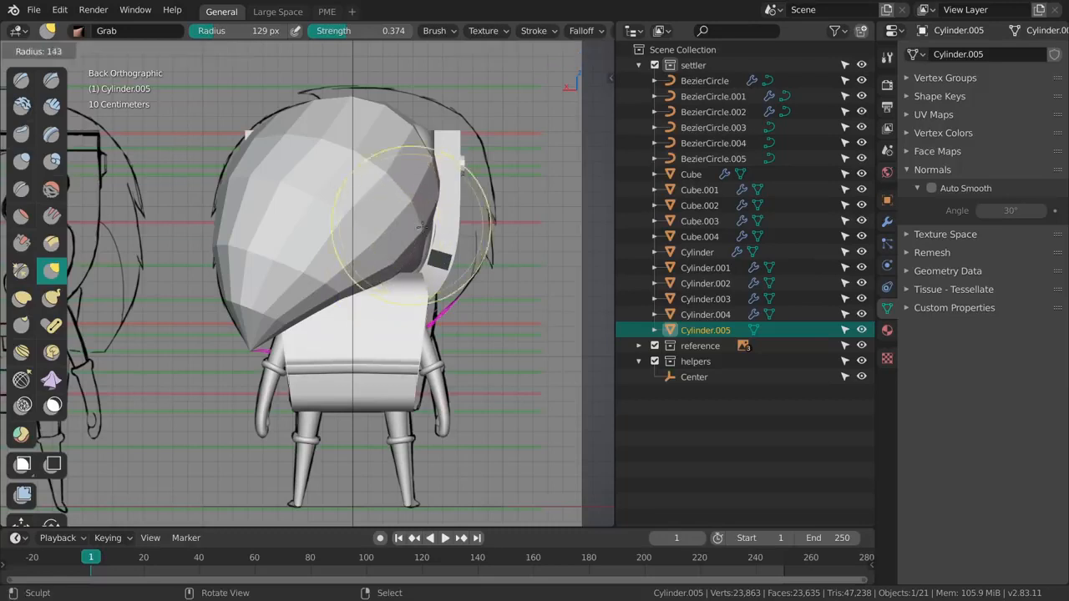
click(409, 182)
Step: Review the falloff options and brush settings, and rename the Grab brush as Grab 2
scroll(570, 30, down, 4)
click(468, 31)
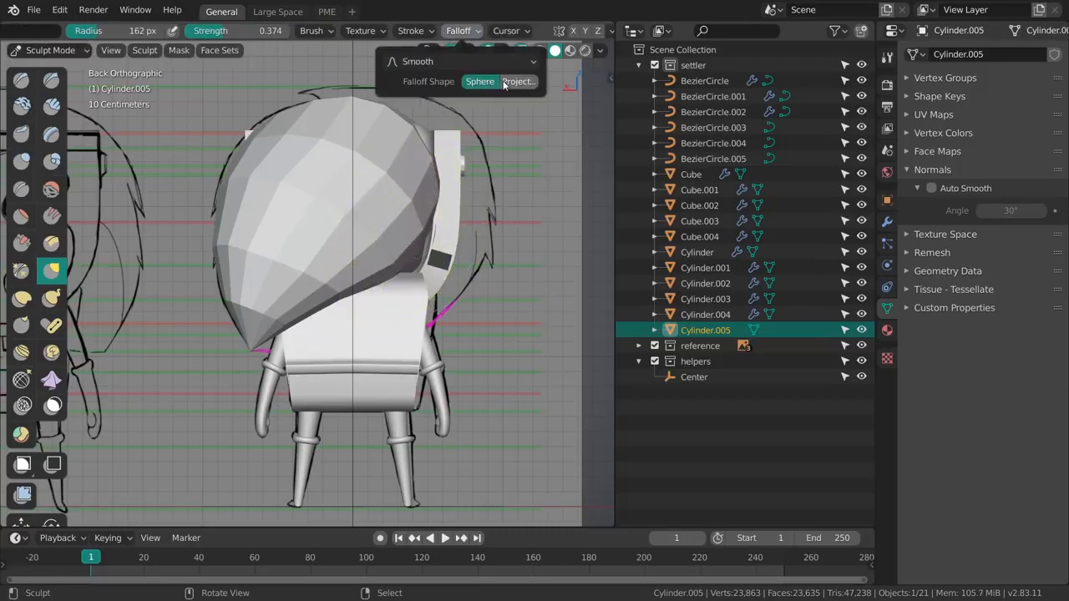
key(n)
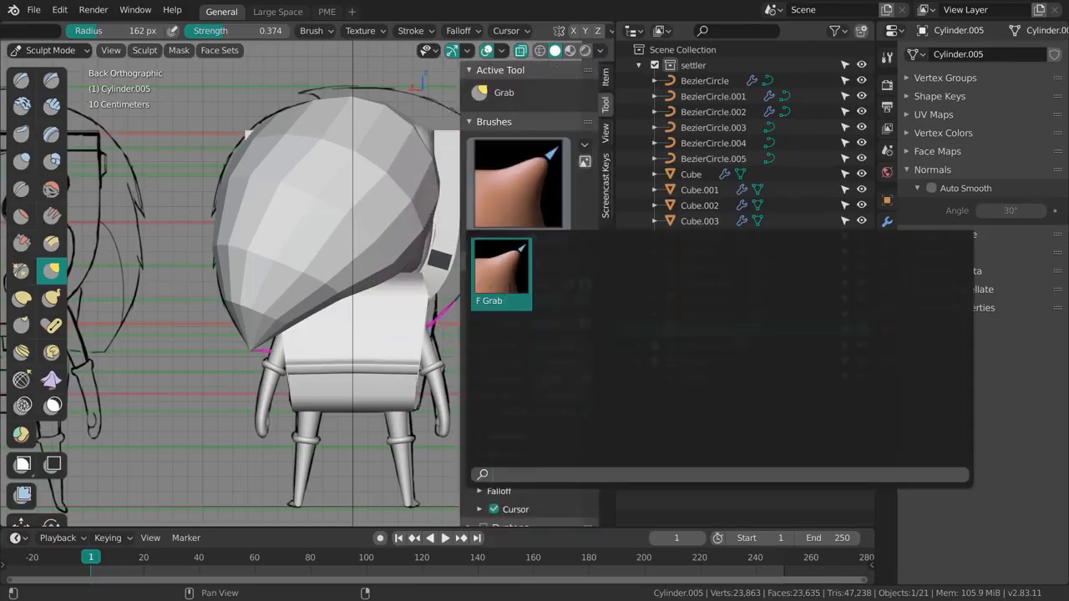
click(504, 282)
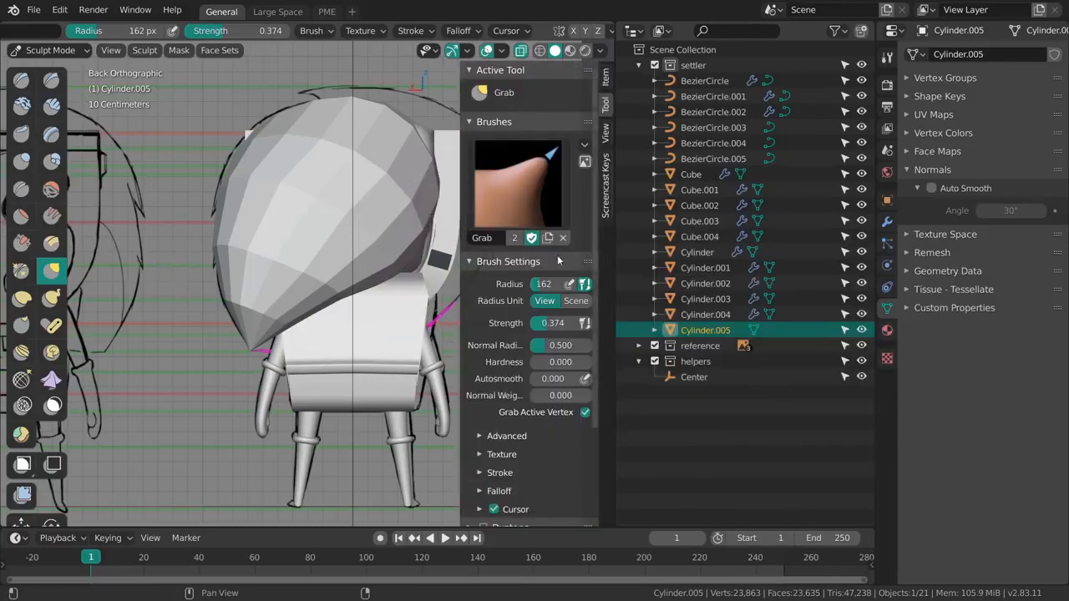
click(486, 238)
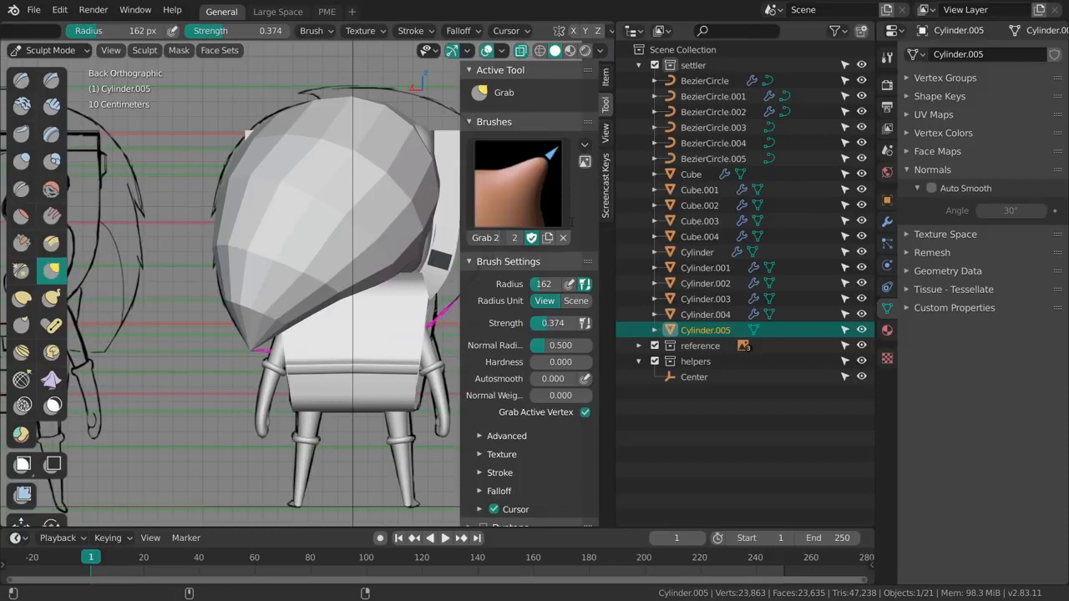
Step: Name the second brush Grab 2D, make it active and give it the Projected falloff shape
click(491, 212)
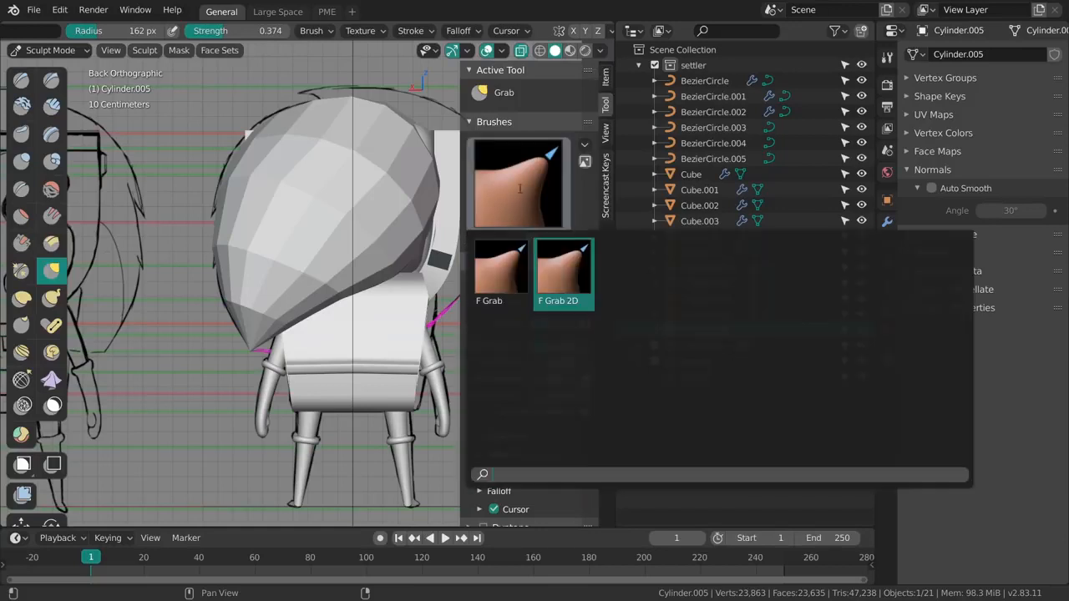
click(564, 271)
click(413, 32)
mouse_move(465, 31)
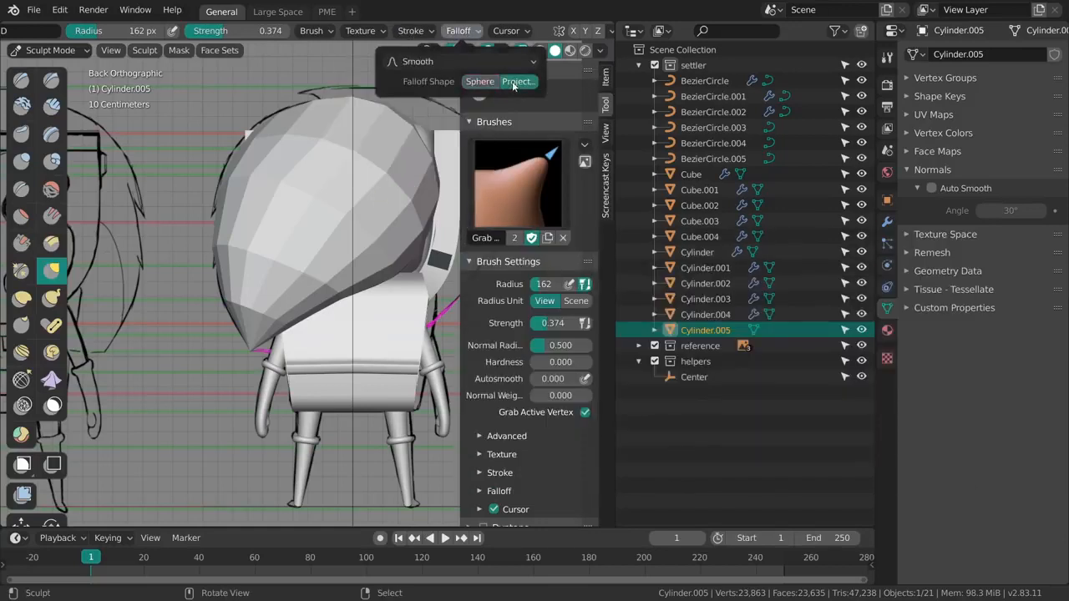
Step: Switch to the original Grab brush to check its falloff, then hide the sidebar and reveal the brush name in the header
click(528, 181)
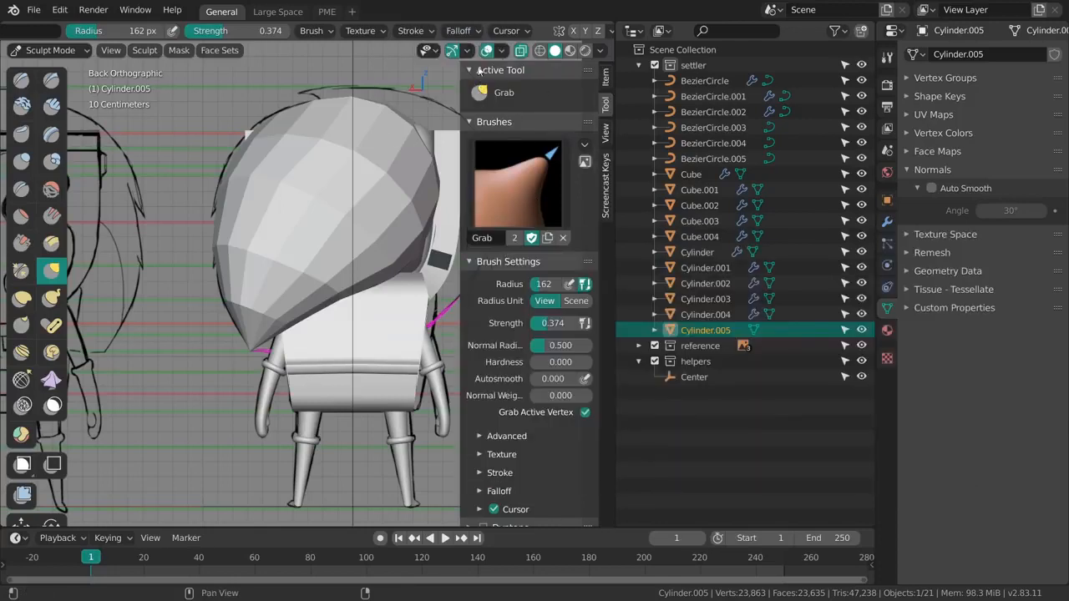
click(458, 31)
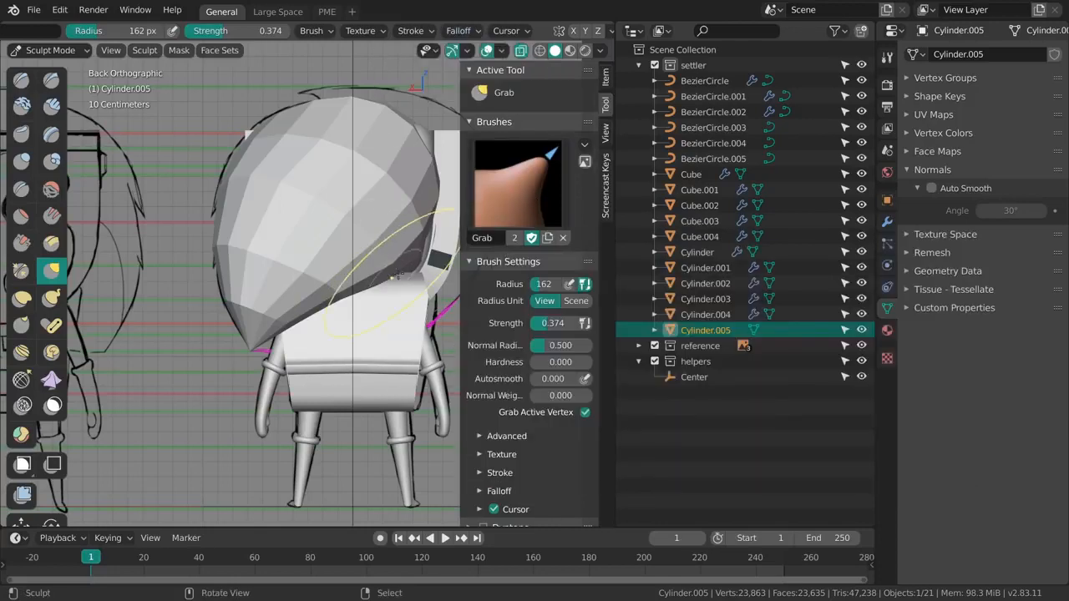
key(n)
click(501, 275)
shift+middle_drag(390, 255, 399, 239)
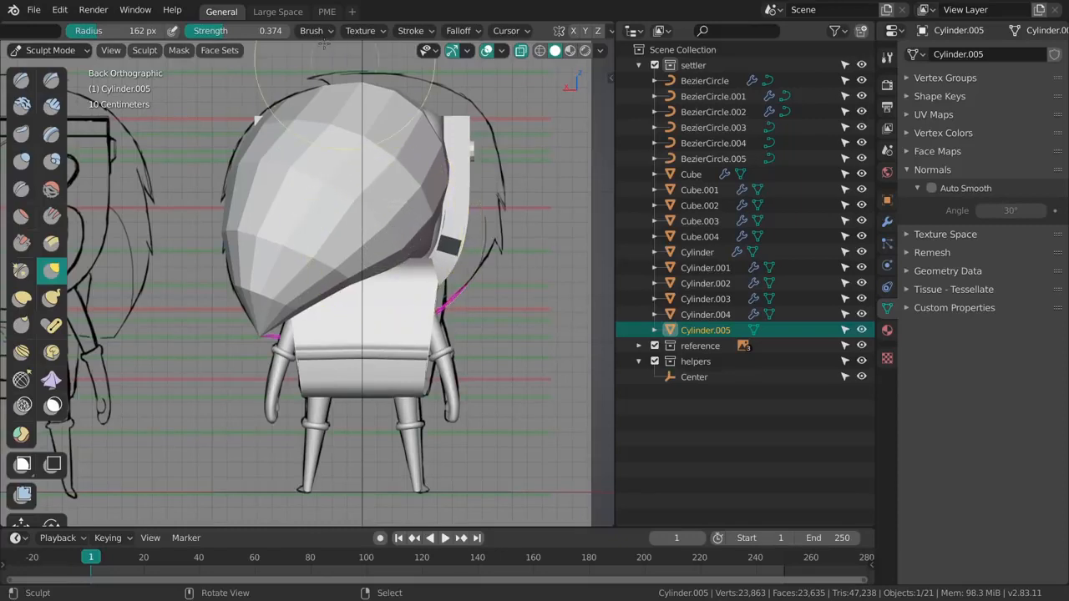
scroll(361, 38, left, 3)
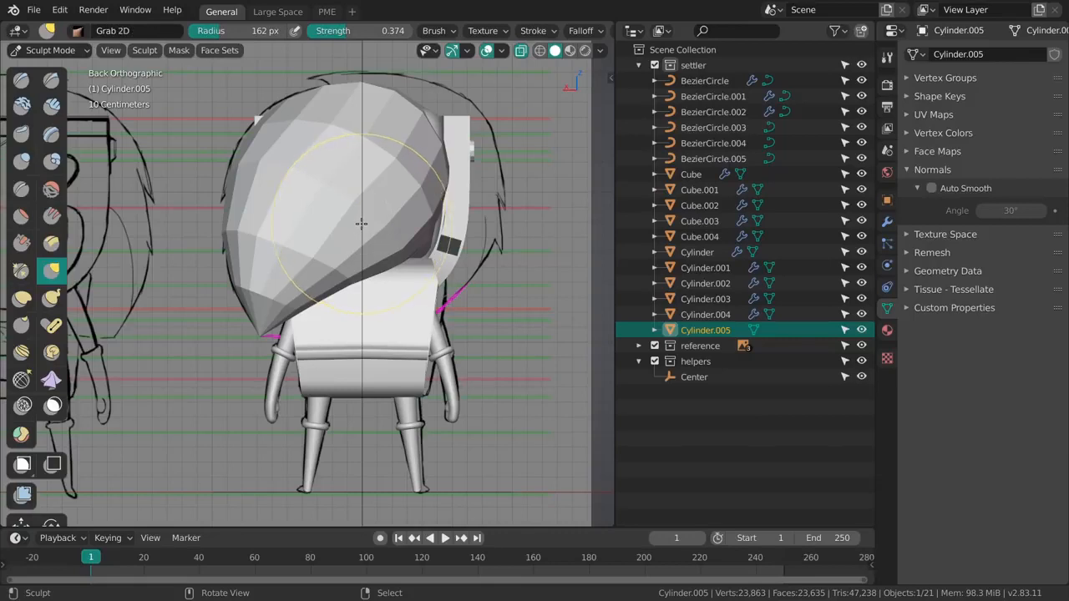
Step: Adjust the middle of the hair's back surface with the Grab brush at radii of about 153 to 158 px
shift+middle_drag(379, 231, 393, 262)
key(f)
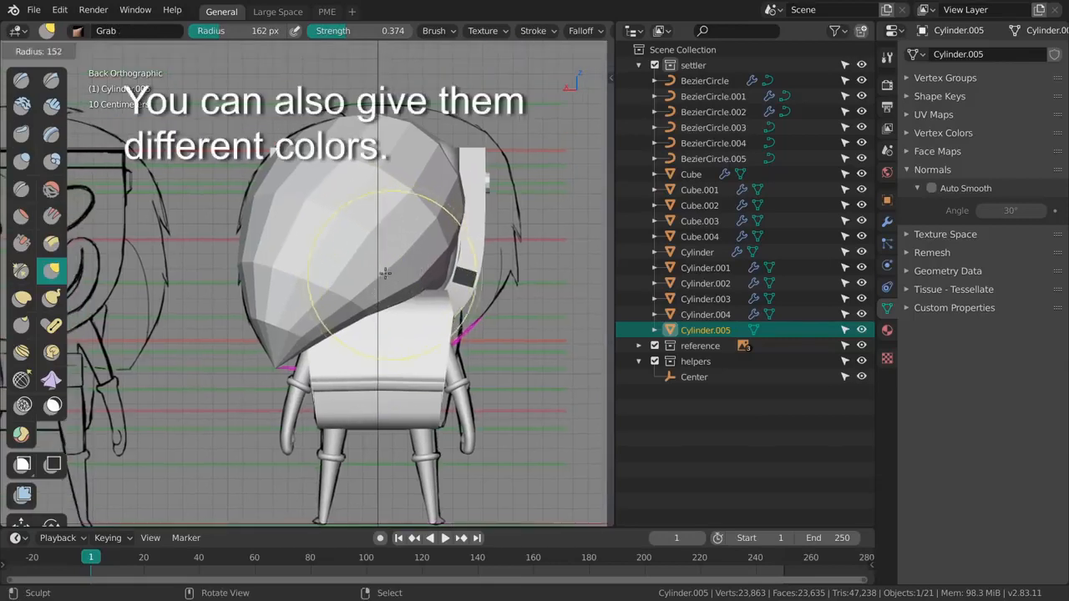
click(396, 264)
mouse_move(388, 253)
mouse_down()
mouse_move(409, 264)
mouse_move(331, 288)
mouse_up()
key(f)
click(351, 267)
key(f)
click(370, 230)
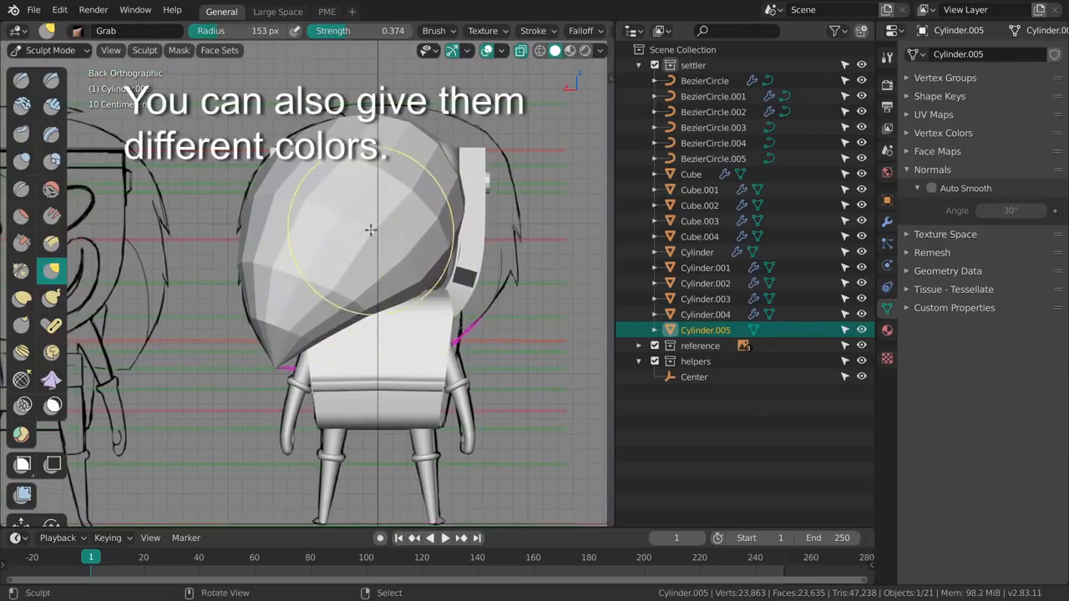
drag(370, 229, 356, 235)
key(f)
click(358, 237)
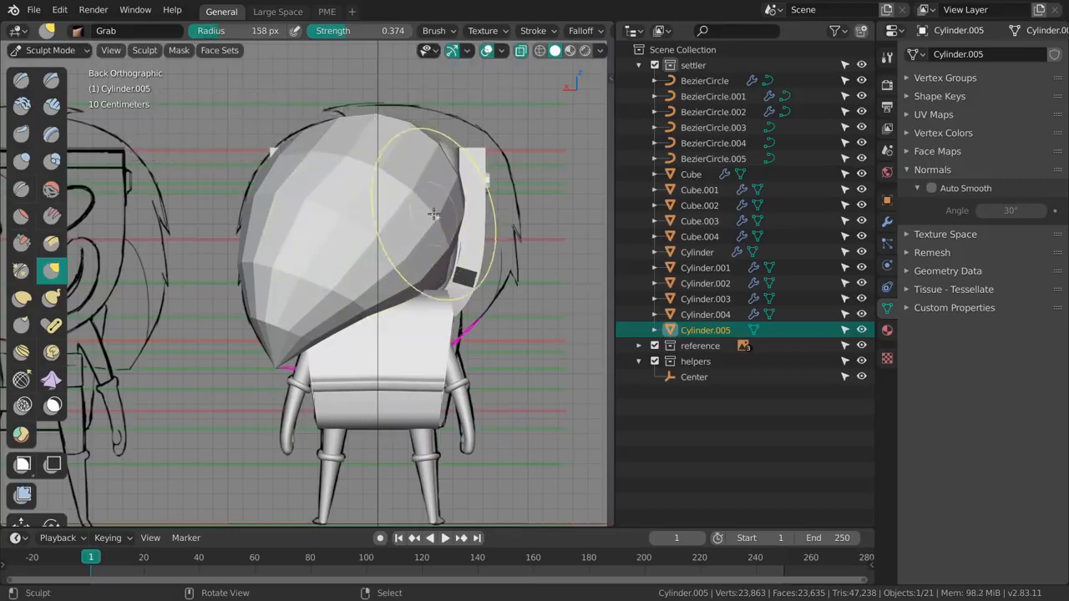
Step: Pull the hair's inner side outward and down over the head strap with a Grab radius of 244 px
shift+middle_drag(459, 248, 420, 228)
key(f)
click(441, 238)
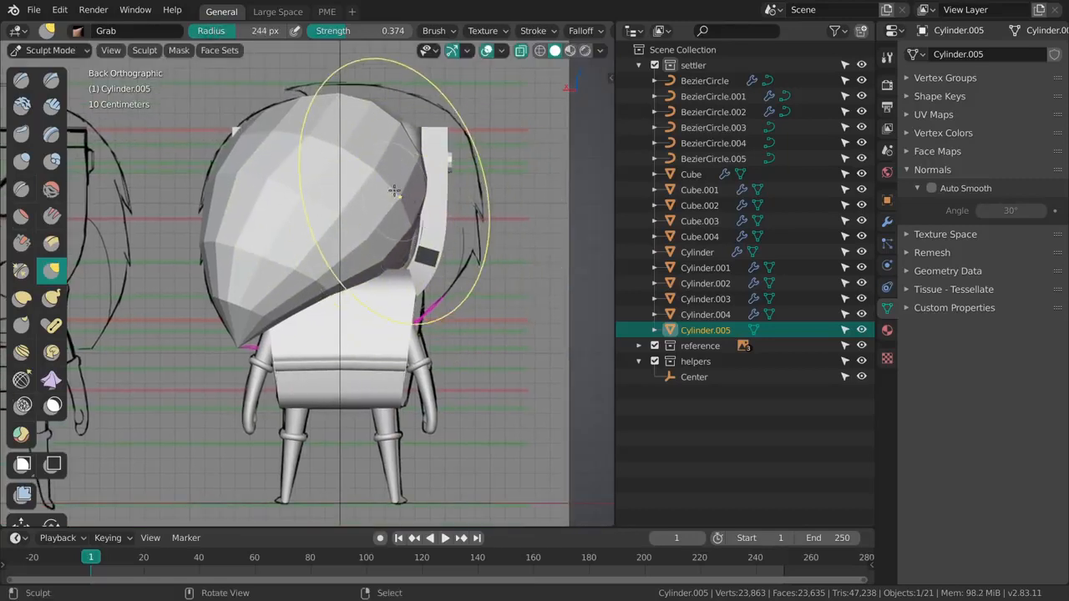
drag(397, 193, 416, 203)
drag(408, 203, 444, 249)
shift+middle_drag(380, 178, 387, 198)
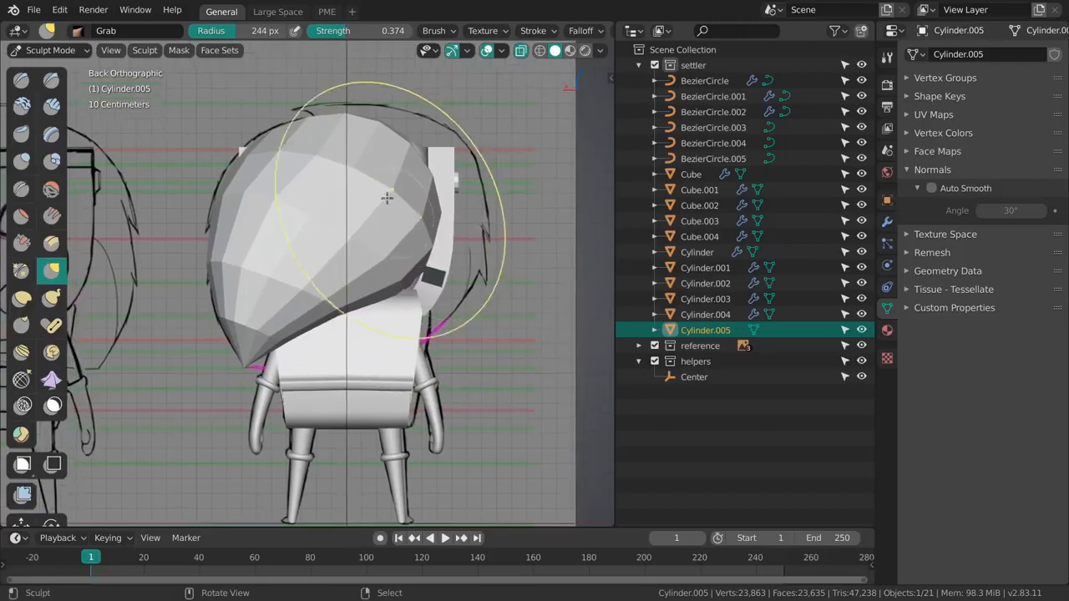
Step: Examine the hair's volume from above and from the side, reducing the Grab radius to about 201 px
middle_drag(439, 145, 359, 284)
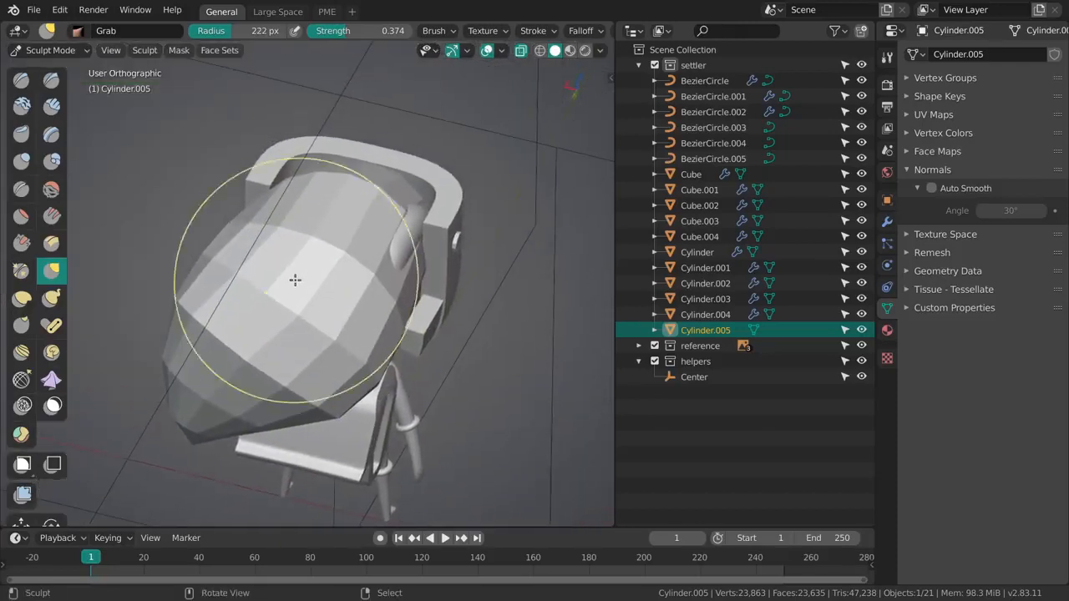
middle_drag(295, 279, 392, 292)
key(f)
click(419, 293)
mouse_move(376, 250)
middle_down()
mouse_move(344, 210)
mouse_move(357, 214)
mouse_move(299, 262)
mouse_move(536, 248)
middle_up()
key(f)
click(345, 218)
key(f)
click(284, 258)
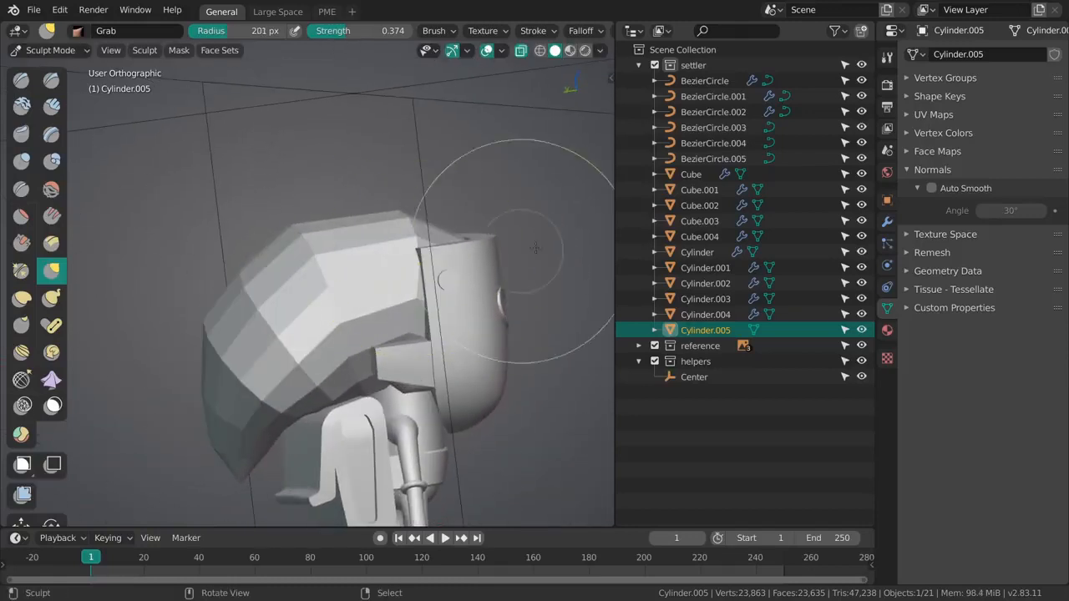
Step: Add a Subdivision Surface modifier to the hair and set its viewport subdivisions to 2
click(887, 220)
click(949, 56)
click(781, 306)
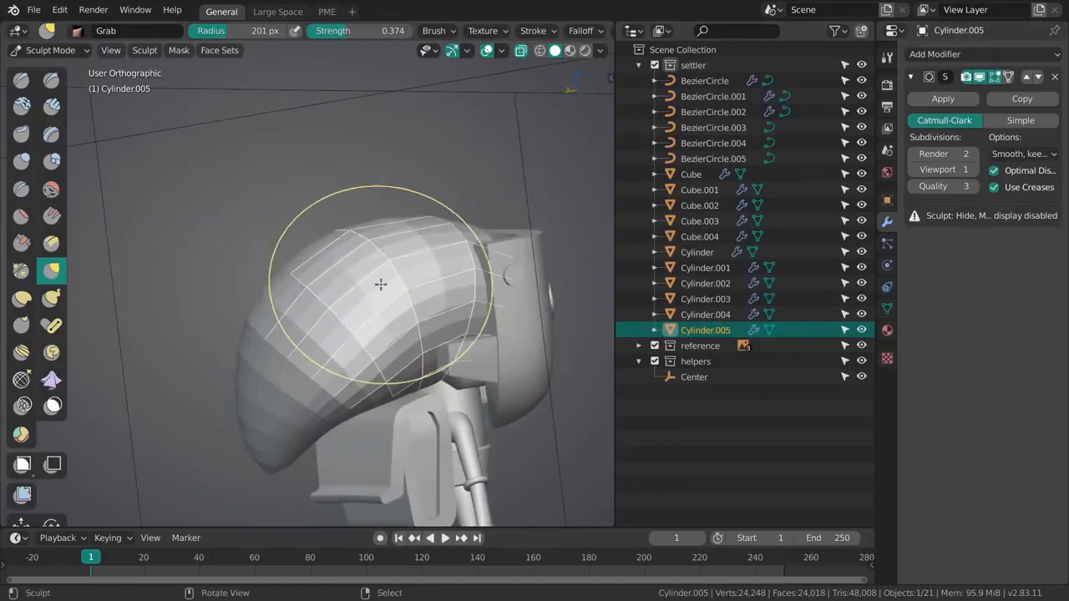
click(973, 170)
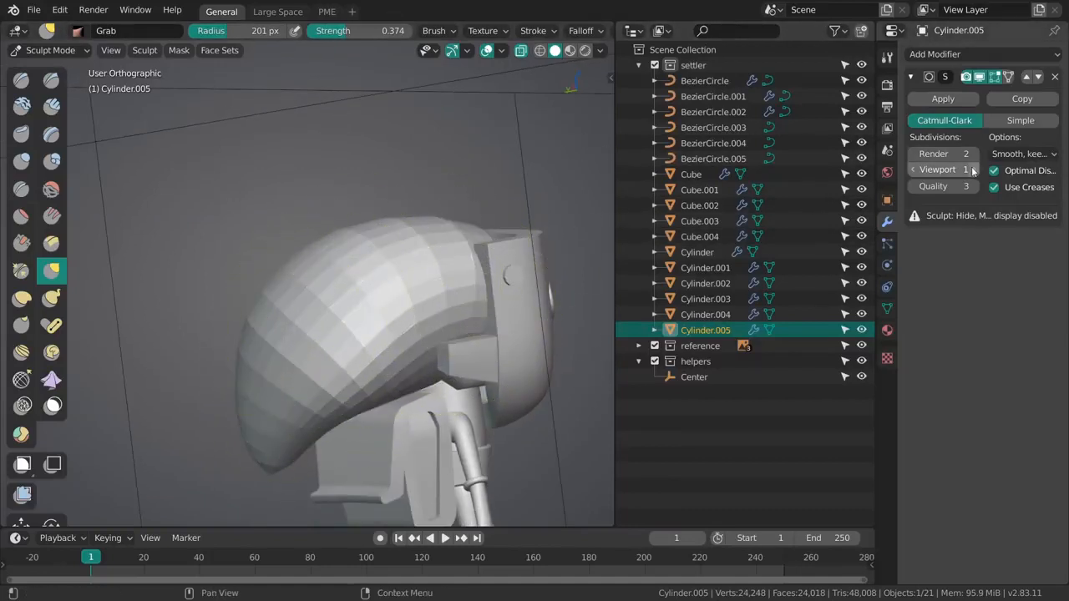
Step: Reshape the side of the subdivided hair with short Grab strokes, adjusting the brush radius between them
mouse_move(305, 382)
middle_down()
mouse_move(370, 281)
mouse_move(389, 298)
mouse_move(373, 320)
mouse_move(319, 325)
mouse_move(395, 322)
mouse_move(384, 261)
middle_up()
click(373, 320)
key(f)
click(348, 341)
key(f)
click(382, 260)
drag(382, 261, 367, 240)
drag(357, 284, 378, 312)
Step: Refine the hair from another angle with Grab, and compare its tip with the right-side reference using a 139 px radius
middle_drag(378, 312, 423, 307)
key(f)
click(399, 297)
drag(400, 297, 392, 293)
mouse_move(360, 281)
middle_down()
mouse_move(373, 295)
mouse_move(353, 329)
mouse_move(443, 298)
mouse_move(423, 312)
middle_up()
key(f)
click(418, 332)
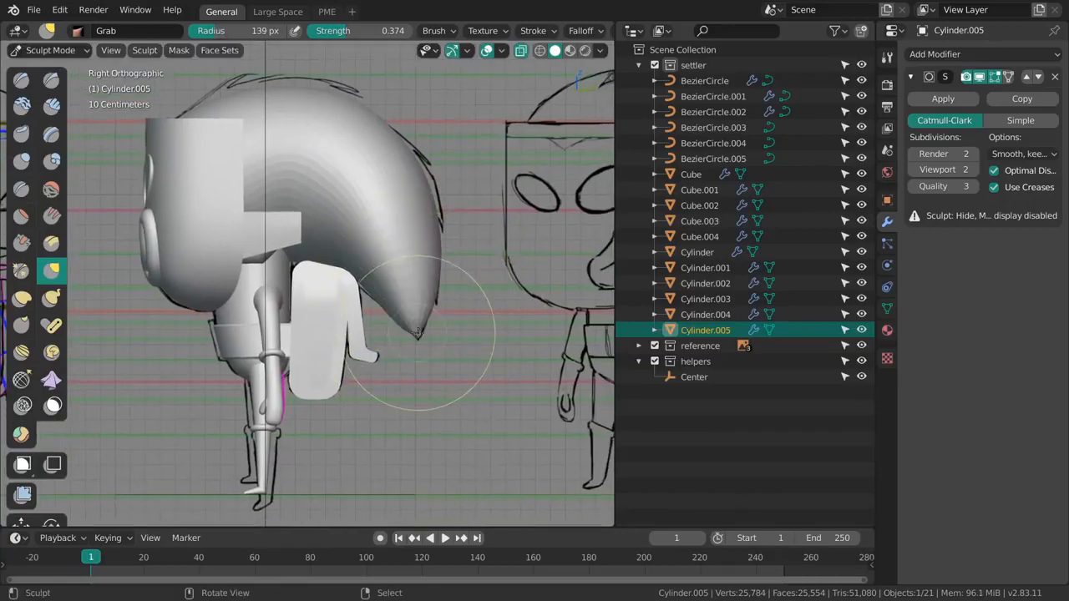
Step: Enter Edit Mode on the hair and select the horizontal edge loop just above its pointed tip
key(Tab)
mouse_move(501, 311)
middle_down()
mouse_move(433, 323)
mouse_move(443, 330)
mouse_move(381, 298)
mouse_move(370, 278)
mouse_move(489, 359)
mouse_move(514, 332)
mouse_move(359, 280)
mouse_move(369, 390)
mouse_move(376, 378)
middle_up()
scroll(457, 339, up, 3)
key(1)
key(k)
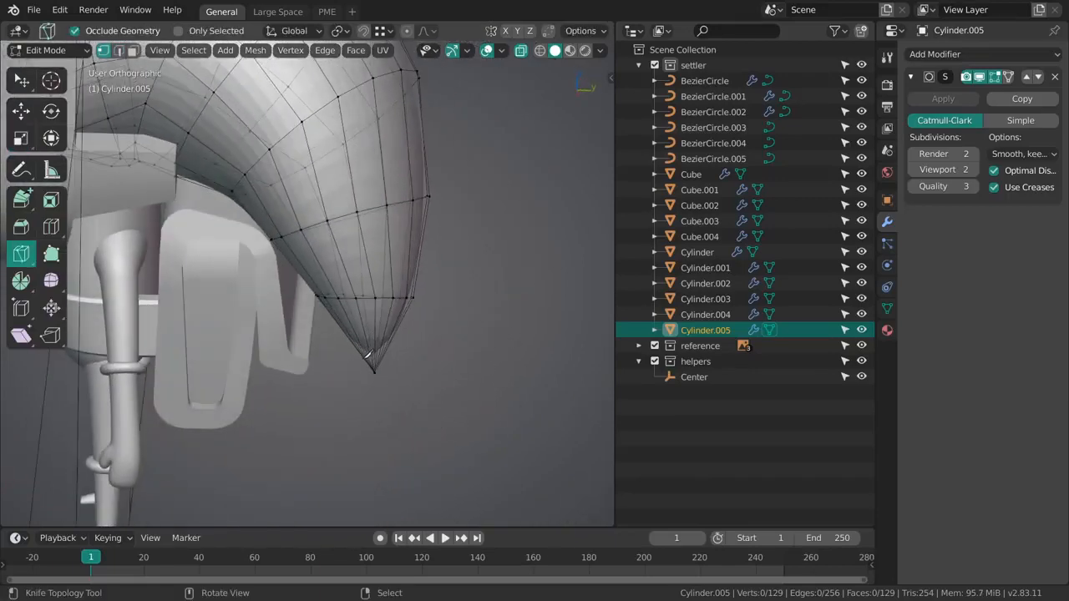
key(w)
alt+click(380, 305)
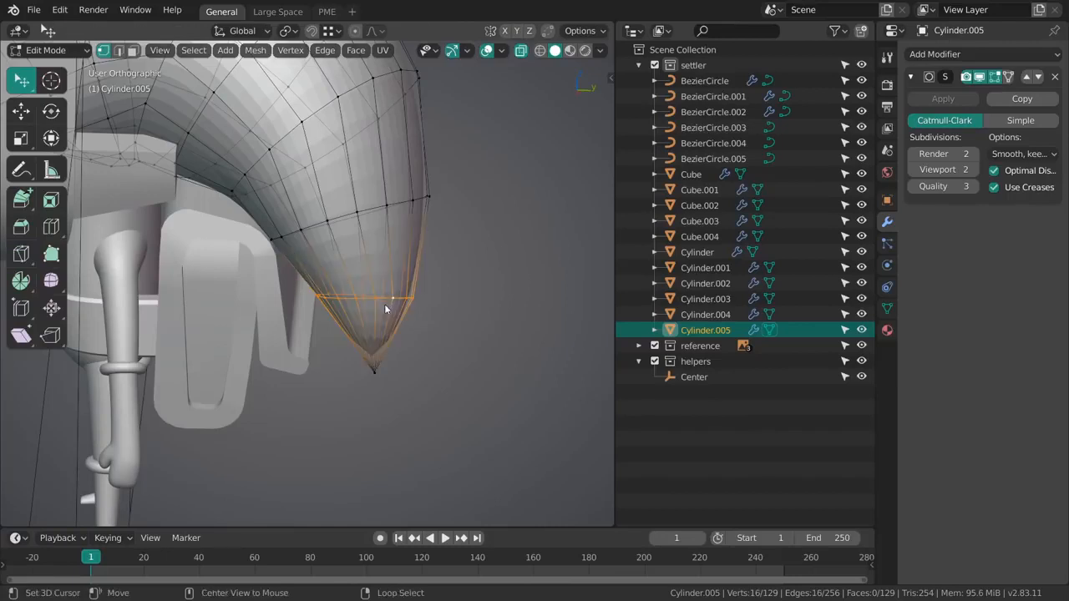
mouse_move(381, 306)
middle_down()
mouse_move(401, 317)
mouse_move(389, 317)
middle_up()
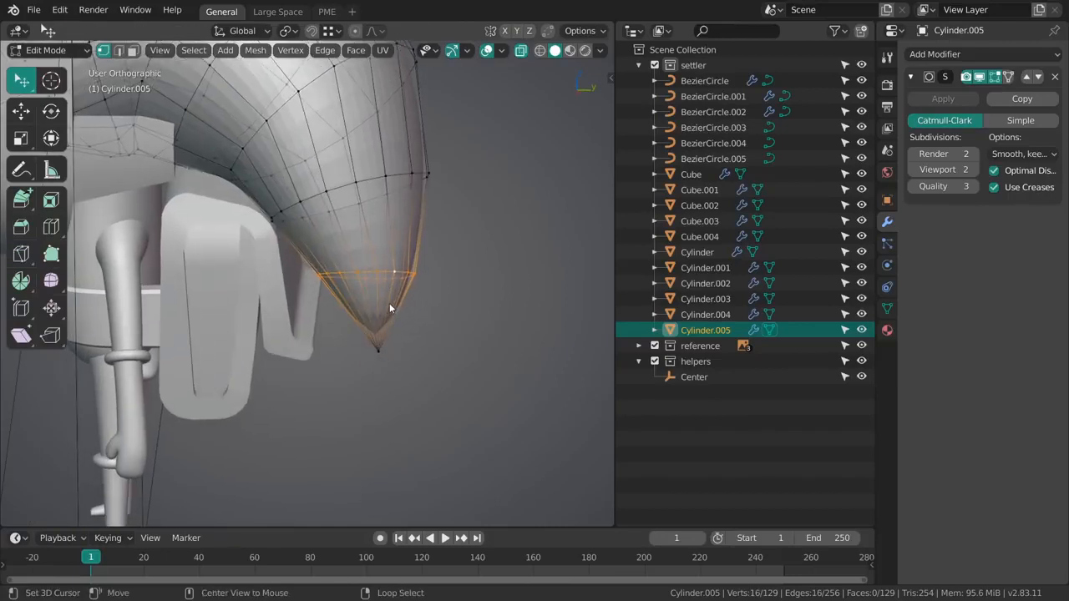
Step: Try to rip the selected loop with Fill enabled and edge-slide the new loop down to the hair tip
key(v)
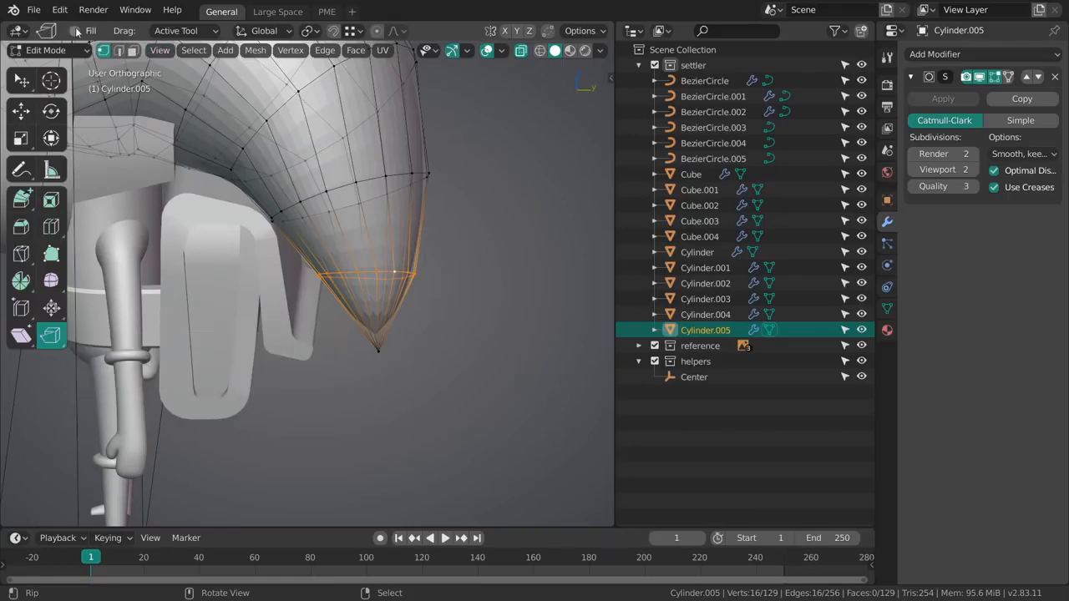
middle_drag(376, 258, 415, 300)
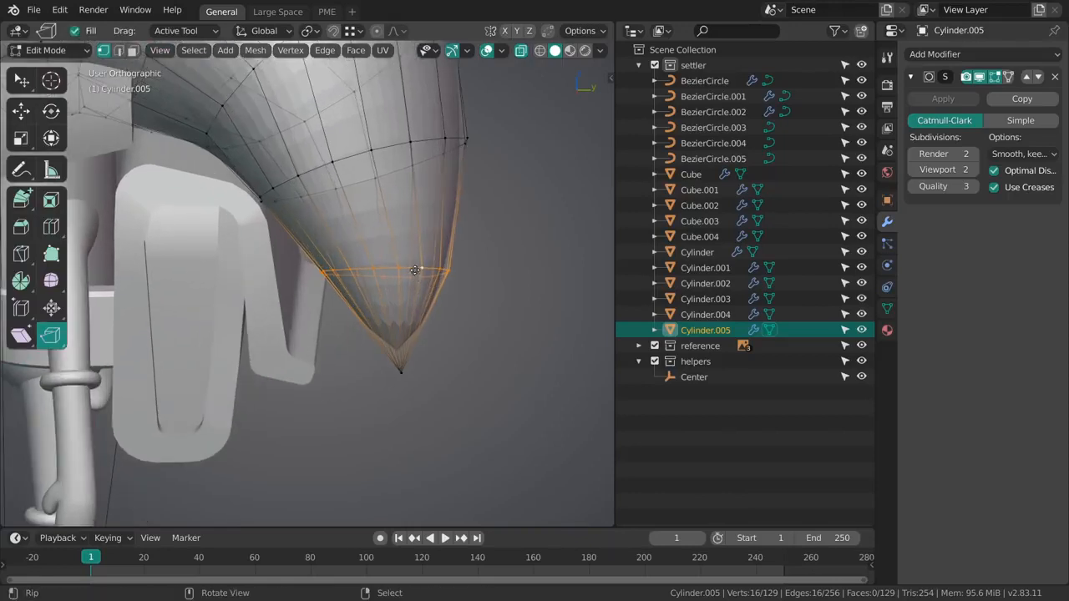
drag(413, 274, 416, 301)
key(g)
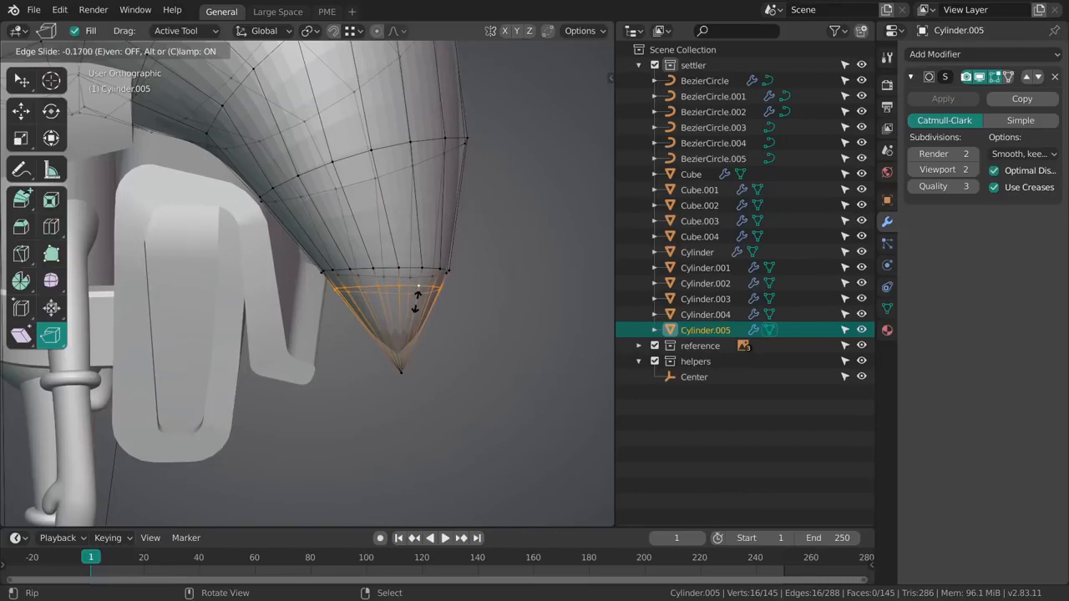
key(g)
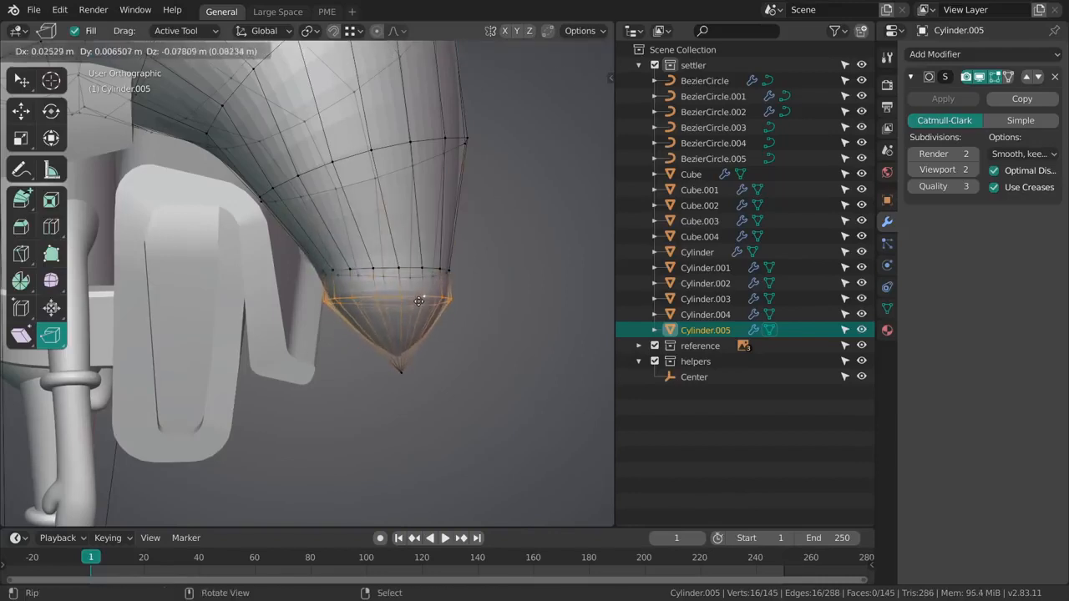
key(g)
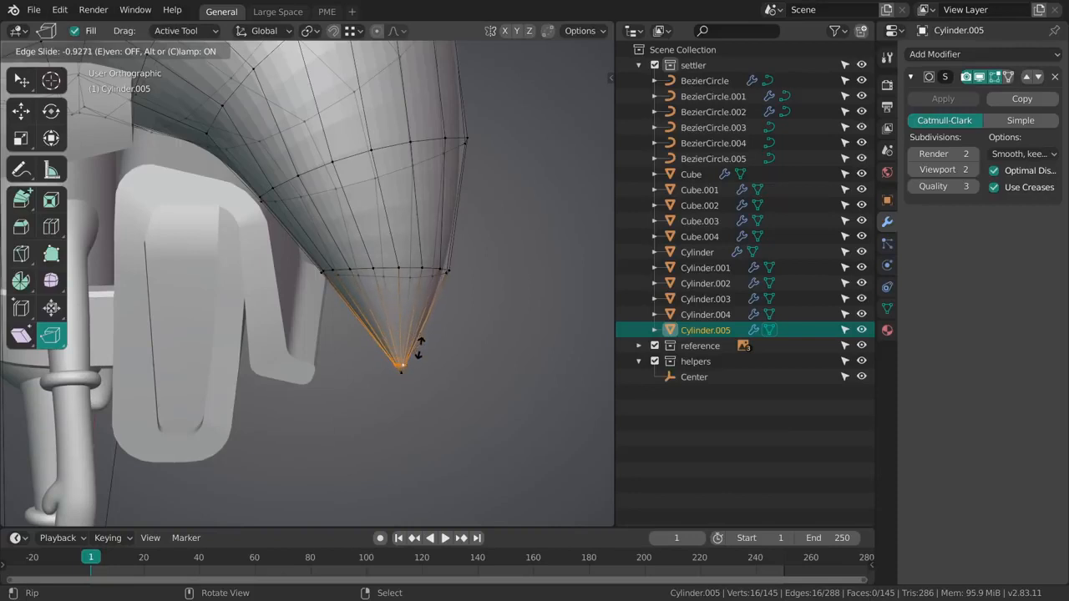
click(430, 347)
Step: Return to the unripped edge loop above the tip and look over the Loop Cut and Extrude Region tools
middle_drag(431, 348, 430, 375)
key(alt+a)
alt+click(425, 382)
key(alt+x)
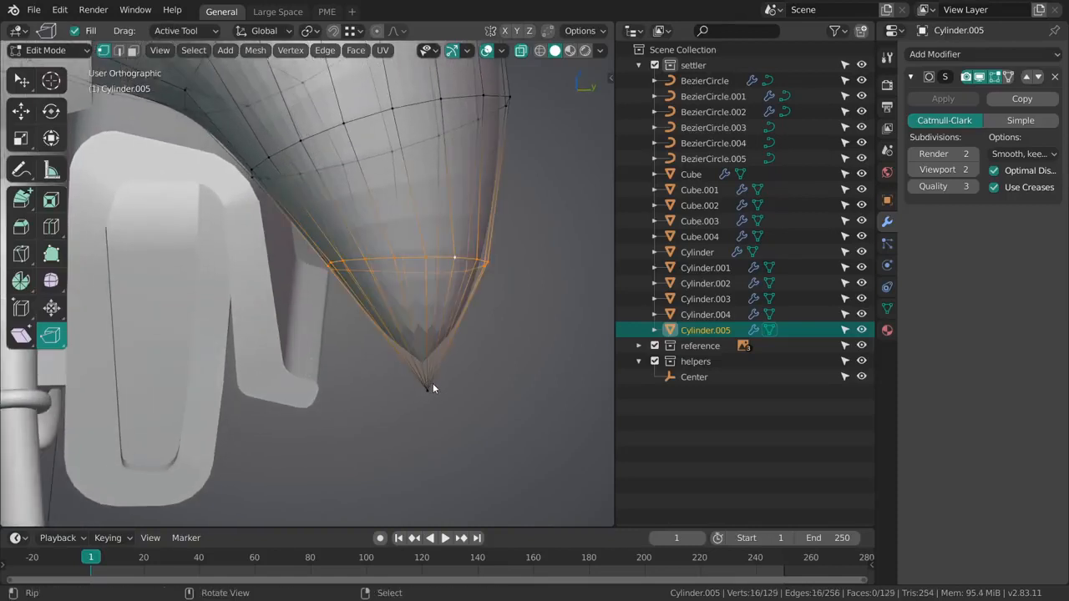
key(ctrl+r)
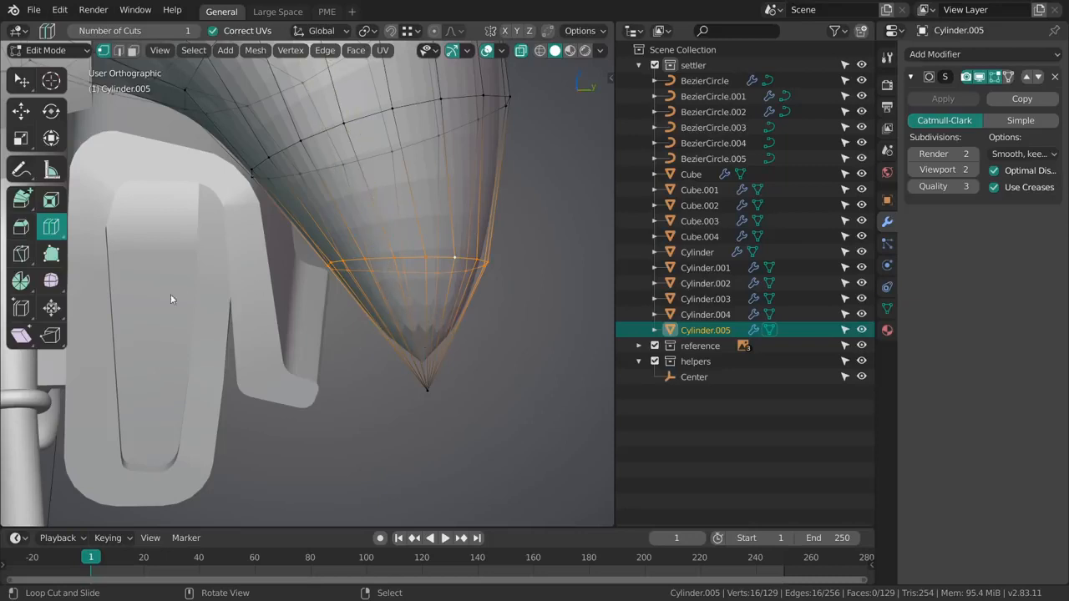
drag(30, 202, 80, 208)
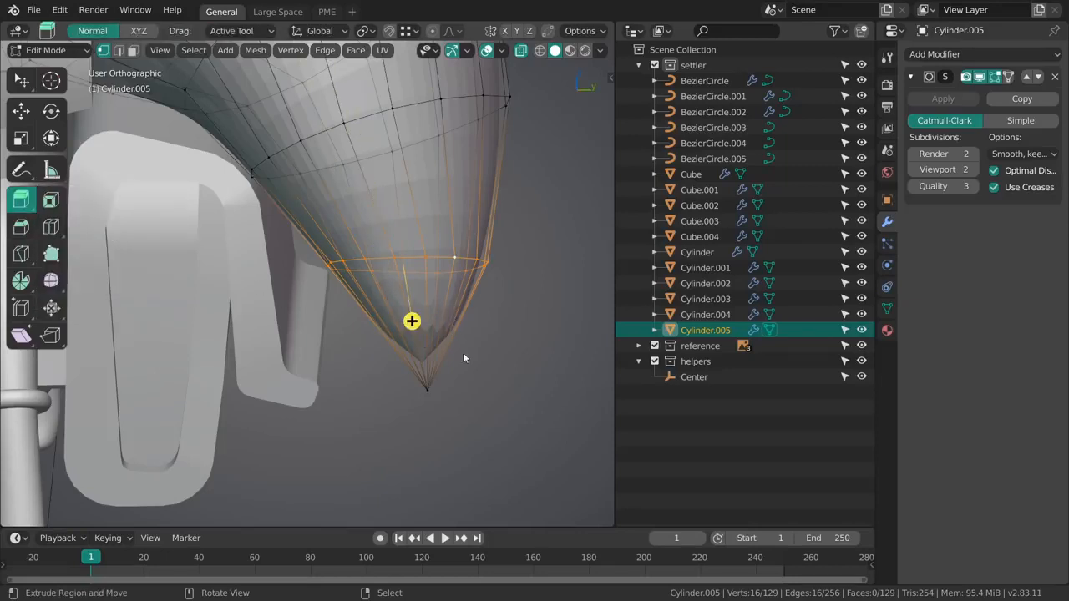
Step: Rip the loop above the hair tip with Fill enabled, edge-slide the new loop close to the point and leave Edit Mode
middle_drag(463, 357, 450, 349)
key(v)
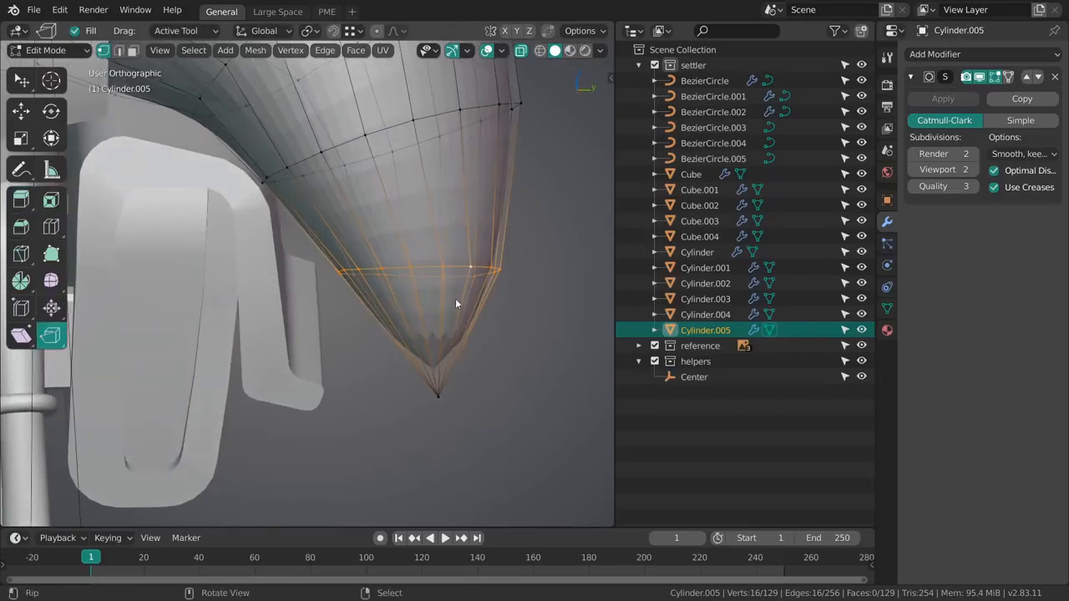
drag(459, 302, 463, 388)
key(g)
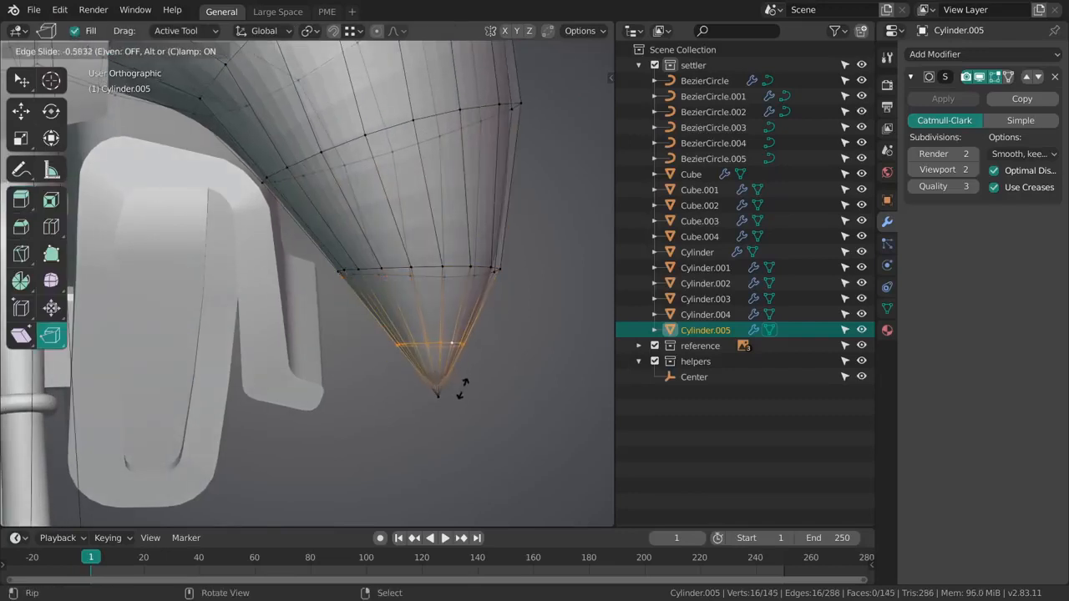
click(463, 419)
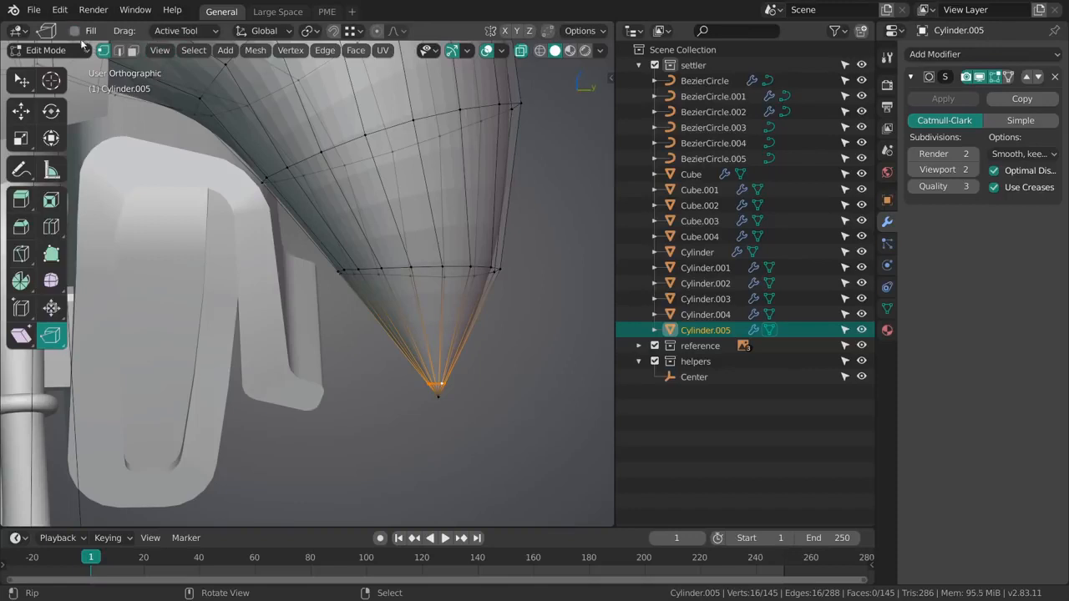
middle_drag(413, 337, 453, 314)
key(Tab)
Step: Return to Sculpt Mode and nudge the hair tip in the right side view with a Grab radius of about 117 px
mouse_move(350, 316)
middle_down()
mouse_move(398, 241)
mouse_move(354, 308)
mouse_move(387, 311)
mouse_move(389, 334)
middle_up()
key(ctrl+Tab)
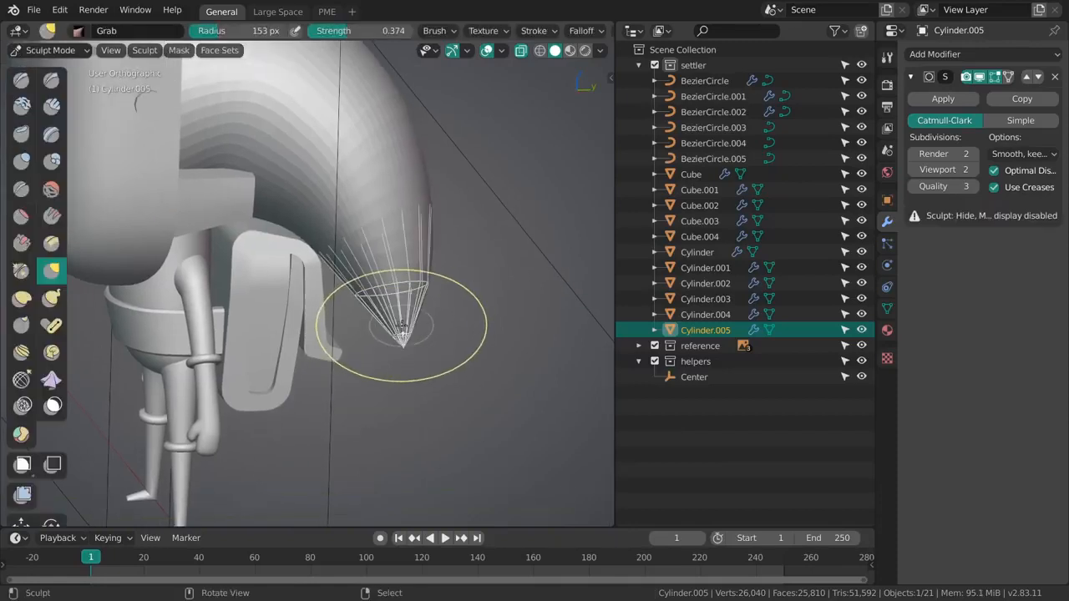
key(grave)
click(361, 335)
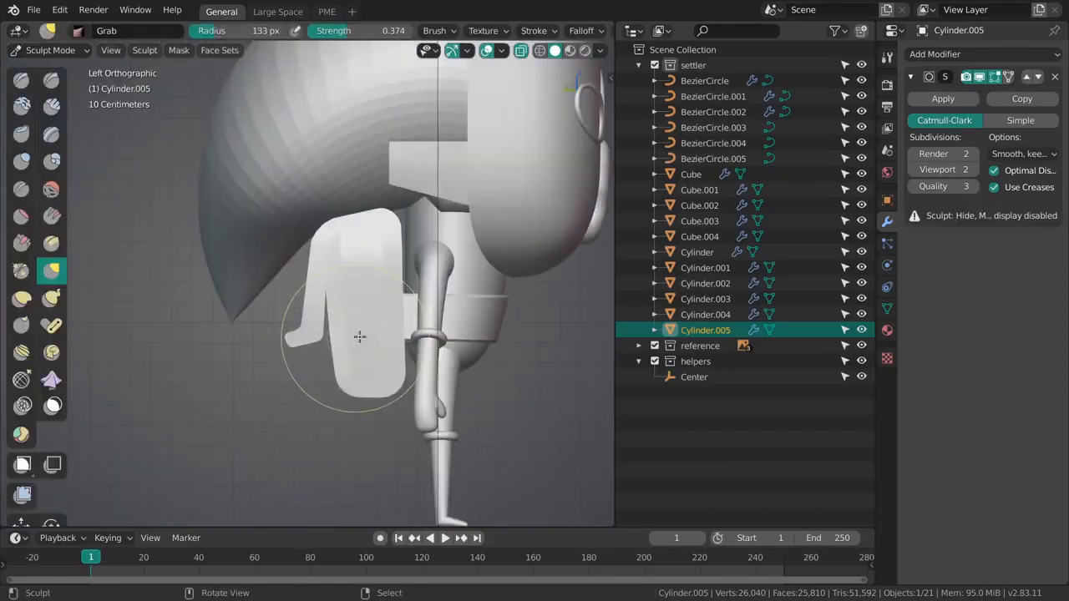
key(grave)
click(423, 309)
key(f)
click(440, 318)
drag(382, 318, 375, 318)
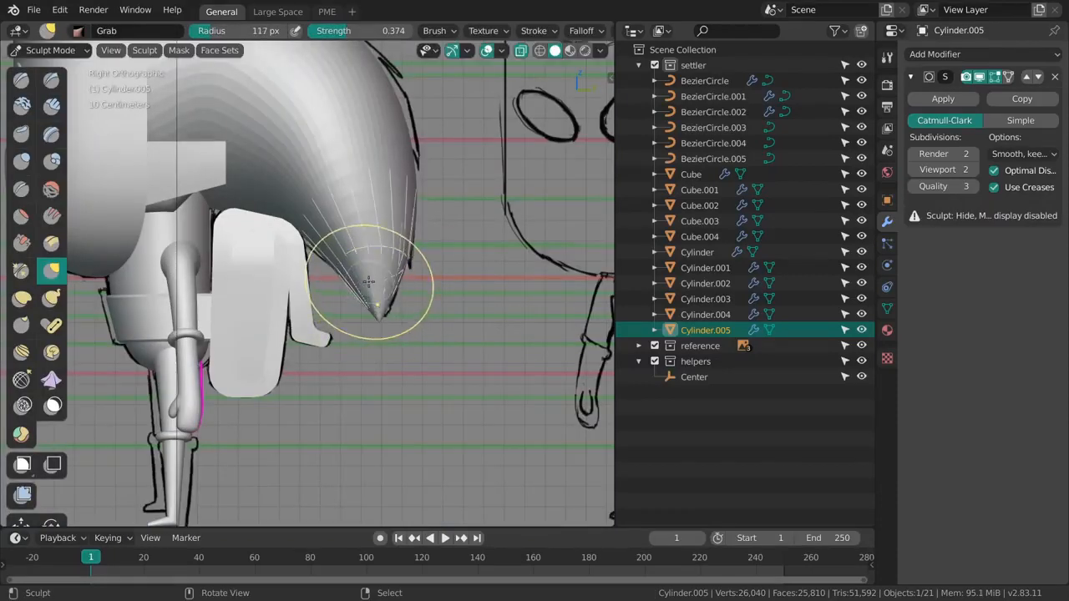
Step: Grab the hair's rear edge slightly up and outward to follow the reference outline in the right side view
key(f)
click(499, 269)
shift+middle_drag(410, 203, 476, 343)
drag(456, 224, 466, 214)
shift+middle_drag(342, 100, 431, 134)
key(f)
click(489, 136)
key(f)
click(373, 141)
Step: Pull the upper front of the hair toward the sketched outline in the right side view with Grab 2D, using radii of 182 and 125 px
middle_drag(332, 125, 341, 188)
key(g)
key(grave)
click(287, 132)
key(f)
click(440, 132)
mouse_move(357, 179)
mouse_down()
mouse_move(336, 141)
mouse_move(280, 151)
mouse_up()
key(f)
click(309, 151)
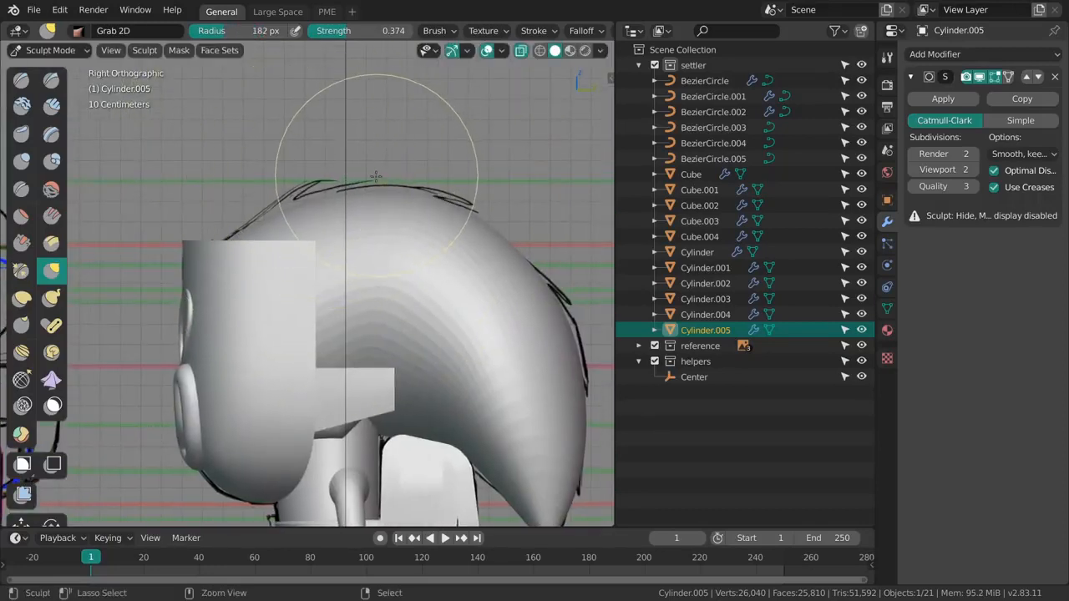
key(f)
click(297, 168)
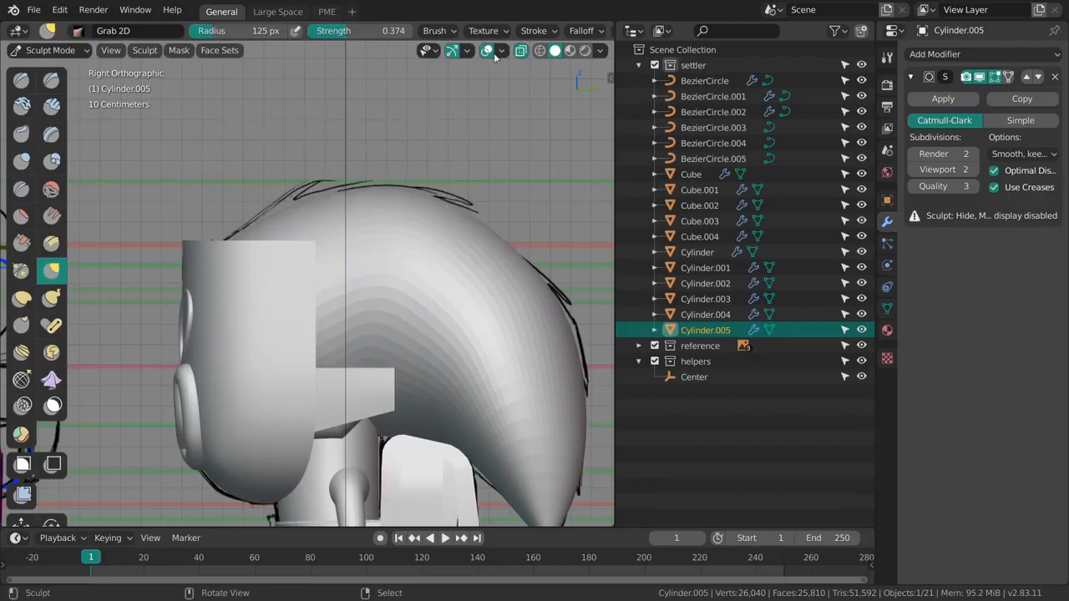
Step: Show the wireframe overlay and adjust the hair's top toward the sketched outline in the right side view with a Grab 2D radius of 108 px
middle_drag(499, 33, 279, 53)
middle_drag(439, 34, 548, 35)
key(shift+z)
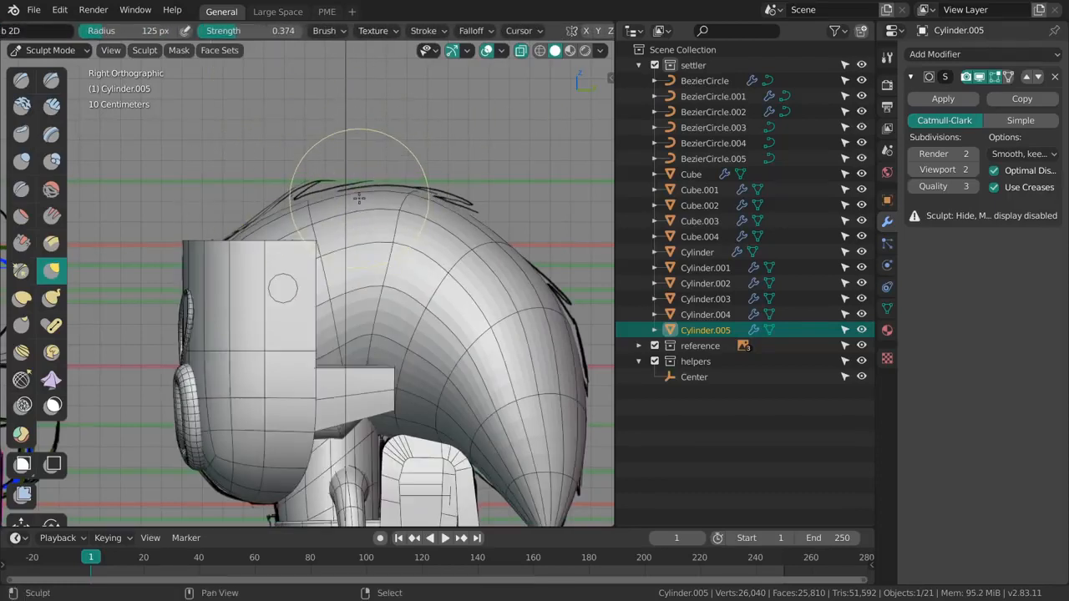
key(f)
click(380, 188)
drag(415, 195, 413, 205)
key(f)
click(401, 204)
drag(332, 200, 293, 195)
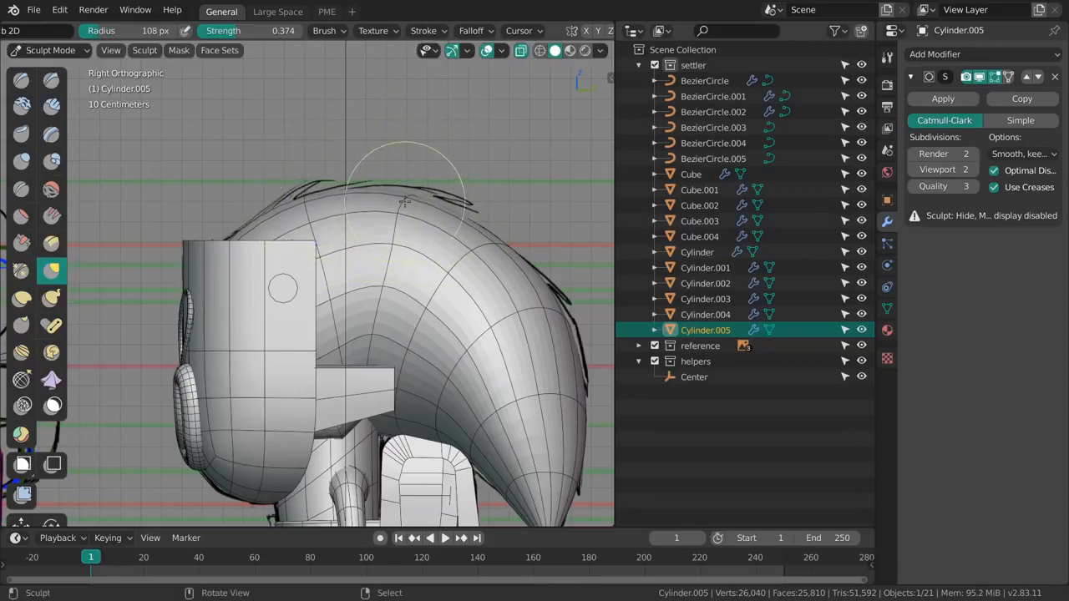
Step: Even out the edge loops on the upper side of the hair with Grab 2D radii of 92, 84 and 117 px
shift+middle_drag(440, 198, 433, 169)
key(f)
click(382, 251)
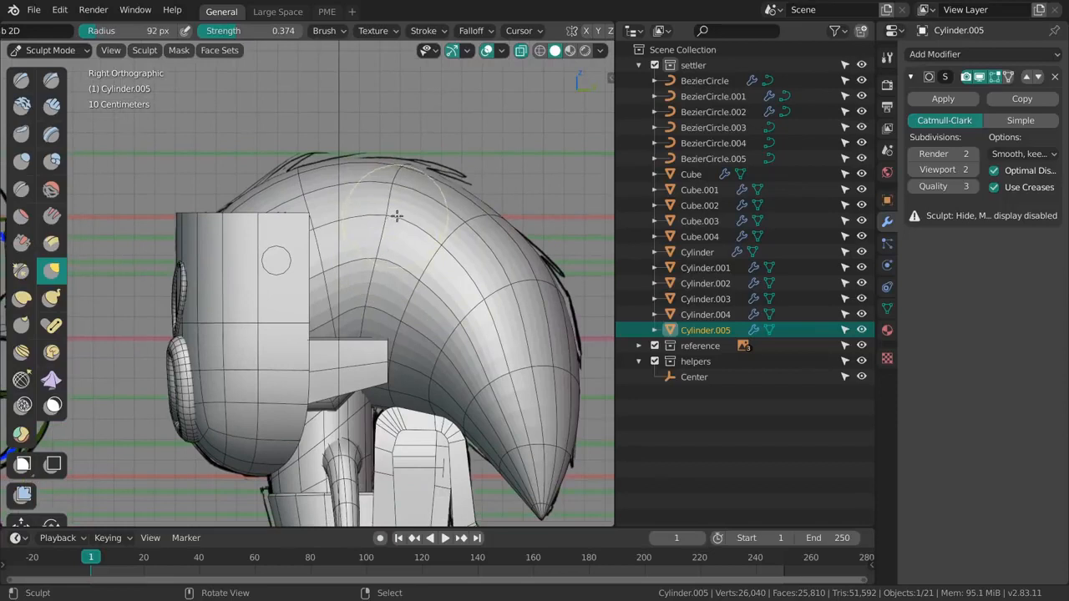
key(f)
click(385, 222)
mouse_move(387, 223)
mouse_down()
mouse_move(387, 209)
mouse_move(384, 220)
mouse_up()
key(f)
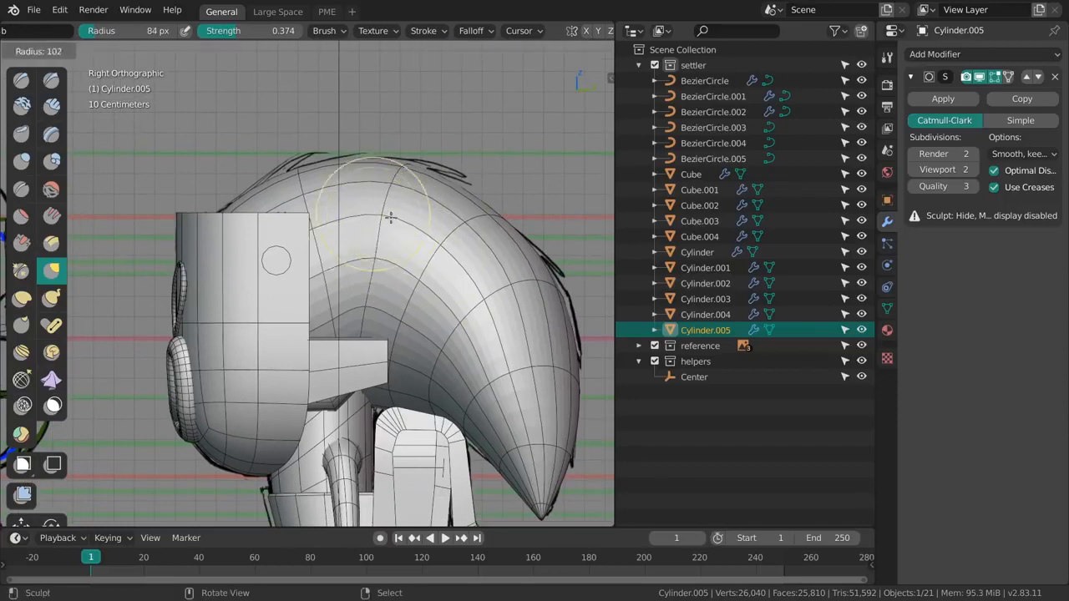
click(390, 224)
mouse_move(383, 258)
mouse_down()
mouse_move(453, 292)
mouse_move(384, 259)
mouse_up()
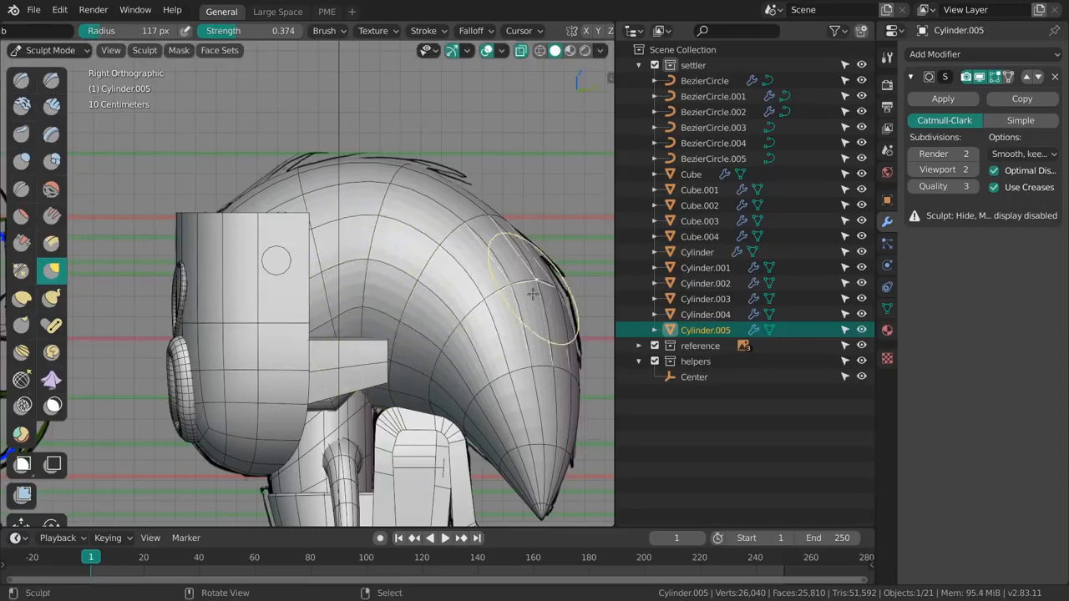
Step: Grab the upper side of the hair opposite the tip toward the reference outline in the back view
key(grave)
click(387, 220)
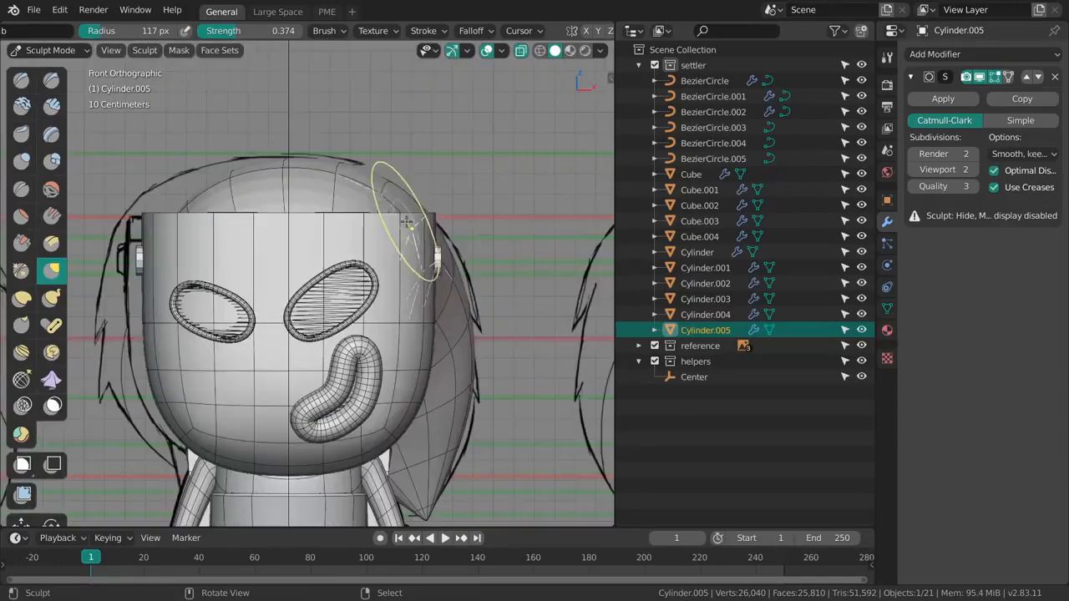
shift+middle_drag(402, 219, 476, 240)
mouse_move(279, 220)
middle_down()
mouse_move(383, 156)
mouse_move(418, 167)
middle_up()
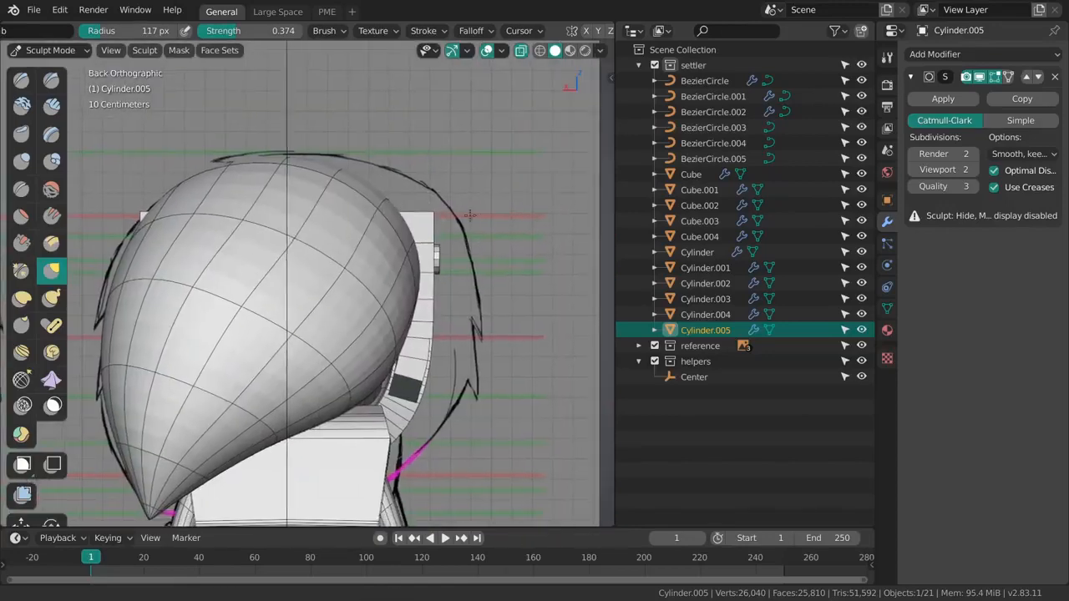
scroll(376, 203, down, 1)
key(f)
click(436, 219)
key(f)
click(424, 225)
mouse_move(372, 227)
mouse_down()
mouse_move(407, 227)
mouse_move(394, 246)
mouse_up()
Step: Reshape the rear corner of the hair opposite the tip from above, using Grab 2D radii of 272 and 228 px
key(f)
click(418, 283)
mouse_move(394, 246)
middle_down()
mouse_move(374, 341)
mouse_move(416, 275)
middle_up()
key(f)
click(548, 306)
shift+middle_drag(382, 376, 394, 349)
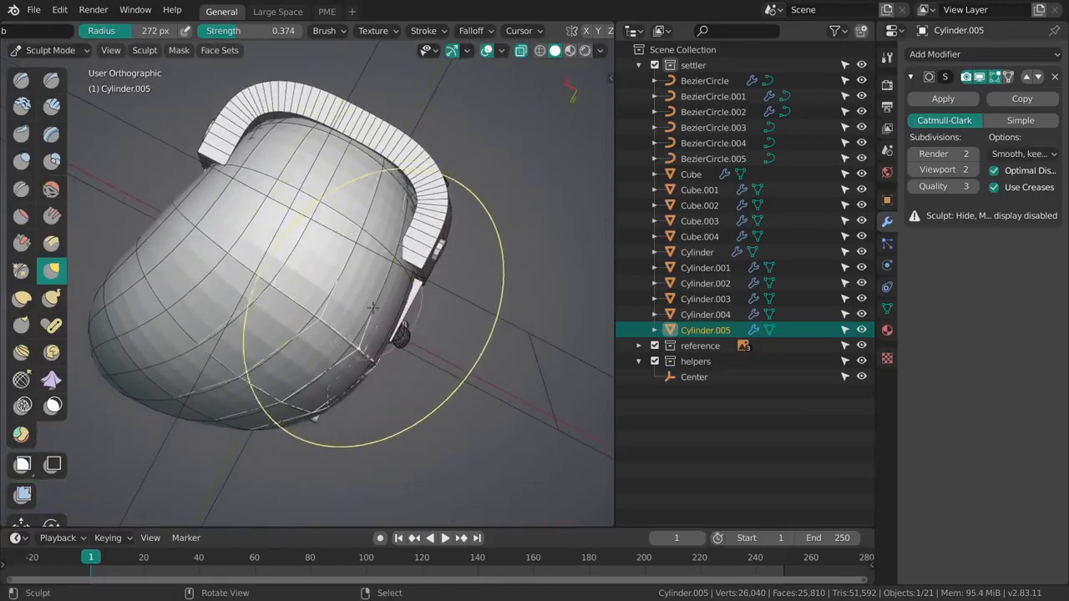
drag(368, 322, 364, 370)
middle_drag(364, 370, 521, 380)
key(f)
click(498, 380)
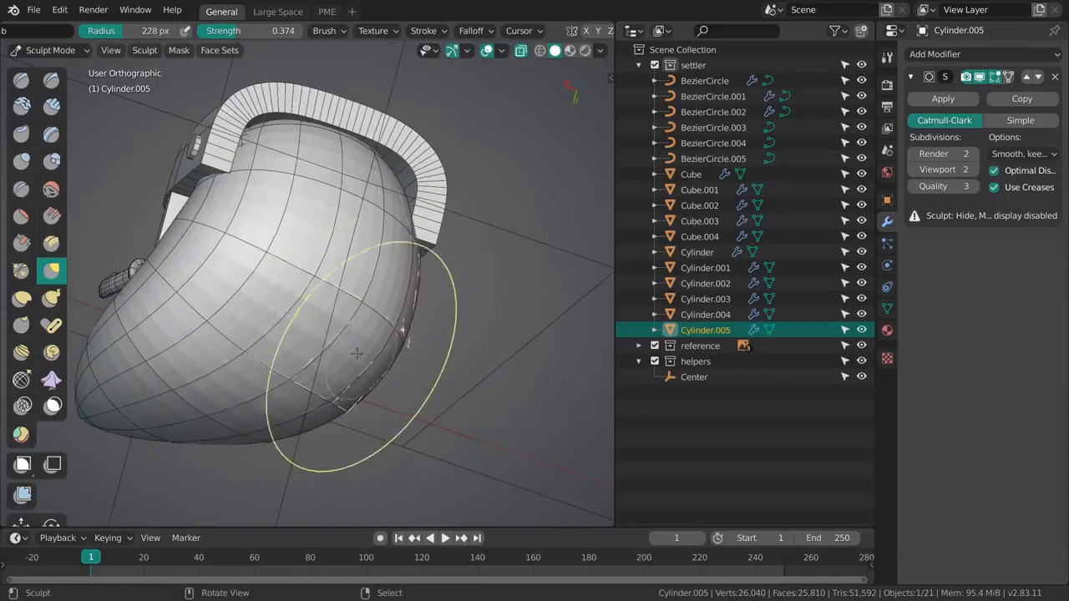
Step: Pull the hair's side opposite the tip up and outward in the back view with a Grab 2D radius of 285 px
key(grave)
click(405, 292)
key(f)
click(404, 279)
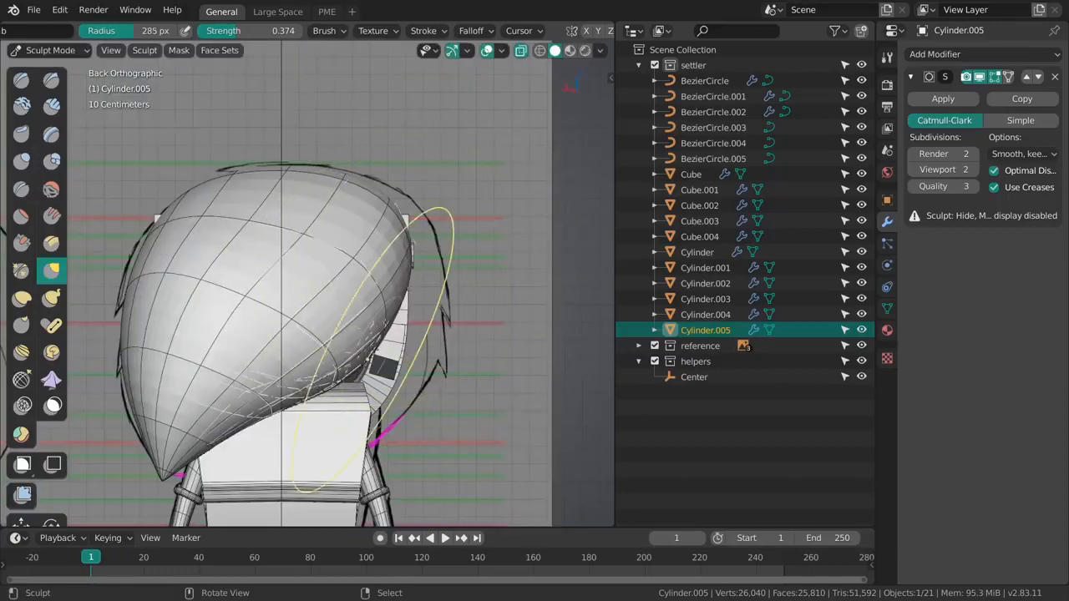
shift+middle_drag(378, 354, 375, 295)
drag(375, 295, 402, 242)
mouse_move(415, 235)
shift+middle_down()
mouse_move(415, 254)
mouse_move(302, 351)
shift+middle_up()
Step: Adjust the hair near the headband's end from above with a Grab 2D radius of 151 px
mouse_move(451, 225)
middle_down()
mouse_move(402, 284)
mouse_move(443, 292)
mouse_move(417, 292)
middle_up()
key(f)
click(380, 284)
key(f)
click(439, 292)
key(f)
click(417, 286)
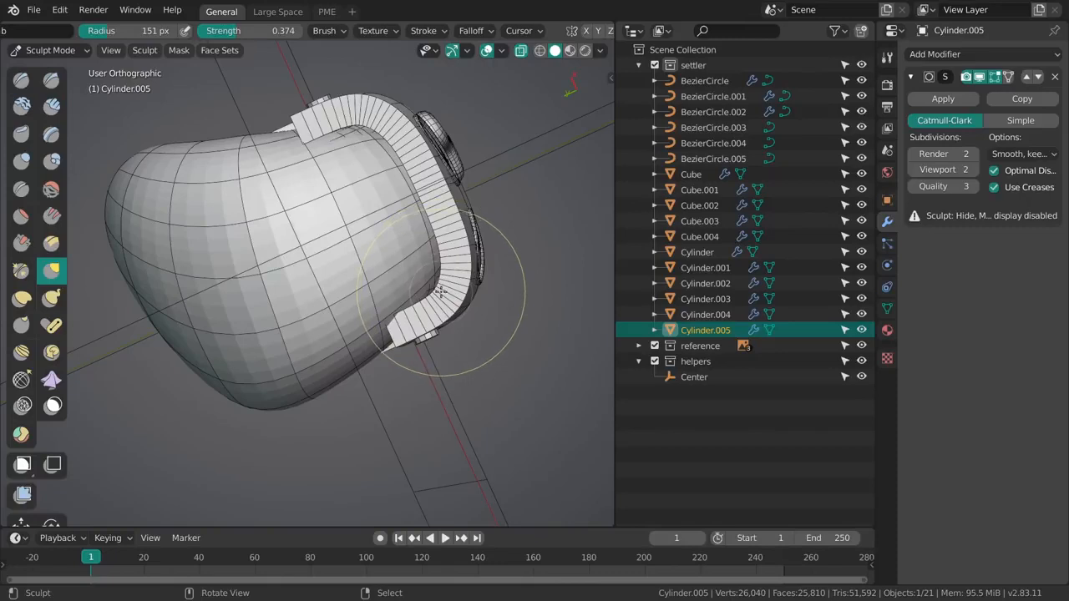
Step: Refine the hair's sides beside the headband from an angled top view, using Grab 2D radii of 190 and 162 px
middle_drag(405, 316, 392, 205)
key(f)
click(393, 205)
drag(393, 200, 389, 171)
middle_drag(389, 175, 414, 221)
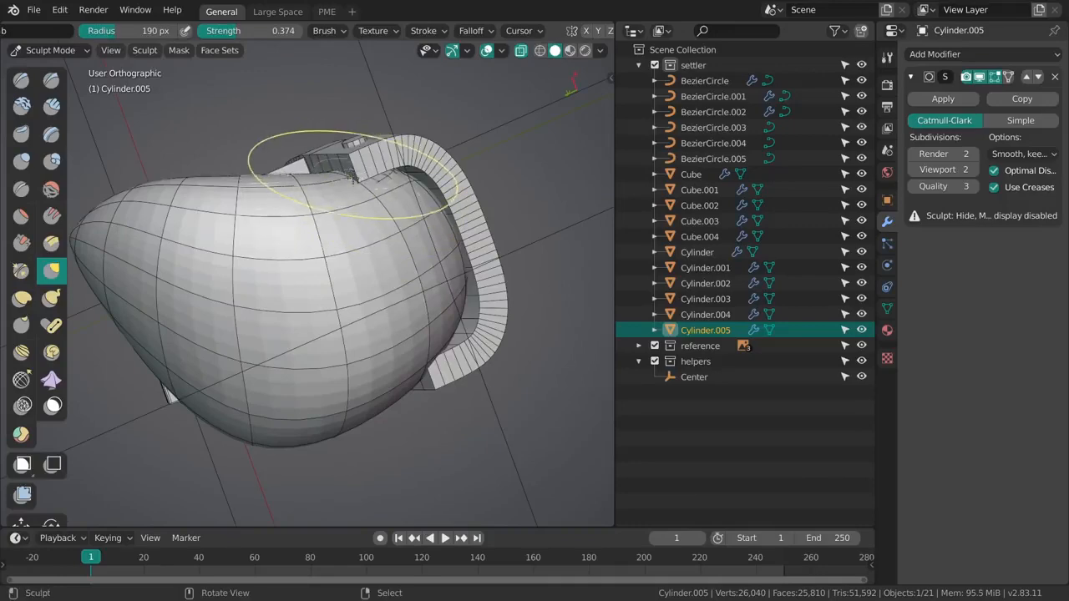
middle_drag(352, 177, 323, 203)
key(f)
click(322, 203)
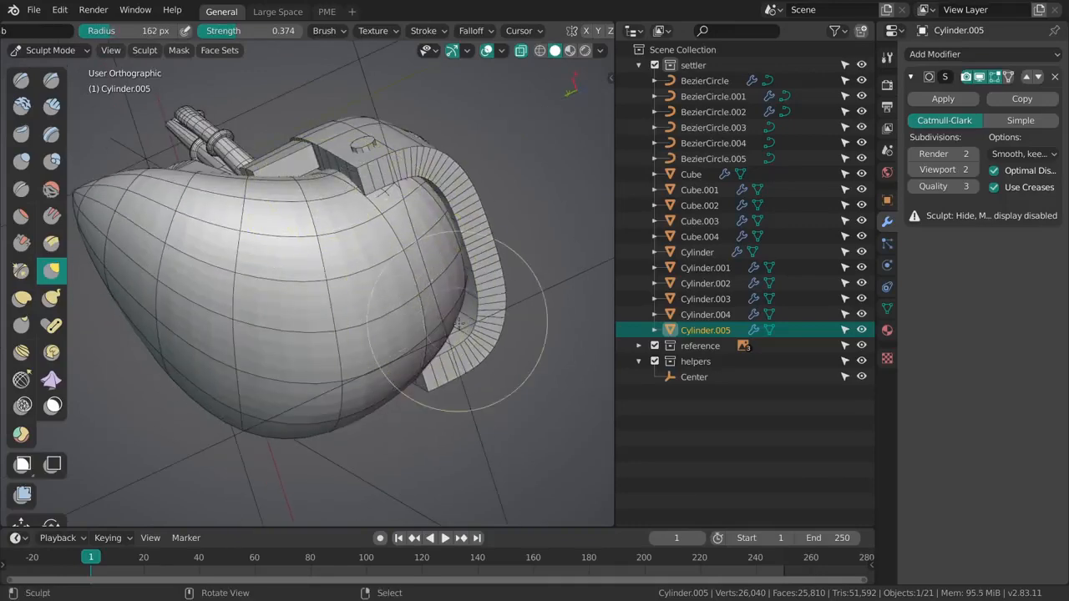
mouse_move(458, 324)
middle_down()
mouse_move(392, 279)
mouse_move(418, 325)
middle_up()
Step: Enter Edit Mode, add one loop cut across the hair behind the headband and turn off the subdivision modifier's Edit Mode display
scroll(418, 325, up, 2)
key(Tab)
mouse_move(433, 261)
shift+middle_down()
mouse_move(353, 280)
mouse_move(318, 251)
shift+middle_up()
click(51, 227)
drag(301, 244, 330, 226)
click(993, 77)
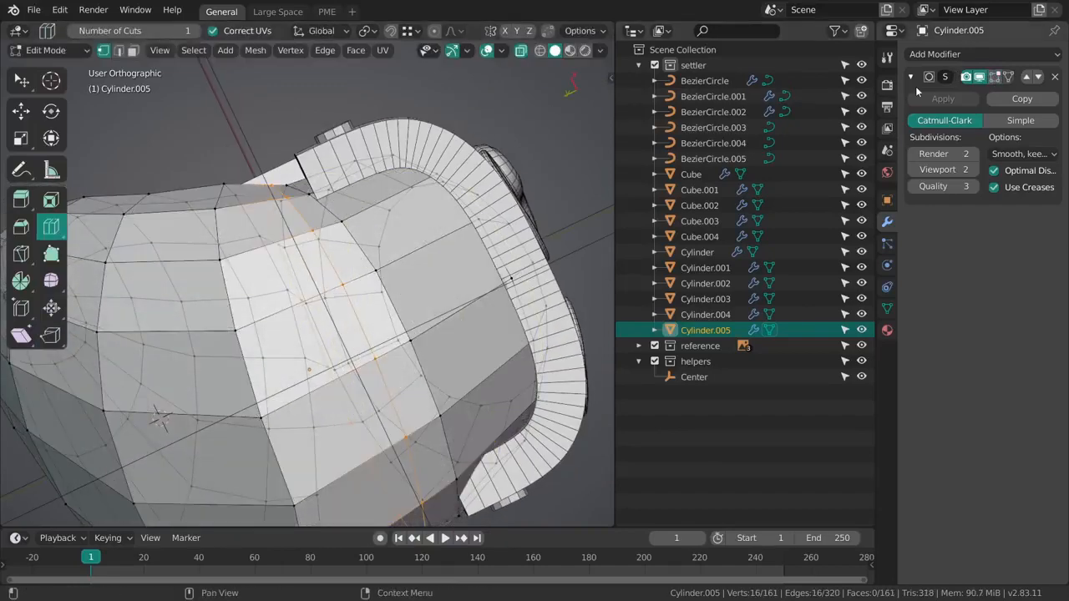
shift+middle_drag(302, 200, 347, 209)
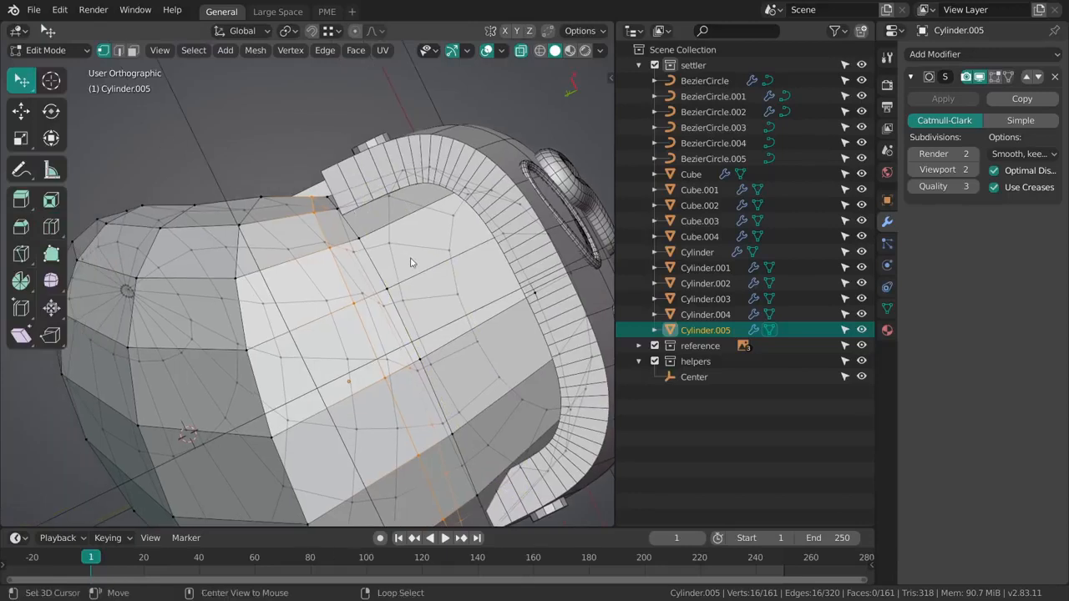
Step: Shrink/Fatten the new loop, select the neighbouring loop at the headband and move it slightly forward
key(alt+s)
drag(410, 263, 396, 208)
alt+right_click(347, 227)
middle_drag(393, 251, 384, 221)
key(g)
drag(387, 193, 393, 186)
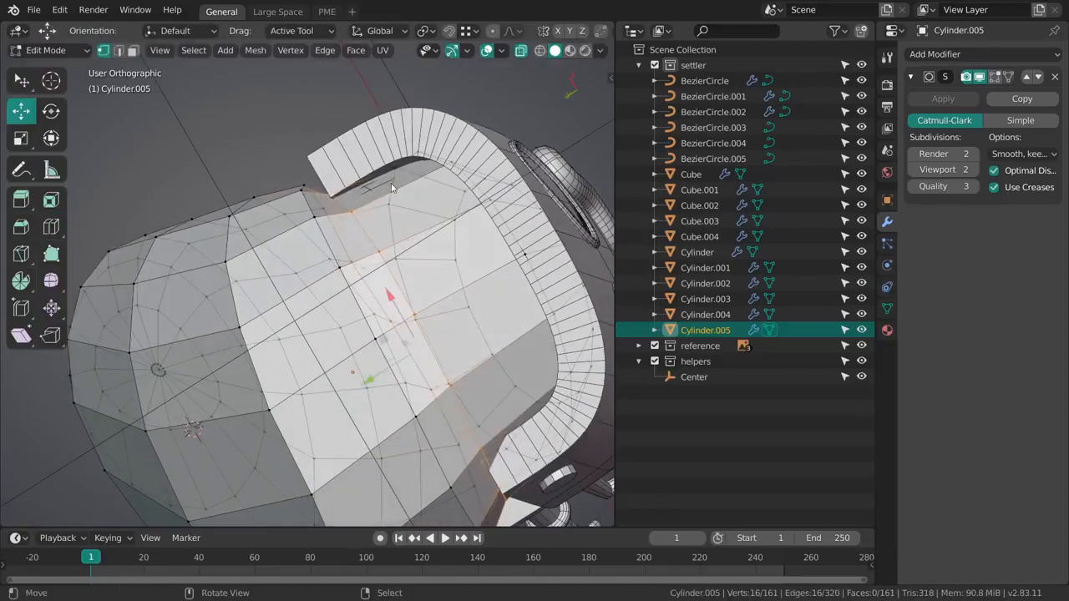
Step: Add another loop cut on the hair inside the headband, turn off X-ray and adjust the new loop with Shrink/Fatten
key(alt+a)
shift+middle_drag(429, 246, 392, 220)
key(ctrl+r)
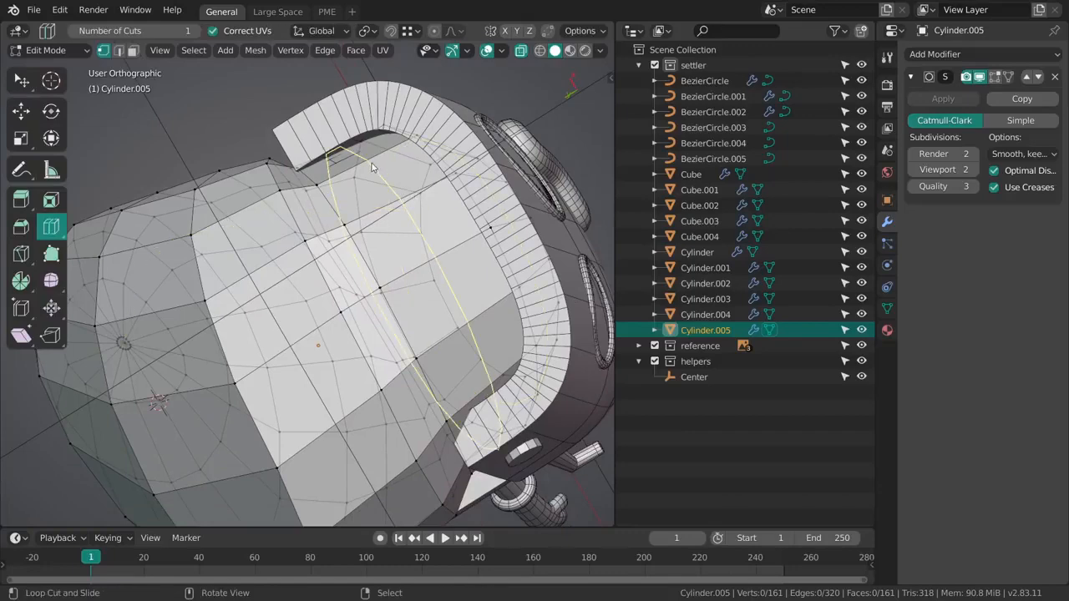
drag(373, 167, 379, 157)
key(alt+z)
middle_drag(400, 238, 408, 214)
key(alt+s)
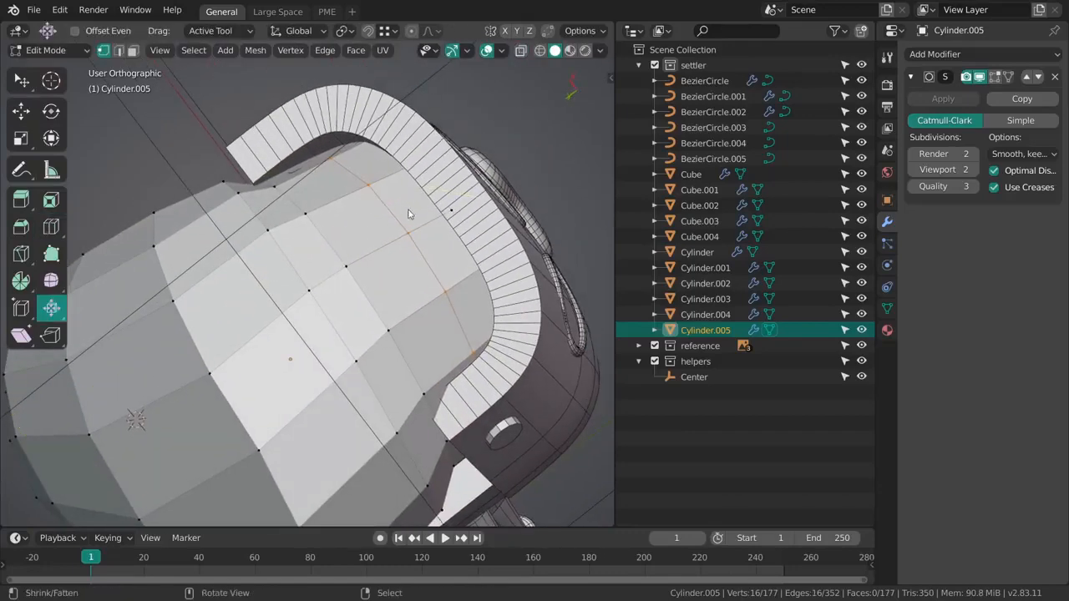
drag(408, 214, 418, 198)
shift+middle_drag(418, 199, 406, 200)
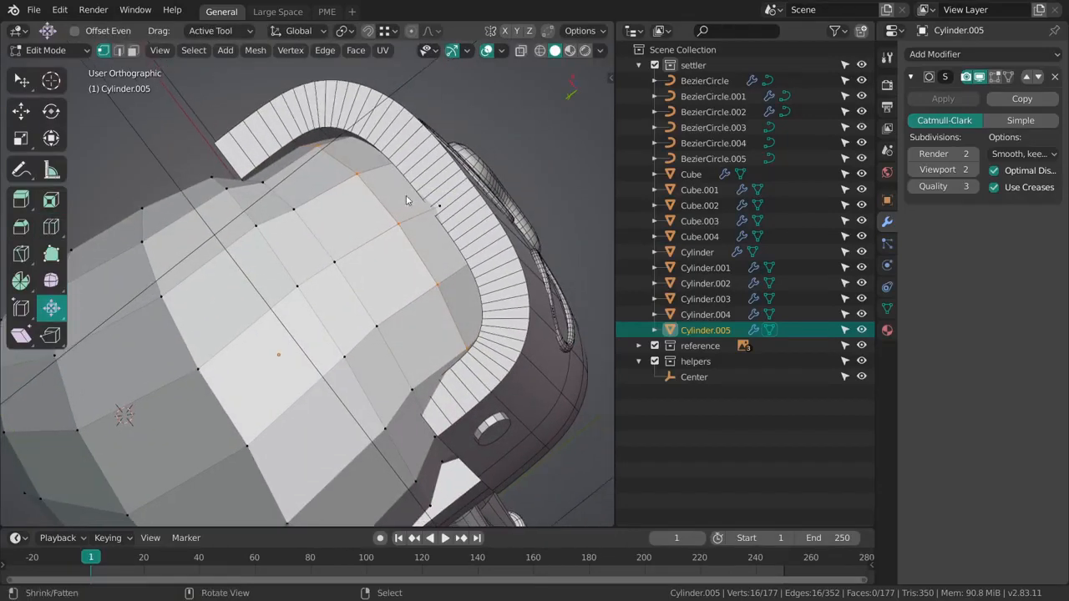
drag(405, 200, 393, 188)
Step: Return to Sculpt Mode and adjust the hair surface behind the headband with a Grab radius of 113 px
key(ctrl+Tab)
mouse_move(340, 279)
middle_down()
mouse_move(418, 284)
mouse_move(325, 230)
middle_up()
key(f)
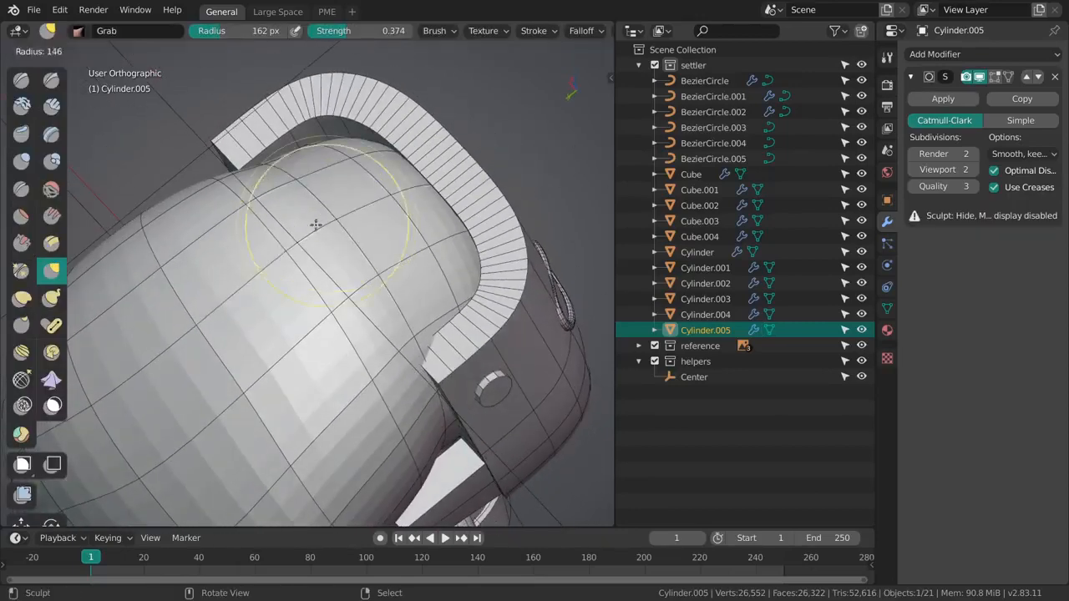
click(275, 248)
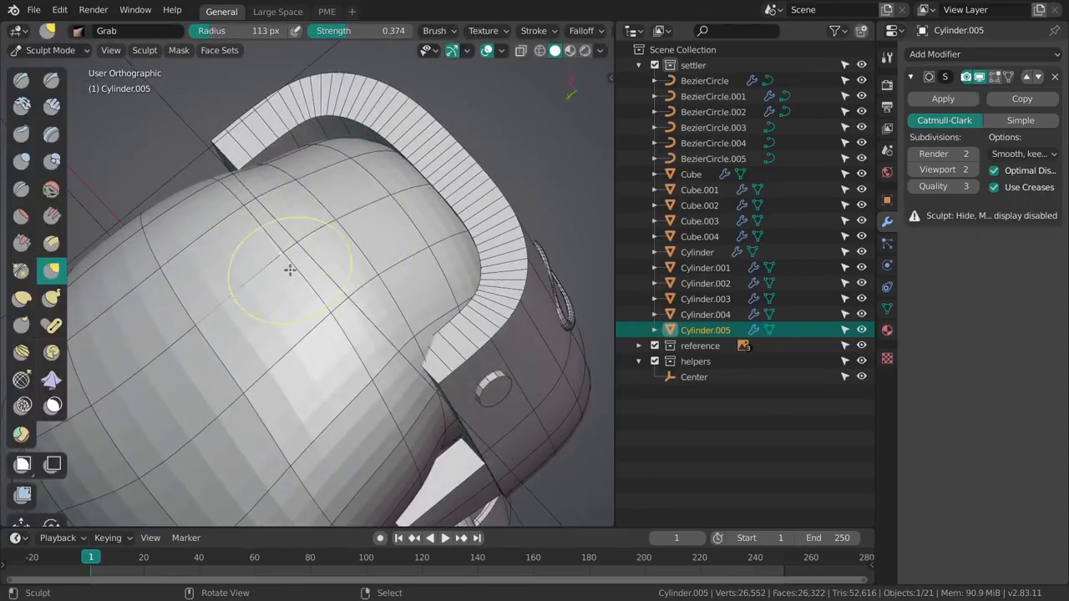
drag(290, 268, 291, 314)
drag(286, 269, 233, 239)
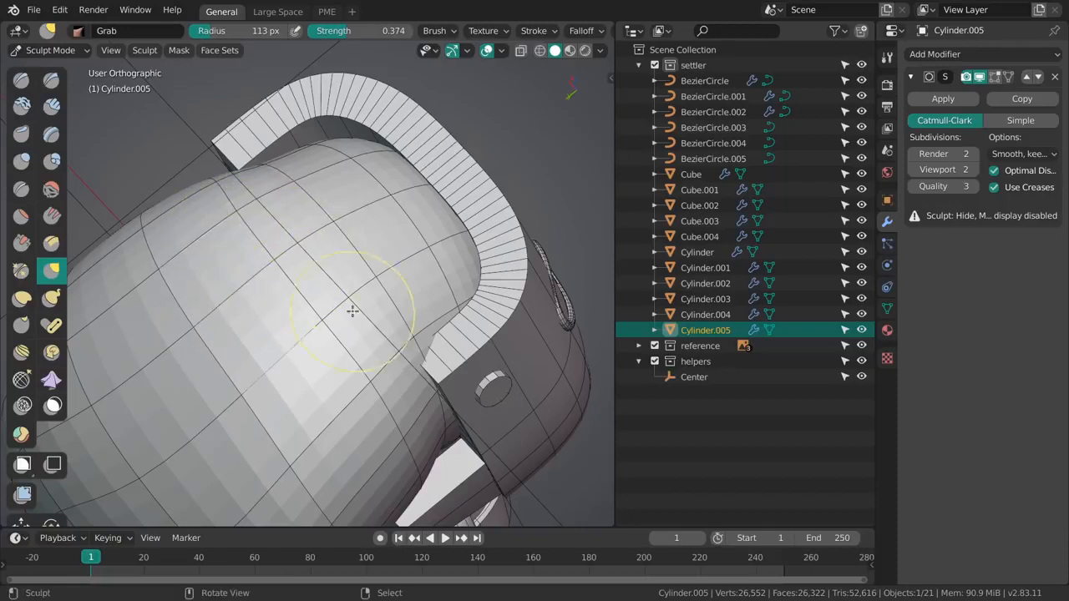
Step: Grab the hair's front edge toward the inside of the headband, using radii of 228 and 137 px
middle_drag(329, 378, 367, 214)
key(f)
click(381, 212)
key(f)
click(395, 157)
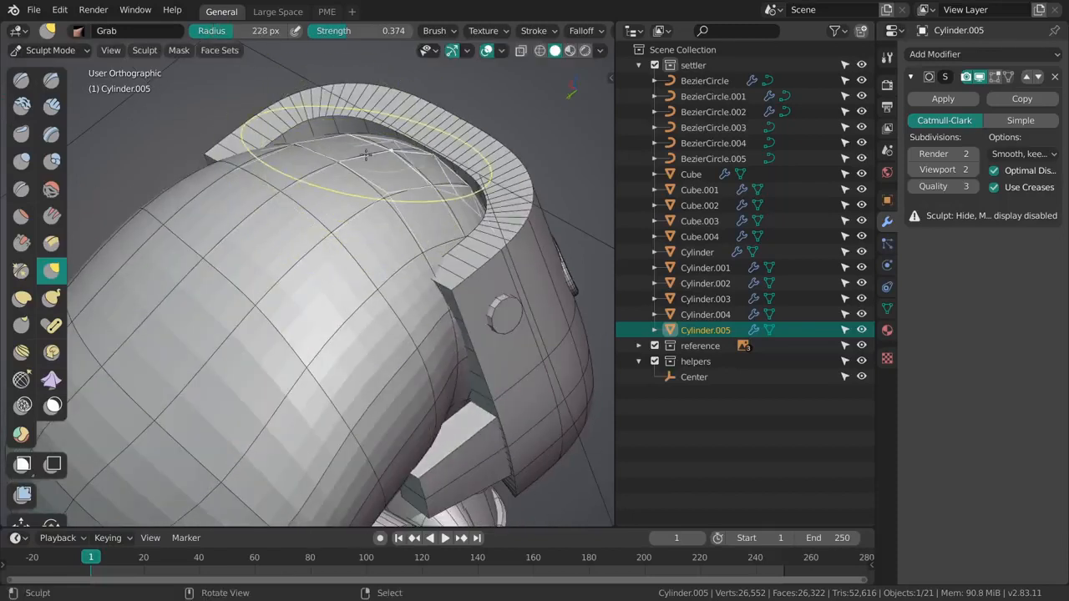
mouse_move(315, 161)
middle_down()
mouse_move(351, 198)
mouse_move(347, 167)
middle_up()
key(f)
click(412, 167)
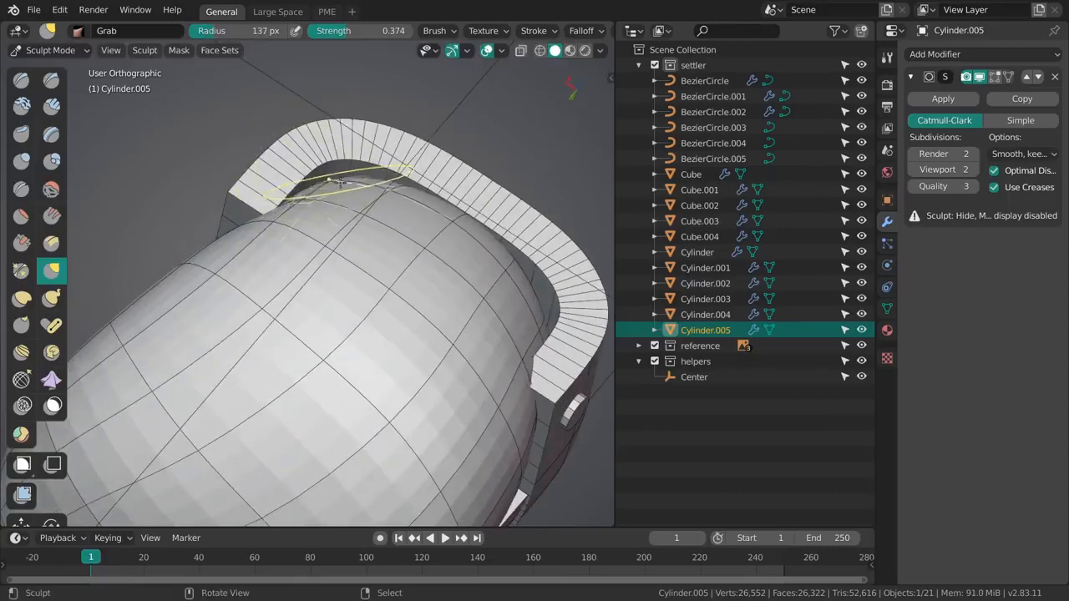
drag(372, 181, 351, 183)
Step: Fit the hair against the headband's opposite inner corner and side with Grab radii of 223, 155 and 205 px
middle_drag(332, 195, 310, 180)
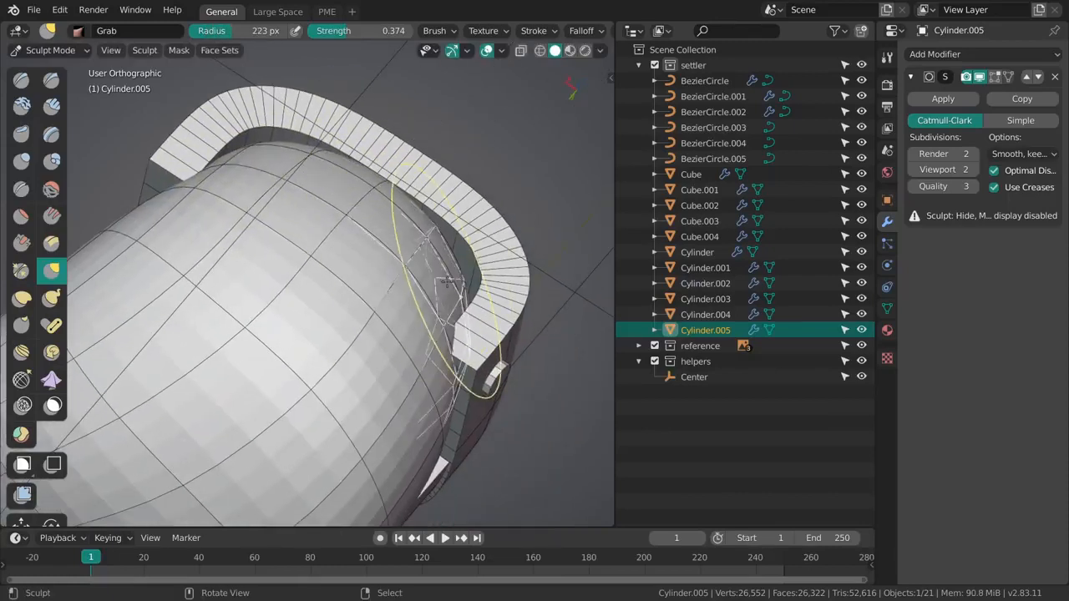
middle_drag(396, 267, 440, 285)
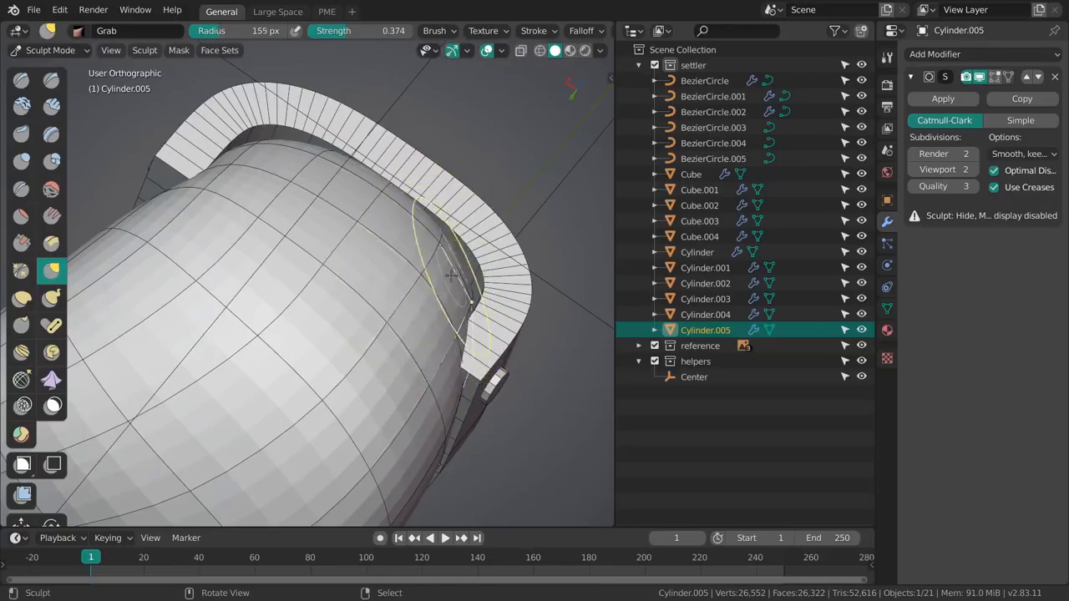
mouse_move(451, 276)
middle_down()
mouse_move(446, 306)
mouse_move(401, 301)
mouse_move(372, 210)
mouse_move(388, 259)
mouse_move(354, 238)
mouse_move(485, 261)
mouse_move(493, 158)
mouse_move(385, 237)
mouse_move(427, 298)
mouse_move(381, 395)
middle_up()
key(f)
click(449, 312)
key(f)
click(501, 298)
key(f)
click(420, 394)
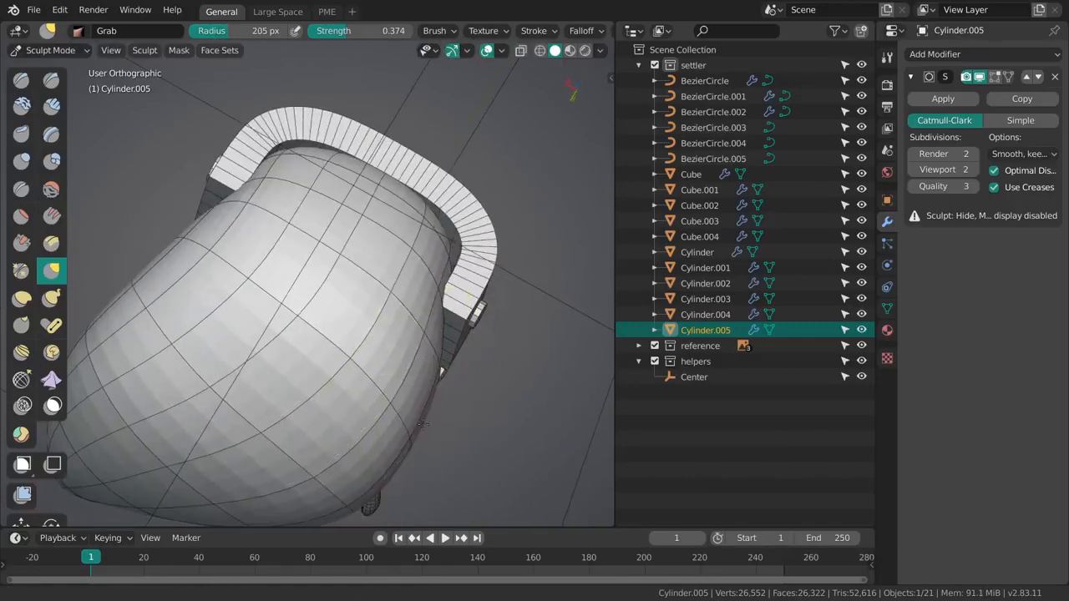
Step: Shape the lower hair edges beside the headband's ends on both sides of the head with Grab radii of 104 and 85 px
middle_drag(422, 424, 393, 501)
key(f)
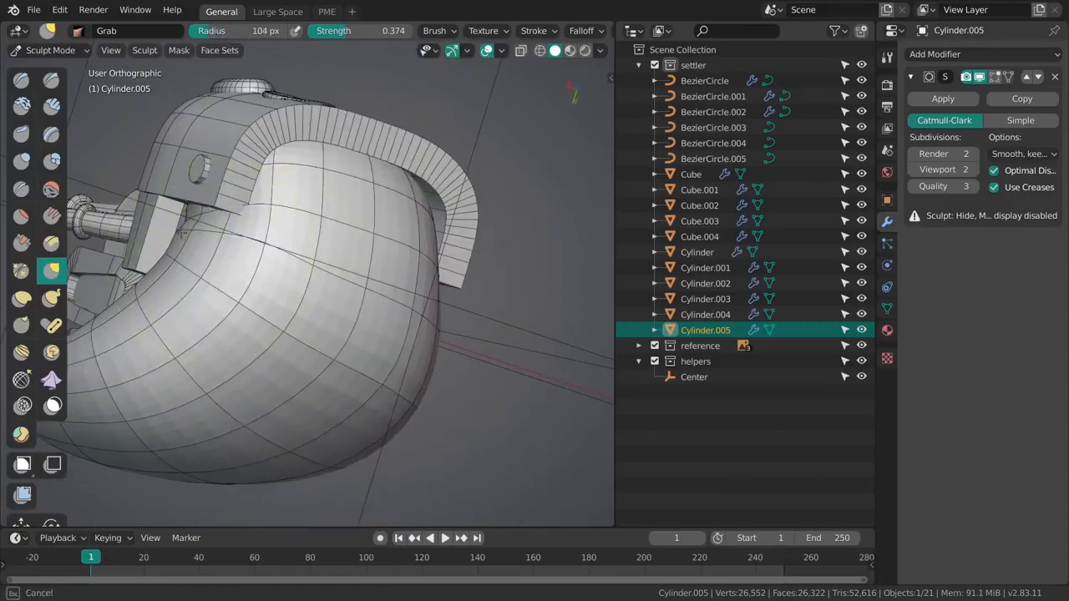
click(196, 243)
middle_drag(200, 247, 387, 262)
middle_drag(463, 199, 279, 341)
key(f)
click(390, 273)
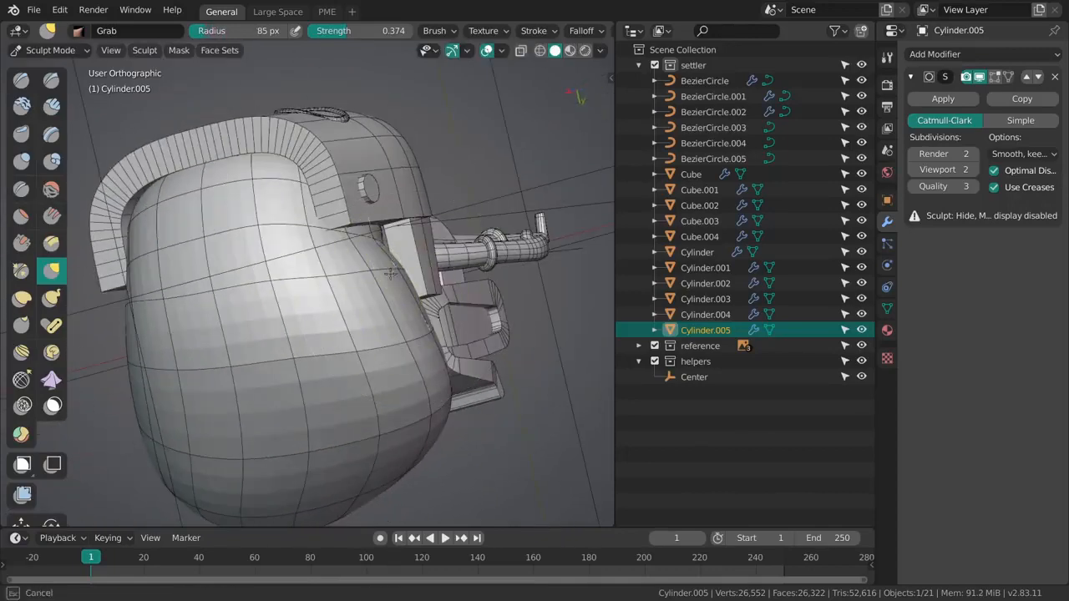
mouse_move(406, 308)
middle_down()
mouse_move(404, 186)
mouse_move(456, 298)
middle_up()
Step: Round the hair's rear and side contours in the top view with Grab radii of 238, 227 and 204 px
scroll(456, 298, down, 1)
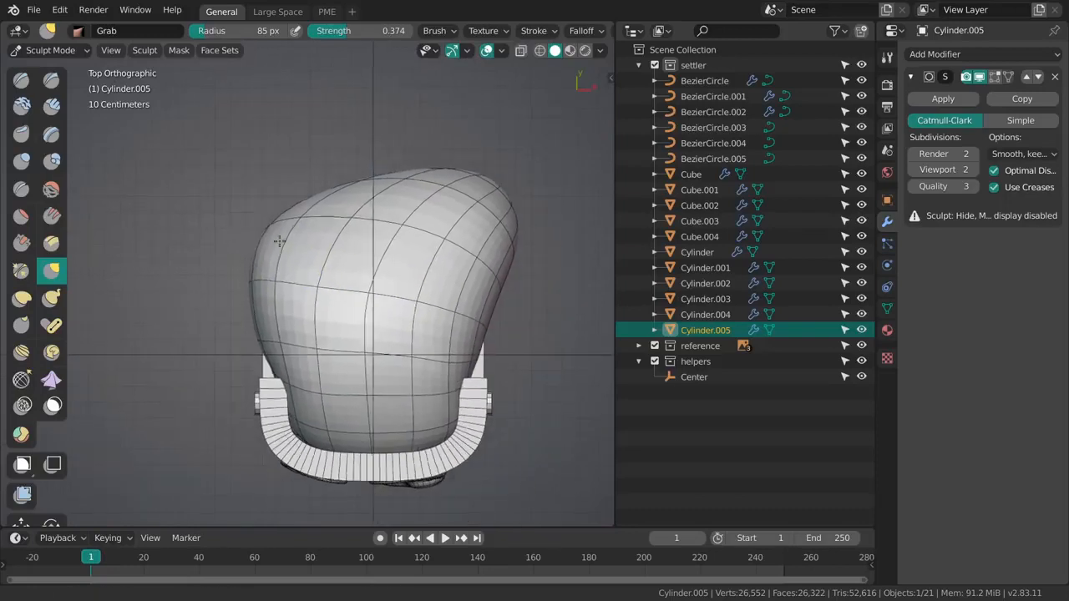
key(f)
click(280, 292)
key(f)
click(352, 178)
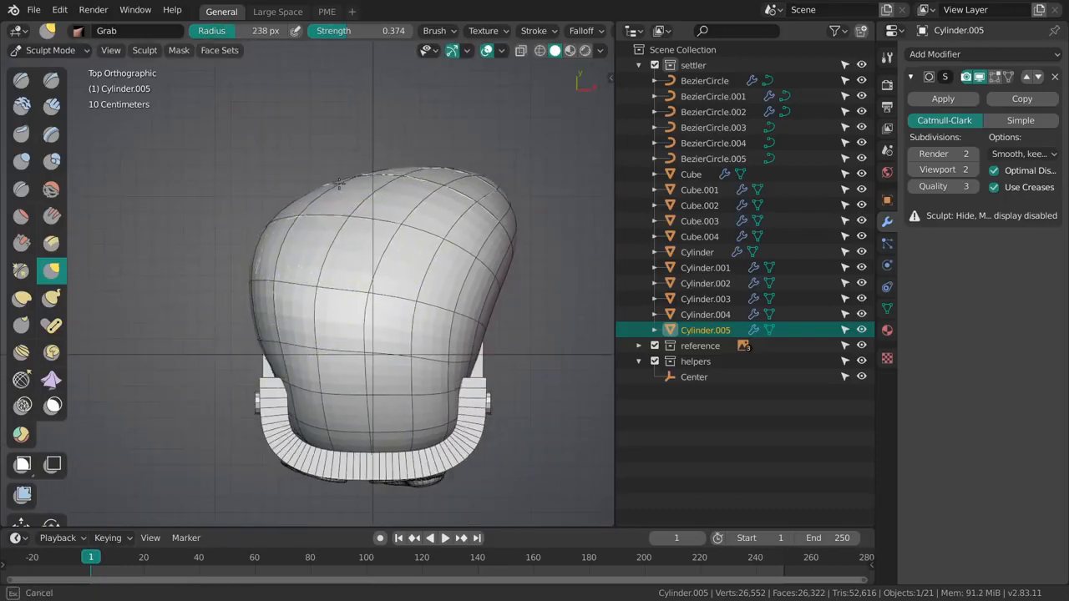
key(f)
click(453, 187)
drag(489, 189, 480, 203)
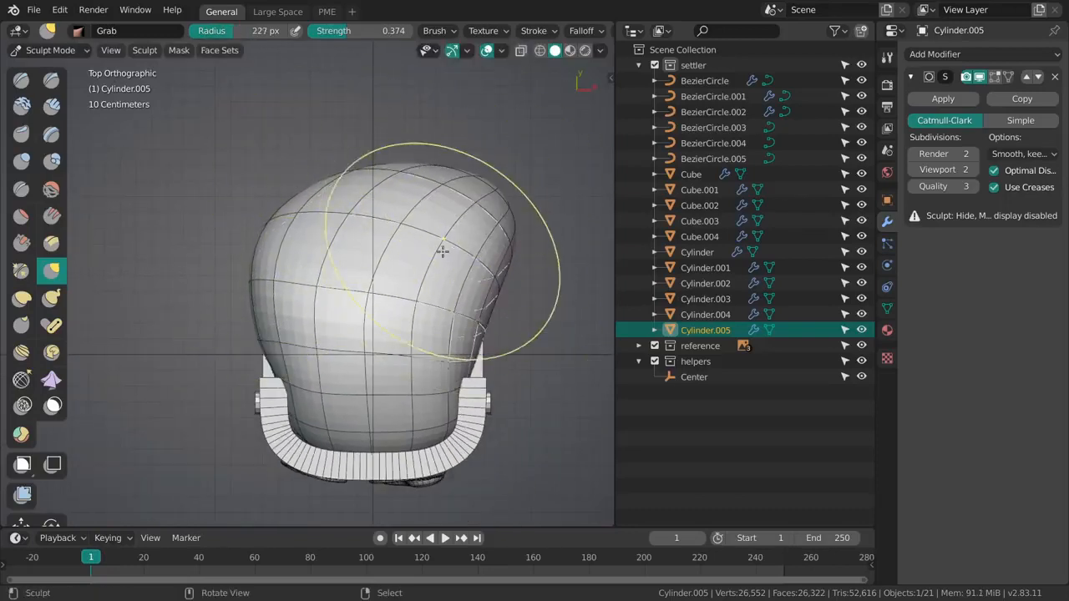
key(f)
click(474, 263)
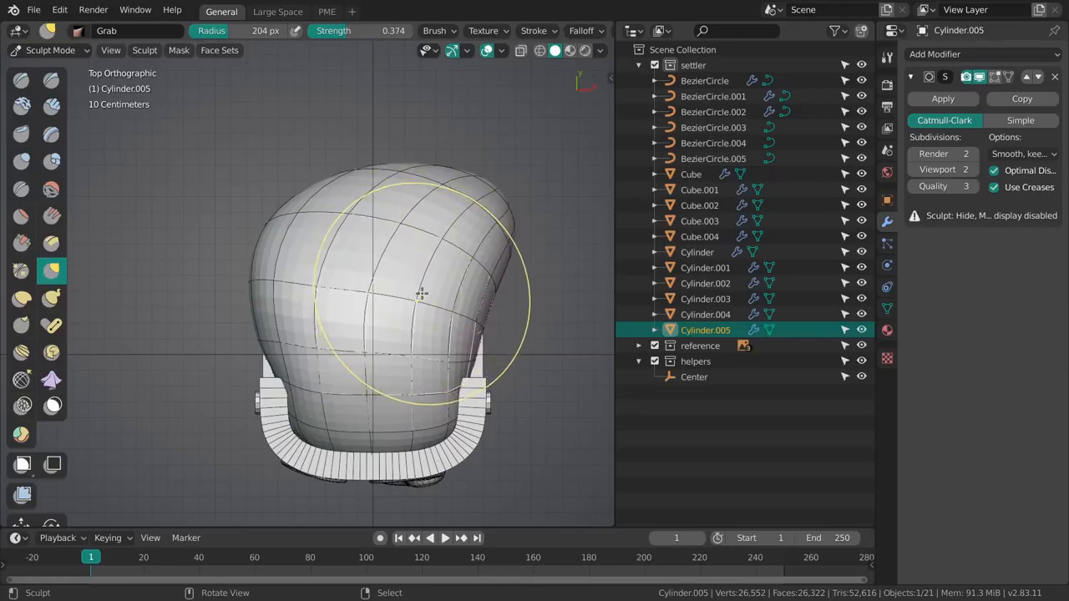
Step: Try Grab radii of 273 and 344 px on the hair's lower tip in the back view and undo the last stroke
mouse_move(375, 297)
alt+middle_down()
mouse_move(392, 215)
mouse_move(351, 350)
mouse_move(325, 334)
mouse_move(363, 296)
alt+middle_up()
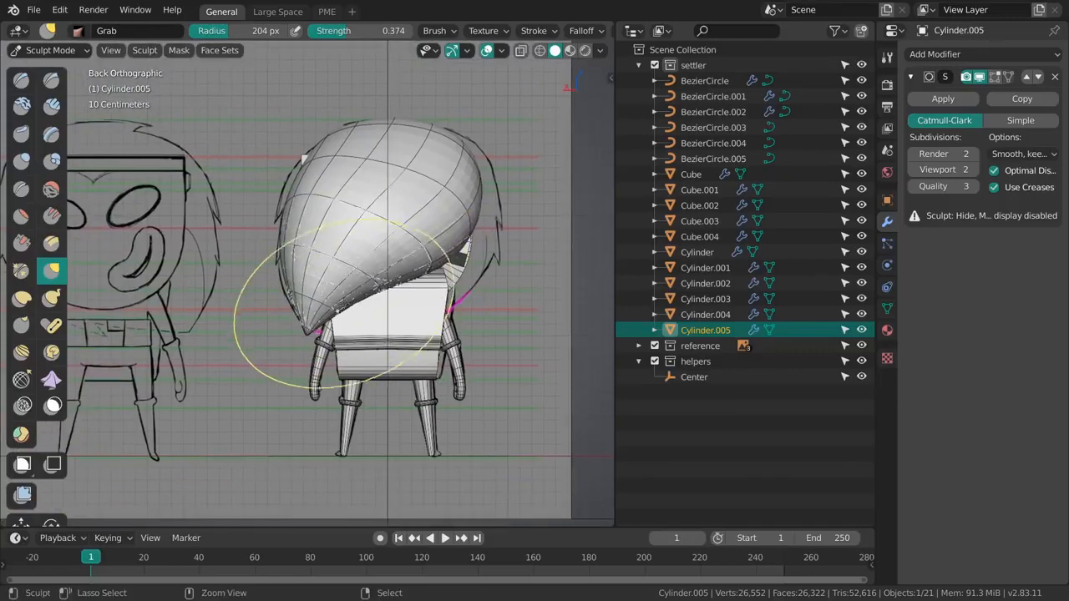
key(f)
click(322, 322)
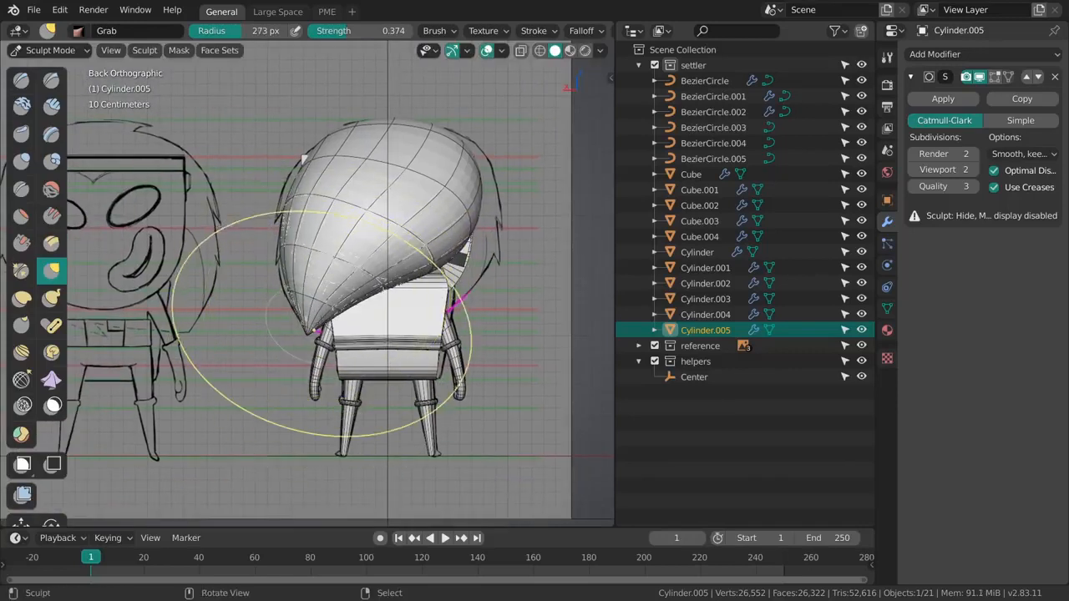
key(f)
click(313, 322)
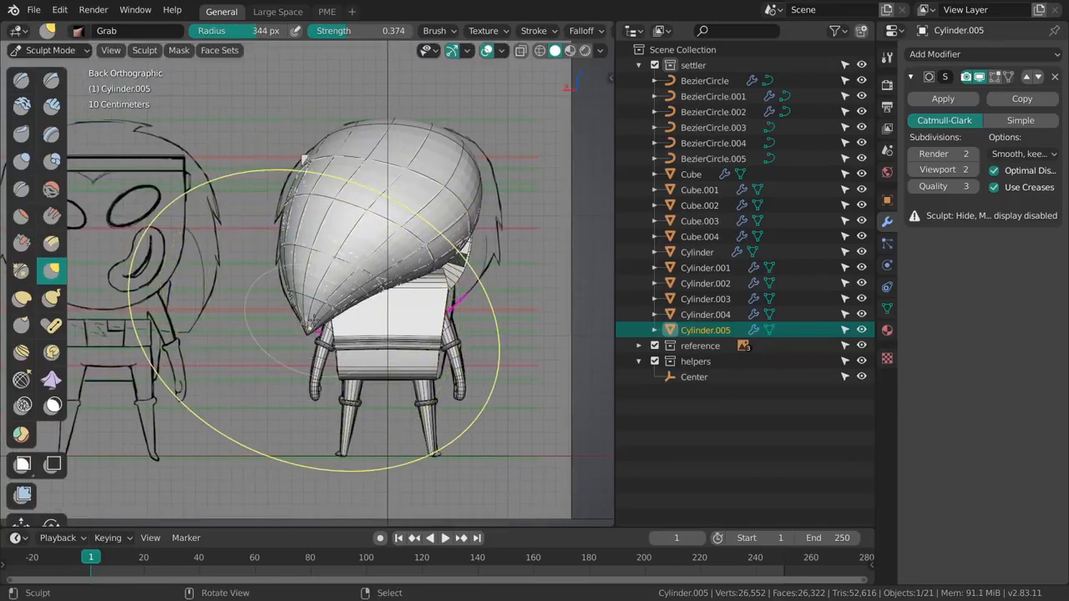
key(ctrl+z)
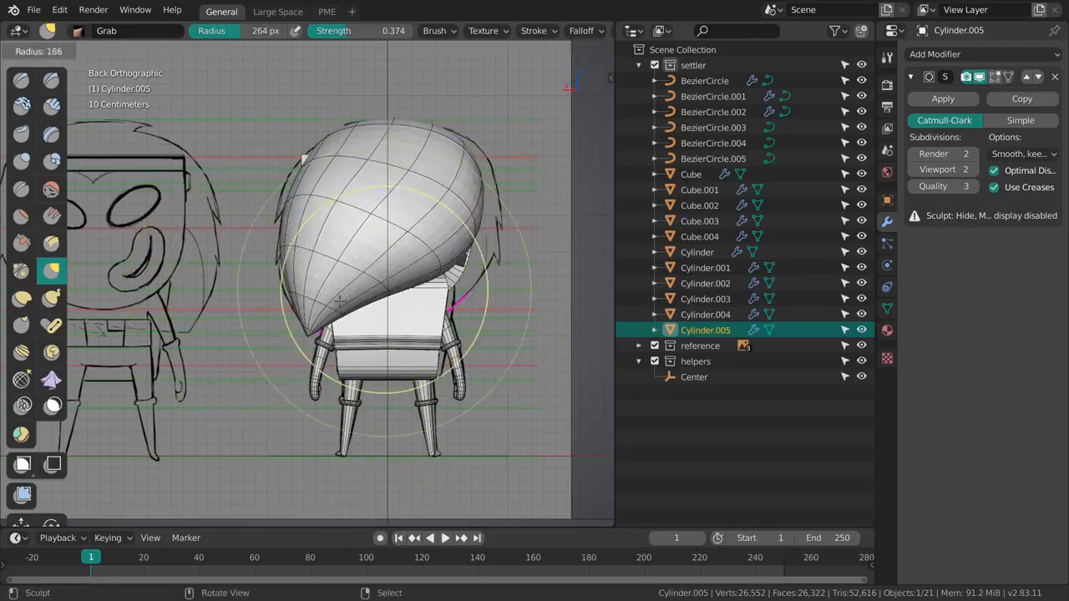
click(367, 316)
Step: Compare the hair's silhouette with the neighbouring reference sketches in the back view
shift+middle_drag(304, 333, 363, 339)
ctrl+middle_drag(334, 251, 326, 290)
mouse_move(326, 291)
shift+middle_down()
mouse_move(415, 274)
mouse_move(727, 265)
mouse_move(734, 277)
shift+middle_up()
ctrl+middle_drag(464, 242, 463, 281)
mouse_move(463, 269)
shift+middle_down()
mouse_move(551, 262)
mouse_move(555, 272)
mouse_move(443, 263)
shift+middle_up()
shift+middle_drag(603, 288, 445, 332)
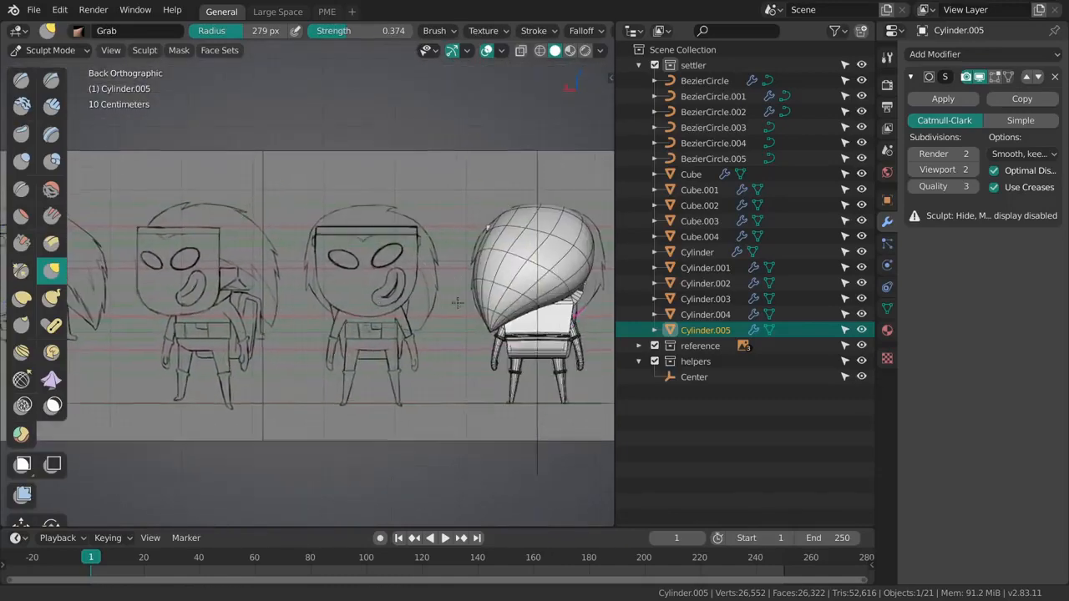
ctrl+middle_drag(547, 372, 547, 334)
mouse_move(547, 334)
shift+middle_down()
mouse_move(460, 331)
mouse_move(458, 288)
shift+middle_up()
mouse_move(458, 289)
shift+middle_down()
mouse_move(440, 351)
mouse_move(434, 328)
shift+middle_up()
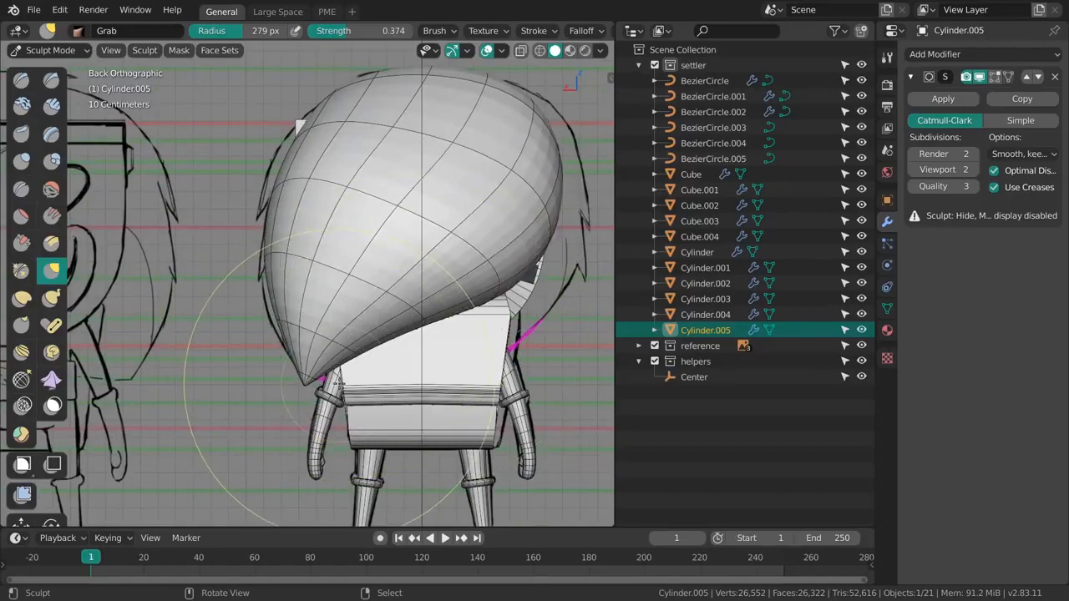
Step: Try to fit the hair's lower tip and side contours to the back sketch with Grab radii of 431, 138 and 256 px
key(f)
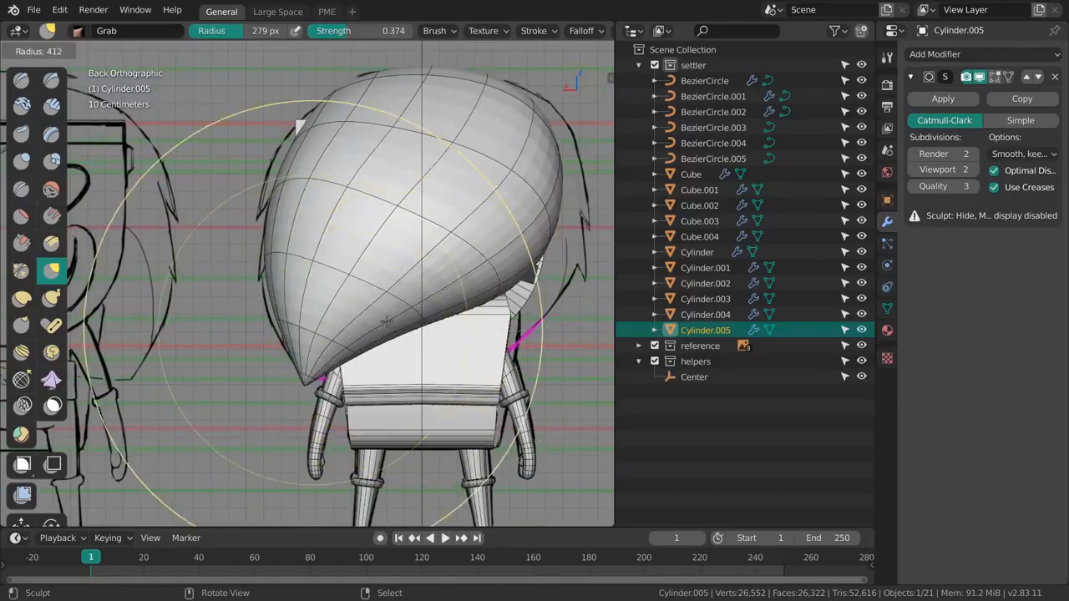
click(557, 314)
mouse_move(333, 276)
ctrl+middle_down()
mouse_move(332, 322)
mouse_move(303, 328)
ctrl+middle_up()
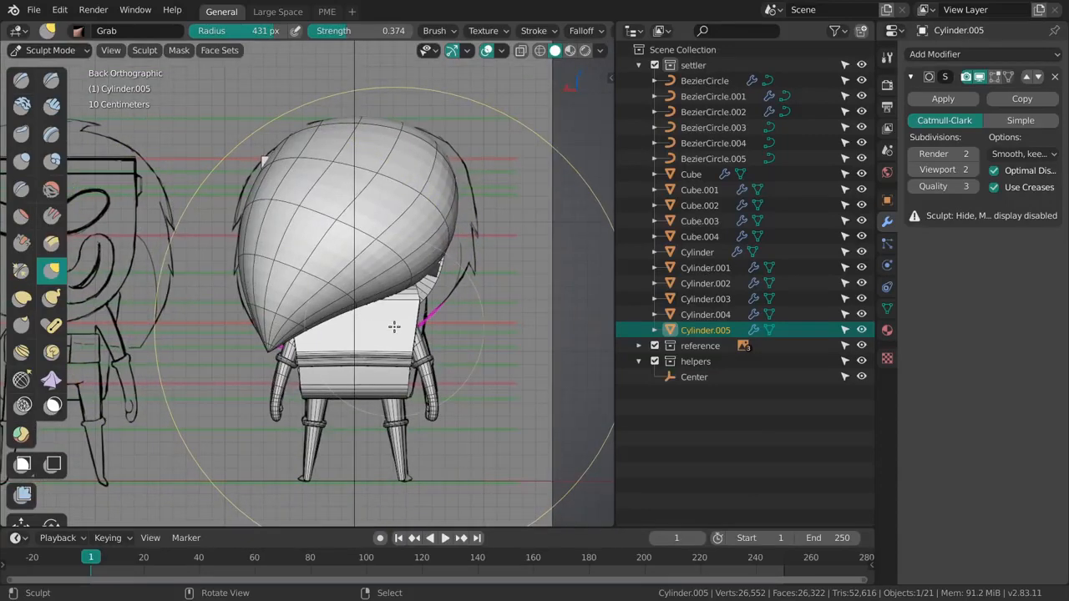
key(f)
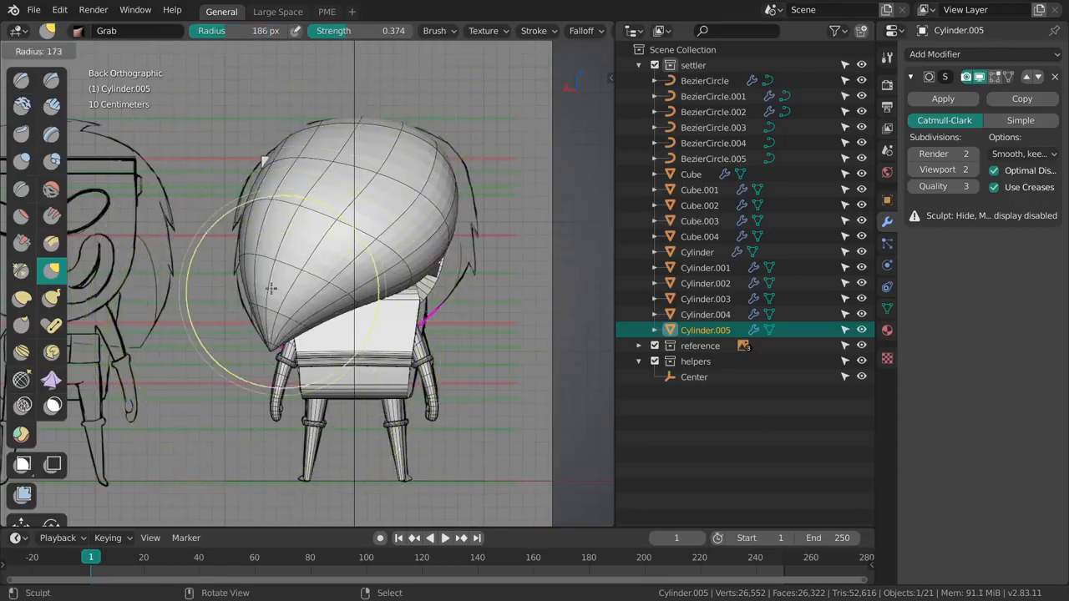
click(257, 296)
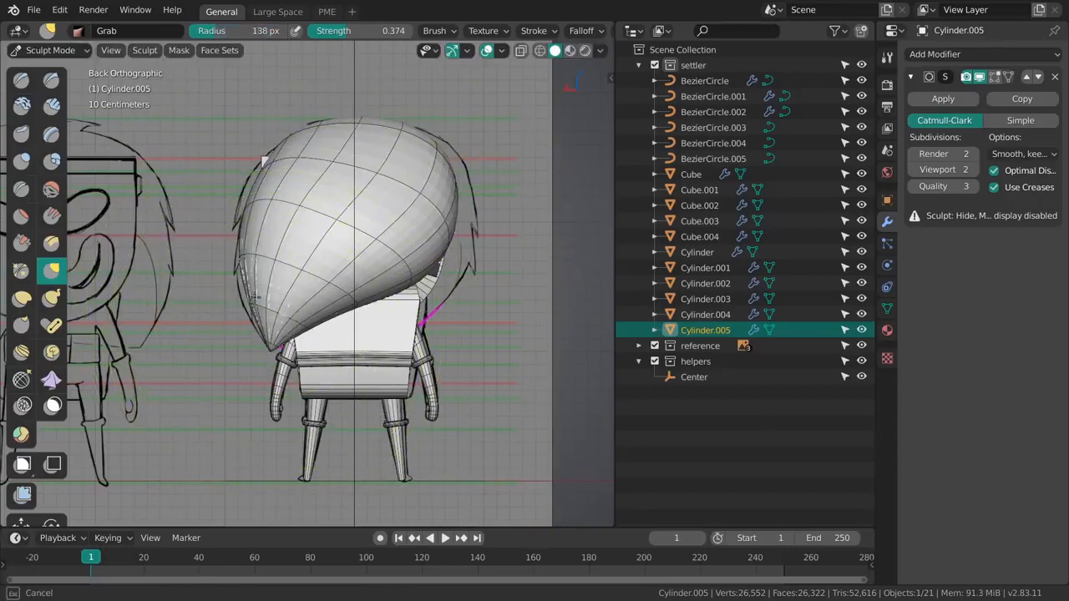
key(f)
click(462, 249)
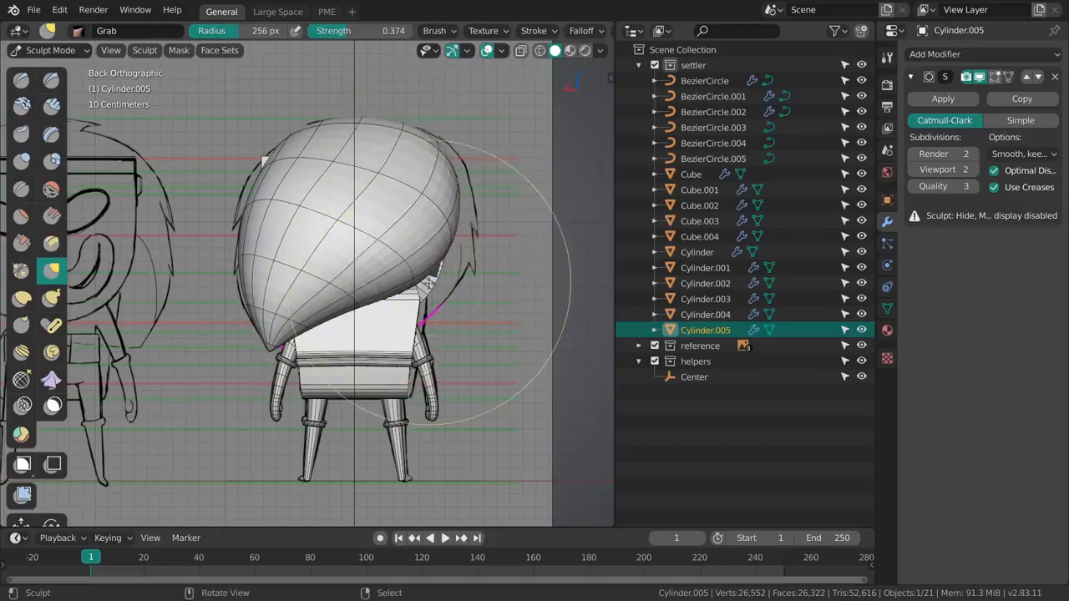
Step: Examine the hair's shape from the side and its mesh topology in Edit Mode, in wireframe and solid display
mouse_move(426, 250)
middle_down()
mouse_move(393, 234)
mouse_move(342, 239)
mouse_move(501, 262)
middle_up()
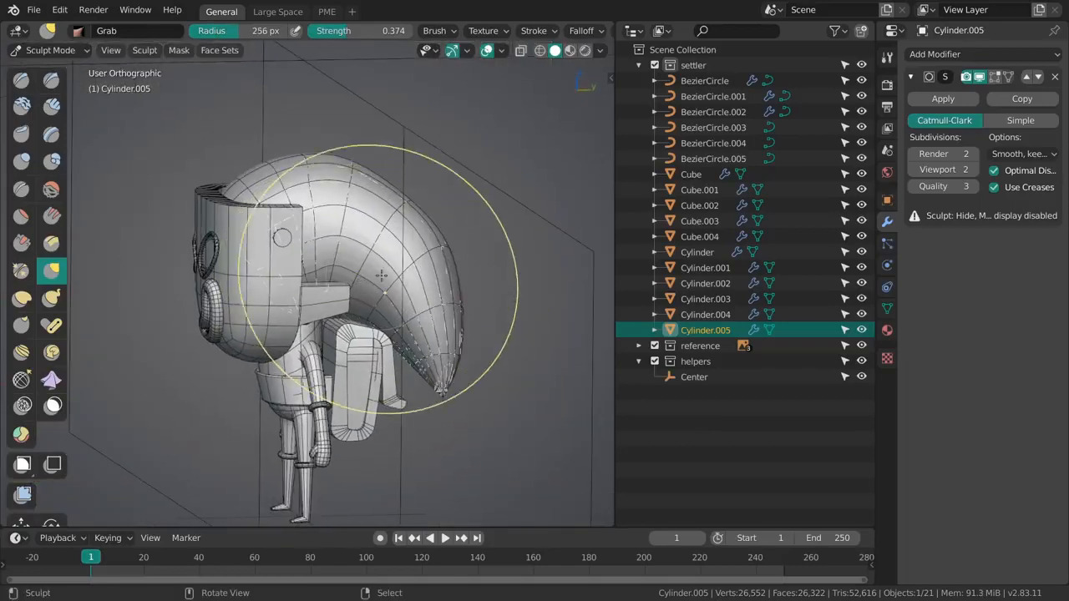
click(539, 31)
mouse_move(439, 31)
mouse_move(489, 359)
middle_down()
mouse_move(466, 471)
mouse_move(359, 484)
mouse_move(439, 342)
mouse_move(421, 318)
mouse_move(446, 264)
mouse_move(434, 284)
mouse_move(364, 287)
mouse_move(473, 294)
mouse_move(360, 292)
mouse_move(430, 229)
mouse_move(485, 295)
mouse_move(542, 226)
mouse_move(457, 234)
middle_up()
scroll(410, 327, up, 4)
key(ctrl+Tab)
key(alt+a)
key(shift+z)
key(shift+z)
click(334, 292)
key(alt+a)
click(320, 289)
scroll(409, 230, up, 2)
Step: Revert the hair through the undo history to an early Grab Brush state that precedes the subdivision modifier
key(ctrl+alt+z)
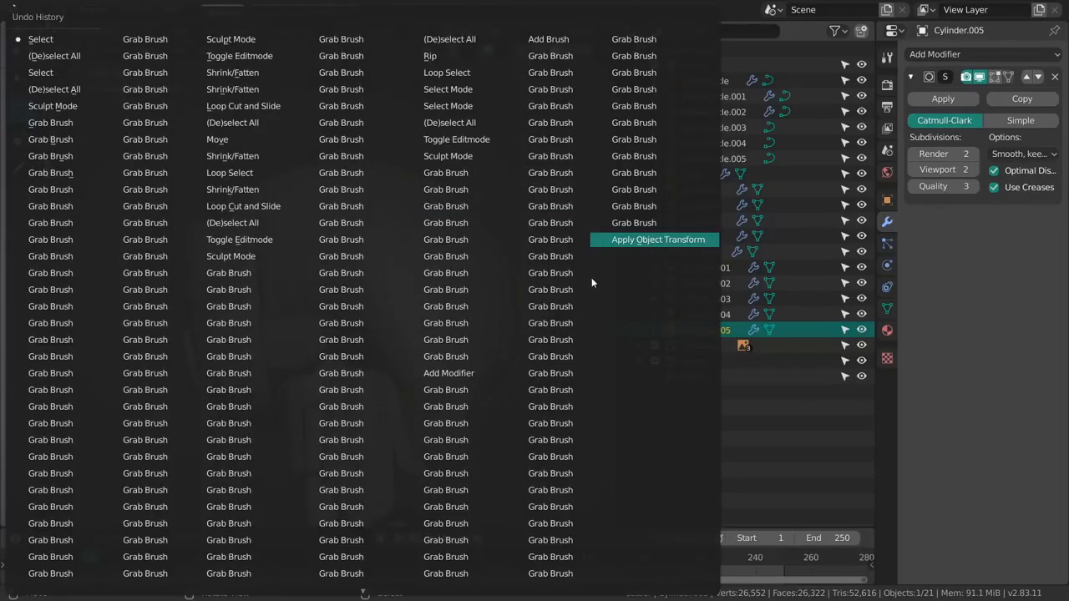
click(616, 242)
middle_drag(501, 224, 389, 356)
key(ctrl+alt+z)
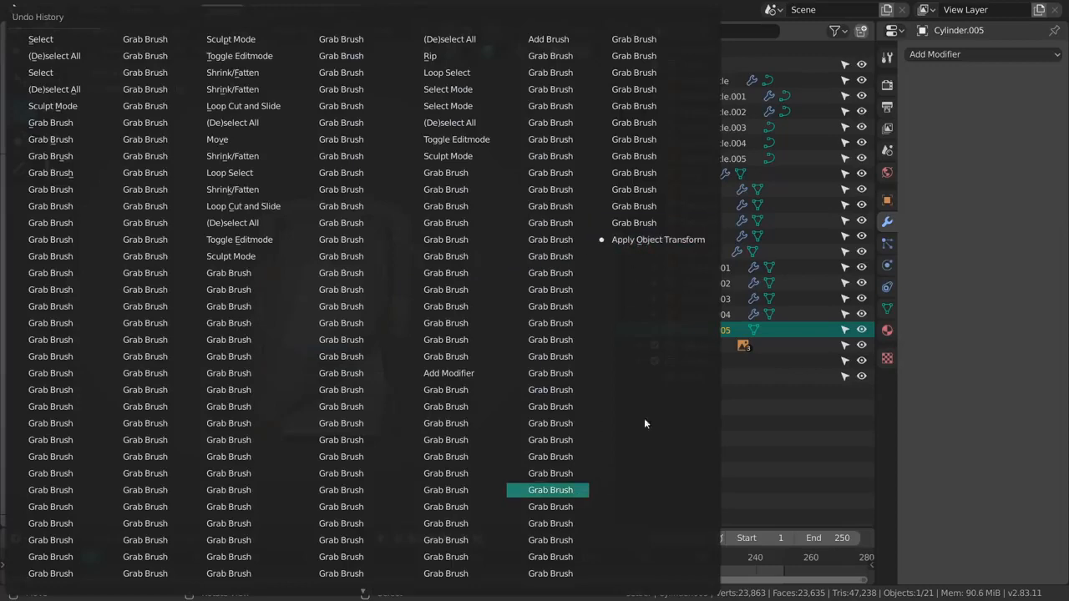
click(547, 490)
Step: Delete the rear part of the hair mesh in Edit Mode, keeping only the front section inside the headband
mouse_move(603, 274)
middle_down()
mouse_move(427, 341)
mouse_move(276, 364)
mouse_move(365, 369)
mouse_move(319, 366)
middle_up()
key(Tab)
key(x)
click(382, 341)
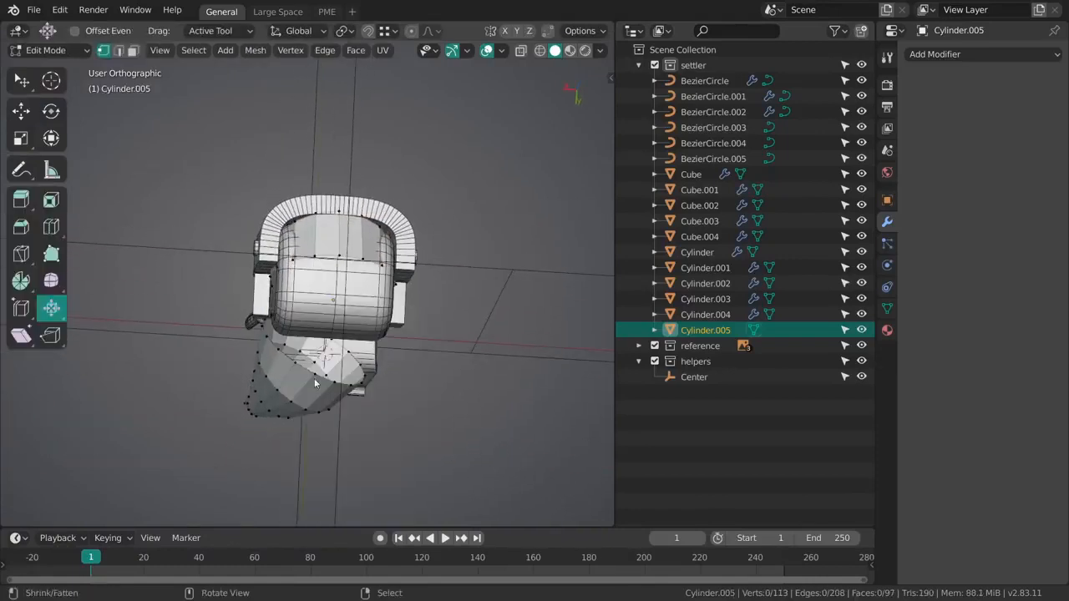
key(l)
key(x)
click(324, 368)
Step: Extrude the front section's open rear loop to the cursor in three segments, following the hair sketch in the right view
key(grave)
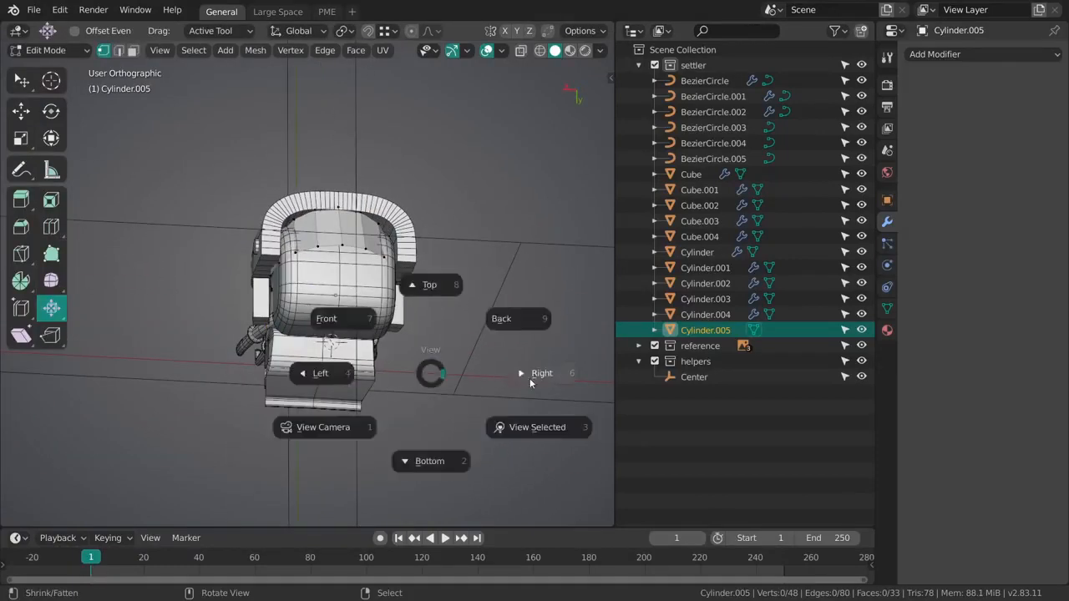
click(529, 378)
scroll(367, 293, up, 3)
alt+right_click(382, 275)
alt+middle_click(382, 276)
key(e)
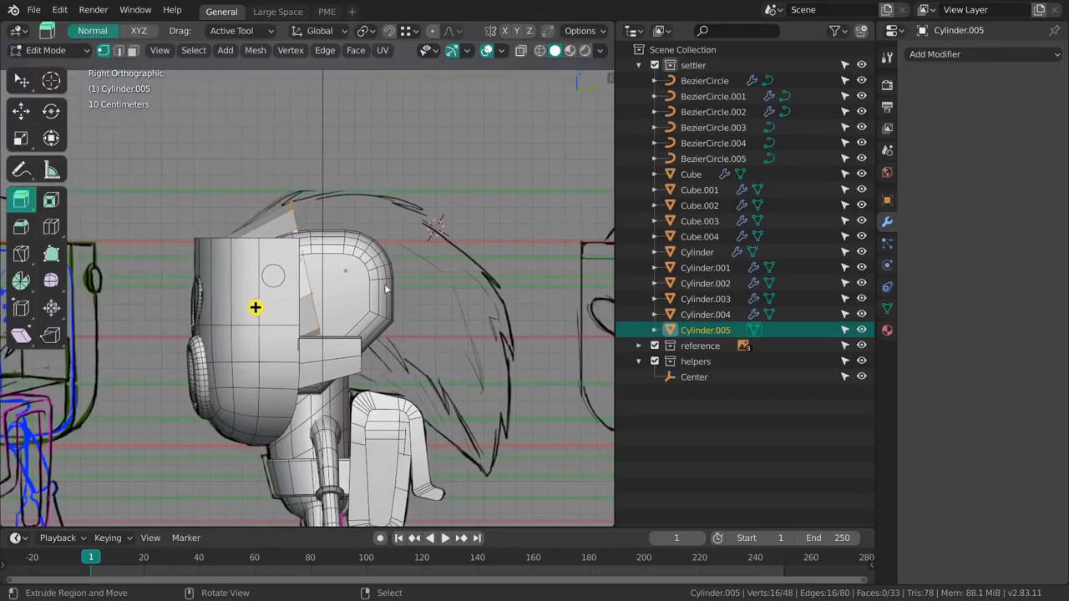
click(129, 303)
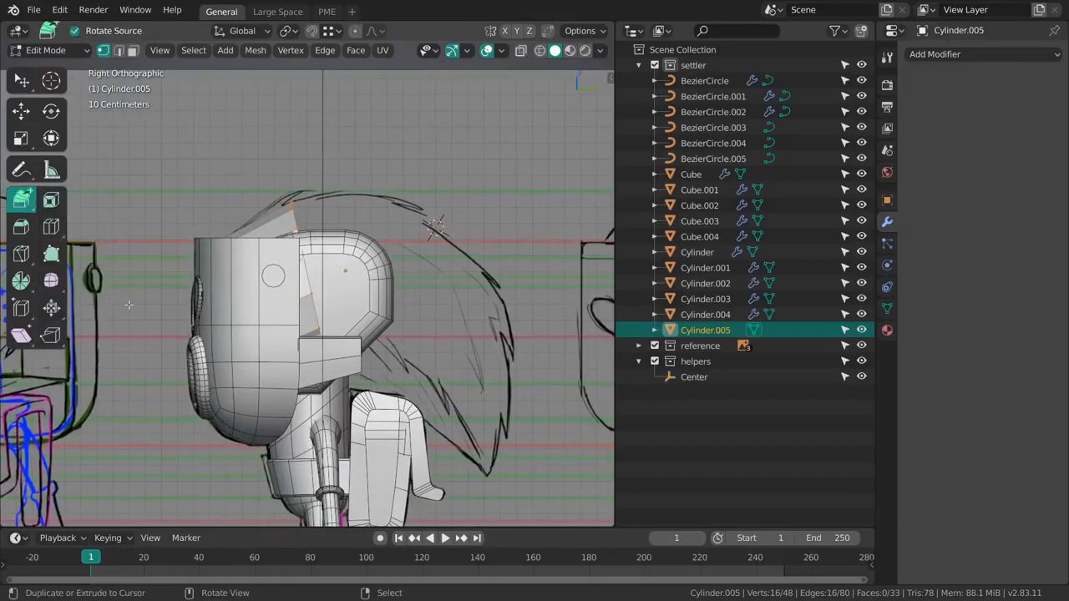
shift+middle_drag(391, 322, 394, 306)
click(375, 264)
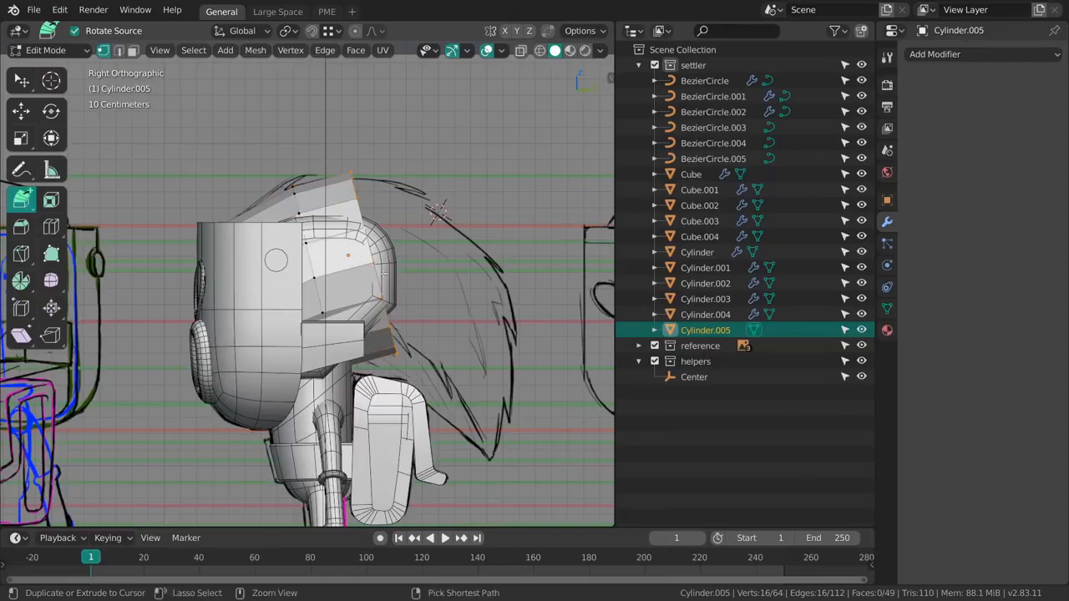
key(ctrl+z)
click(362, 268)
click(403, 286)
click(439, 314)
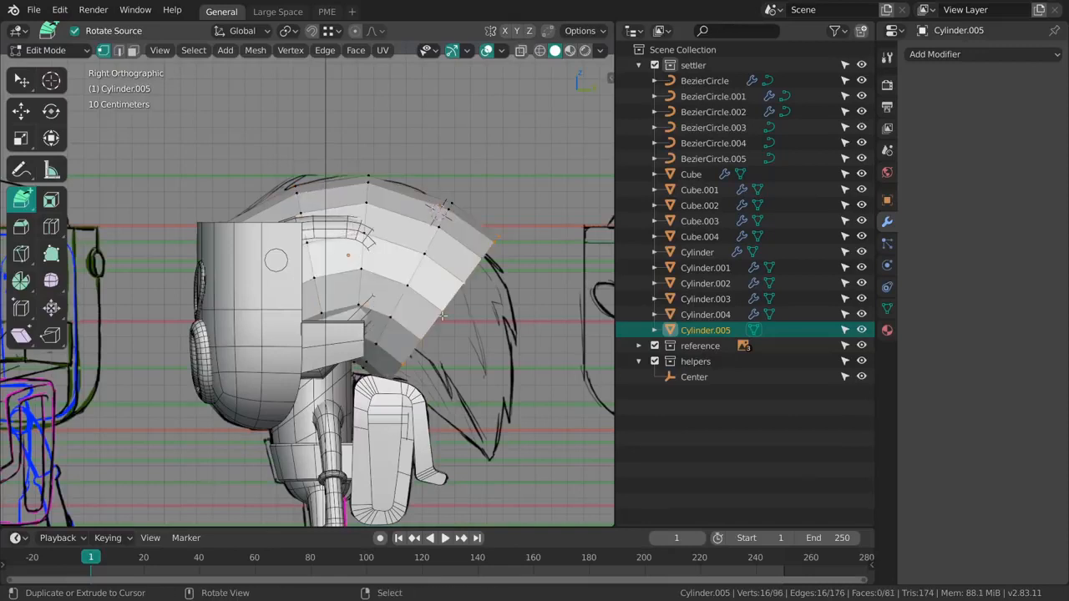
Step: Continue extruding the hair's open loop to the cursor in four more segments, curving down behind the backpack
shift+middle_drag(439, 334, 445, 297)
click(452, 310)
click(465, 347)
shift+middle_drag(465, 348, 447, 326)
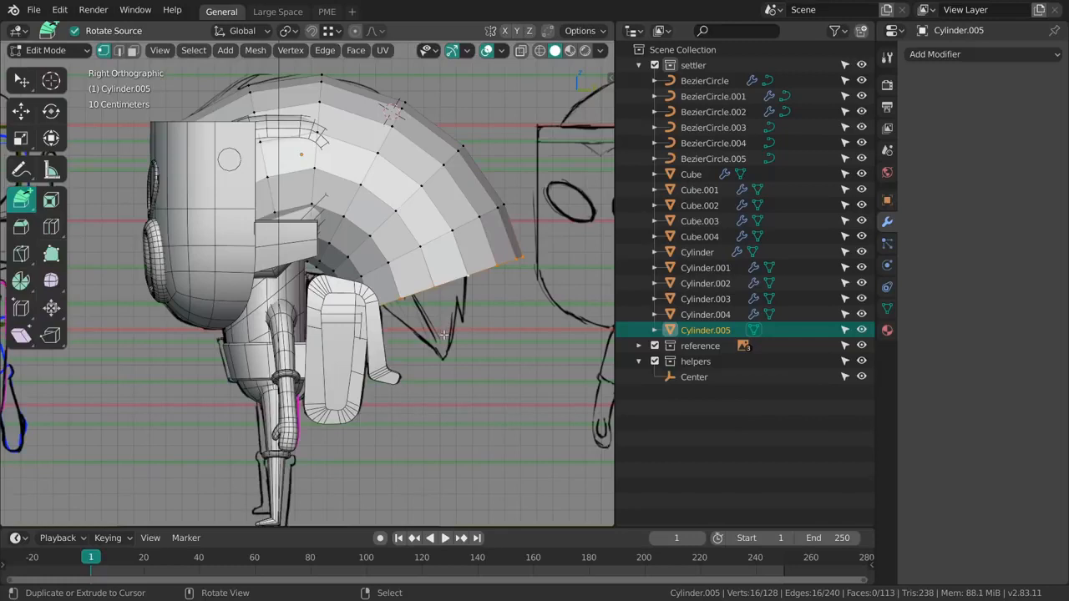
click(445, 344)
click(446, 359)
shift+middle_drag(466, 362, 412, 349)
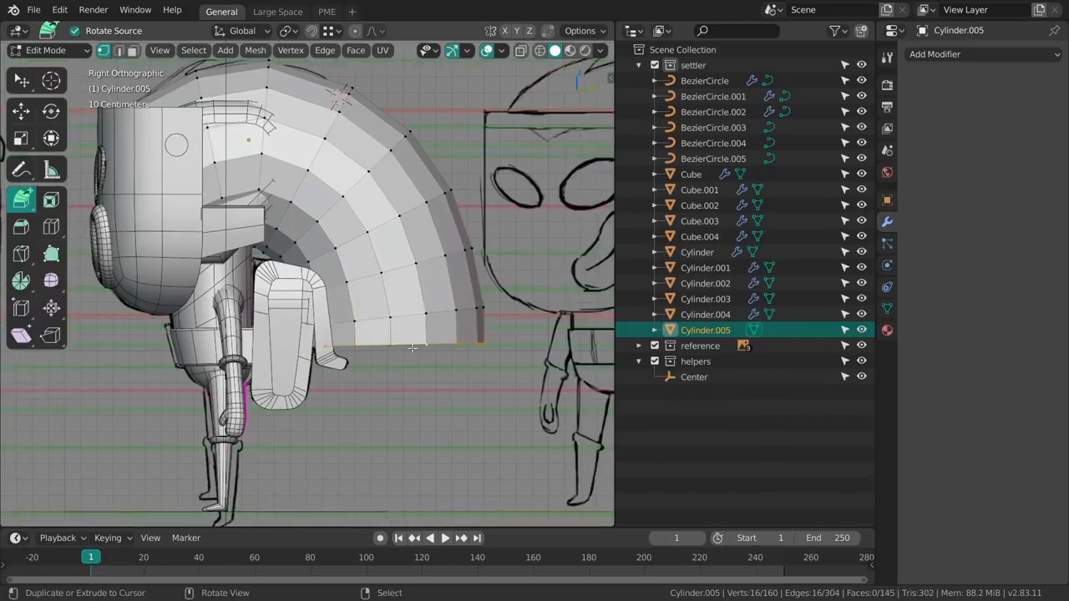
Step: Merge the hair's end loop into a single tip vertex and shrink the loop directly above it
key(alt+s)
drag(493, 383, 499, 440)
click(499, 440)
scroll(473, 349, up, 1)
key(m)
click(479, 368)
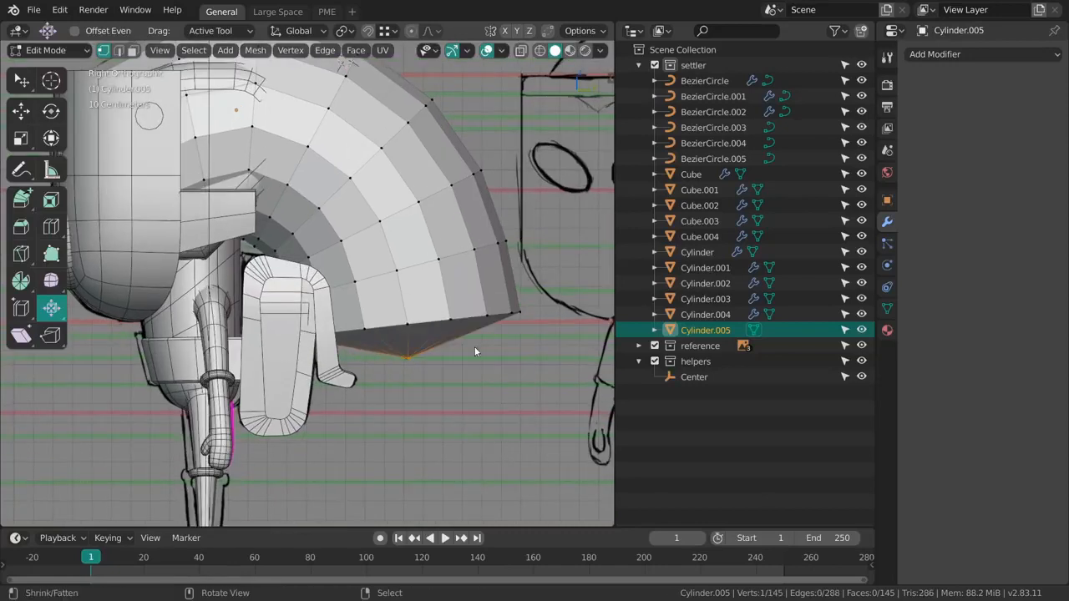
key(alt+s)
click(496, 351)
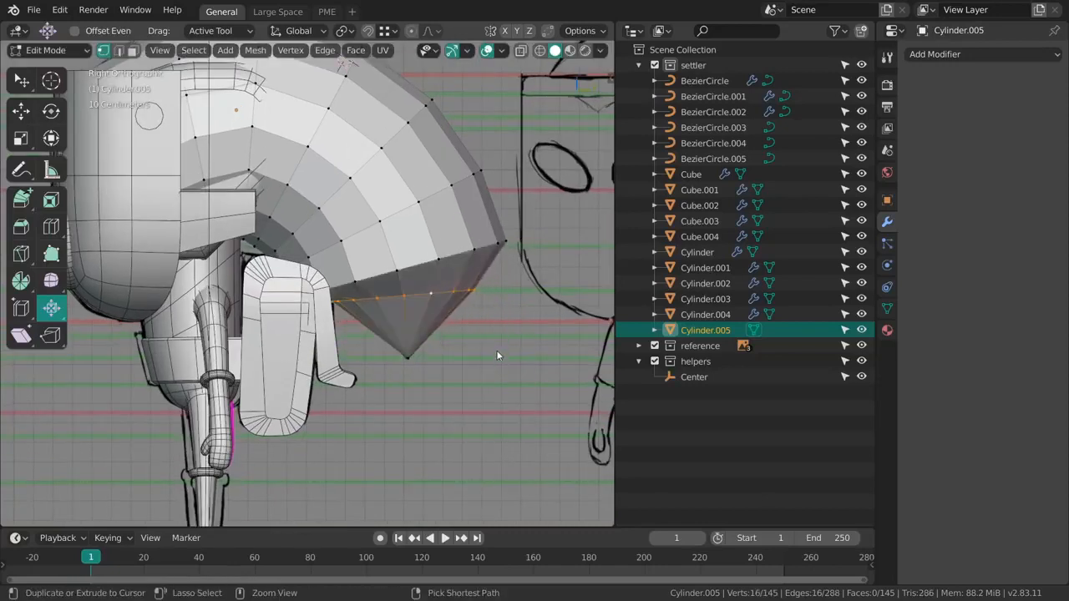
Step: Scale down the loop above the hair tip and switch to wireframe display to reveal the side sketch
key(s)
drag(548, 354, 442, 354)
key(z)
shift+middle_drag(418, 324, 442, 359)
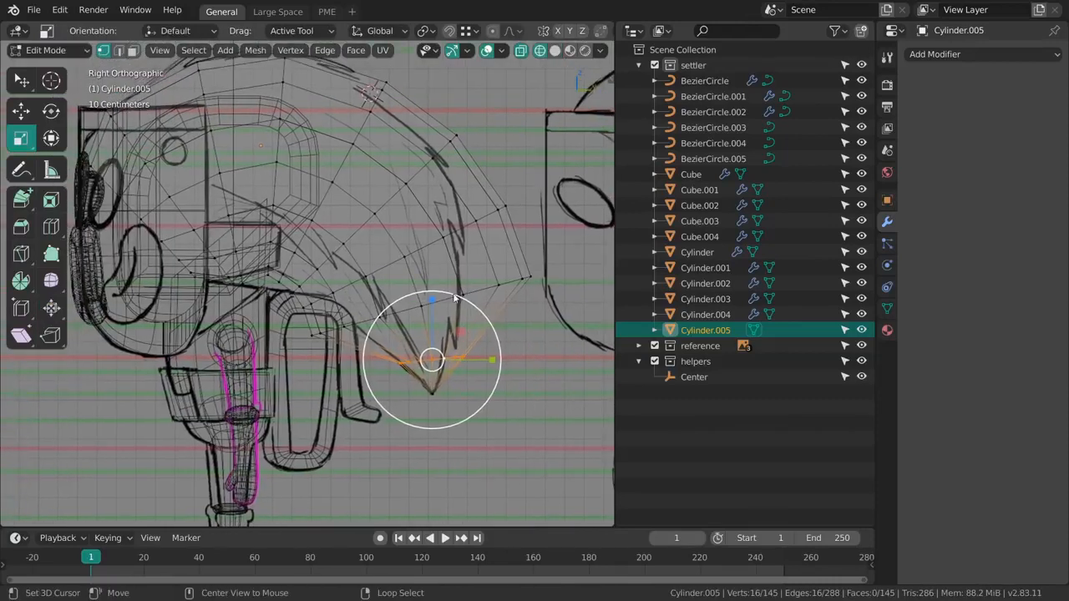
Step: Move, rotate and scale the second loop above the tip to match the side sketch's outline
alt+right_click(451, 297)
drag(590, 337, 539, 333)
key(g)
key(r)
key(s)
key(g)
key(r)
key(g)
drag(538, 335, 541, 337)
key(s)
drag(548, 334, 533, 335)
Step: Rotate, move and scale the next two loops up the back of the hair to follow the sketched curve
alt+right_click(412, 250)
drag(539, 292, 516, 220)
key(r)
key(g)
key(s)
alt+right_click(400, 191)
key(g)
mouse_move(521, 222)
mouse_down()
mouse_move(517, 236)
mouse_move(526, 228)
mouse_up()
key(r)
key(s)
drag(527, 230, 523, 250)
Step: Refine the position, rotation and scale of two loops along the hair's rear curve against the side sketch
alt+right_click(456, 236)
key(r)
key(s)
key(g)
drag(527, 246, 524, 250)
key(s)
drag(535, 247, 525, 248)
alt+right_click(382, 204)
shift+middle_drag(499, 224, 533, 264)
drag(558, 244, 547, 245)
key(g)
drag(548, 245, 546, 246)
Step: Scale and rotate the loop at the upper back of the head to fit the sketched hair outline
alt+right_click(362, 232)
key(s)
drag(528, 208, 499, 222)
key(s)
drag(505, 222, 517, 223)
key(r)
drag(522, 219, 523, 215)
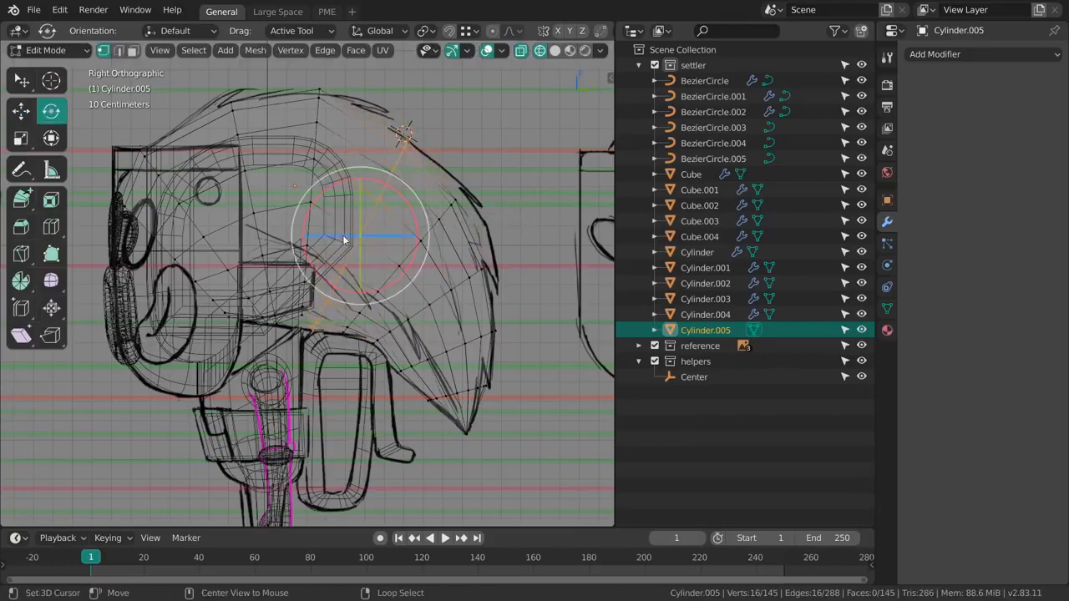
Step: Scale and move the crown loop and adjust the loop at the head's rear edge to match the top of the sketch
alt+right_click(310, 237)
key(s)
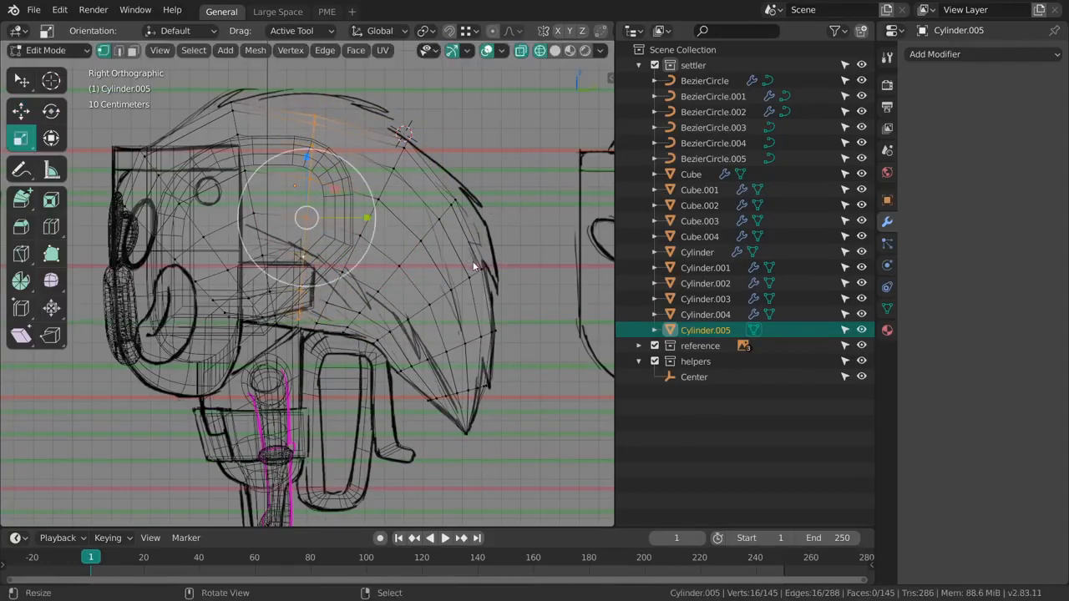
key(g)
click(488, 256)
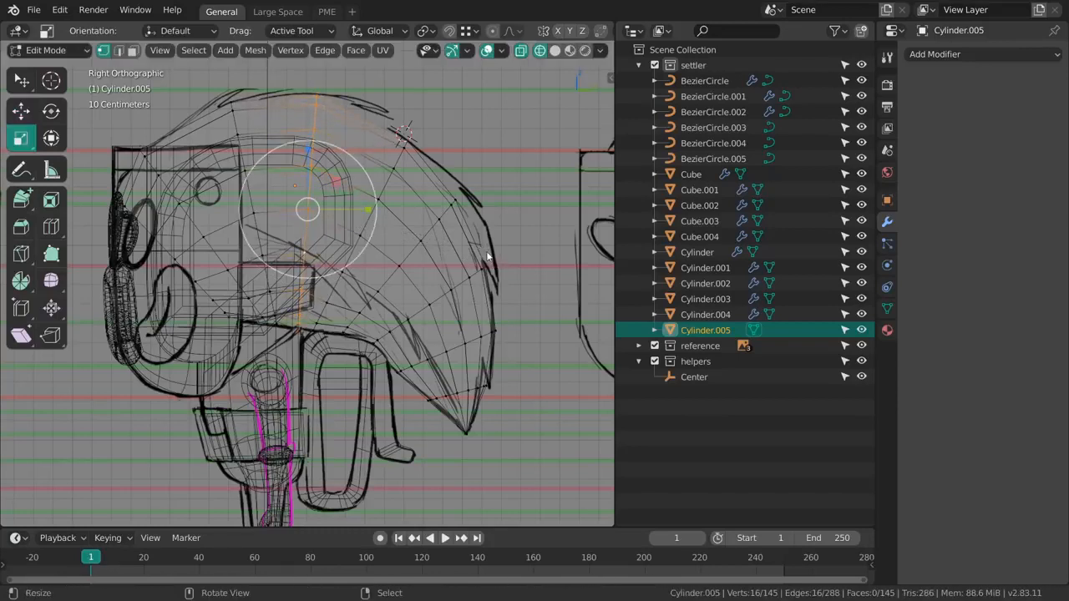
shift+middle_drag(338, 248, 403, 250)
alt+right_click(338, 228)
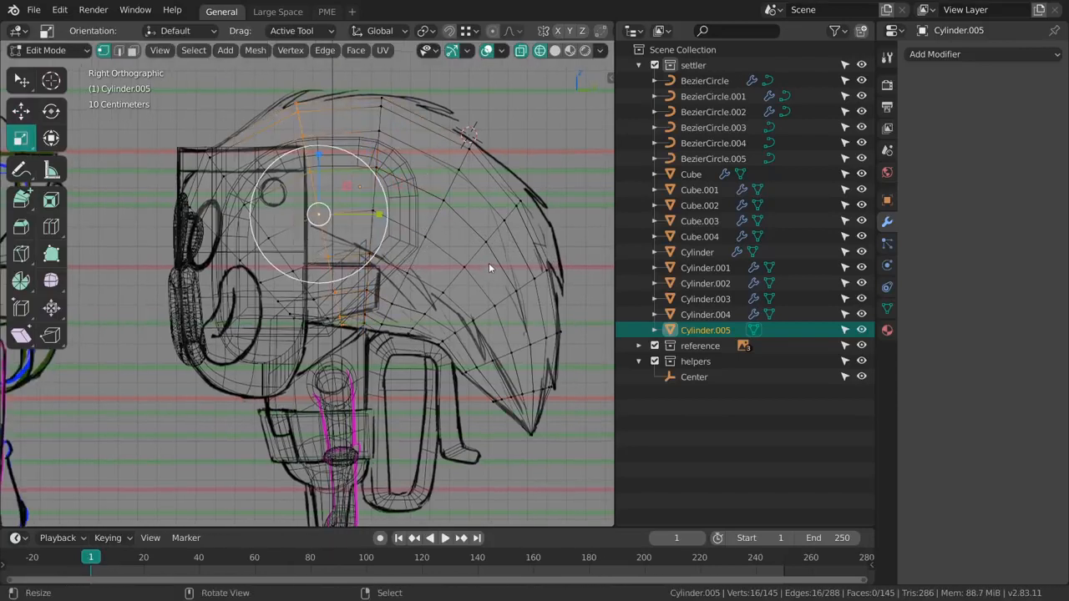
drag(488, 262, 483, 265)
Step: Return to solid display and examine the reshaped hair from several angles and in the right and back views
alt+right_click(434, 285)
key(alt+a)
mouse_move(485, 286)
middle_down()
mouse_move(451, 294)
mouse_move(382, 351)
middle_up()
key(shift+z)
mouse_move(480, 367)
middle_down()
mouse_move(437, 390)
mouse_move(355, 287)
mouse_move(396, 294)
mouse_move(442, 268)
middle_up()
key(grave)
click(363, 273)
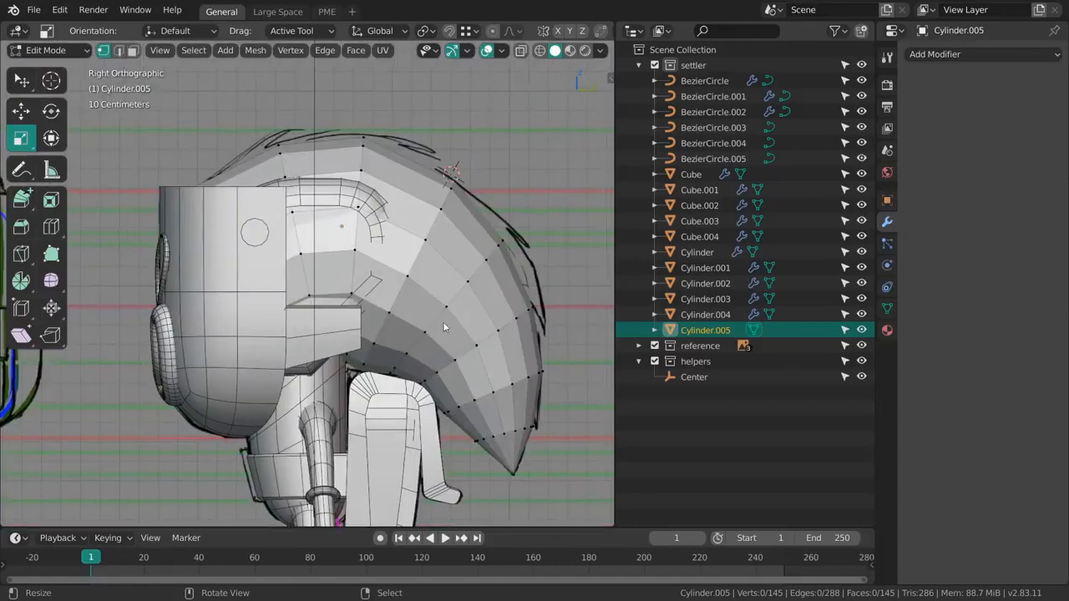
key(grave)
click(532, 308)
alt+middle_drag(544, 262, 511, 275)
Step: Widen two neighbouring loops at the hair's middle along X toward the outline in the back sketch
alt+click(357, 309)
shift+middle_drag(357, 309, 415, 257)
key(s)
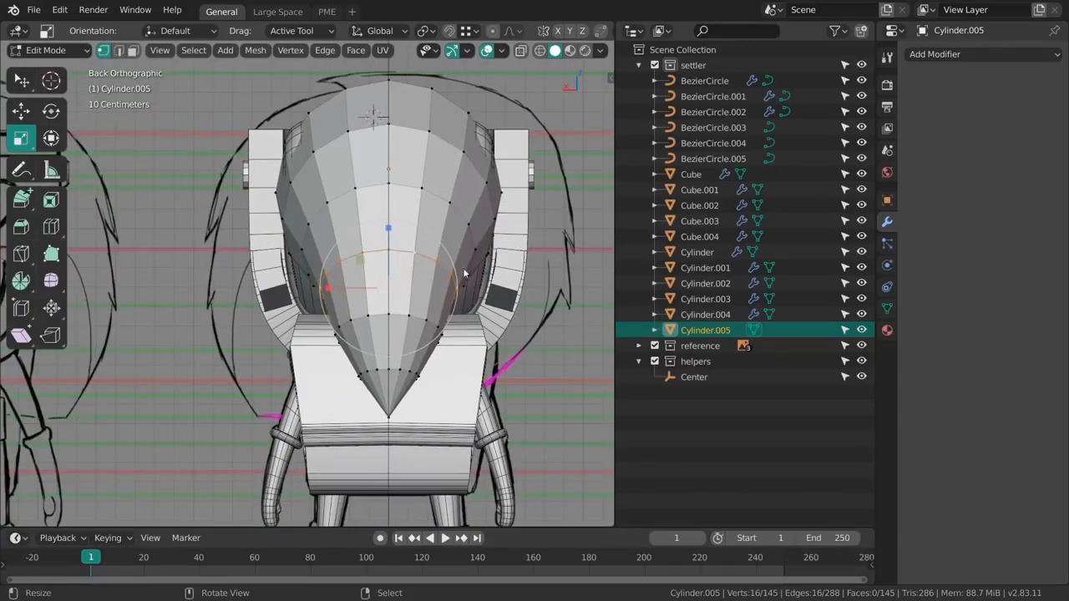
click(331, 219)
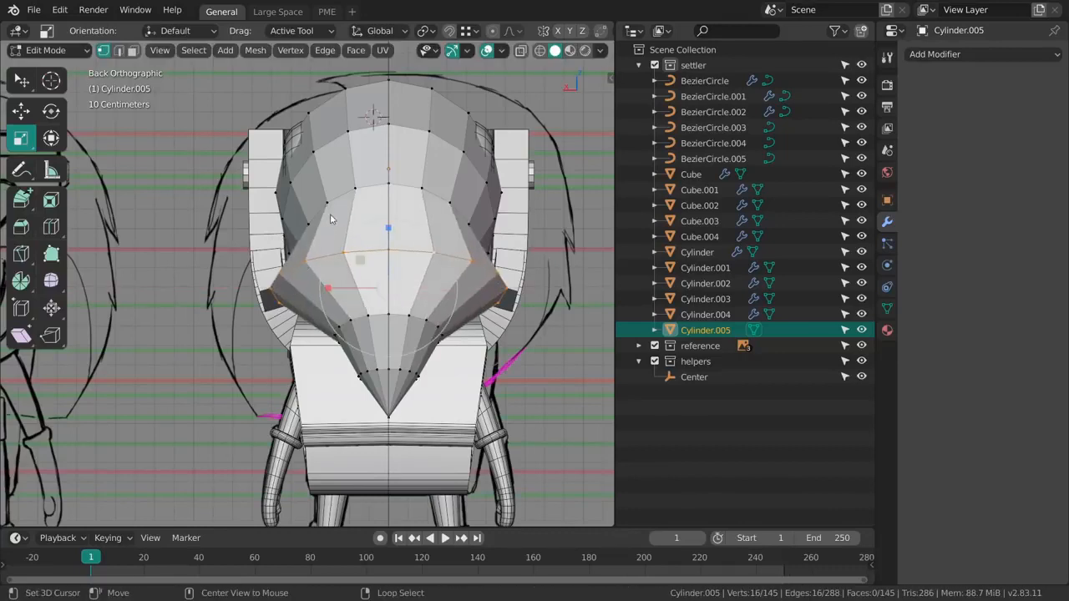
key(s)
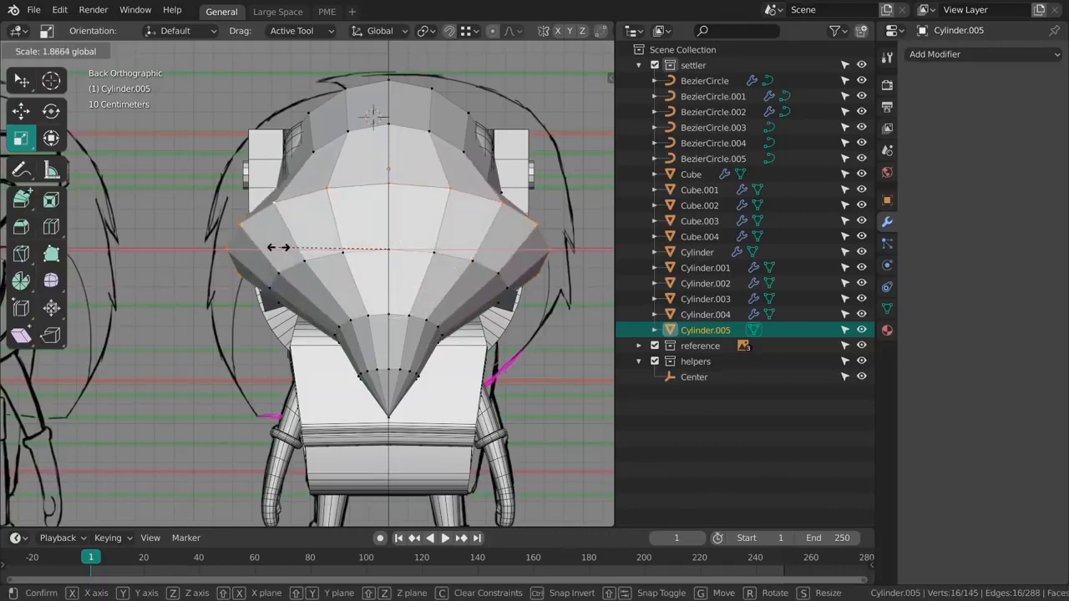
click(277, 248)
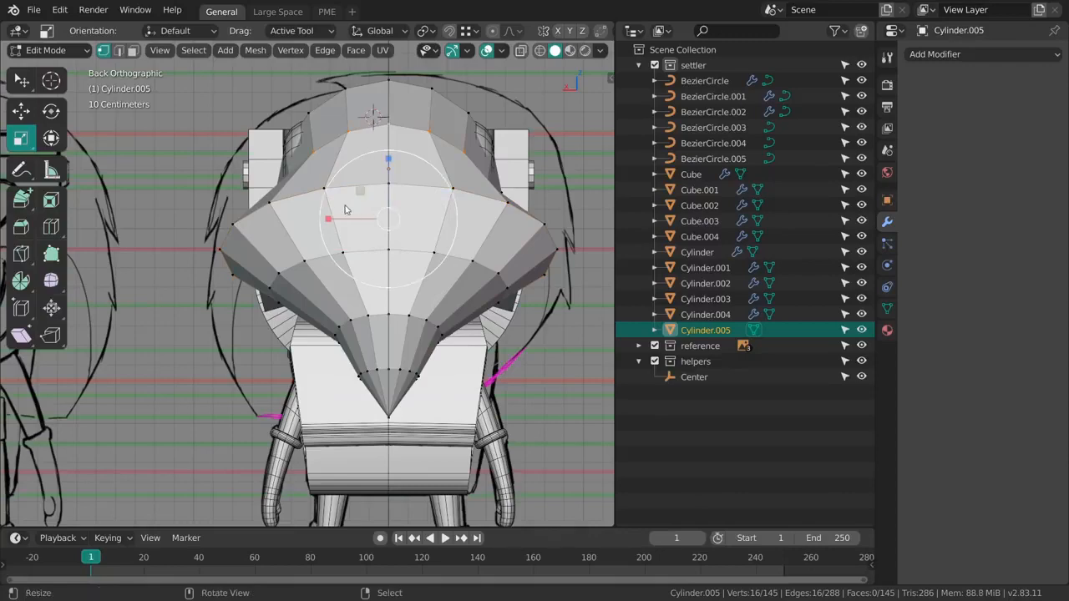
Step: Scale the next loop up, just behind the headband's ends, while checking it from above
middle_drag(345, 210, 384, 296)
key(s)
click(314, 288)
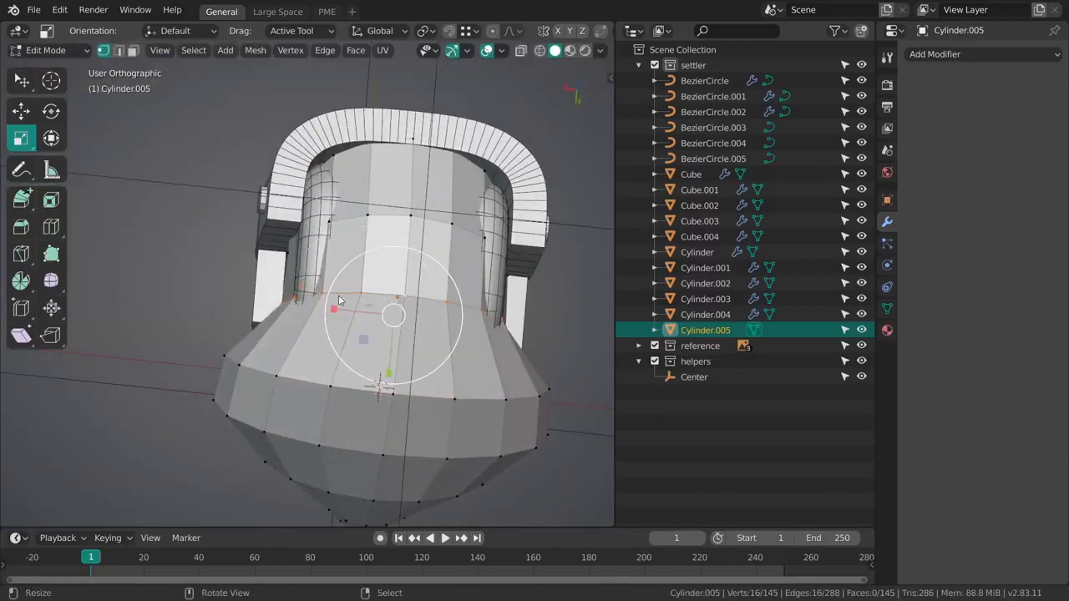
Step: Scale up the loop behind the headband's ends and the next loop behind it to round out the hair
key(s)
click(305, 306)
alt+right_click(338, 377)
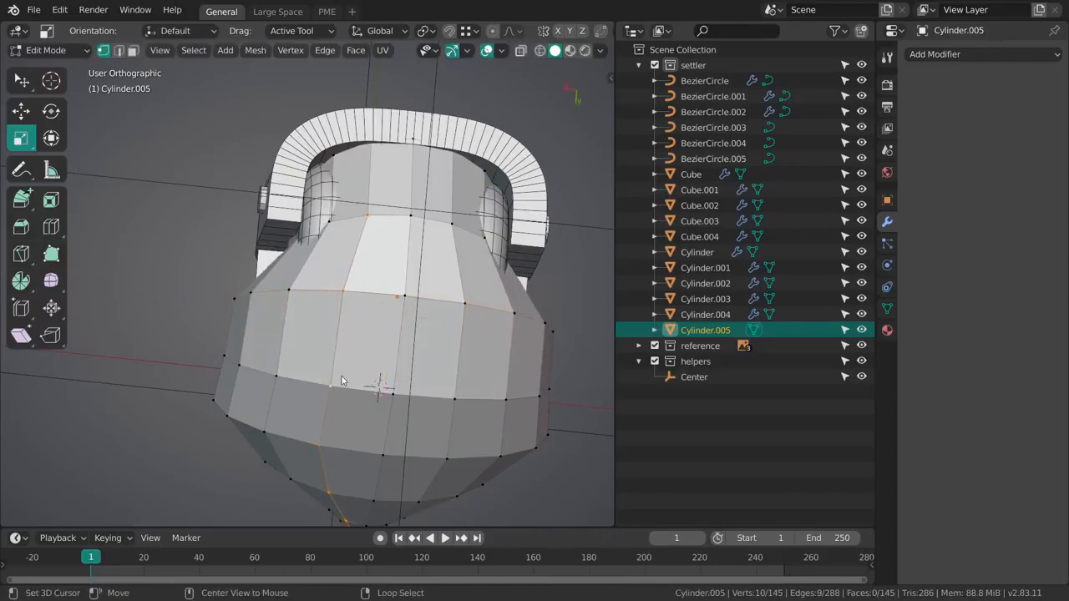
alt+right_click(339, 383)
key(s)
click(326, 367)
key(alt+a)
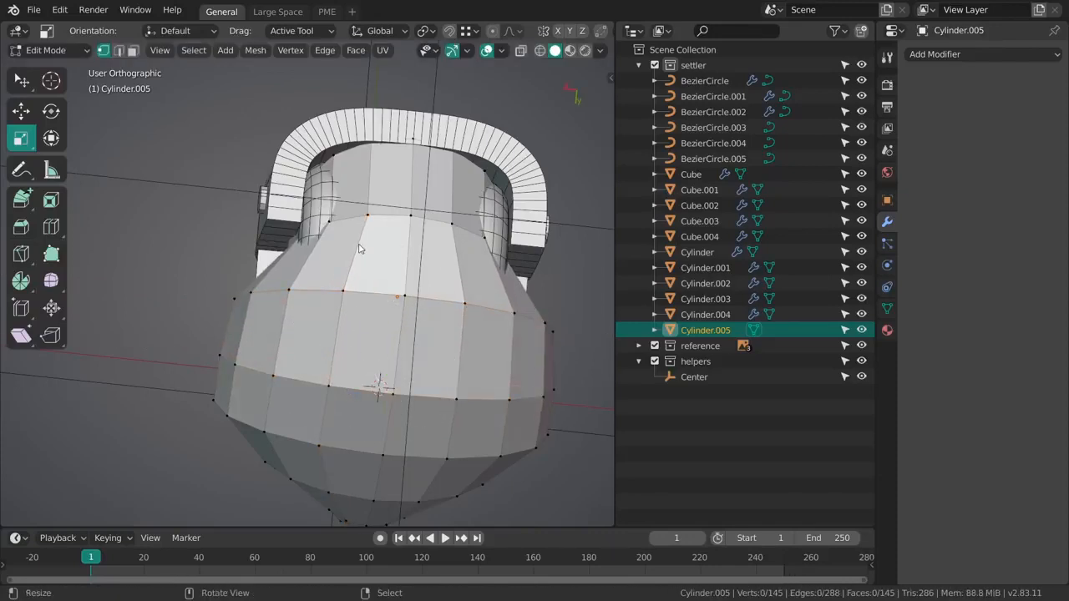
Step: Widen the loop between the headband's ends slightly along X
shift+middle_drag(376, 214, 356, 286)
scroll(355, 271, up, 1)
alt+right_click(356, 285)
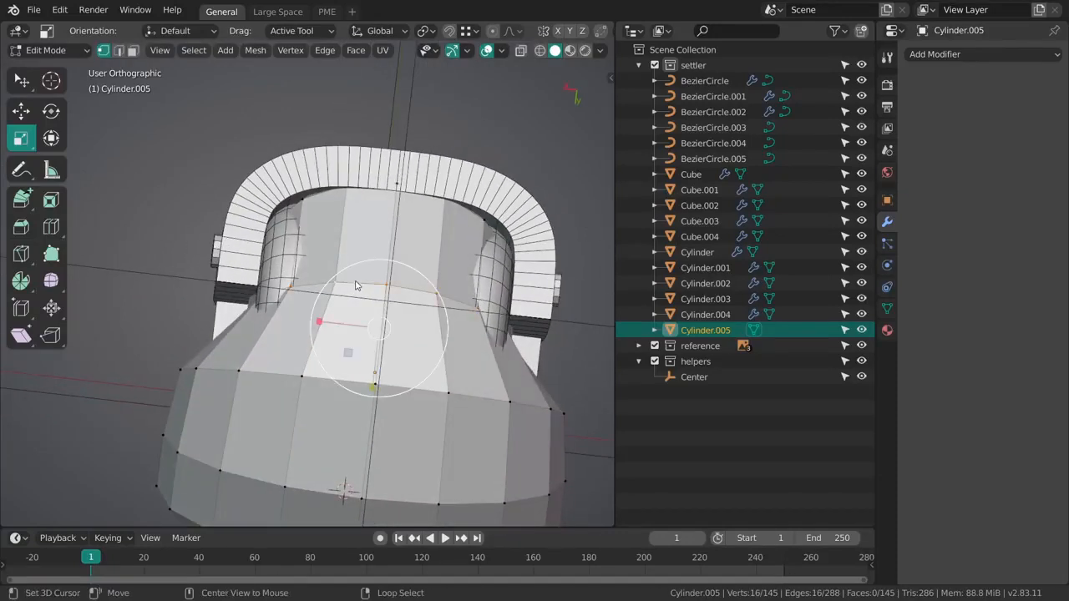
drag(325, 320, 320, 318)
Step: In Sculpt Mode, pull the hair's sides out toward the headband's ends using the Grab brush with a 236 px radius
mouse_move(337, 277)
middle_down()
mouse_move(344, 154)
mouse_move(347, 276)
middle_up()
key(ctrl+Tab)
middle_drag(342, 326, 319, 257)
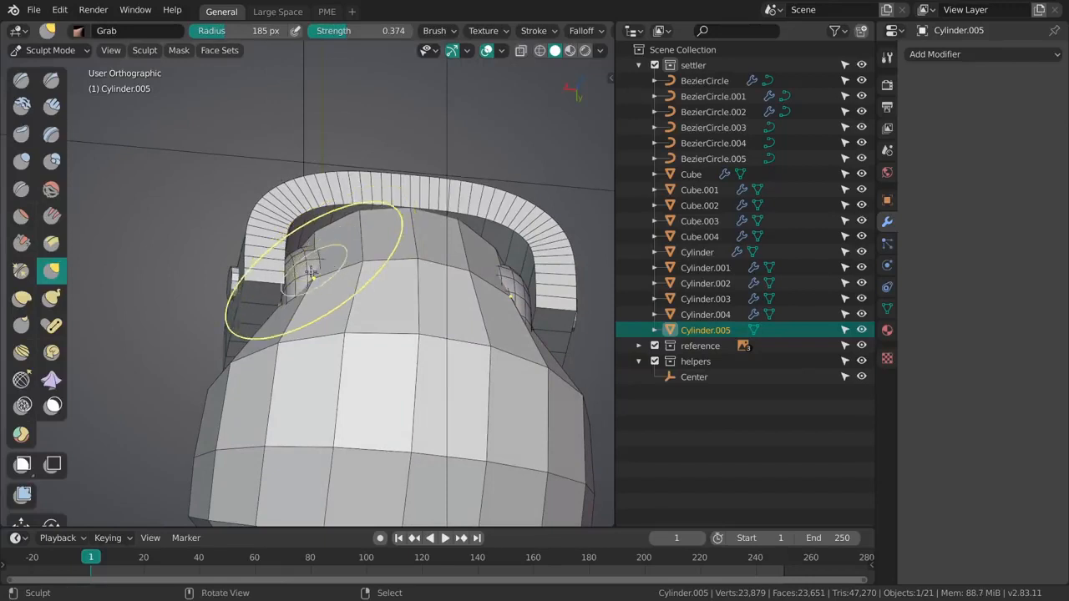
scroll(526, 30, down, 4)
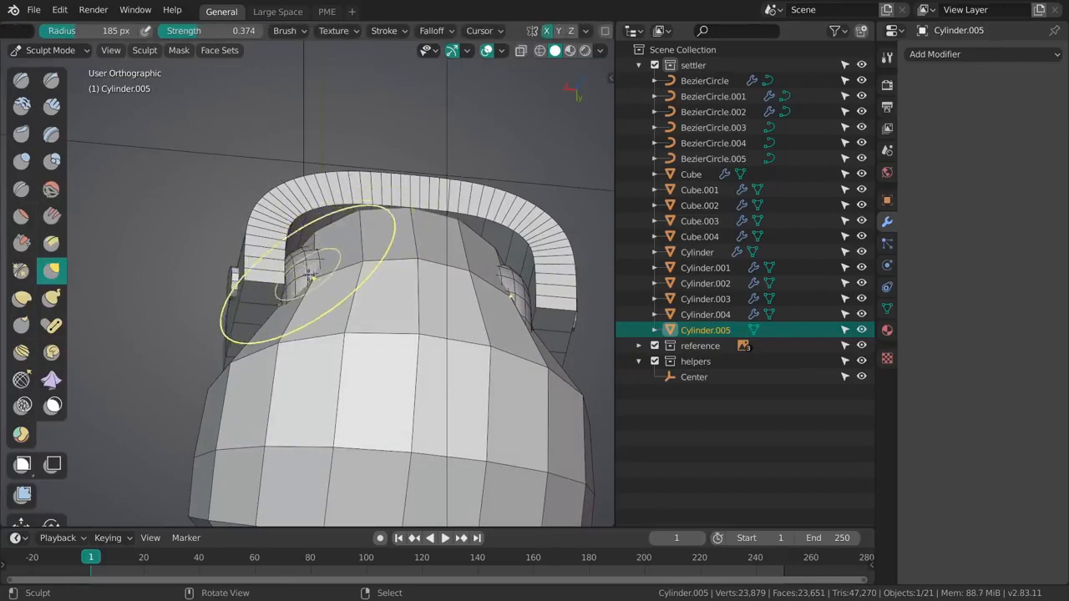
key(f)
click(337, 275)
drag(338, 271, 325, 250)
middle_drag(334, 251, 311, 249)
mouse_move(309, 249)
mouse_down()
mouse_move(297, 234)
mouse_move(293, 255)
mouse_up()
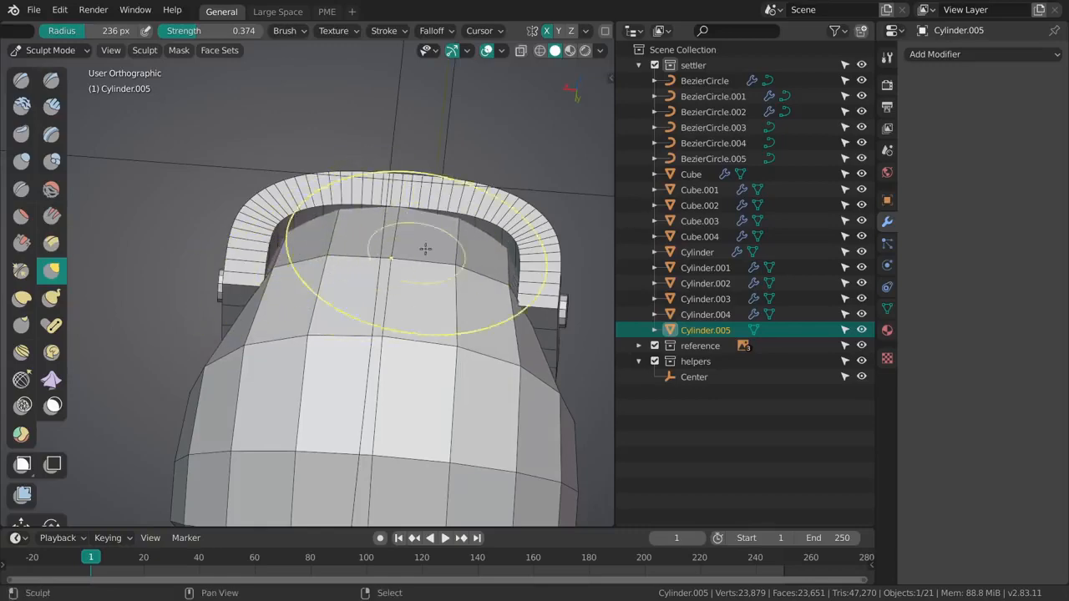
Step: Add an edge loop across the hair just behind the headband's ends and fatten it outward
mouse_move(425, 249)
middle_down()
mouse_move(370, 256)
mouse_move(382, 274)
mouse_move(305, 294)
mouse_move(362, 293)
mouse_move(443, 382)
middle_up()
key(Tab)
key(ctrl+r)
drag(405, 345, 405, 354)
key(alt+s)
drag(480, 374, 479, 376)
middle_drag(419, 302, 279, 260)
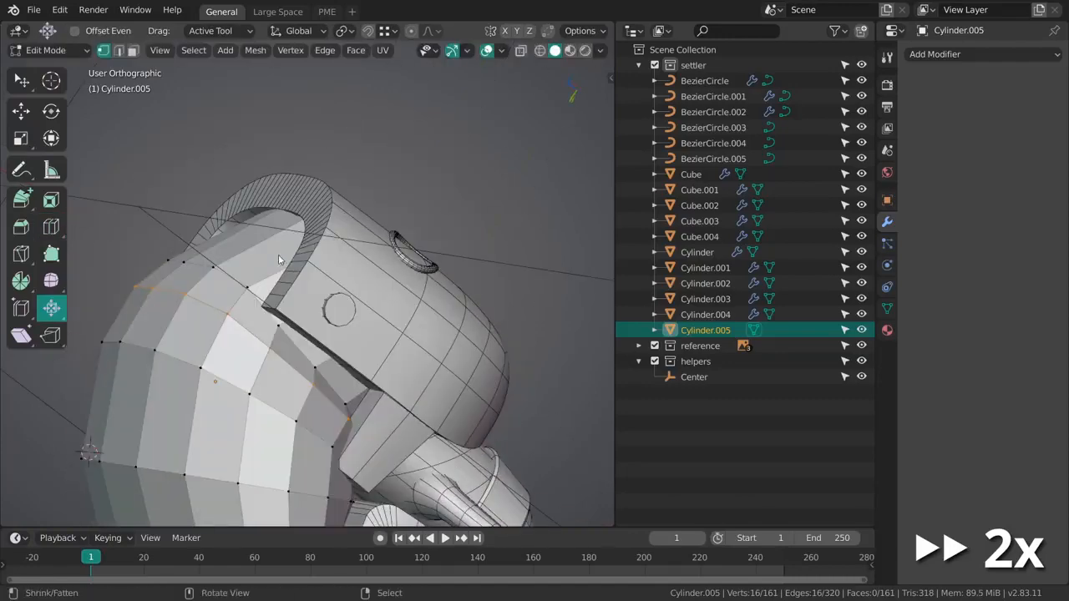
Step: Add a second edge loop inside the headband's arch and fatten it outward
key(ctrl+r)
click(296, 246)
key(alt+s)
drag(386, 278, 387, 284)
mouse_move(387, 283)
middle_down()
mouse_move(440, 281)
mouse_move(417, 276)
middle_up()
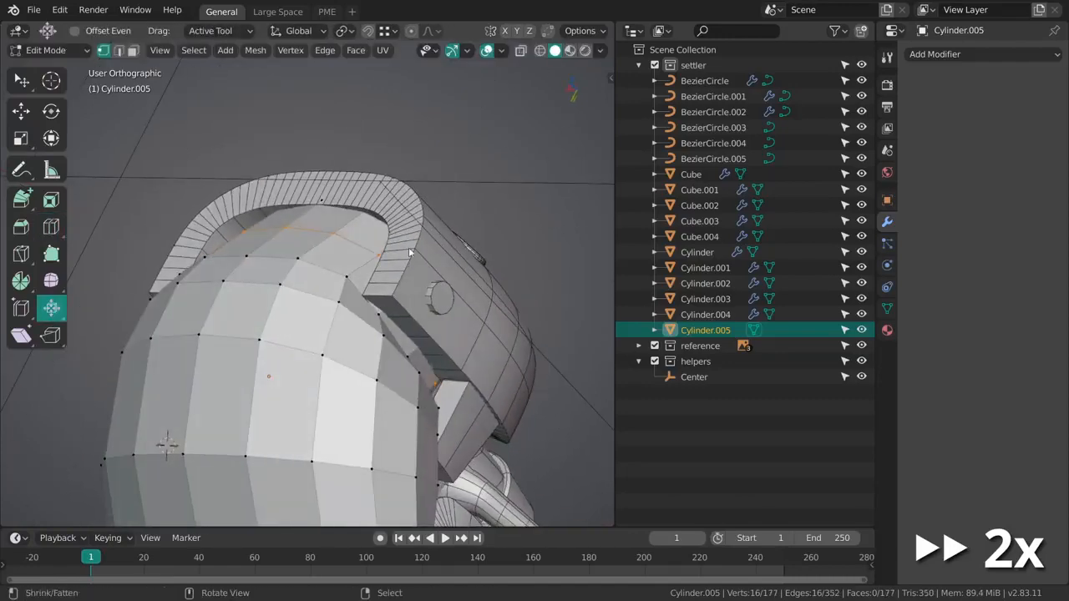
Step: Switch to sculpting with the Smooth brush over the hair behind the headband and set its strength to 0.154
key(ctrl+Tab)
mouse_move(501, 250)
middle_down()
mouse_move(434, 248)
mouse_move(368, 325)
middle_up()
key(x)
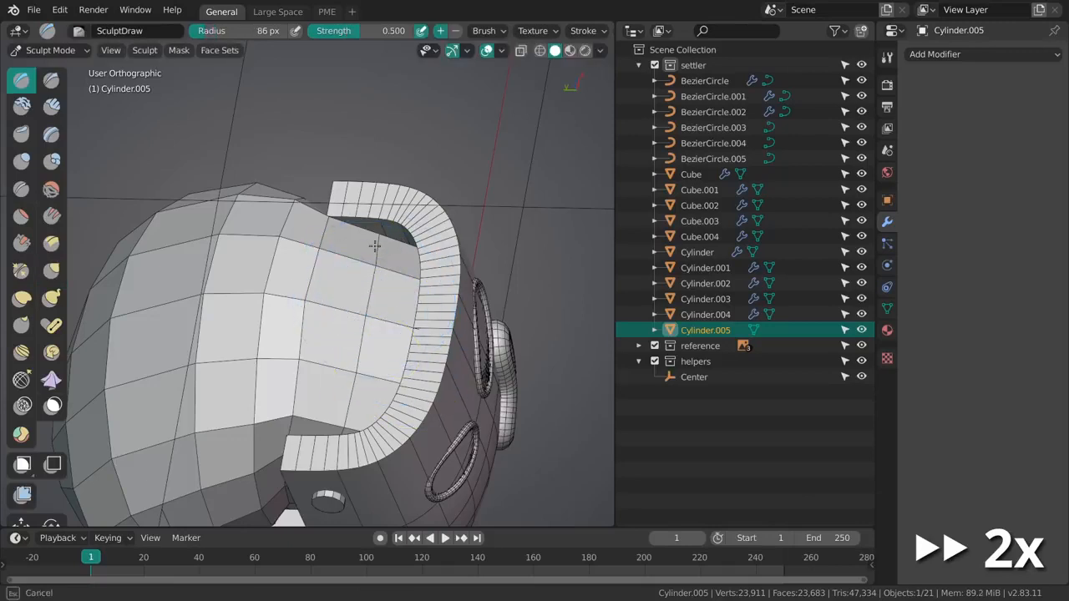
mouse_move(375, 241)
middle_down()
mouse_move(371, 309)
mouse_move(384, 286)
middle_up()
key(shift+s)
key(shift+f)
click(378, 316)
key(shift+f)
click(365, 274)
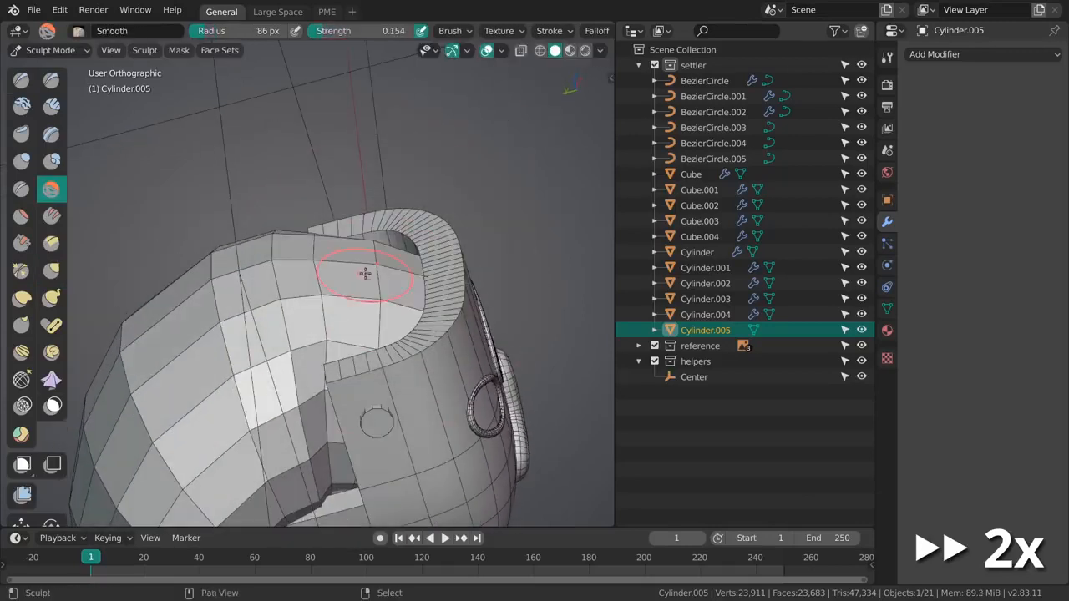
Step: Pull the hair at the headband's inner edge into place with the Grab brush at a 140 px radius
key(g)
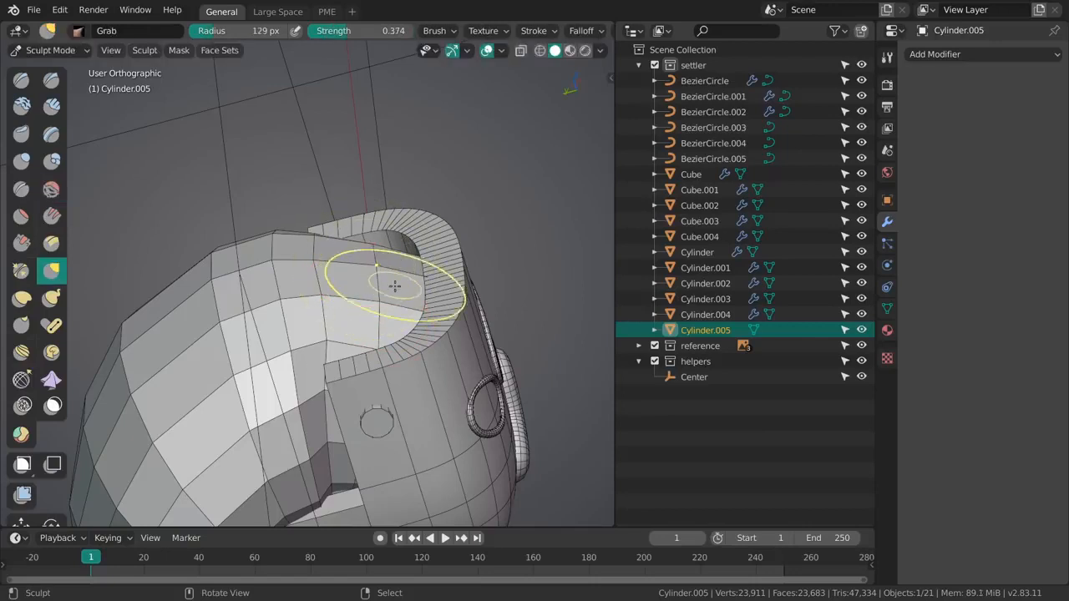
middle_drag(391, 268, 406, 272)
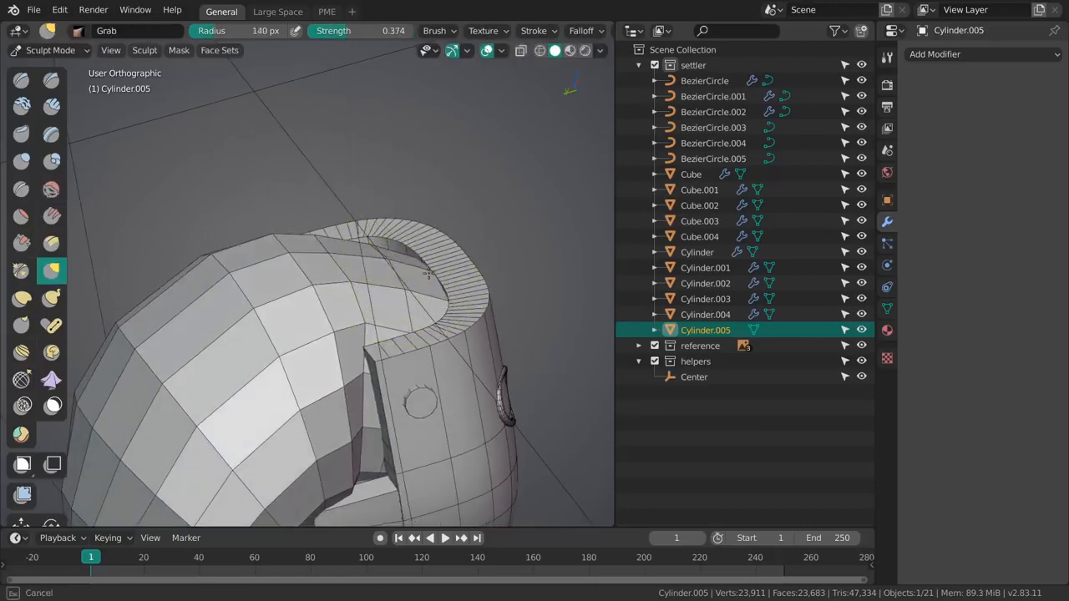
drag(428, 273, 422, 284)
Step: Return to Object Mode and add a Subdivision Surface modifier with 2 viewport levels to the hair
shift+middle_drag(418, 307, 477, 269)
key(ctrl+Tab)
click(920, 56)
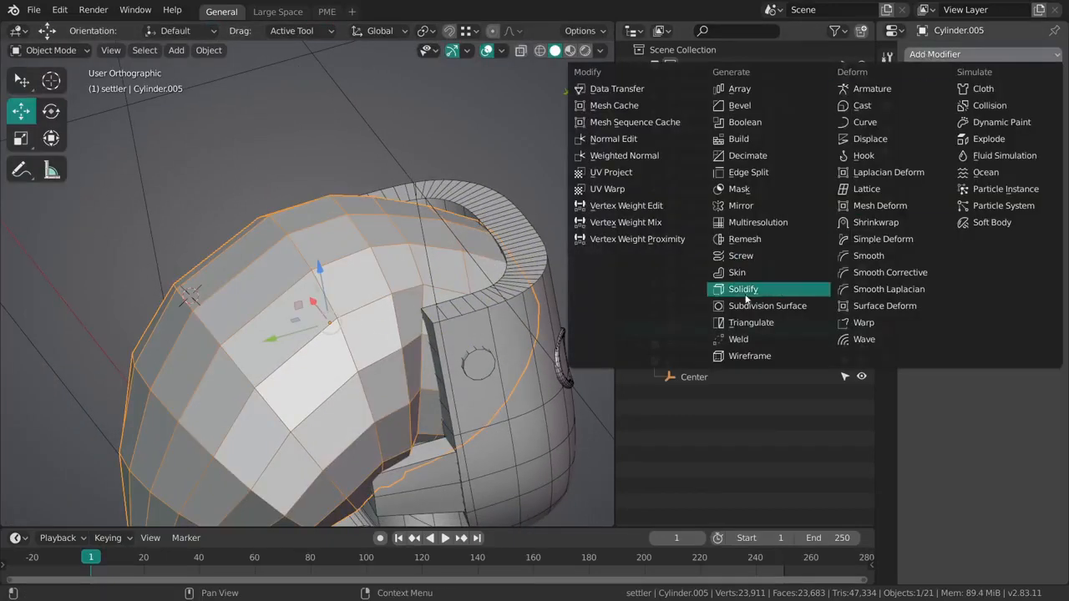
click(751, 305)
click(972, 169)
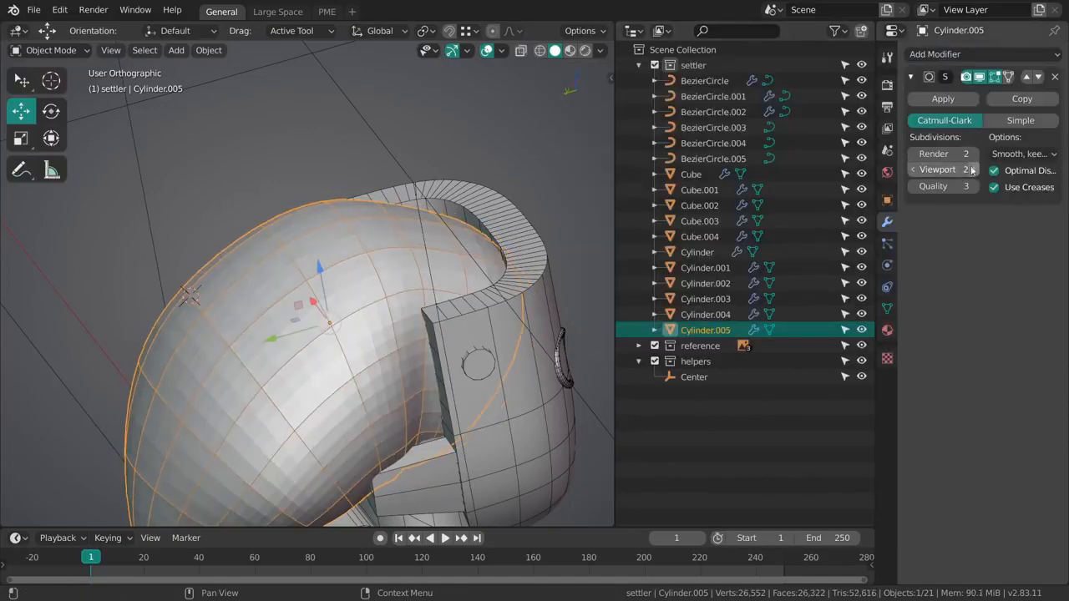
Step: Sculpt the smoothed hair against the headband's inner edge with an enlarged Grab brush
shift+middle_drag(405, 339, 447, 271)
key(ctrl+Tab)
shift+middle_drag(459, 186, 442, 272)
key(f)
click(565, 272)
drag(464, 272, 472, 278)
middle_drag(473, 277, 625, 311)
mouse_move(501, 309)
middle_down()
mouse_move(460, 267)
mouse_move(465, 357)
mouse_move(447, 337)
middle_up()
scroll(465, 357, down, 2)
Step: Enter Edit Mode in the back view and turn off the subdivision preview while editing
key(Tab)
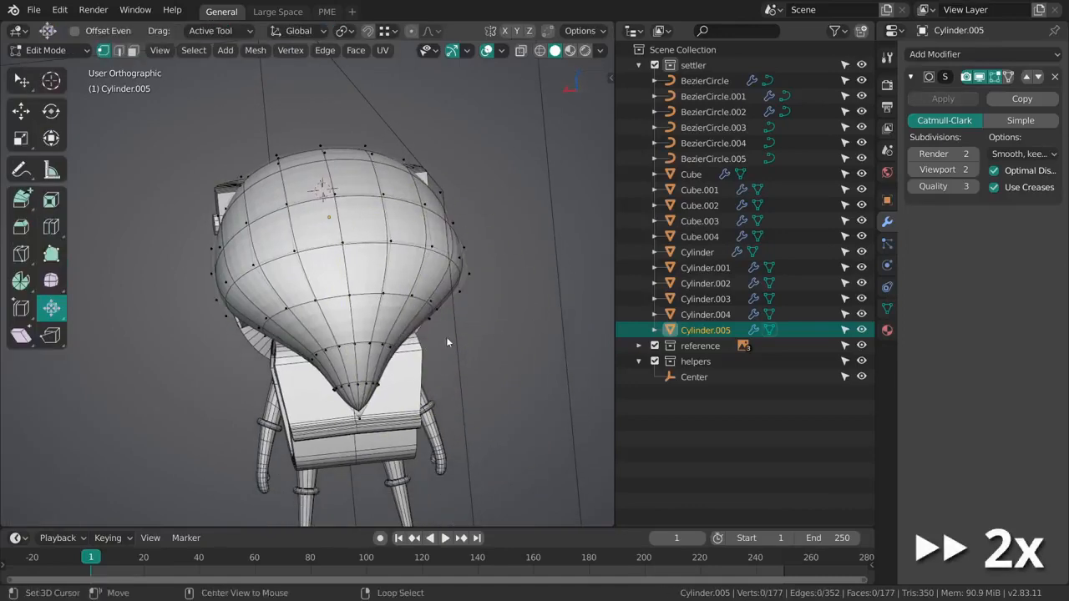
key(KP_1)
click(994, 77)
key(grave)
click(519, 284)
Step: Widen the lower loop at the hair's taper along X toward the back sketch's outline
alt+right_click(398, 232)
key(shift+space)
key(s)
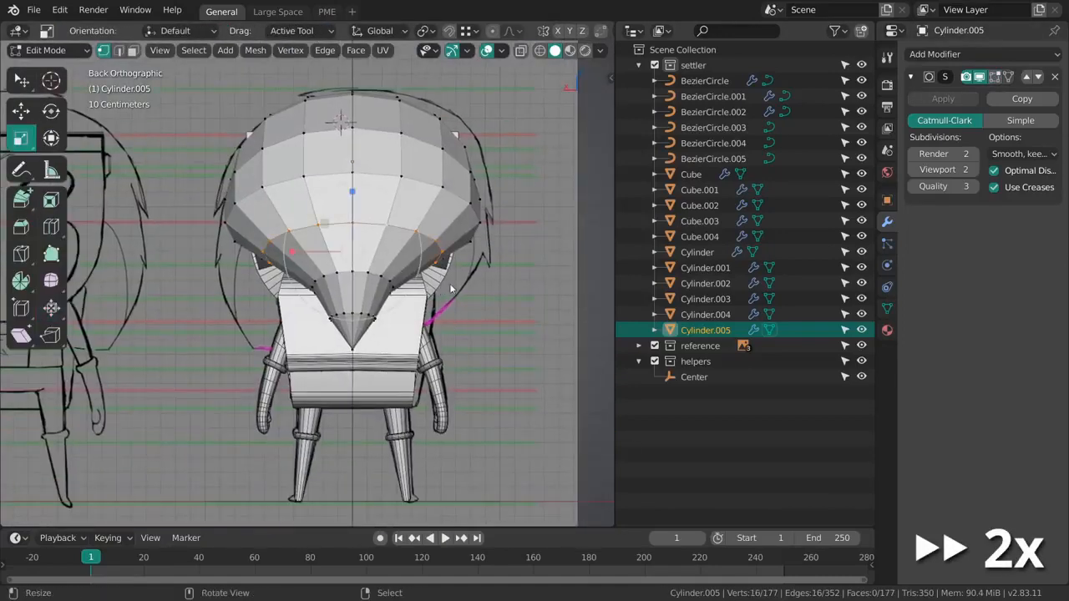
drag(303, 292, 281, 292)
key(ctrl+z)
key(s)
key(x)
click(509, 342)
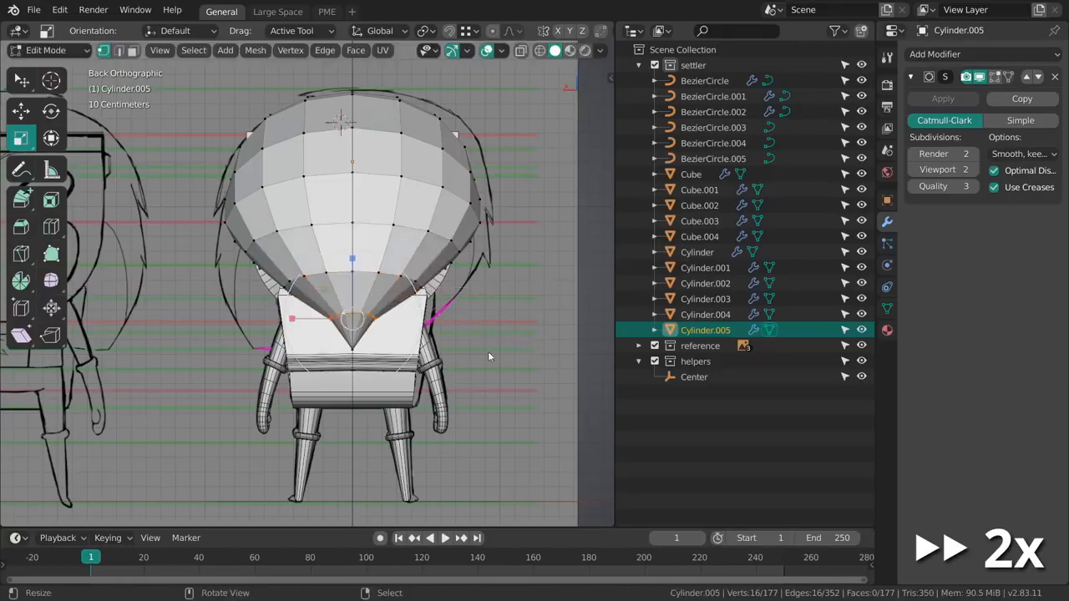
Step: Widen the loop nearest the hair's tip and the loop above it along X
key(s)
key(x)
click(612, 368)
key(s)
key(x)
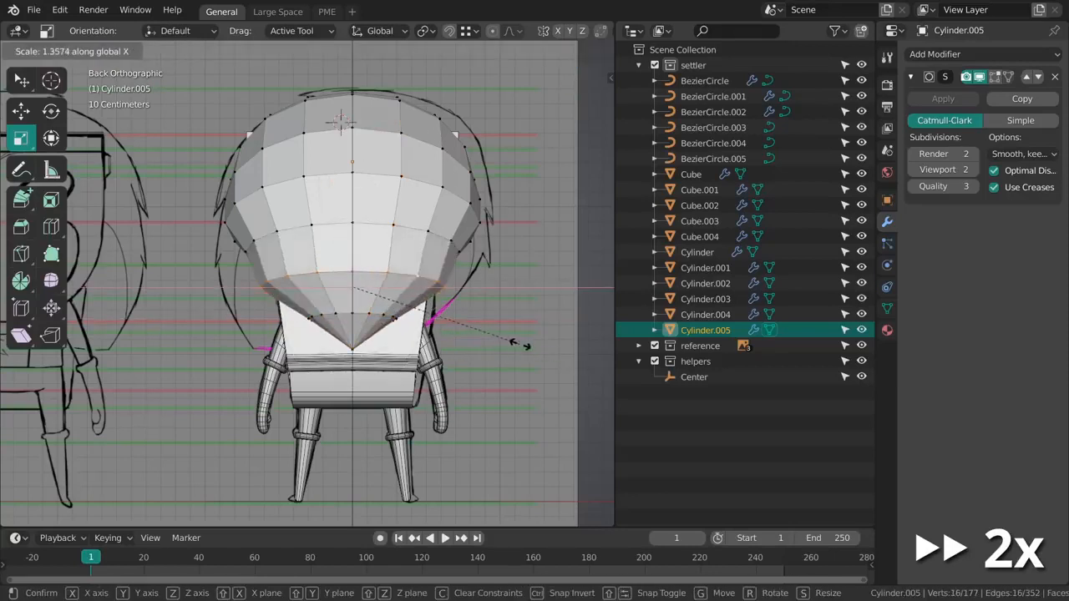
click(496, 348)
Step: Refine the X widths of the hair's lowest loops to even out the taper down to the tip
key(s)
key(x)
click(492, 327)
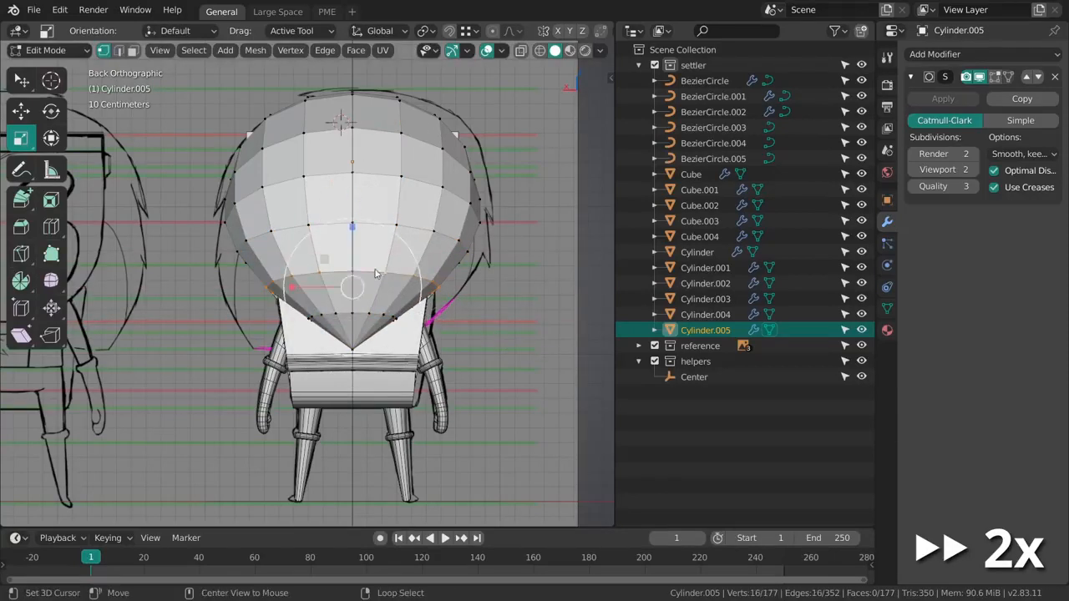
key(s)
key(x)
click(476, 309)
alt+right_click(363, 314)
key(s)
key(x)
click(490, 353)
Step: Return to the smoothed hair in Sculpt Mode and inflate its side behind the headband with the Inflate brush
key(Tab)
mouse_move(251, 334)
middle_down()
mouse_move(410, 346)
mouse_move(292, 410)
mouse_move(387, 339)
mouse_move(551, 330)
middle_up()
key(ctrl+Tab)
scroll(417, 269, up, 4)
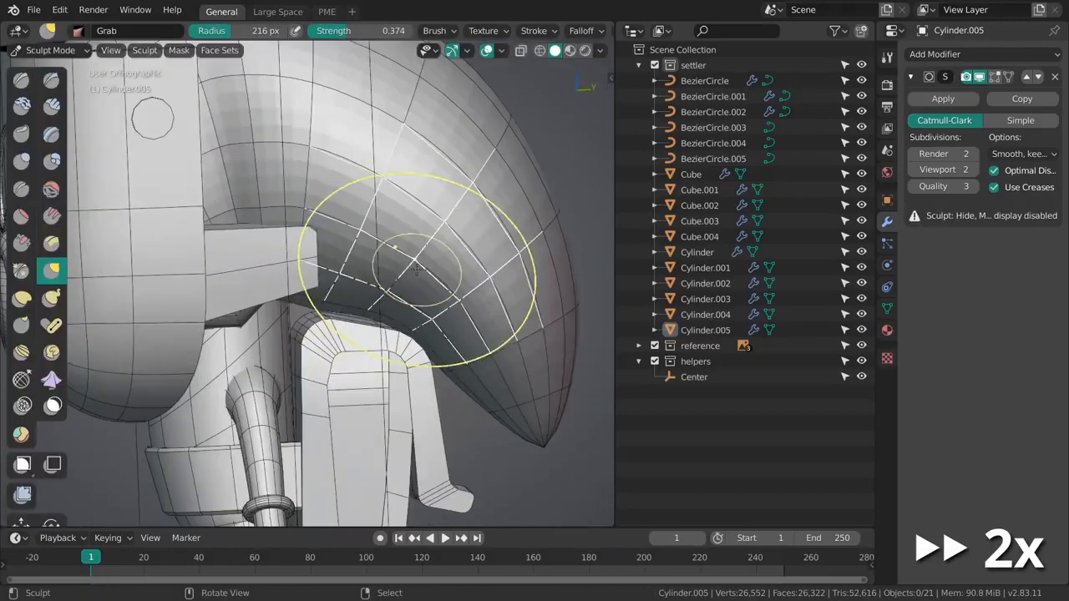
scroll(417, 269, down, 3)
mouse_move(416, 269)
middle_down()
mouse_move(379, 308)
mouse_move(417, 314)
mouse_move(310, 251)
mouse_move(366, 215)
middle_up()
key(i)
mouse_move(326, 207)
mouse_down()
mouse_move(326, 184)
mouse_move(398, 253)
mouse_up()
Step: Inflate the hair's side above the backpack further, enlarging the Inflate brush radius from 164 to 217 px
key(f)
click(342, 172)
middle_drag(397, 253, 429, 183)
key(f)
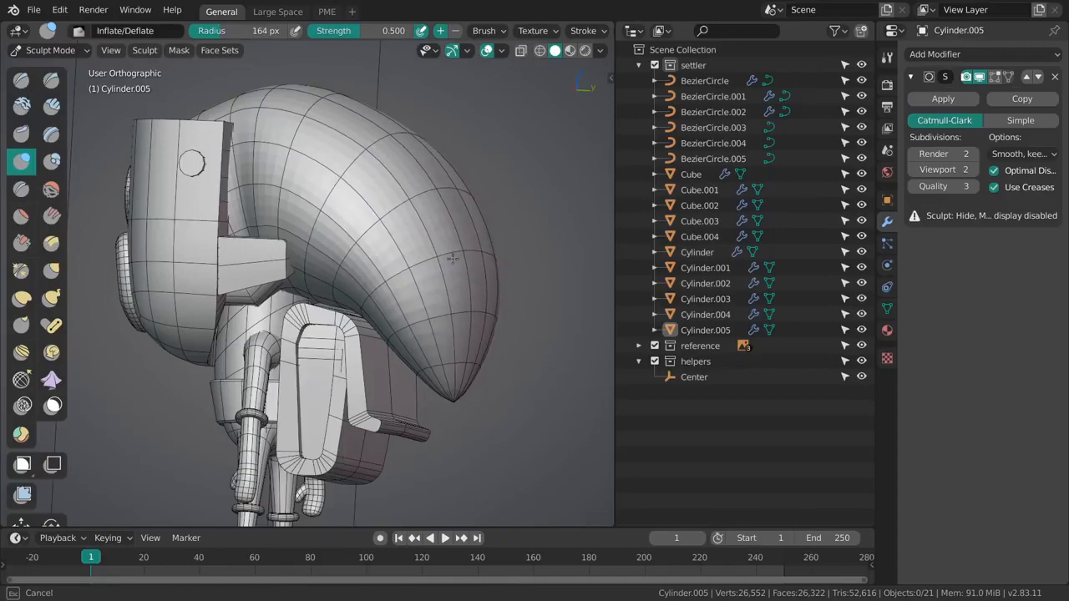
click(451, 259)
middle_drag(452, 260, 401, 253)
click(392, 251)
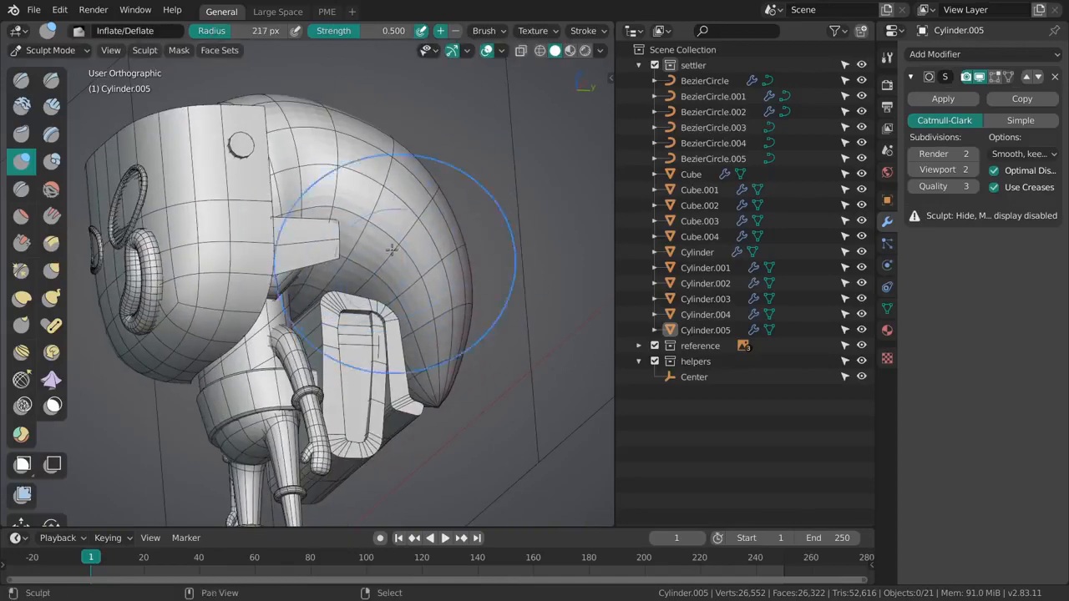
middle_drag(401, 297, 416, 317)
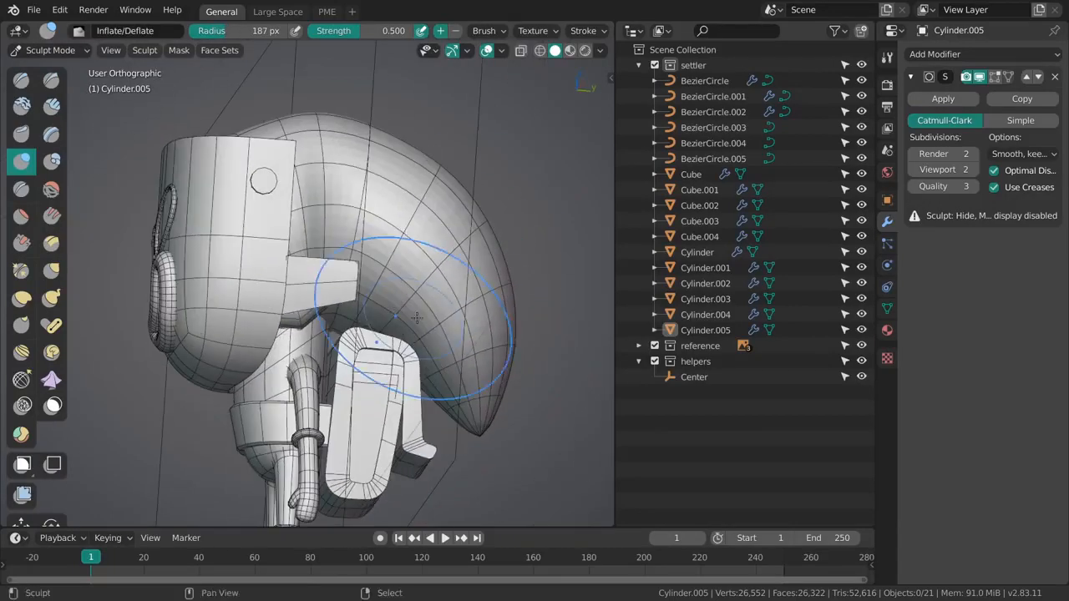
Step: In Edit Mode, rip the loop nearest the hair's tip with Fill enabled and slide the new loop close to the tip
key(ctrl+Tab)
click(405, 289)
scroll(410, 301, up, 3)
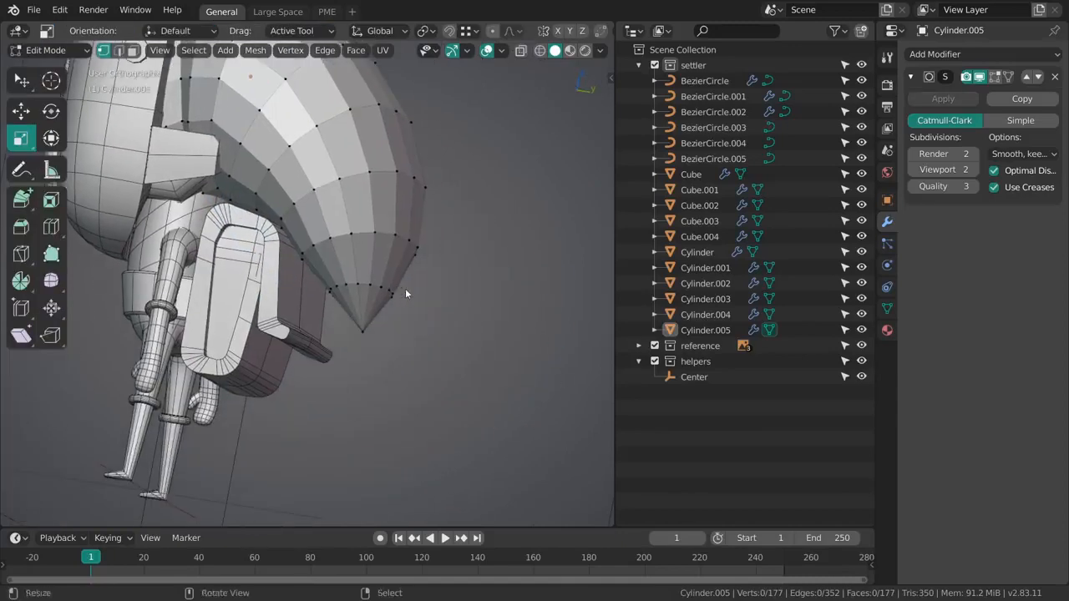
key(v)
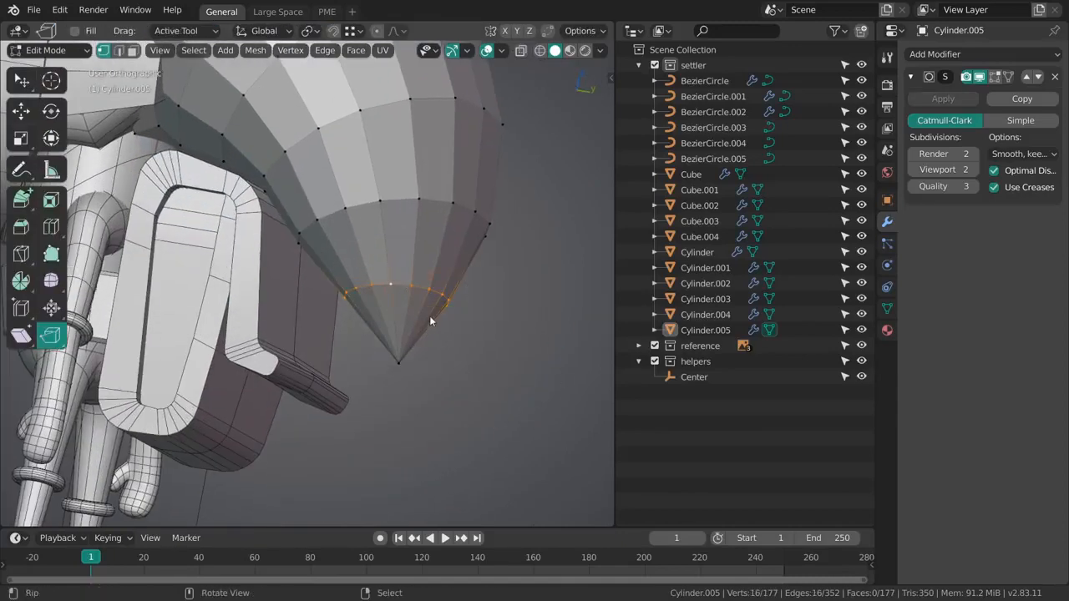
drag(436, 310, 436, 324)
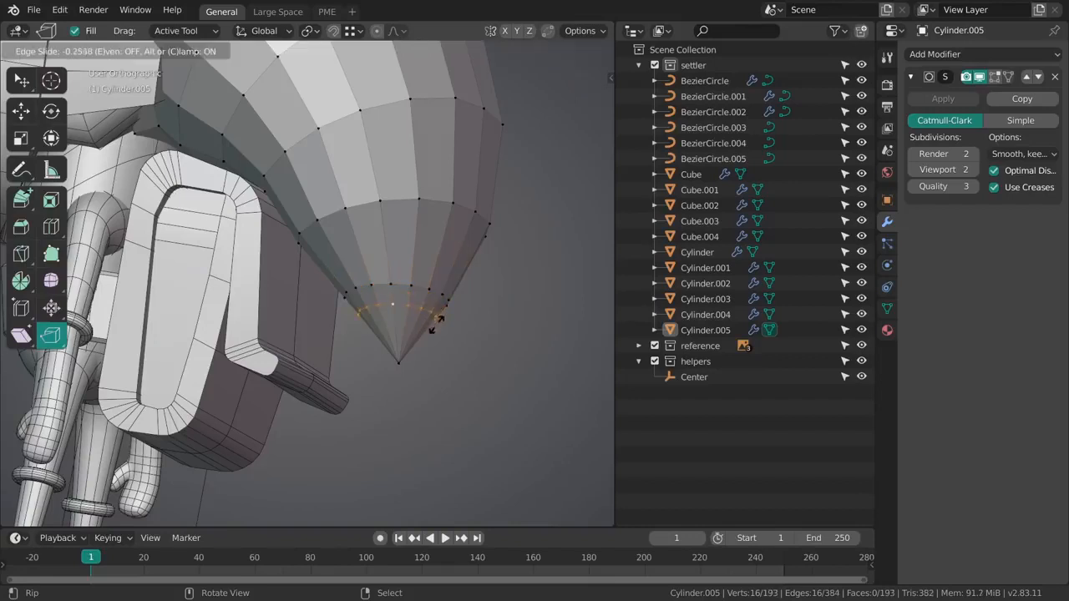
click(434, 353)
key(alt+a)
Step: Add two edge loops around the hair between the lowest wide loop and the loop at the tip
shift+middle_drag(399, 308, 443, 372)
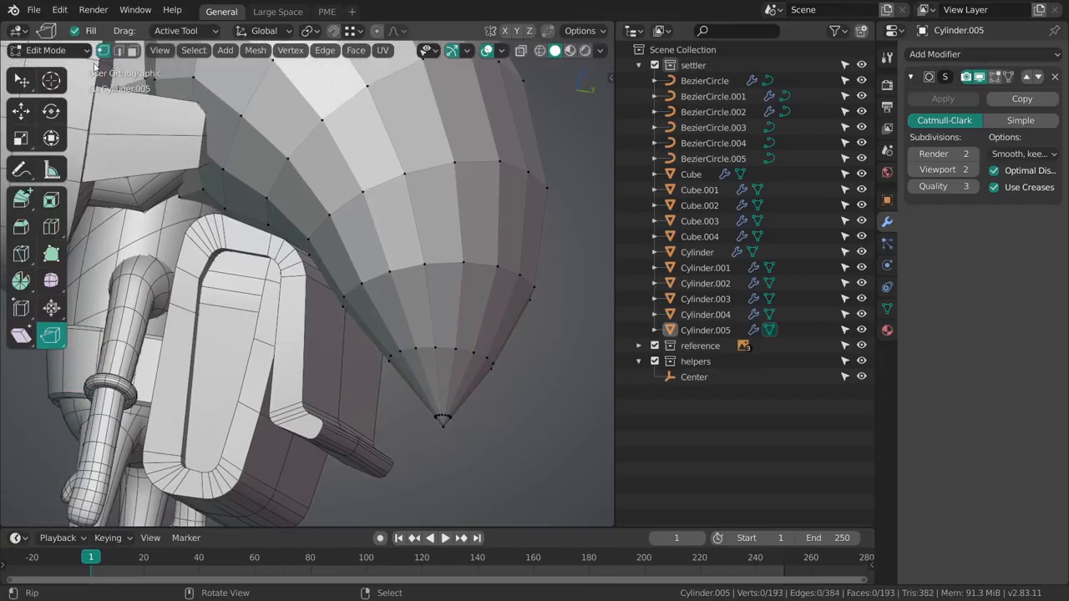
middle_drag(362, 322, 448, 343)
key(ctrl+r)
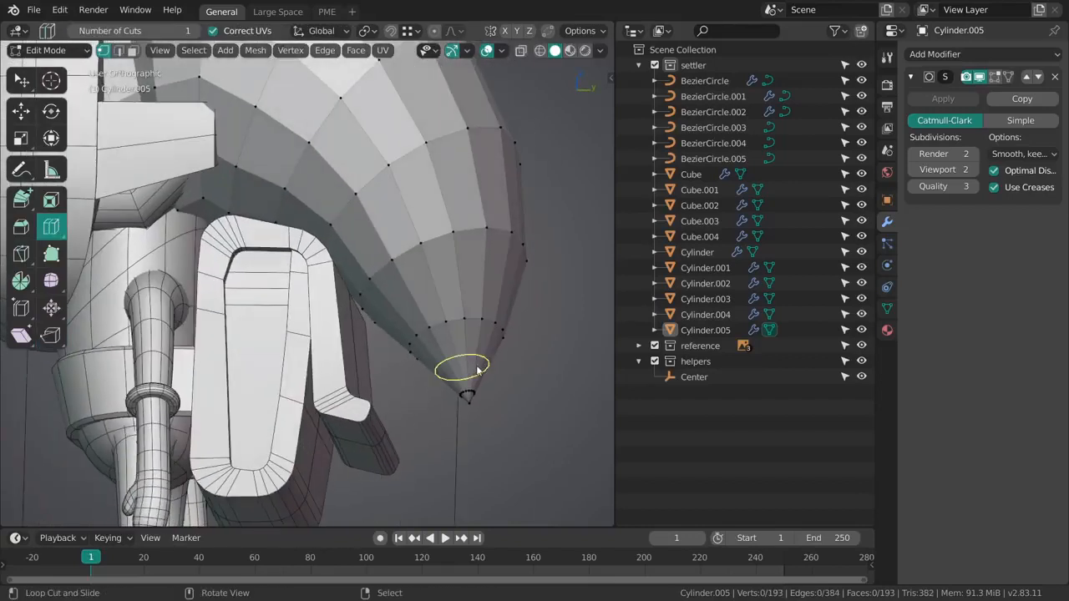
drag(476, 370, 482, 380)
click(465, 394)
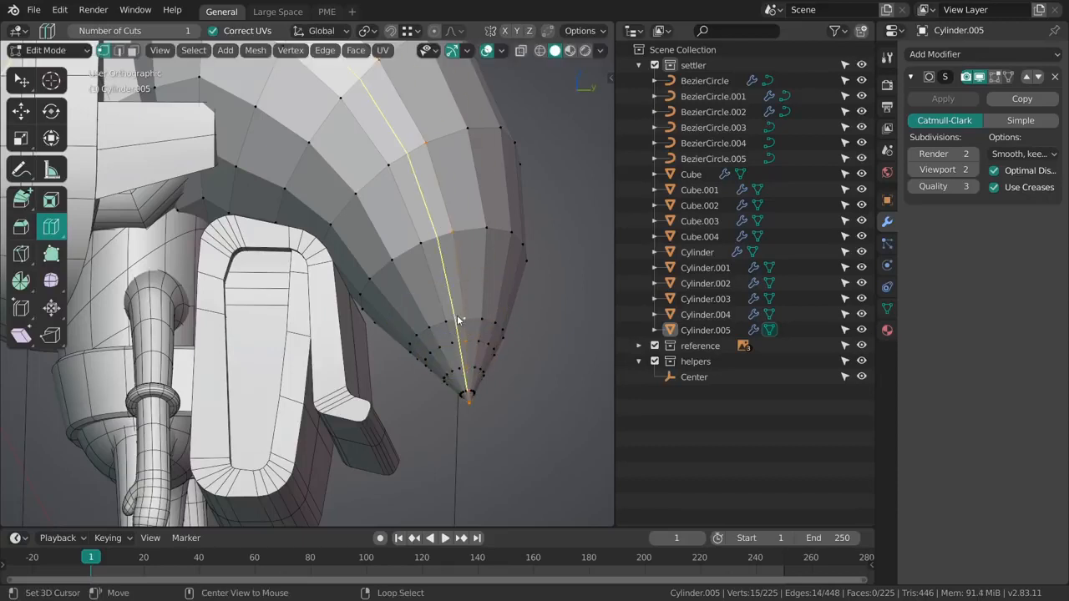
Step: Edge-slide the loops near the hair's tip to space them more evenly
alt+right_click(459, 321)
key(shift+space)
key(g)
key(g)
key(g)
click(473, 322)
key(alt+a)
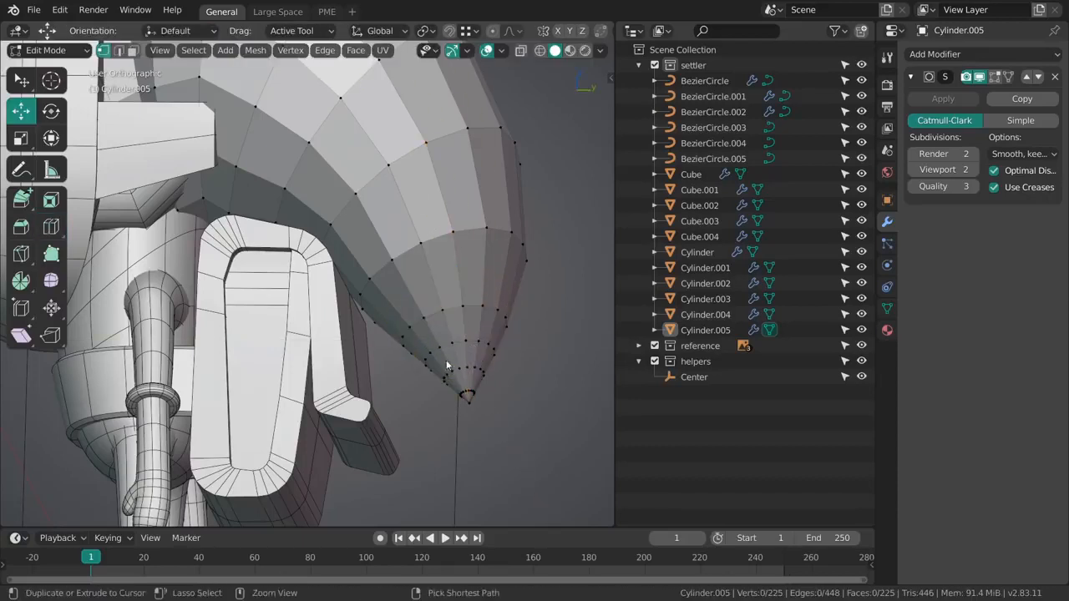
middle_drag(446, 367, 460, 386)
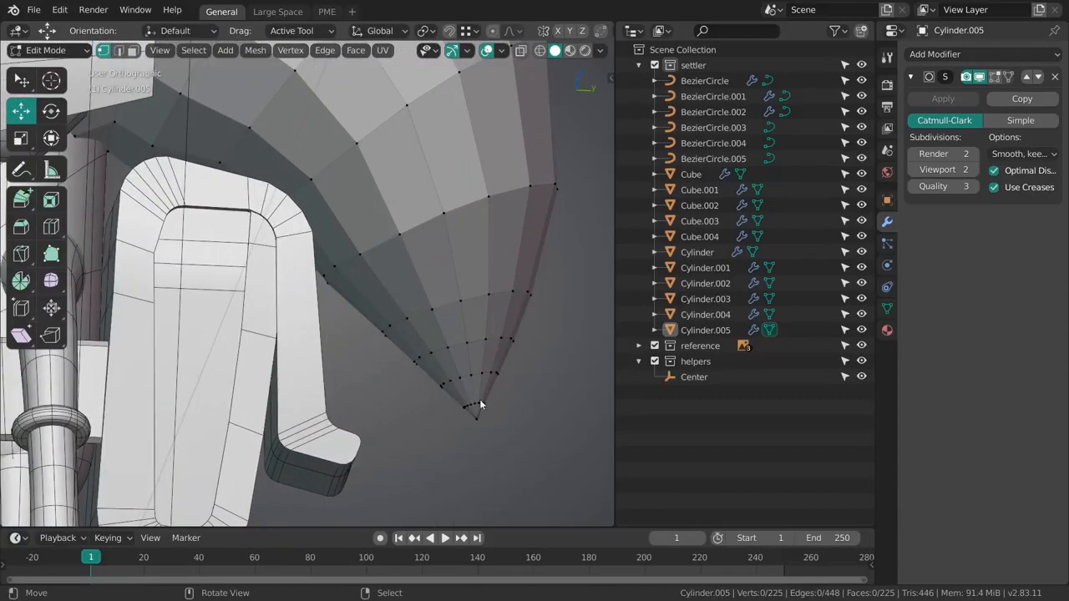
key(alt+a)
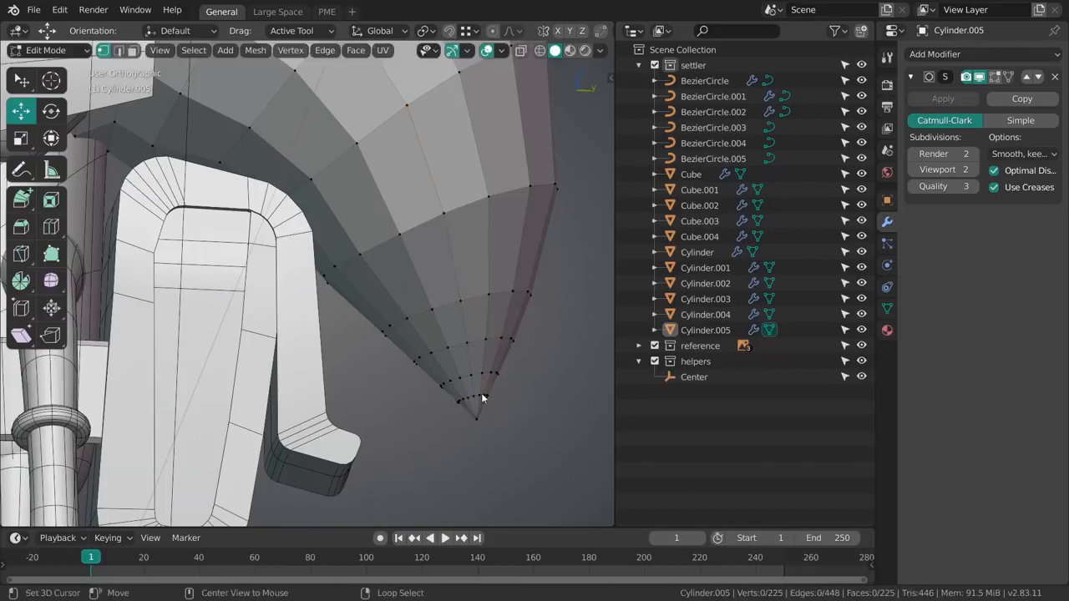
Step: Leave Edit Mode and examine the smoothed hair tip from the side
key(Tab)
middle_drag(494, 342, 448, 347)
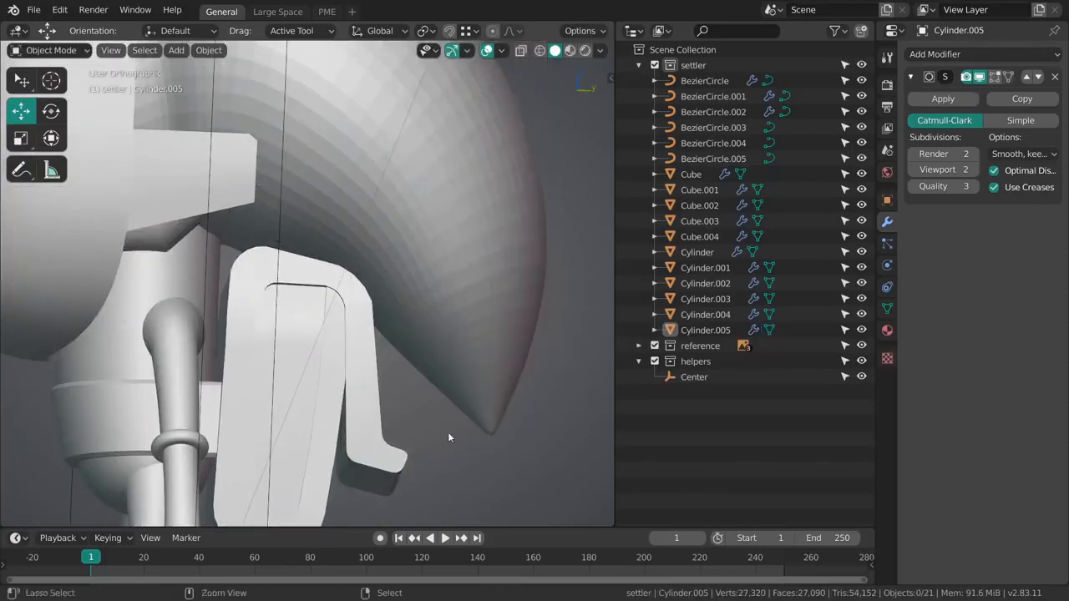
scroll(447, 438, down, 4)
Step: Select the hair, view it from the right side, and switch to Sculpt Mode with the Grab brush
click(384, 306)
key(KP_3)
shift+middle_drag(392, 280, 503, 364)
key(ctrl+Tab)
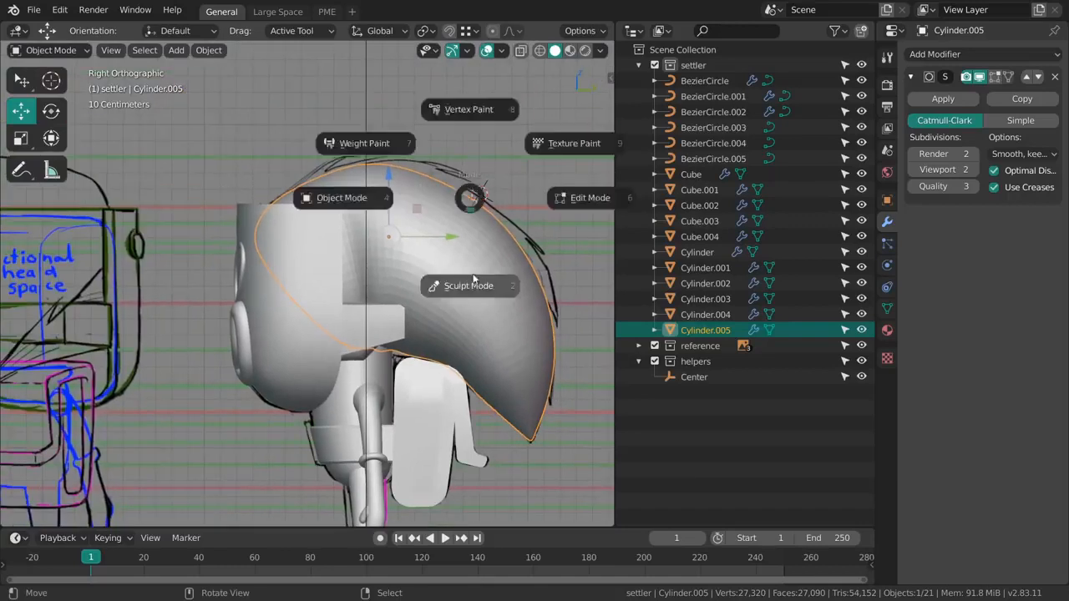
click(473, 282)
shift+middle_drag(439, 210, 418, 231)
key(g)
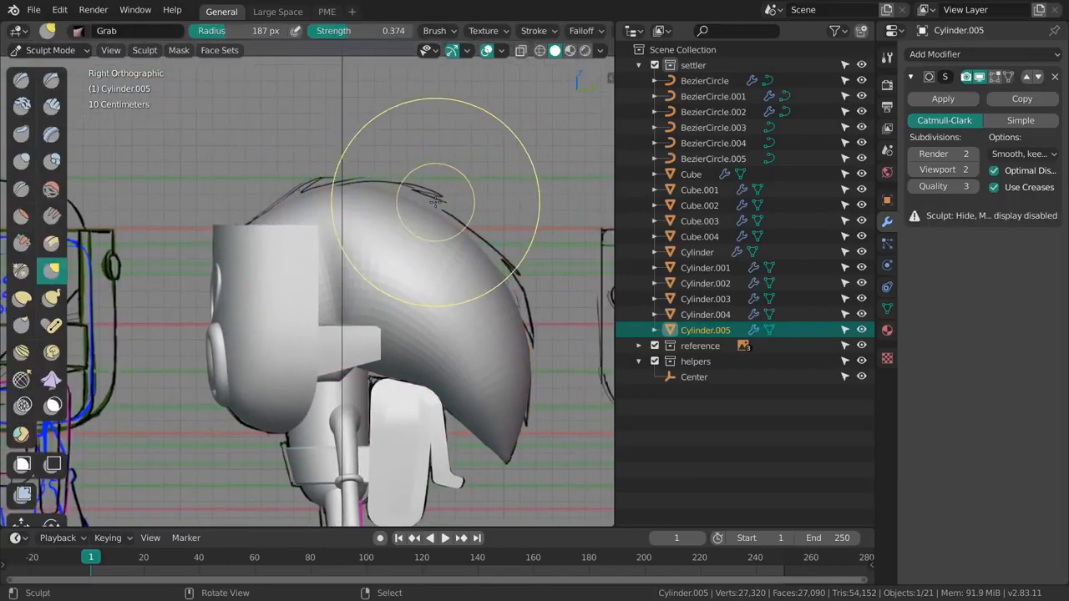
Step: Change to the Grab 2D brush and set its falloff shape to Projected
key(n)
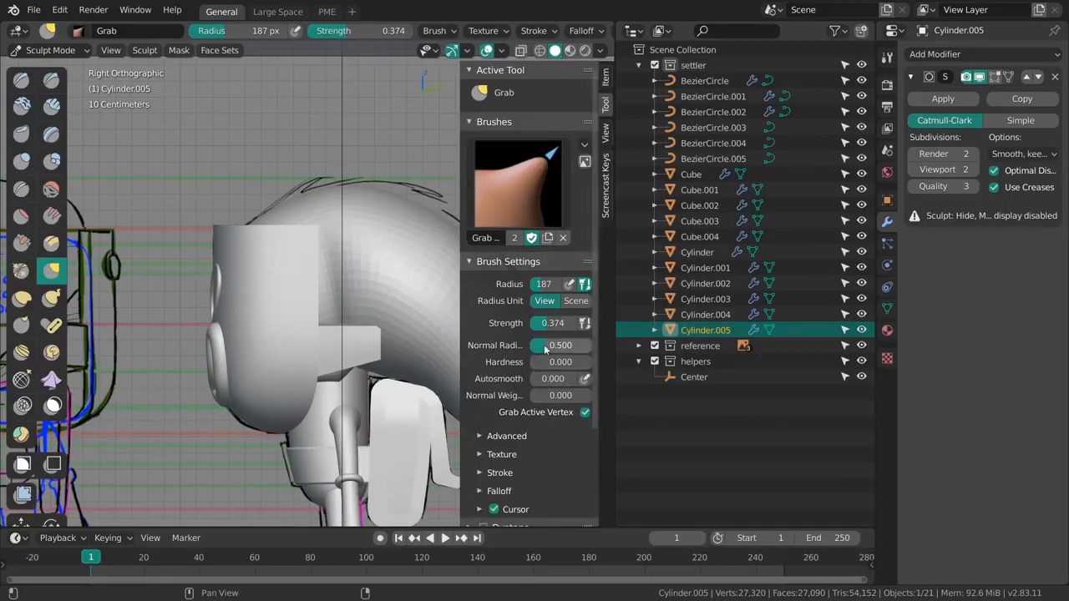
click(582, 31)
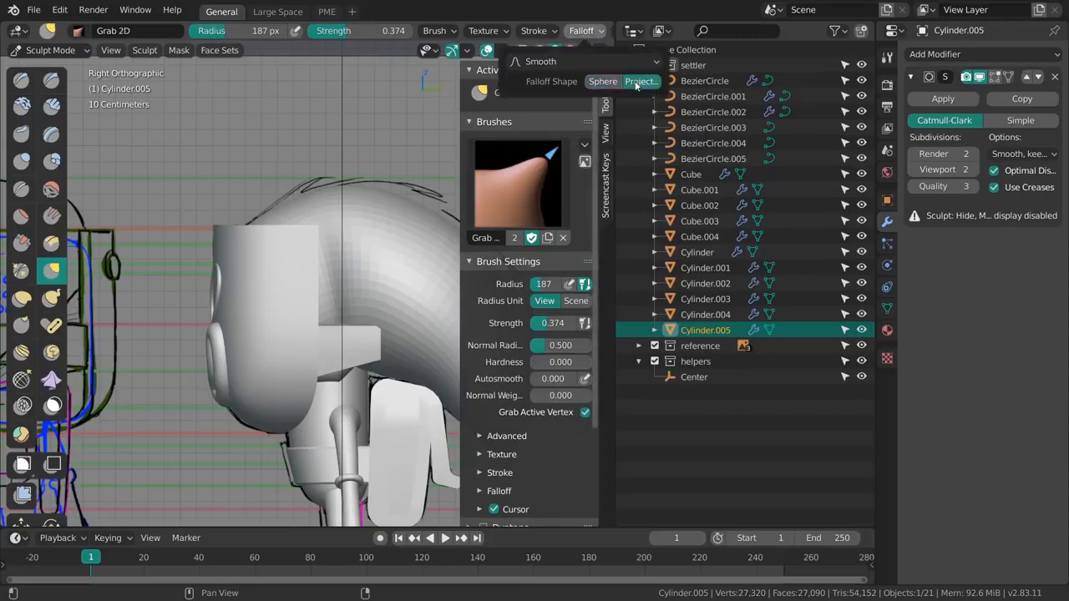
key(n)
click(483, 337)
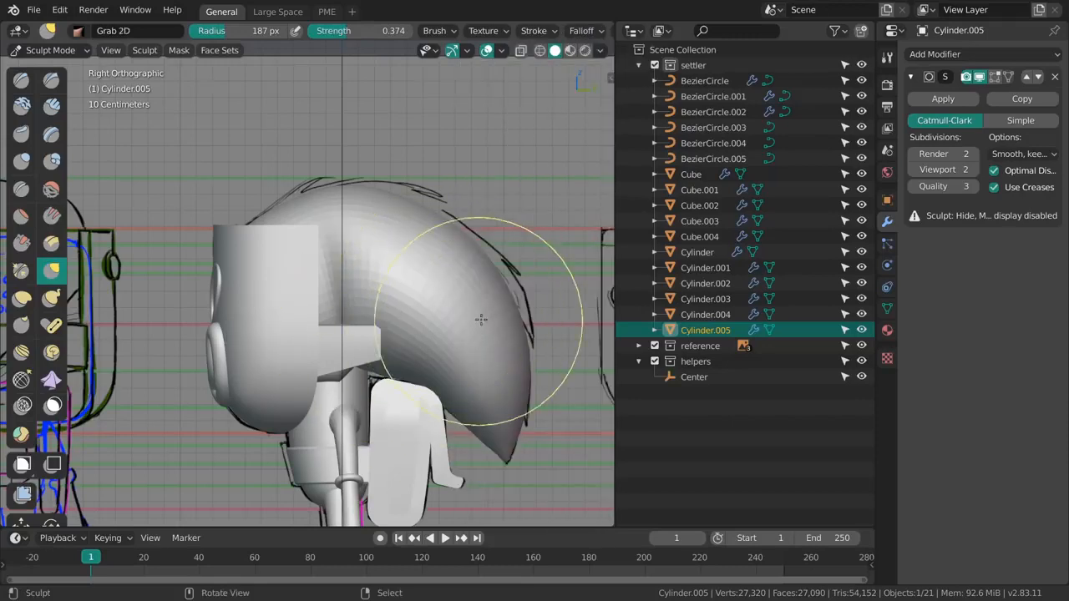
Step: Pull the top of the hair upward toward the sketch outline and set the Grab 2D brush radius to 141 px
key(f)
click(444, 183)
drag(432, 181, 429, 160)
key(f)
click(391, 163)
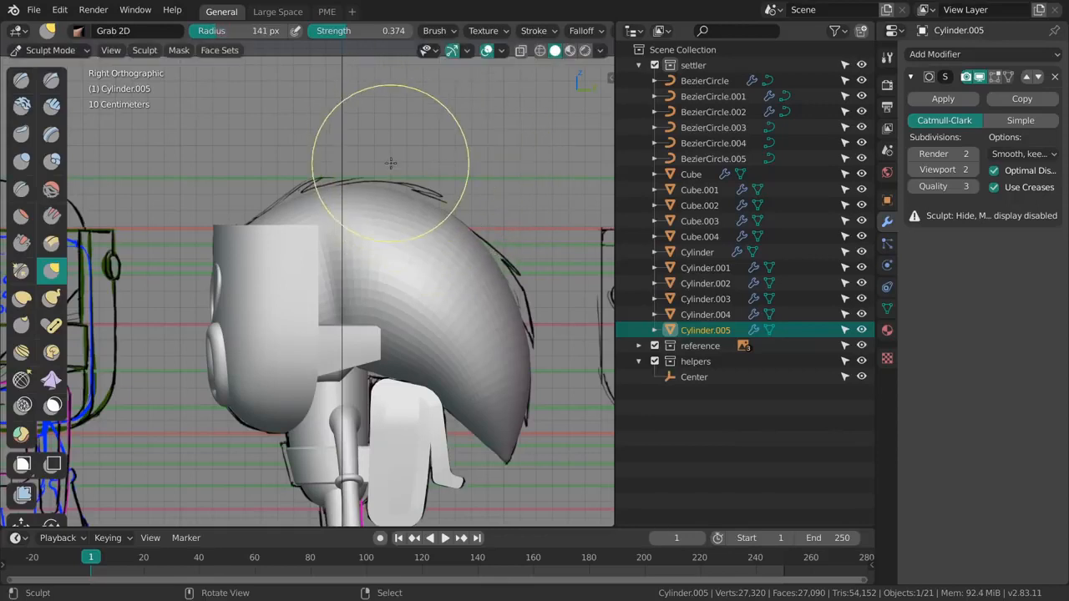
Step: Try pulling the top of the hair with the Grab.001 brush at a radius of 215 px
key(g)
click(449, 30)
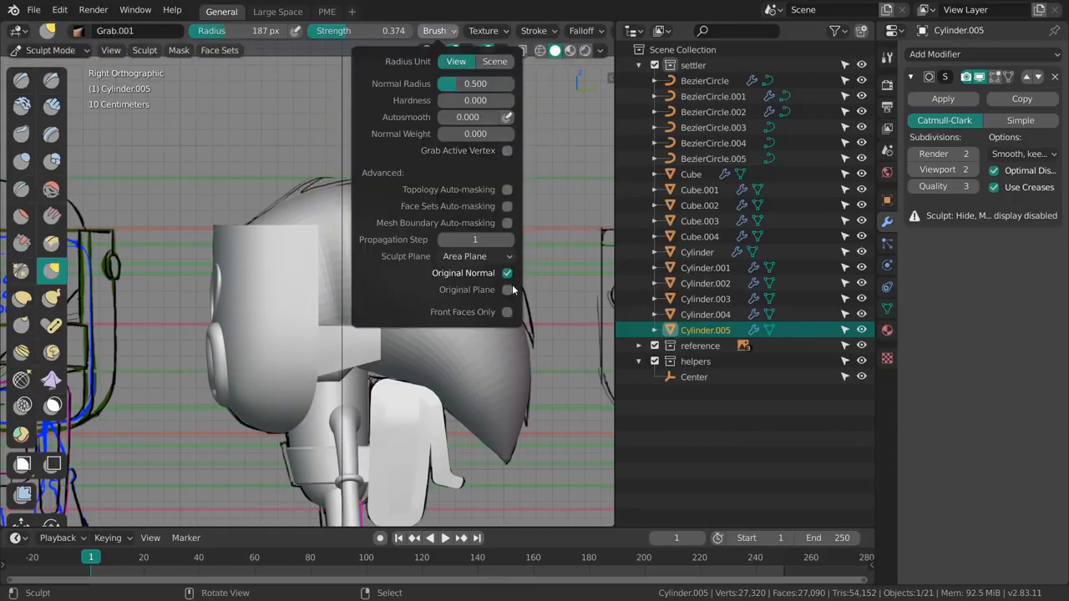
key(f)
click(529, 159)
drag(424, 167, 421, 148)
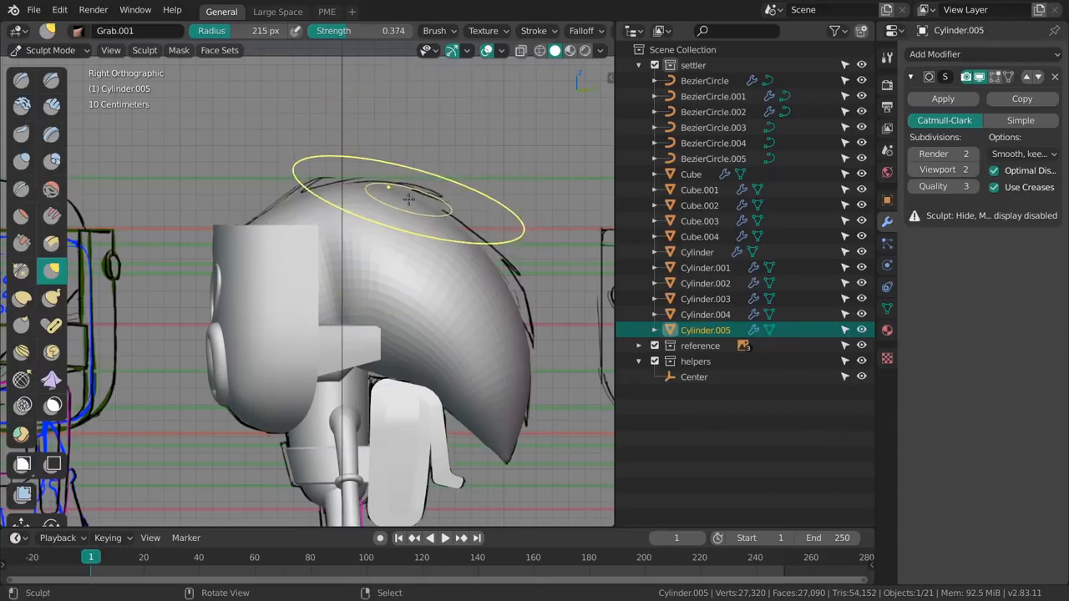
Step: Return to the Grab 2D brush with Projected falloff and set its radius to 138 px
click(441, 33)
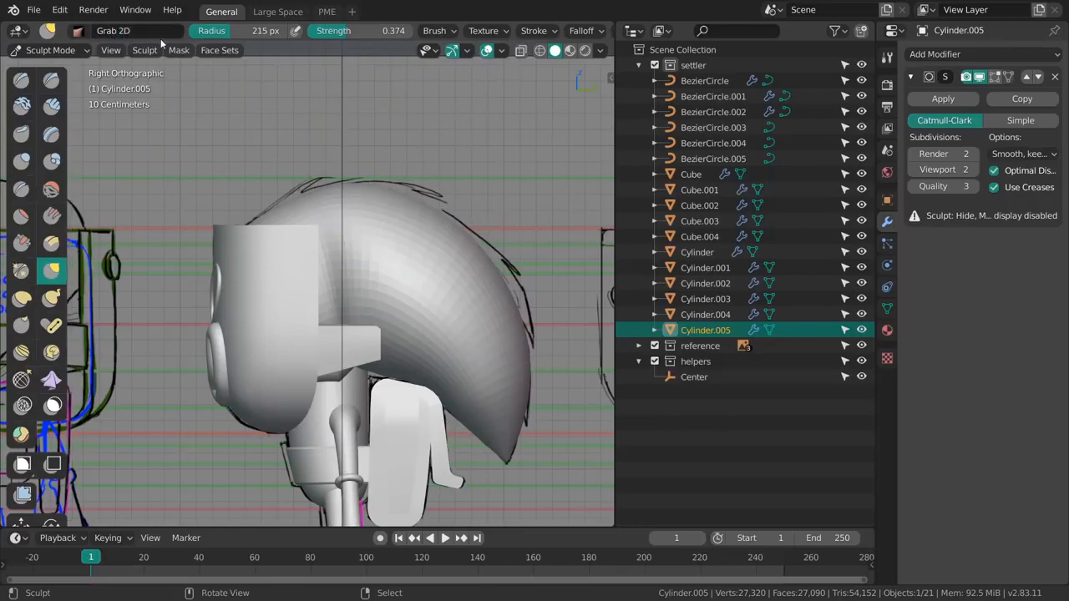
click(443, 33)
mouse_move(586, 35)
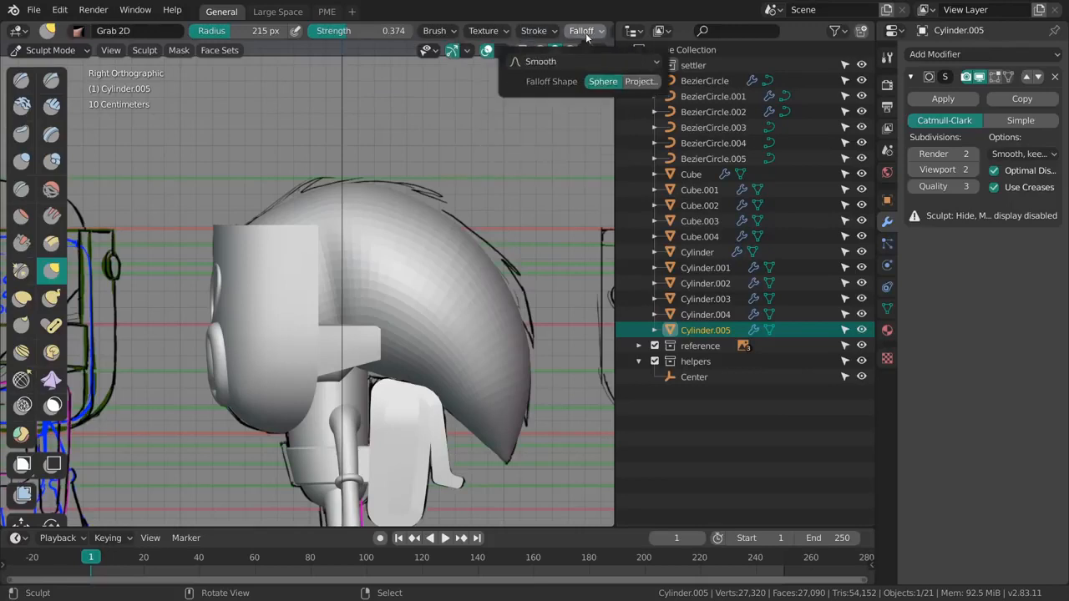
click(634, 82)
key(f)
click(445, 191)
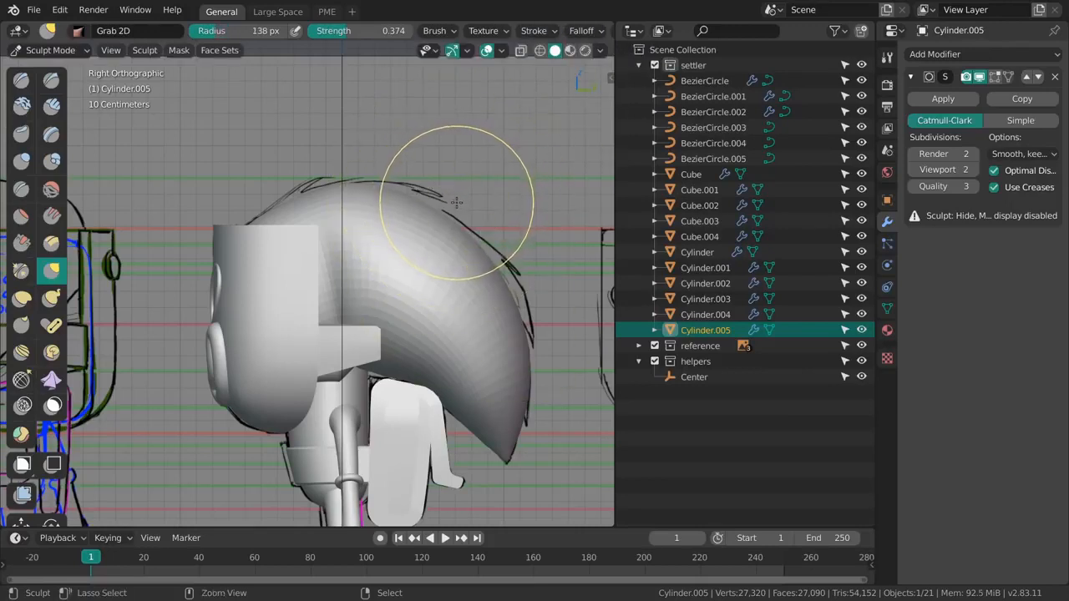
Step: Save the file and pull the hair's upper and rear outline out to the sketch, using brush radii of 171 and 151 px
key(ctrl+s)
drag(426, 161, 431, 158)
key(bracketright)
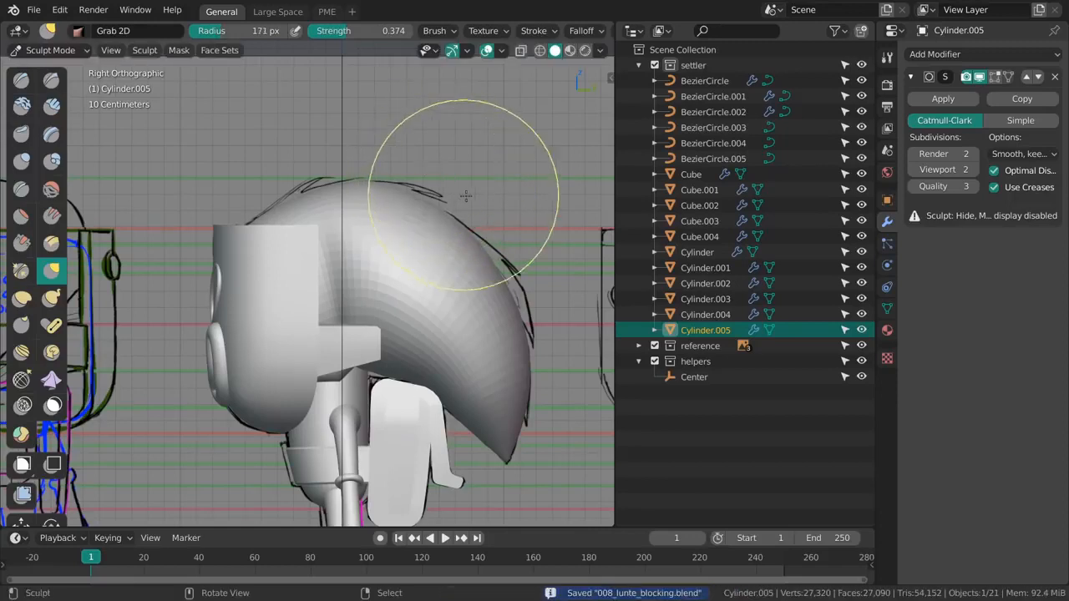
drag(472, 215, 488, 208)
key(f)
click(608, 274)
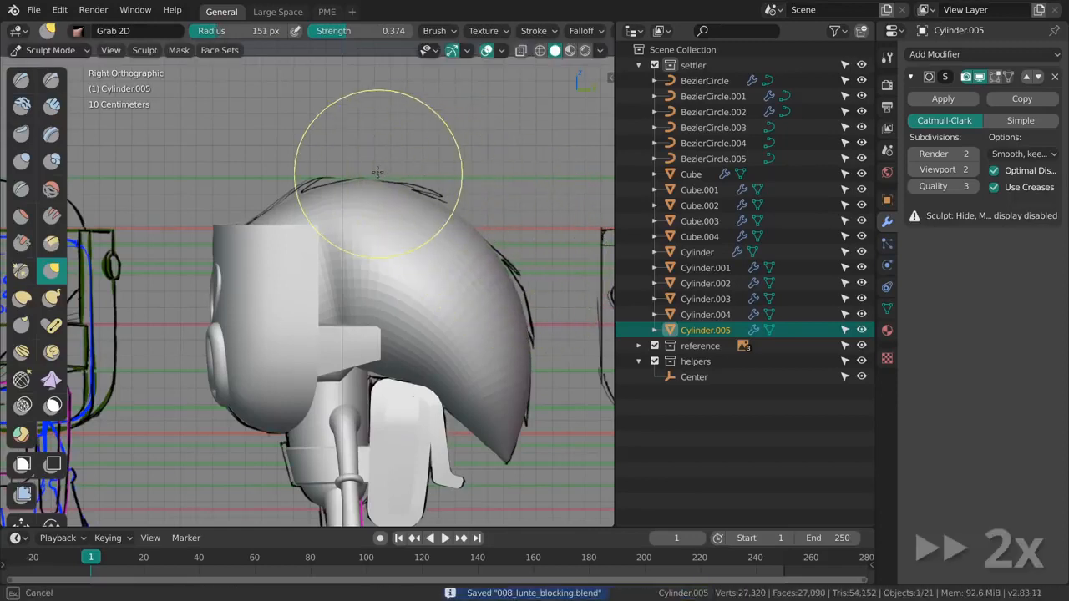
key(bracketleft)
key(bracketleft)
key(bracketleft)
Step: Switch to the standard Grab brush, resize it, and nudge the side of the hair next to the rim around the head
mouse_move(368, 238)
middle_down()
mouse_move(406, 275)
mouse_move(418, 401)
mouse_move(393, 392)
middle_up()
key(g)
key(f)
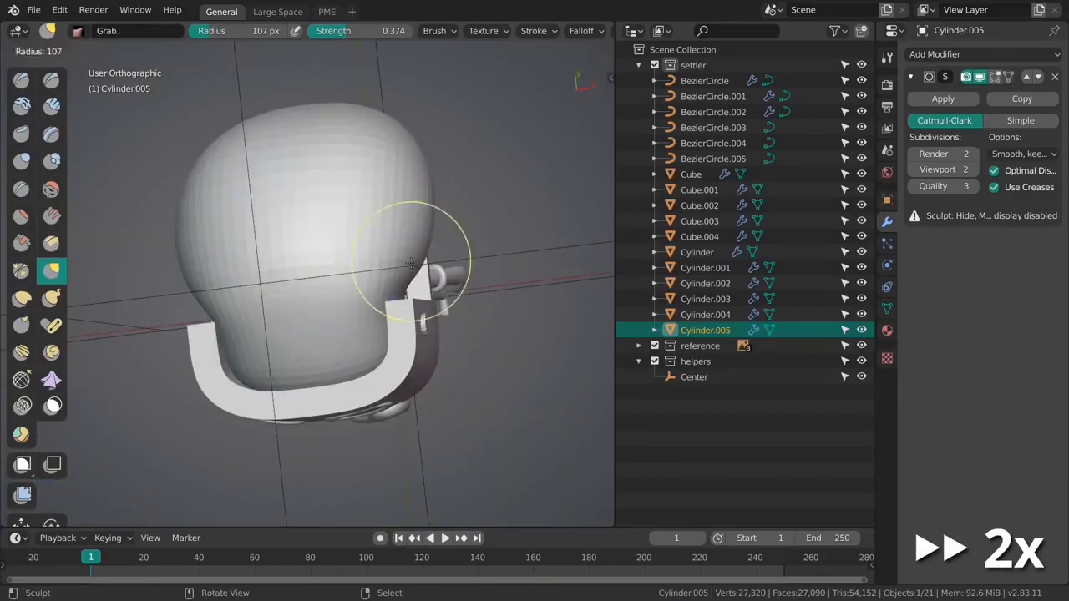
click(429, 263)
middle_drag(384, 282, 411, 294)
drag(410, 300, 411, 299)
Step: Resize the Grab brush and push the side of the hair inward above the ear
key(f)
mouse_move(415, 297)
middle_down()
mouse_move(451, 271)
mouse_move(451, 368)
mouse_move(426, 334)
middle_up()
click(480, 262)
key(f)
click(442, 319)
key(f)
click(375, 319)
drag(443, 319, 431, 319)
Step: Refine the curve of the hair's side from several angles with short Grab strokes
middle_drag(431, 320, 417, 269)
drag(418, 269, 406, 292)
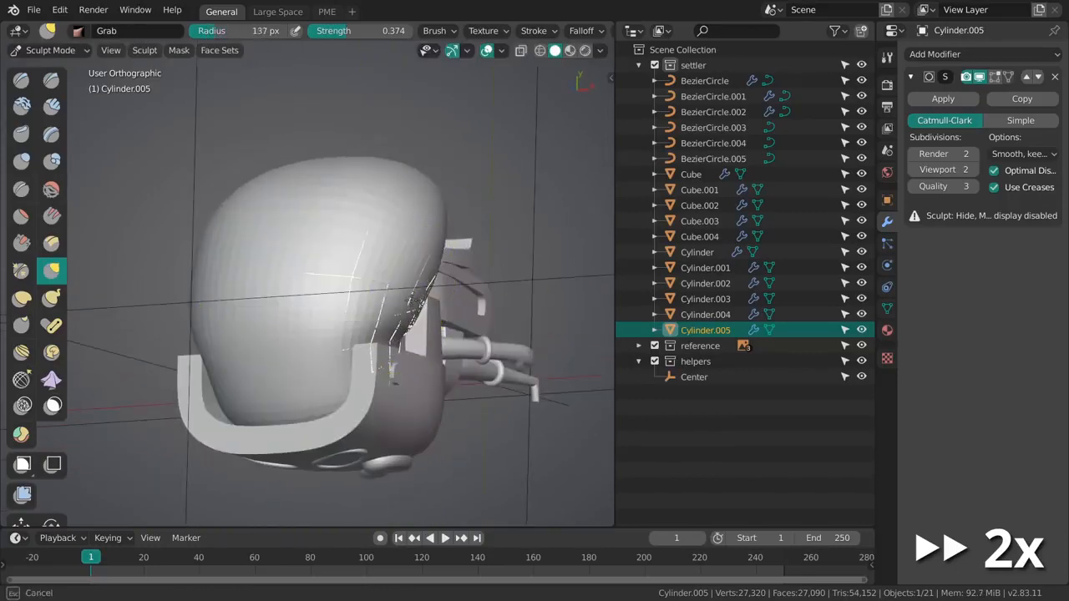
middle_drag(406, 292, 451, 326)
drag(451, 326, 444, 314)
middle_drag(444, 314, 462, 11)
click(436, 30)
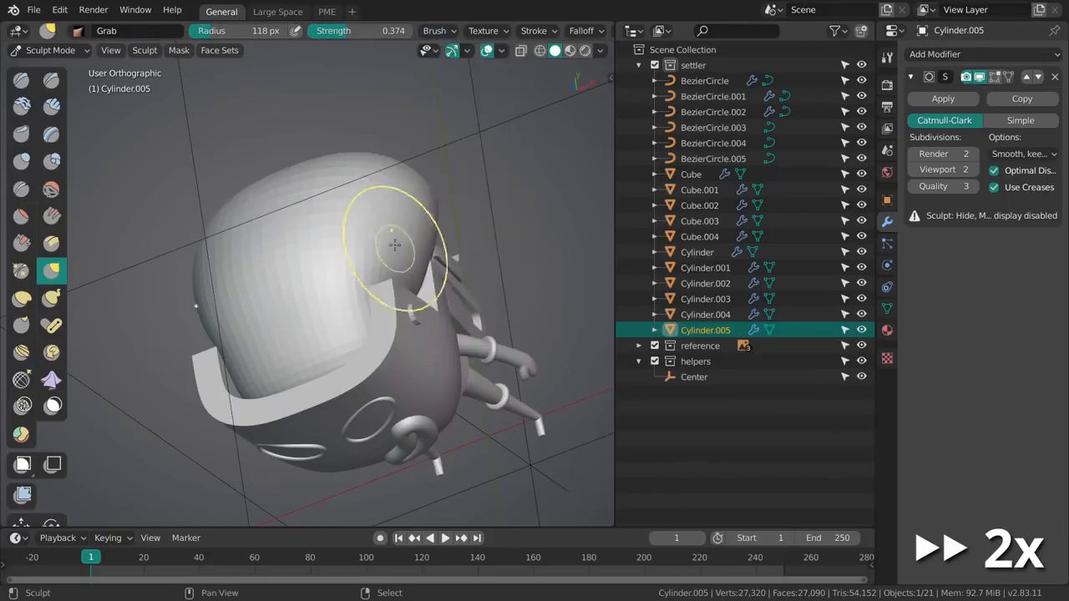
middle_drag(382, 215, 354, 319)
drag(354, 319, 357, 314)
mouse_move(357, 314)
middle_down()
mouse_move(363, 257)
mouse_move(408, 279)
mouse_move(423, 229)
mouse_move(393, 276)
middle_up()
Step: Reshape the hair's other side near the head rim with the Grab brush at a radius of 150 px
key(ctrl+Tab)
mouse_move(392, 276)
middle_down()
mouse_move(372, 299)
mouse_move(401, 258)
mouse_move(417, 305)
middle_up()
key(ctrl+Tab)
click(399, 343)
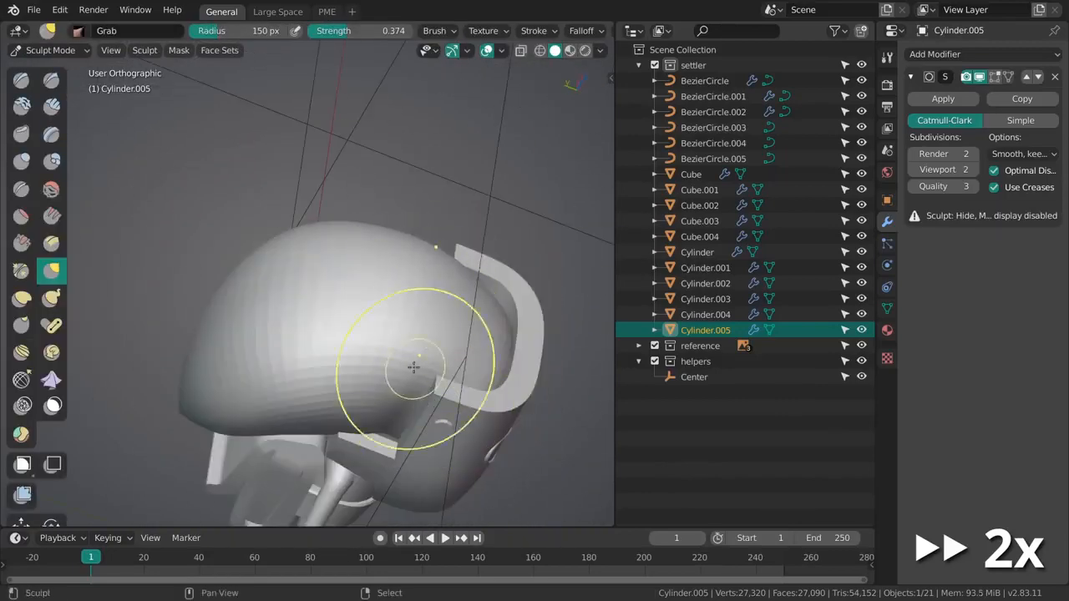
drag(412, 367, 396, 352)
mouse_move(396, 352)
middle_down()
mouse_move(418, 289)
mouse_move(485, 309)
mouse_move(420, 258)
middle_up()
Step: In Edit Mode, select the lengthwise edge loop along the hair's lower side and adjust it with Shrink/Fatten
key(Tab)
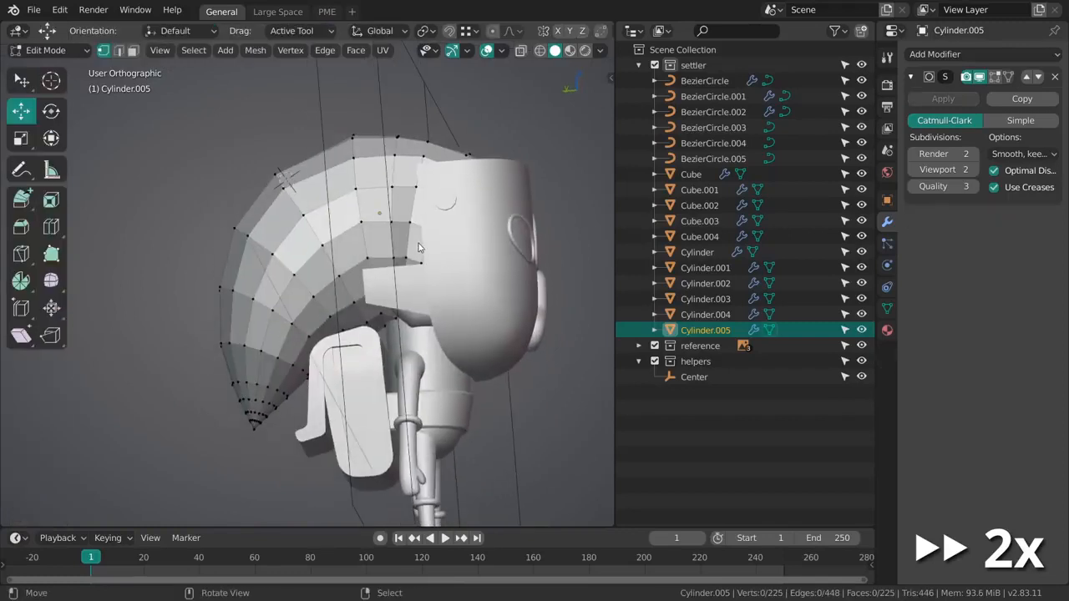
scroll(401, 268, up, 2)
key(alt+s)
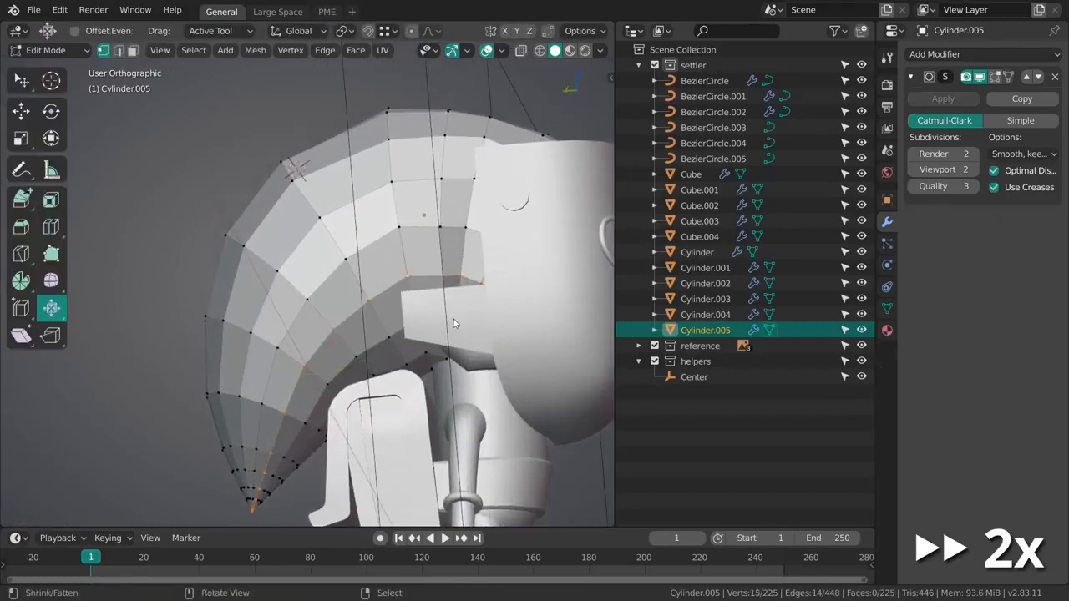
middle_drag(453, 322, 393, 275)
scroll(375, 365, up, 3)
shift+right_click(375, 363)
middle_drag(375, 365, 302, 435)
middle_drag(330, 389, 352, 384)
scroll(504, 280, down, 3)
key(alt+a)
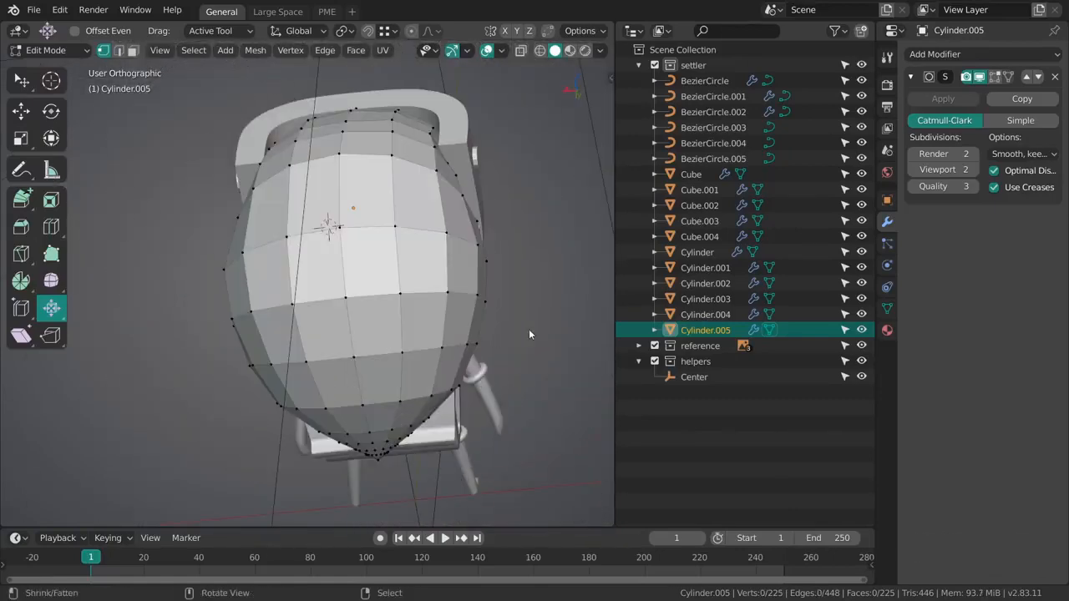
Step: Add a Mirror modifier to the hair, place it above the Subdivision modifier, and enable Bisect on X
key(Tab)
click(941, 53)
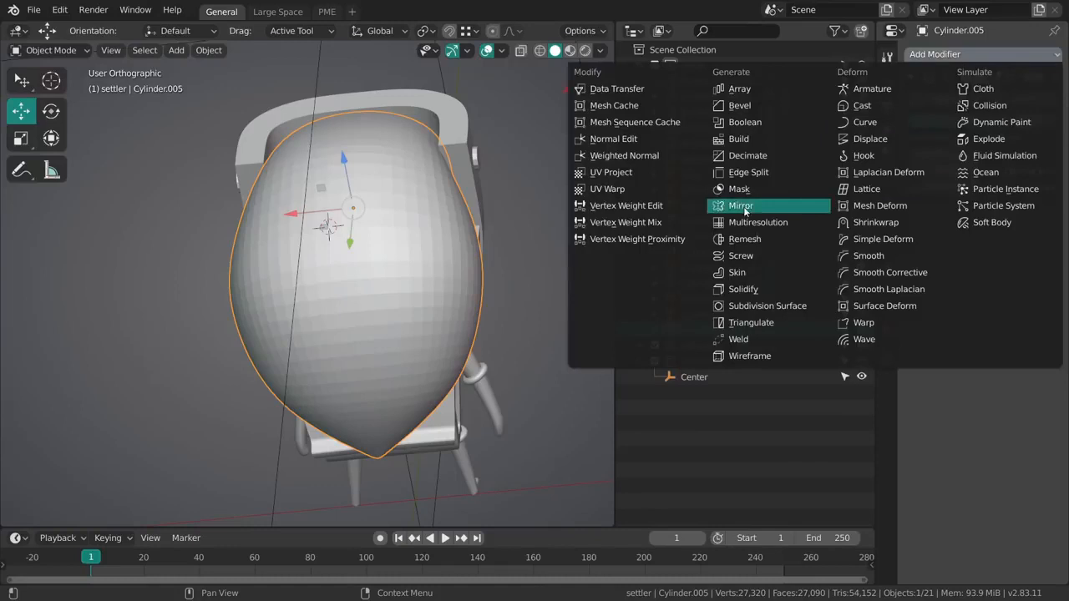
click(763, 205)
middle_drag(515, 355, 551, 334)
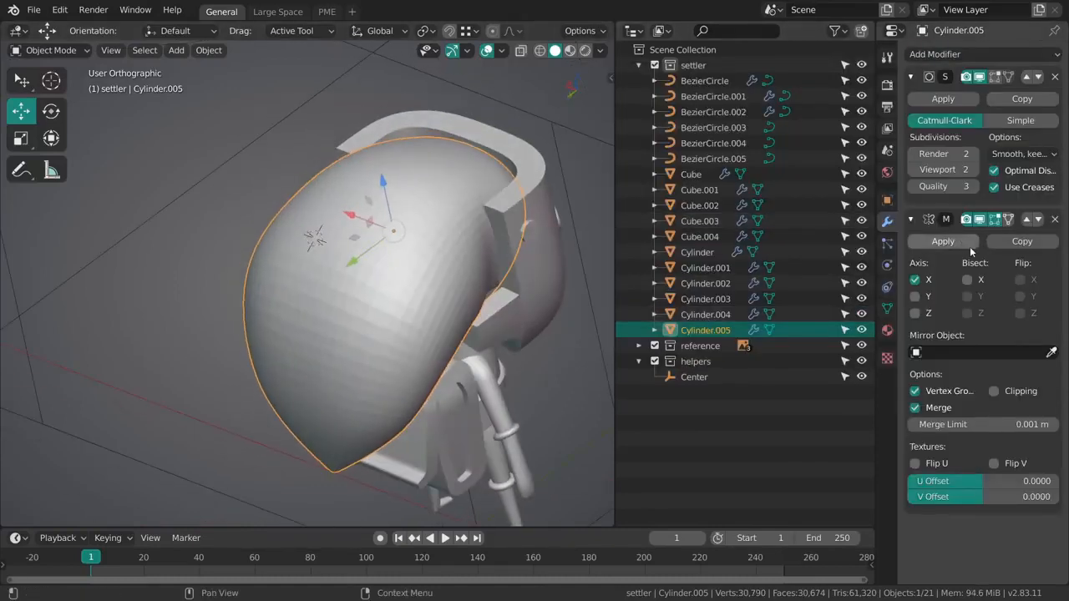
click(1025, 220)
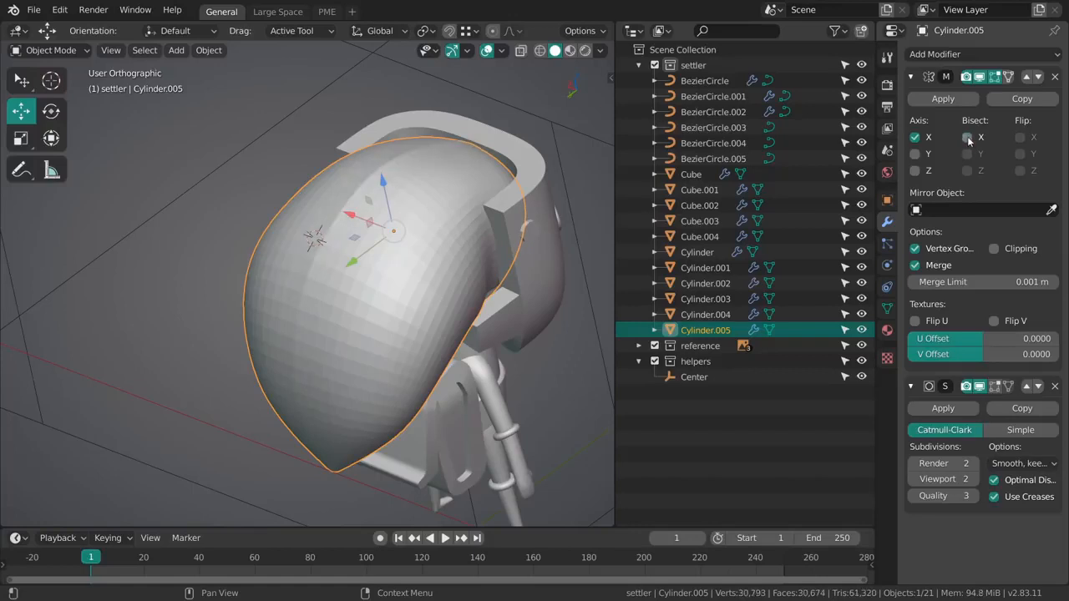
middle_drag(535, 301, 443, 278)
Step: In Edit Mode, select a lengthwise edge loop on the hair's back and enable Clipping in the Mirror modifier
key(Tab)
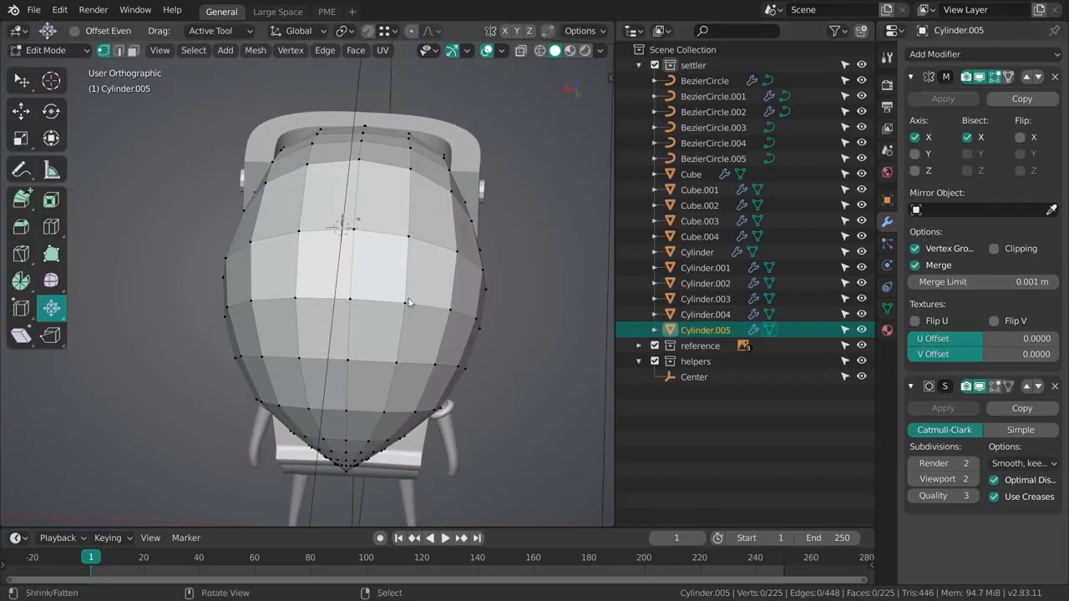
middle_drag(297, 281, 414, 242)
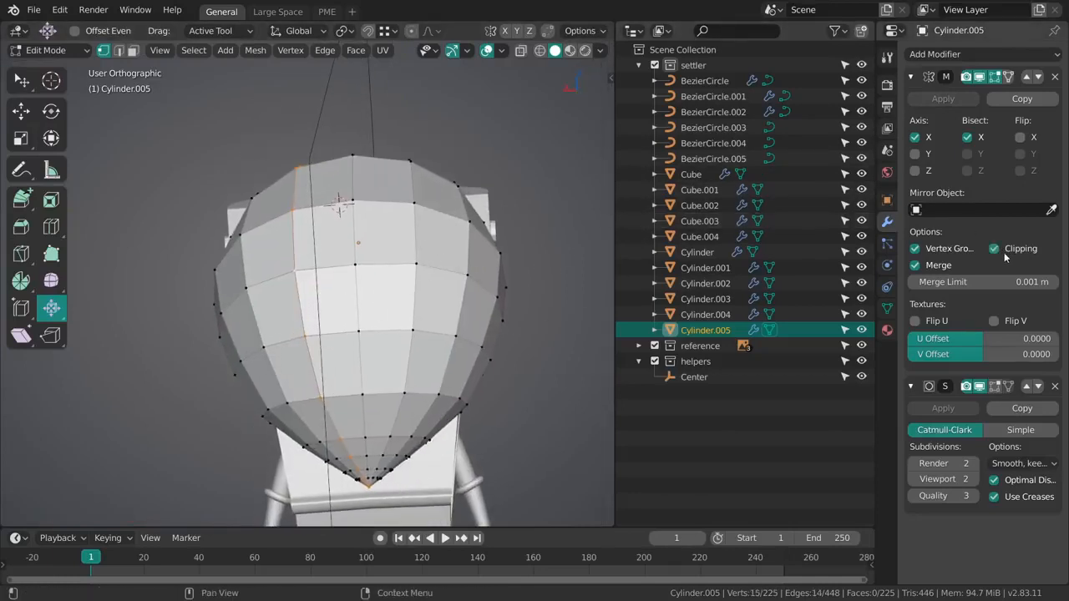
middle_drag(430, 327, 405, 318)
key(Tab)
key(Tab)
Step: Nudge the hair's central lengthwise edge loop along X onto the mirror plane with the Move tool, then clear the selection
key(shift+space)
key(g)
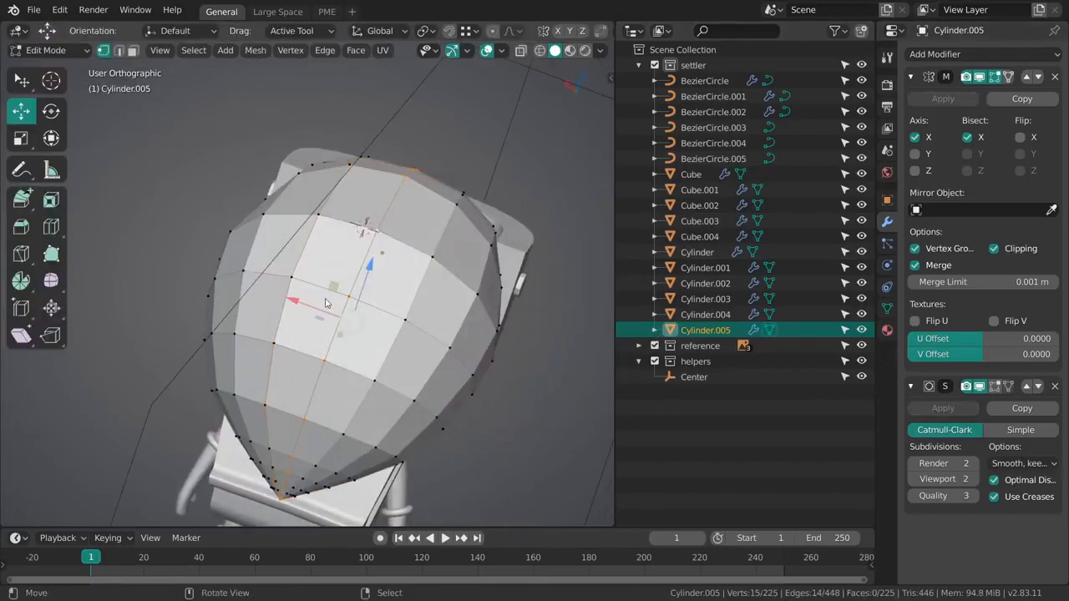
mouse_move(326, 303)
mouse_down()
mouse_move(313, 309)
mouse_move(328, 302)
mouse_up()
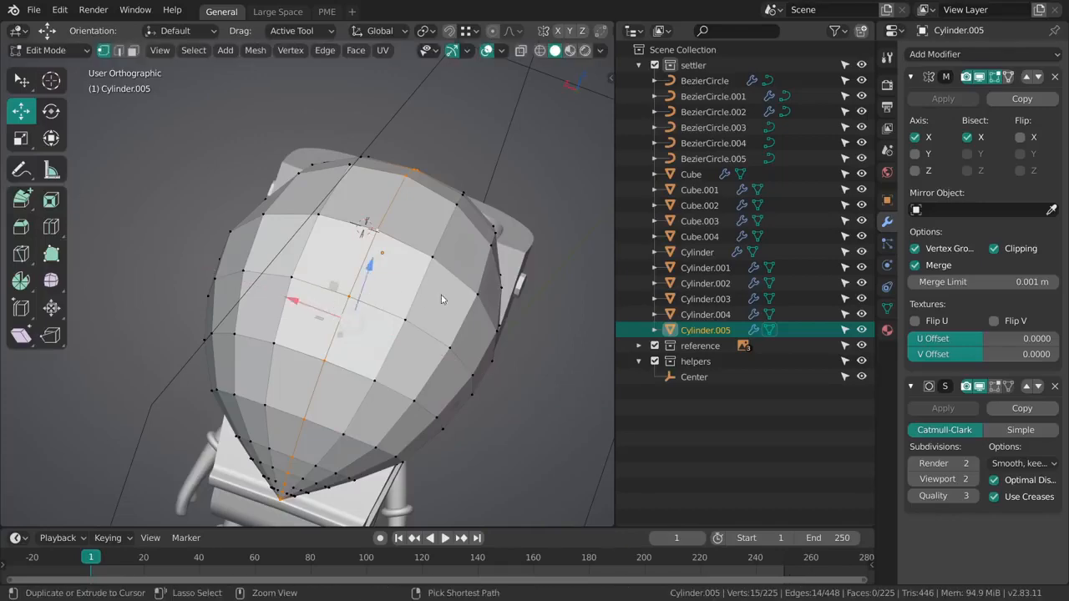
mouse_move(441, 298)
middle_down()
mouse_move(393, 329)
mouse_move(494, 376)
mouse_move(518, 370)
mouse_move(374, 368)
mouse_move(484, 330)
mouse_move(385, 381)
mouse_move(441, 270)
mouse_move(336, 331)
middle_up()
key(alt+a)
Step: Return the hair to Sculpt Mode, enlarge the Grab brush, and pull on one side of the hair
key(Tab)
key(ctrl+Tab)
mouse_move(315, 288)
middle_down()
mouse_move(334, 284)
mouse_move(298, 306)
middle_up()
key(f)
click(322, 301)
drag(321, 302, 310, 174)
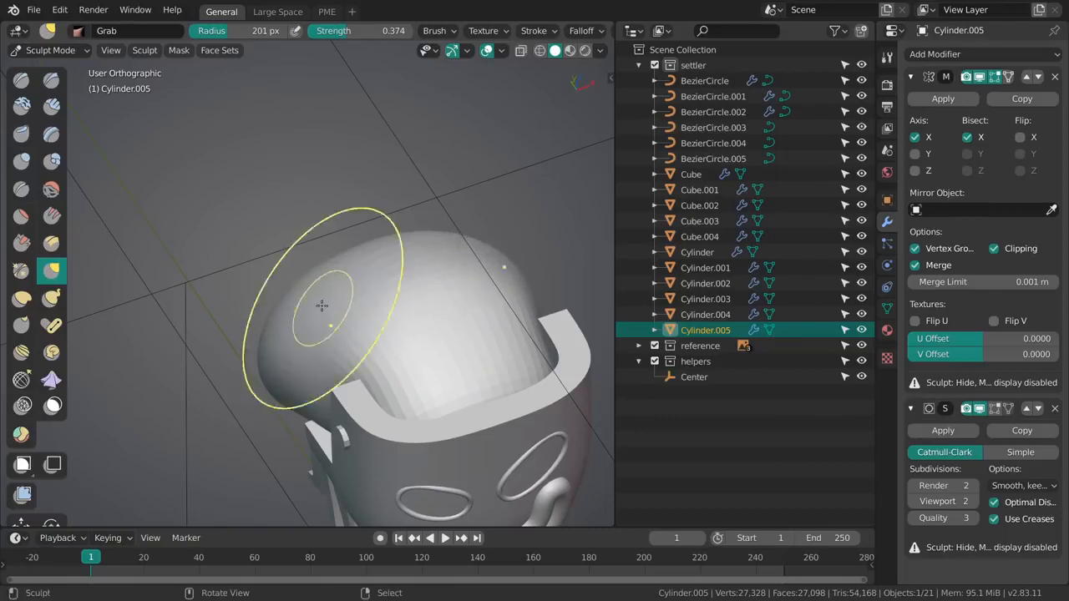
mouse_move(463, 244)
middle_down()
mouse_move(422, 280)
mouse_move(330, 308)
middle_up()
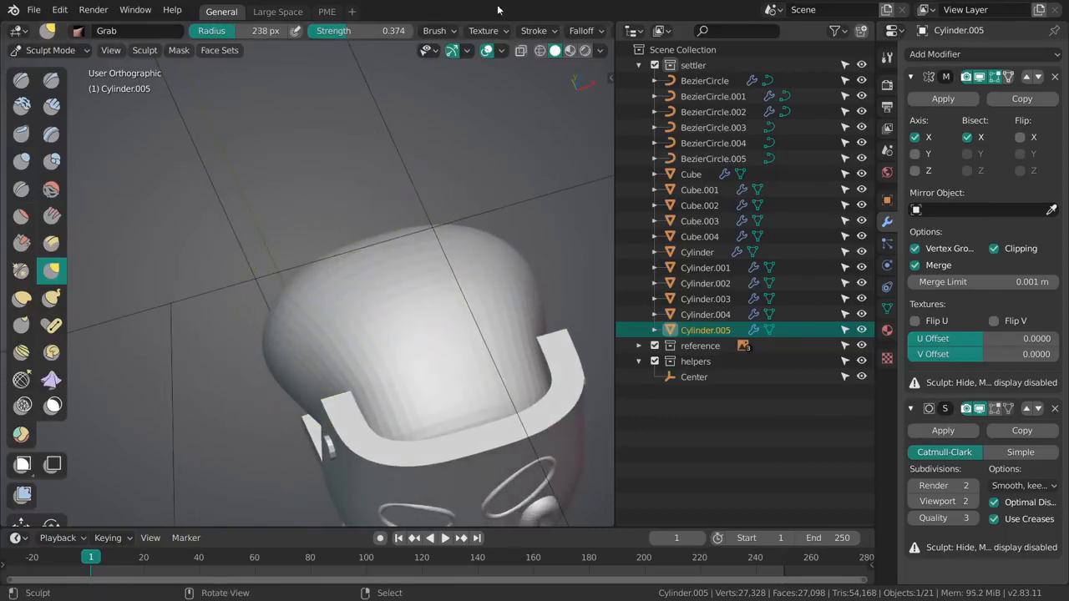
Step: Enable X-axis sculpt symmetry and pull the rounded sides of the hair with the Grab brush
scroll(501, 30, down, 6)
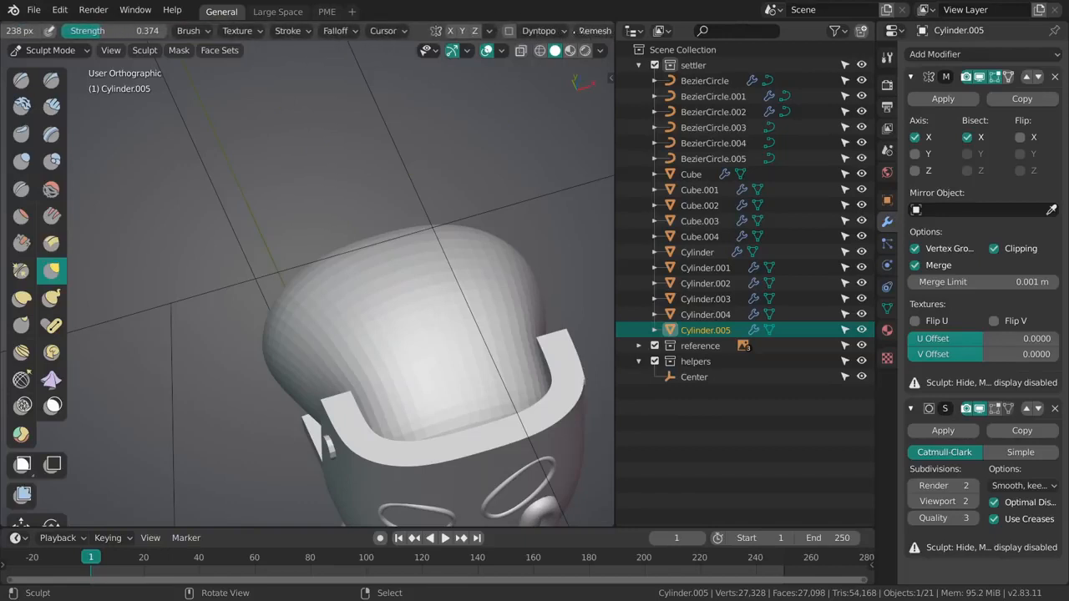
scroll(393, 32, down, 3)
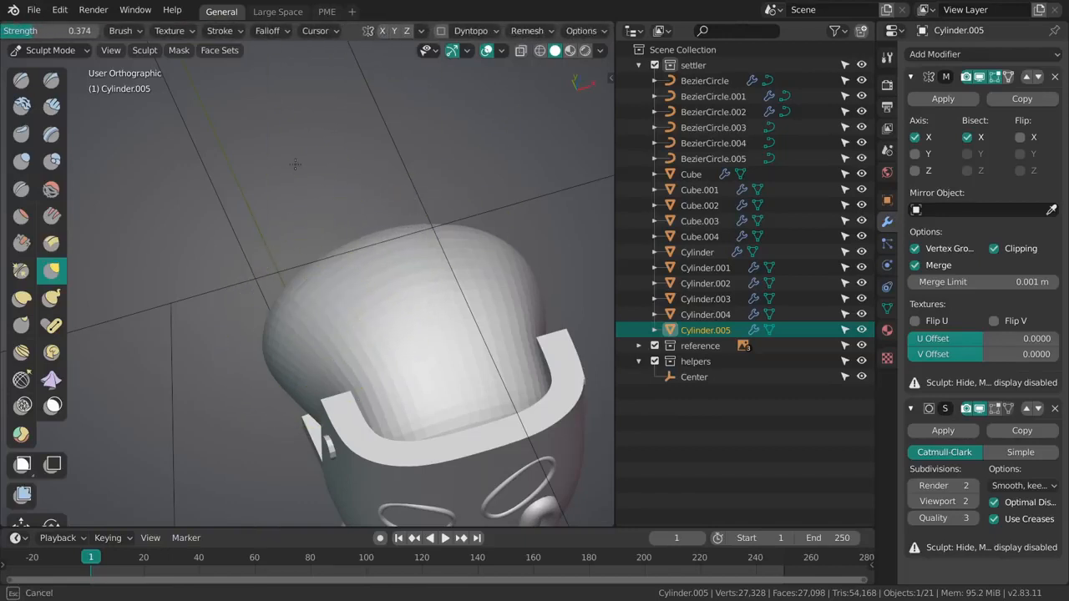
middle_drag(263, 242, 480, 254)
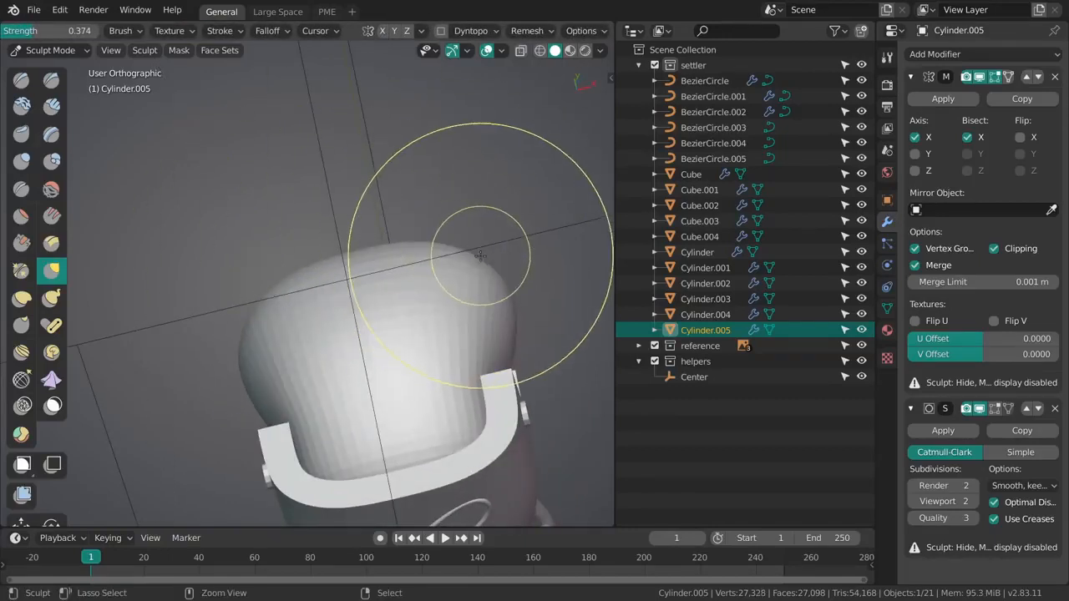
middle_drag(475, 206, 520, 286)
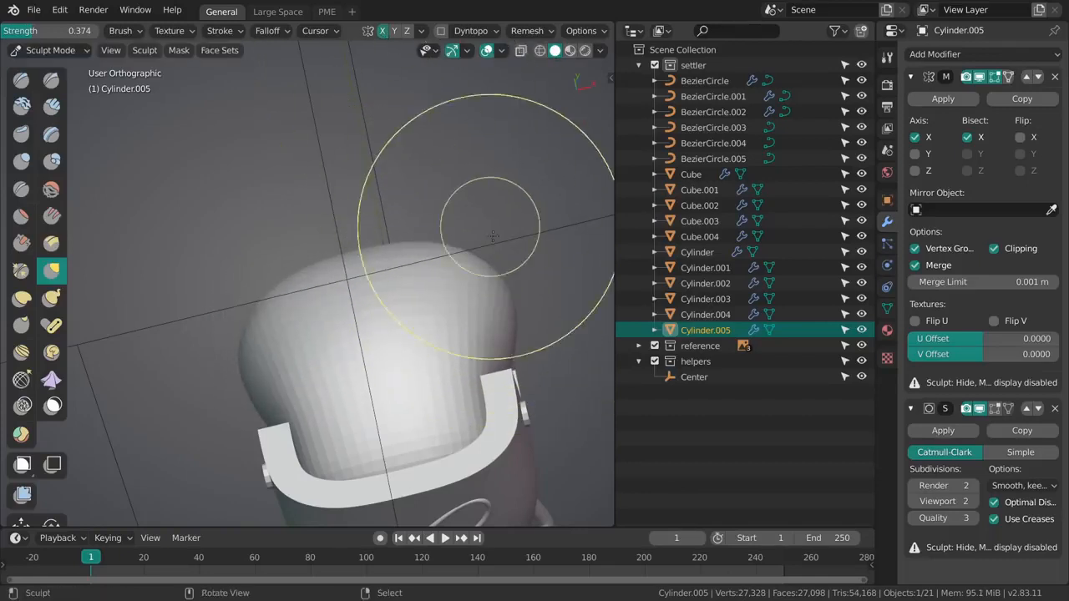
mouse_move(486, 272)
mouse_down()
mouse_move(493, 258)
mouse_move(483, 257)
mouse_up()
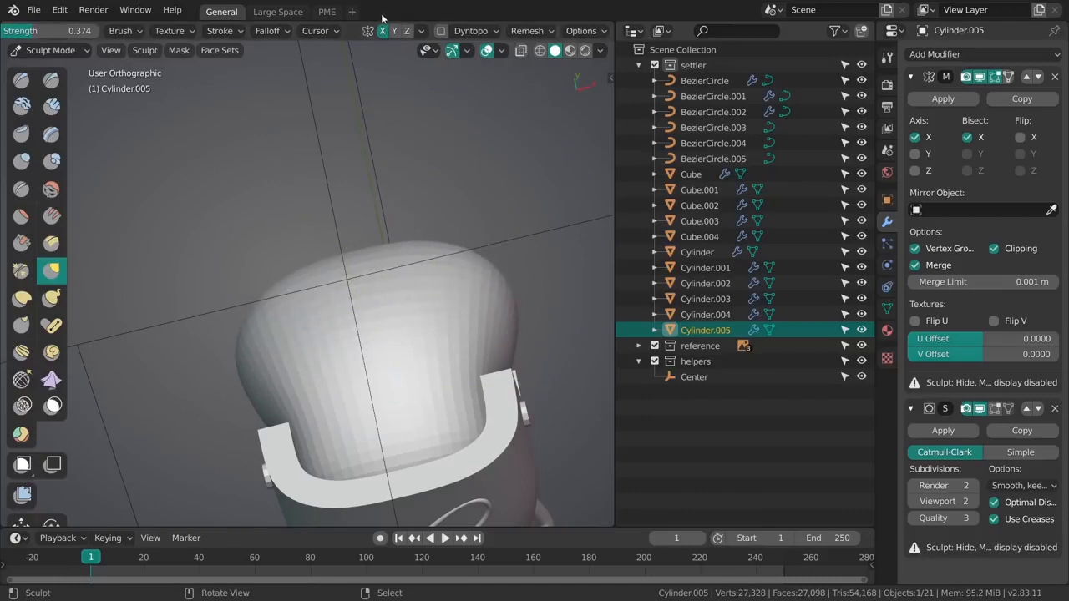
mouse_move(446, 334)
middle_down()
mouse_move(486, 153)
mouse_move(430, 309)
mouse_move(416, 292)
mouse_move(359, 392)
mouse_move(359, 334)
mouse_move(351, 357)
mouse_move(375, 343)
mouse_move(370, 309)
mouse_move(413, 349)
mouse_move(389, 360)
middle_up()
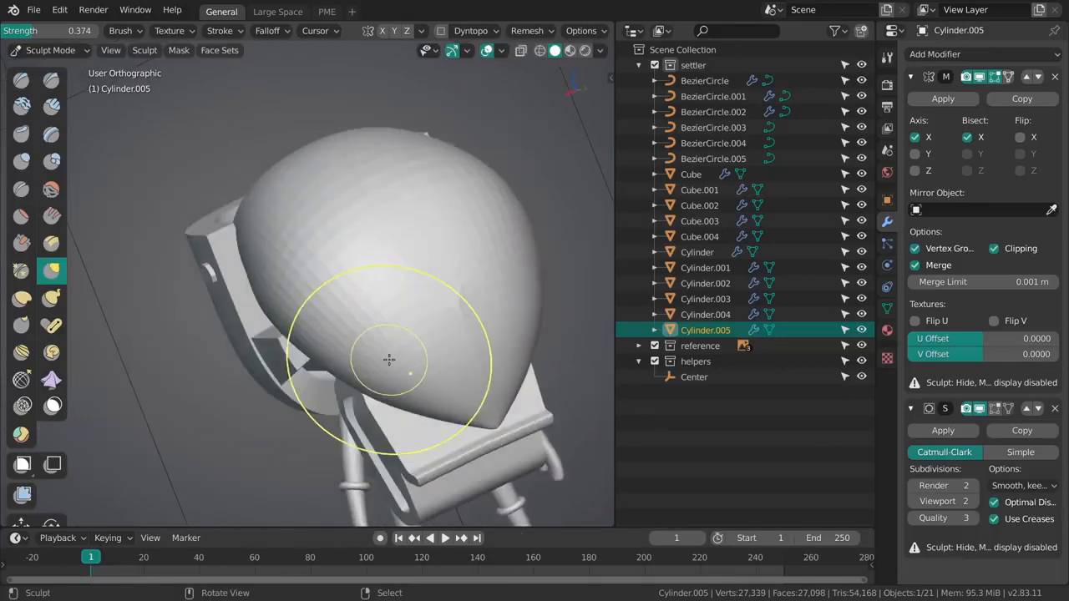
Step: Pull on the lower back of the hair with the Grab brush to even out its rounded sides
key(shift+w)
key(shift+w)
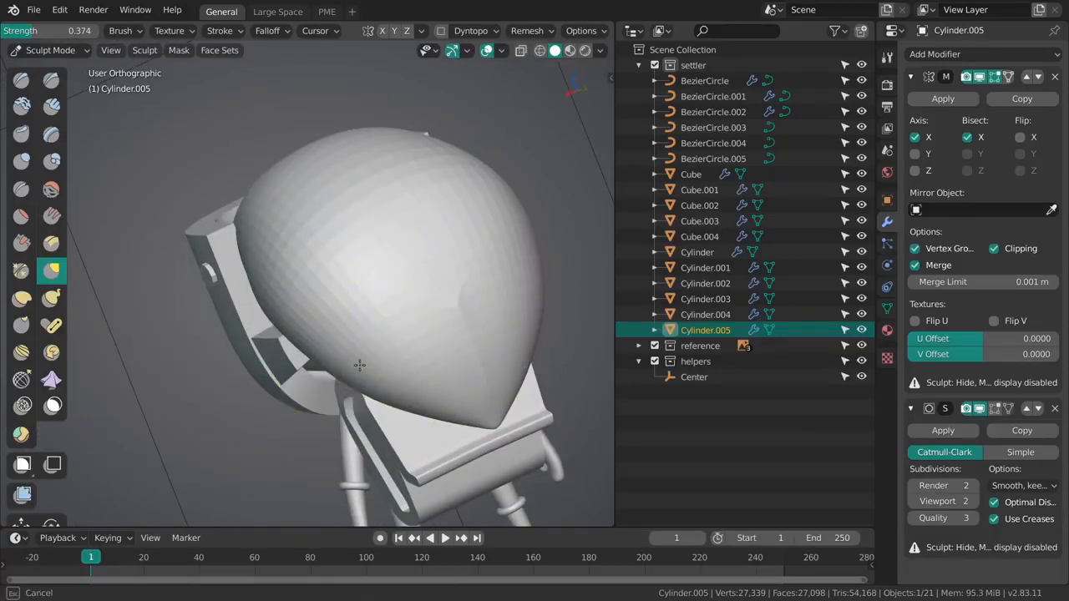
key(shift+w)
mouse_move(446, 289)
mouse_down()
mouse_move(406, 298)
mouse_move(448, 292)
mouse_move(470, 313)
mouse_move(418, 275)
mouse_up()
Step: In Edit Mode, select the hair's central lengthwise edge loop and shift it along X toward the mirror plane
key(Tab)
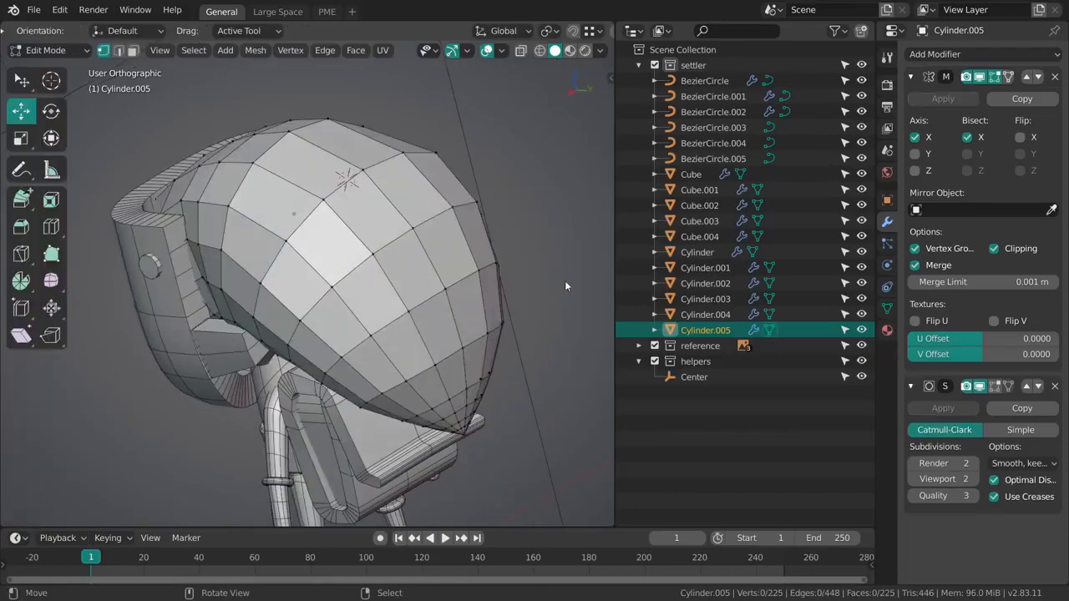
middle_drag(564, 281, 436, 319)
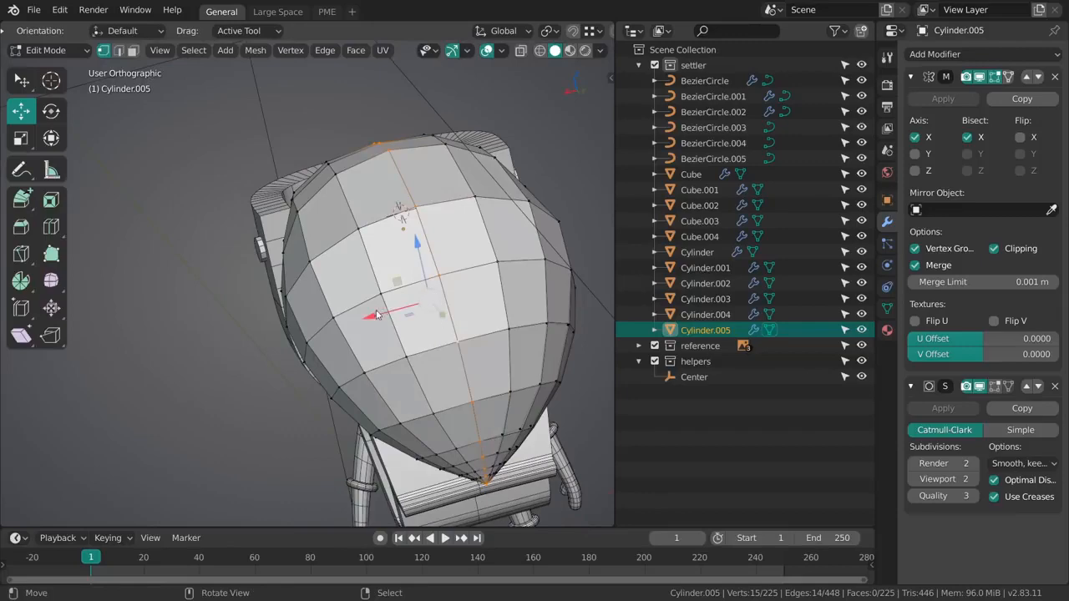
key(g)
key(g)
click(422, 302)
Step: Switch the hair to Object Mode and examine its shape against the reference sketches from the right, top and front
key(ctrl+Tab)
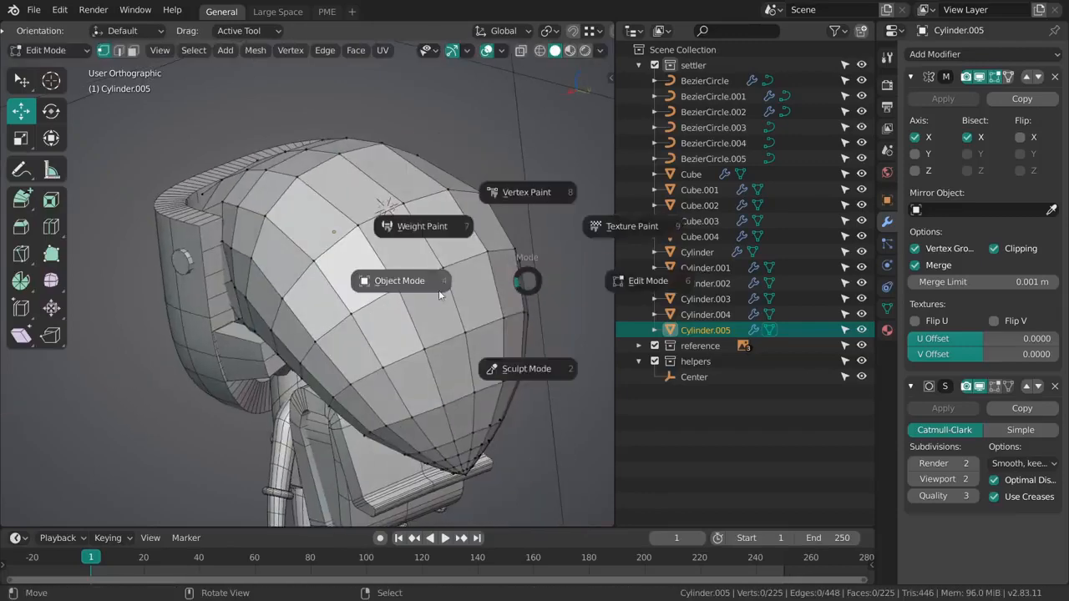
click(428, 281)
middle_drag(427, 281, 450, 331)
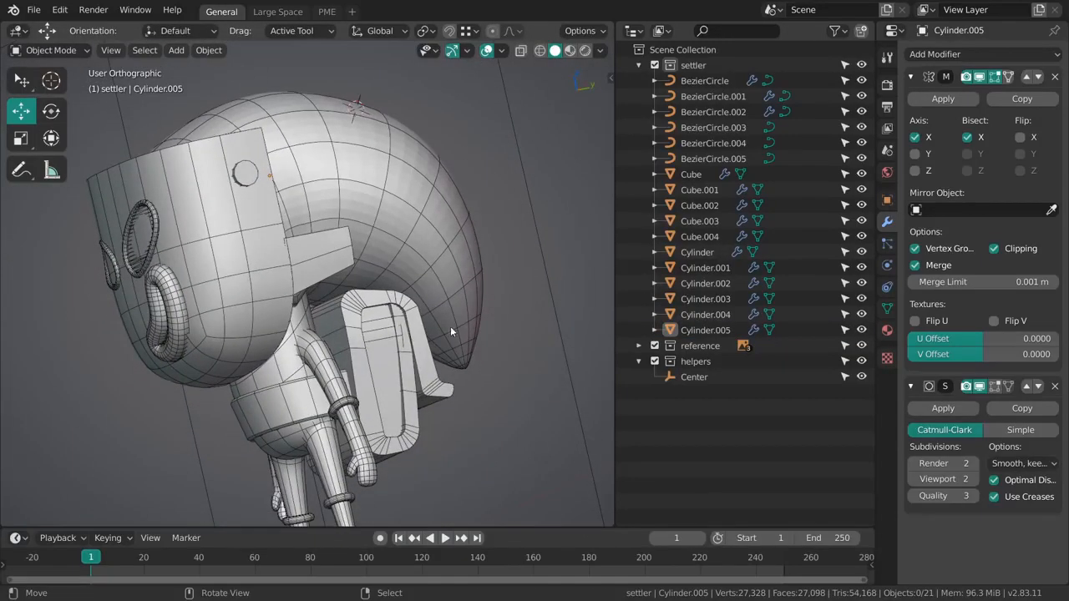
right_click(414, 259)
key(KP_3)
key(alt+a)
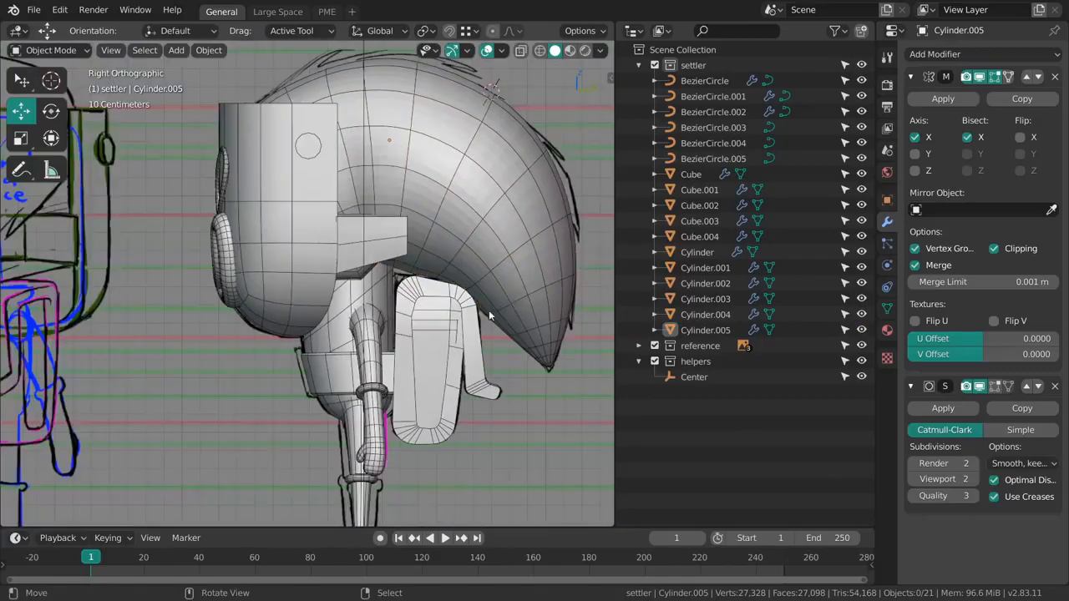
ctrl+middle_drag(489, 312, 464, 261)
key(grave)
click(427, 256)
shift+middle_drag(361, 190, 428, 249)
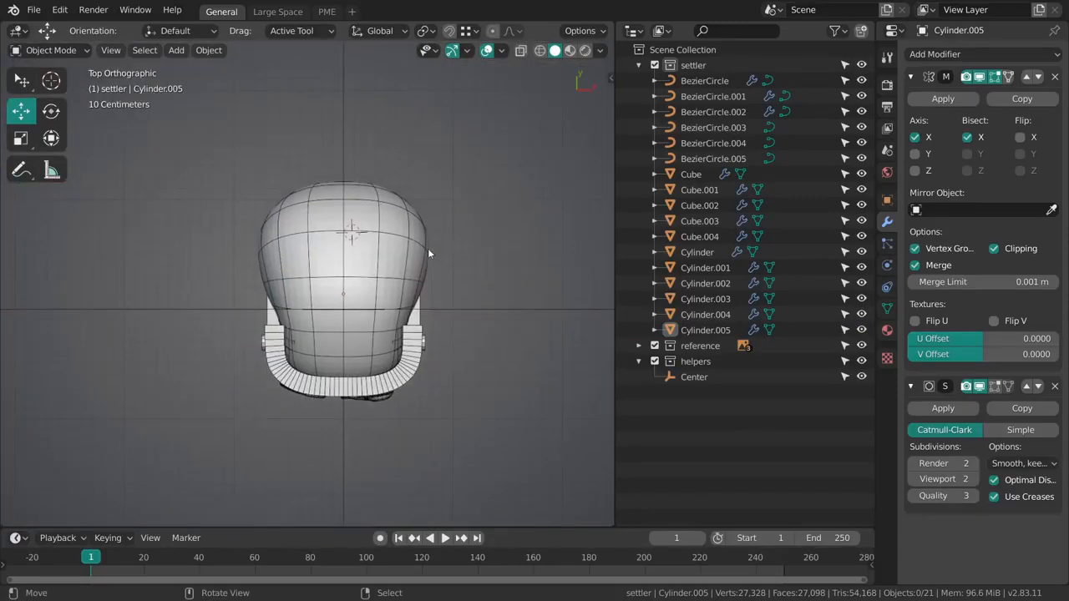
key(grave)
click(377, 349)
key(grave)
click(374, 284)
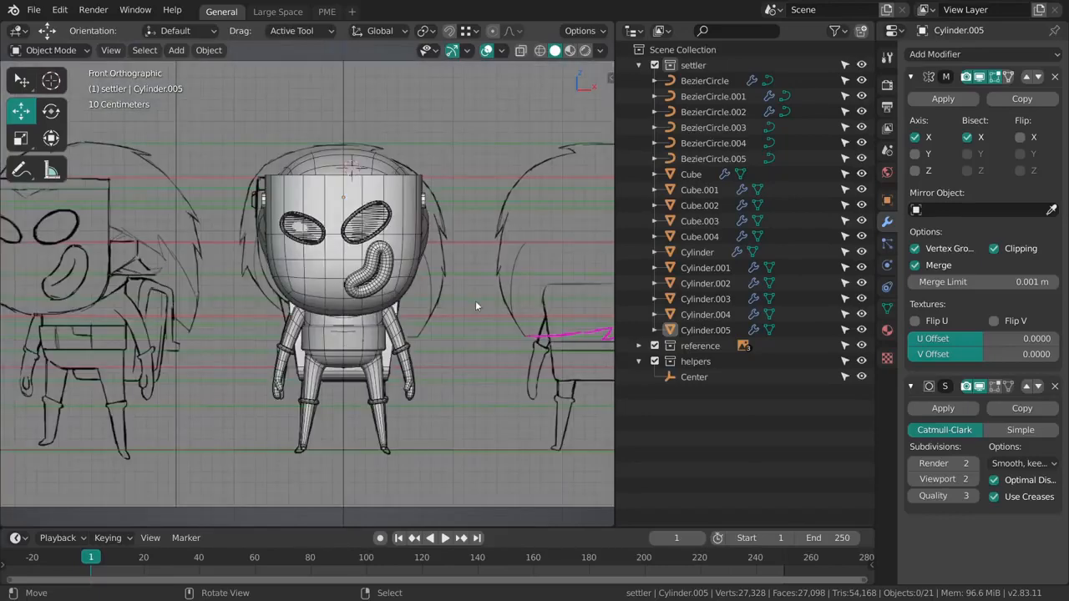
middle_drag(475, 300, 390, 257)
key(grave)
click(417, 284)
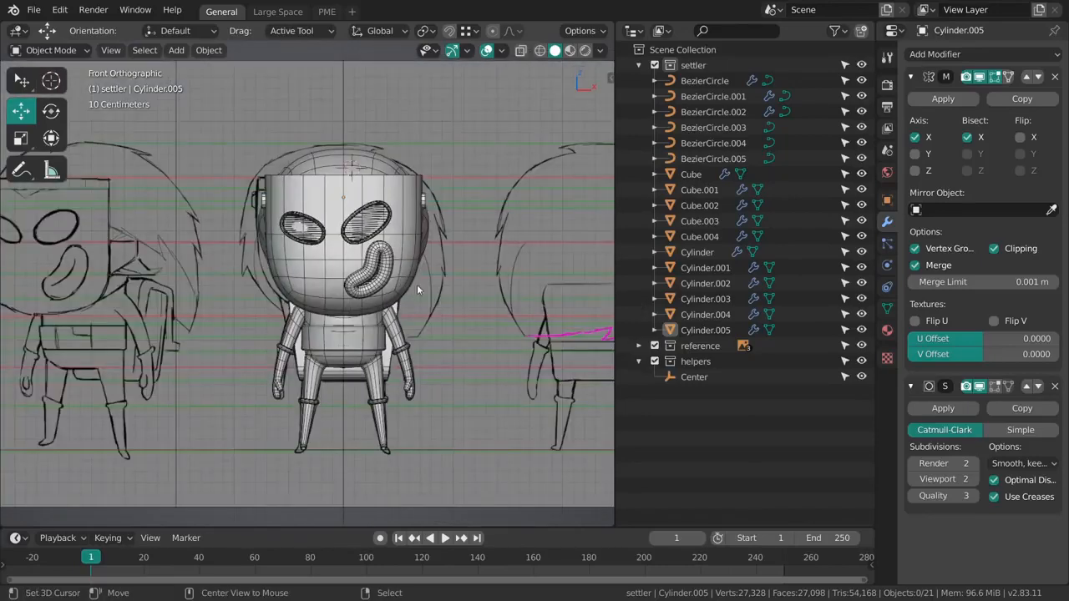
middle_drag(444, 283, 450, 276)
Step: Hide the wireframe overlay and return the hair to Sculpt Mode in the front view
key(shift+z)
middle_drag(483, 242, 543, 253)
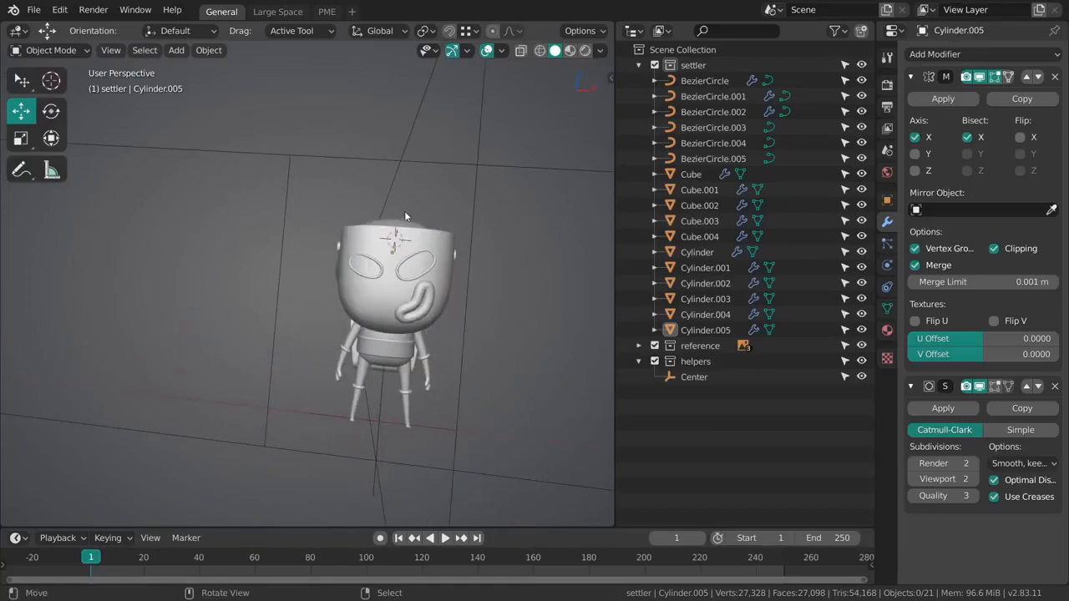
click(404, 218)
mouse_move(402, 219)
shift+middle_down()
mouse_move(387, 257)
mouse_move(534, 309)
shift+middle_up()
key(KP_1)
scroll(428, 274, up, 1)
scroll(393, 274, up, 6)
key(ctrl+Tab)
key(KP_1)
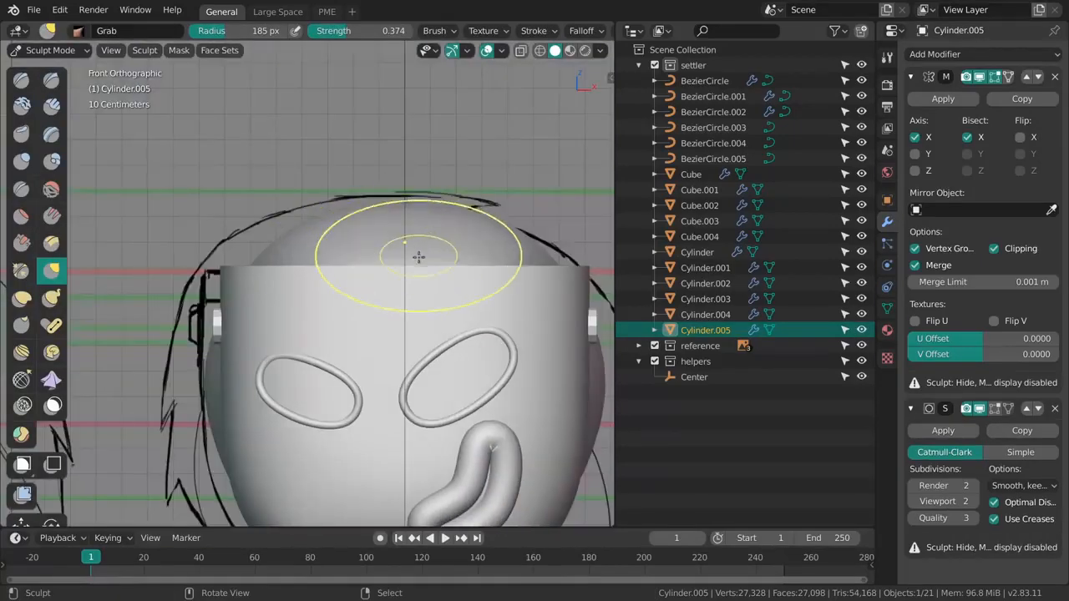
Step: Inflate the front part of the hair inside the head's rim with the Inflate/Deflate brush
scroll(418, 255, down, 4)
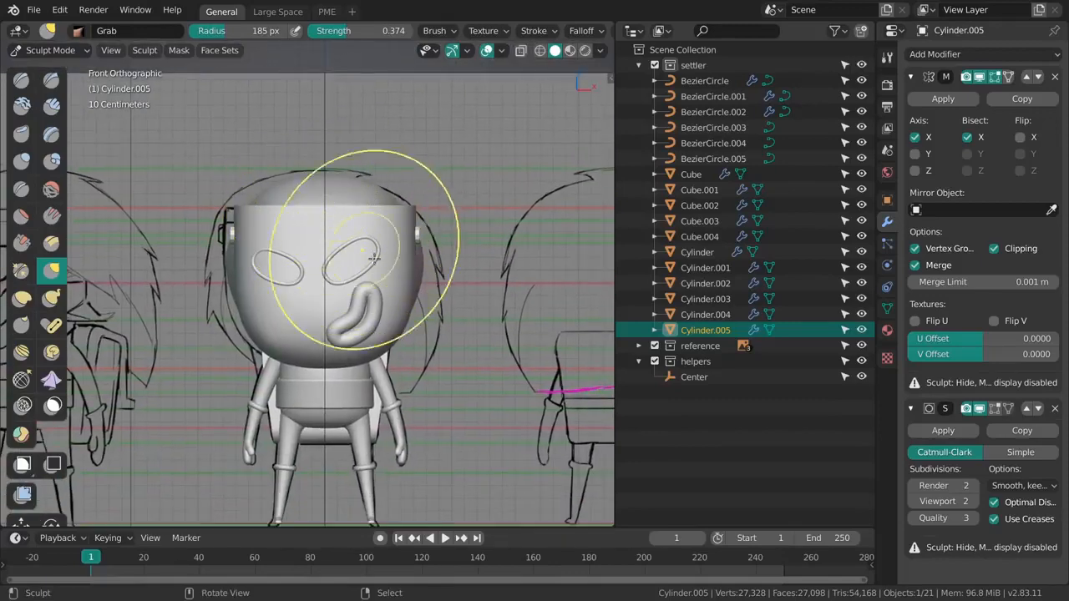
mouse_move(375, 258)
shift+middle_down()
mouse_move(436, 239)
mouse_move(417, 233)
mouse_move(384, 248)
mouse_move(422, 267)
shift+middle_up()
key(KP_5)
middle_drag(422, 268, 441, 250)
key(KP_5)
mouse_move(349, 197)
middle_down()
mouse_move(422, 274)
mouse_move(467, 367)
middle_up()
scroll(392, 225, up, 4)
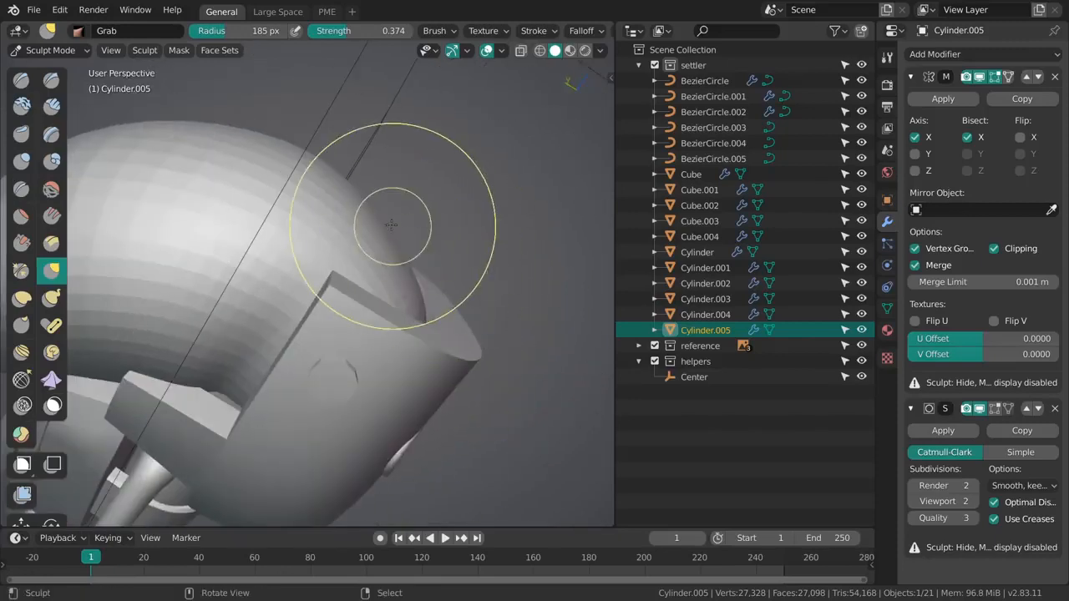
mouse_move(391, 224)
middle_down()
mouse_move(354, 262)
mouse_move(437, 253)
mouse_move(420, 298)
mouse_move(445, 200)
middle_up()
key(i)
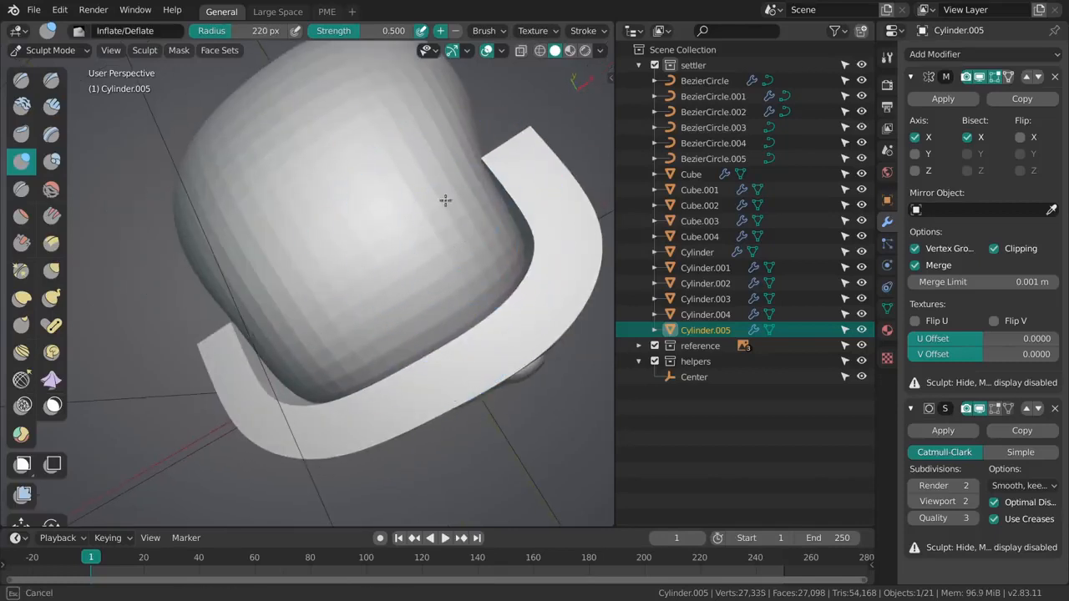
mouse_move(411, 306)
middle_down()
mouse_move(535, 142)
mouse_move(418, 269)
mouse_move(388, 215)
mouse_move(410, 277)
middle_up()
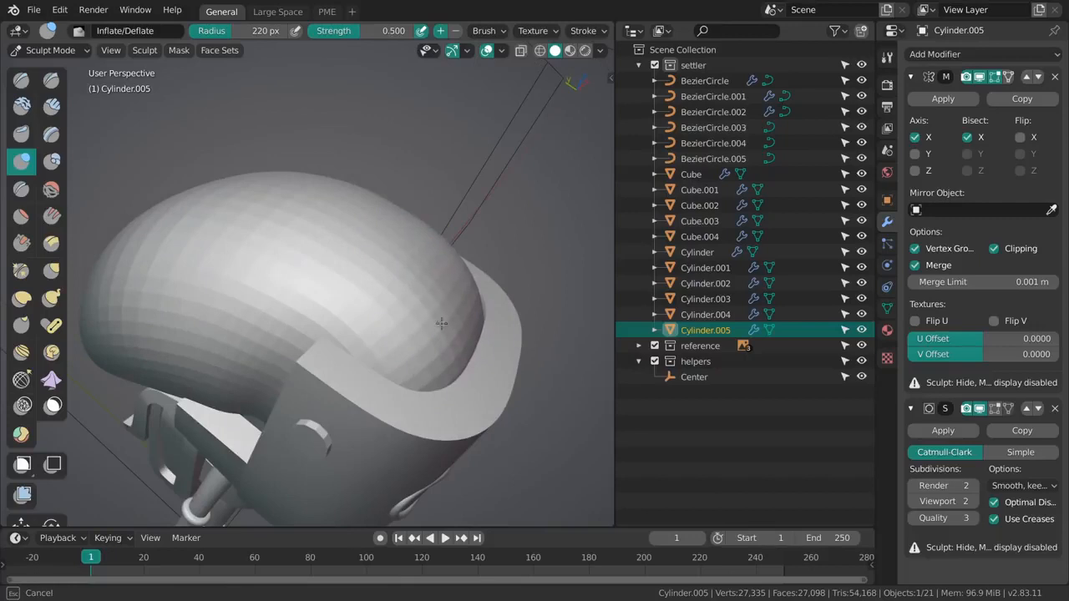
mouse_move(441, 324)
middle_down()
mouse_move(370, 298)
mouse_move(440, 347)
middle_up()
middle_drag(539, 363, 308, 337)
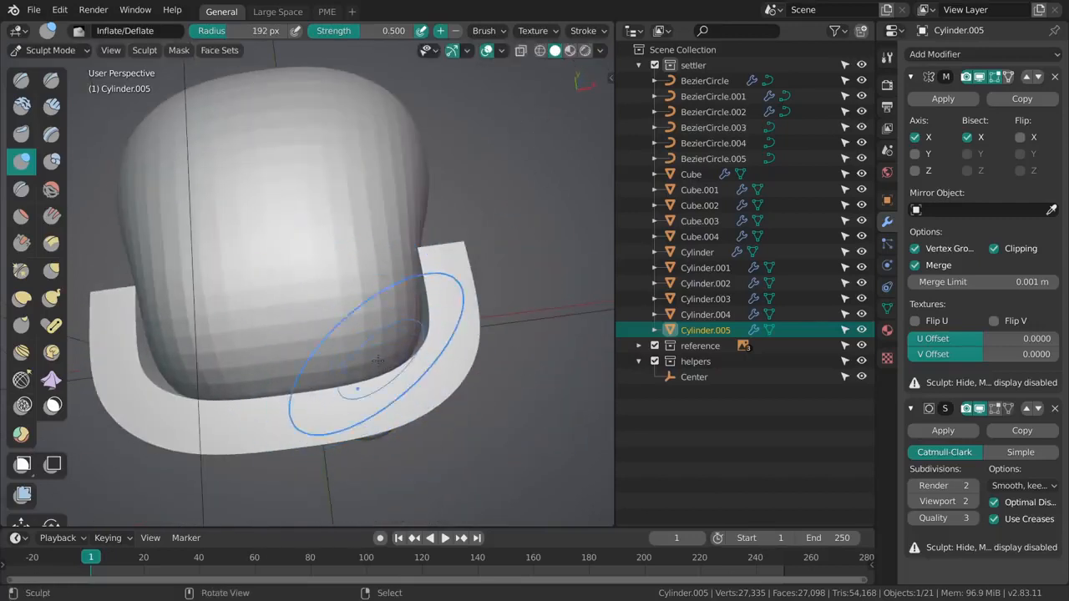
Step: Pull the hair's front corners toward the head's rim with the Grab brush, resizing the brush between strokes
key(g)
mouse_move(379, 360)
middle_down()
mouse_move(365, 365)
mouse_move(402, 356)
mouse_move(370, 389)
middle_up()
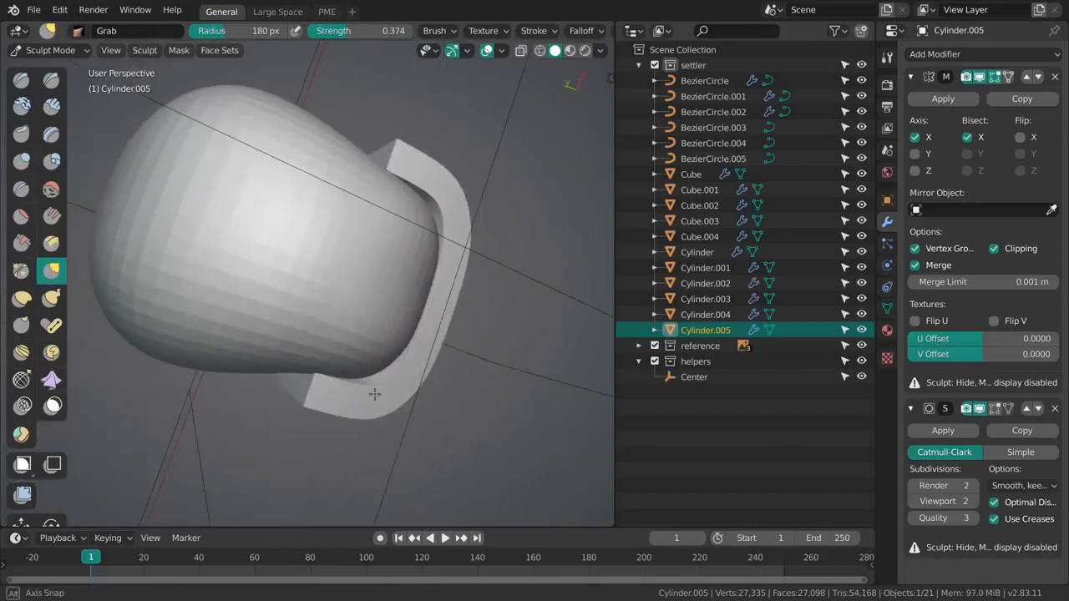
key(f)
click(409, 319)
middle_drag(382, 203, 344, 205)
drag(344, 206, 368, 194)
mouse_move(368, 193)
middle_down()
mouse_move(393, 267)
mouse_move(443, 231)
mouse_move(450, 287)
mouse_move(360, 227)
mouse_move(468, 232)
mouse_move(265, 320)
middle_up()
key(f)
click(422, 232)
Step: In Edit Mode, move the hair's middle edge loop along X to close the gap at the mirror plane
key(Tab)
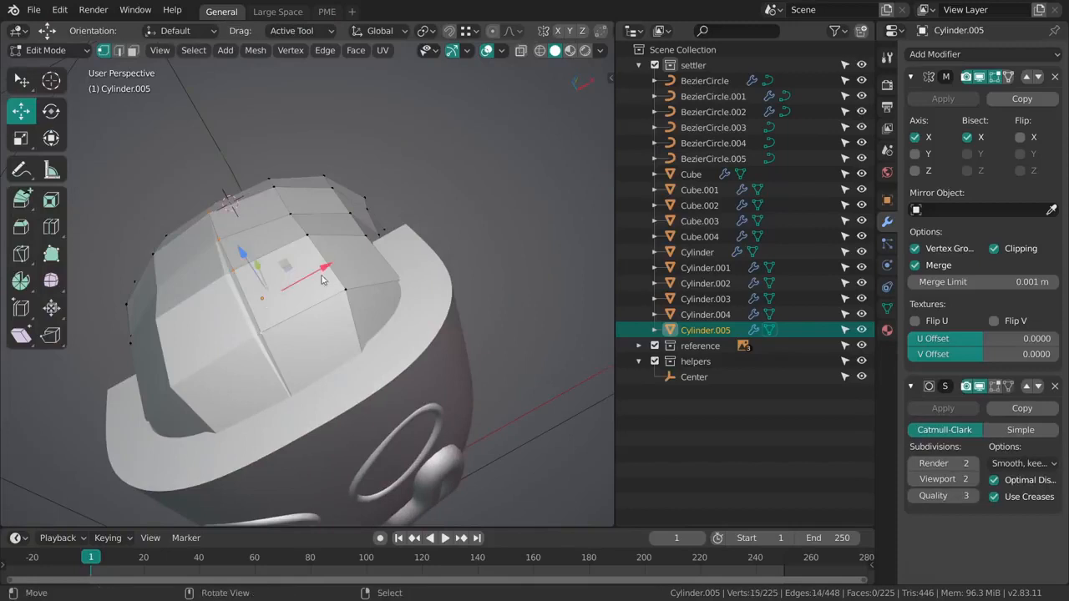
key(ctrl+r)
click(322, 281)
click(318, 280)
drag(327, 269, 315, 268)
key(Tab)
mouse_move(314, 267)
middle_down()
mouse_move(358, 251)
mouse_move(306, 312)
mouse_move(313, 242)
mouse_move(614, 38)
middle_up()
Step: Turn off the Subdivision modifier's viewport display and reshape the front of the coarse hair in Sculpt Mode with the Grab brush
key(ctrl+Tab)
click(980, 408)
mouse_move(467, 301)
middle_down()
mouse_move(298, 237)
mouse_move(338, 267)
middle_up()
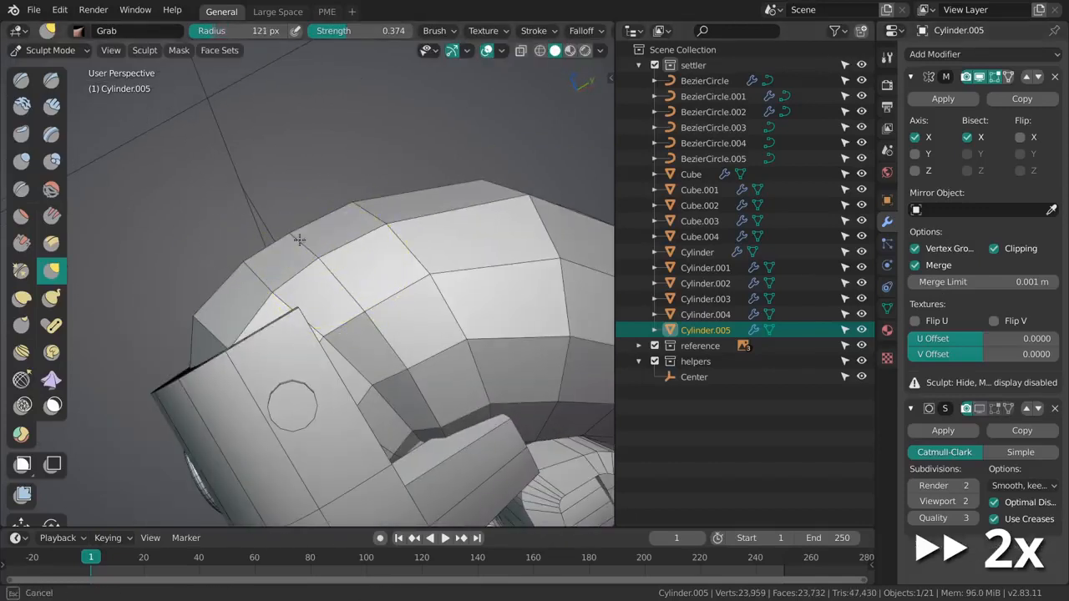
middle_drag(348, 211, 348, 278)
middle_drag(369, 394, 361, 298)
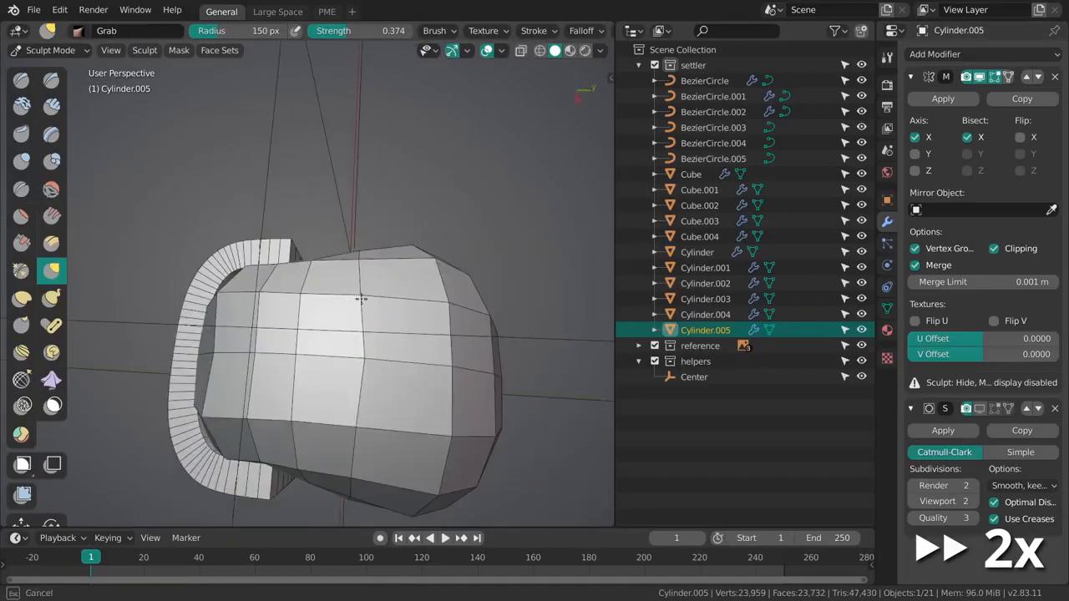
Step: Pull on the side of the hair with the Grab brush and turn the Subdivision modifier's viewport display back on
mouse_move(349, 363)
middle_down()
mouse_move(346, 317)
mouse_move(369, 258)
mouse_move(402, 227)
mouse_move(418, 242)
mouse_move(425, 325)
middle_up()
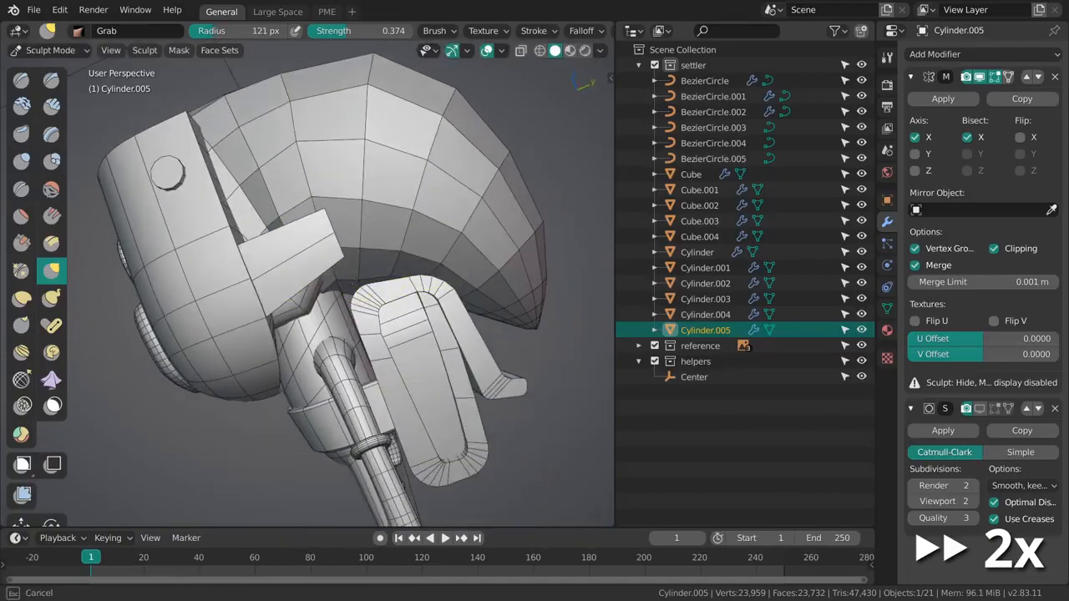
middle_drag(365, 209, 379, 215)
click(978, 408)
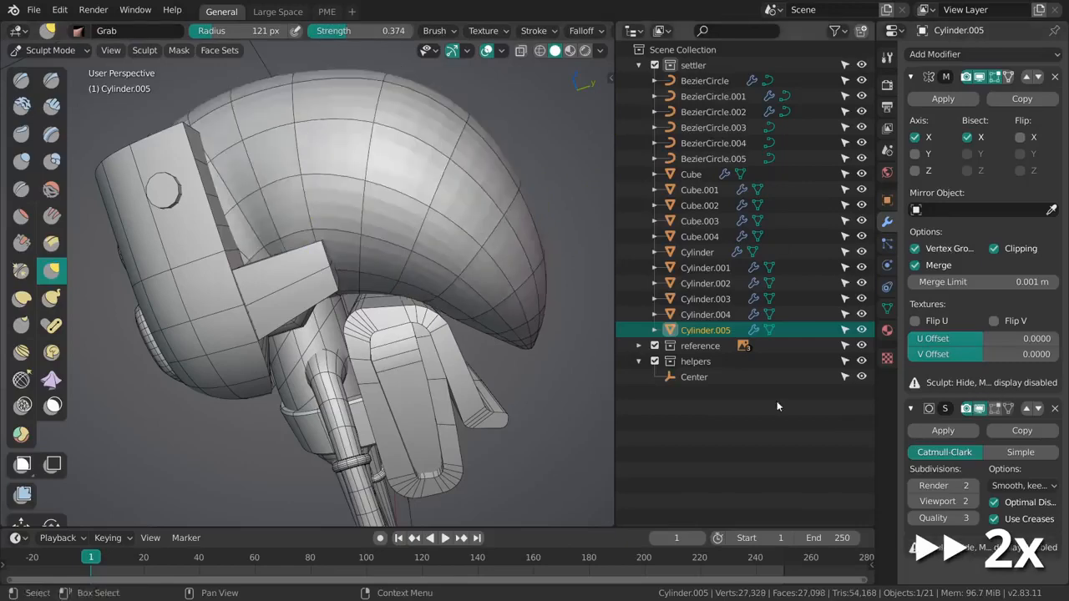
Step: Switch to Object Mode and examine the character's hair from the front and from other angles
scroll(380, 263, down, 4)
key(ctrl+Tab)
key(alt+a)
key(KP_1)
scroll(404, 273, up, 2)
mouse_move(365, 179)
shift+middle_down()
mouse_move(418, 267)
mouse_move(363, 301)
shift+middle_up()
click(386, 261)
scroll(386, 261, up, 3)
scroll(386, 260, down, 5)
key(alt+a)
mouse_move(458, 193)
middle_down()
mouse_move(429, 219)
mouse_move(353, 225)
mouse_move(365, 227)
mouse_move(334, 285)
middle_up()
right_click(432, 237)
scroll(432, 237, up, 5)
scroll(421, 223, down, 5)
Step: Return the hair to Sculpt Mode and inflate its side with the Inflate/Deflate brush at a 156 px radius
key(ctrl+Tab)
scroll(365, 227, up, 1)
key(f)
click(368, 226)
middle_drag(389, 222, 377, 279)
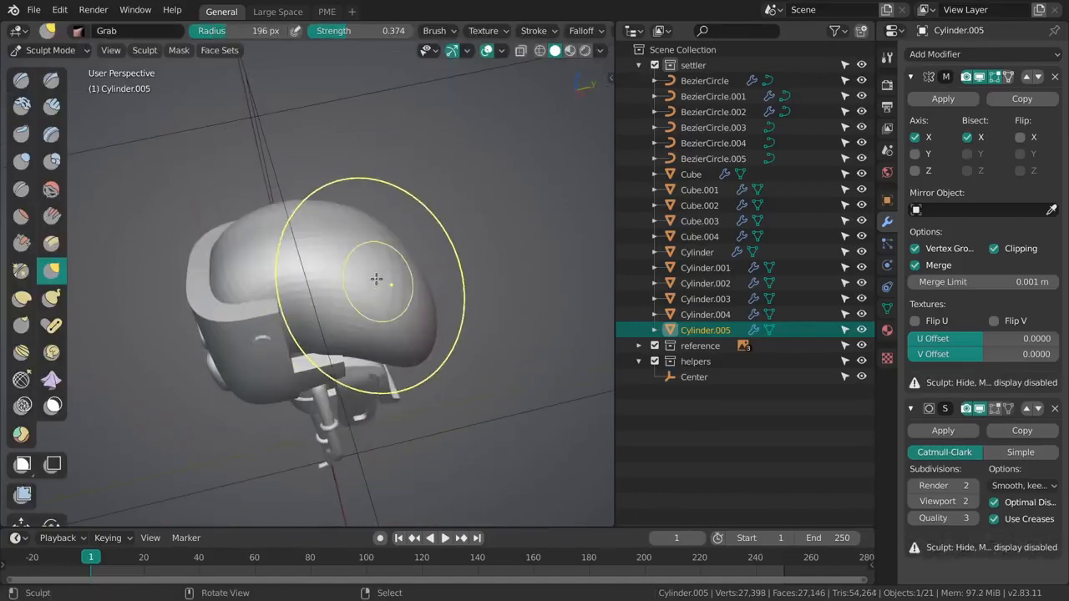
key(i)
key(f)
mouse_move(387, 264)
mouse_down()
mouse_move(352, 276)
mouse_move(305, 269)
mouse_up()
click(351, 277)
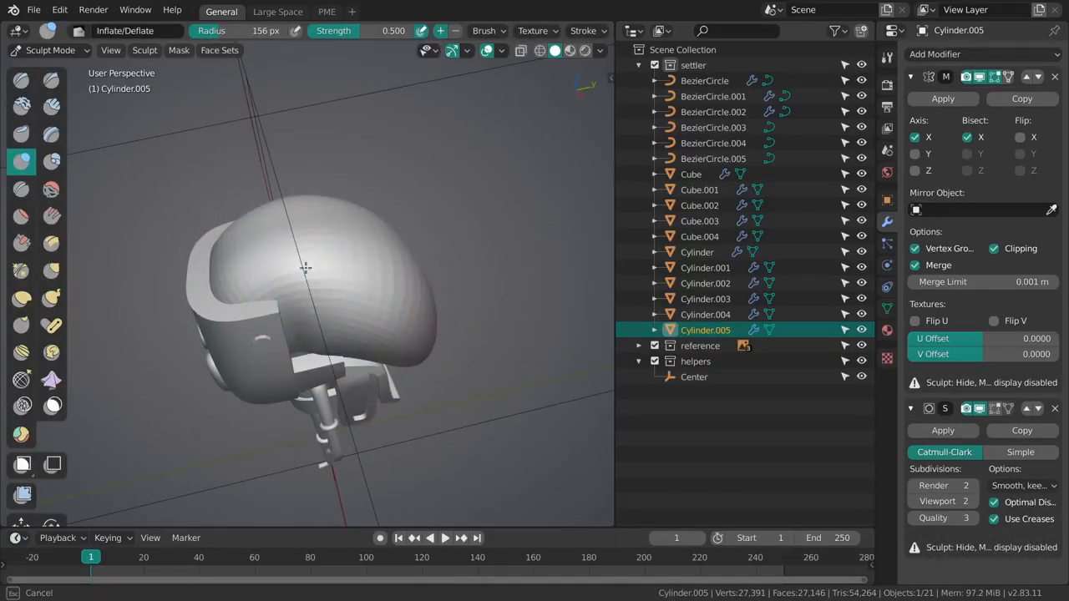
Step: Enlarge the Inflate/Deflate brush to 224 px and swell the hair's side and rear near the tip
middle_drag(360, 310, 393, 258)
key(f)
click(395, 261)
drag(394, 260, 421, 291)
middle_drag(421, 291, 408, 246)
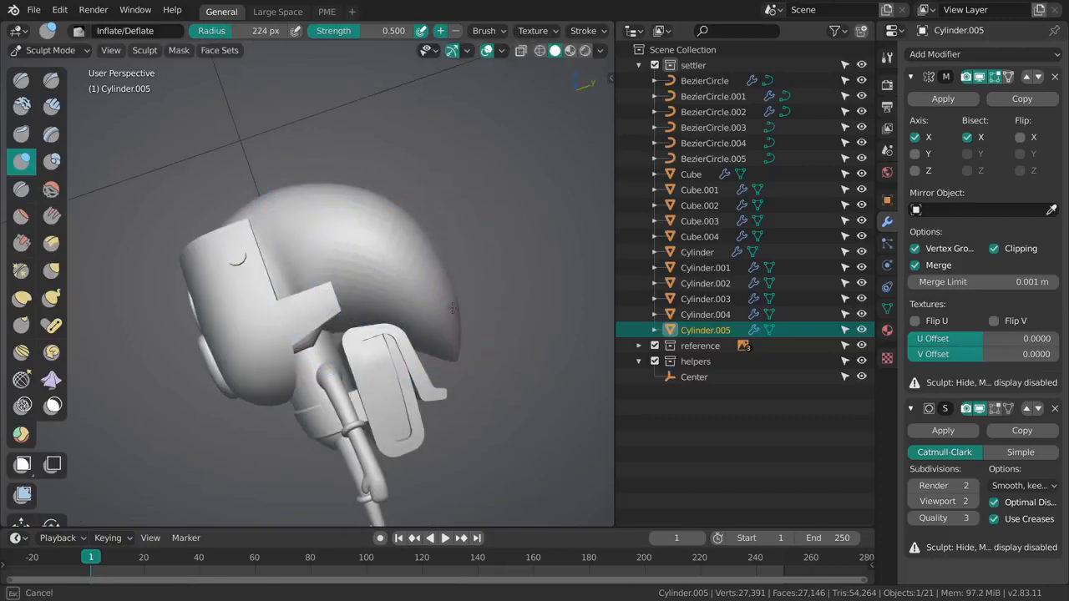
drag(435, 262, 437, 266)
Step: Inflate the crown and rounded back of the hair with the brush at 186 px and 119 px
mouse_move(437, 265)
middle_down()
mouse_move(370, 270)
mouse_move(356, 292)
mouse_move(352, 226)
middle_up()
key(f)
click(320, 225)
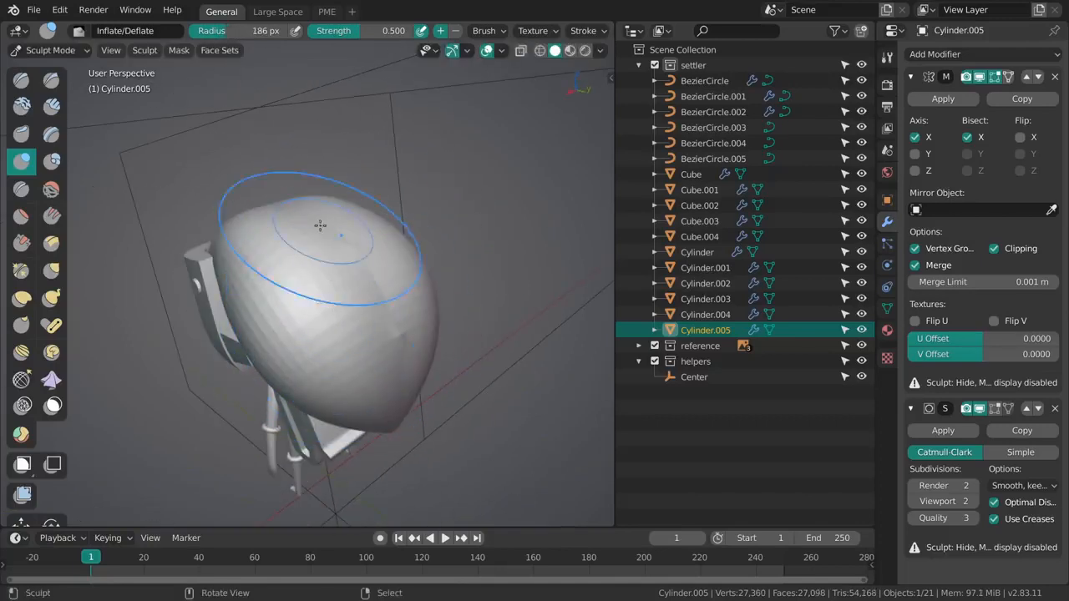
mouse_move(276, 220)
middle_down()
mouse_move(327, 234)
mouse_move(358, 312)
middle_up()
key(f)
click(424, 313)
drag(349, 297, 364, 286)
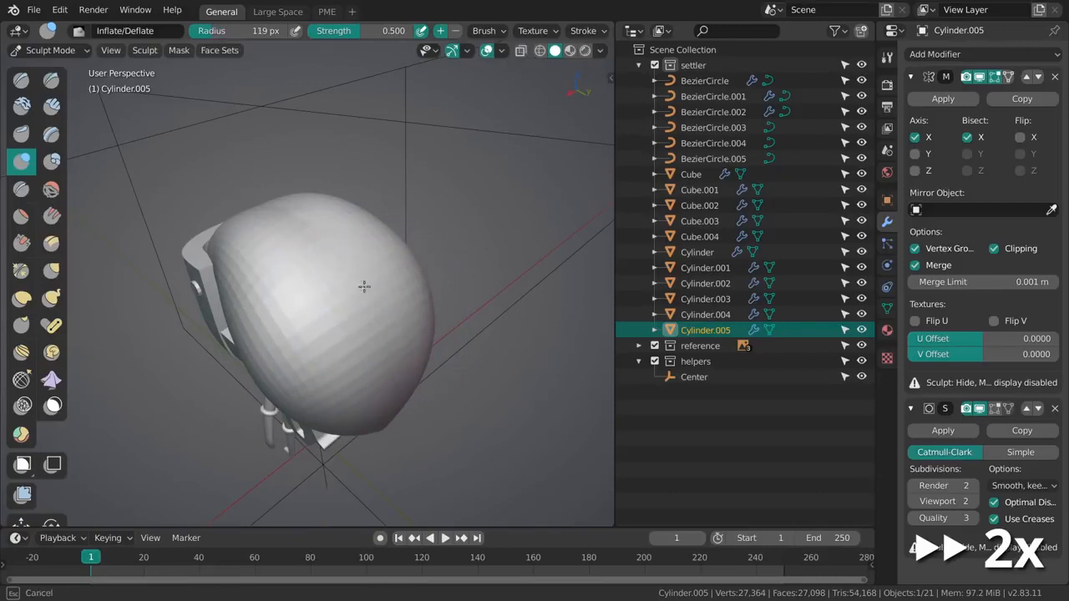
Step: Inflate the remaining thin areas on the hair's sides, resizing the brush between strokes down to 154 px
mouse_move(325, 223)
middle_down()
mouse_move(342, 282)
mouse_move(306, 248)
mouse_move(386, 229)
middle_up()
key(f)
click(351, 248)
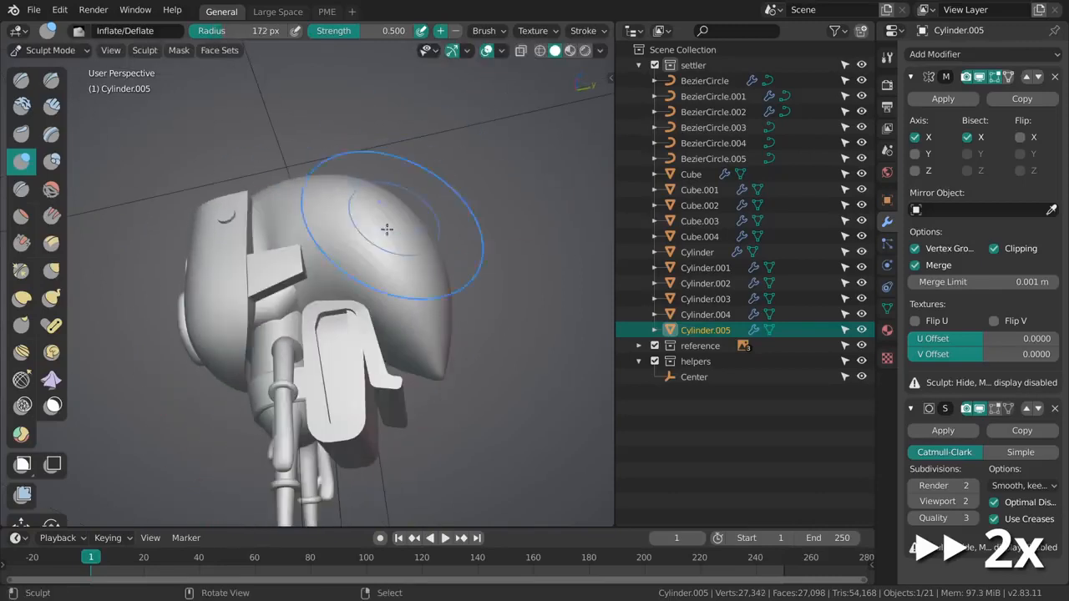
click(369, 279)
mouse_move(250, 267)
middle_down()
mouse_move(334, 259)
mouse_move(370, 236)
mouse_move(345, 329)
mouse_move(351, 321)
middle_up()
key(f)
click(289, 281)
key(f)
click(377, 284)
drag(376, 284, 372, 259)
Step: In Edit Mode, select the lower rear section of the hair down to its tip in the right view
middle_drag(355, 234, 408, 279)
scroll(401, 251, down, 3)
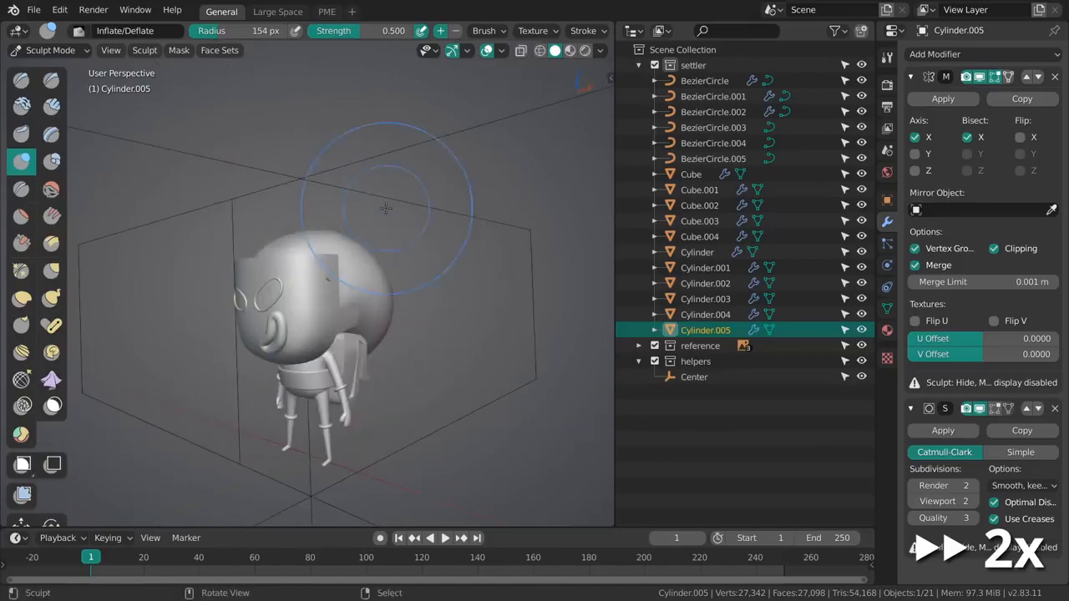
middle_drag(387, 208, 423, 268)
scroll(376, 263, up, 1)
key(KP_3)
shift+middle_drag(398, 306, 362, 315)
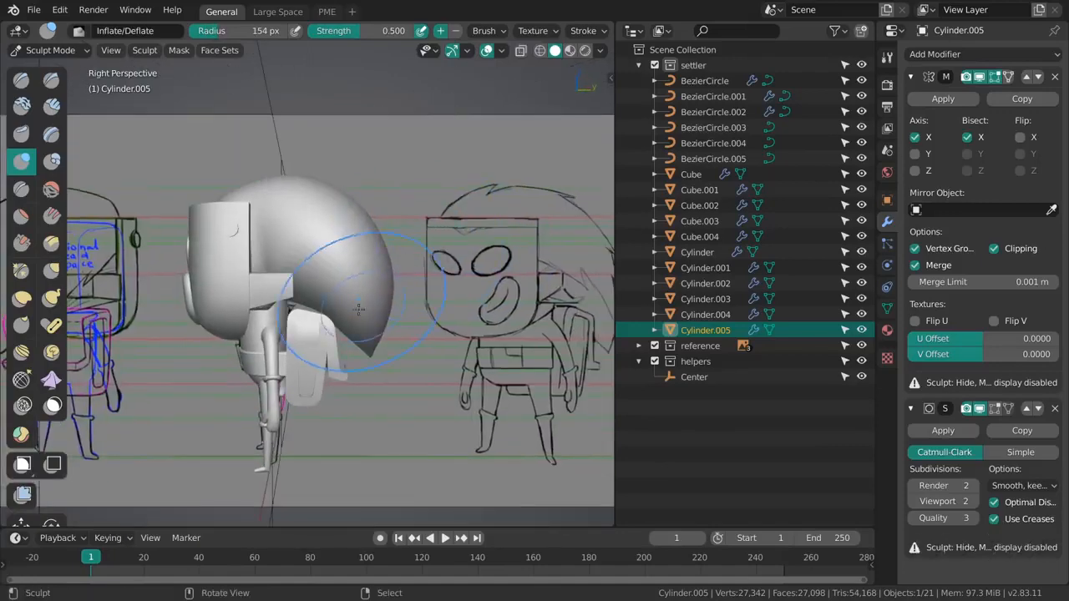
scroll(362, 315, up, 2)
key(Tab)
shift+middle_drag(374, 250, 362, 291)
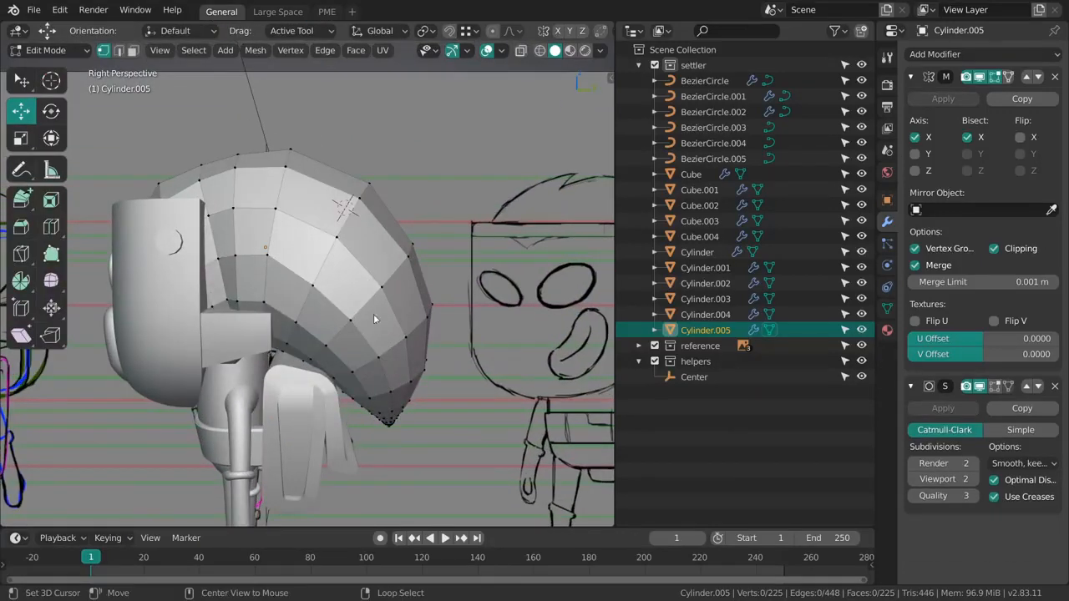
middle_drag(385, 433, 432, 344)
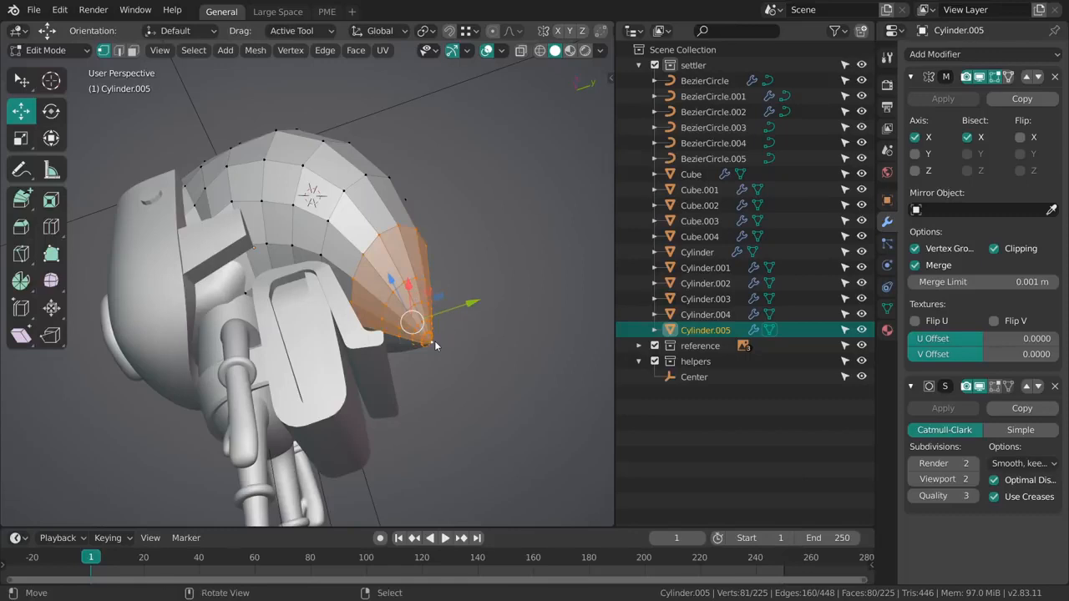
alt+middle_drag(434, 344, 354, 289)
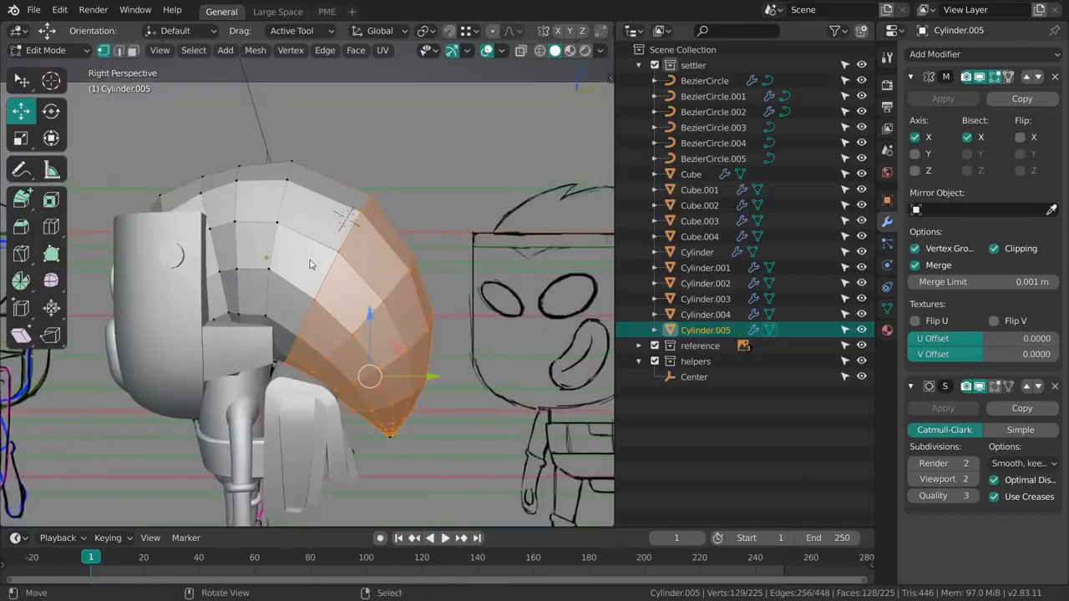
Step: Bend the selected rear section of the hair upward and outward in successive small bends
key(shift+w)
click(381, 317)
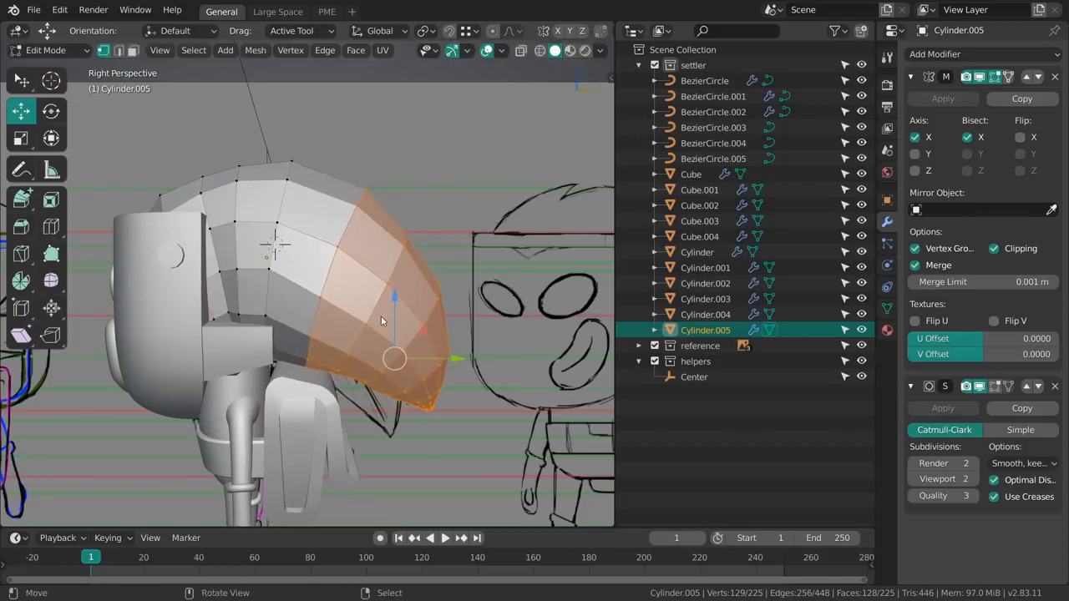
key(shift+w)
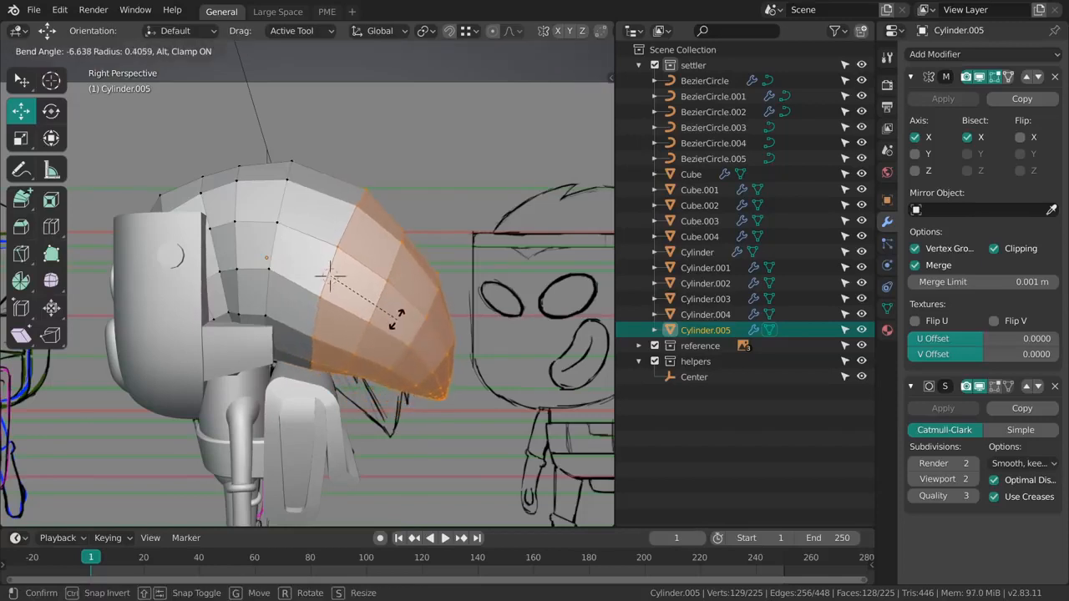
click(390, 315)
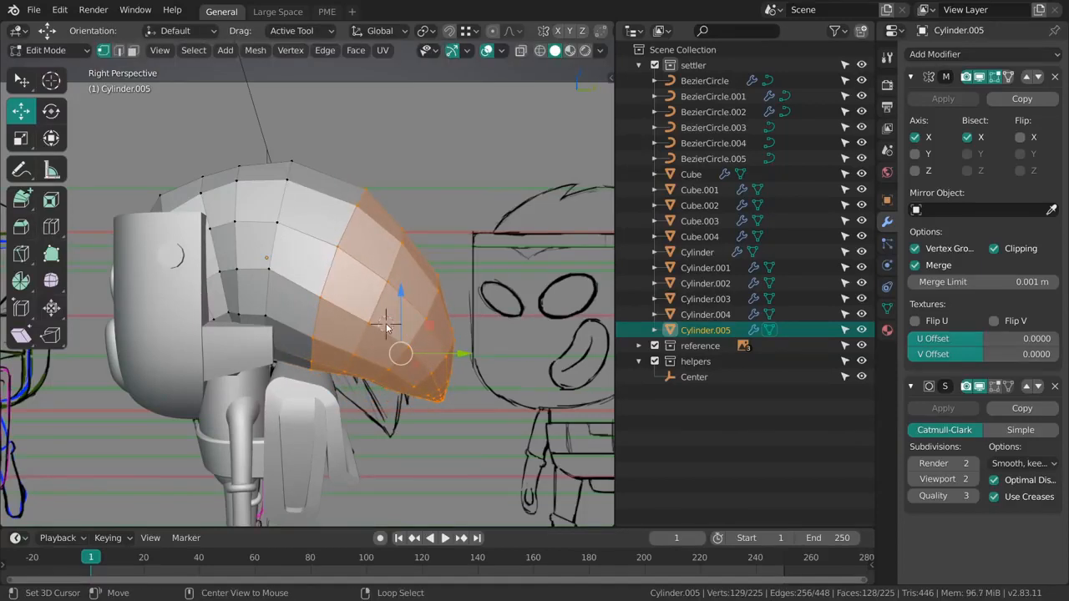
key(shift+w)
click(428, 349)
Step: Extend the rear hair selection by one loop toward the crown and bend it farther upward
key(w)
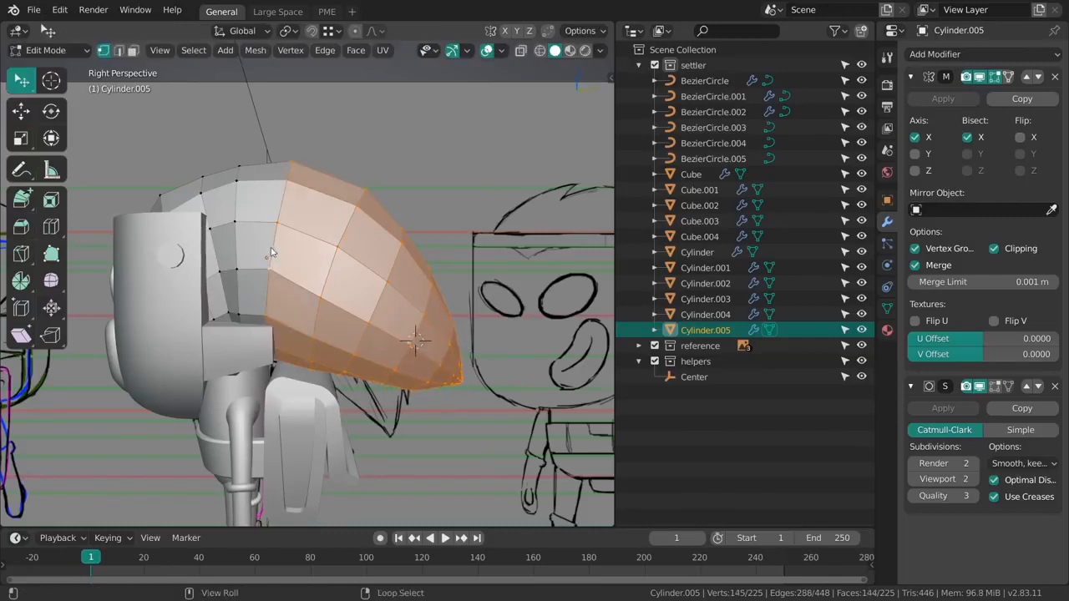
key(shift+w)
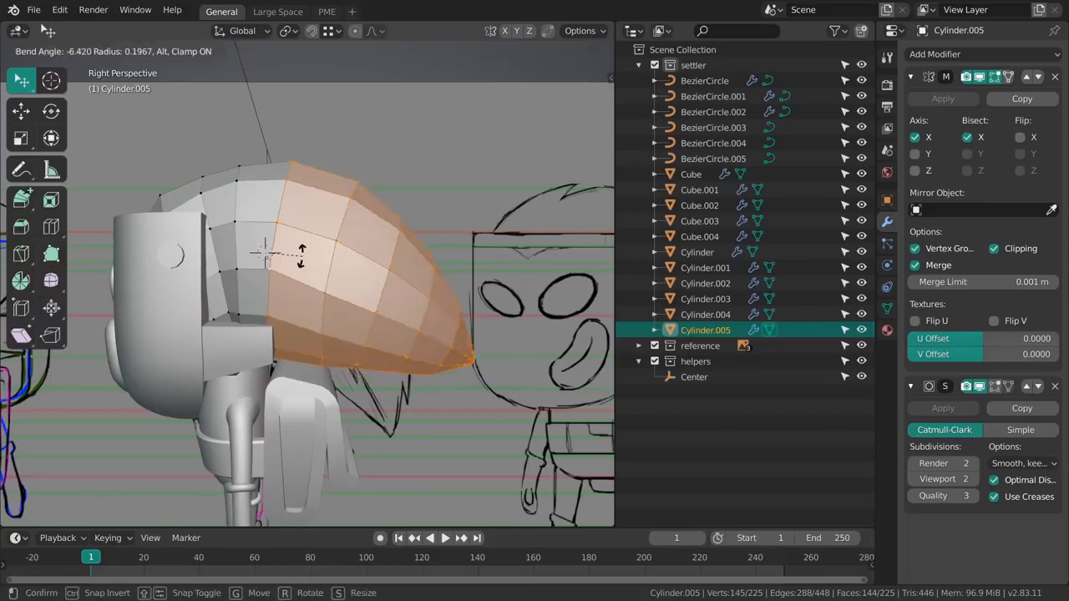
click(298, 248)
key(alt+a)
Step: Return the hair to Object Mode in the right view and deselect everything
scroll(413, 286, down, 1)
mouse_move(385, 291)
shift+middle_down()
mouse_move(481, 294)
mouse_move(289, 355)
mouse_move(366, 298)
shift+middle_up()
key(ctrl+Tab)
click(389, 277)
key(grave)
click(482, 334)
key(alt+a)
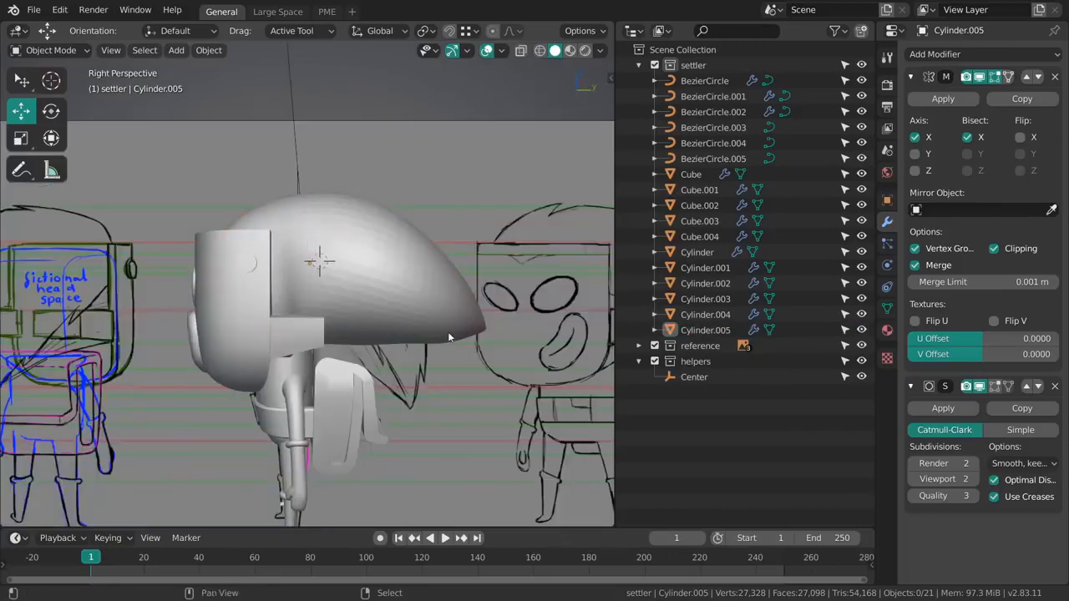
Step: Put the hair in Sculpt Mode, activate the Grab brush and adjust its radius to 184 px
right_click(439, 286)
mouse_move(448, 332)
shift+middle_down()
mouse_move(439, 289)
mouse_move(420, 282)
shift+middle_up()
scroll(420, 281, up, 4)
key(ctrl+Tab)
click(432, 361)
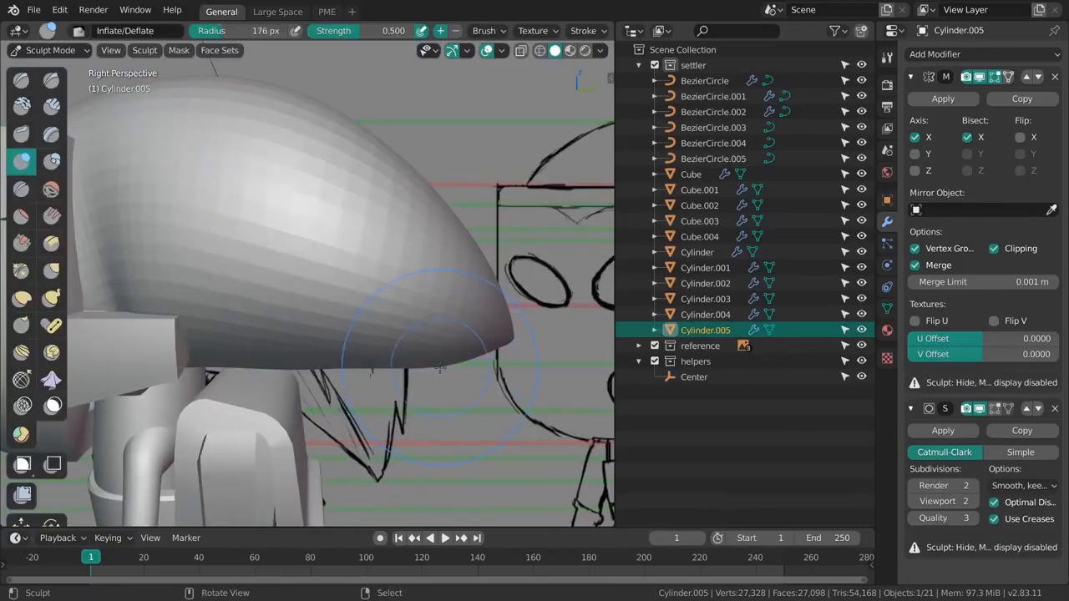
key(g)
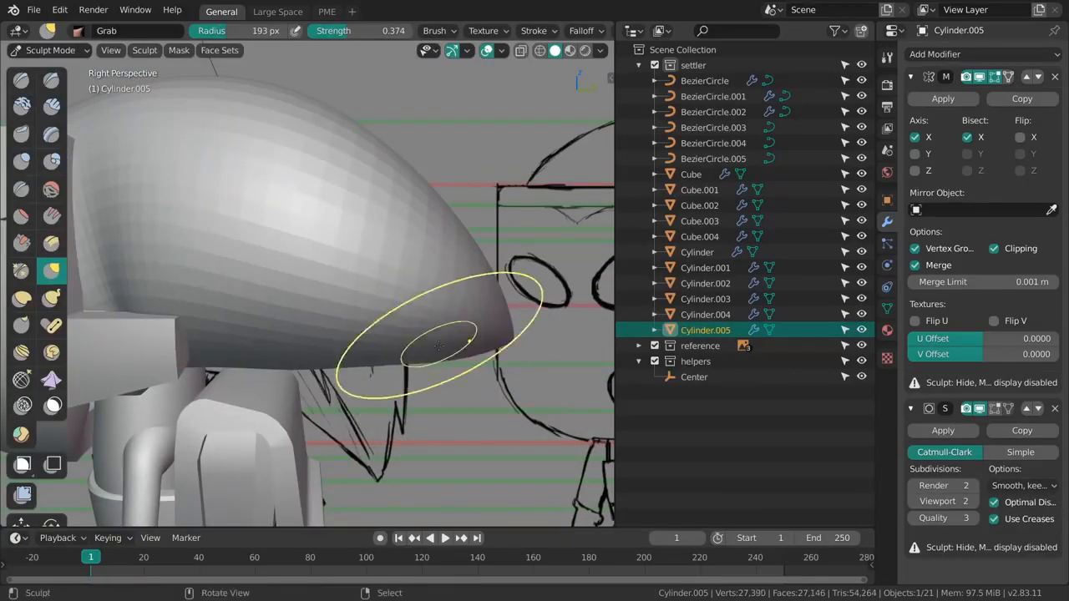
shift+middle_drag(455, 365, 415, 292)
scroll(420, 296, down, 1)
key(f)
click(431, 284)
key(f)
click(451, 274)
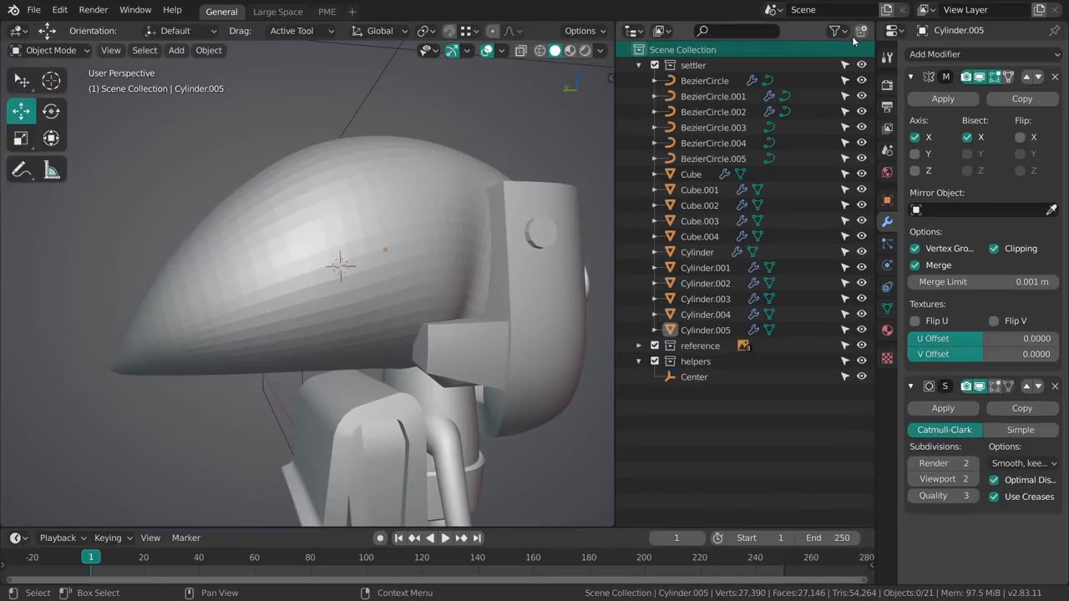
Step: Create a collection named temp and move an in-place duplicate of the hair into it
click(861, 30)
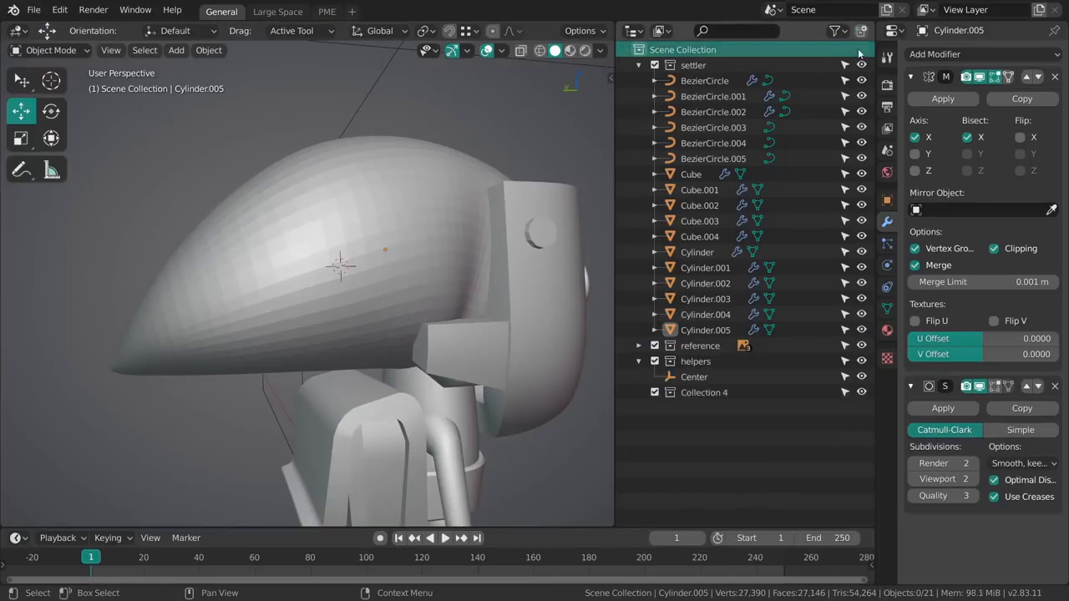
double_click(704, 391)
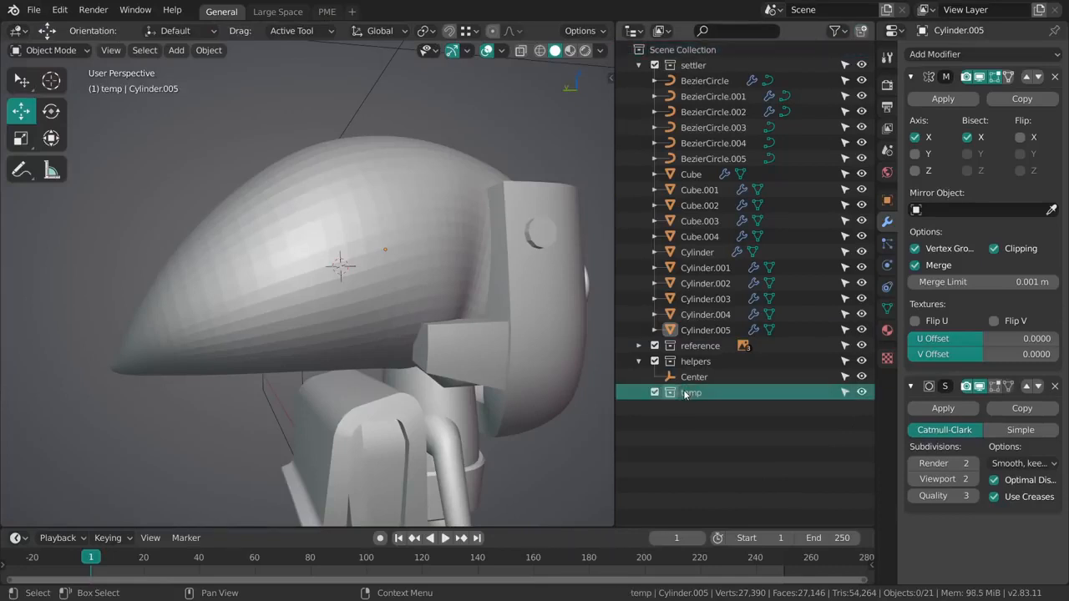
click(398, 261)
key(shift+d)
right_click(402, 270)
key(m)
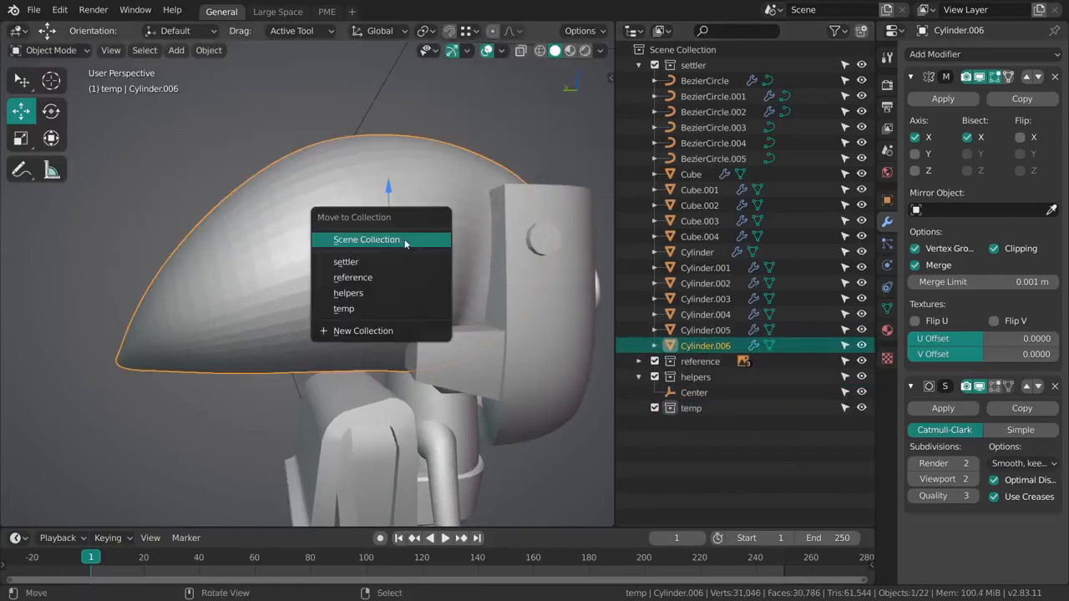
click(403, 309)
key(alt+a)
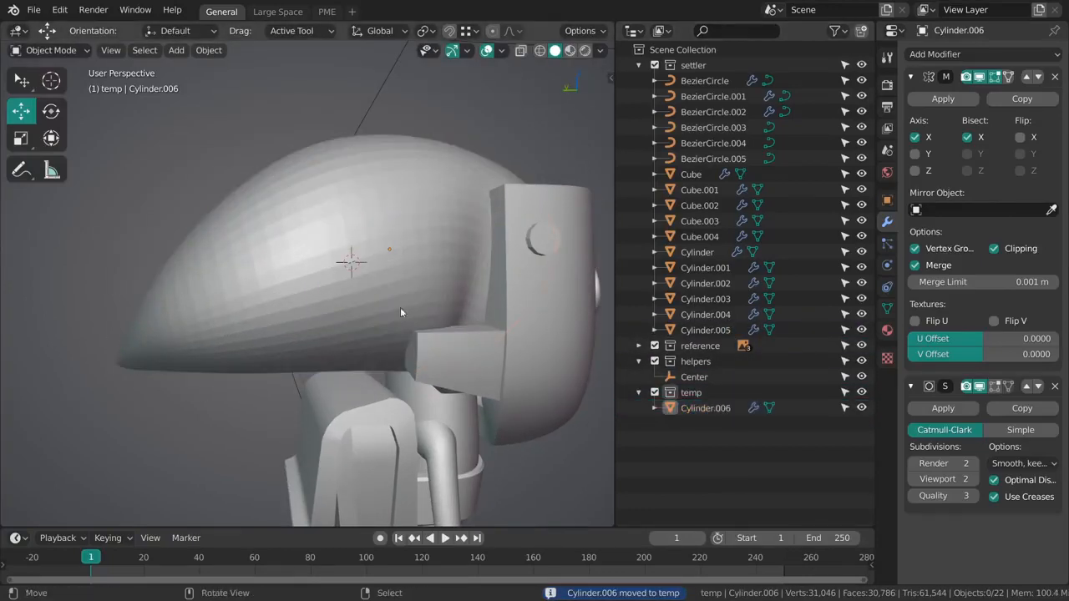
Step: Select the original hair and exclude the temp and helpers collections from the view layer
middle_drag(400, 308, 383, 279)
click(383, 279)
click(654, 392)
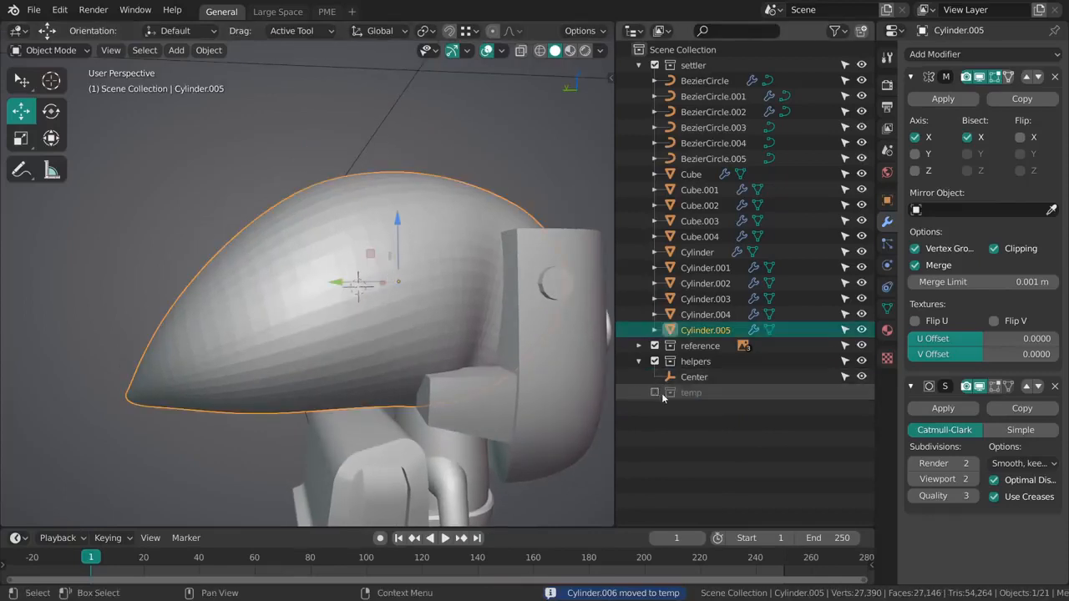
click(654, 361)
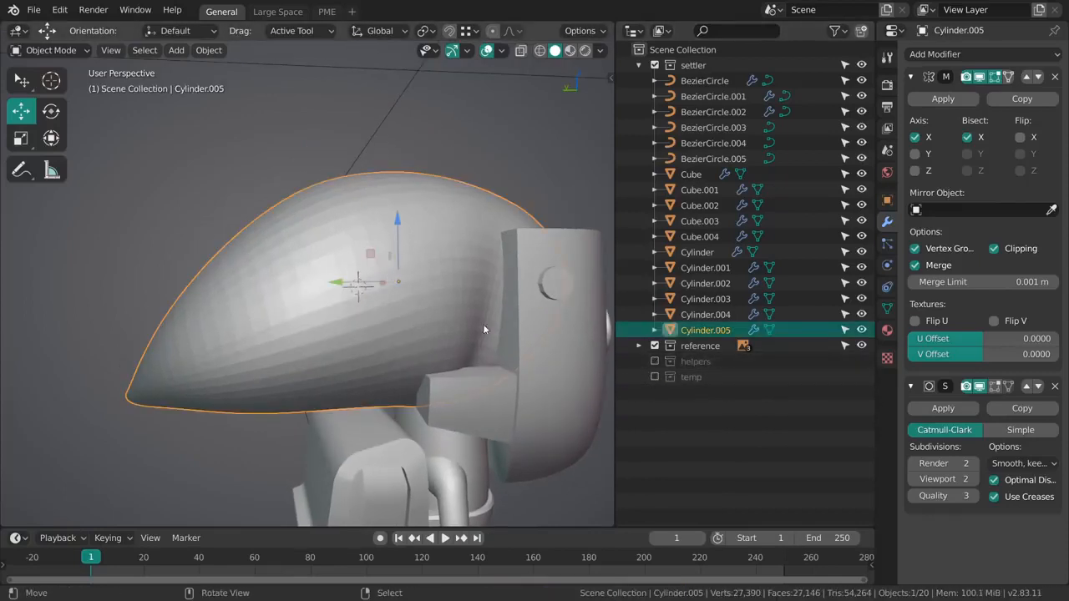
Step: In Edit Mode, move the hair's centre edge loop along X toward the mirror plane
middle_drag(409, 319, 384, 345)
key(Tab)
key(shift+space)
key(g)
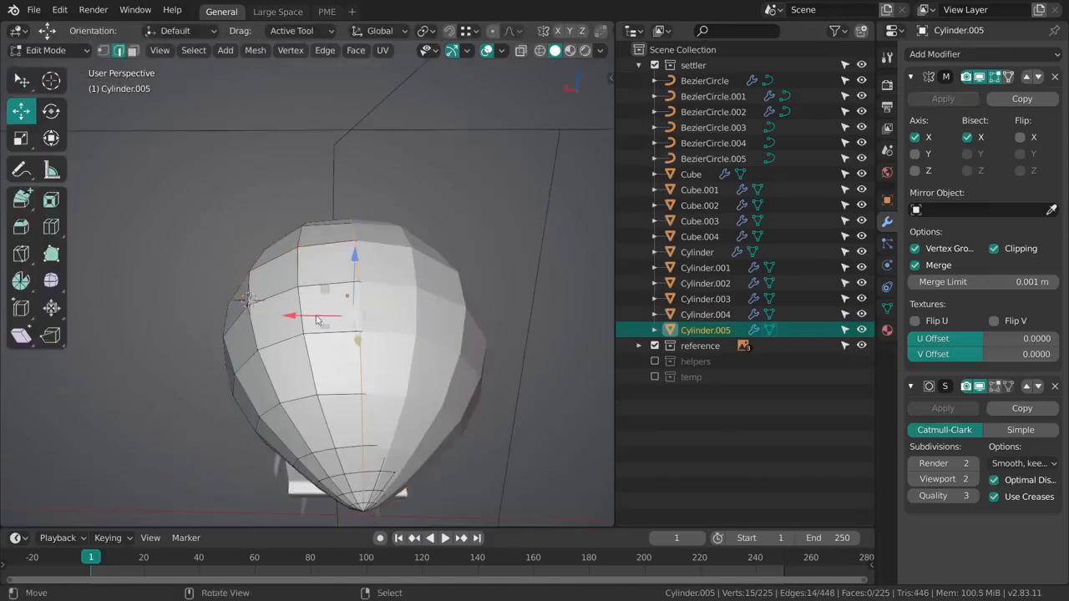
drag(306, 315, 351, 326)
Step: Select the centre edge loop along the hair's underside and shift it along X onto the mirror plane
mouse_move(389, 348)
middle_down()
mouse_move(555, 330)
mouse_move(418, 293)
mouse_move(371, 317)
mouse_move(397, 355)
middle_up()
alt+click(398, 358)
alt+click(394, 334)
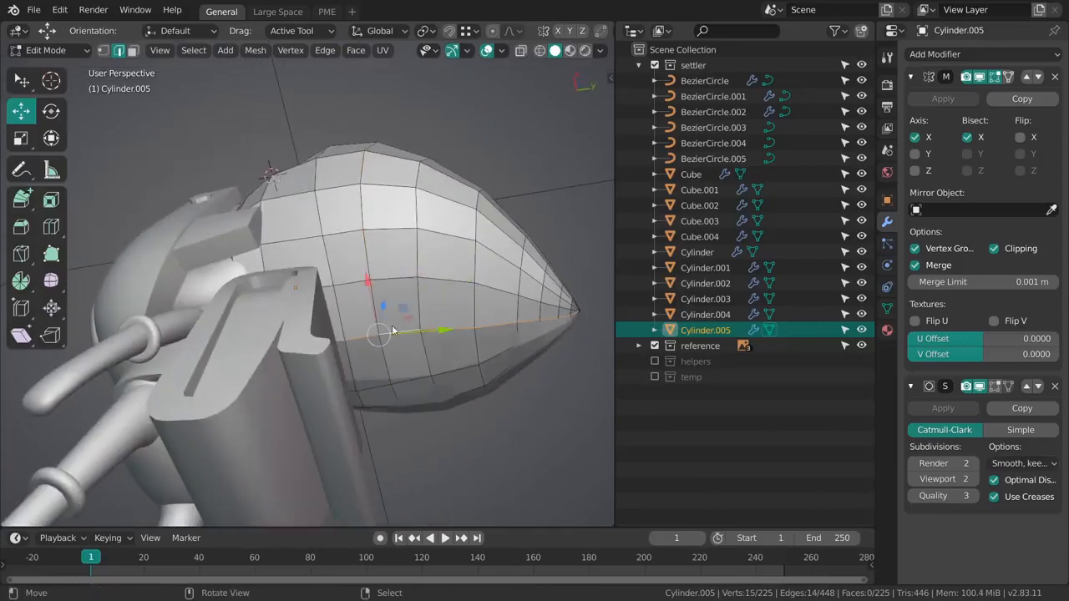
key(g)
key(x)
click(374, 323)
middle_drag(381, 333, 914, 135)
Step: Leave Edit Mode and apply the hair's Mirror and Subdivision modifiers
key(Tab)
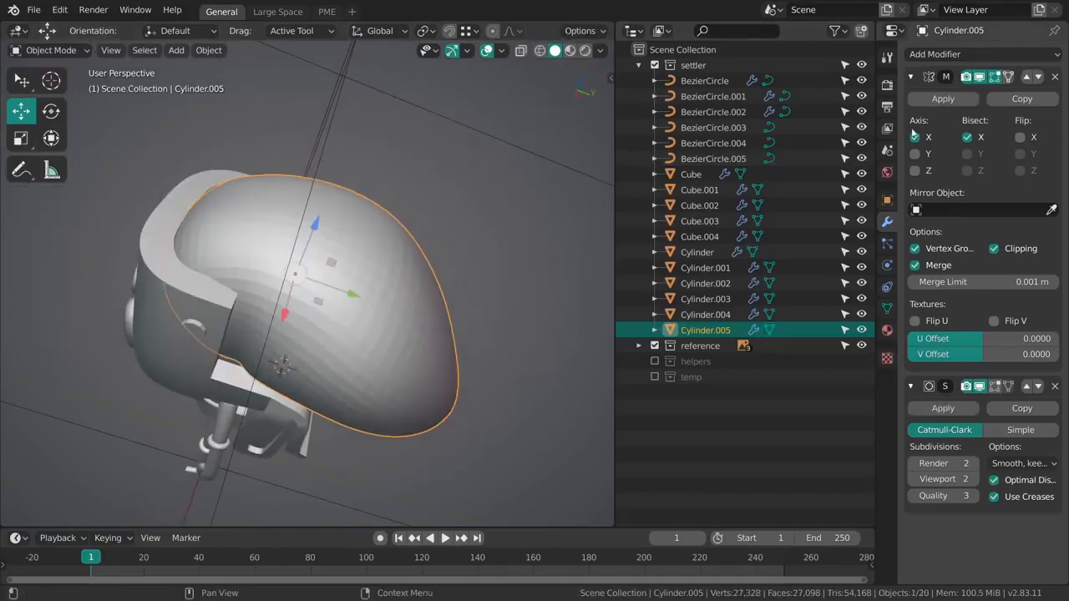
click(941, 100)
click(945, 101)
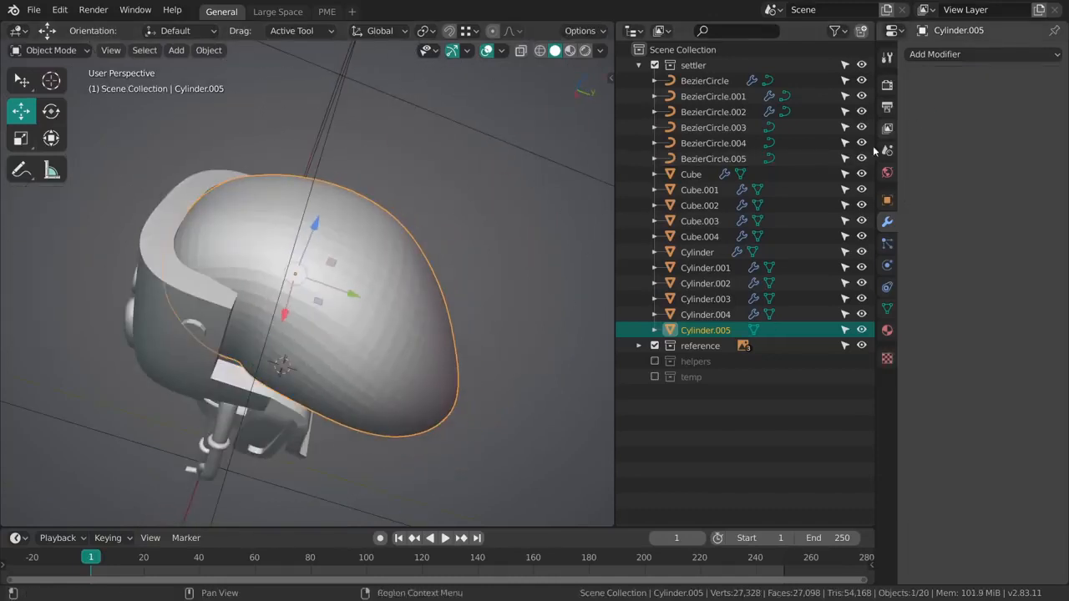
Step: Switch the hair back to Sculpt Mode and reveal the brush header's symmetry and Dyntopo options
mouse_move(451, 284)
middle_down()
mouse_move(343, 324)
mouse_move(368, 359)
middle_up()
key(ctrl+Tab)
middle_drag(382, 430, 326, 401)
scroll(363, 448, up, 4)
key(ctrl+Tab)
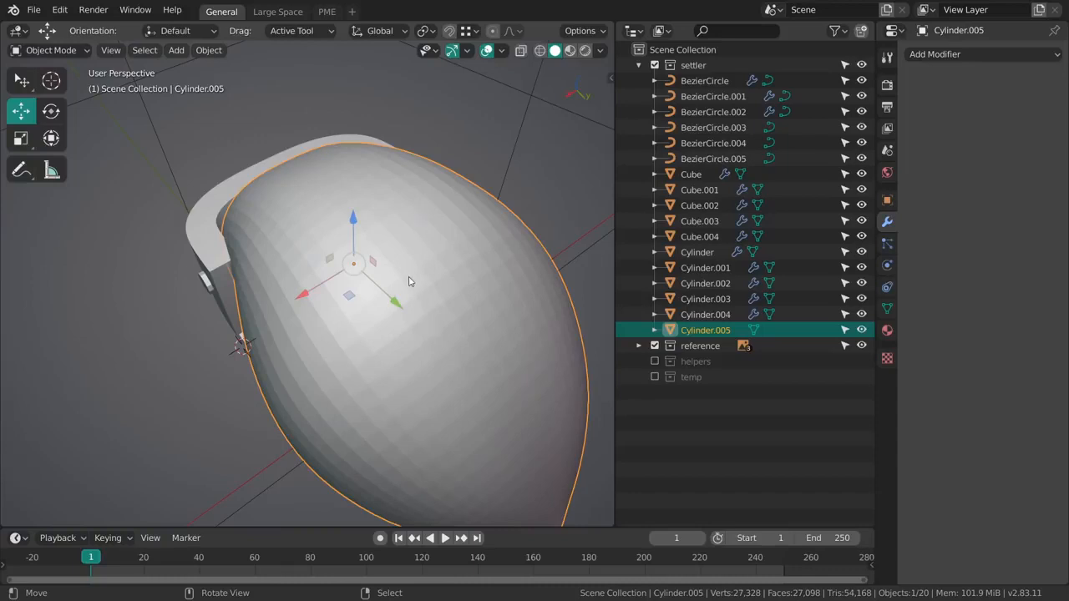
middle_drag(409, 281, 432, 282)
key(ctrl+Tab)
scroll(422, 334, down, 4)
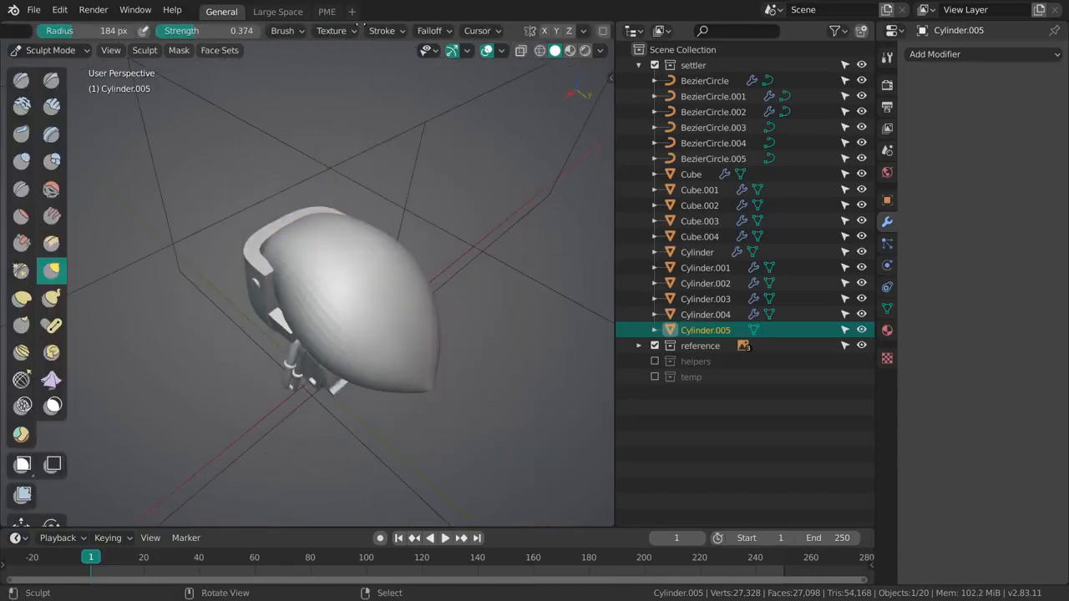
scroll(380, 30, right, 3)
Step: Try the Grab brush at 188 px over the hair's side and set its radius to 166 px
scroll(332, 277, up, 4)
key(f)
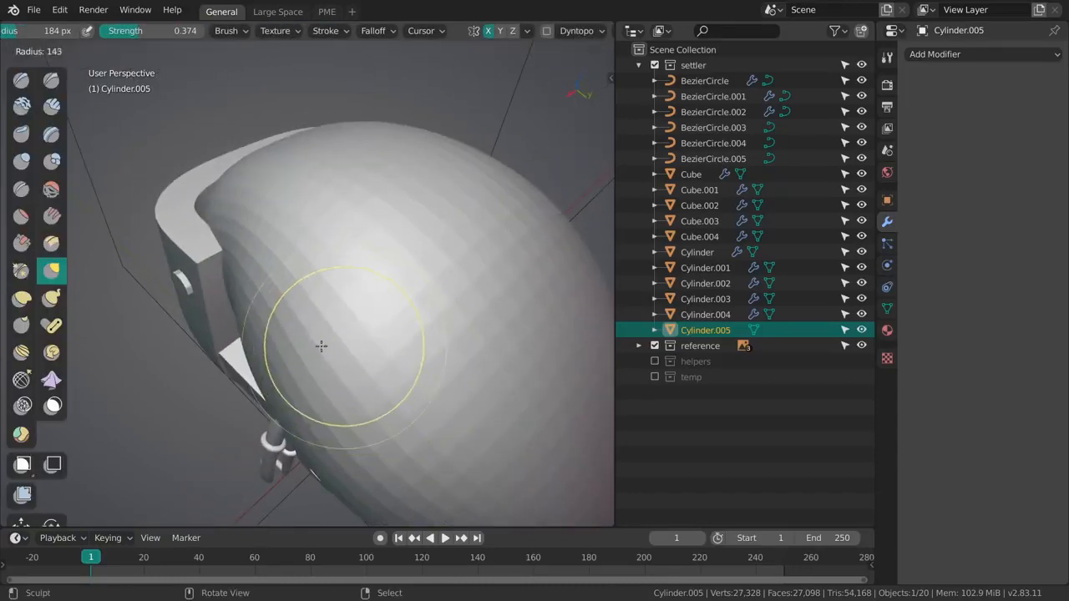
scroll(310, 368, down, 2)
key(f)
key(f)
click(294, 356)
middle_drag(282, 353, 305, 424)
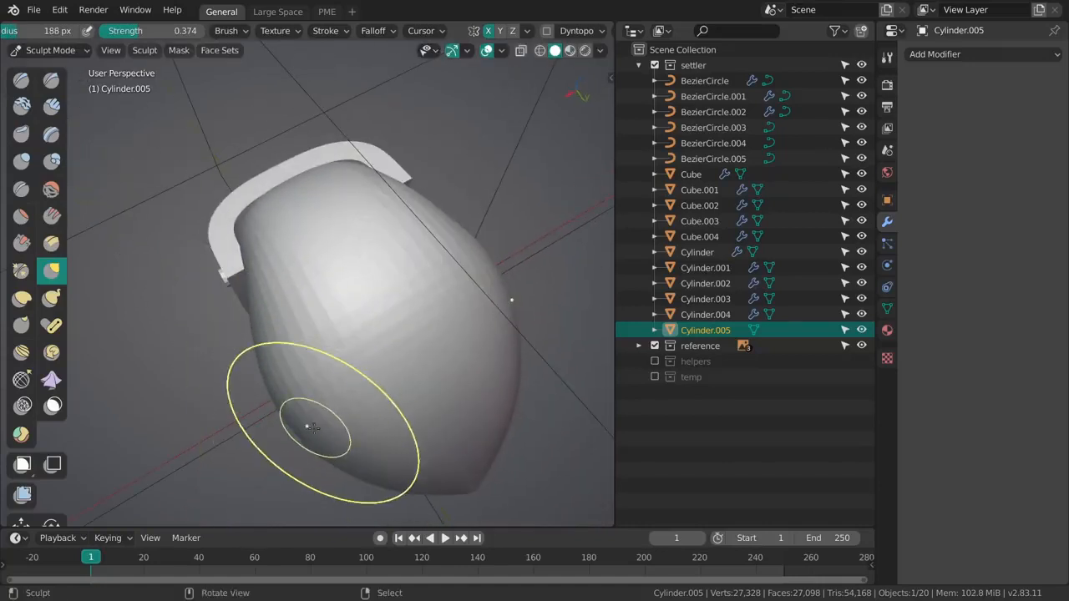
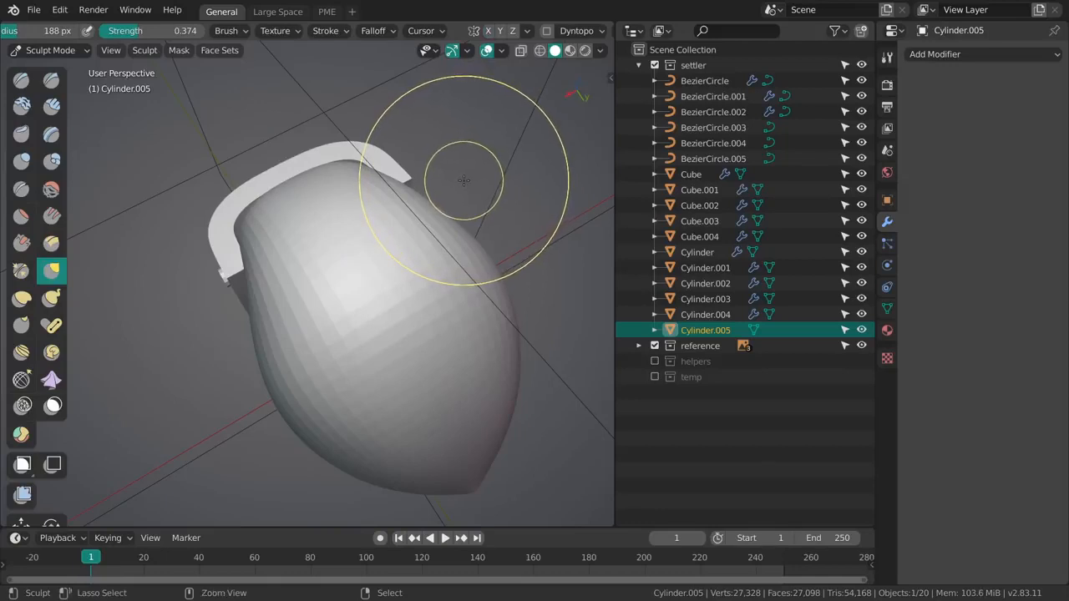
mouse_move(491, 149)
middle_down()
mouse_move(358, 334)
mouse_move(328, 334)
middle_up()
key(f)
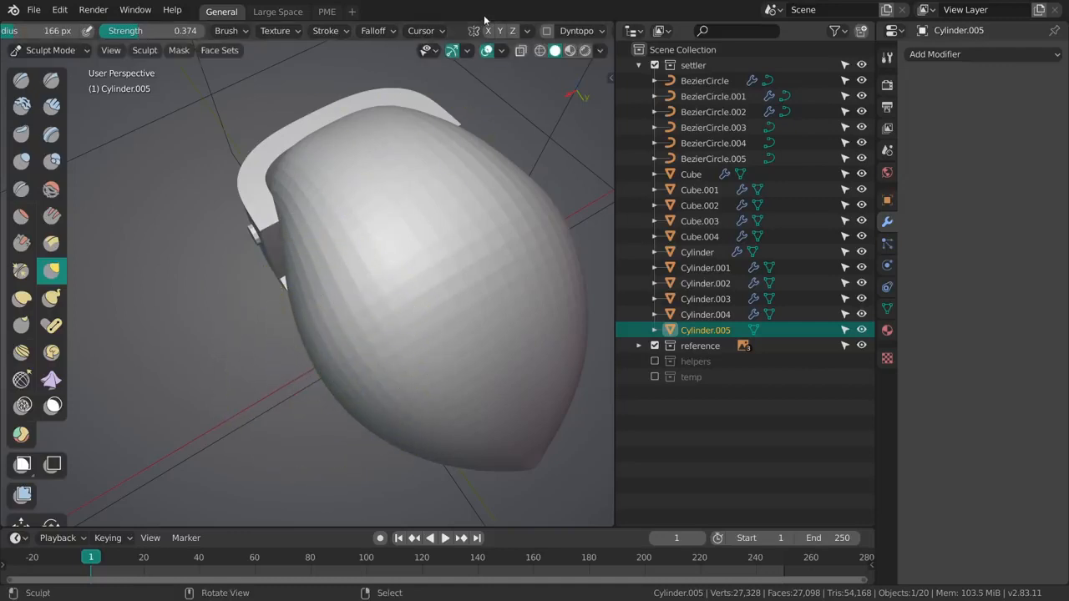
scroll(484, 30, left, 5)
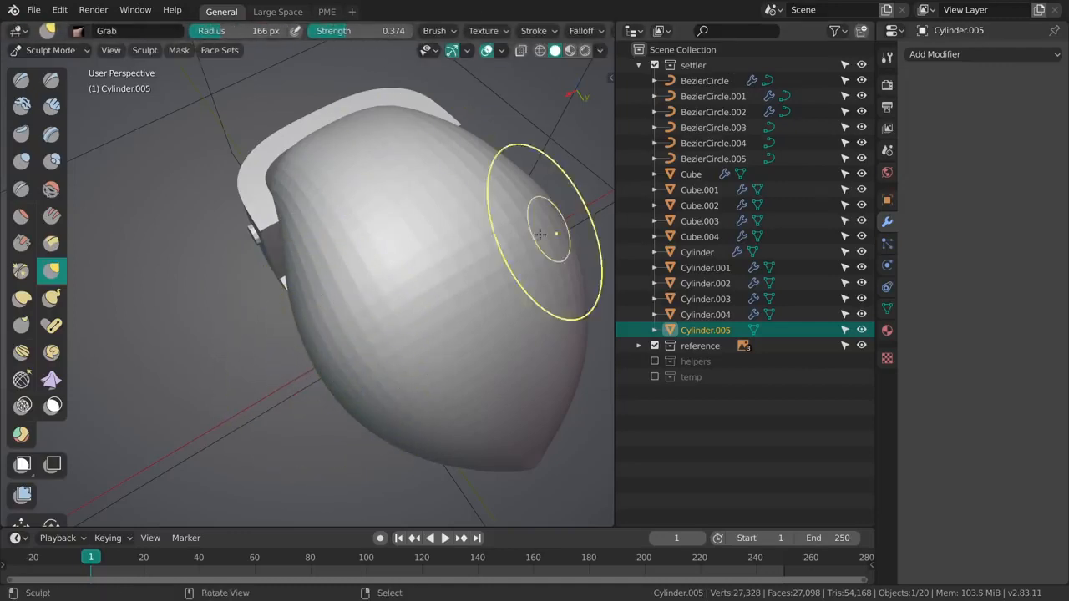
Step: Switch to the Large Space workspace and focus on the hair for sculpting
click(278, 11)
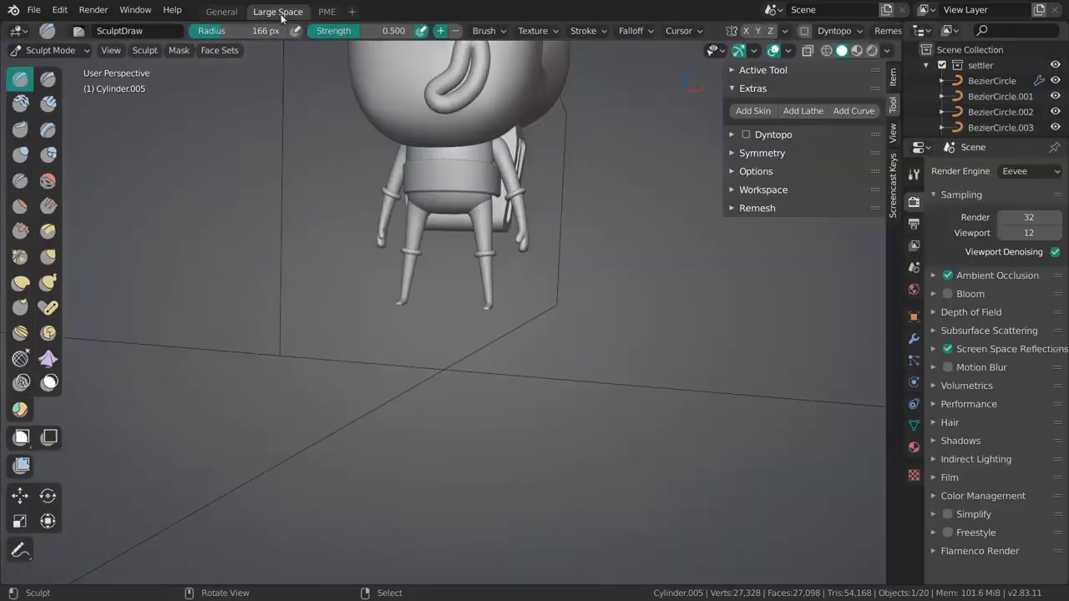
mouse_move(427, 149)
middle_down()
mouse_move(468, 209)
mouse_move(423, 214)
mouse_move(535, 306)
middle_up()
scroll(534, 305, up, 5)
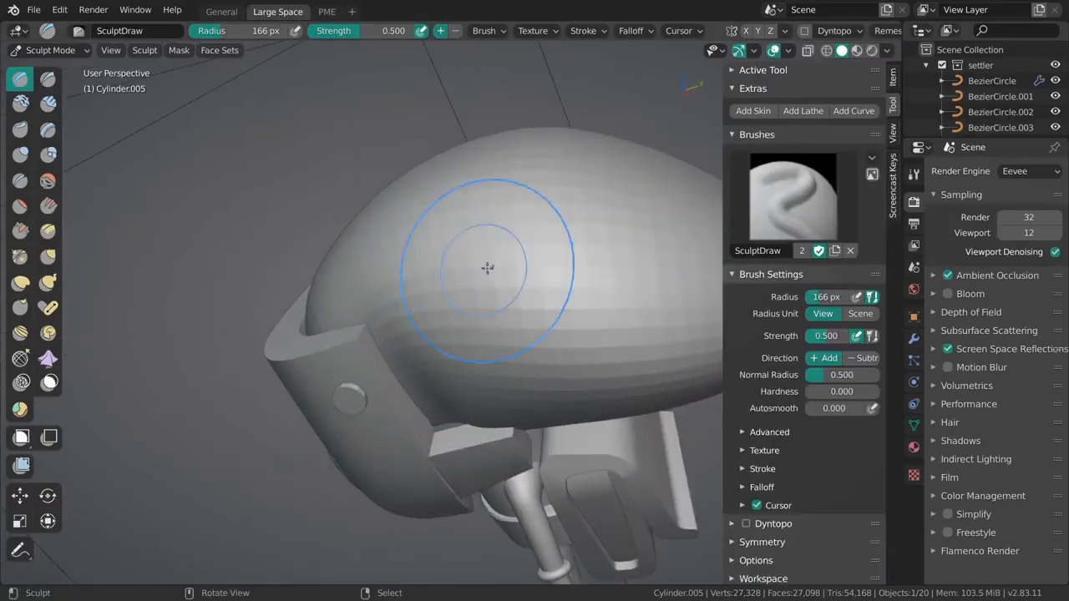
Step: Carve a long curved crease along the lower side of the rounded head shape with the Draw Sharp brush at strength 0.500
middle_drag(487, 268, 493, 272)
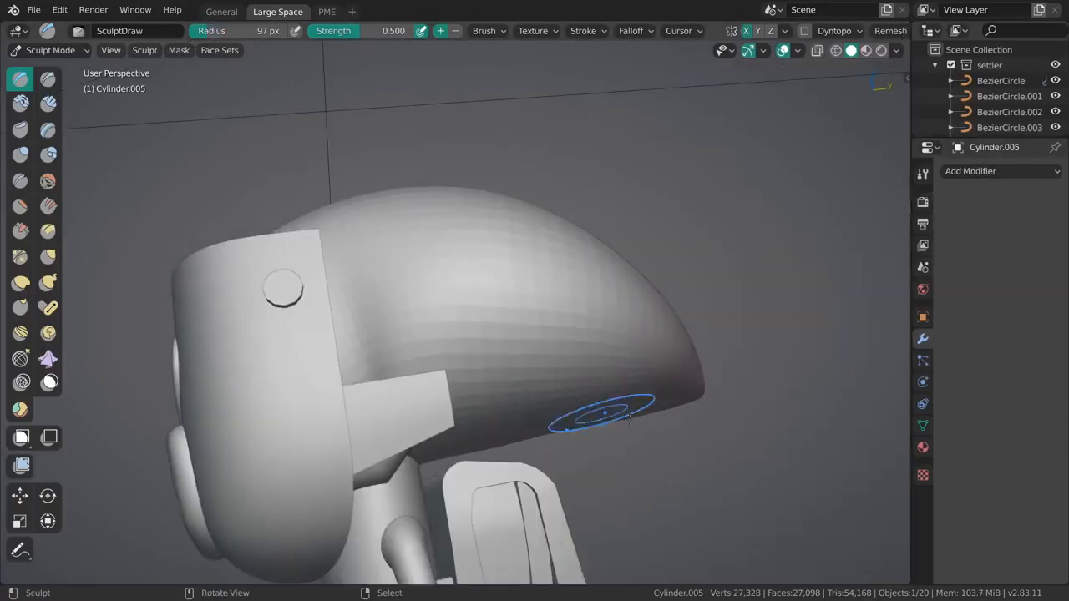
mouse_move(584, 425)
middle_down()
mouse_move(465, 304)
mouse_move(417, 417)
middle_up()
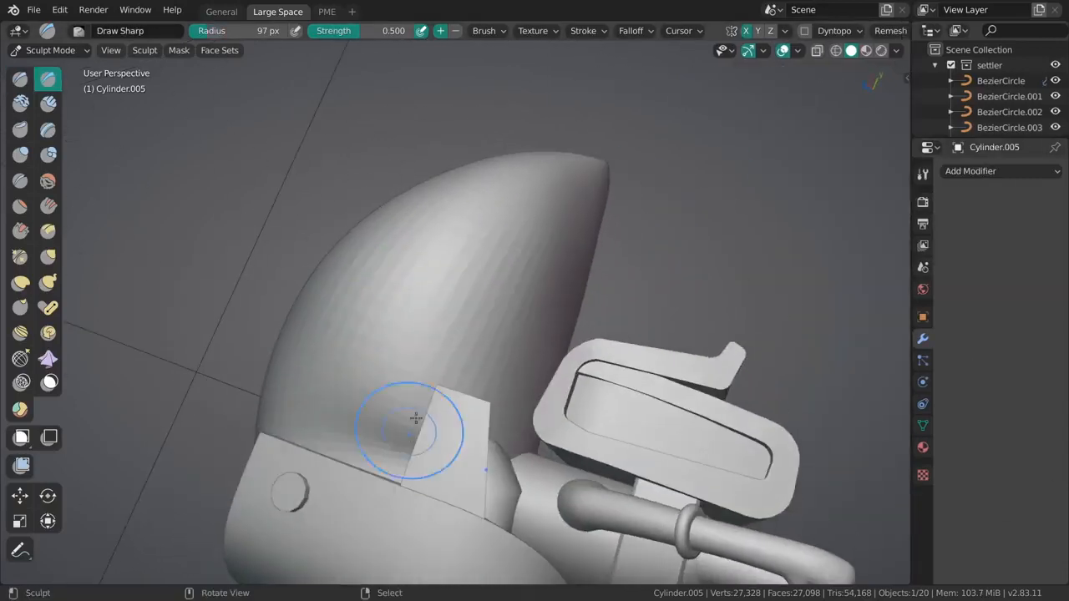
drag(402, 431, 397, 433)
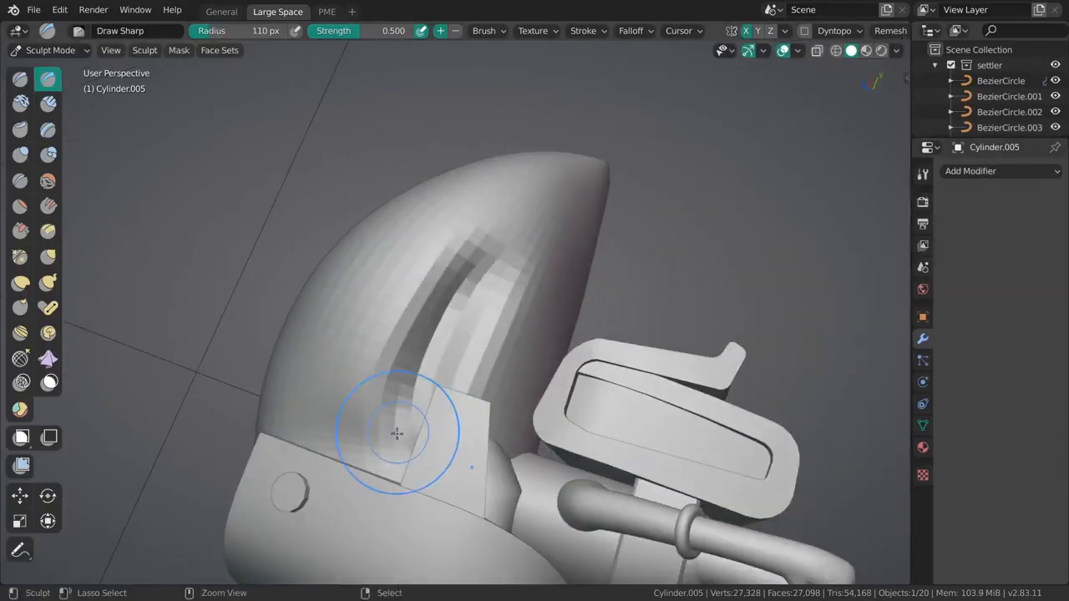
drag(465, 304, 501, 252)
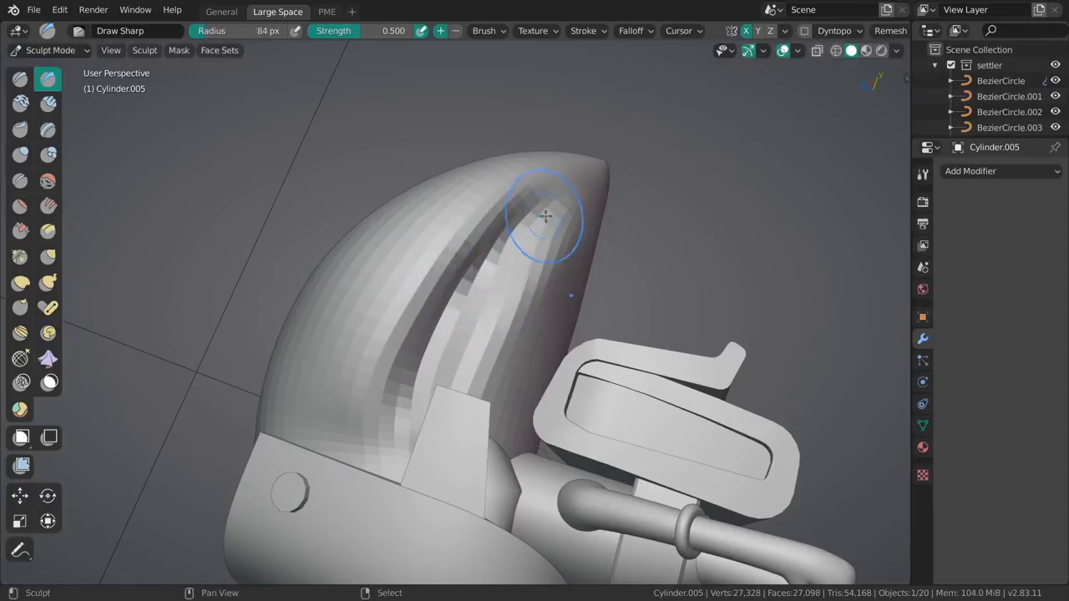
Step: Soften the area around the carved crease with the Smooth brush at strength 0.409 and refine the crease with Draw Sharp
key(s)
key(shift+f)
click(452, 365)
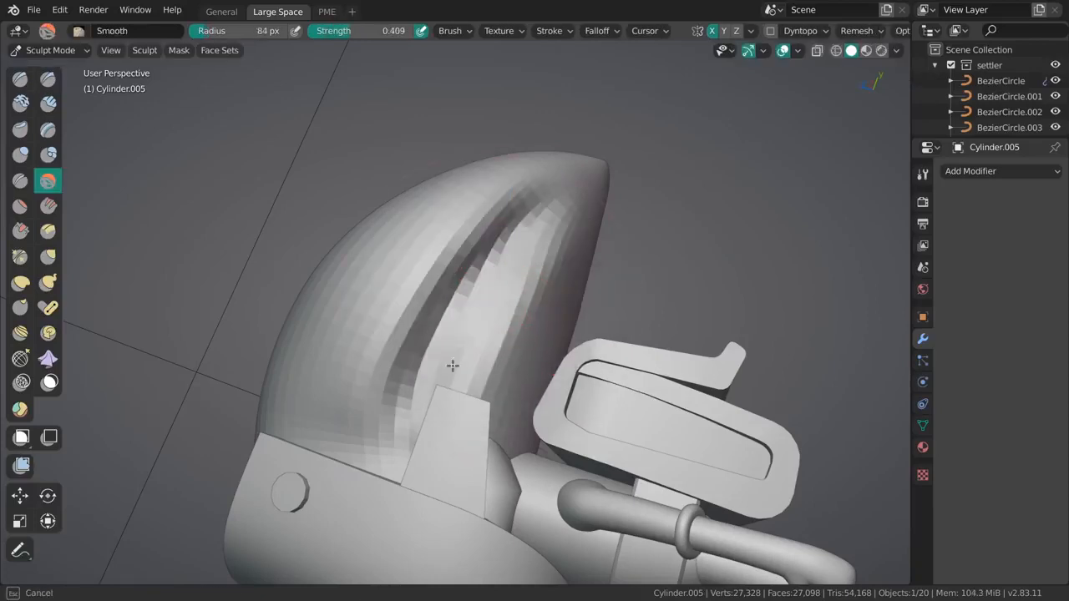
mouse_move(535, 244)
middle_down()
mouse_move(582, 197)
mouse_move(449, 346)
mouse_move(490, 362)
mouse_move(463, 349)
middle_up()
key(x)
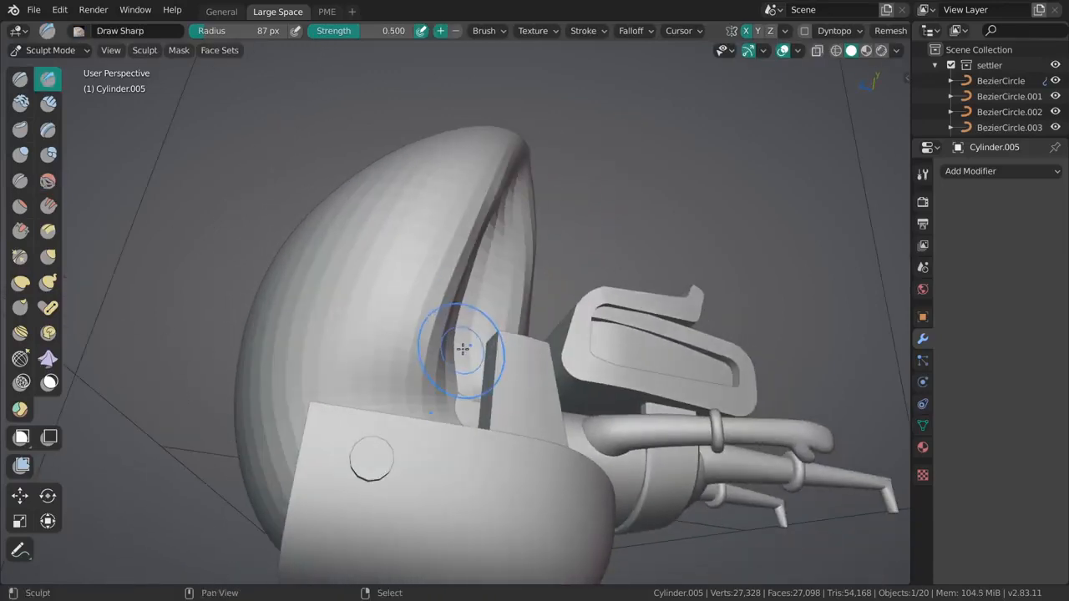
mouse_move(481, 390)
middle_down()
mouse_move(496, 329)
mouse_move(543, 362)
mouse_move(489, 407)
mouse_move(509, 334)
mouse_move(576, 256)
mouse_move(607, 412)
middle_up()
Step: Leave Sculpt Mode and open the small side block beside the faceplate in Edit Mode
key(ctrl+Tab)
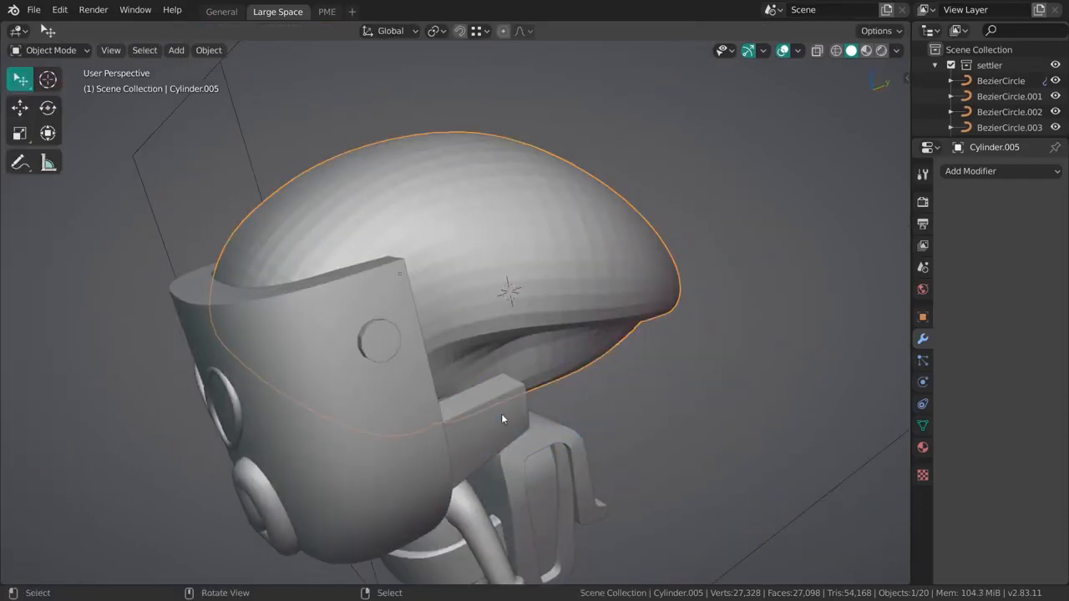
click(502, 414)
middle_drag(501, 414, 301, 458)
mouse_move(472, 426)
shift+middle_down()
mouse_move(536, 404)
mouse_move(430, 339)
shift+middle_up()
key(ctrl+Tab)
click(540, 337)
Step: Select the two free end faces of the side block and move them to lengthen the block along Y
middle_drag(539, 337, 455, 322)
shift+right_click(445, 389)
key(shift+space)
key(g)
mouse_move(409, 350)
mouse_down()
mouse_move(401, 346)
mouse_move(416, 349)
mouse_up()
middle_drag(446, 354, 425, 337)
drag(408, 326, 414, 325)
middle_drag(444, 339, 548, 373)
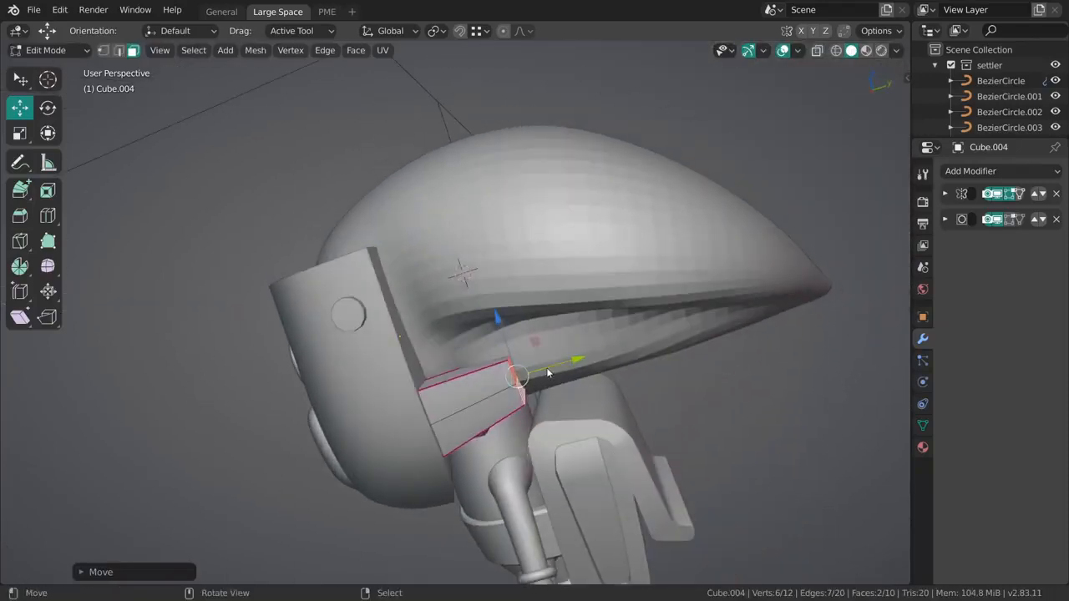
drag(554, 366, 564, 361)
Step: Shear the block's end faces in the top wireframe view so their inner side slants back toward the faceplate
middle_drag(565, 364, 571, 499)
alt+middle_drag(531, 263, 575, 337)
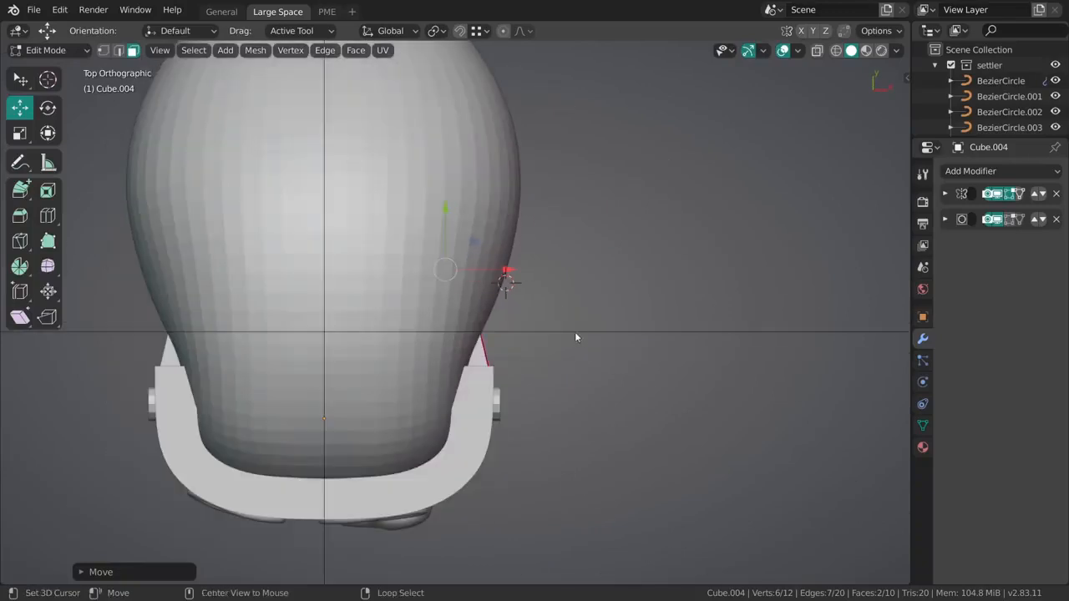
key(shift+z)
ctrl+middle_drag(454, 322, 492, 315)
mouse_move(493, 316)
shift+middle_down()
mouse_move(511, 353)
mouse_move(543, 346)
shift+middle_up()
key(shift+space)
key(r)
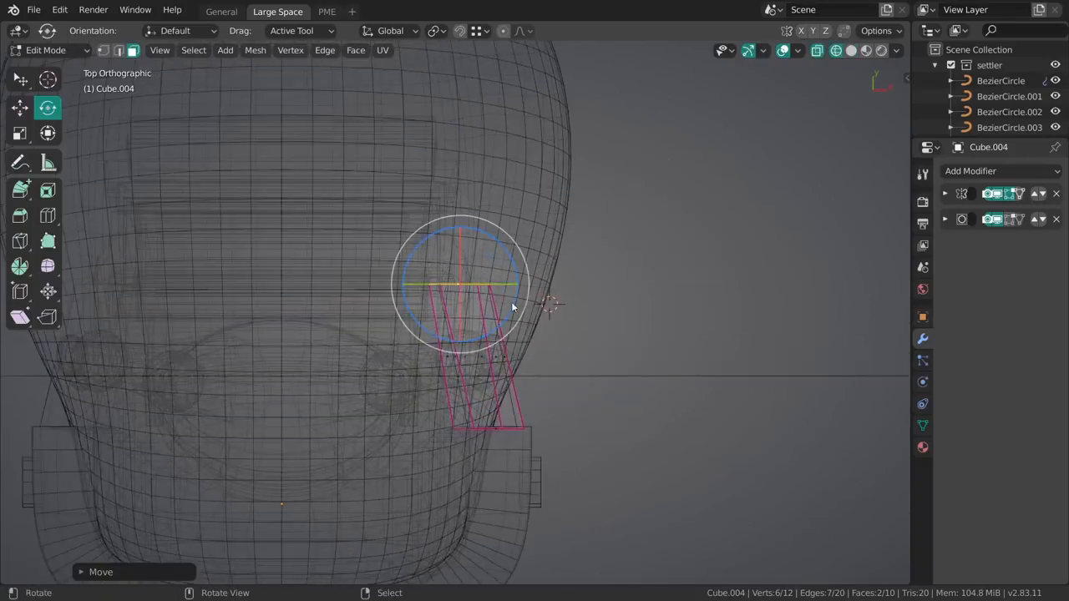
shift+middle_drag(512, 306, 522, 342)
key(ctrl+alt+shift+s)
drag(529, 322, 537, 267)
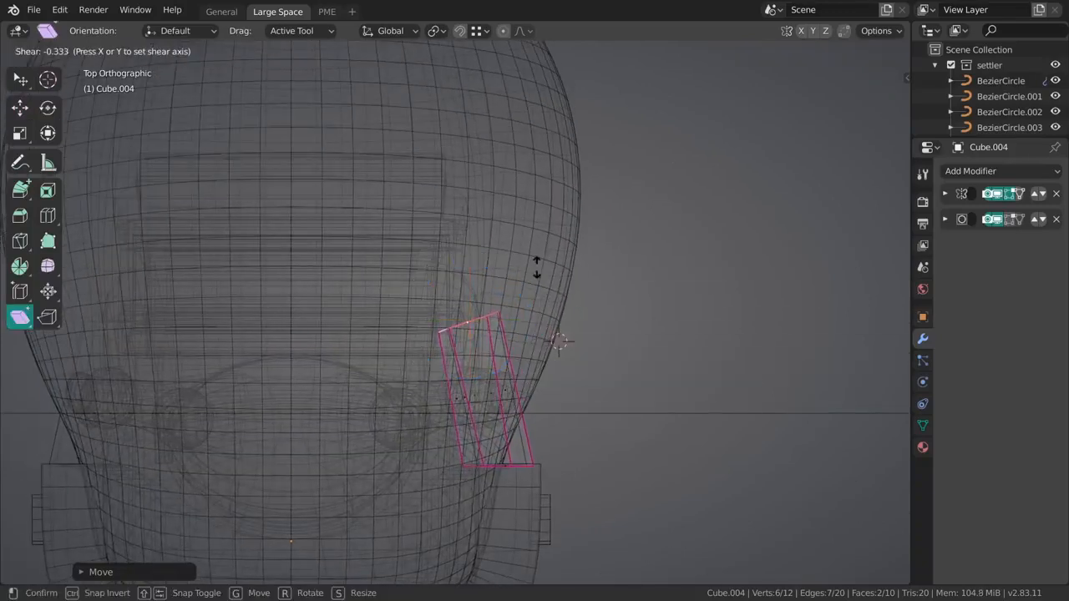
drag(518, 219, 516, 199)
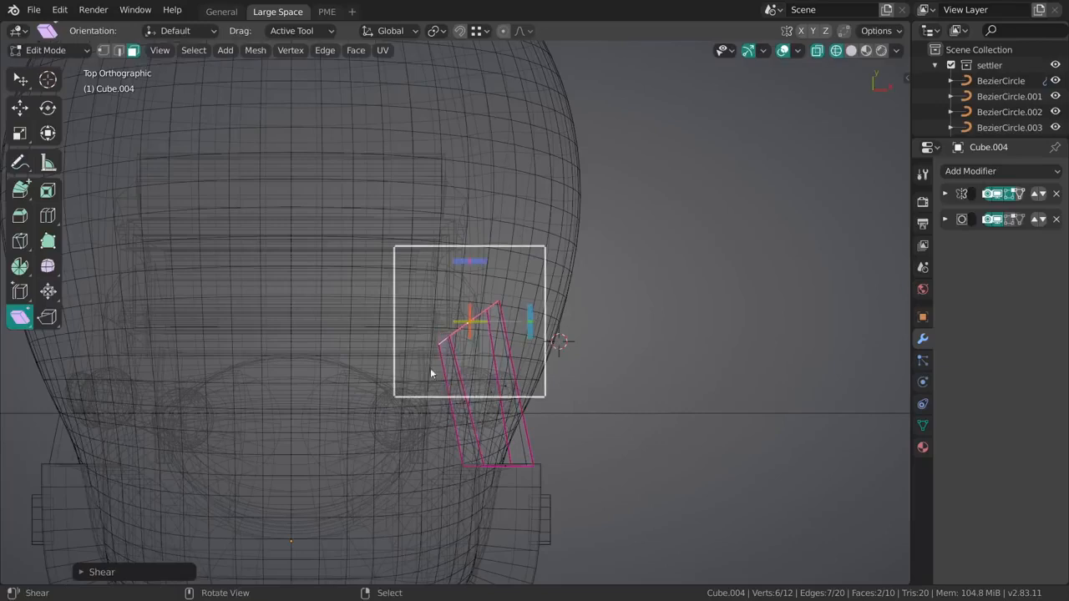
Step: Narrow the sheared end faces along X and extrude them inward along global X beneath the head shape
key(shift+space)
key(s)
drag(527, 320, 508, 319)
key(shift+space)
key(e)
drag(510, 360, 532, 305)
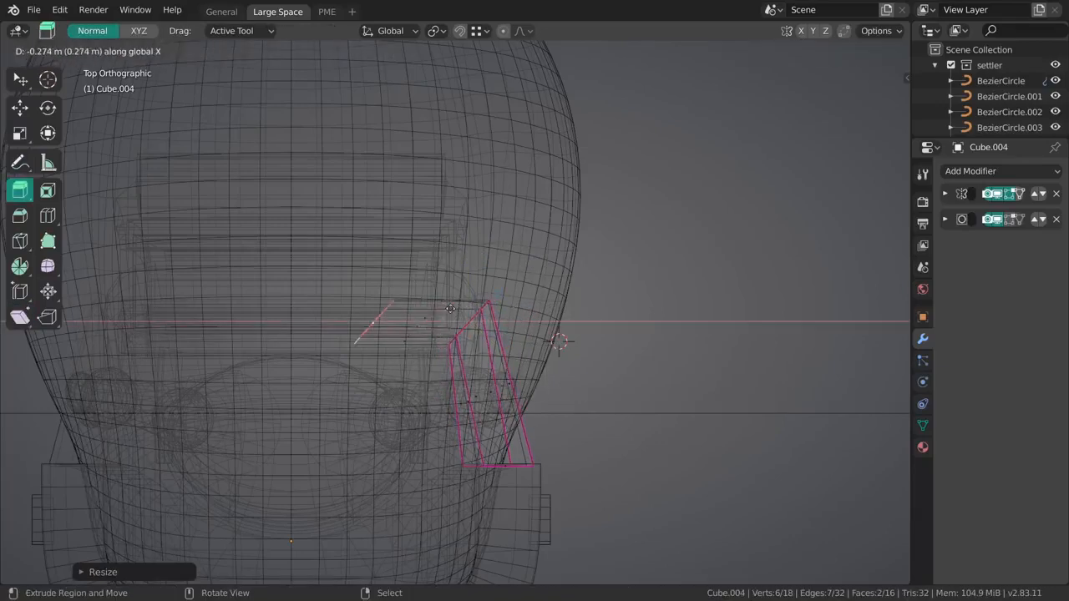
drag(459, 311, 369, 330)
Step: Scale the extruded end faces down along Y and reposition them in the top view to taper the new section
key(shift+space)
key(s)
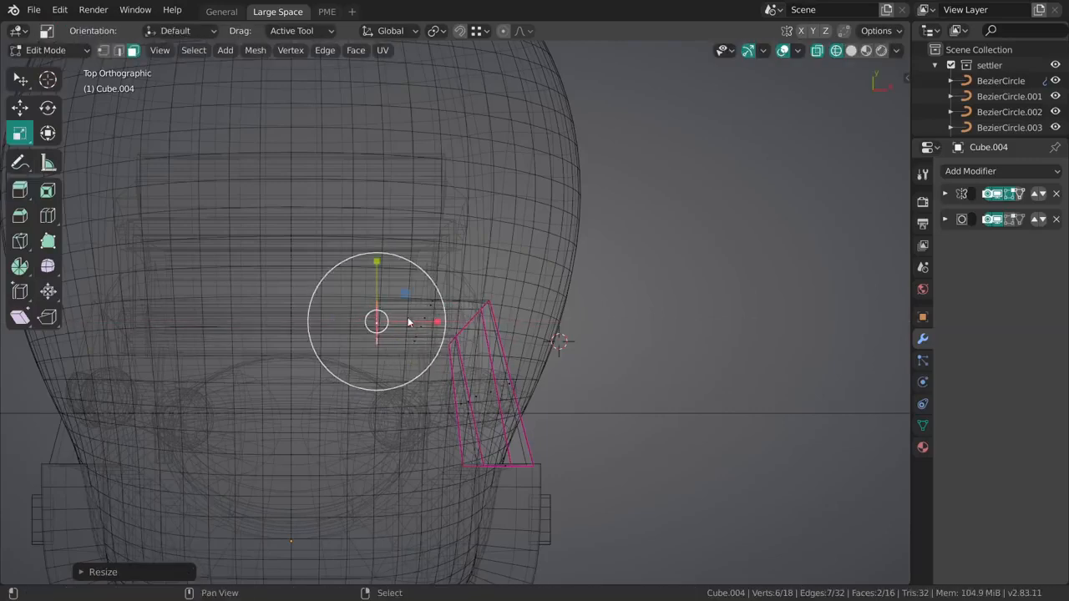
scroll(408, 322, up, 2)
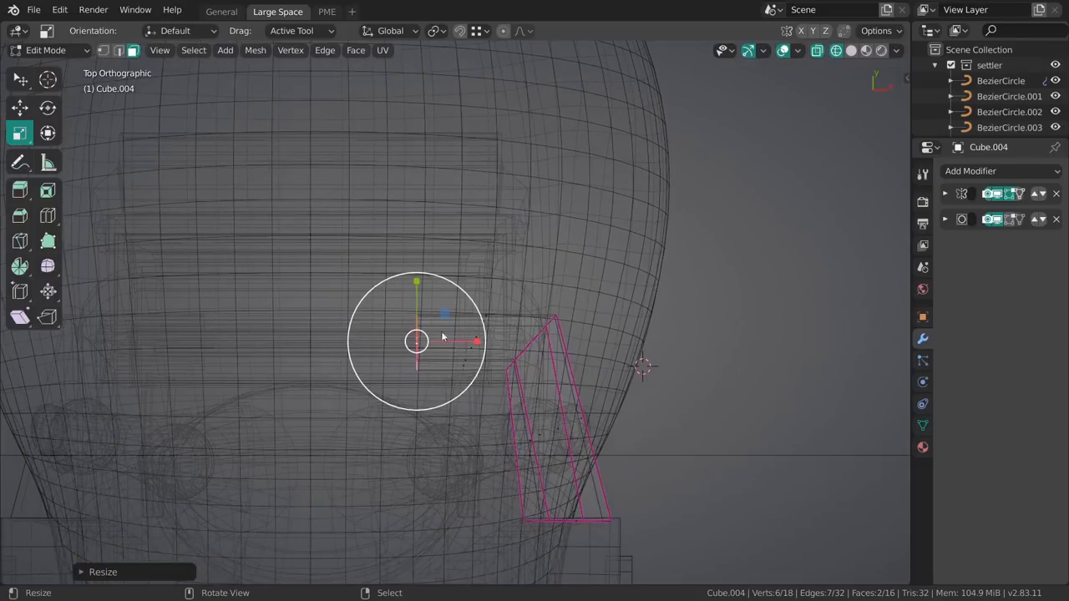
drag(417, 281, 416, 311)
key(shift+space)
key(g)
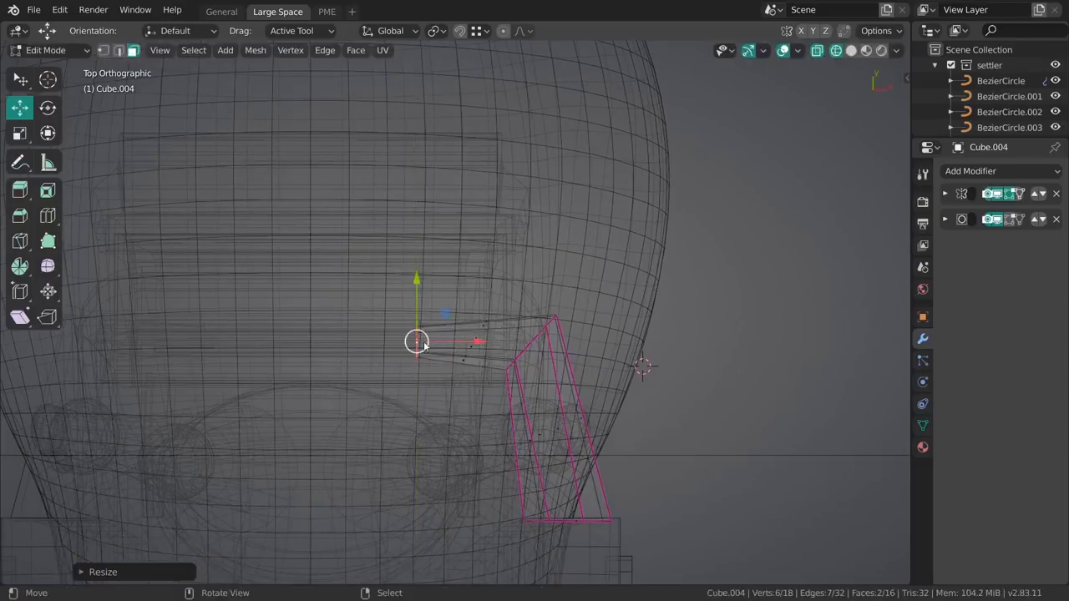
drag(460, 343, 479, 344)
drag(438, 316, 438, 296)
Step: Adjust the height of the extruded inner end faces along Z to fit against the head shape
key(alt+a)
middle_drag(563, 403, 499, 367)
shift+right_click(520, 378)
drag(498, 298, 495, 275)
middle_drag(496, 277, 556, 300)
drag(524, 284, 525, 296)
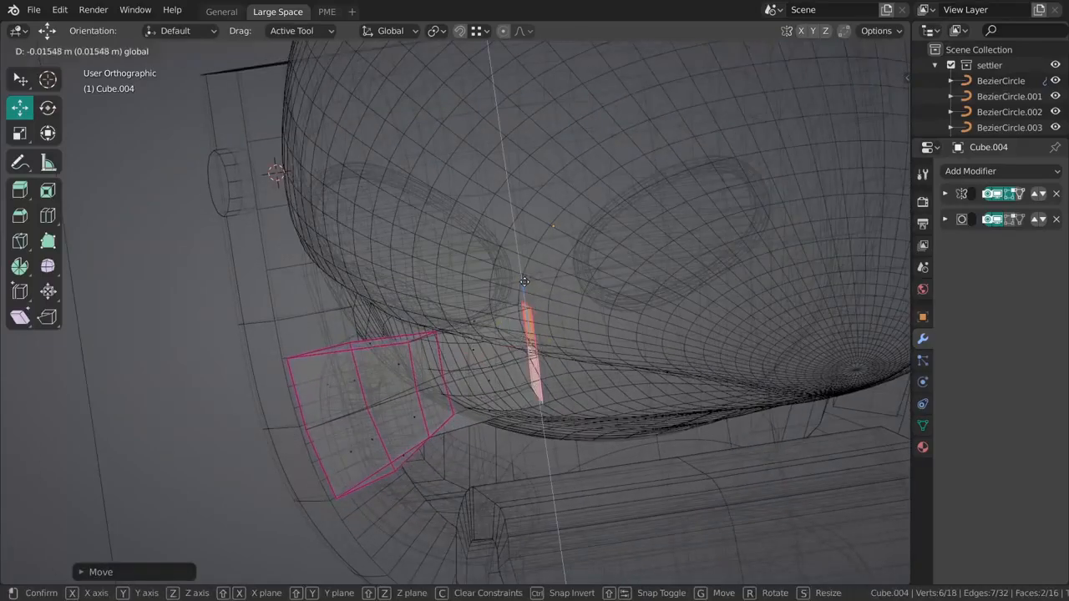
middle_drag(525, 296, 540, 345)
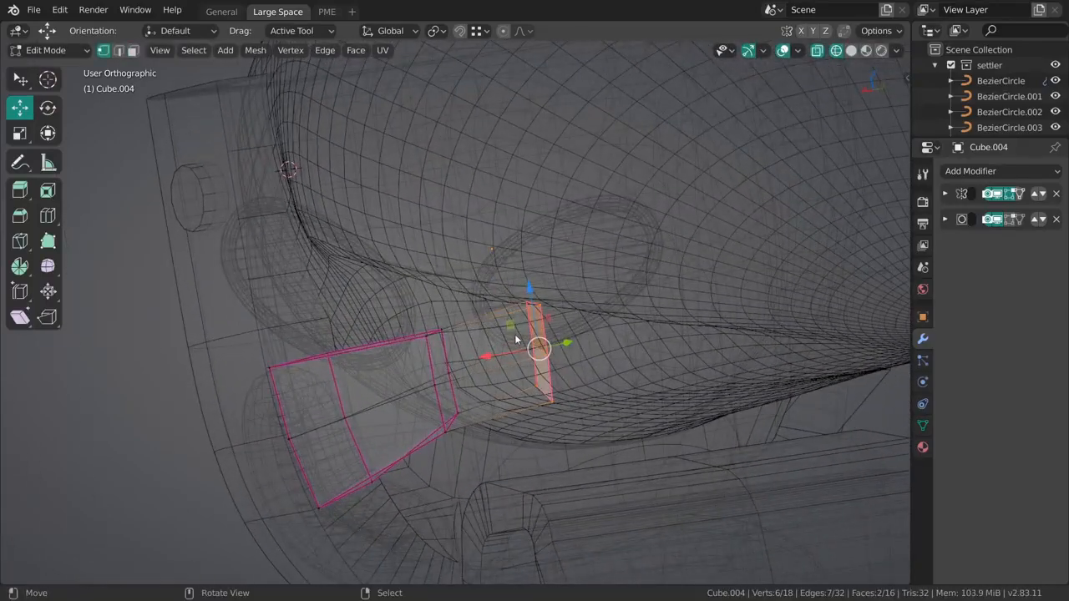
Step: Select the long corner edges of the extruded section in wireframe and set their crease to 1
key(shift+z)
mouse_move(612, 350)
middle_down()
mouse_move(583, 273)
mouse_move(567, 382)
mouse_move(509, 350)
middle_up()
key(alt+a)
key(z)
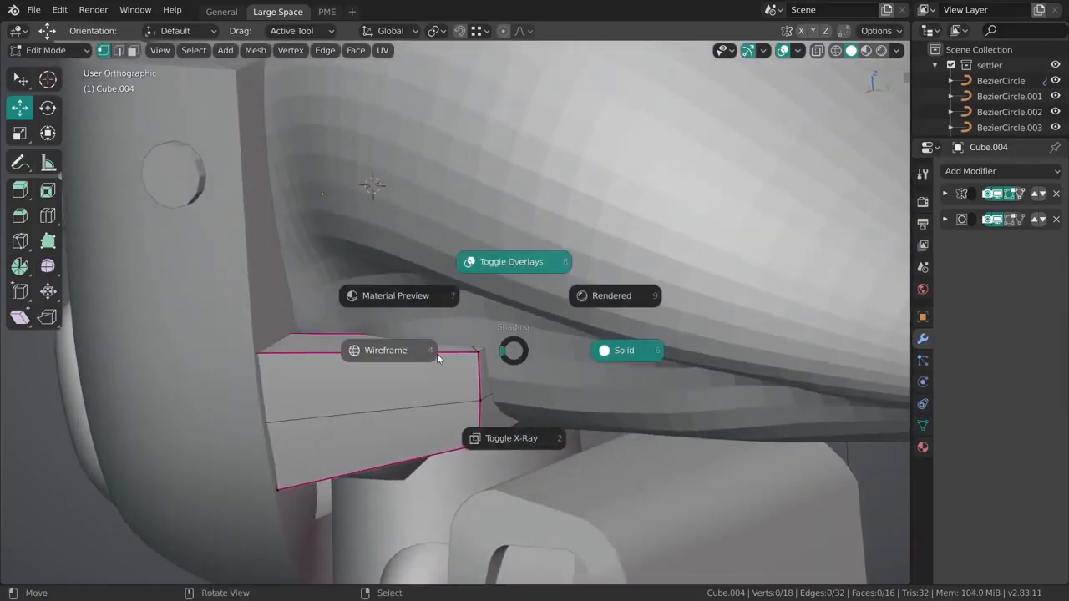
click(436, 353)
key(2)
alt+click(513, 352)
alt+shift+click(514, 350)
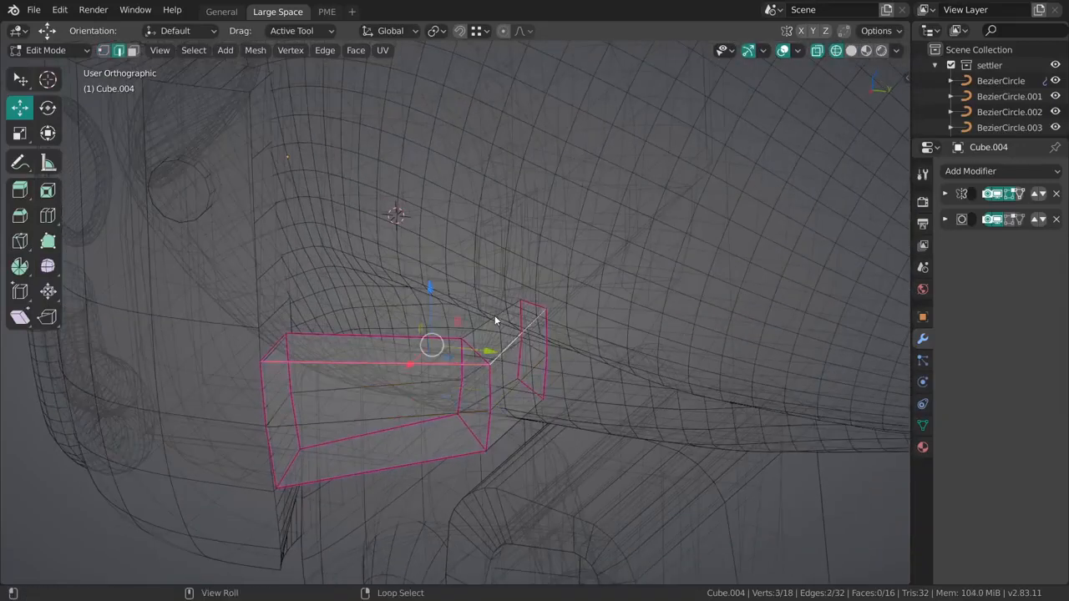
middle_drag(495, 315, 470, 383)
alt+shift+click(496, 394)
key(shift+e)
text(1)
key(Return)
Step: Select the edge loop at the bend between the block and its extruded section and bevel it
alt+click(499, 389)
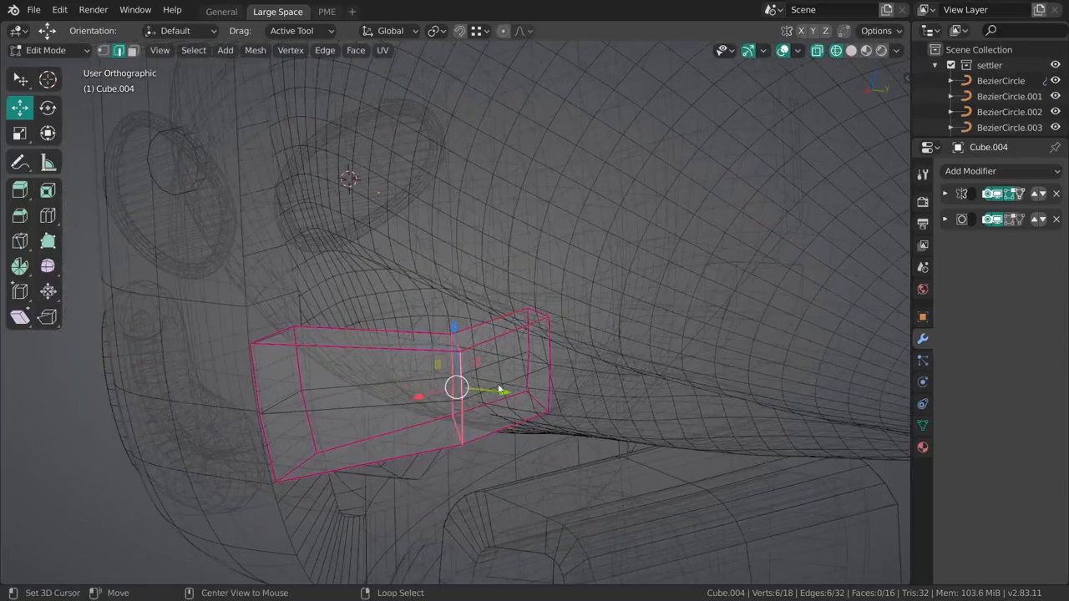
key(shift+e)
click(501, 358)
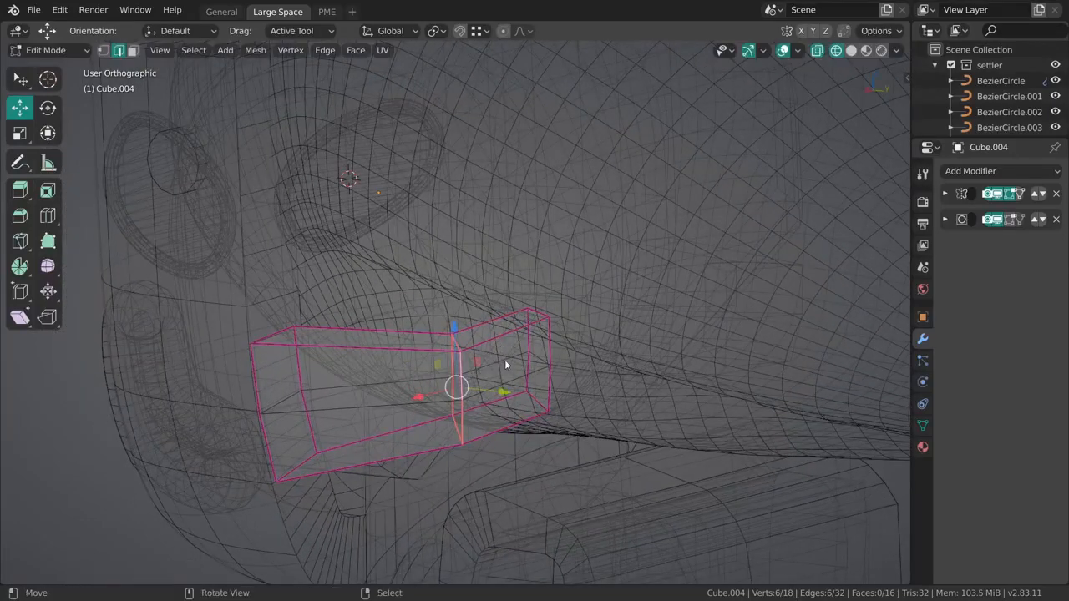
middle_drag(504, 361, 551, 372)
key(ctrl+Tab)
click(453, 384)
key(Tab)
middle_drag(460, 379, 498, 381)
key(ctrl+b)
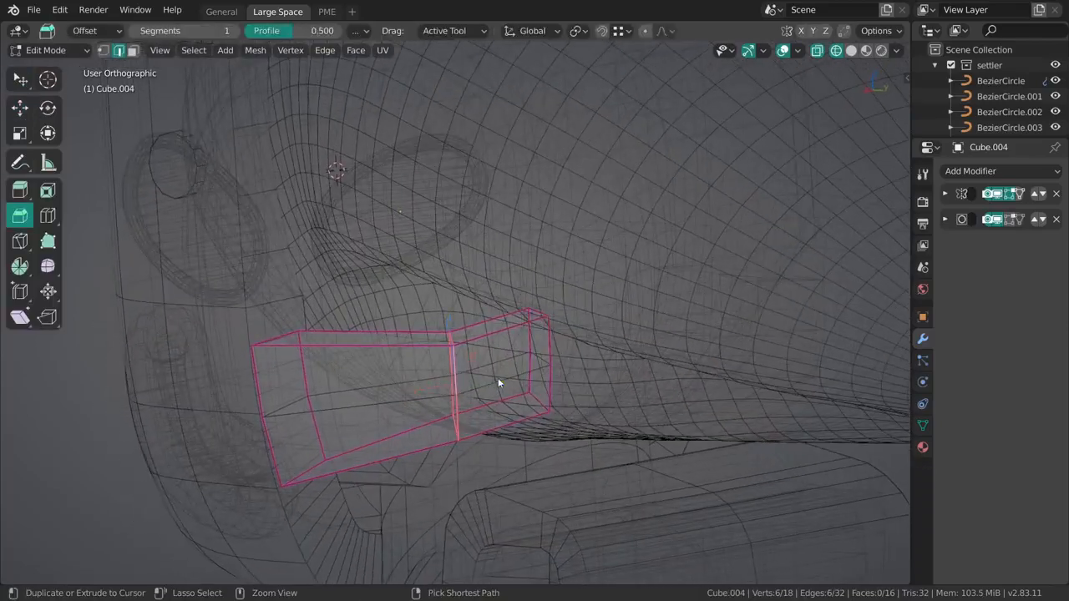
click(563, 397)
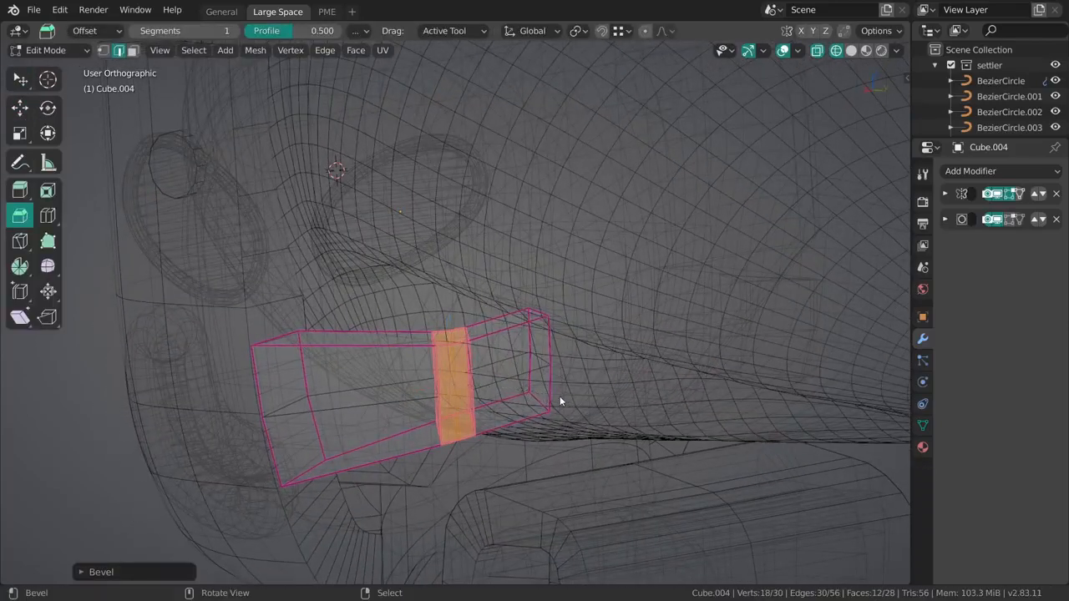
Step: Select the two outer edge loops of the beveled bend and remove their crease
middle_drag(560, 397, 511, 373)
click(491, 366)
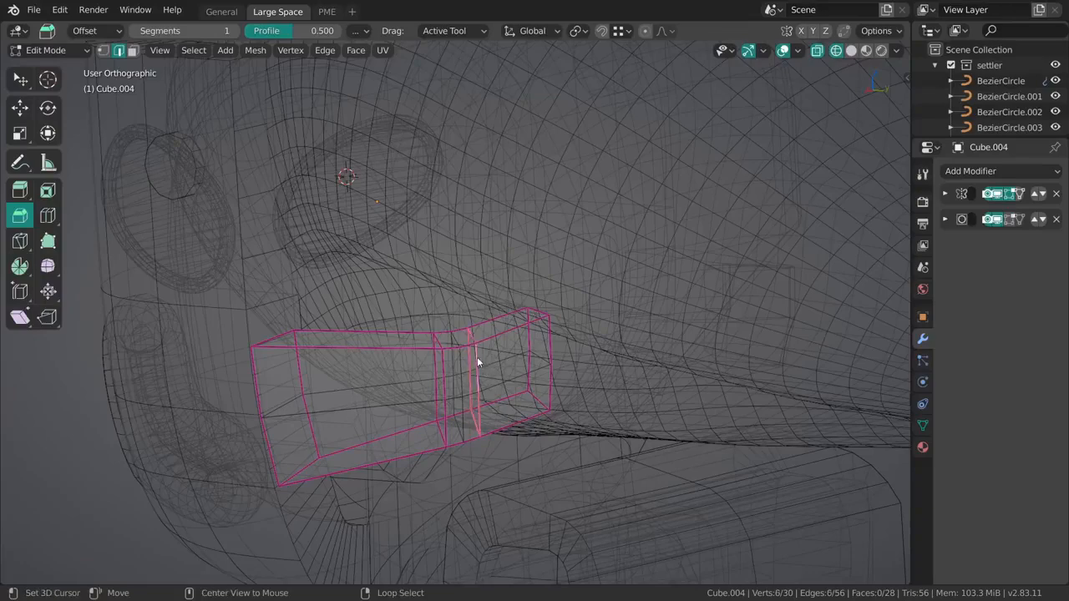
alt+click(441, 364)
key(shift+e)
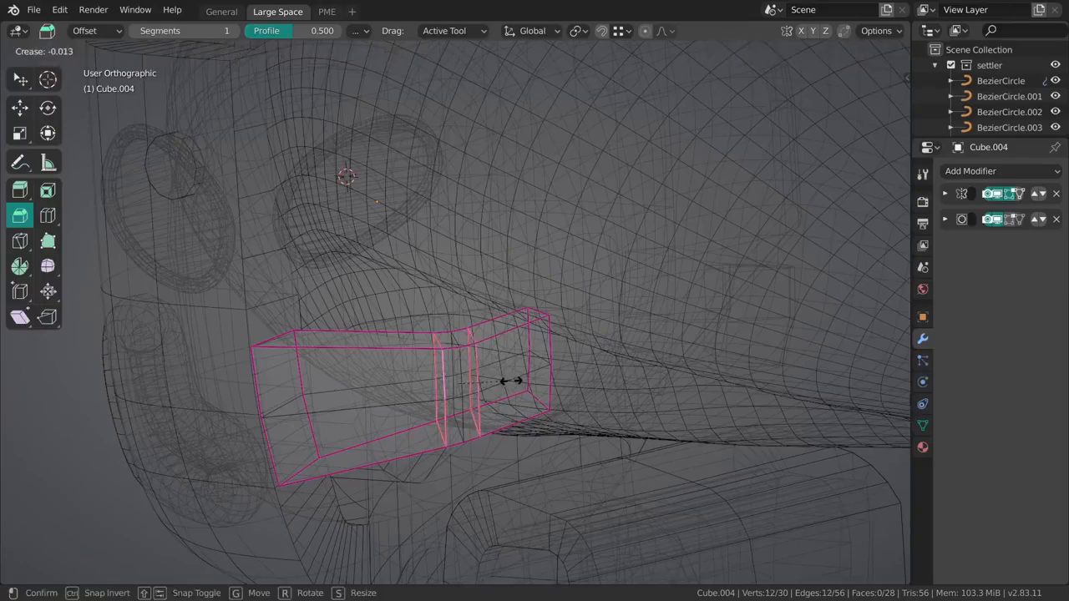
key(Return)
Step: Switch to solid shading and edge-slide the bend's first loop slightly toward the faceplate
key(z)
mouse_move(514, 382)
middle_down()
mouse_move(453, 336)
mouse_move(607, 324)
mouse_move(471, 342)
middle_up()
click(467, 344)
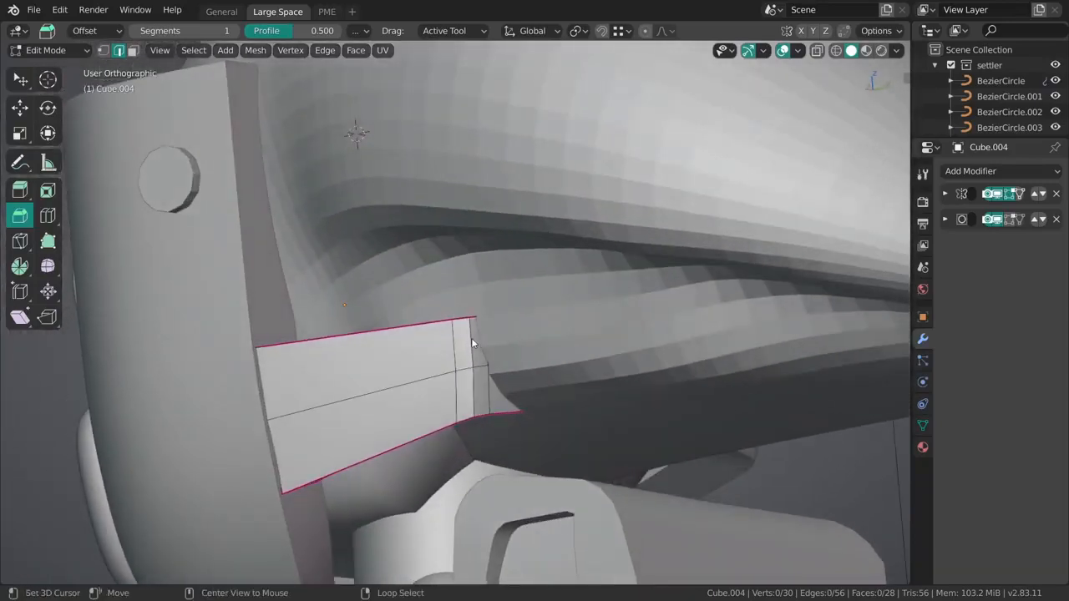
key(shift+space)
key(g)
key(g)
key(g)
click(446, 369)
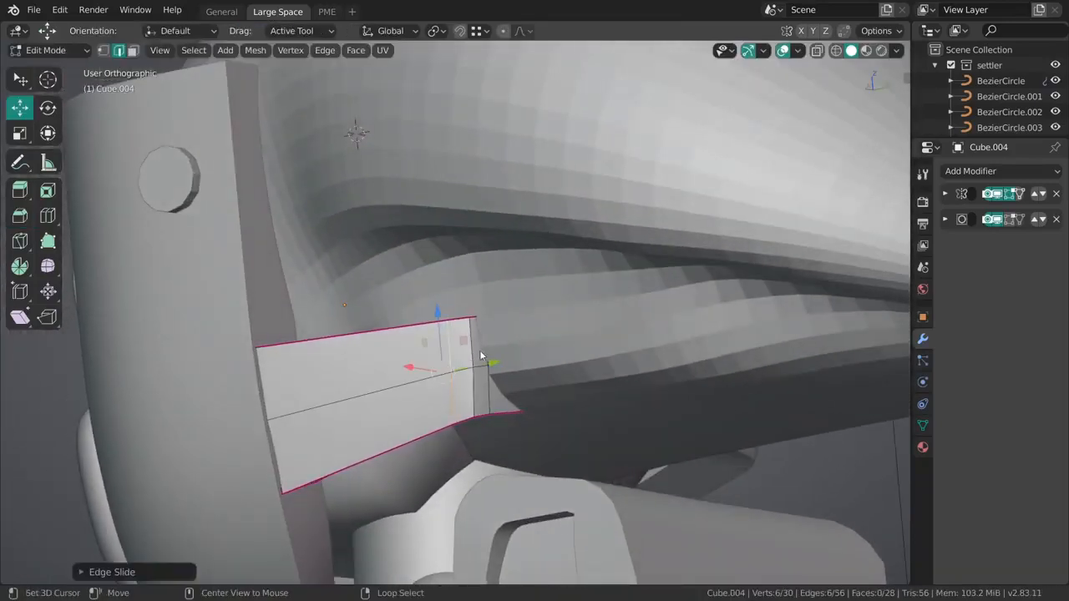
Step: Edge-slide the remaining loops of the beveled bend to refine its rounding, and clear the selection
alt+right_click(489, 359)
key(g)
key(g)
click(477, 354)
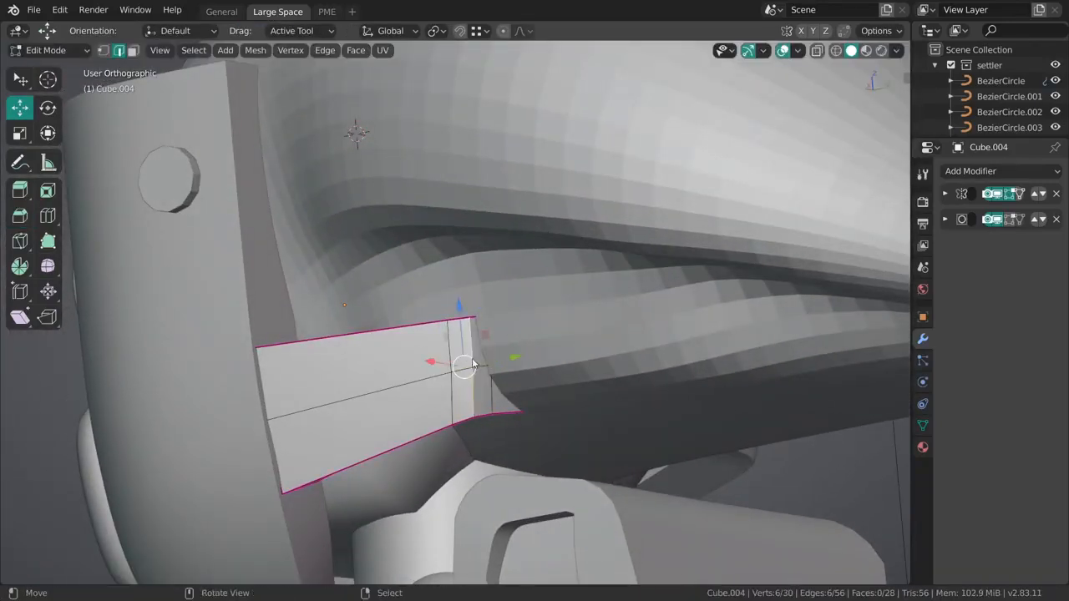
key(g)
key(g)
click(471, 362)
key(g)
key(g)
click(466, 358)
key(alt+a)
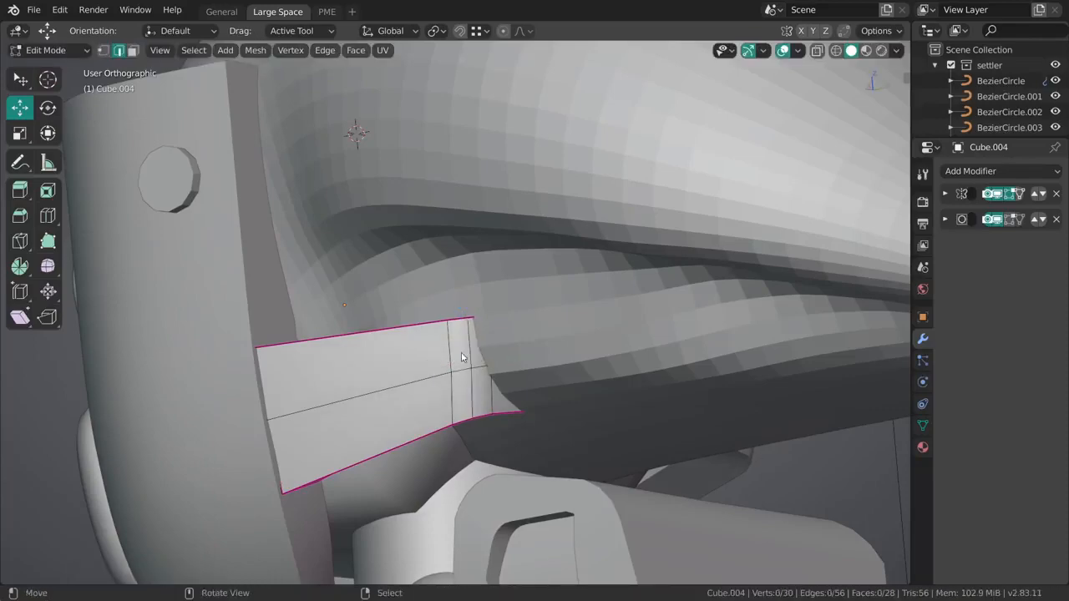
Step: Examine the bent side block against the head shape from below in Object Mode, and return to Edit Mode
key(Tab)
scroll(434, 407, down, 6)
middle_drag(516, 301, 465, 219)
scroll(471, 342, up, 1)
middle_drag(466, 358, 356, 413)
click(472, 293)
key(ctrl+Tab)
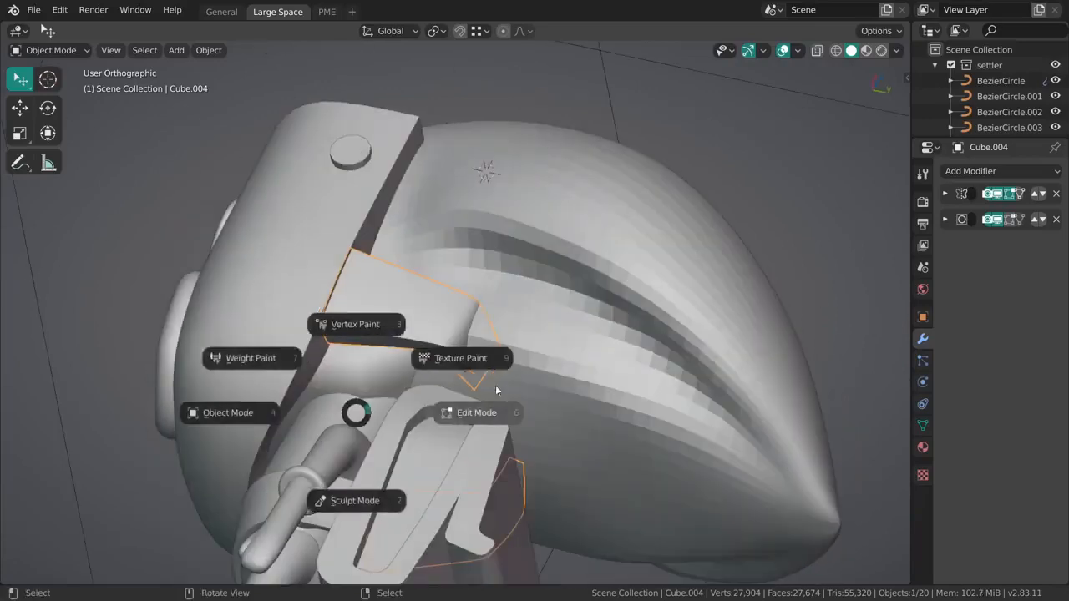
click(495, 389)
Step: Select the side block's bottom row of faces, compare it with the sketch in wireframe, and flatten it with LoopTools
middle_drag(495, 389, 402, 350)
ctrl+click(470, 353)
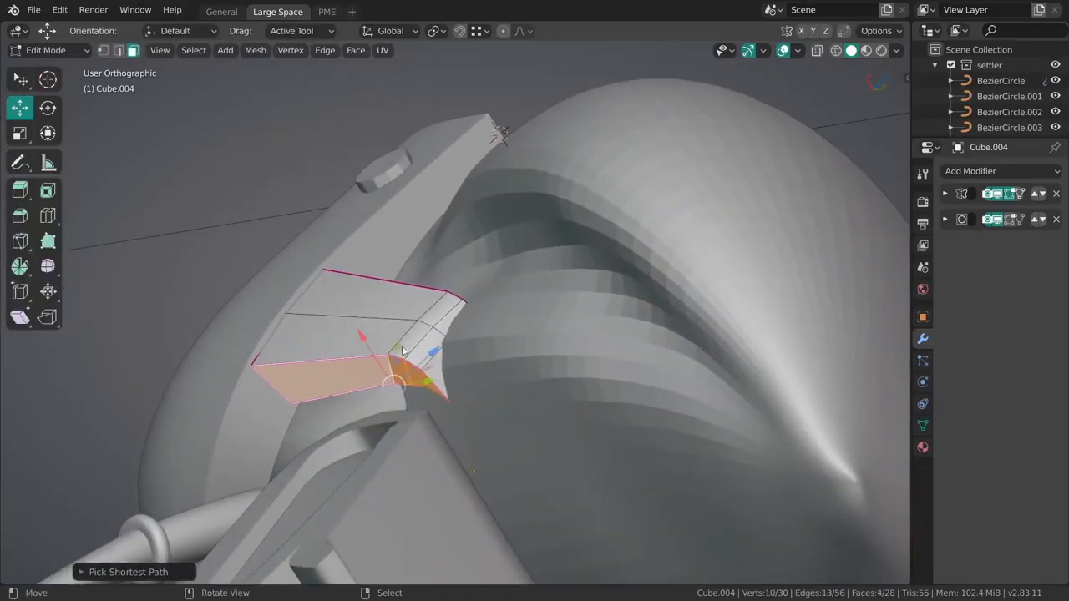
key(KP_3)
key(shift+z)
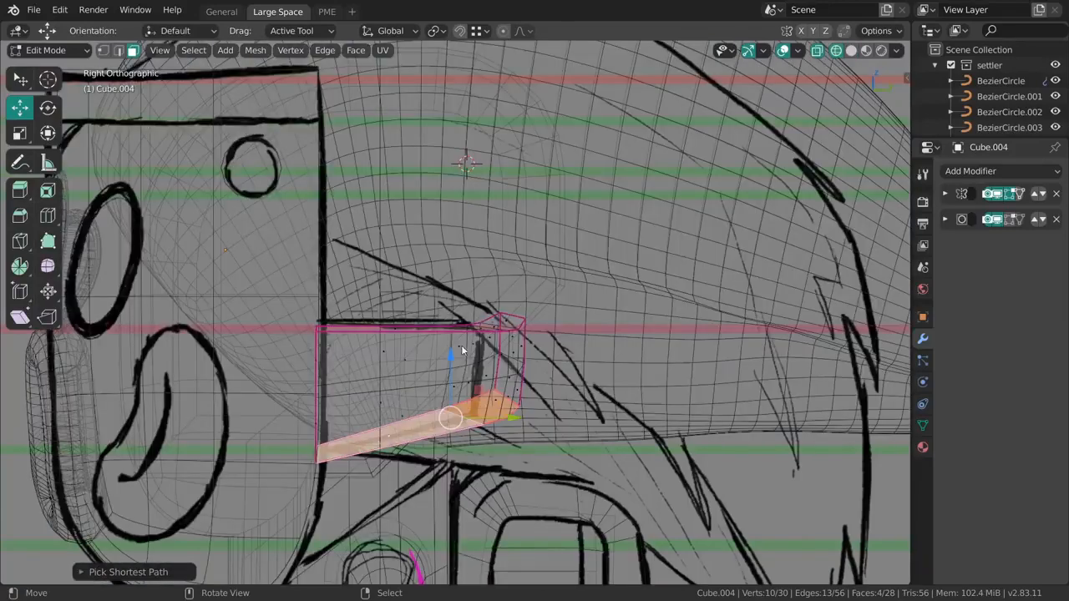
mouse_move(504, 370)
middle_down()
mouse_move(479, 346)
mouse_move(494, 284)
mouse_move(470, 356)
mouse_move(481, 350)
mouse_move(488, 369)
middle_up()
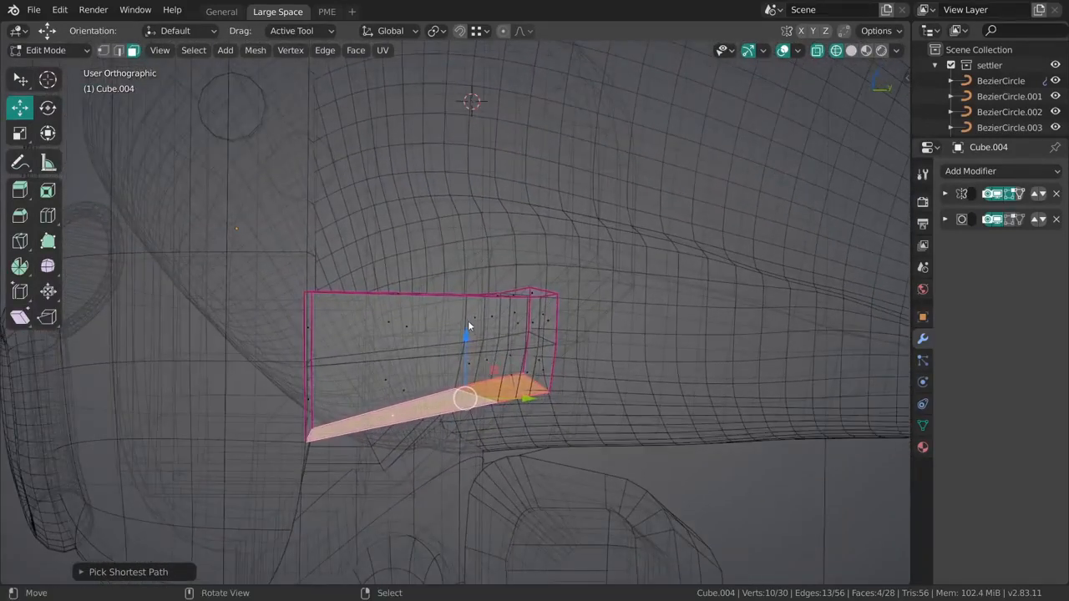
key(w)
right_click(501, 311)
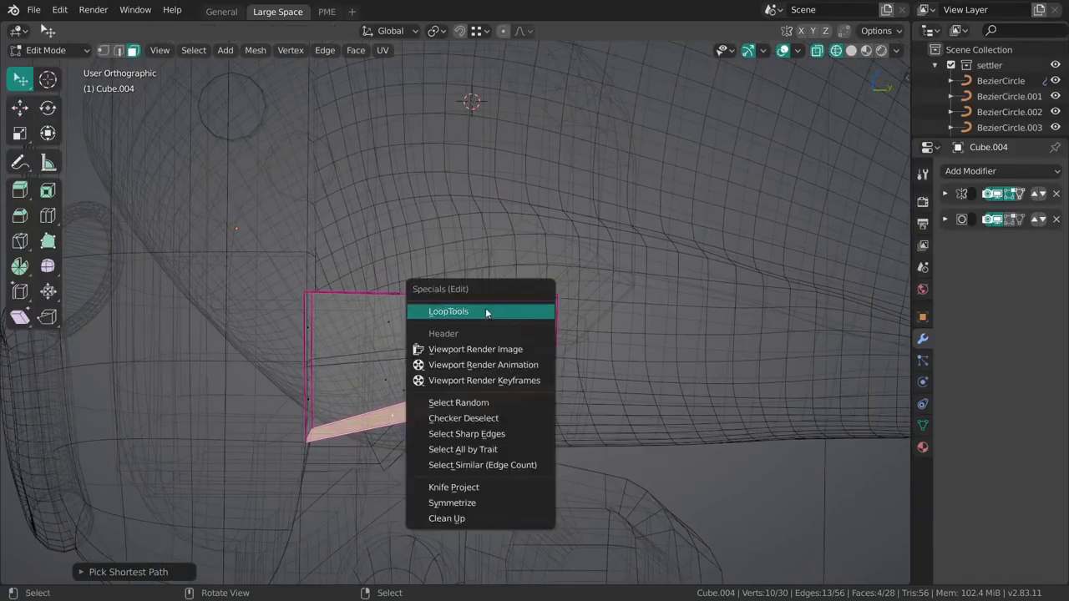
click(485, 313)
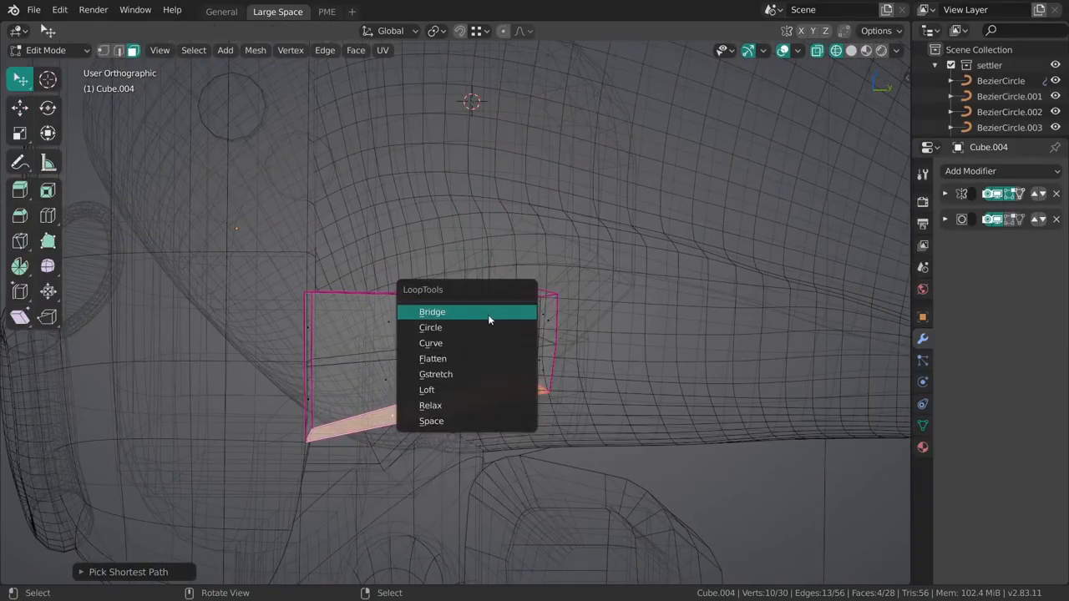
click(501, 360)
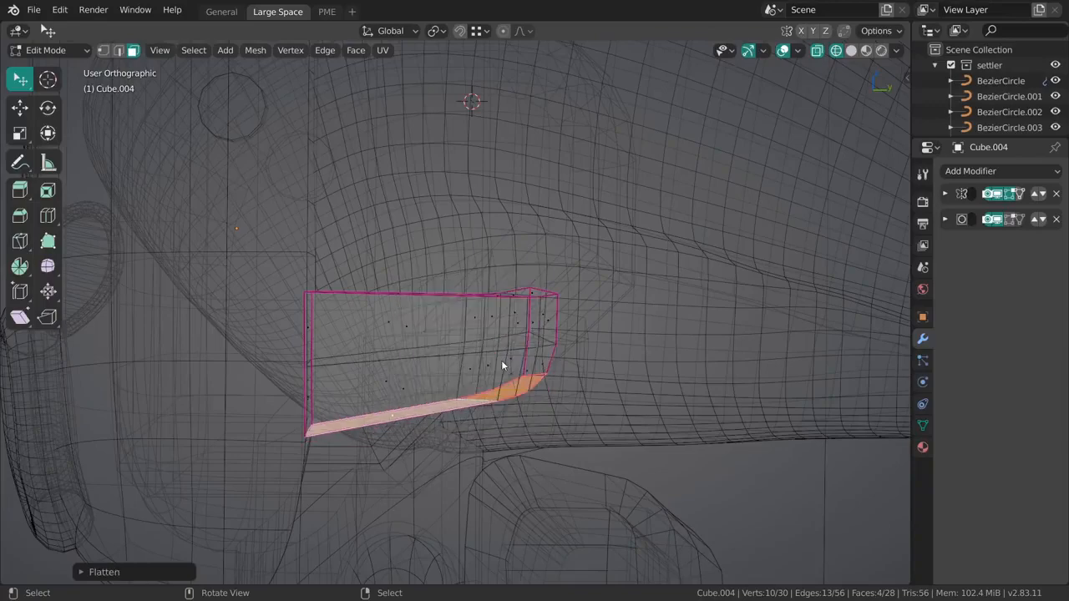
Step: Select the side block's top row of faces, flatten it with LoopTools, and clear the selection
click(532, 295)
middle_drag(495, 351, 434, 401)
ctrl+click(390, 296)
middle_drag(409, 317, 486, 286)
key(w)
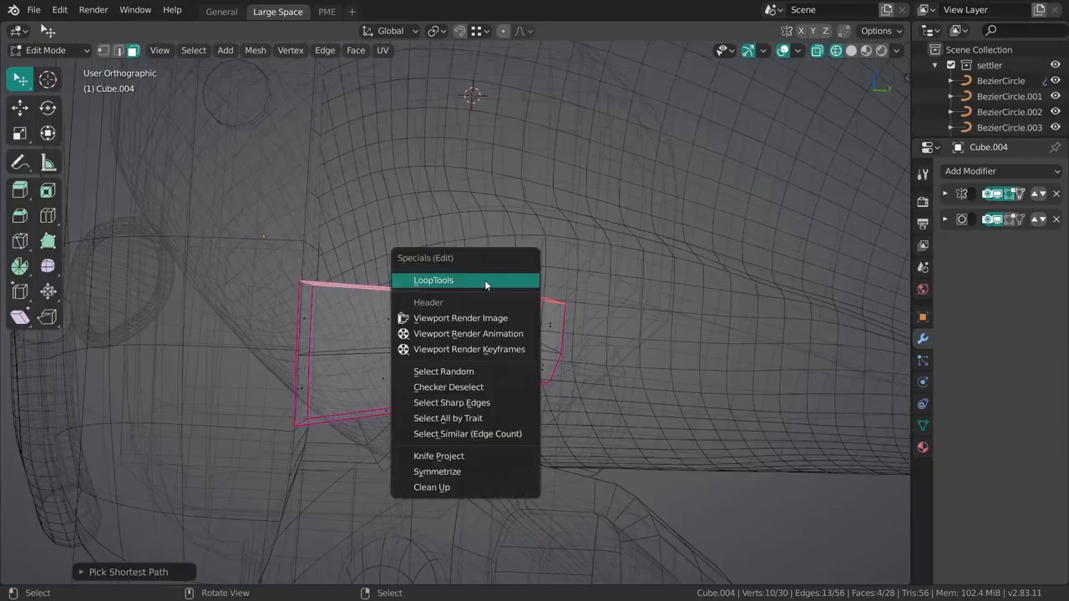
click(484, 280)
click(486, 276)
key(alt+a)
Step: Examine the flattened side block against the faceplate and head shape in Object Mode with solid shading
mouse_move(511, 324)
middle_down()
mouse_move(461, 320)
mouse_move(617, 336)
mouse_move(508, 274)
mouse_move(445, 335)
mouse_move(599, 374)
mouse_move(658, 449)
mouse_move(574, 444)
mouse_move(627, 291)
middle_up()
key(shift+z)
key(Tab)
key(alt+a)
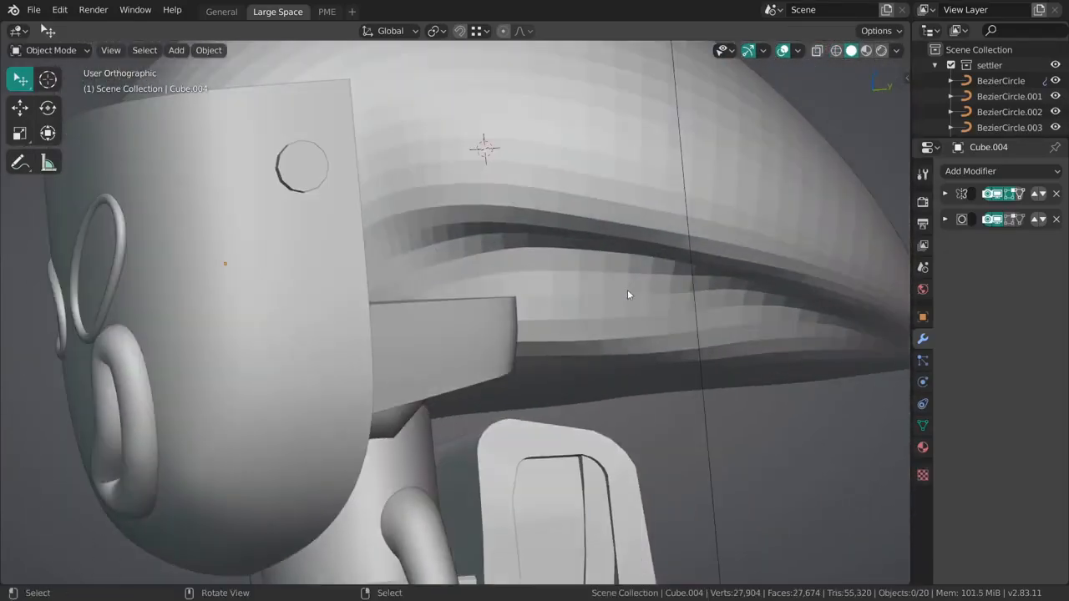
key(Tab)
middle_drag(527, 351, 448, 359)
key(Tab)
key(ctrl+Tab)
click(542, 349)
middle_drag(525, 385, 396, 410)
key(Tab)
scroll(452, 281, down, 4)
middle_drag(453, 282, 459, 332)
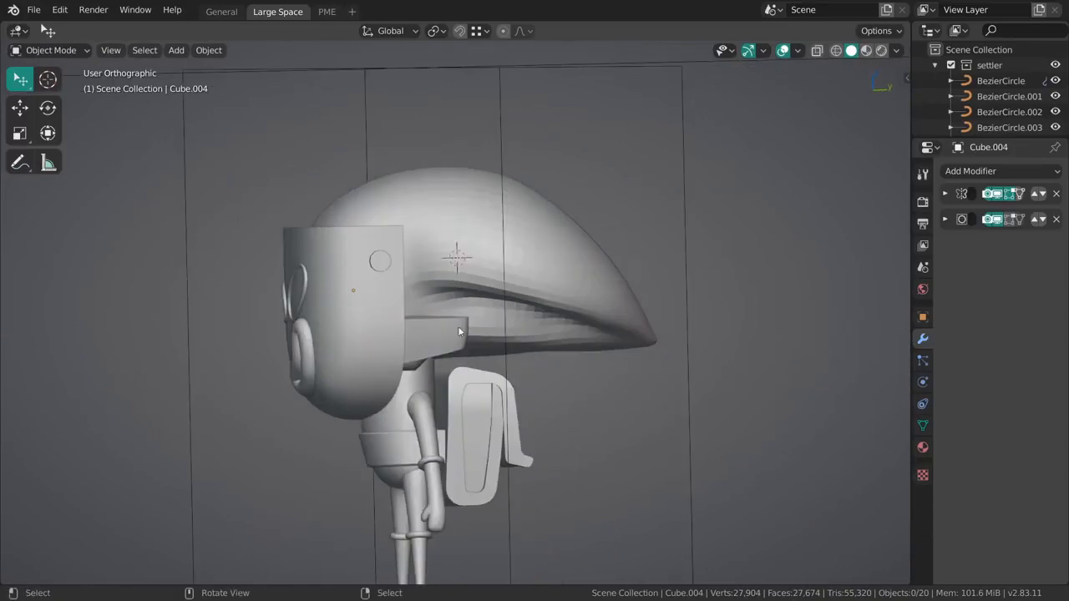
Step: Edit the side block in wireframe, select the three bottom faces at its rear bend, and nudge them with the Move tool
click(458, 332)
key(KP_3)
scroll(480, 315, up, 4)
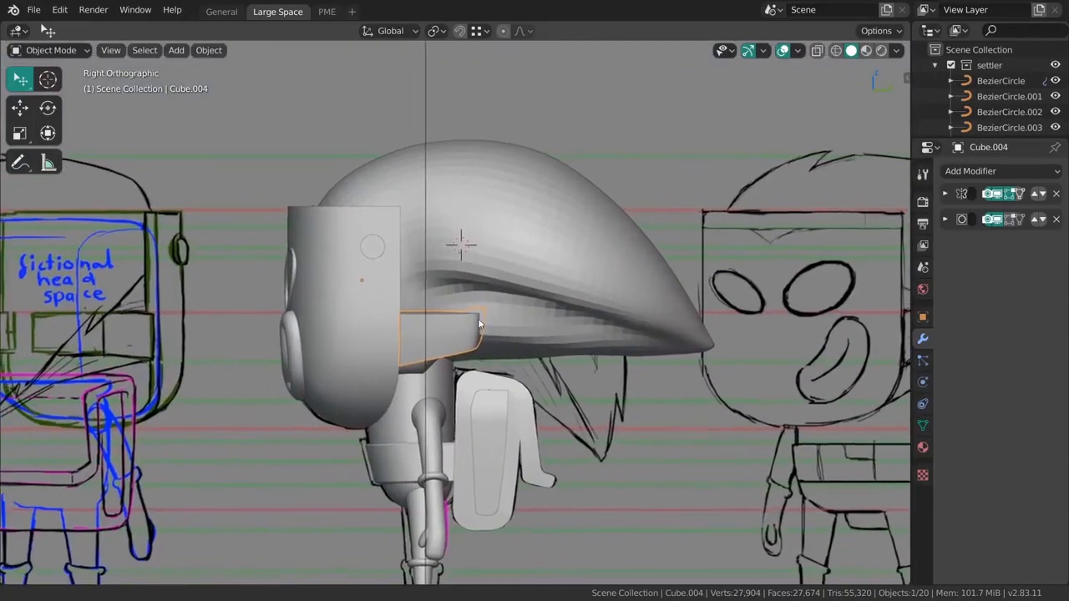
key(Tab)
scroll(502, 364, up, 2)
key(shift+z)
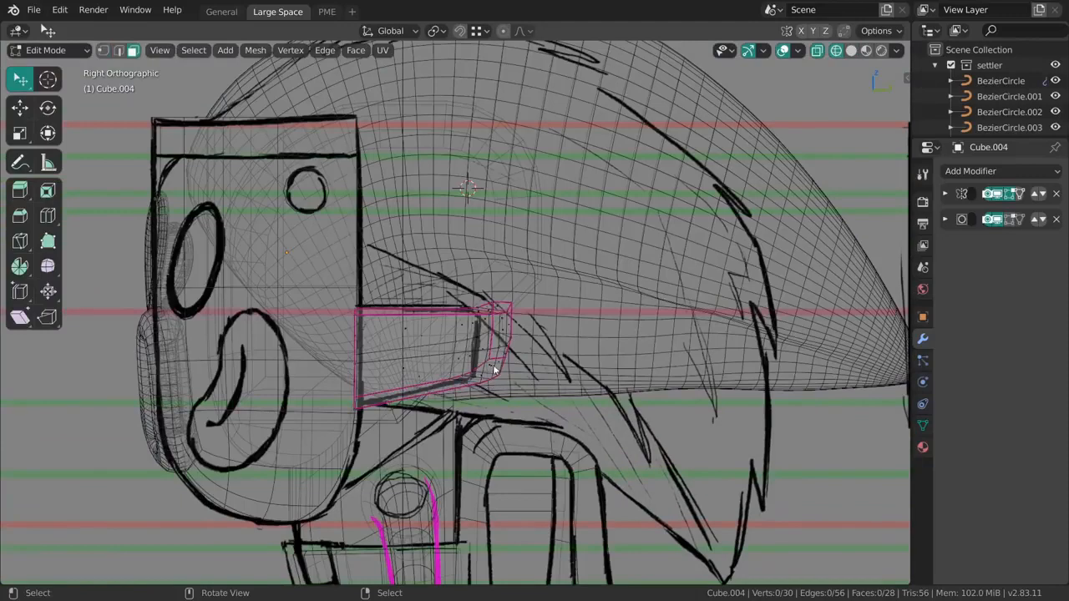
mouse_move(502, 358)
middle_down()
mouse_move(482, 309)
mouse_move(432, 296)
mouse_move(465, 312)
mouse_move(518, 372)
mouse_move(483, 275)
middle_up()
click(518, 367)
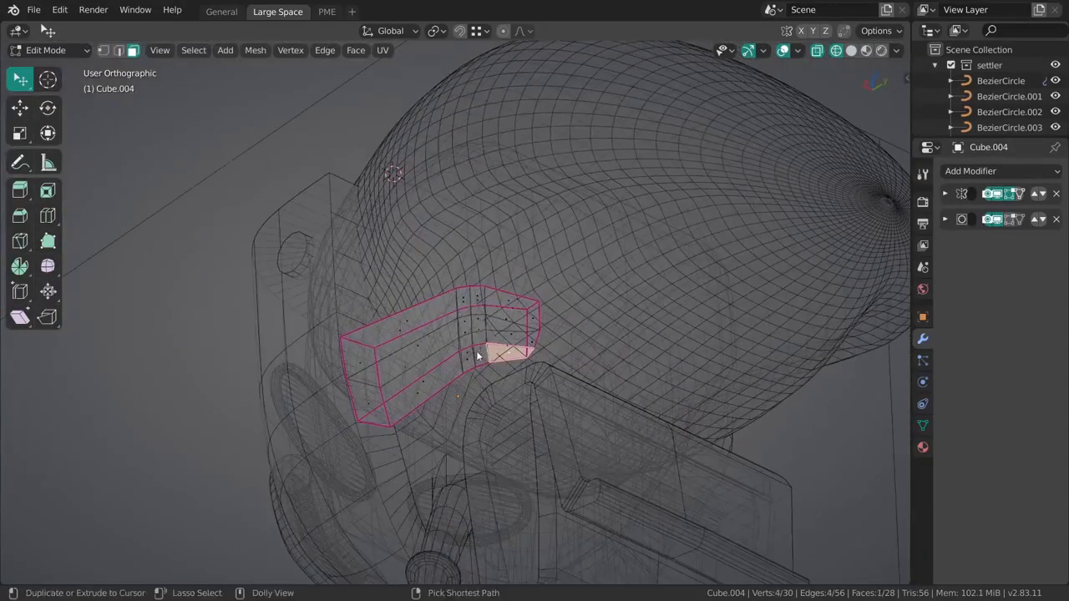
ctrl+click(468, 364)
middle_drag(468, 364, 554, 437)
key(shift+space)
key(g)
drag(491, 316, 489, 308)
mouse_move(489, 342)
middle_down()
mouse_move(425, 346)
mouse_move(489, 367)
mouse_move(574, 370)
mouse_move(596, 199)
mouse_move(490, 544)
mouse_move(465, 555)
mouse_move(566, 331)
mouse_move(500, 269)
mouse_move(556, 489)
mouse_move(535, 467)
mouse_move(554, 268)
mouse_move(574, 278)
mouse_move(537, 437)
mouse_move(547, 305)
middle_up()
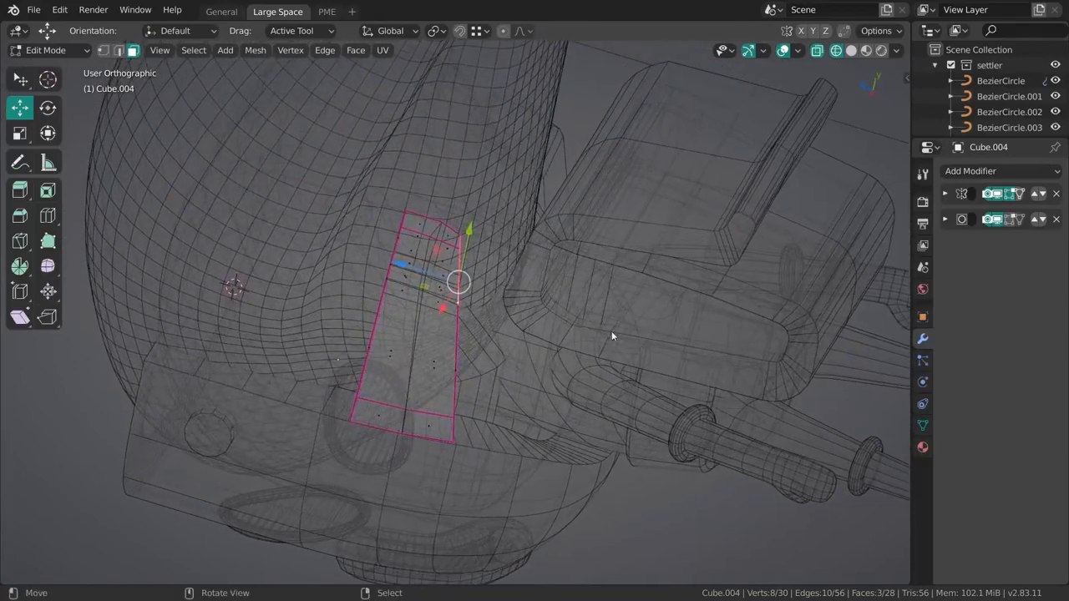
Step: Select the block's lower front edge next to the faceplate and snap the 3D cursor to it
middle_drag(611, 336, 546, 351)
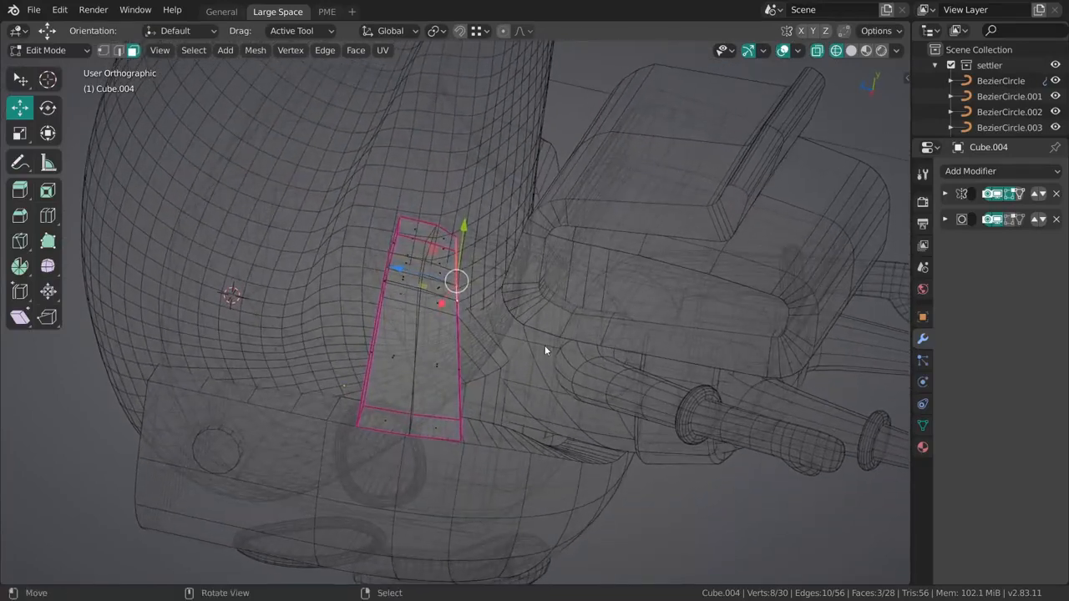
shift+right_click(459, 366)
key(2)
right_click(464, 410)
middle_drag(464, 410, 488, 353)
right_click(456, 429)
key(shift+s)
click(490, 405)
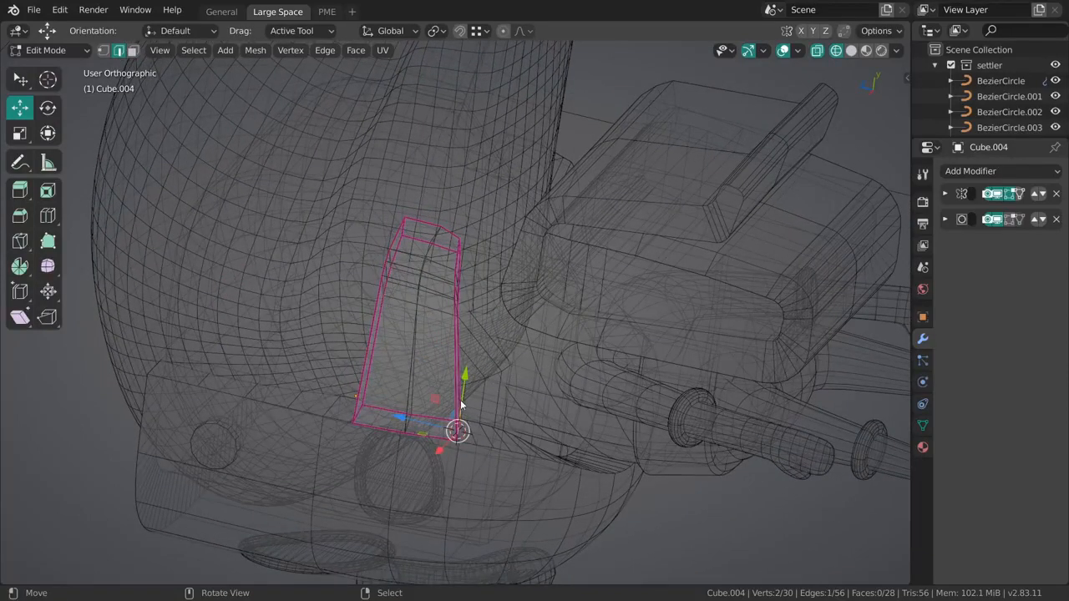
Step: Set the pivot point to the 3D Cursor, select the block's bottom row of faces, and rotate it upward about the front edge
key(period)
click(469, 348)
key(3)
right_click(459, 367)
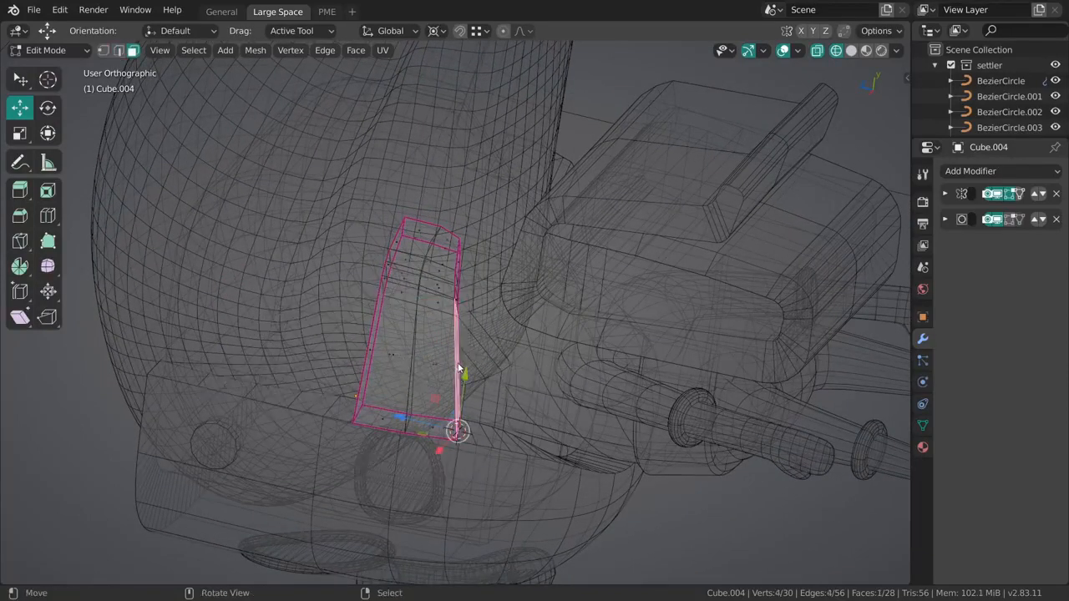
ctrl+right_click(462, 264)
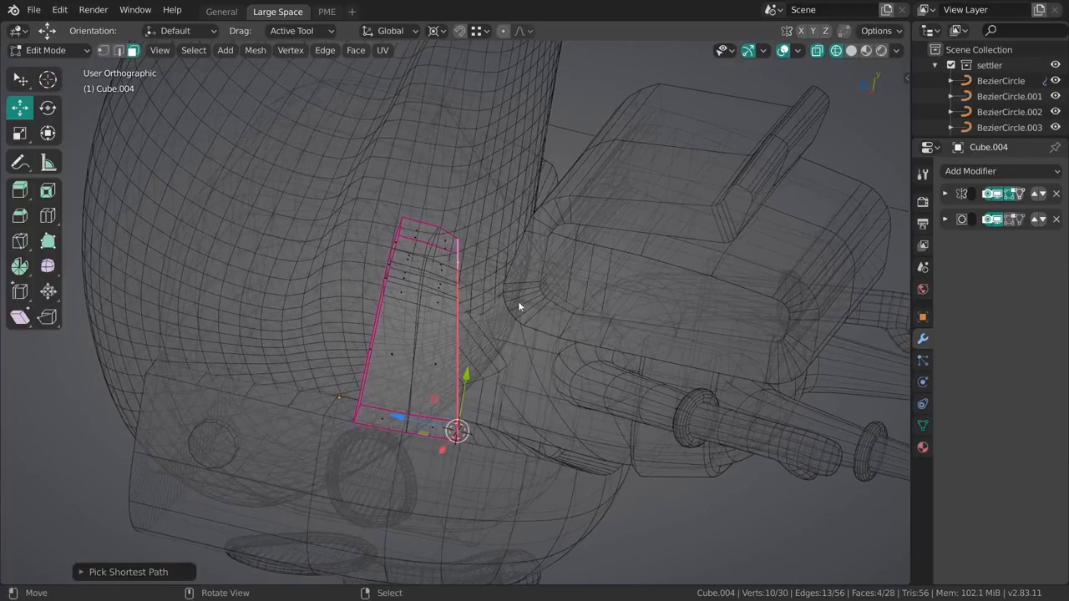
key(r)
key(r)
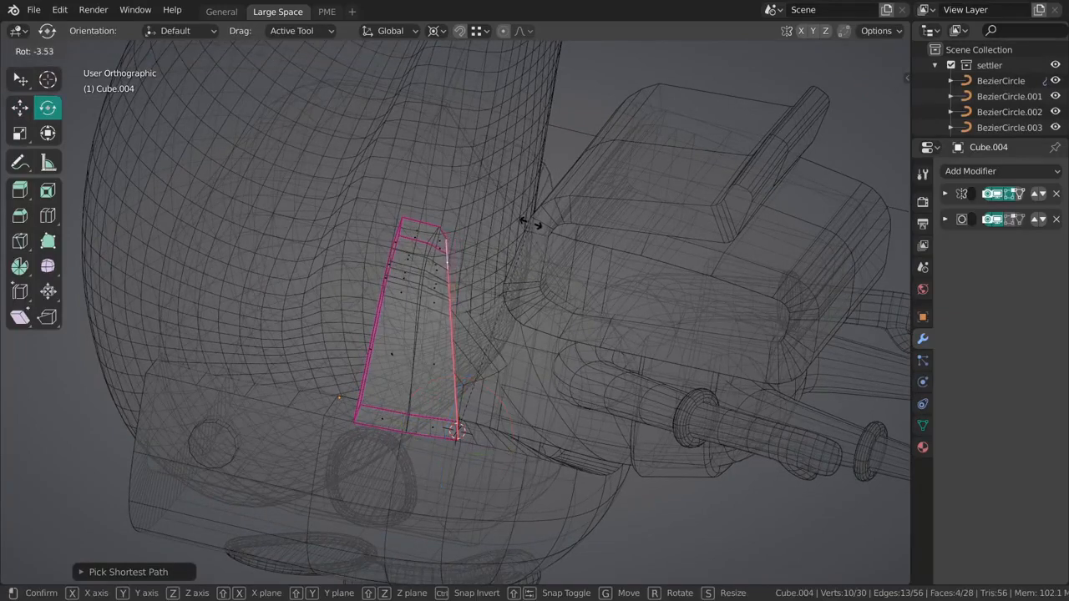
click(502, 243)
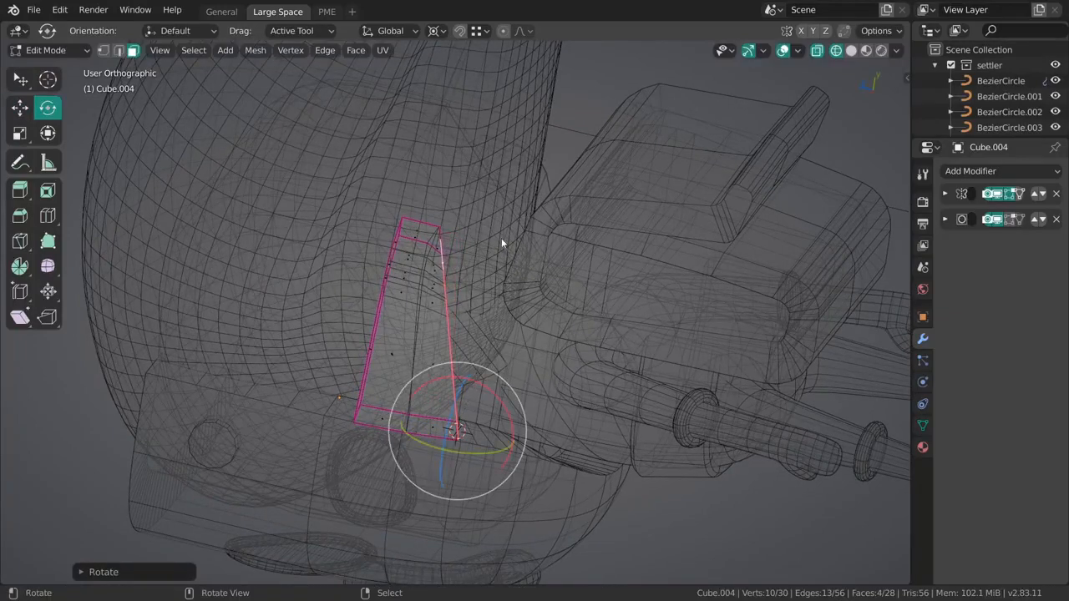
Step: Select the block's middle lengthwise edges around the rear bend and edge-slide them to even out their spacing
mouse_move(434, 312)
middle_down()
mouse_move(490, 289)
mouse_move(442, 299)
mouse_move(437, 338)
mouse_move(444, 329)
mouse_move(453, 343)
mouse_move(441, 330)
middle_up()
key(alt+a)
click(436, 338)
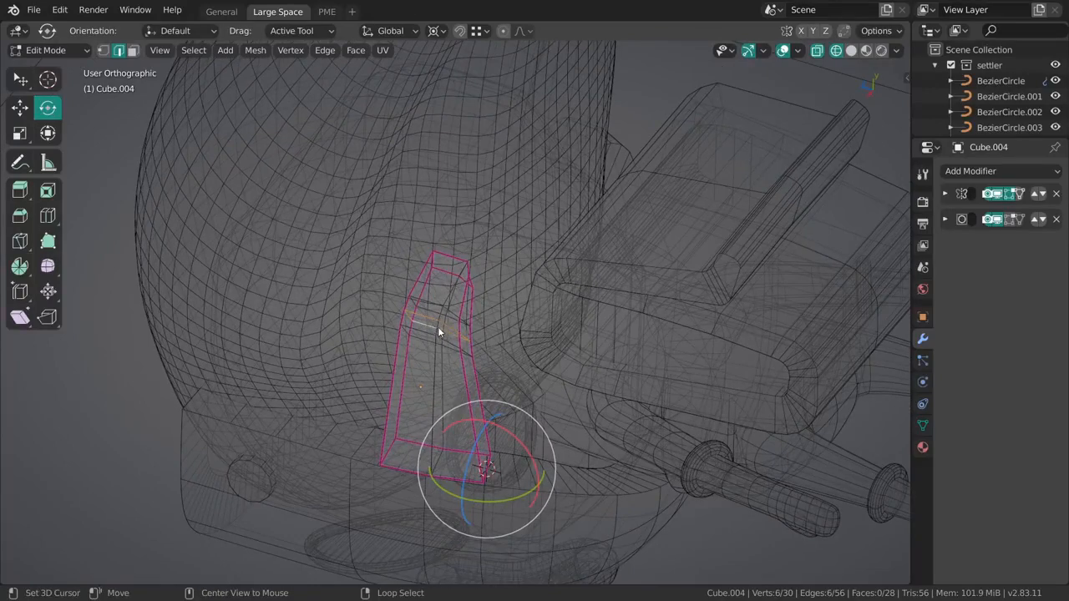
alt+click(438, 326)
shift+right_click(438, 398)
middle_drag(438, 399, 471, 349)
middle_drag(489, 392, 465, 320)
key(g)
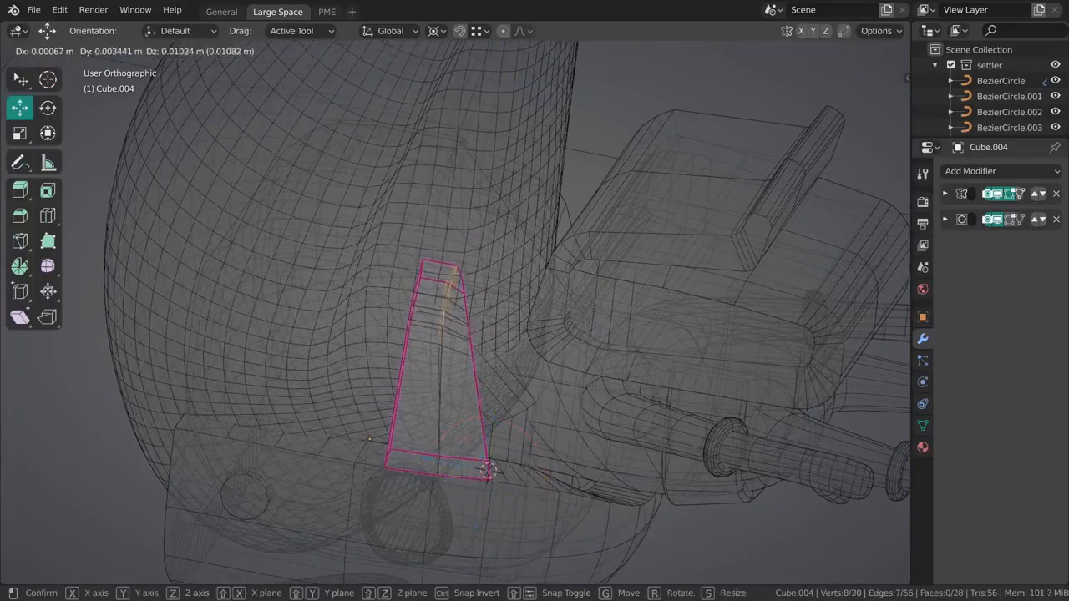
key(g)
click(474, 316)
key(g)
key(g)
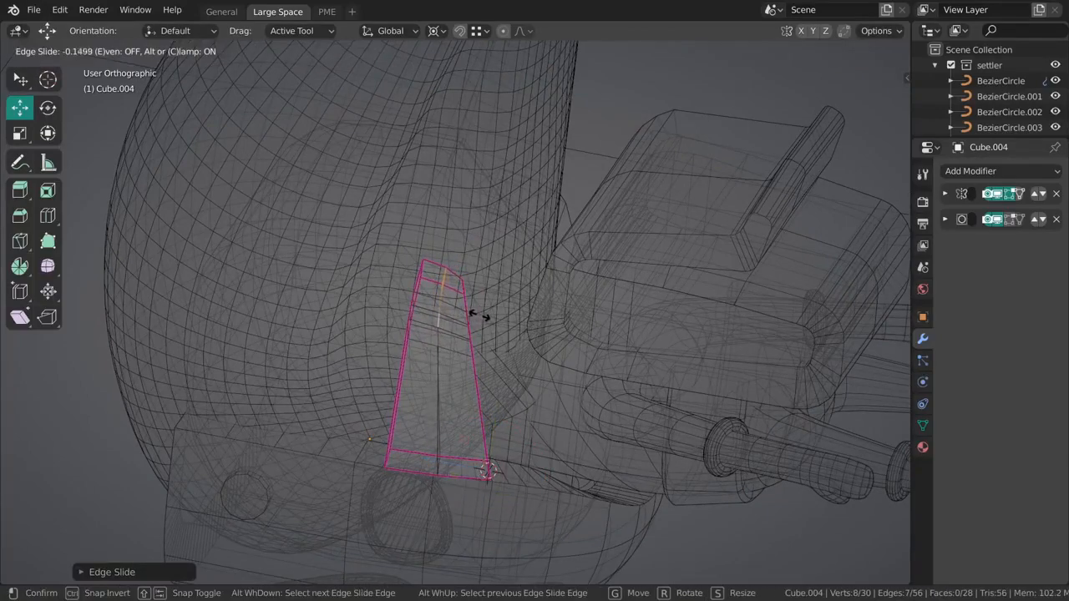
click(477, 314)
key(g)
key(g)
click(478, 315)
Step: Clear the selection and examine the tapered side block against the head in Object Mode with solid shading
key(alt+a)
mouse_move(477, 315)
middle_down()
mouse_move(546, 274)
mouse_move(570, 376)
mouse_move(475, 372)
mouse_move(382, 452)
mouse_move(575, 501)
mouse_move(660, 324)
middle_up()
key(Tab)
key(alt+a)
key(shift+z)
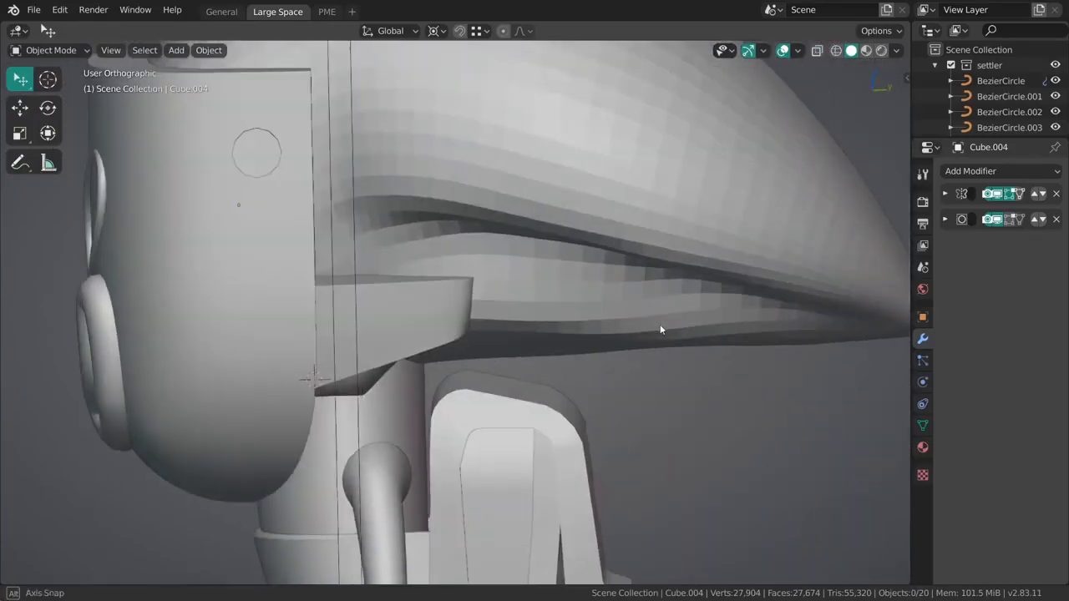
scroll(478, 290, down, 3)
middle_drag(477, 289, 442, 323)
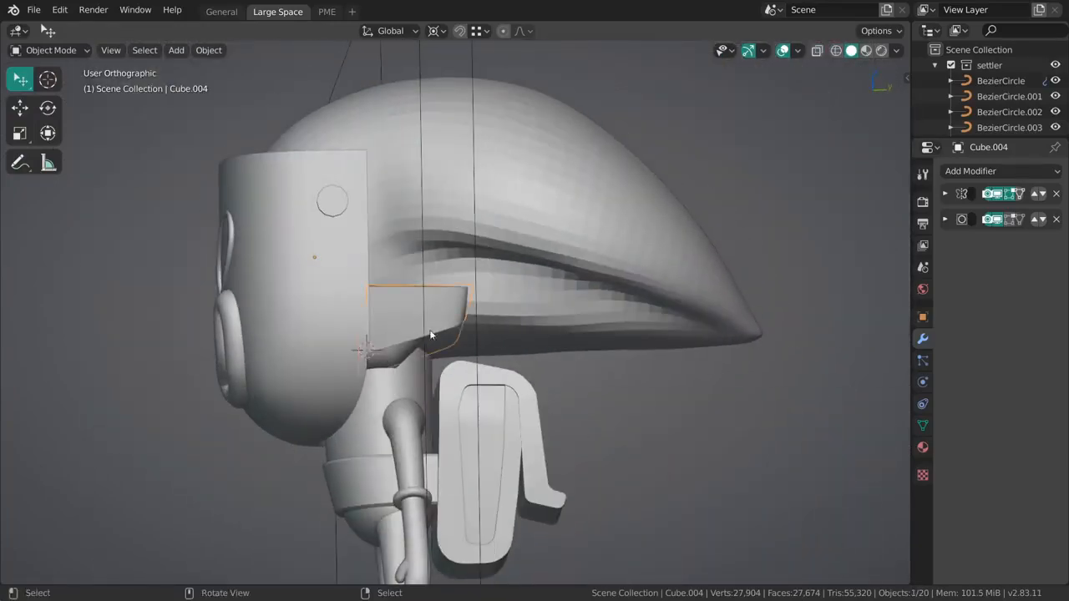
shift+middle_drag(437, 241, 462, 324)
key(alt+a)
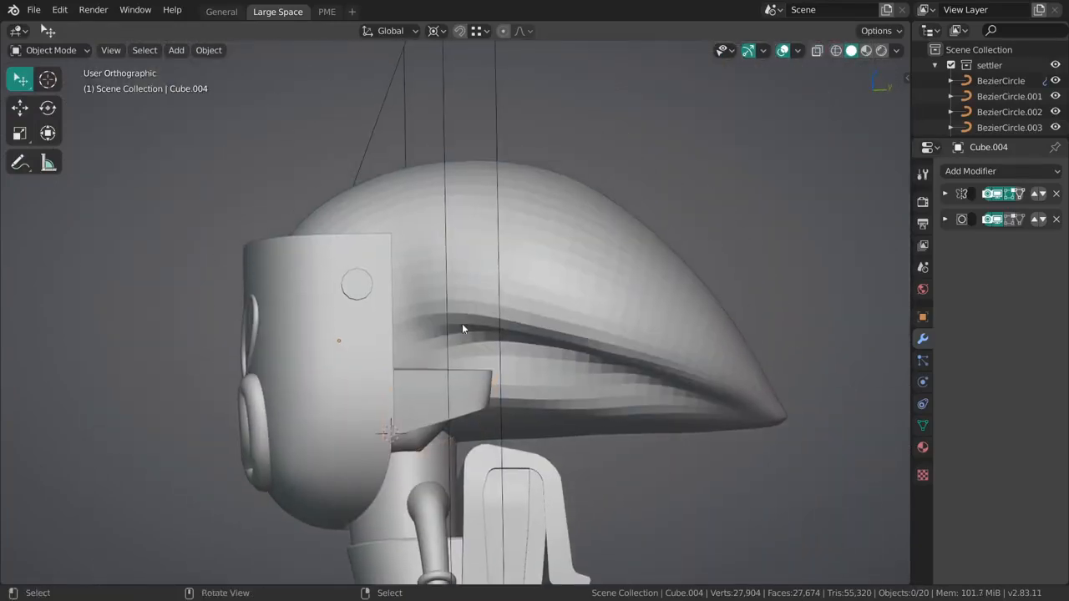
middle_drag(490, 421, 525, 392)
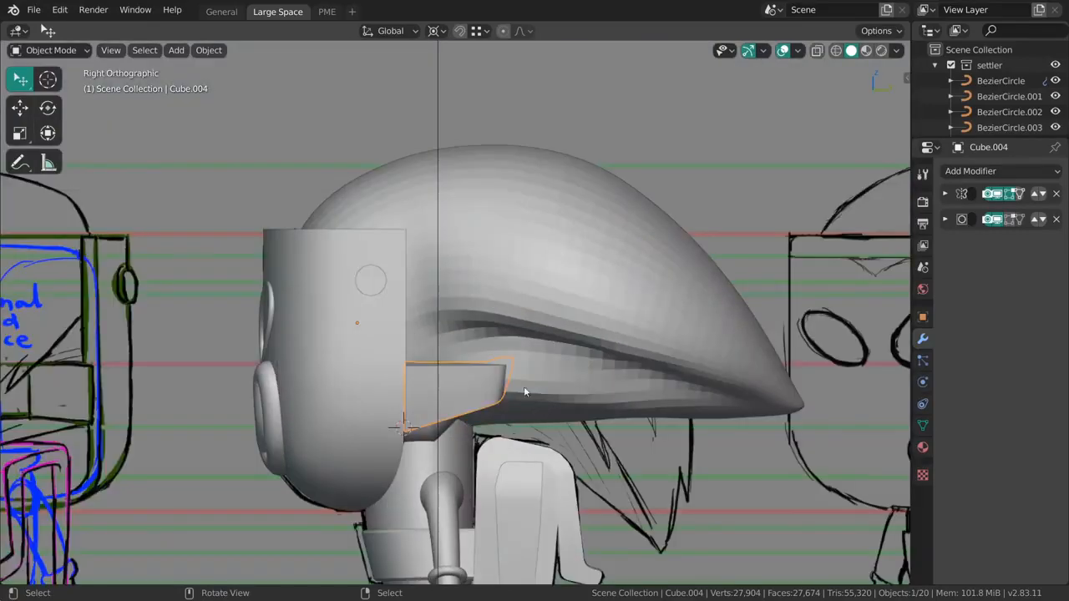
key(z)
click(457, 376)
mouse_move(455, 393)
shift+middle_down()
mouse_move(464, 325)
mouse_move(447, 319)
shift+middle_up()
scroll(447, 319, up, 3)
key(shift+z)
key(z)
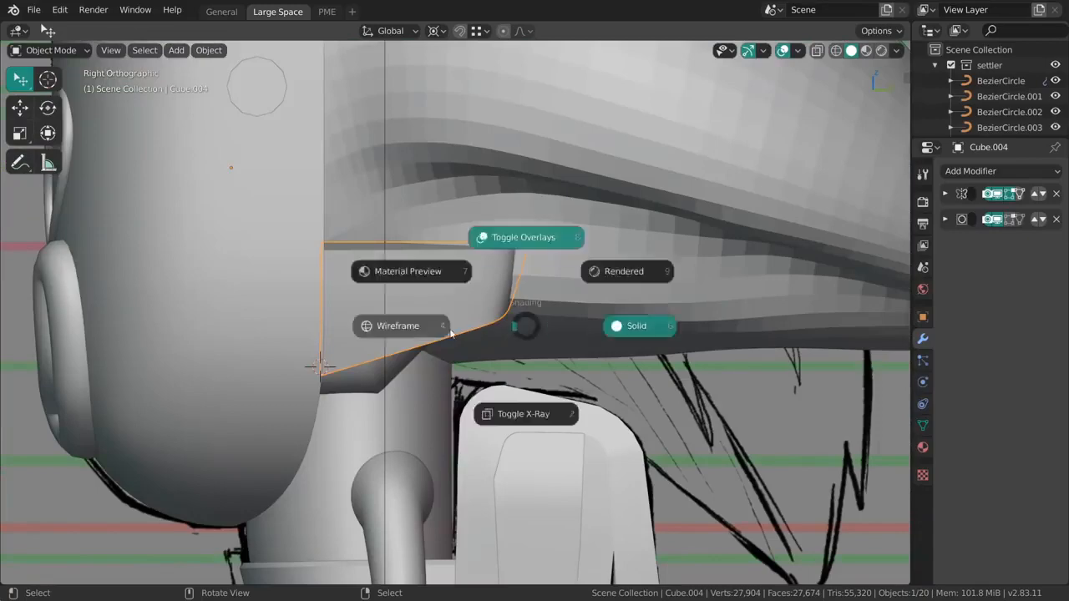
click(432, 334)
key(shift+z)
key(ctrl+Tab)
click(464, 311)
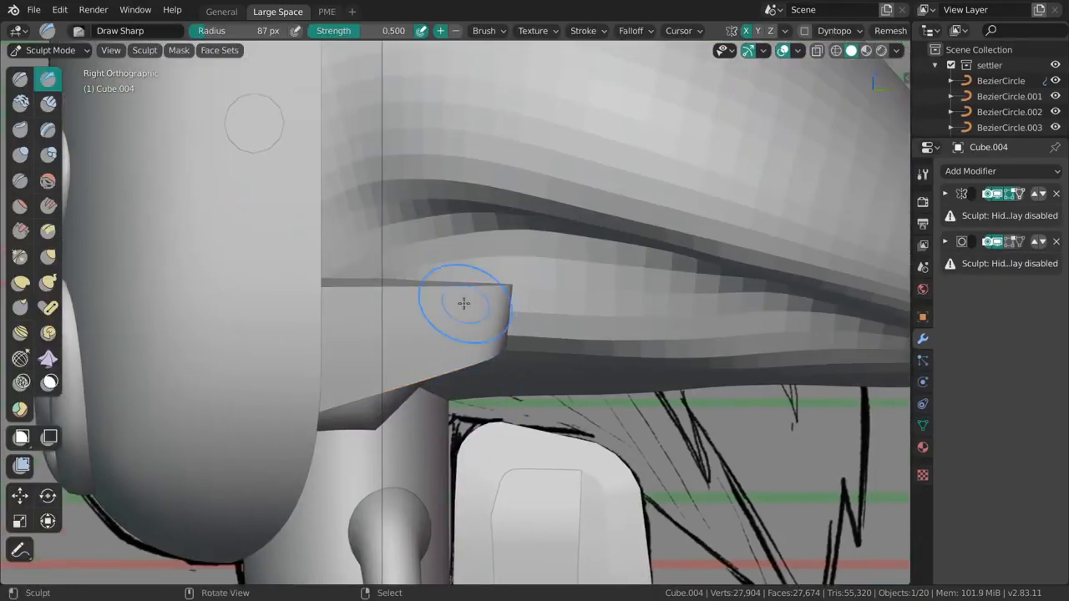
Step: Lasso-select the vertices of the block's rear bend in wireframe and move them about -0.083 m along Y, following the side sketch
key(Tab)
mouse_move(514, 319)
middle_down()
mouse_move(496, 312)
mouse_move(454, 329)
mouse_move(451, 287)
middle_up()
key(shift+z)
key(1)
mouse_move(451, 287)
ctrl+right_down()
mouse_move(494, 446)
mouse_move(493, 311)
ctrl+right_up()
mouse_move(492, 311)
middle_down()
mouse_move(473, 318)
mouse_move(559, 340)
mouse_move(470, 351)
mouse_move(463, 459)
mouse_move(477, 286)
mouse_move(557, 307)
middle_up()
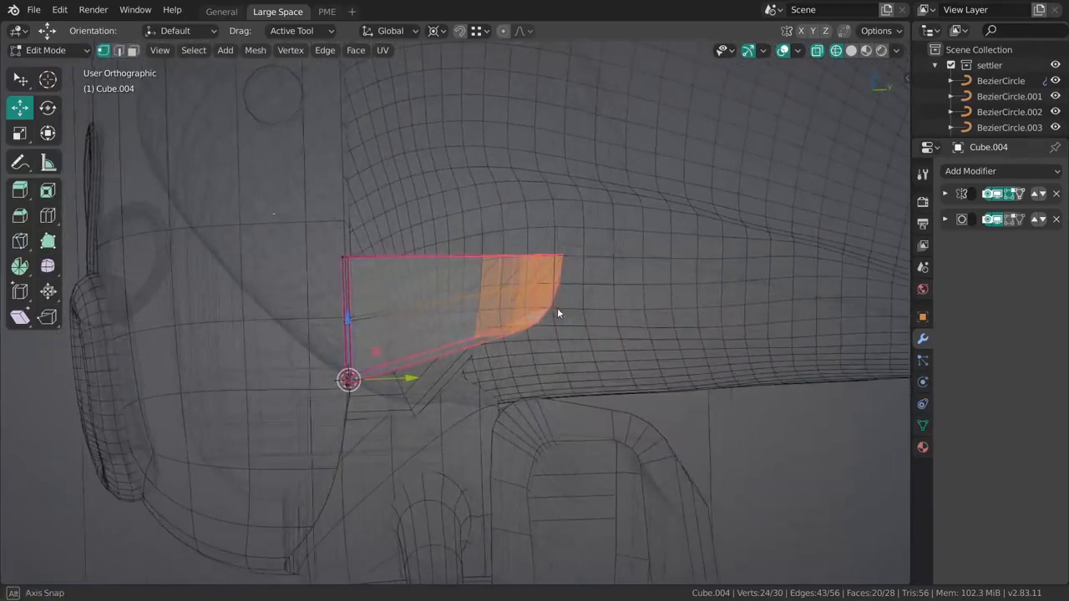
key(grave)
click(673, 350)
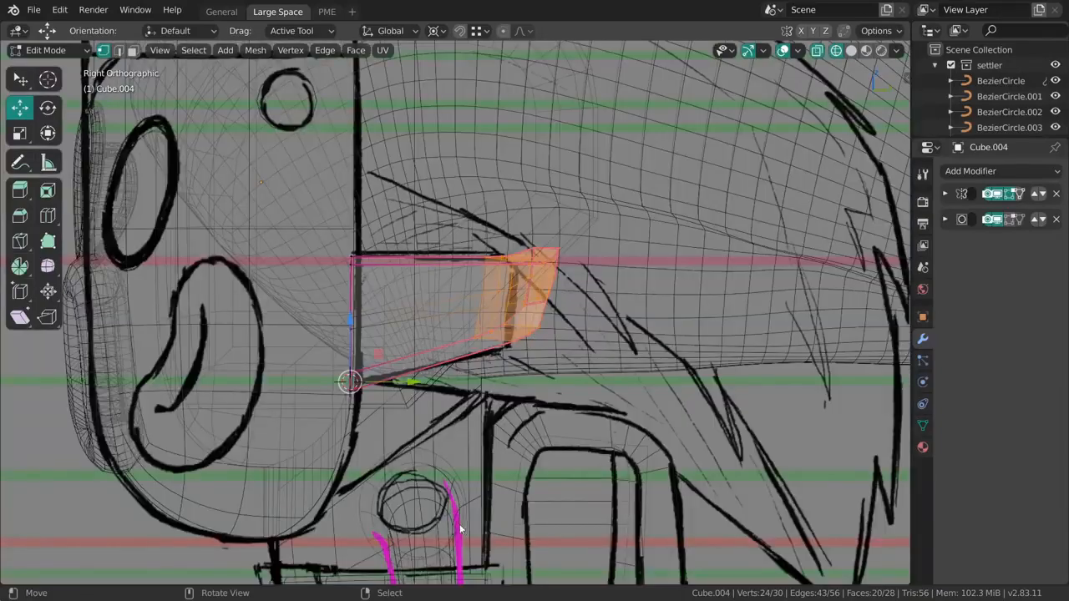
shift+middle_drag(460, 529, 450, 501)
key(g)
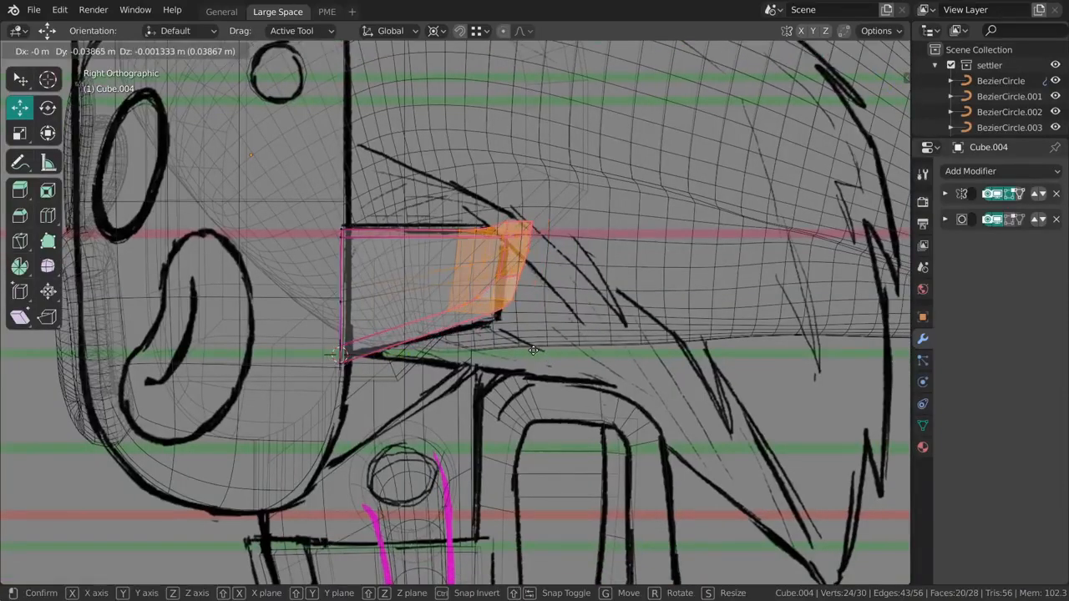
key(y)
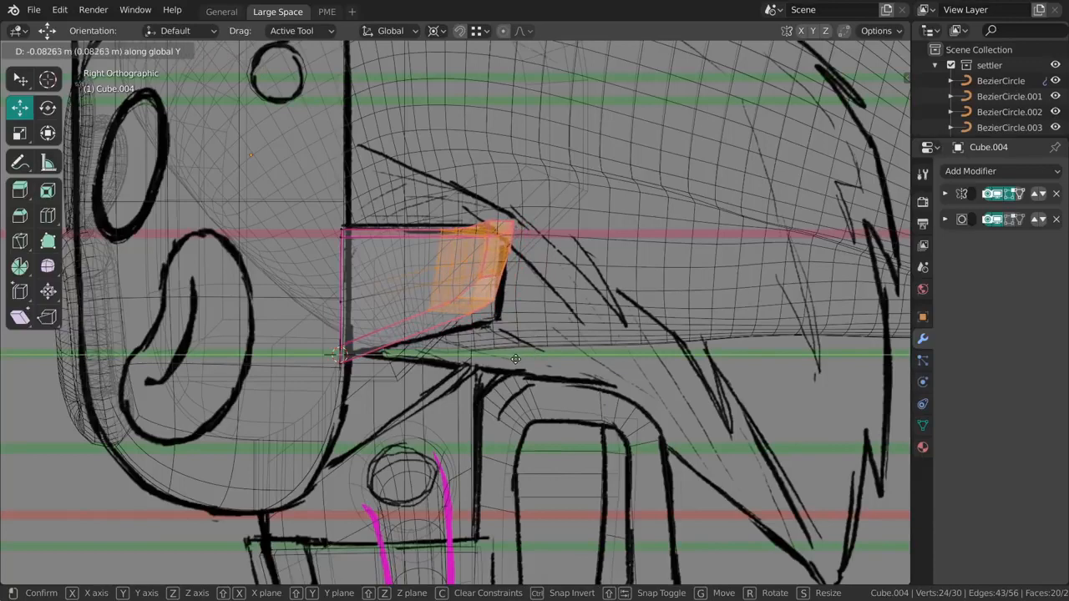
click(516, 360)
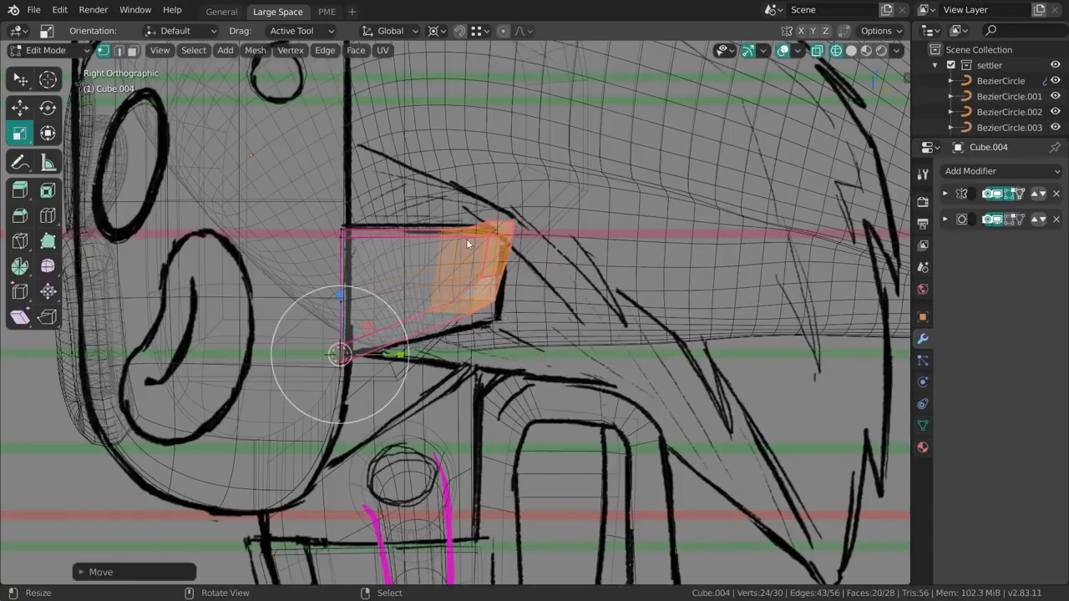
Step: Scale the selected bend vertices about a 3D cursor placed on the block's top edge, and clear the selection
mouse_move(442, 179)
mouse_down()
mouse_move(441, 164)
mouse_move(442, 184)
mouse_up()
key(shift+space)
key(g)
key(alt+a)
mouse_move(478, 263)
shift+middle_down()
mouse_move(482, 298)
mouse_move(458, 287)
shift+middle_up()
Step: Select the strip of faces along the side block's top and flatten it with LoopTools
key(shift+z)
key(shift+z)
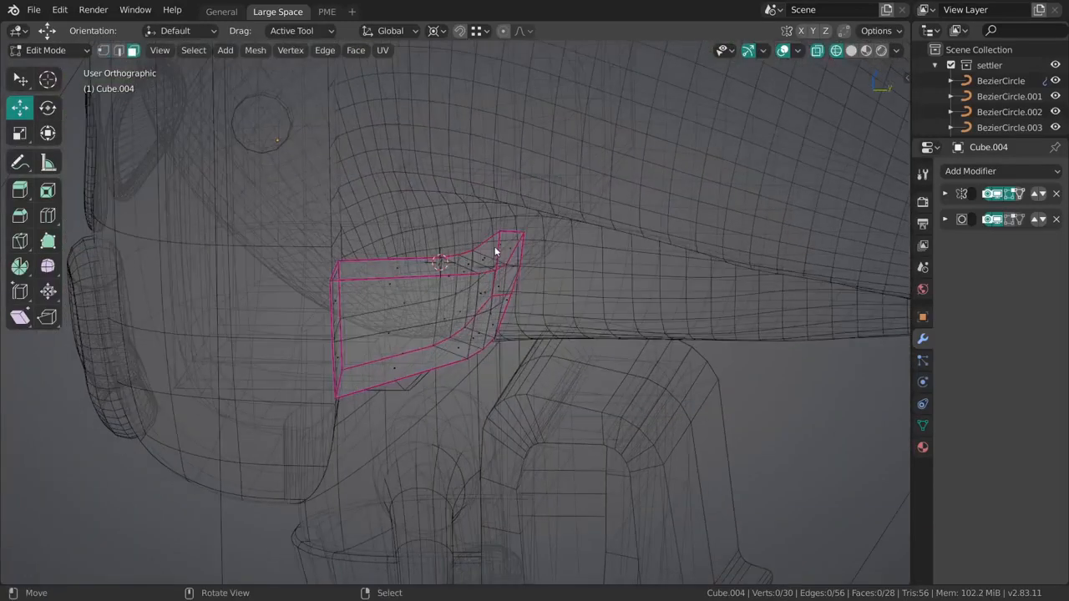
ctrl+click(400, 272)
right_click(460, 265)
click(458, 264)
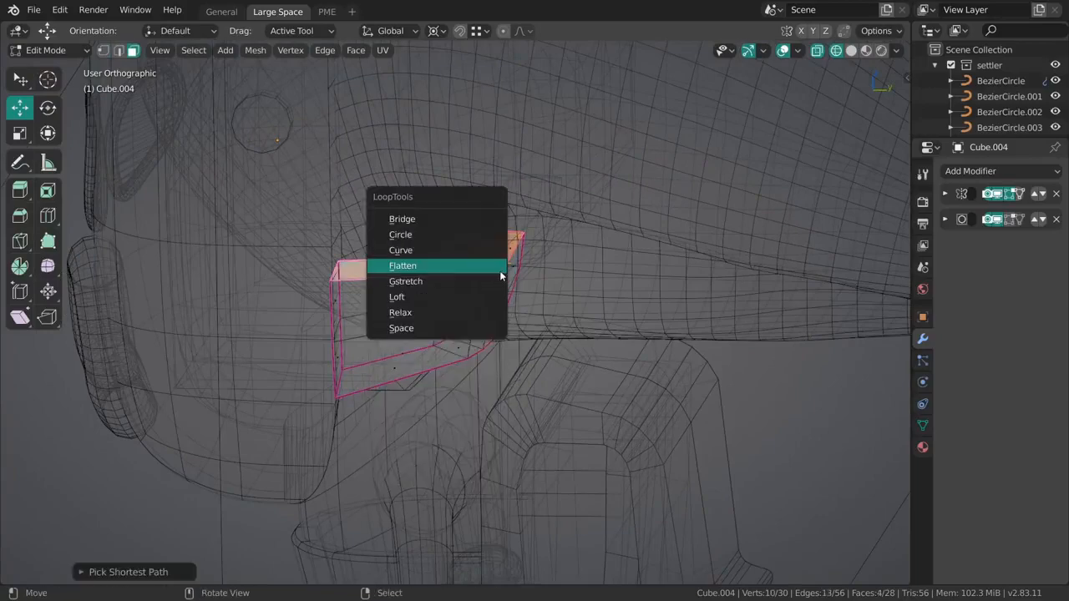
click(479, 266)
middle_drag(480, 269, 438, 294)
Step: Select the faces along the side block's underside up to the rear bend and flatten them with LoopTools
key(alt+a)
right_click(393, 362)
middle_drag(393, 362, 482, 355)
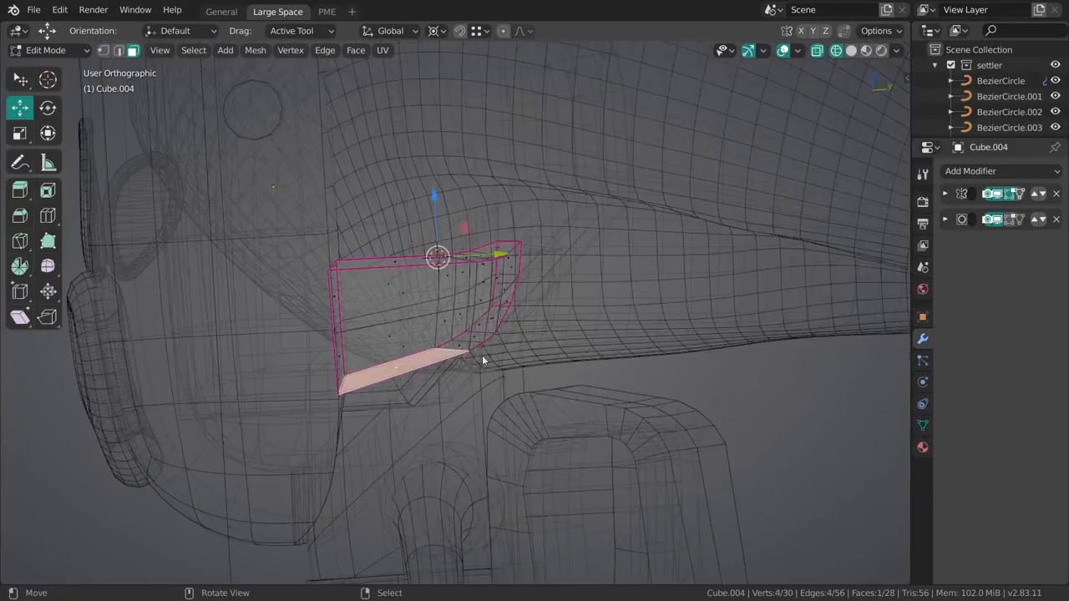
ctrl+right_click(493, 318)
right_click(493, 322)
click(497, 322)
click(504, 323)
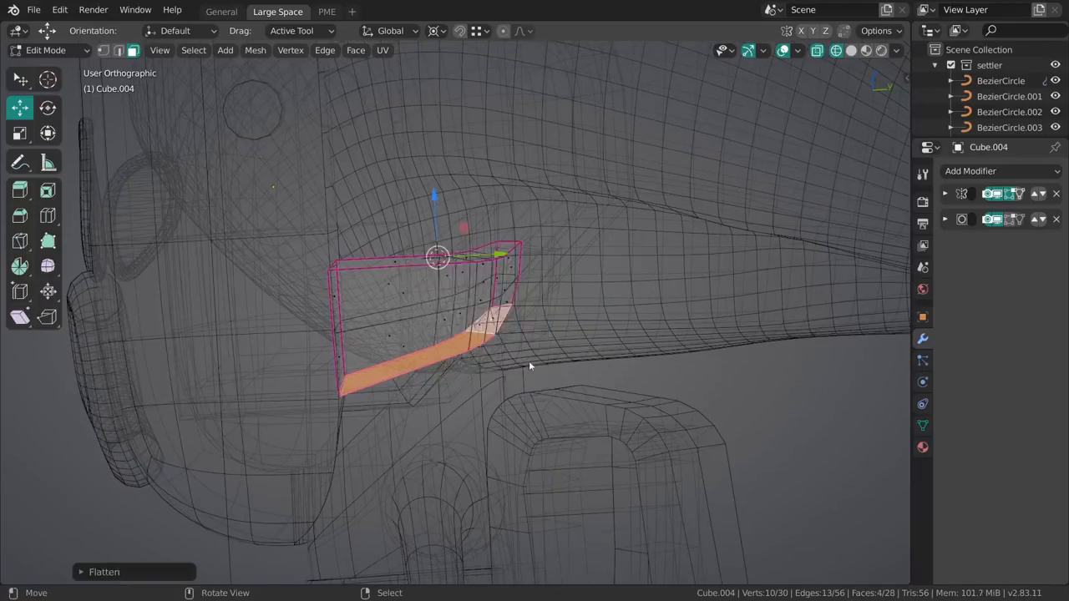
Step: Compare the flattened side block with the side-view sketch in Object Mode, using solid and wireframe shading
key(ctrl+Tab)
click(443, 318)
key(z)
click(522, 338)
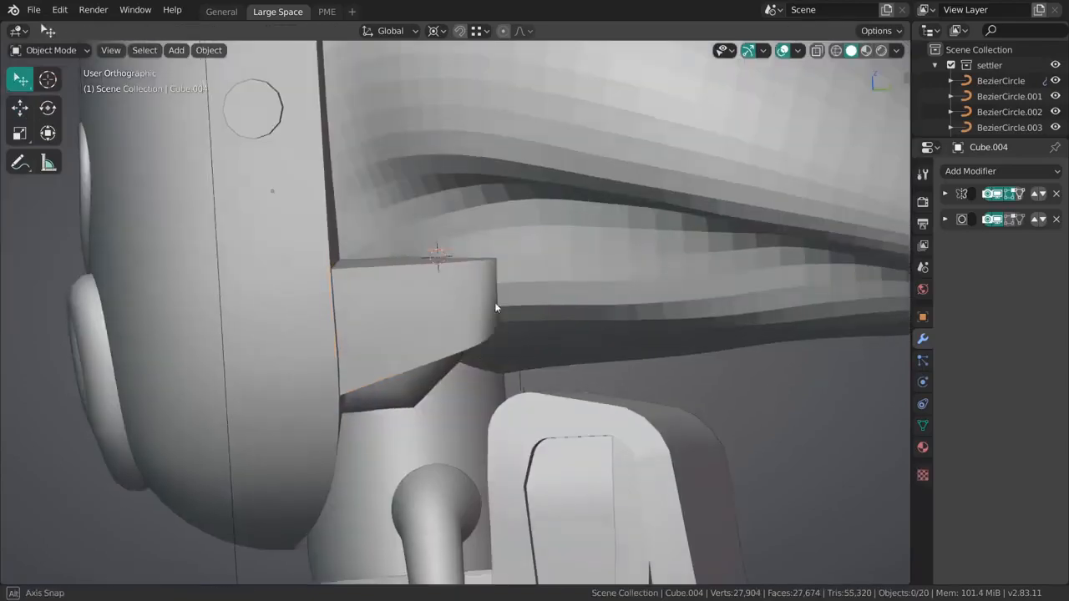
middle_drag(574, 312, 559, 314)
key(grave)
click(628, 325)
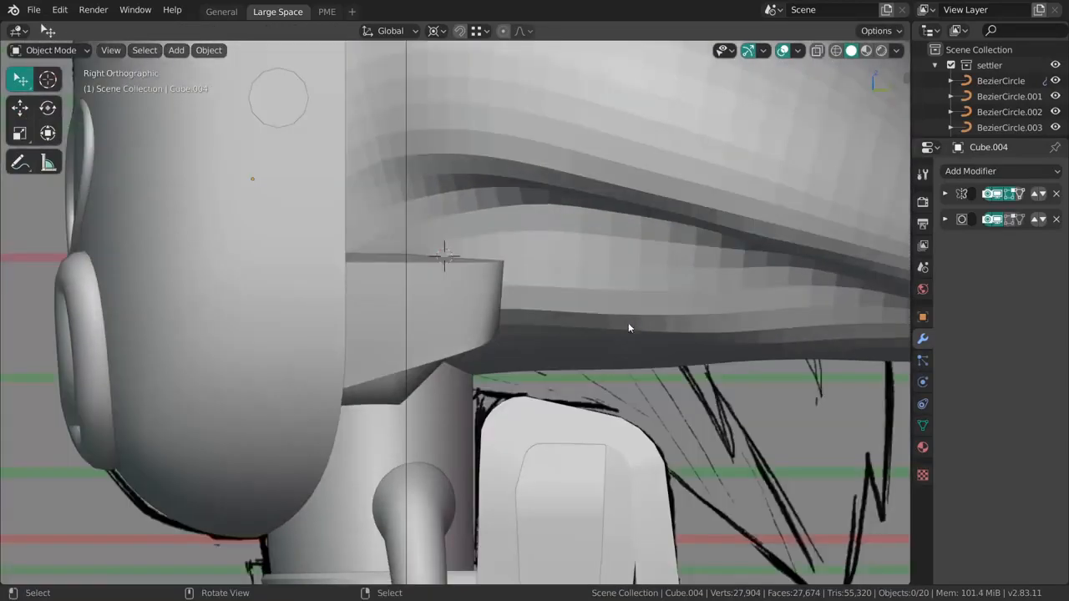
key(z)
click(482, 321)
scroll(481, 315, down, 2)
click(475, 316)
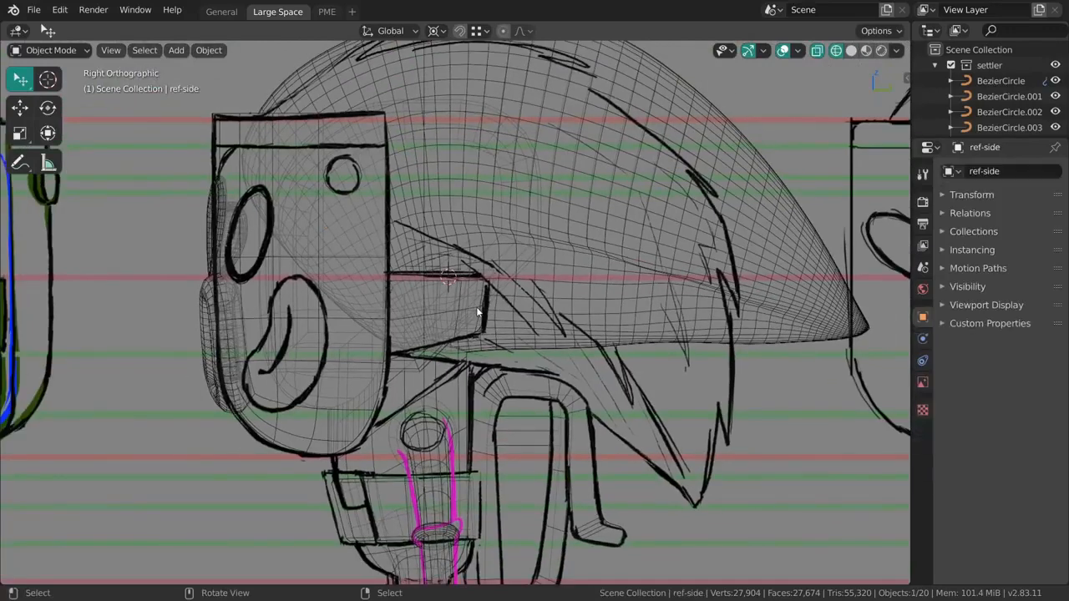
click(479, 314)
click(483, 314)
shift+middle_drag(485, 316, 529, 371)
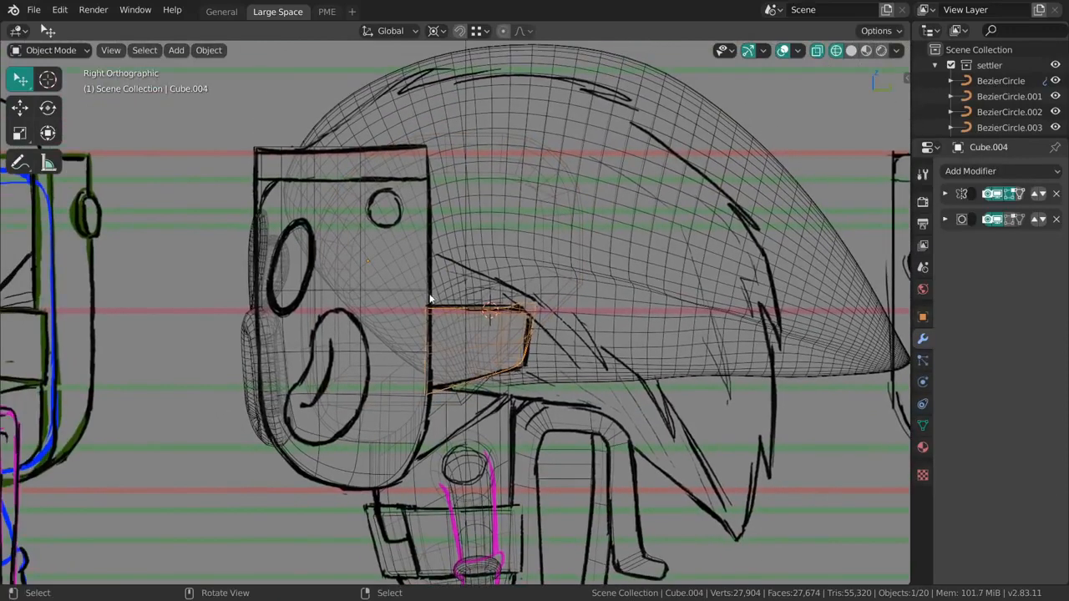
Step: Select the large sculpted head object and switch it to Sculpt Mode with the Grab brush
key(z)
click(505, 296)
shift+middle_drag(510, 294, 524, 368)
ctrl+middle_drag(523, 368, 487, 278)
click(515, 276)
key(z)
click(481, 273)
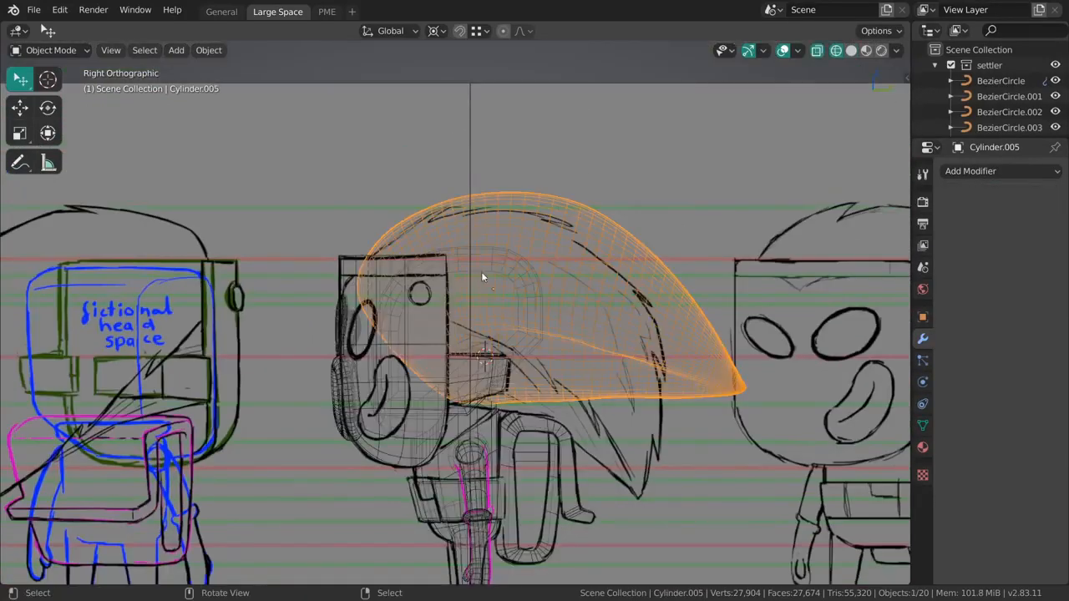
key(ctrl+Tab)
click(505, 284)
key(g)
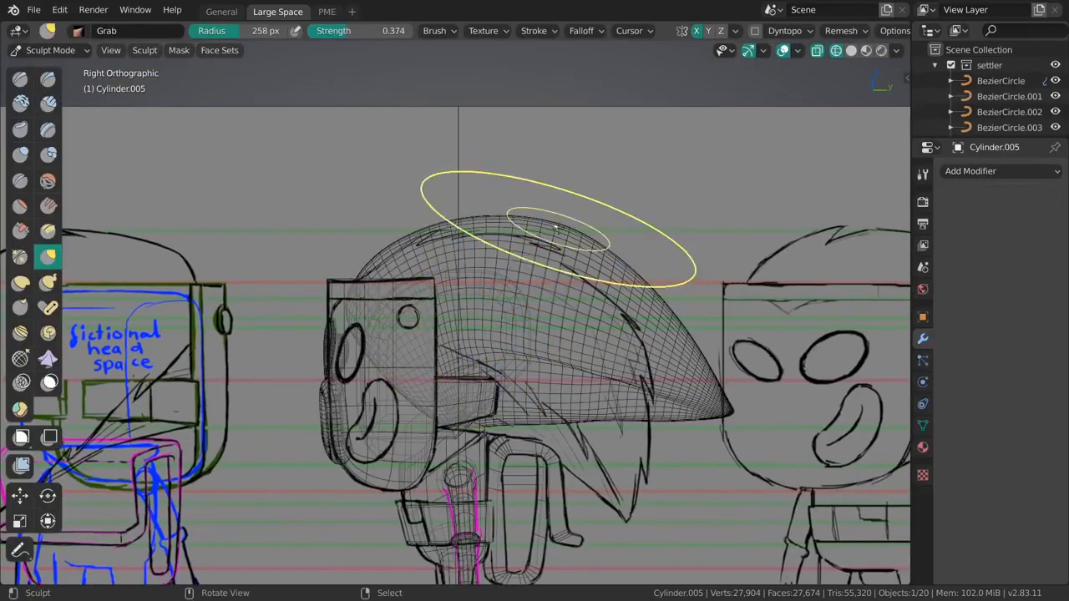
Step: Reduce the Grab brush radius to about 125 px over the rear of the sculpted head
key(f)
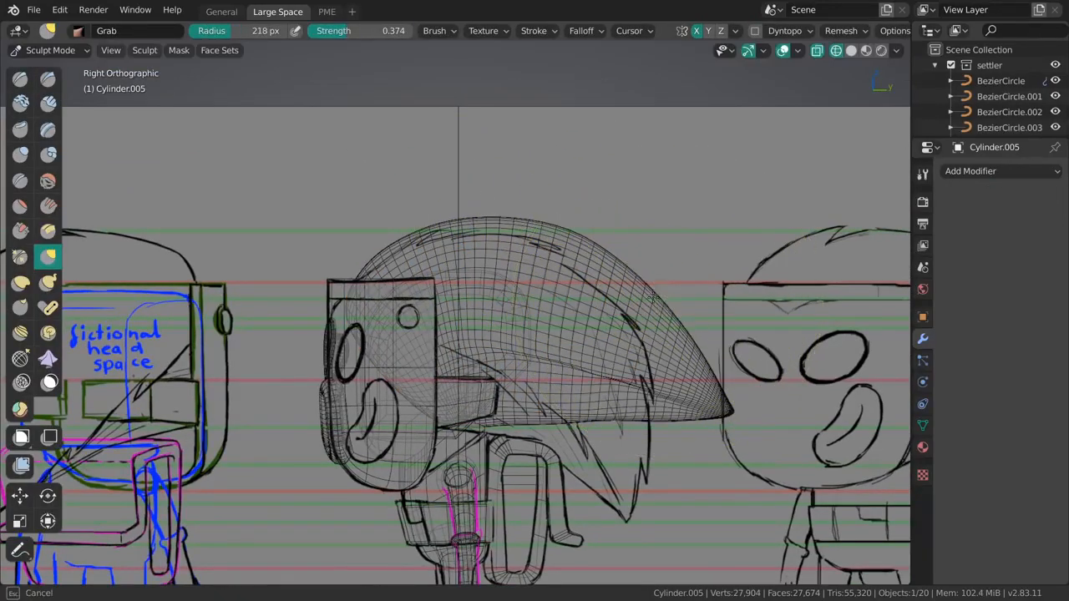
drag(653, 297, 668, 331)
shift+middle_drag(678, 364, 565, 303)
key(f)
click(705, 359)
drag(561, 345, 564, 358)
key(f)
click(670, 358)
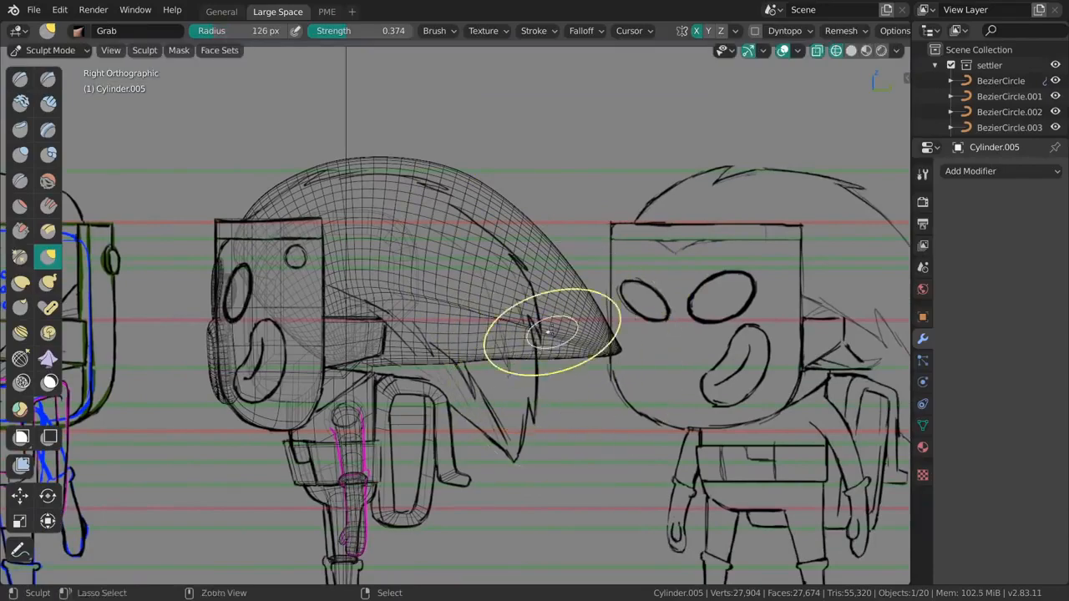
scroll(551, 334, up, 2)
key(f)
click(596, 384)
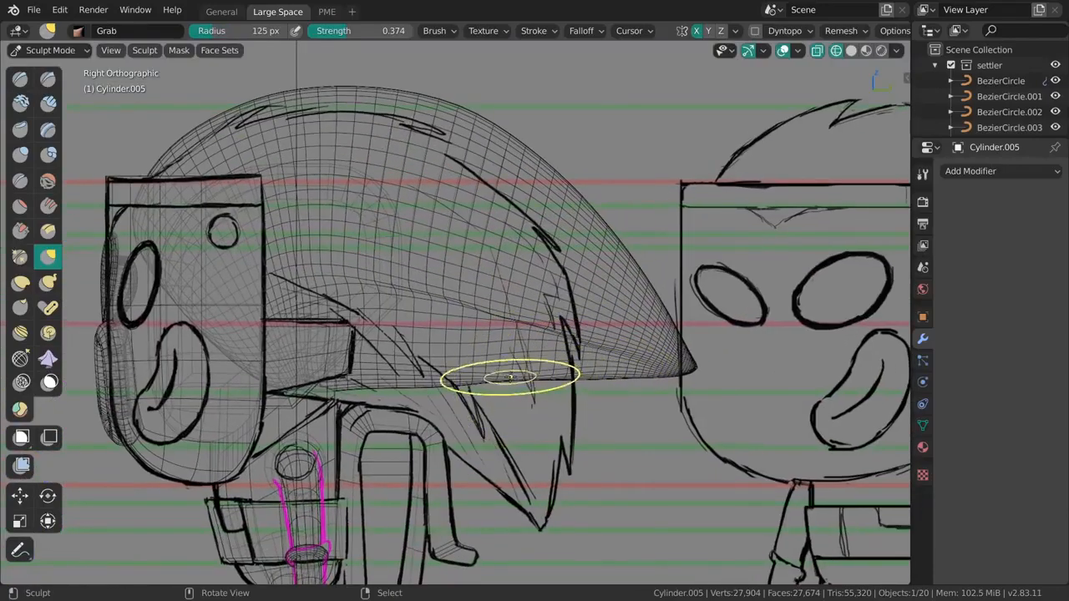
Step: Inspect the sculpted head's side groove, underside and pointed rear from several angles in solid shading
middle_drag(510, 377, 518, 357)
key(shift+z)
mouse_move(615, 374)
middle_down()
mouse_move(669, 353)
mouse_move(572, 124)
mouse_move(504, 315)
middle_up()
middle_drag(415, 406, 525, 317)
drag(525, 317, 570, 310)
key(shift+z)
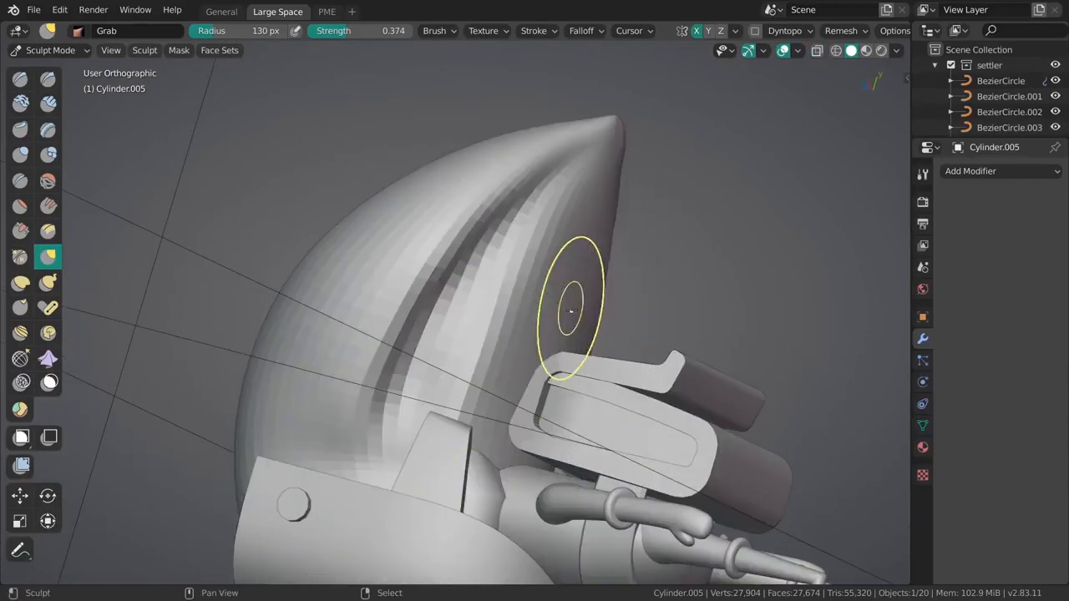
mouse_move(630, 279)
middle_down()
mouse_move(560, 175)
mouse_move(512, 224)
middle_up()
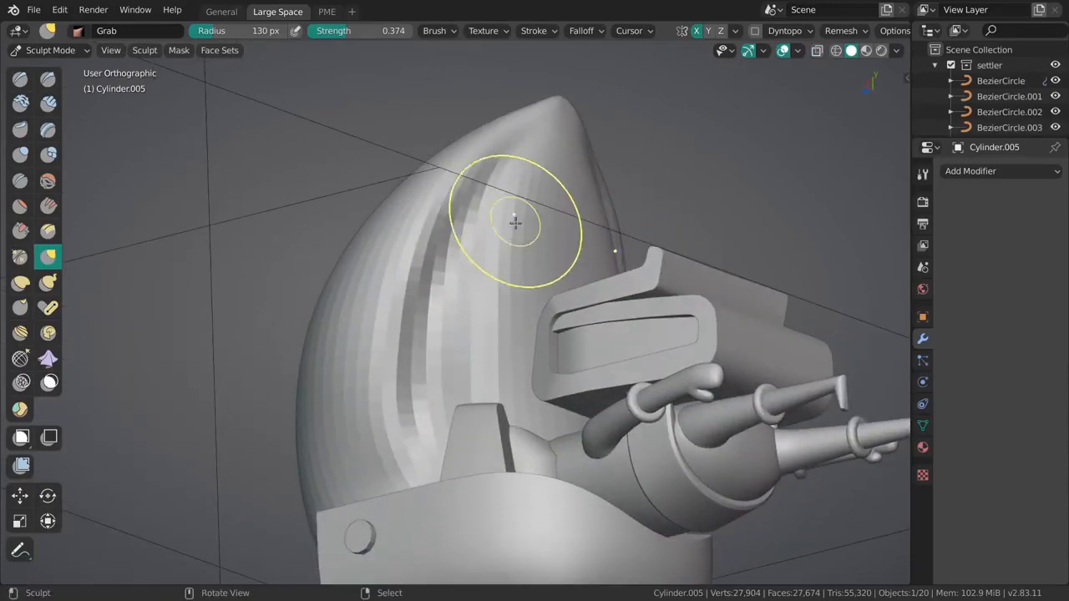
mouse_move(543, 243)
middle_down()
mouse_move(565, 306)
mouse_move(446, 317)
mouse_move(566, 239)
mouse_move(490, 325)
mouse_move(506, 286)
mouse_move(492, 347)
middle_up()
mouse_move(681, 407)
middle_down()
mouse_move(689, 410)
mouse_move(425, 382)
middle_up()
Step: Switch the sculpted head to Edit Mode and select a face loop running around its front section
key(ctrl+Tab)
click(532, 384)
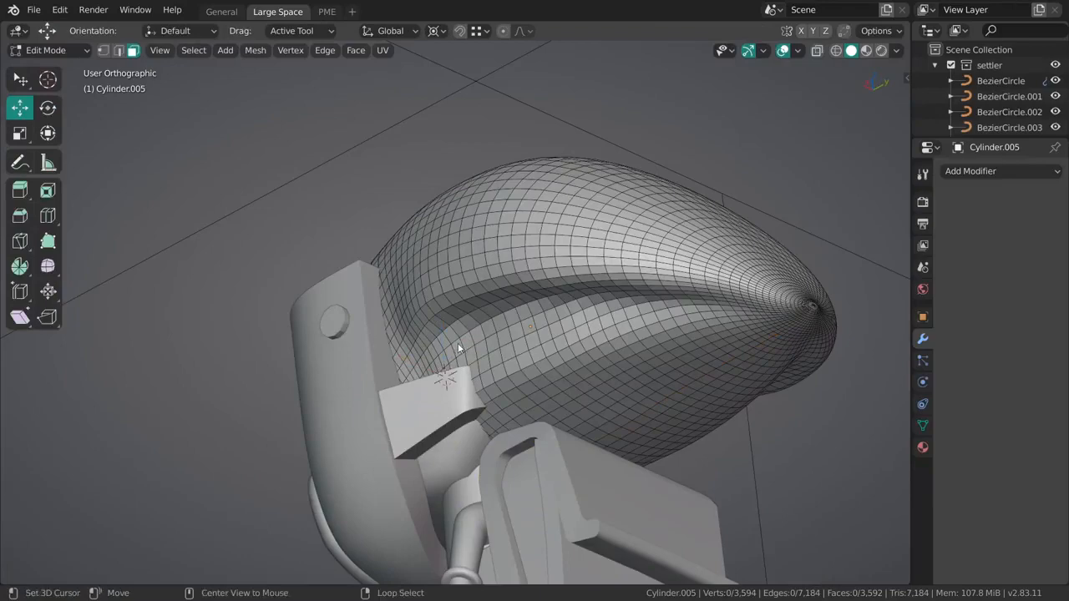
alt+click(457, 342)
alt+click(469, 344)
shift+middle_drag(708, 300, 524, 312)
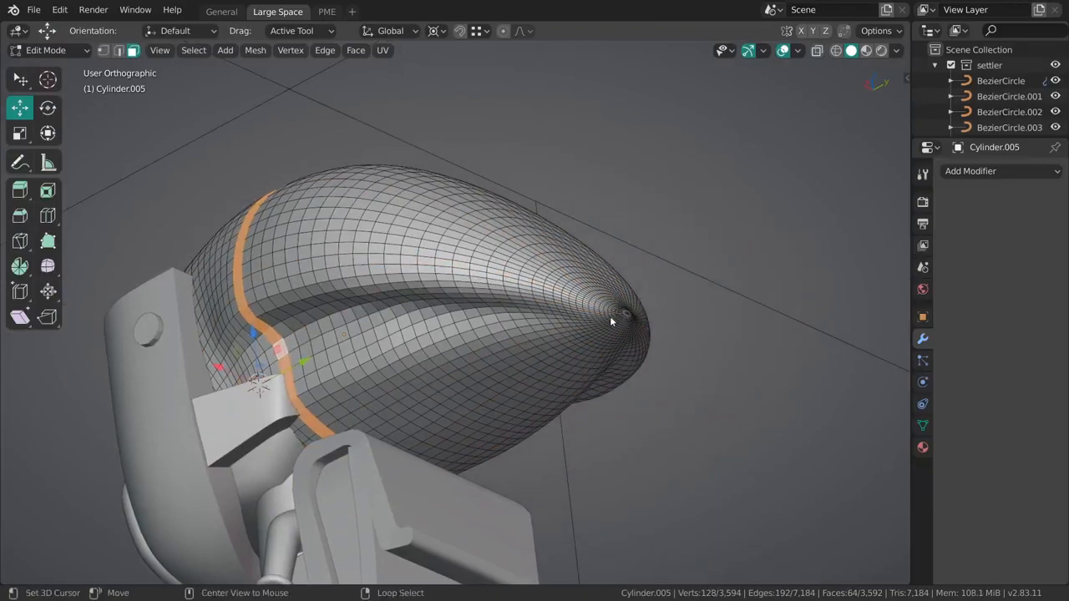
alt+middle_click(622, 314)
ctrl+middle_drag(622, 297, 584, 497)
middle_drag(489, 319, 466, 351)
key(c)
drag(521, 339, 517, 347)
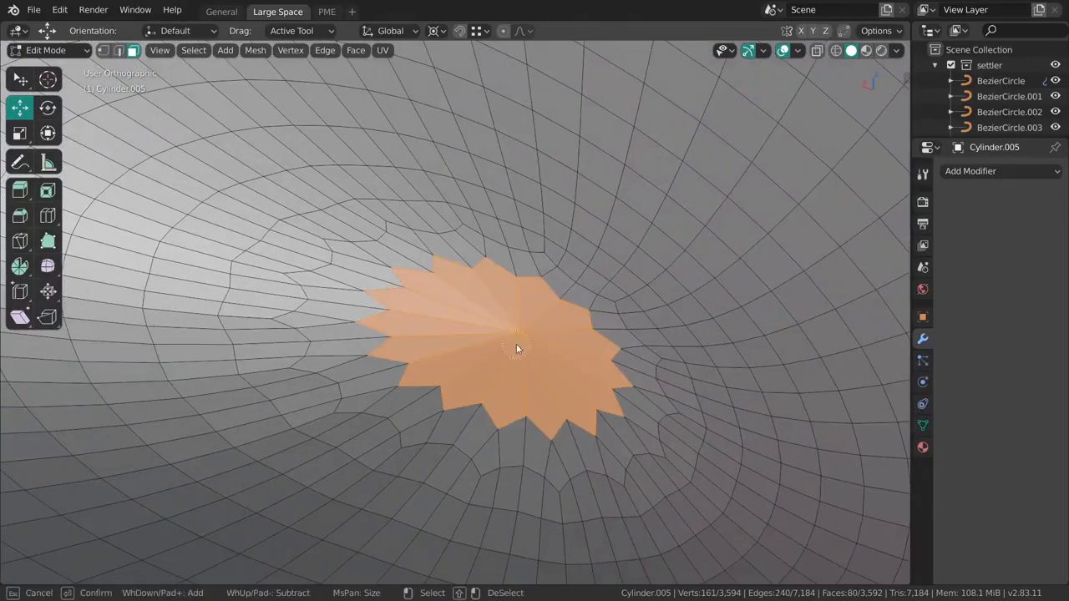
middle_drag(532, 297, 543, 319)
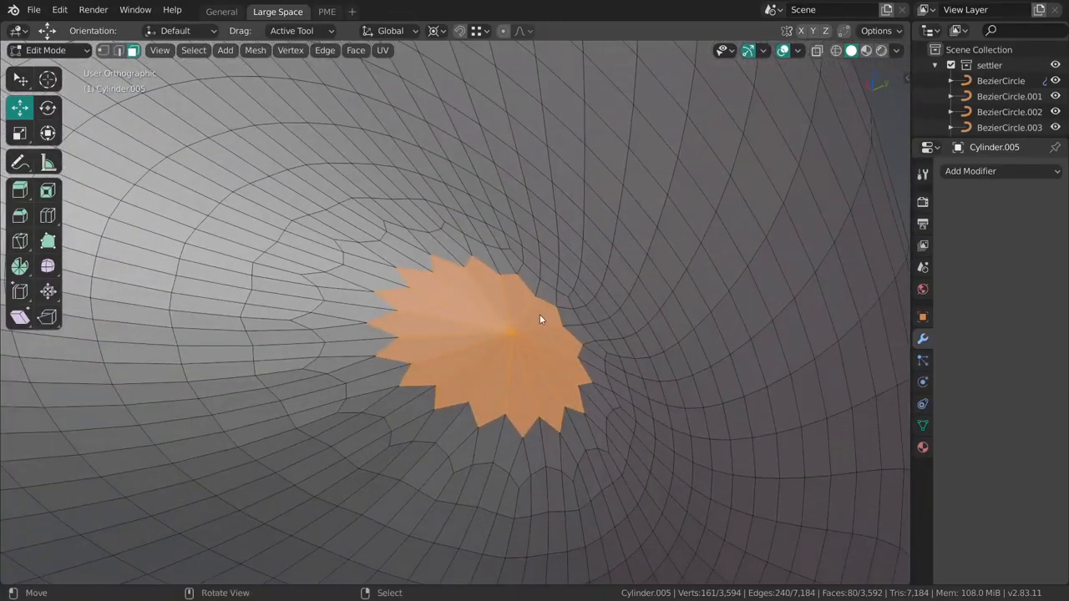
key(alt+a)
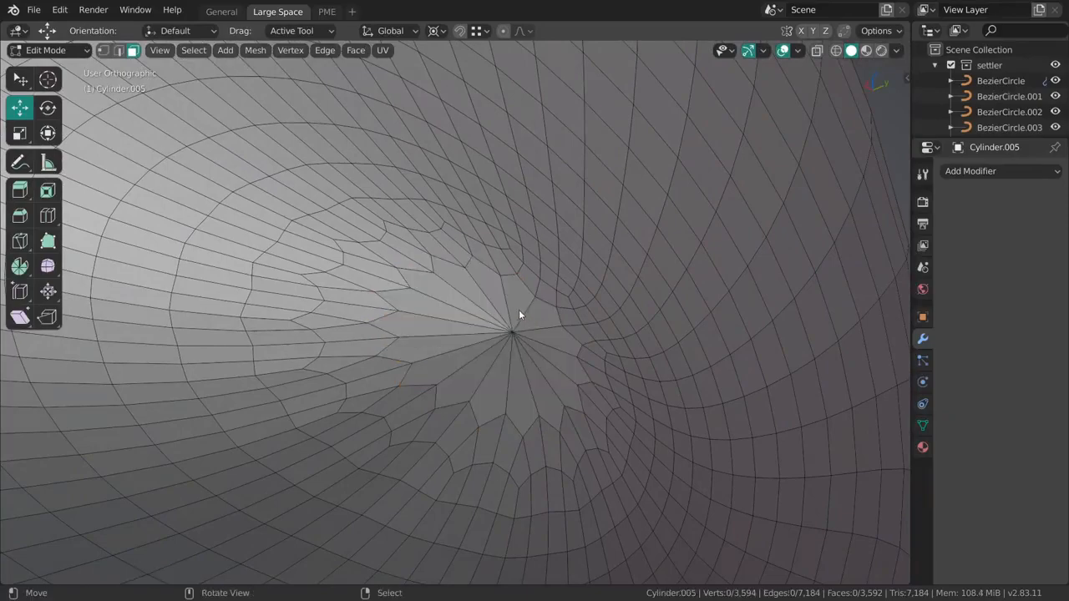
middle_drag(519, 309, 488, 323)
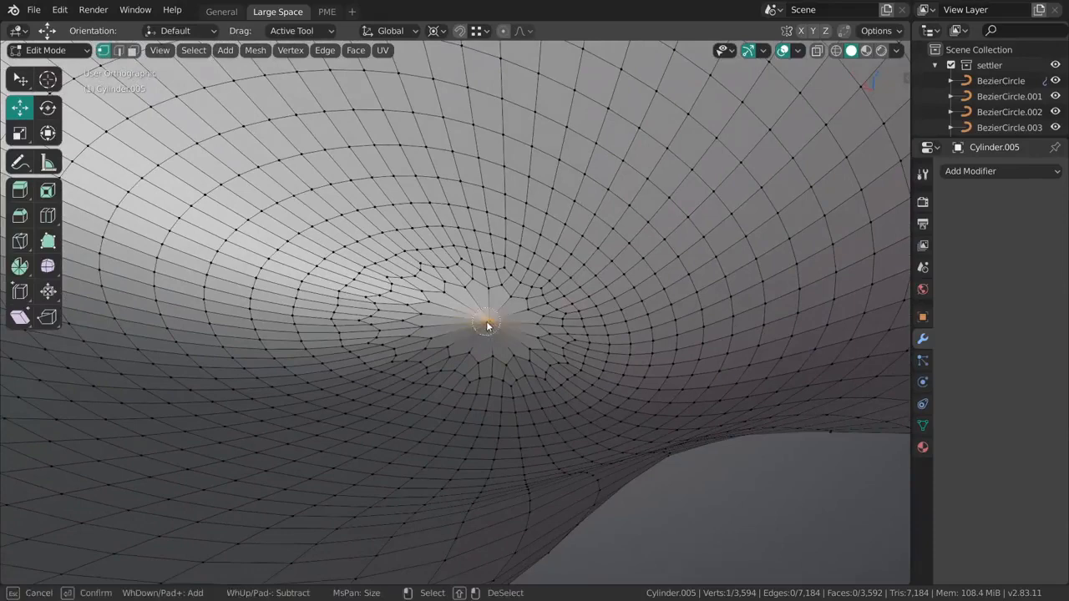
alt+click(458, 290)
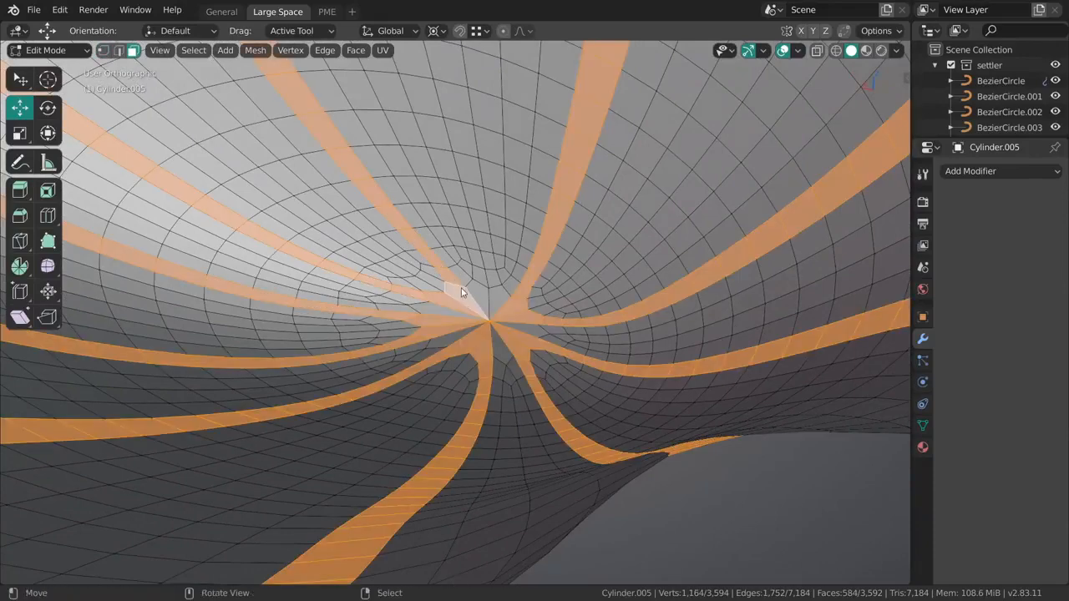
key(2)
middle_drag(461, 292, 454, 316)
alt+click(457, 284)
key(alt+a)
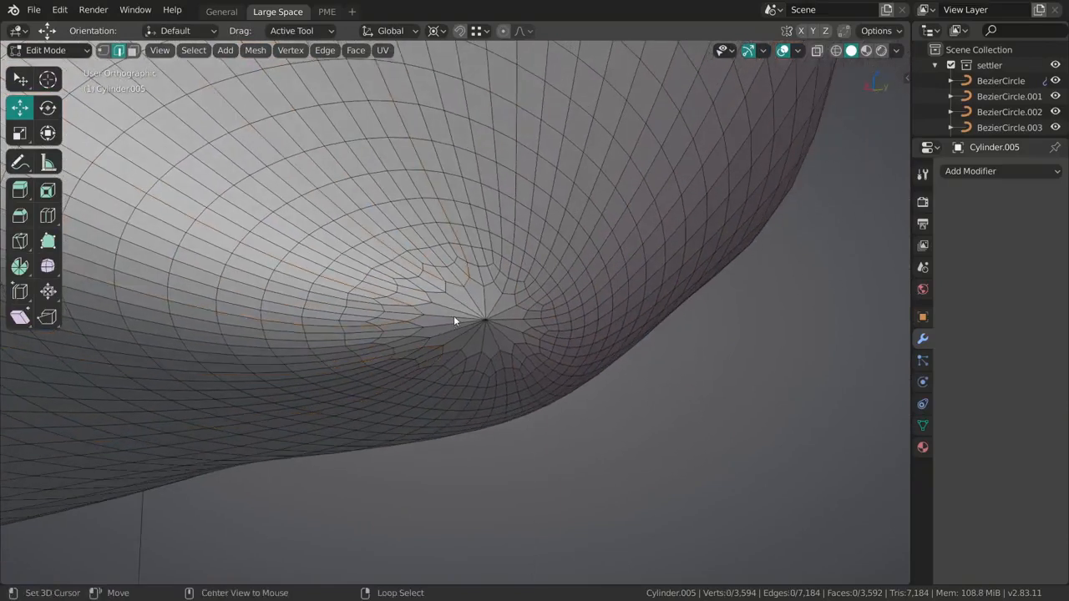
Step: Select the ring of faces meeting at the pole on the head's rear tip and delete them
click(485, 323)
key(Return)
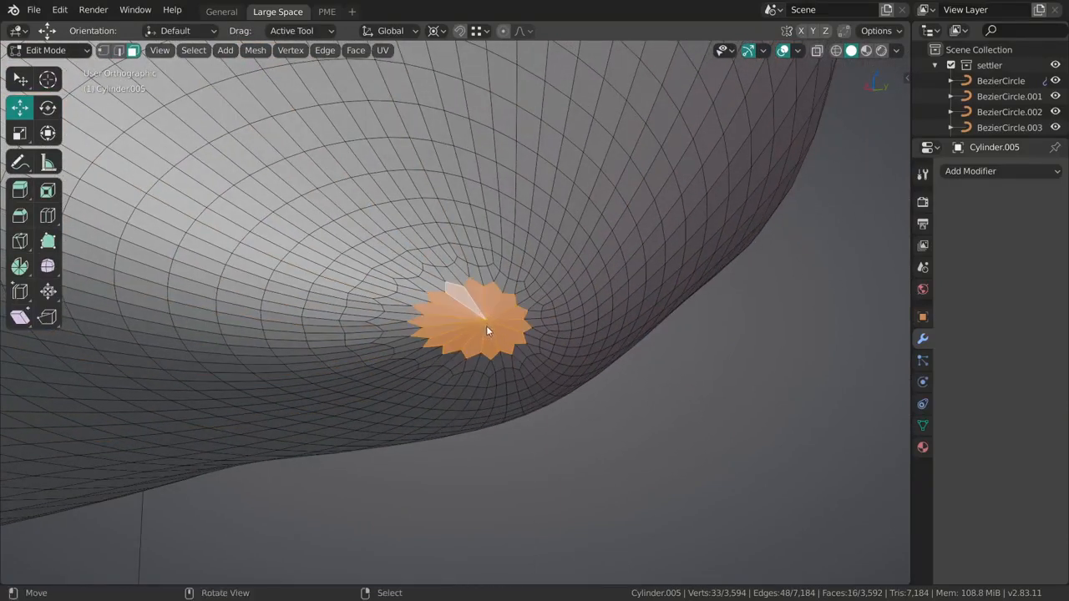
key(x)
click(482, 362)
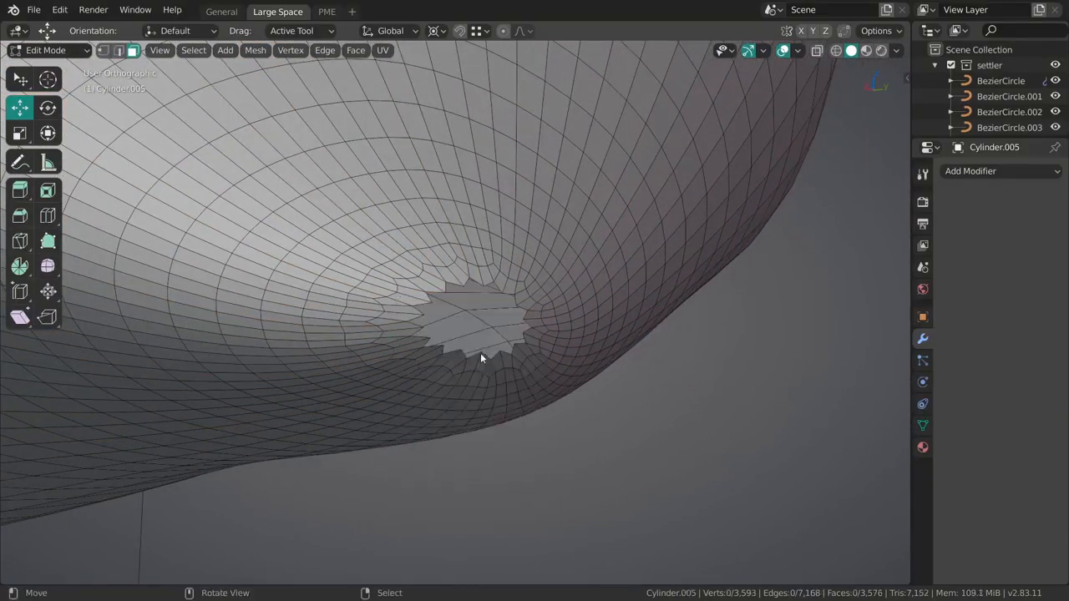
Step: Extrude the rim of the hole at the rear tip and merge it into one central vertex to close it
middle_drag(480, 352, 489, 289)
key(e)
click(515, 344)
key(m)
click(523, 338)
scroll(491, 340, down, 4)
key(Tab)
scroll(464, 346, down, 8)
key(Tab)
Step: Select a lengthwise face loop along the head's side and compare its course with the side sketch in wireframe
scroll(410, 257, up, 2)
alt+click(407, 253)
alt+click(405, 259)
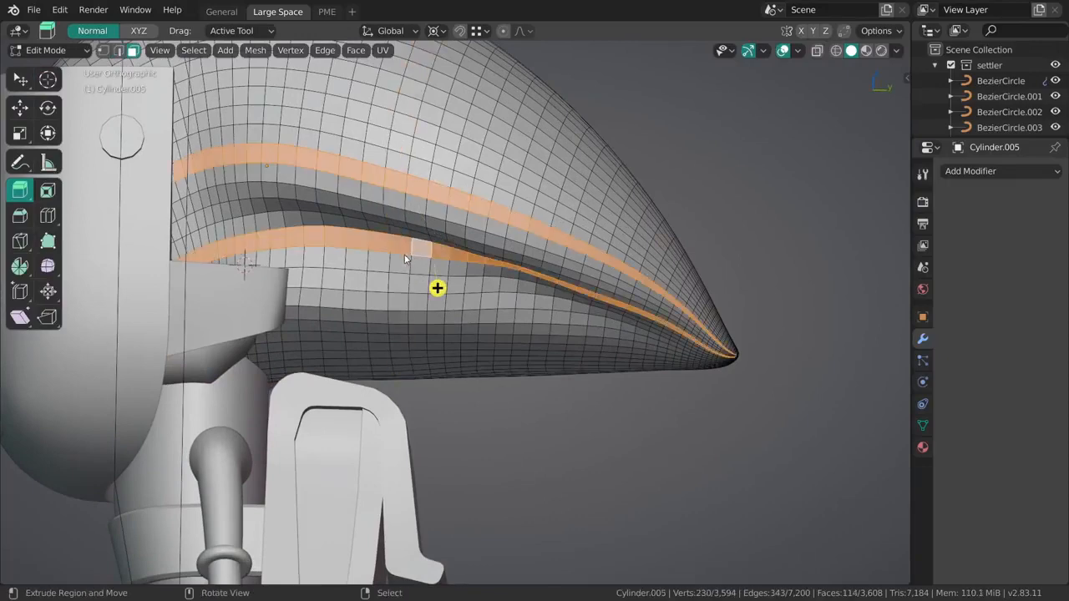
mouse_move(523, 250)
middle_down()
mouse_move(582, 292)
mouse_move(606, 363)
mouse_move(588, 336)
mouse_move(532, 322)
mouse_move(575, 306)
mouse_move(559, 207)
mouse_move(508, 232)
middle_up()
scroll(576, 325, up, 3)
scroll(508, 232, down, 6)
key(grave)
click(556, 298)
shift+middle_drag(499, 311, 674, 295)
key(shift+z)
scroll(479, 344, up, 6)
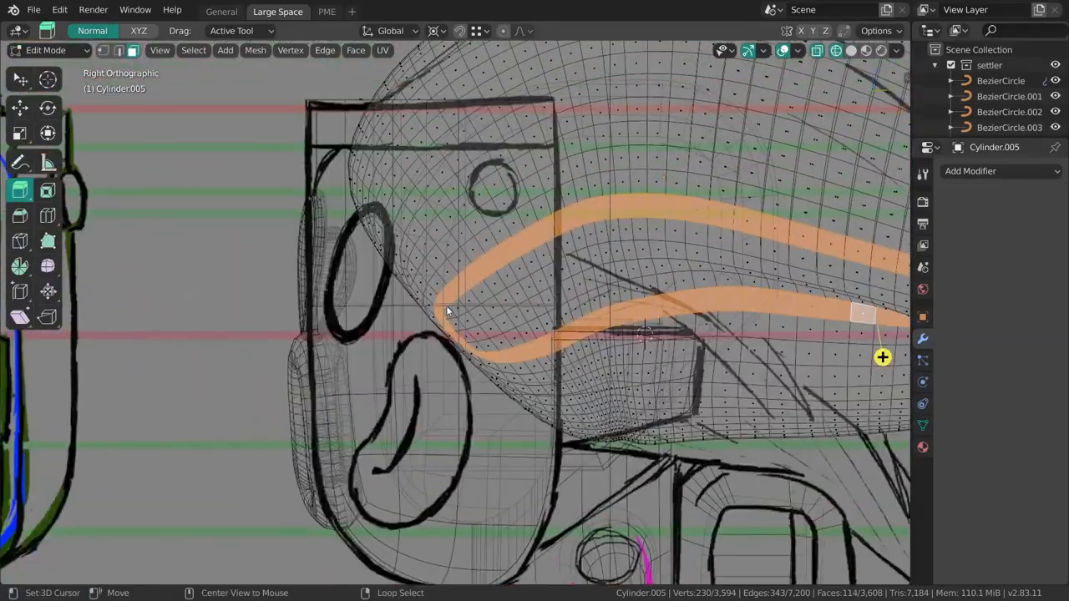
Step: Delete a face loop around the front of the sculpted head, along with the patch of faces it isolates
middle_drag(397, 346, 449, 318)
key(x)
click(479, 298)
click(447, 313)
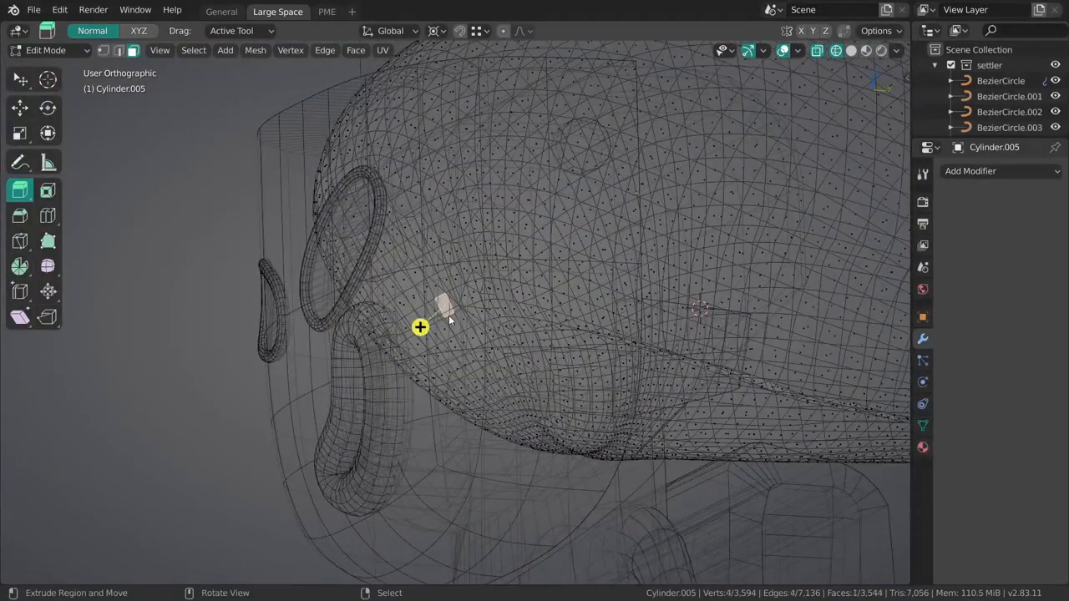
key(ctrl+l)
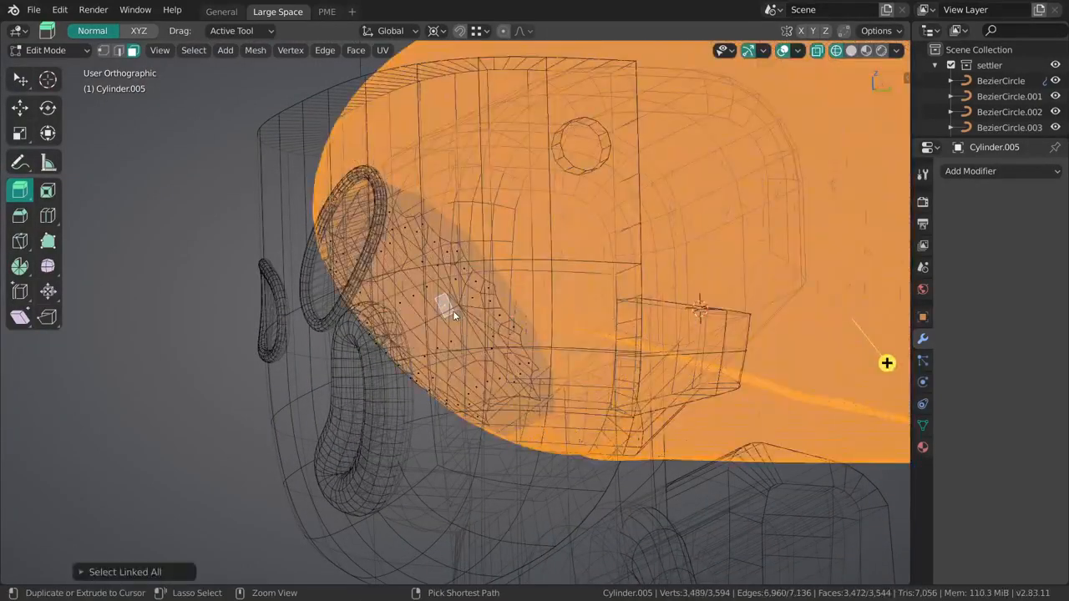
key(ctrl+i)
key(x)
click(509, 284)
Step: Select the matching lengthwise face loops on both sides of the head, following the side sketch, and hide them
key(grave)
click(561, 327)
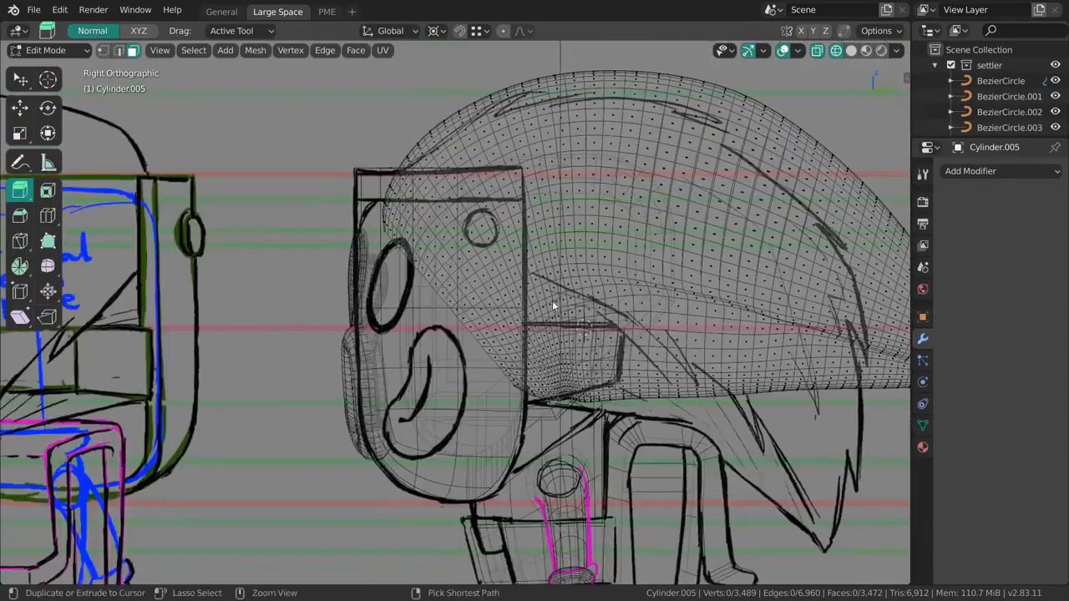
scroll(470, 319, up, 8)
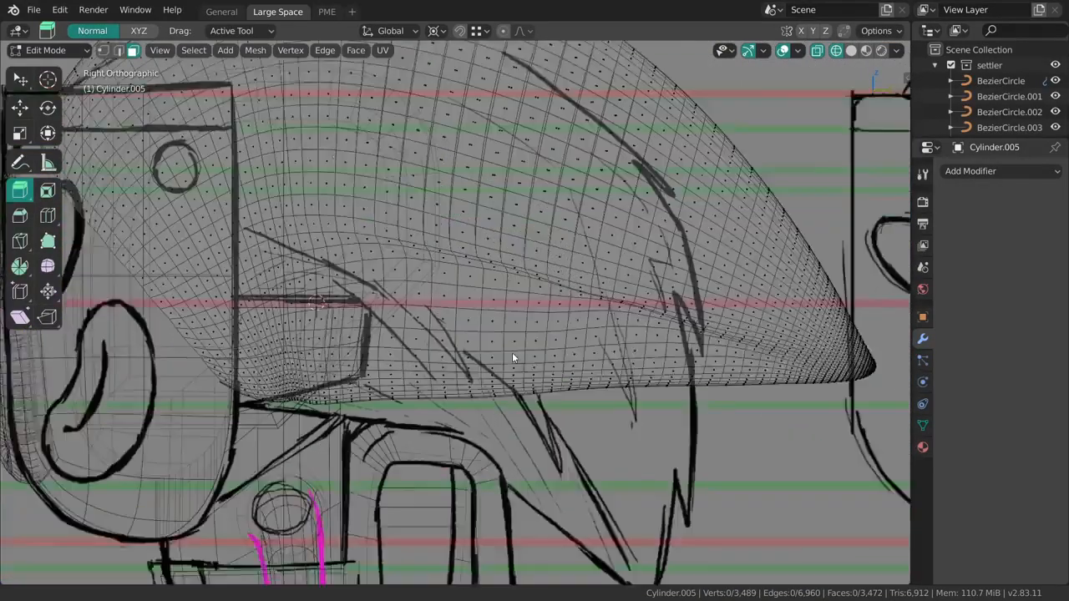
key(shift+z)
mouse_move(616, 351)
middle_down()
mouse_move(495, 170)
mouse_move(579, 289)
mouse_move(587, 340)
mouse_move(523, 336)
middle_up()
alt+click(495, 170)
alt+click(501, 174)
key(z)
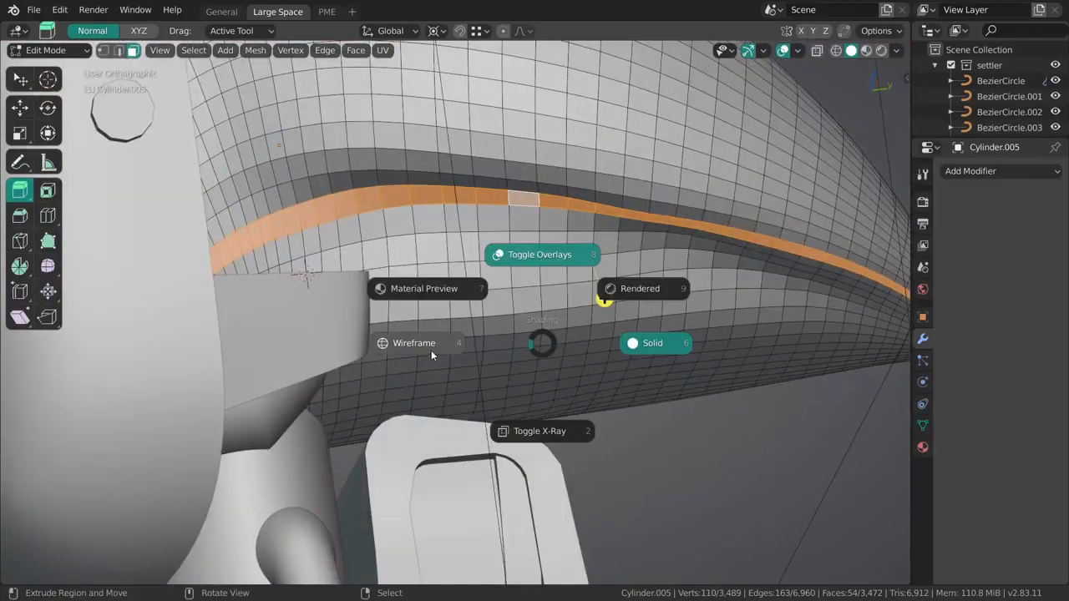
click(431, 351)
key(KP_3)
alt+shift+click(491, 254)
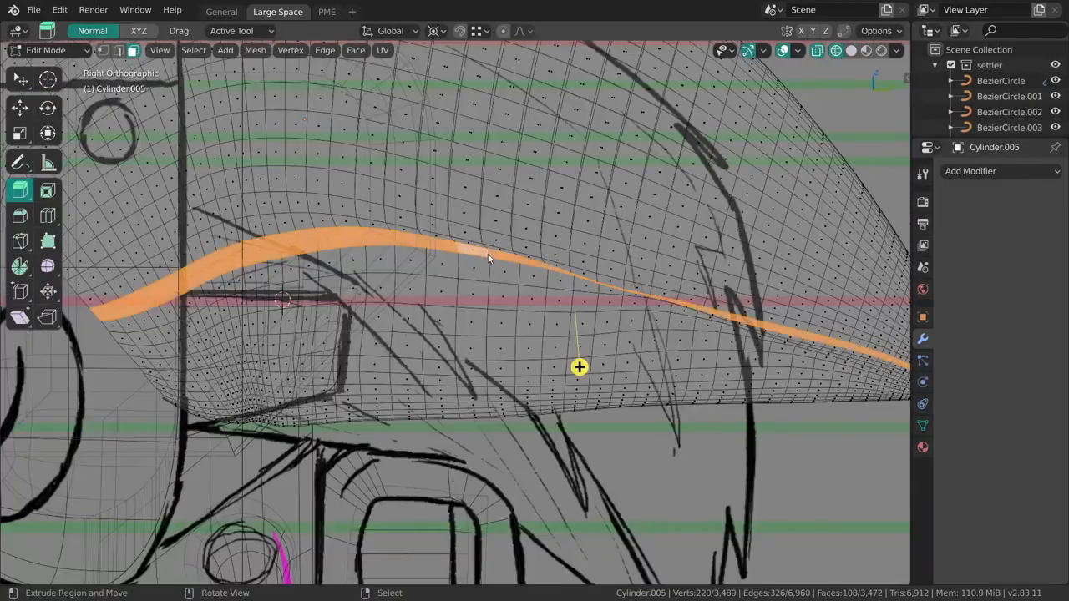
middle_drag(491, 254, 484, 374)
key(h)
scroll(546, 304, down, 3)
key(l)
mouse_move(531, 345)
middle_down()
mouse_move(626, 346)
mouse_move(590, 349)
mouse_move(511, 272)
middle_up()
key(alt+a)
Step: Hide the faces around the rear tip's central vertex that lie below the gaps left by the hidden side loops
alt+middle_click(786, 387)
scroll(710, 394, up, 5)
key(shift+z)
key(1)
mouse_move(370, 142)
middle_down()
mouse_move(427, 284)
mouse_move(496, 369)
middle_up()
key(c)
click(419, 270)
key(alt+a)
scroll(449, 319, up, 2)
key(c)
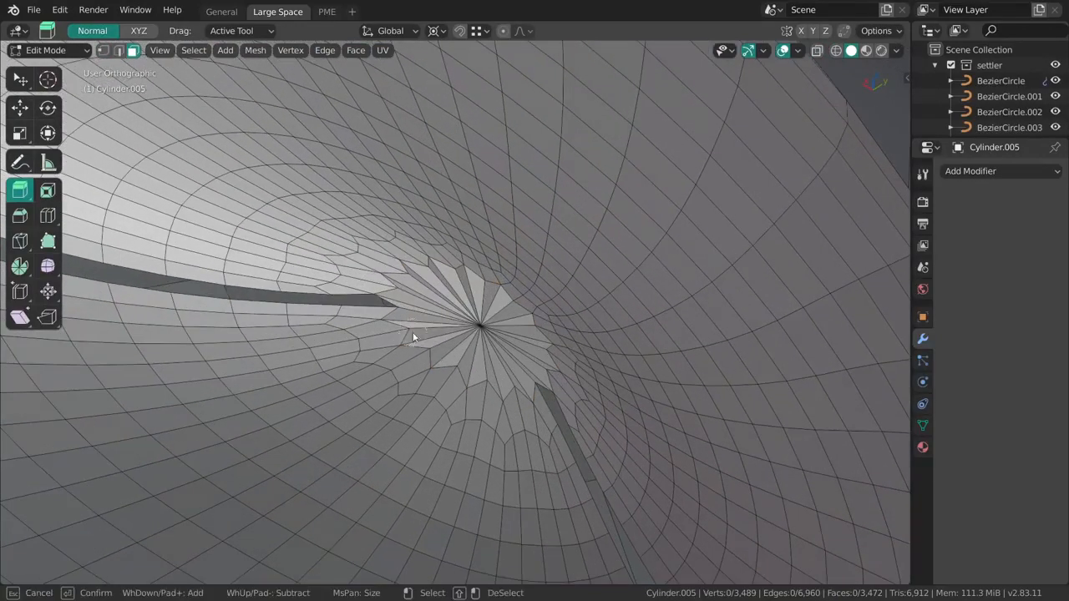
drag(410, 327, 411, 334)
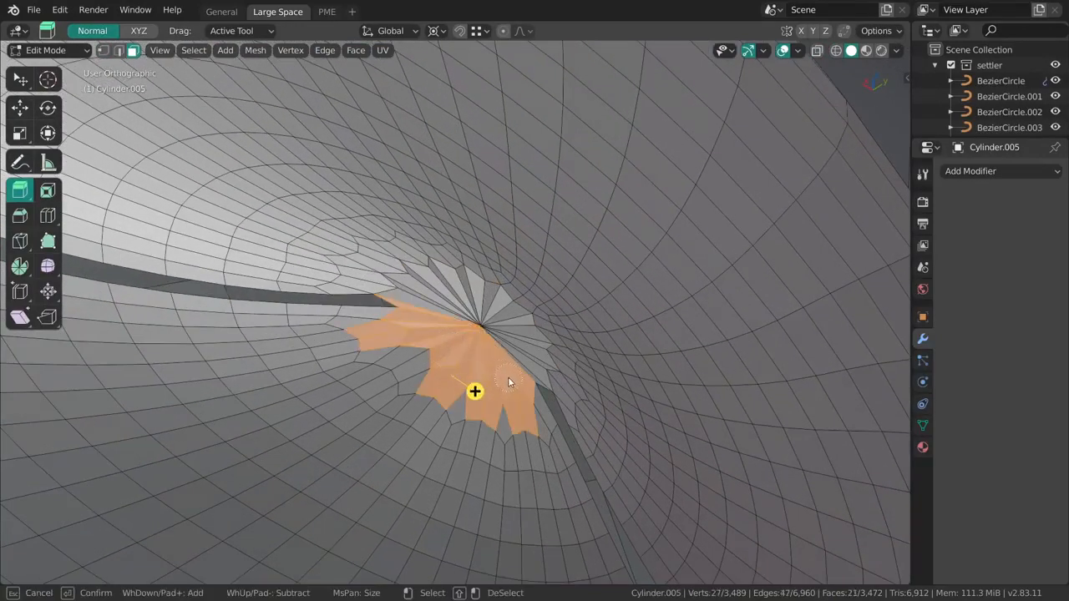
key(h)
scroll(437, 343, down, 3)
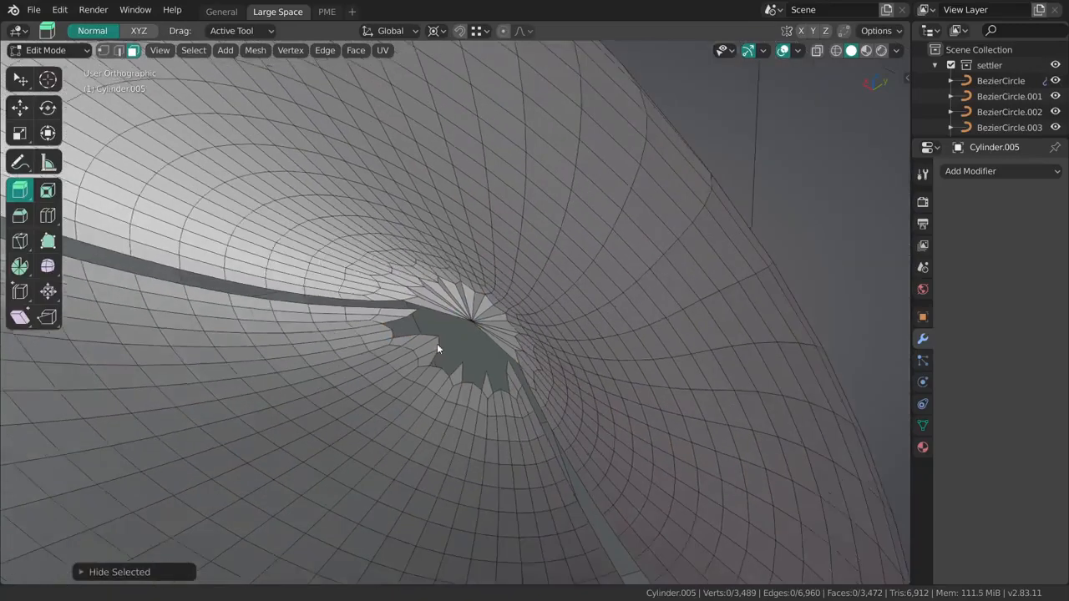
Step: Select the linked lower part of the head, reveal the hidden faces and separate the selection into its own object
key(l)
middle_drag(399, 458, 428, 288)
key(KP_3)
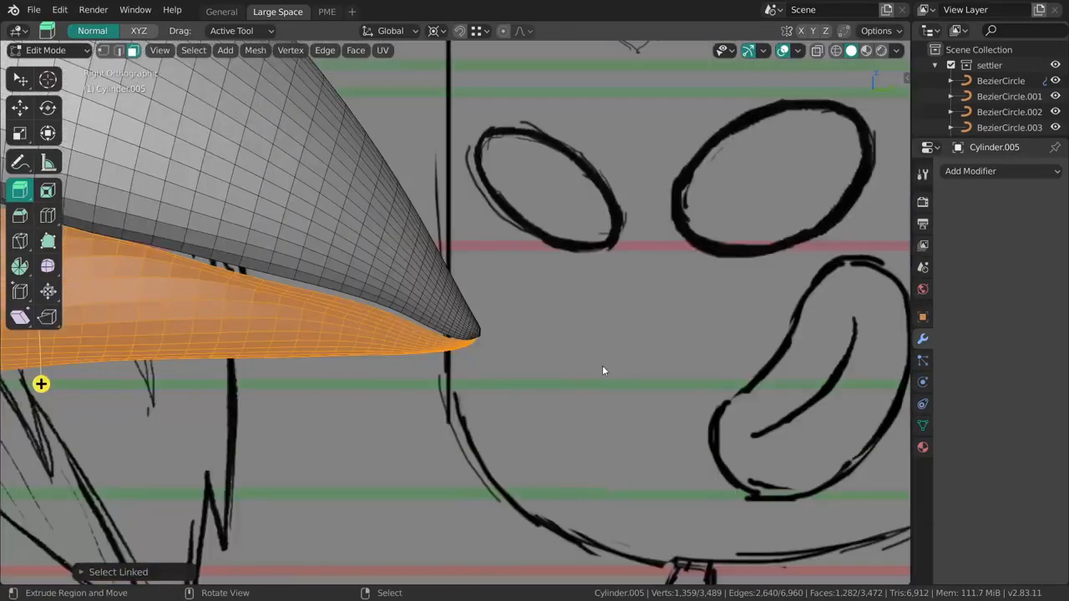
scroll(501, 389, down, 4)
key(h)
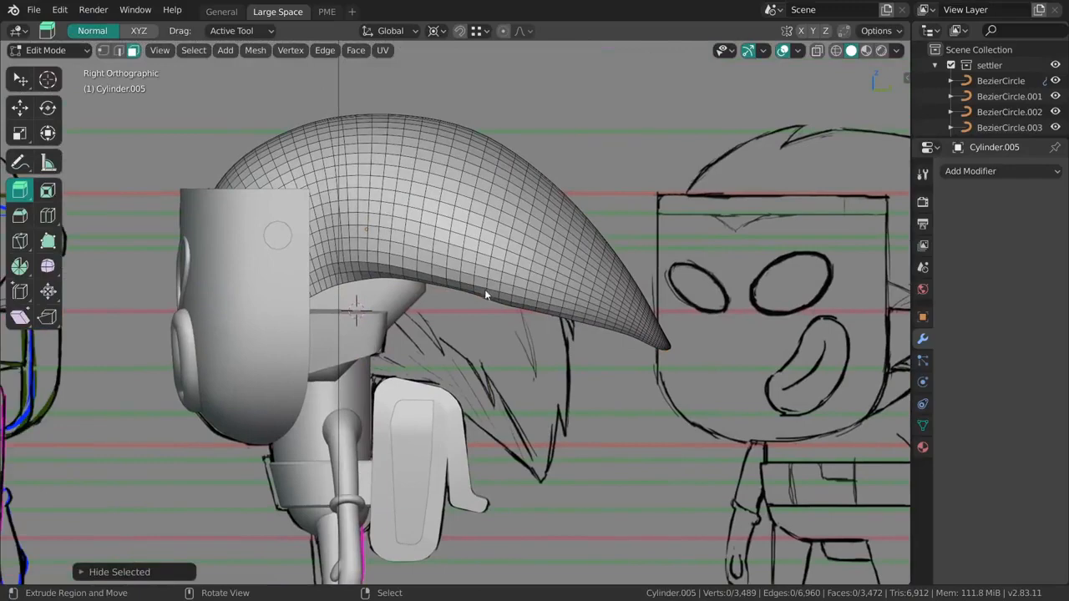
shift+middle_drag(484, 294, 505, 291)
key(alt+h)
key(p)
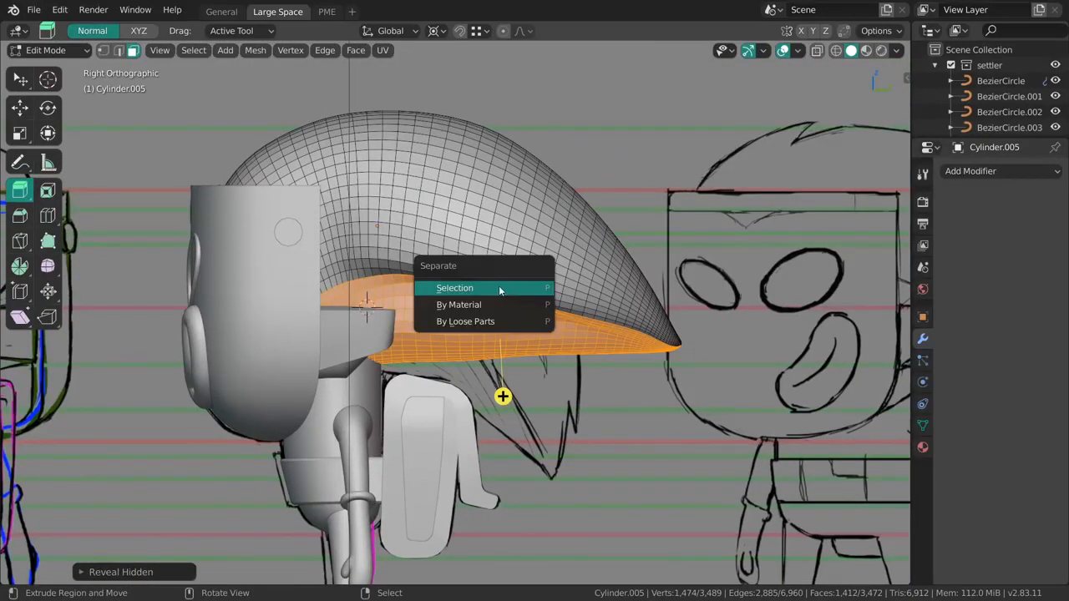
click(499, 288)
Step: Select the upper boundary edge loop of the separated lower part to inspect where it was cut, and clear the selection
key(ctrl+Tab)
click(476, 325)
key(alt+a)
right_click(473, 326)
key(ctrl+Tab)
click(534, 324)
shift+middle_drag(472, 265, 501, 230)
scroll(486, 292, up, 2)
alt+right_click(537, 207)
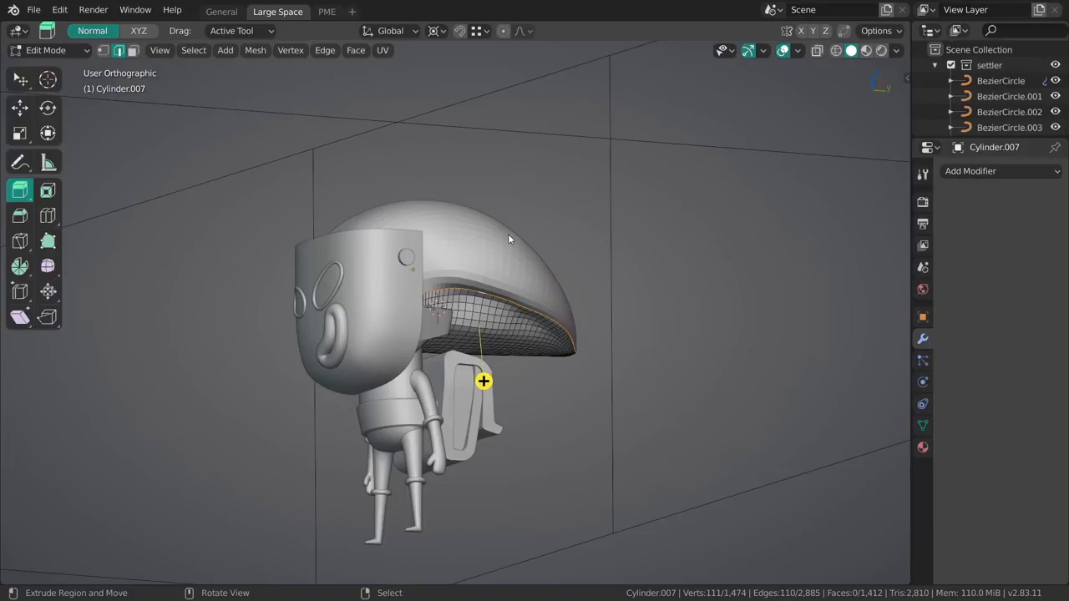
scroll(506, 237, up, 4)
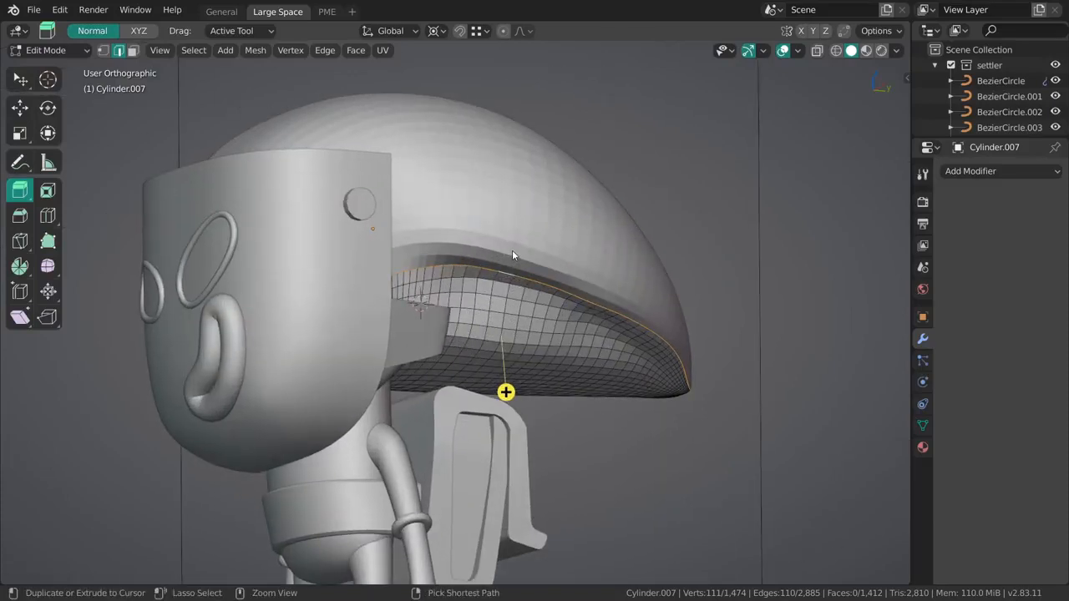
key(alt+a)
key(3)
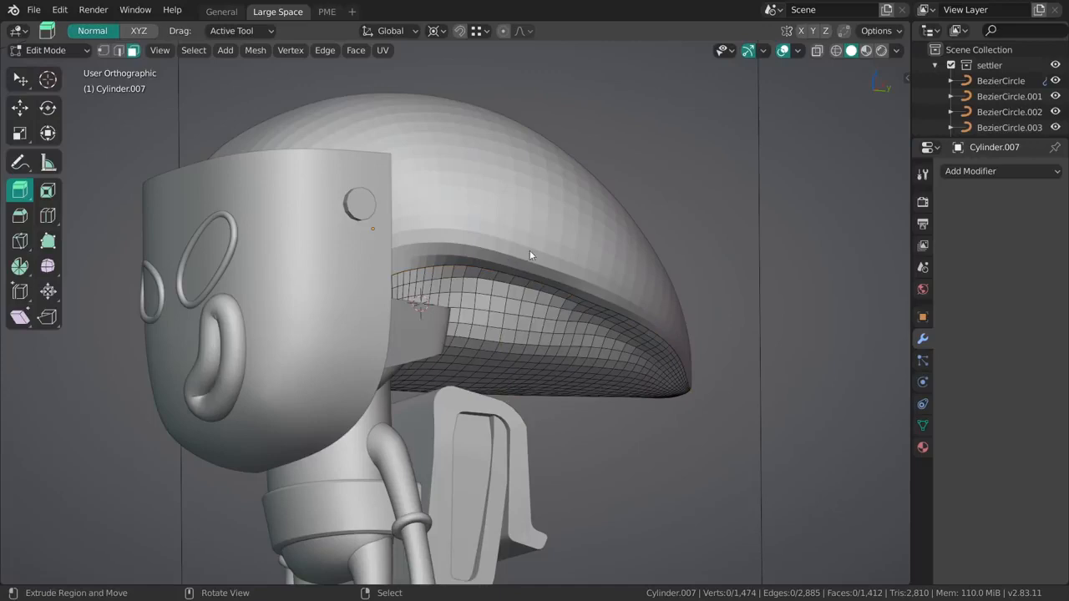
Step: Undo the separation of the lower part, reveal all hidden faces of the head mesh and finish editing it
middle_drag(529, 249, 507, 248)
key(Tab)
click(517, 250)
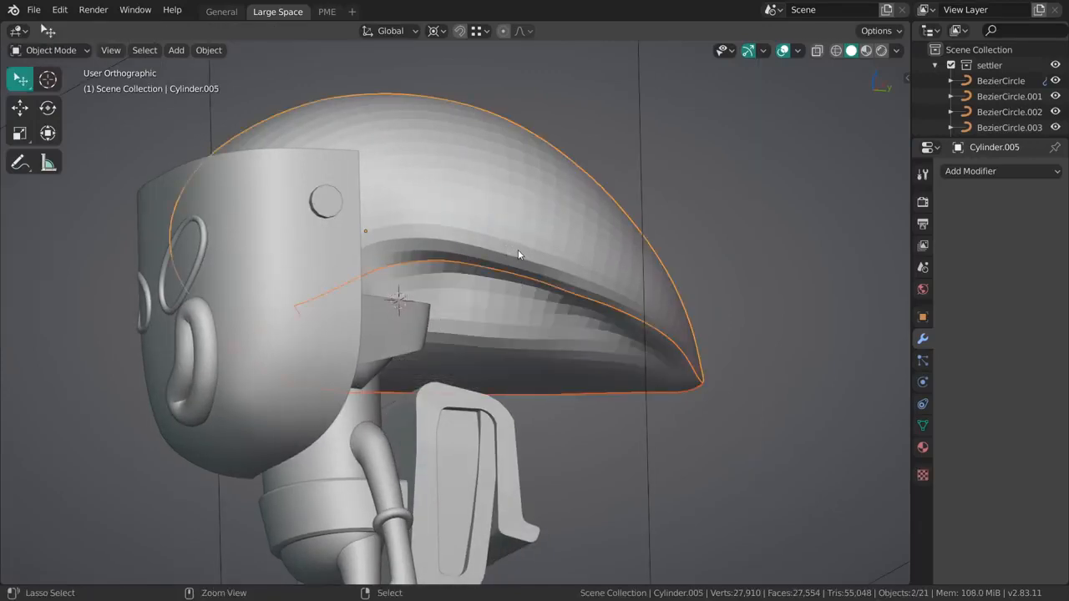
key(Tab)
key(h)
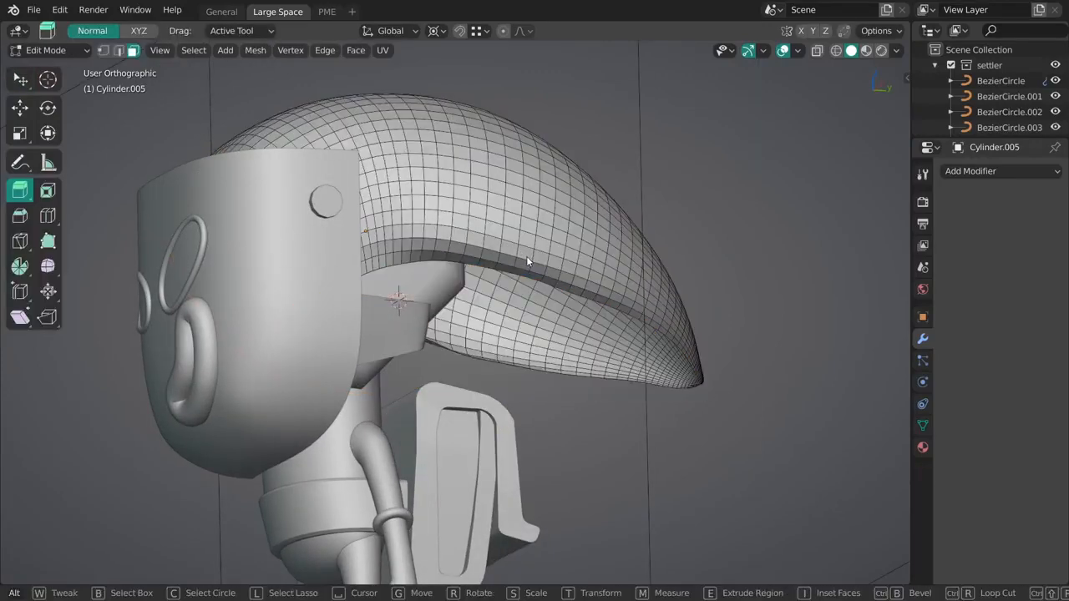
middle_drag(526, 260, 503, 244)
key(alt+h)
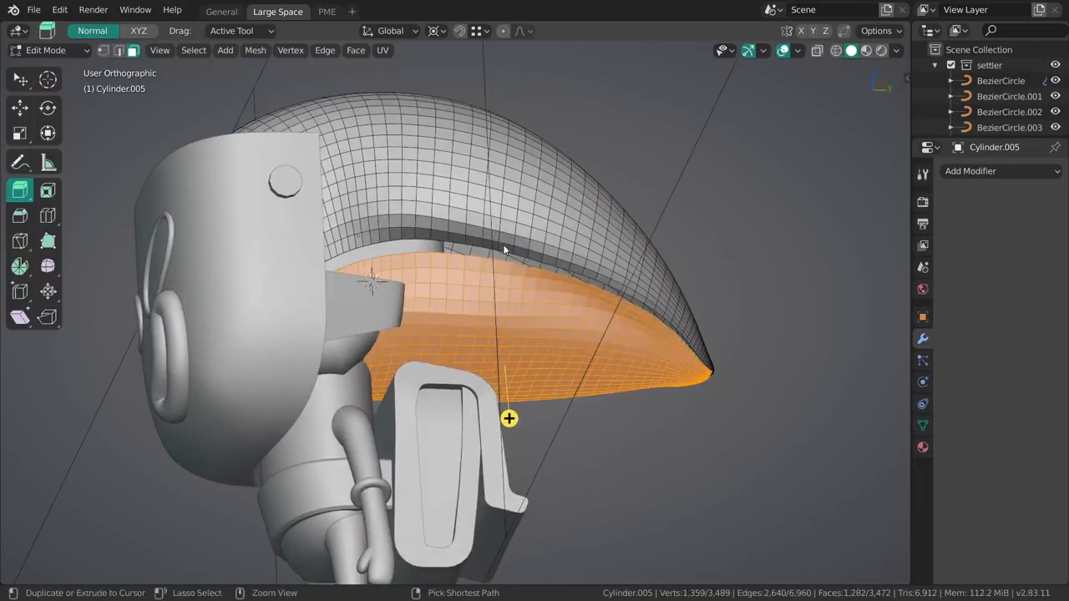
key(ctrl+z)
key(alt+h)
key(alt+a)
key(Tab)
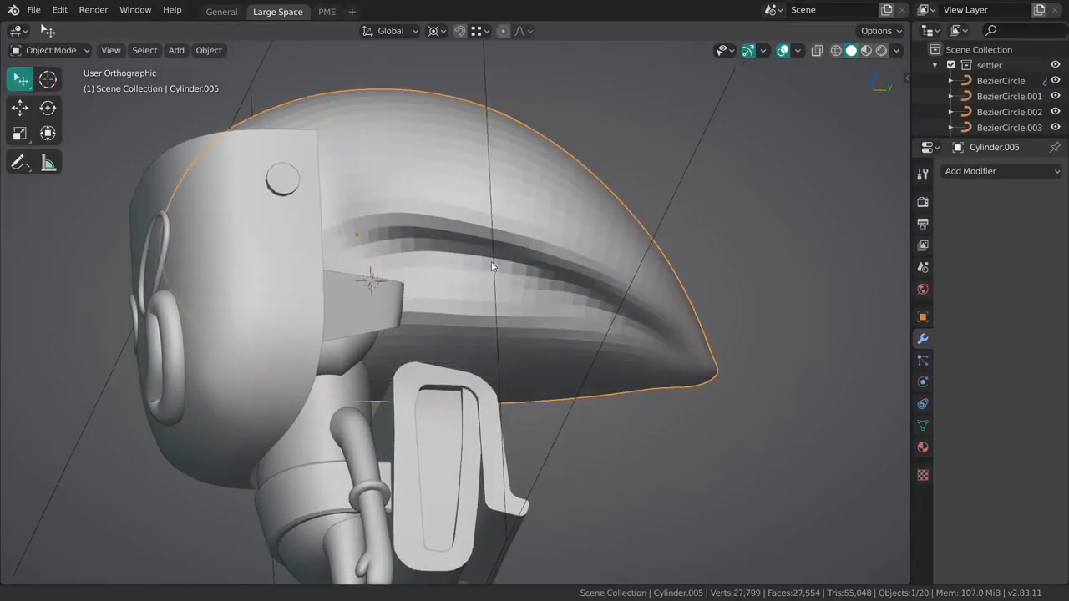
Step: Try a voxel remesh of the open head mesh in sculpt mode and undo it
ctrl+middle_drag(491, 261, 492, 255)
key(ctrl+Tab)
shift+middle_drag(506, 339, 513, 390)
click(804, 34)
mouse_move(851, 32)
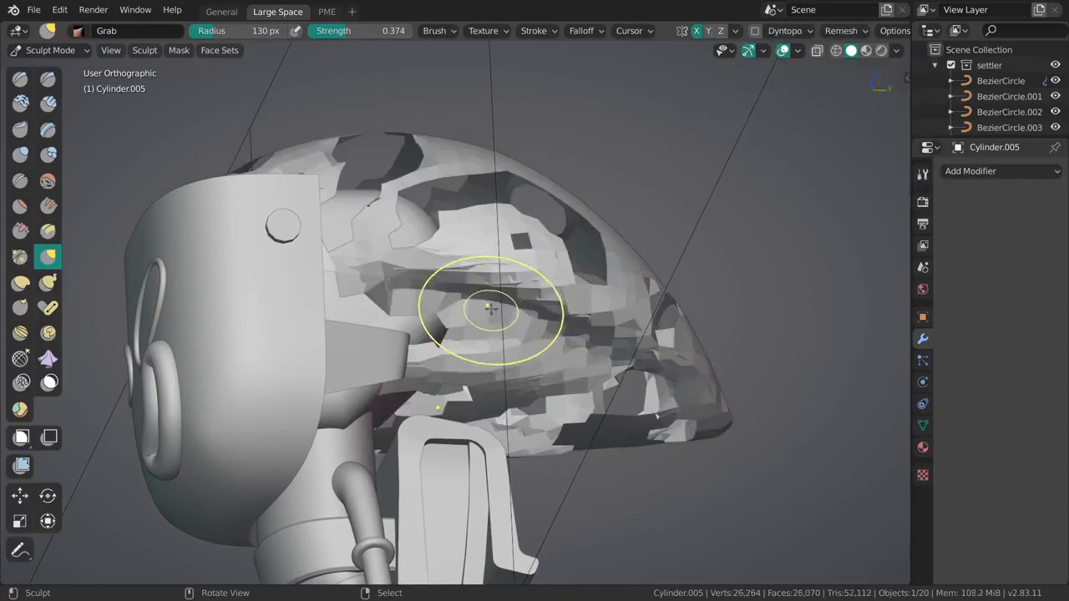
middle_drag(491, 310, 517, 394)
key(ctrl+z)
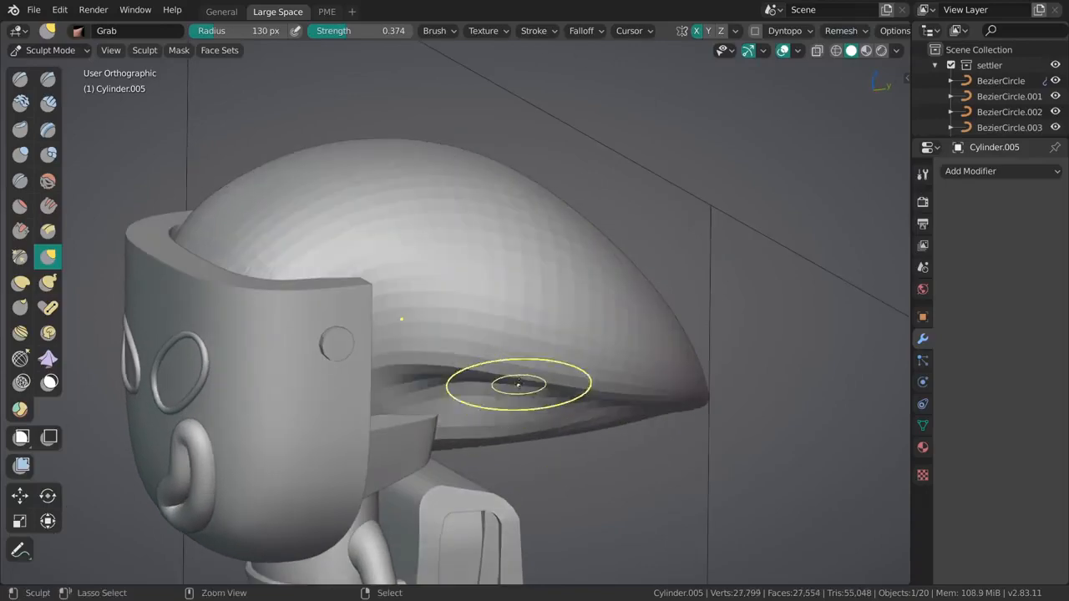
Step: Isolate the head mesh and fill the open edge loop at its front
middle_drag(518, 342, 449, 303)
key(ctrl+Tab)
click(501, 305)
shift+middle_drag(476, 354, 639, 312)
key(KP_Divide)
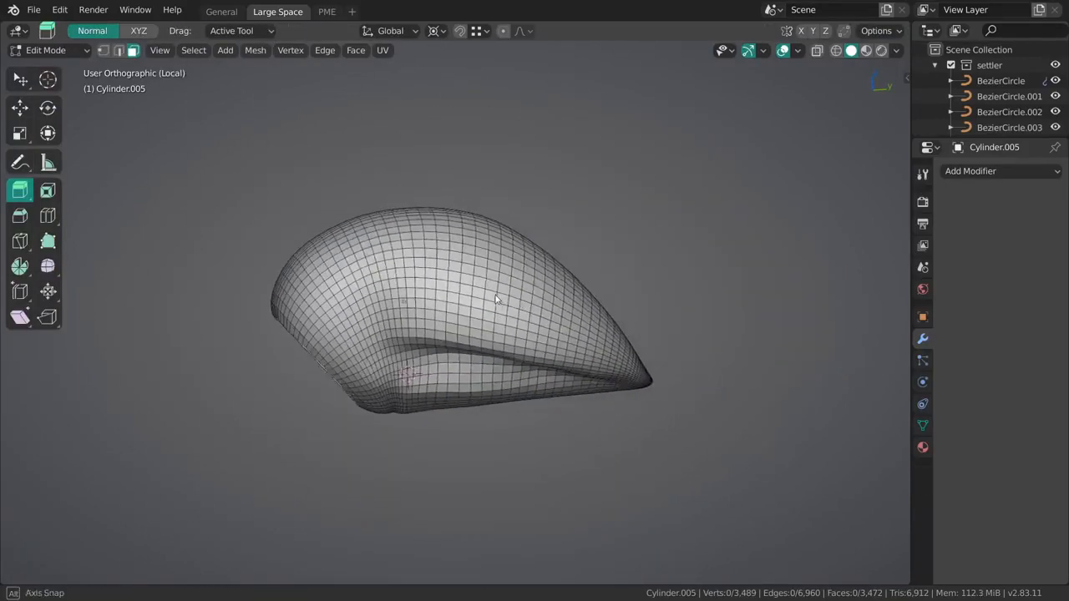
middle_drag(536, 312, 610, 246)
alt+click(418, 306)
key(2)
alt+click(524, 268)
key(alt+f)
key(alt+a)
middle_drag(684, 212, 497, 307)
Step: Try a voxel remesh of the filled head mesh at the current voxel size and undo it
key(ctrl+Tab)
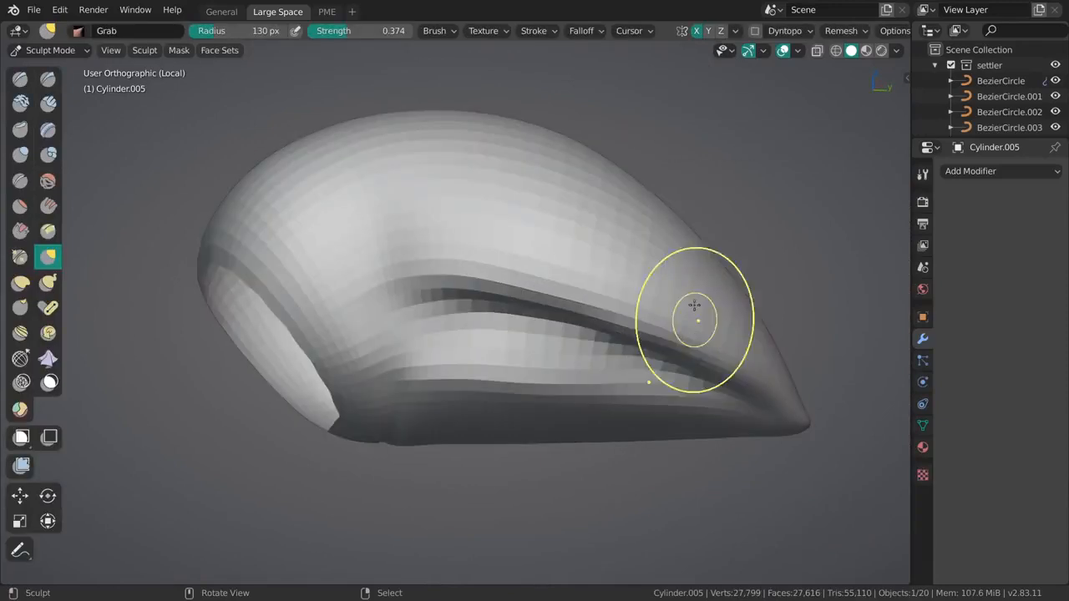
key(ctrl+r)
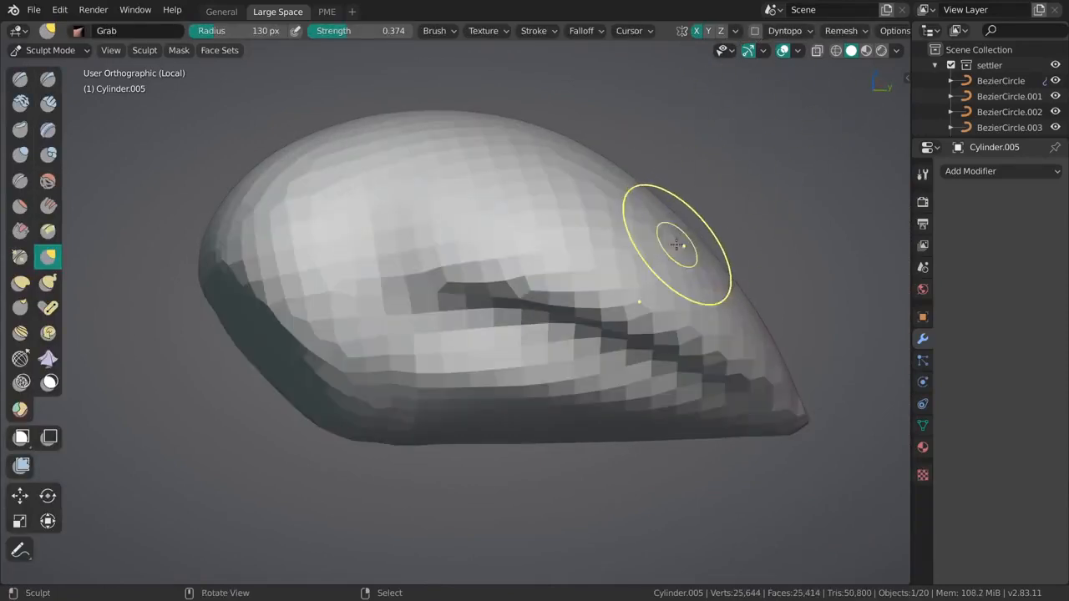
middle_drag(677, 240, 601, 278)
key(ctrl+z)
Step: Remesh the head with a voxel size of 0.01 m and bring back the rest of the character
click(858, 31)
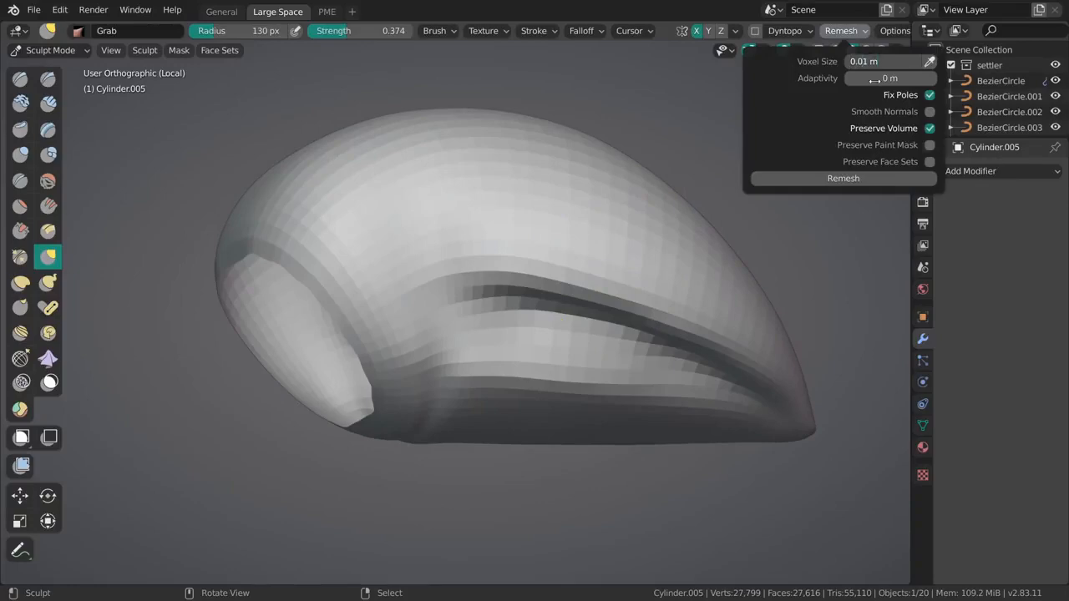
key(ctrl+r)
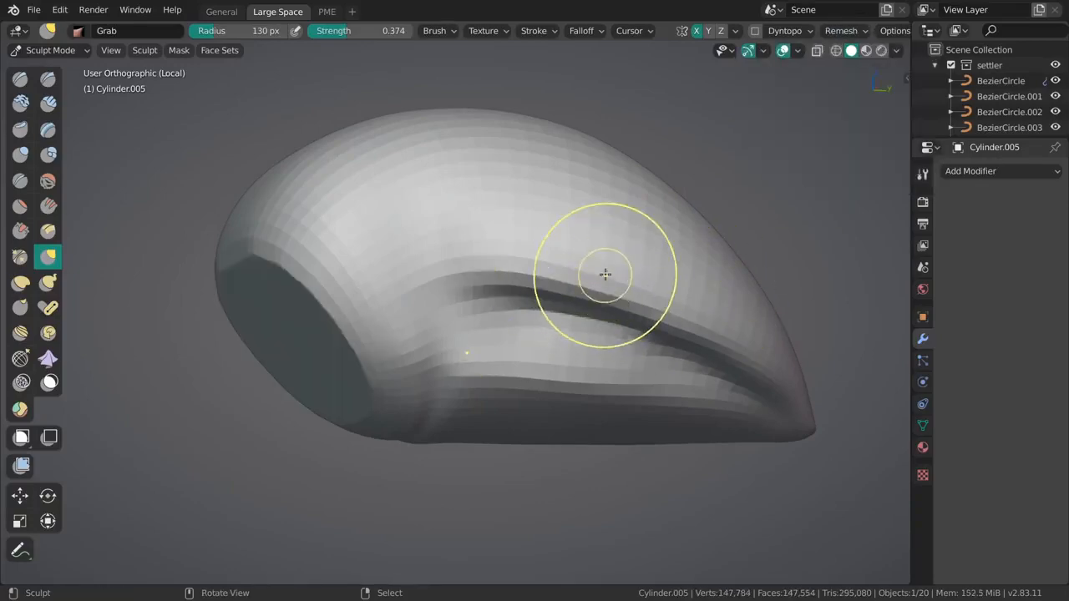
middle_drag(605, 275, 615, 370)
scroll(582, 277, up, 2)
scroll(580, 241, down, 6)
key(KP_Divide)
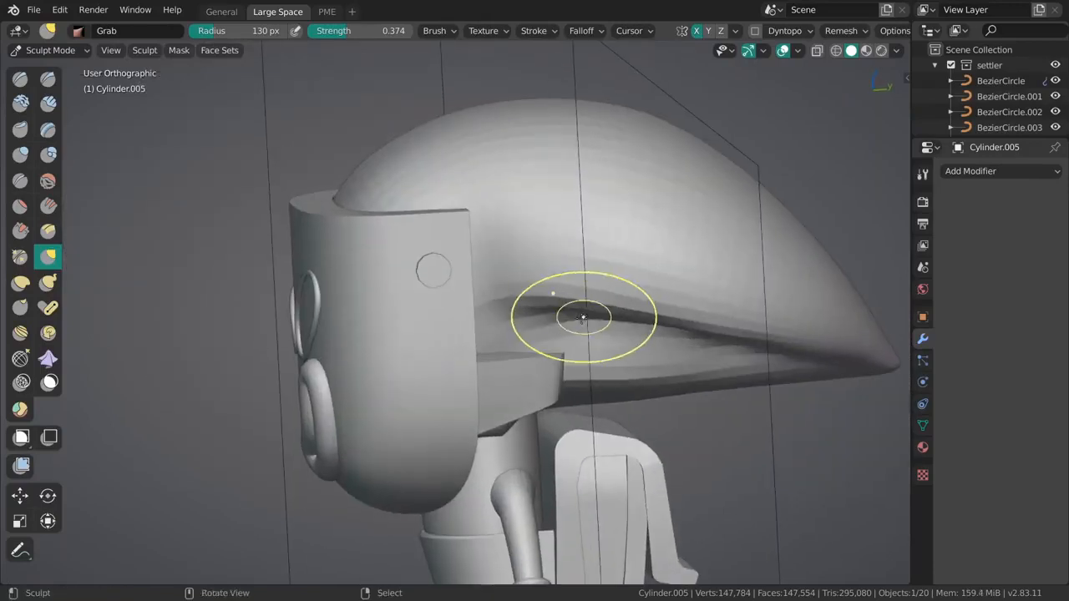
Step: Smooth the whole head with the Smooth mesh filter at strength 1.000 on all three axes
middle_drag(584, 309, 370, 270)
click(21, 465)
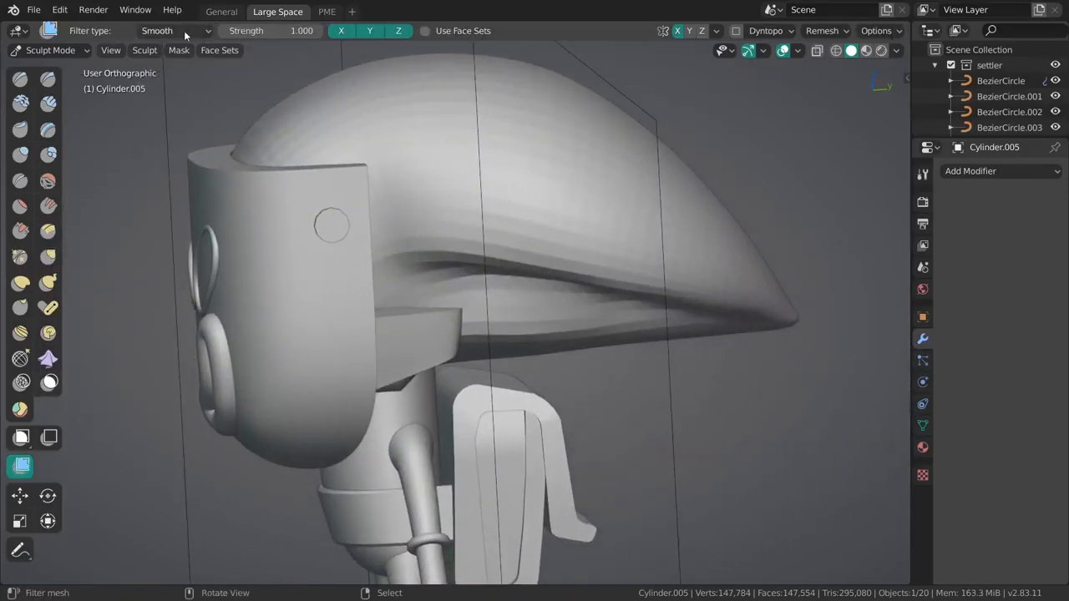
middle_drag(478, 257, 444, 296)
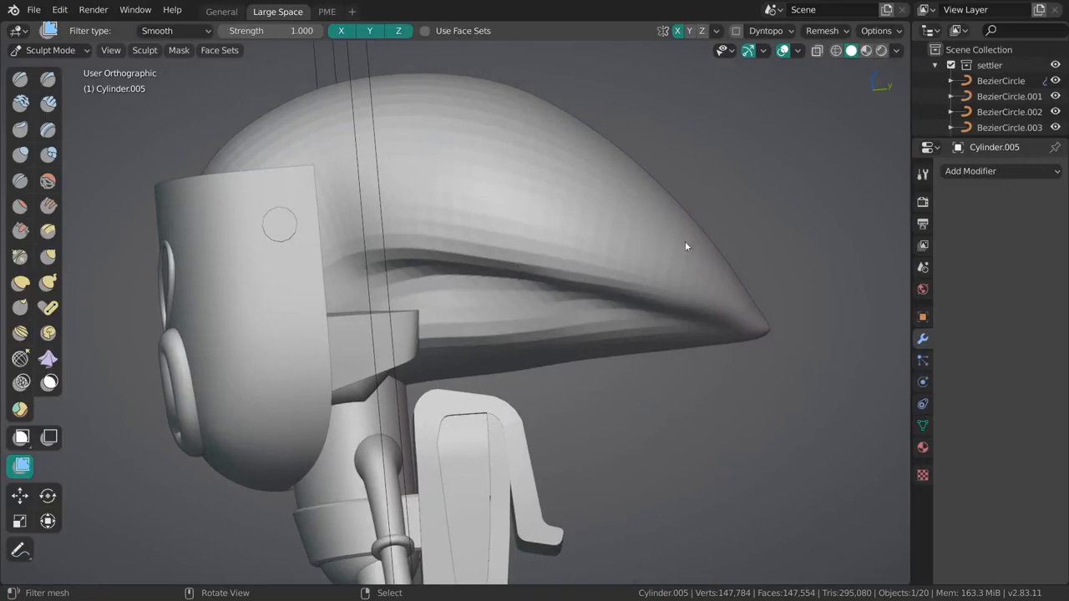
drag(685, 242, 851, 229)
drag(597, 268, 405, 296)
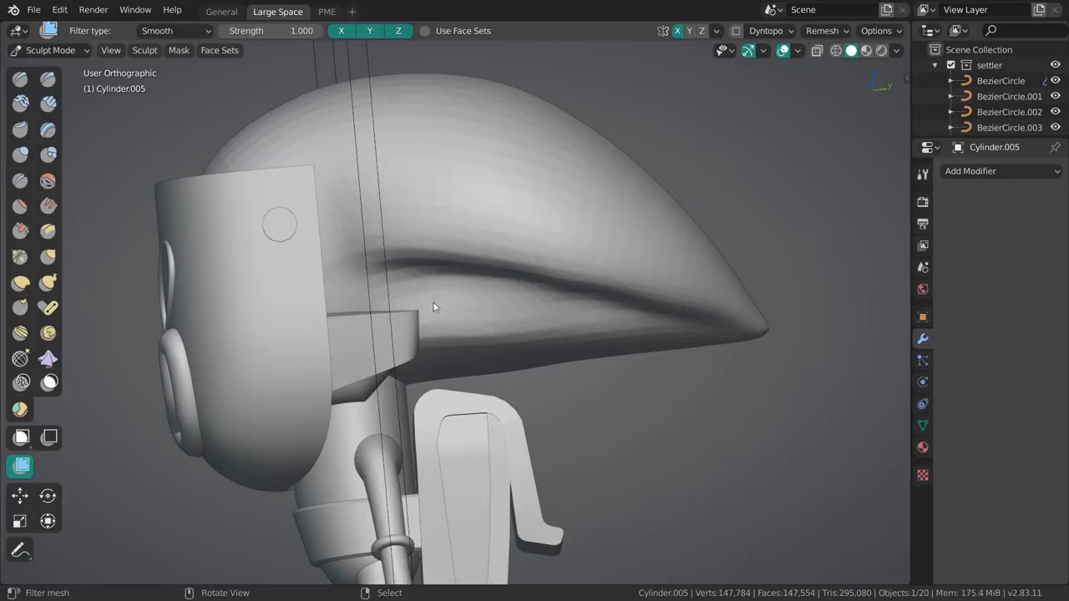
Step: Carve along the head's side groove from the rear tip with the Crease brush at 0.250 strength
mouse_move(641, 274)
middle_down()
mouse_move(555, 151)
mouse_move(477, 254)
mouse_move(492, 322)
mouse_move(506, 265)
mouse_move(658, 219)
mouse_move(525, 249)
middle_up()
key(2)
key(f)
click(502, 264)
mouse_move(451, 300)
middle_down()
mouse_move(412, 329)
mouse_move(442, 305)
middle_up()
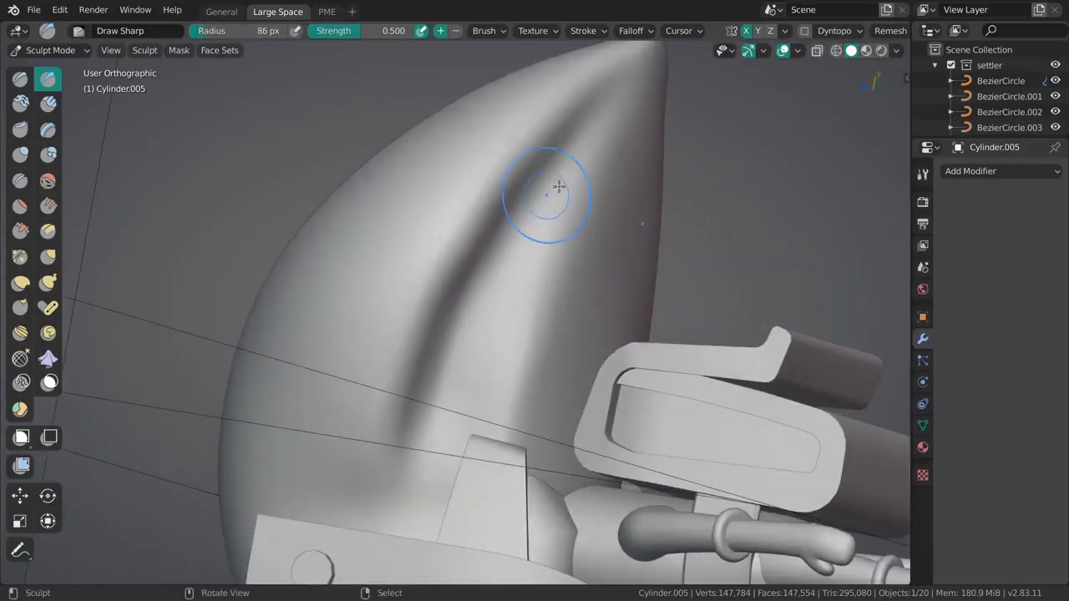
middle_drag(559, 186, 491, 148)
shift+middle_drag(491, 149, 510, 207)
mouse_move(527, 168)
middle_down()
mouse_move(518, 178)
mouse_move(520, 155)
middle_up()
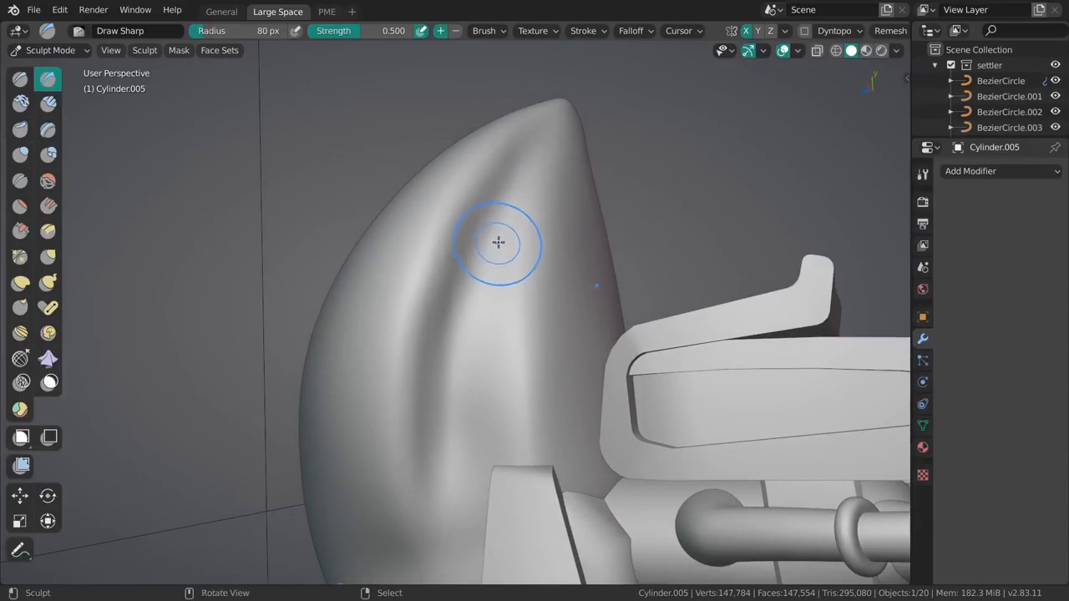
key(shift+c)
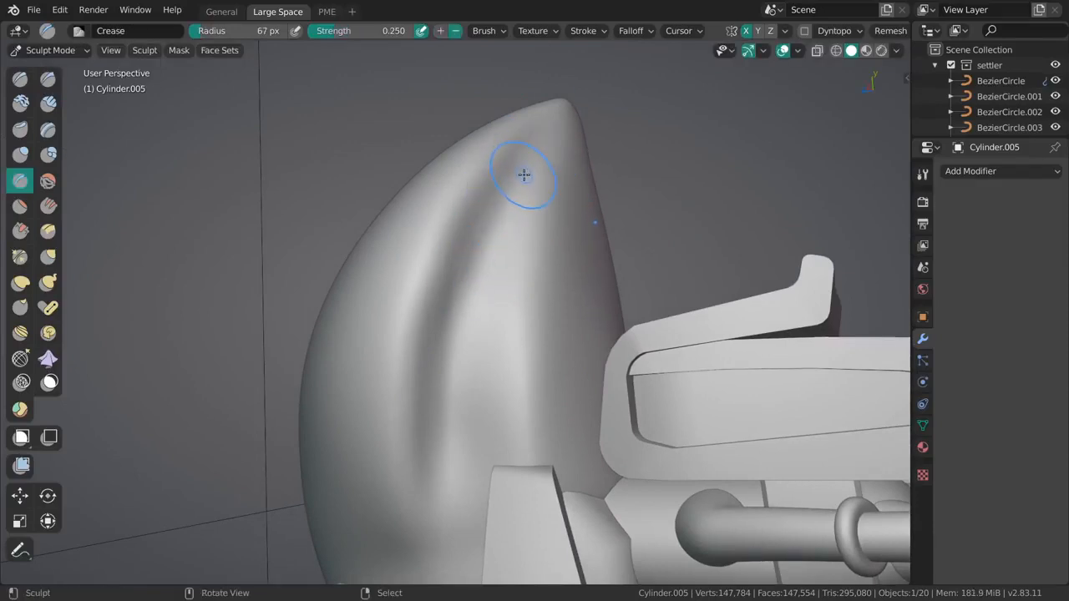
mouse_move(561, 124)
mouse_down()
mouse_move(463, 276)
mouse_move(448, 338)
mouse_up()
drag(498, 233, 446, 360)
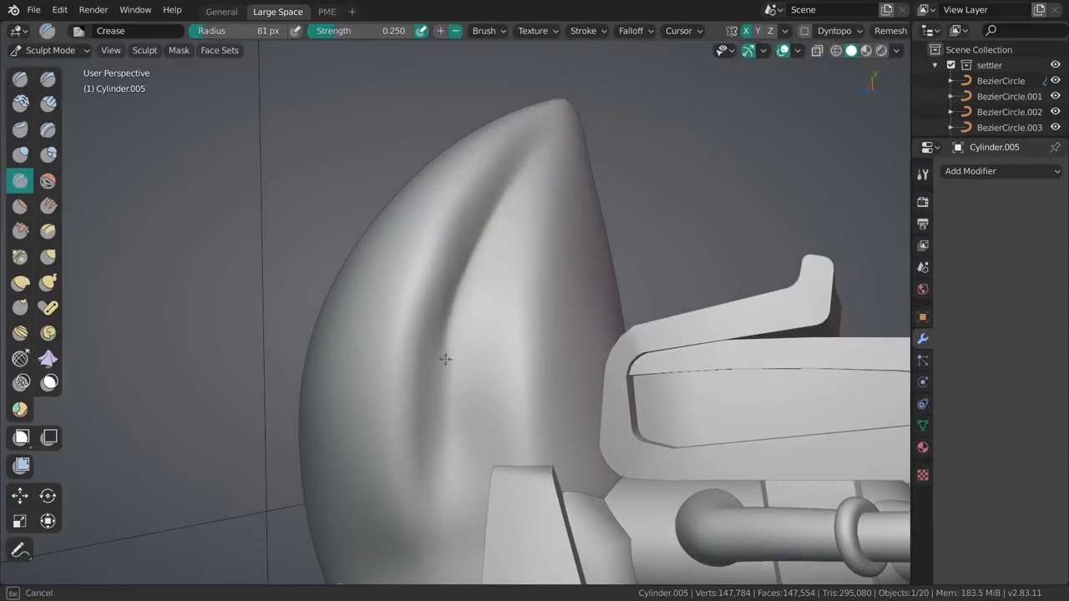
shift+middle_drag(474, 275, 487, 229)
Step: Show the sidebar with the Crease brush's settings
click(601, 31)
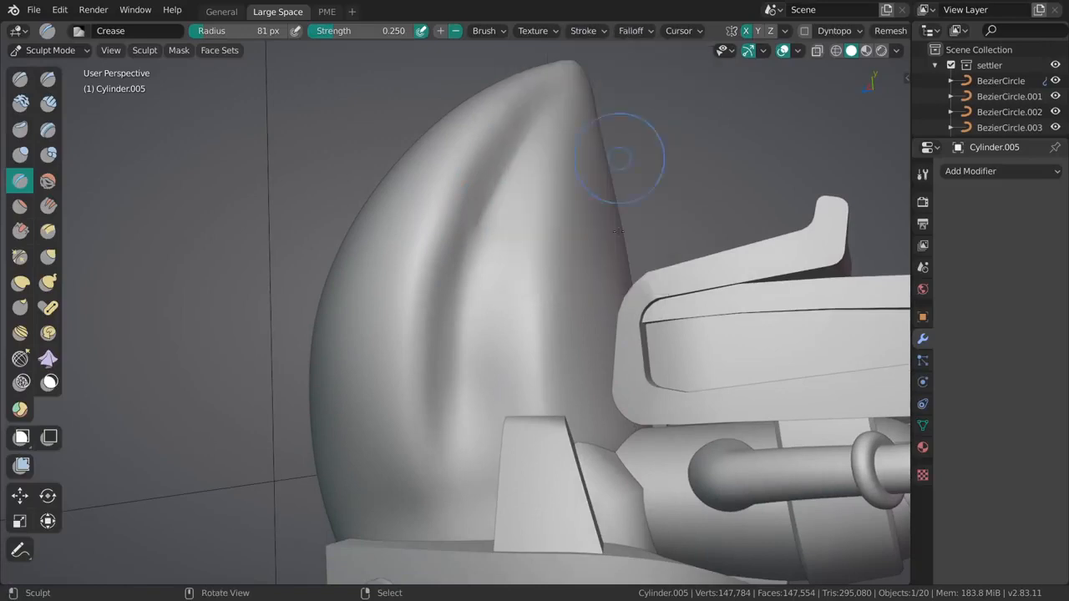
key(ctrl+space)
key(n)
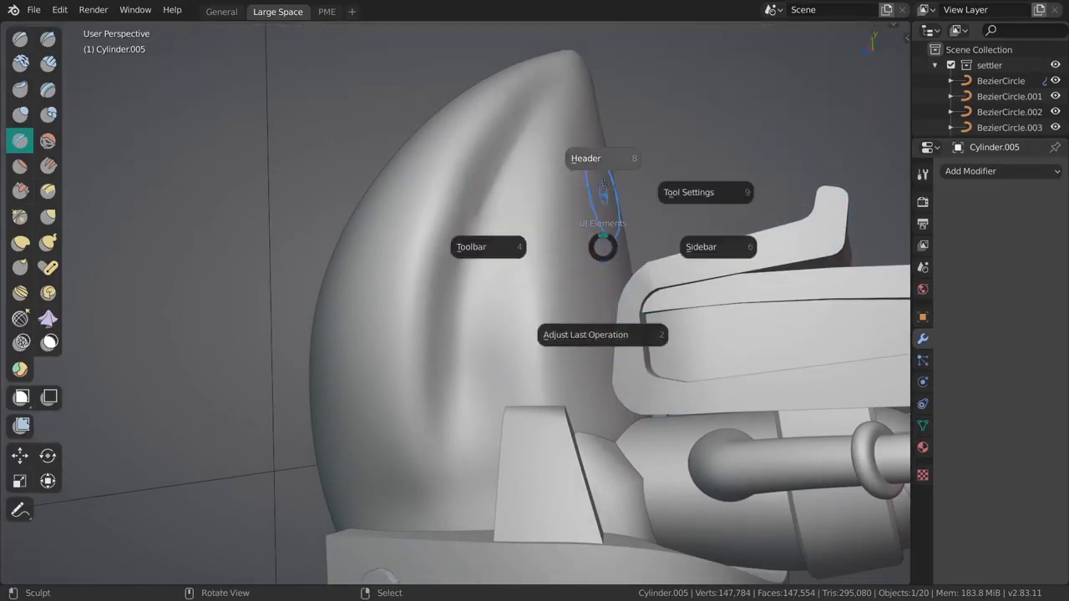
click(602, 158)
key(n)
click(709, 188)
click(880, 157)
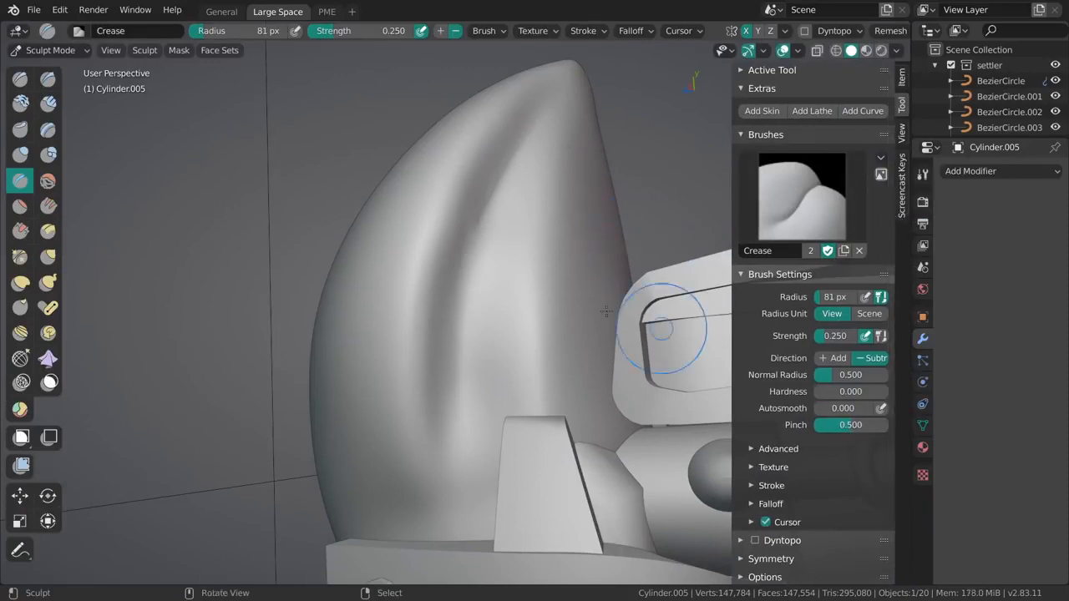
Step: Carve the side groove with Crease strokes, first at 64 px radius, then at 95 px radius and 0.149 strength
drag(547, 120, 494, 187)
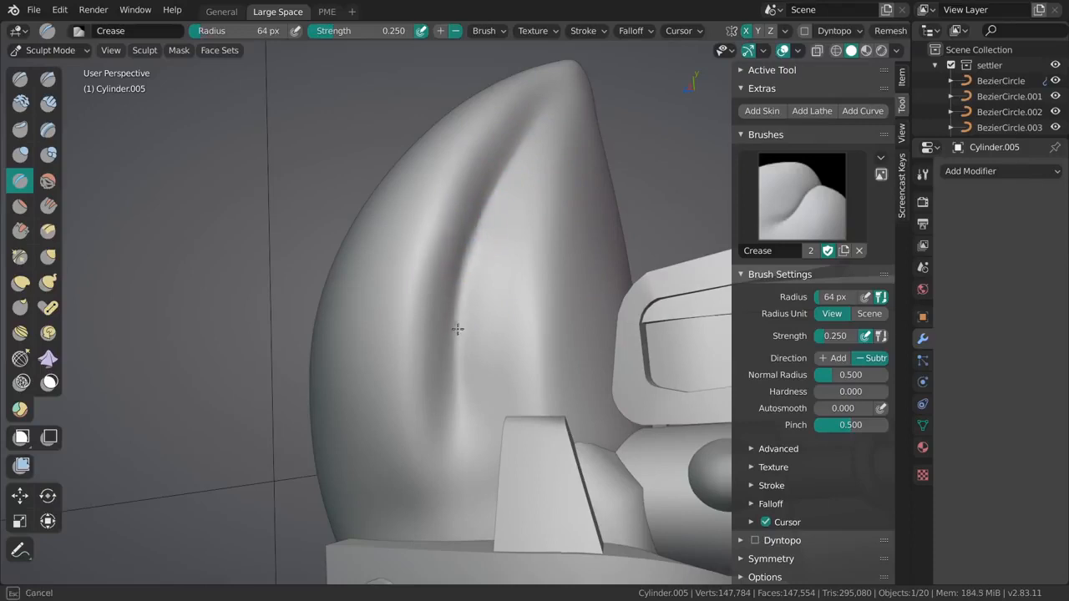
key(shift+f)
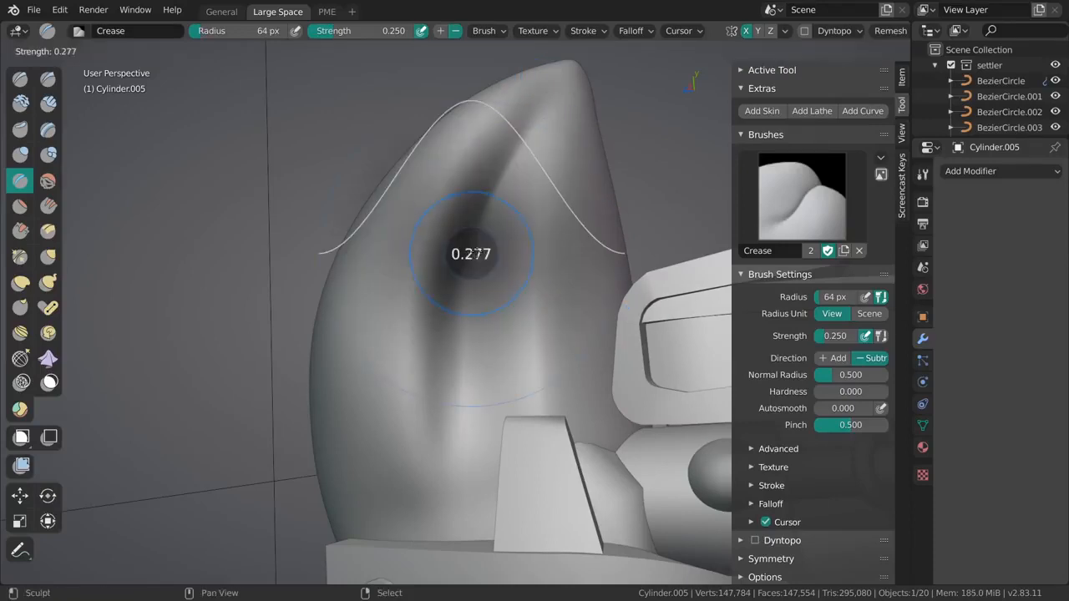
click(459, 252)
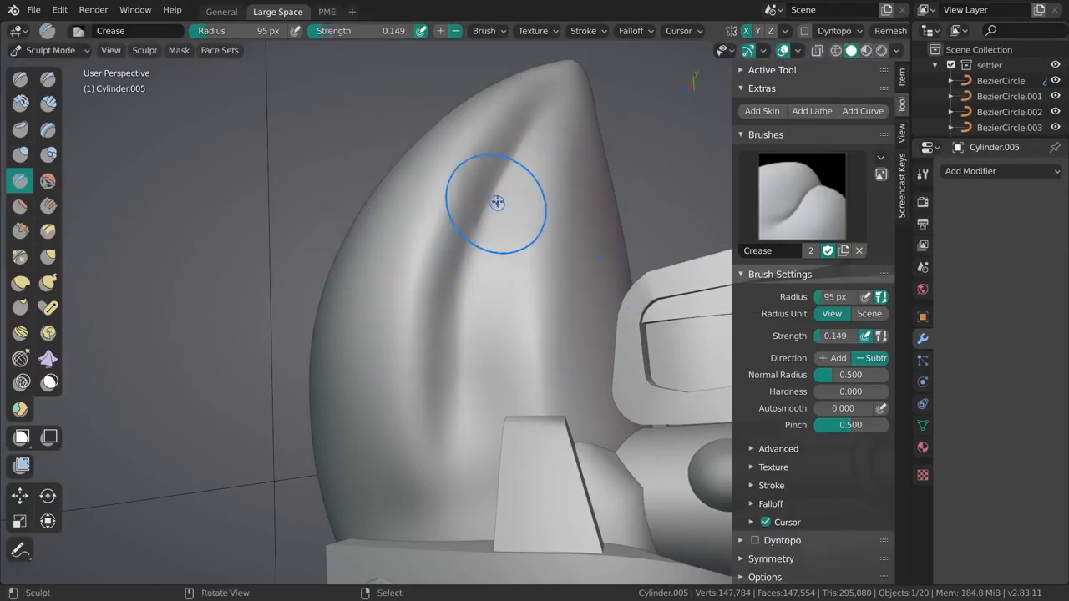
drag(458, 343, 464, 424)
Step: Carve along the head's side groove with the Crease brush at 76 px radius and 0.251 strength
key(f)
click(446, 334)
key(shift+f)
click(463, 329)
Step: Deepen the lower part of the side groove with Crease strokes at 0.348 strength, using a 62 px and then a 72 px radius
key(shift+f)
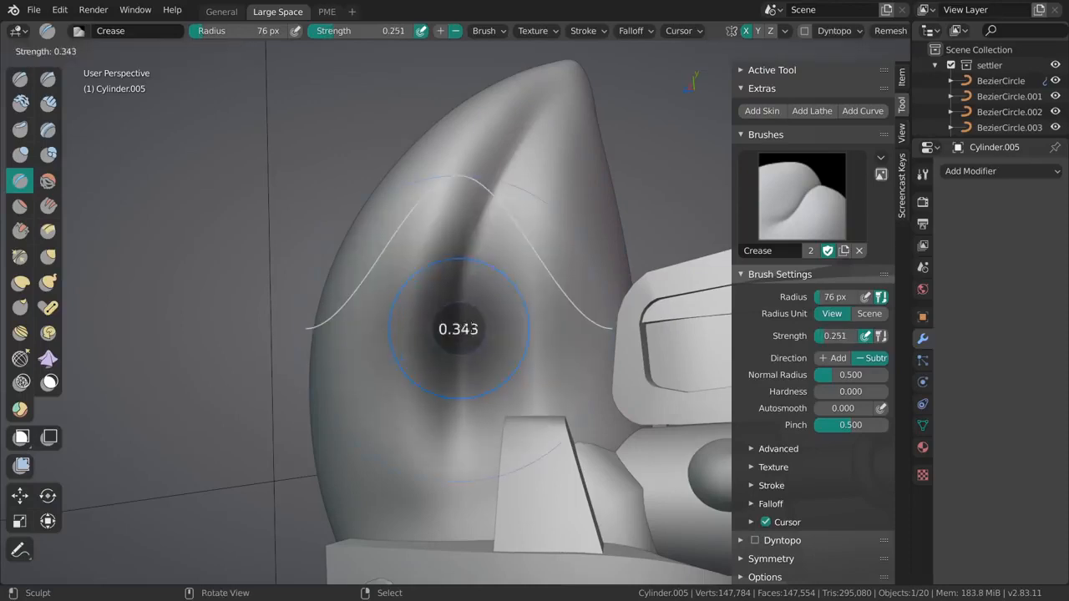
click(470, 326)
key(f)
click(445, 326)
key(ctrl+z)
key(ctrl+shift+z)
key(f)
click(484, 308)
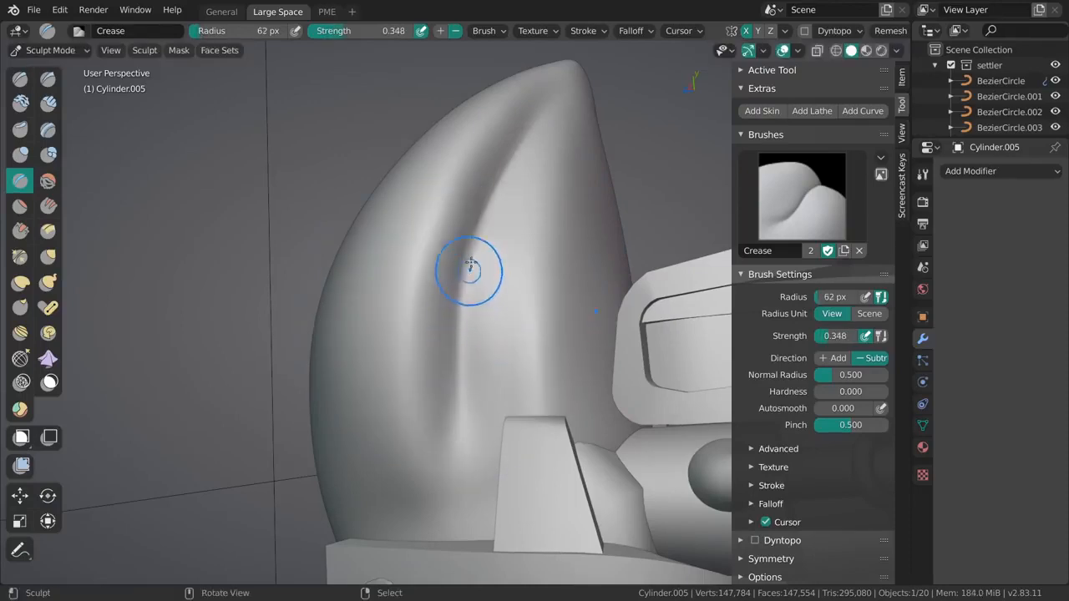
drag(467, 298, 466, 417)
mouse_move(466, 417)
middle_down()
mouse_move(465, 322)
mouse_move(521, 306)
mouse_move(664, 464)
mouse_move(453, 306)
mouse_move(555, 267)
mouse_move(537, 382)
mouse_move(466, 306)
mouse_move(576, 291)
middle_up()
key(f)
click(527, 306)
Step: Reshape the head's lower edge from the side with the Grab brush at 154 px radius and 0.374 strength
ctrl+middle_drag(539, 228, 466, 215)
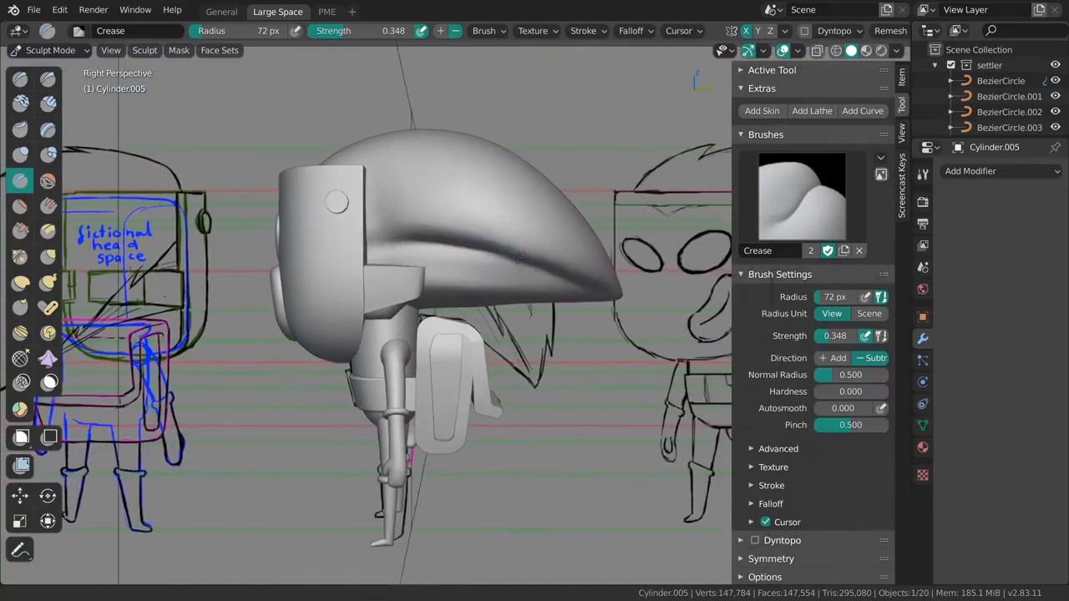
ctrl+middle_drag(520, 318, 520, 281)
shift+middle_drag(501, 239, 536, 249)
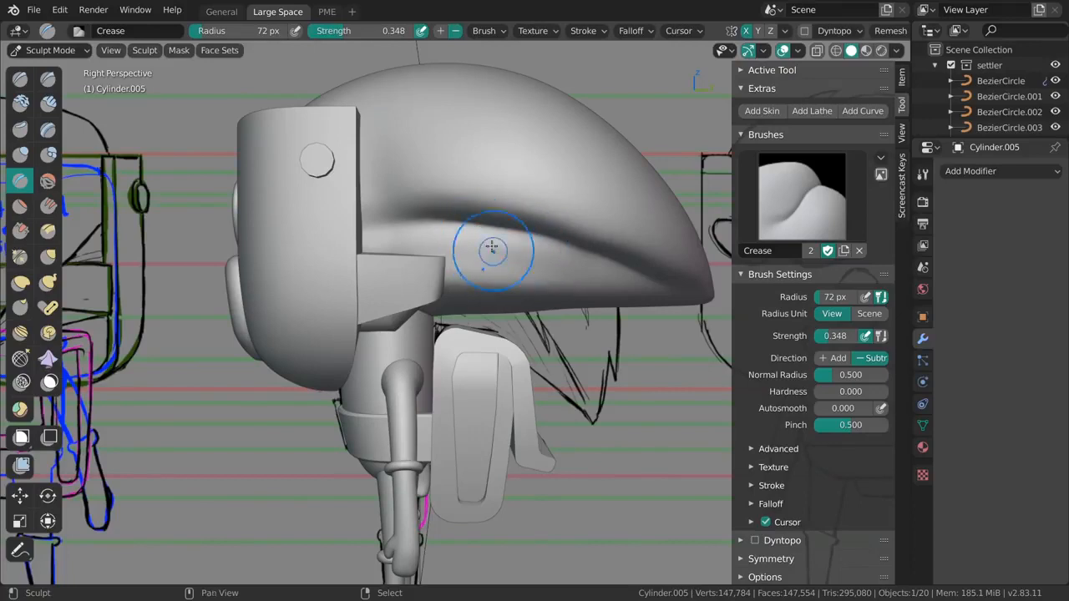
mouse_move(493, 250)
shift+middle_down()
mouse_move(527, 256)
mouse_move(509, 243)
shift+middle_up()
key(g)
key(f)
click(522, 242)
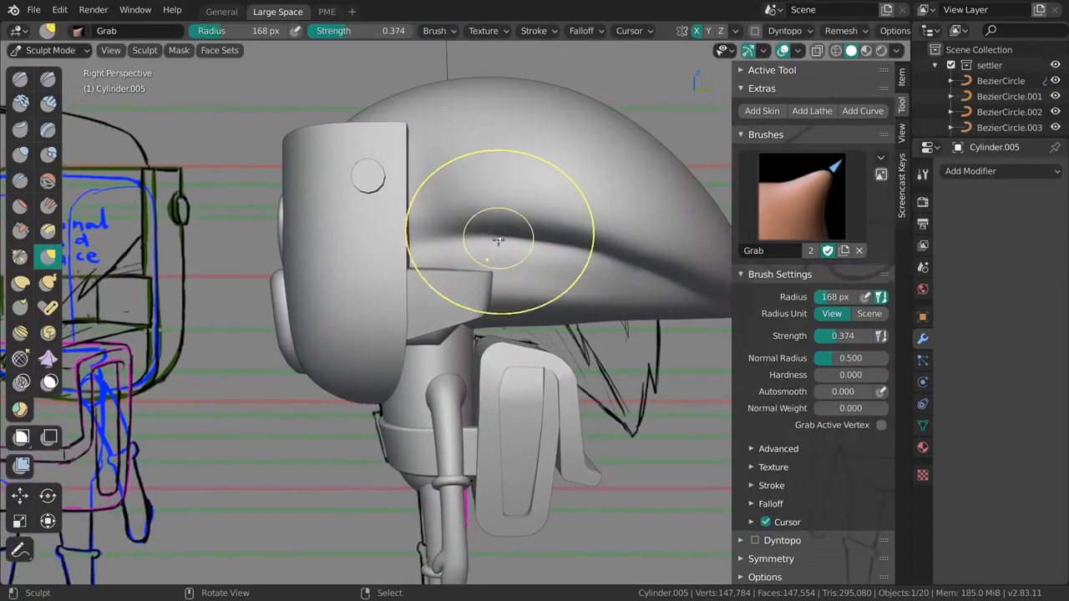
mouse_move(489, 306)
shift+middle_down()
mouse_move(492, 290)
mouse_move(485, 312)
mouse_move(514, 299)
shift+middle_up()
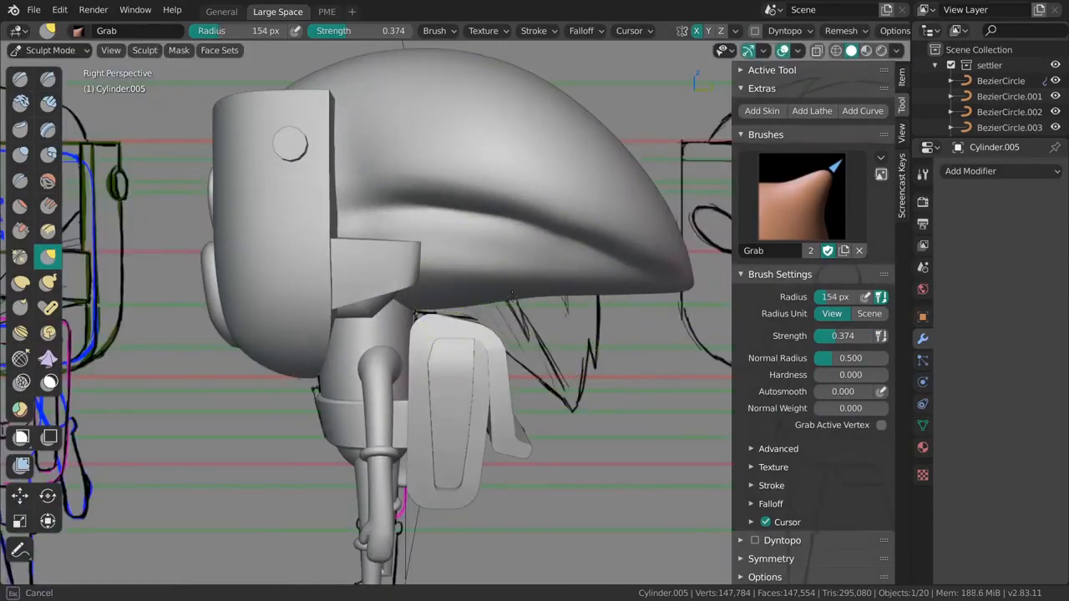
Step: Show the model in wireframe shading over the side sketch and set the overlay's wireframe amount to 0.992
key(shift+z)
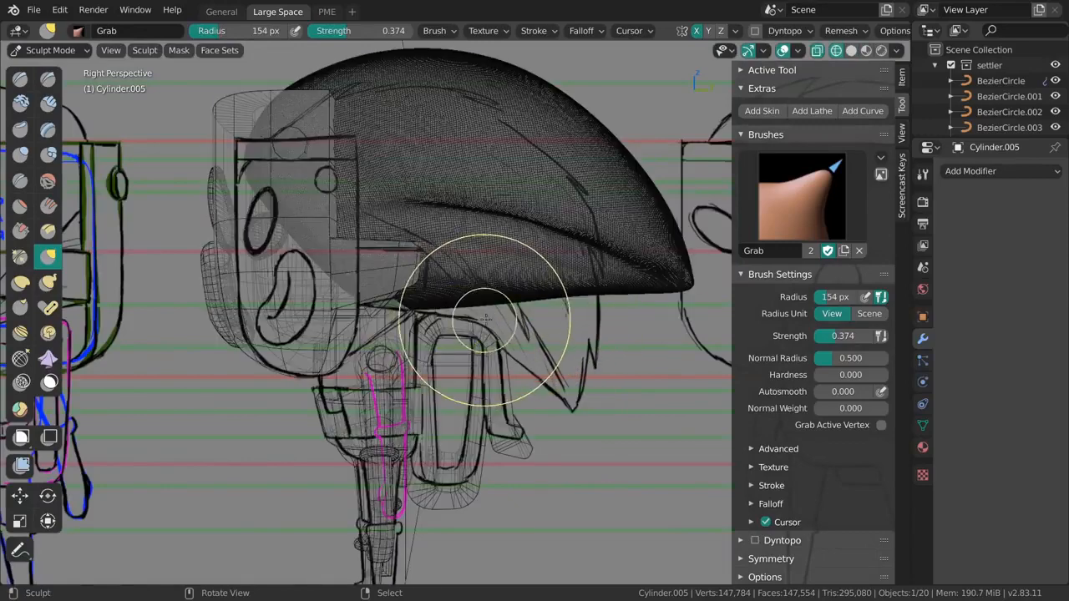
shift+middle_drag(493, 304, 501, 353)
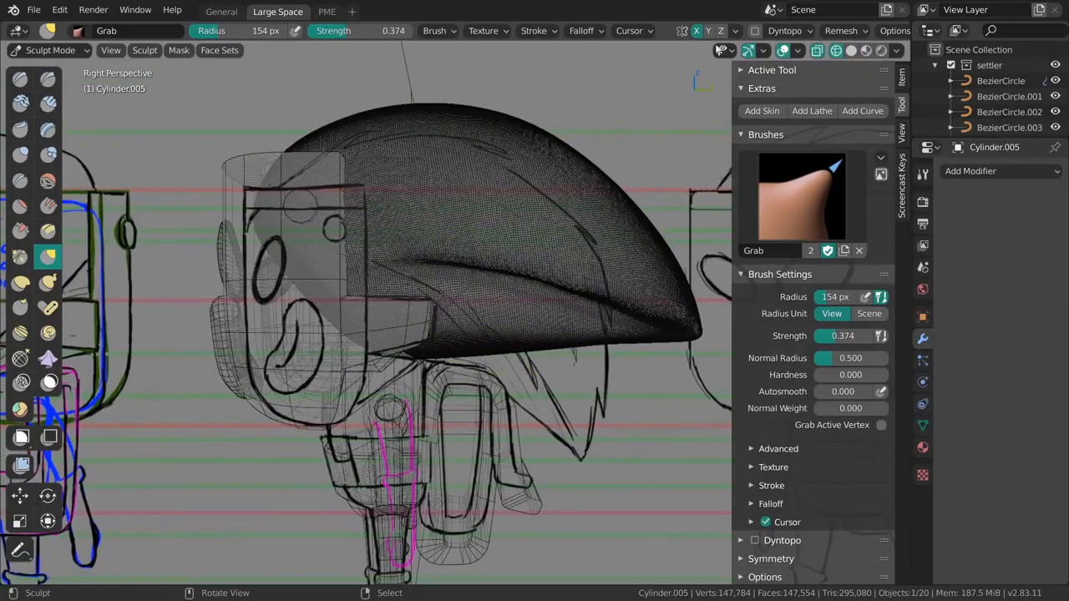
click(791, 51)
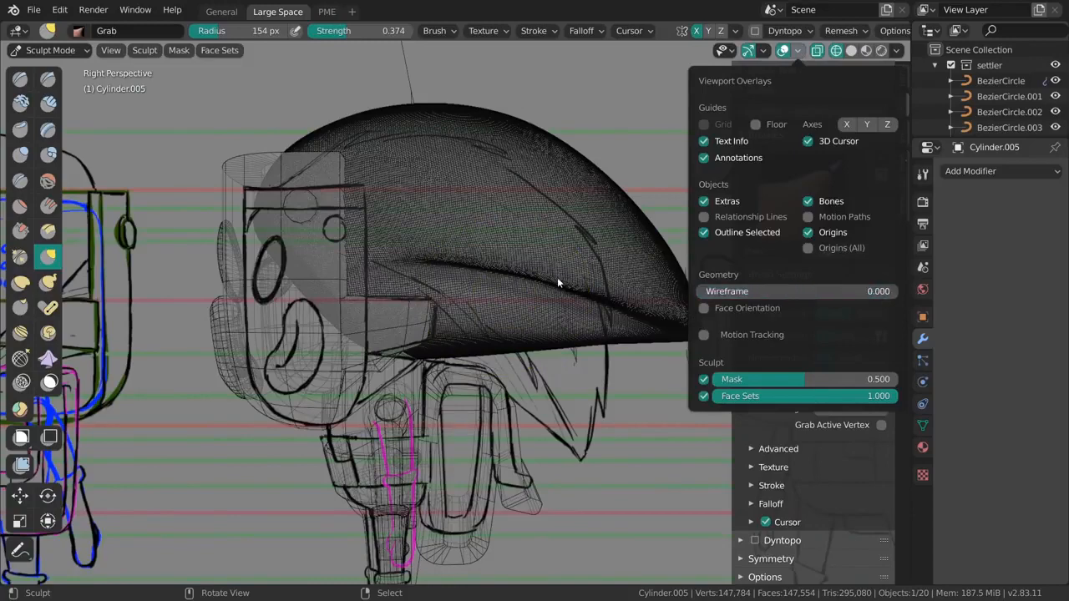
drag(558, 282, 749, 306)
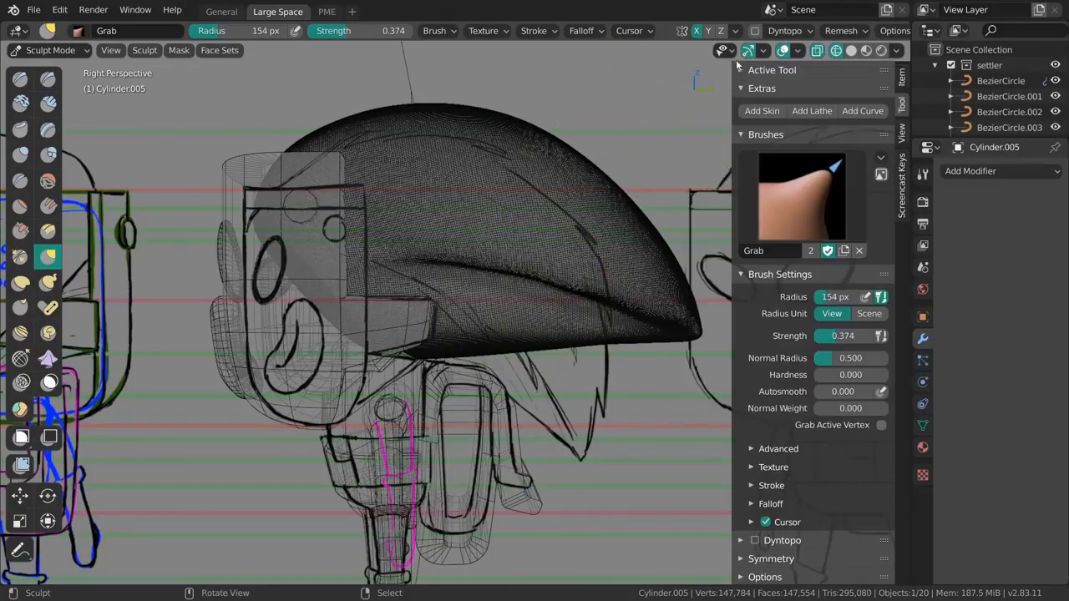
click(764, 50)
click(797, 51)
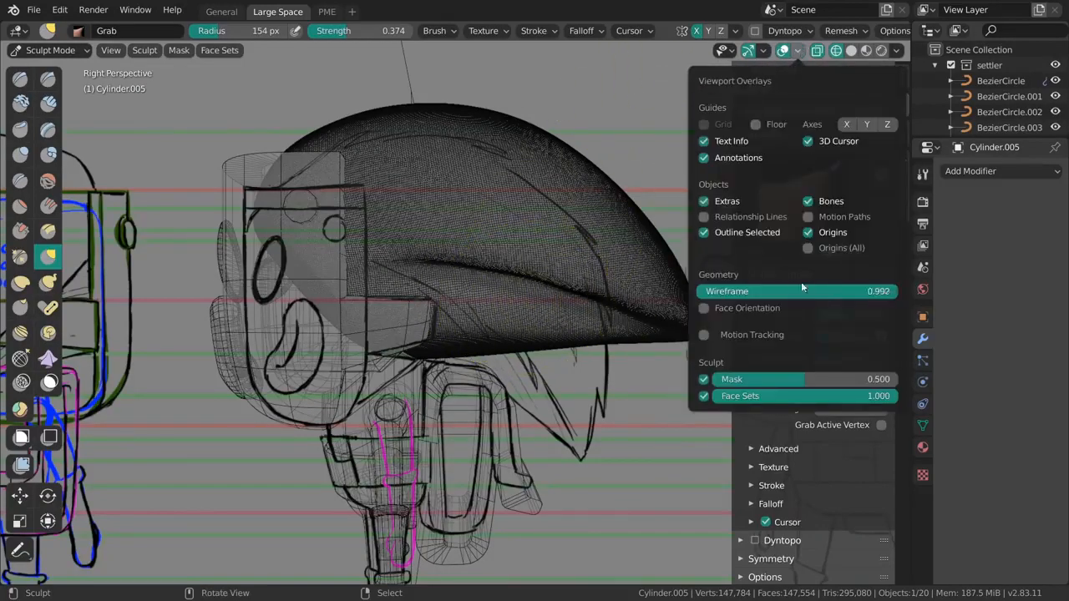
Step: Try the wireframe overlay at 0.036 on the solid model, then return to plain solid shading in the right orthographic view
middle_drag(673, 293, 567, 311)
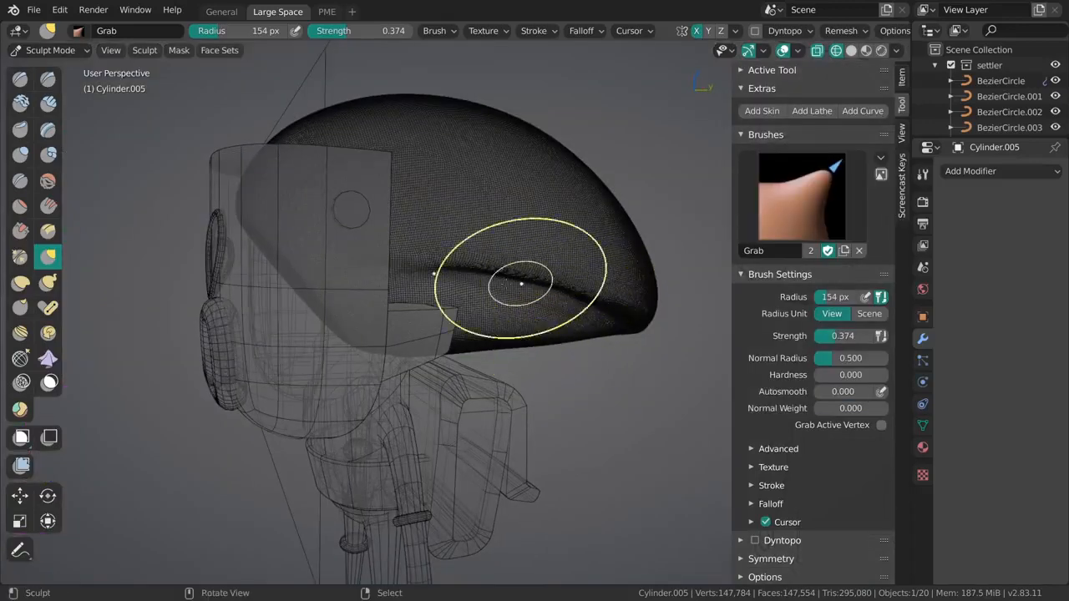
middle_drag(521, 284, 549, 277)
mouse_move(537, 218)
middle_down()
mouse_move(573, 270)
mouse_move(541, 261)
middle_up()
key(shift+z)
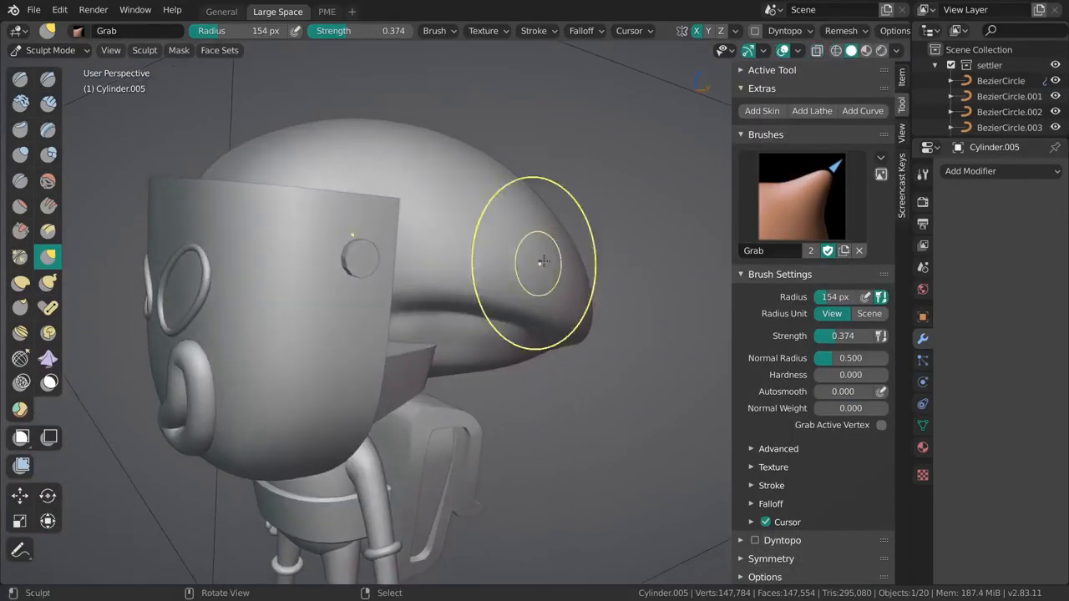
key(shift+z)
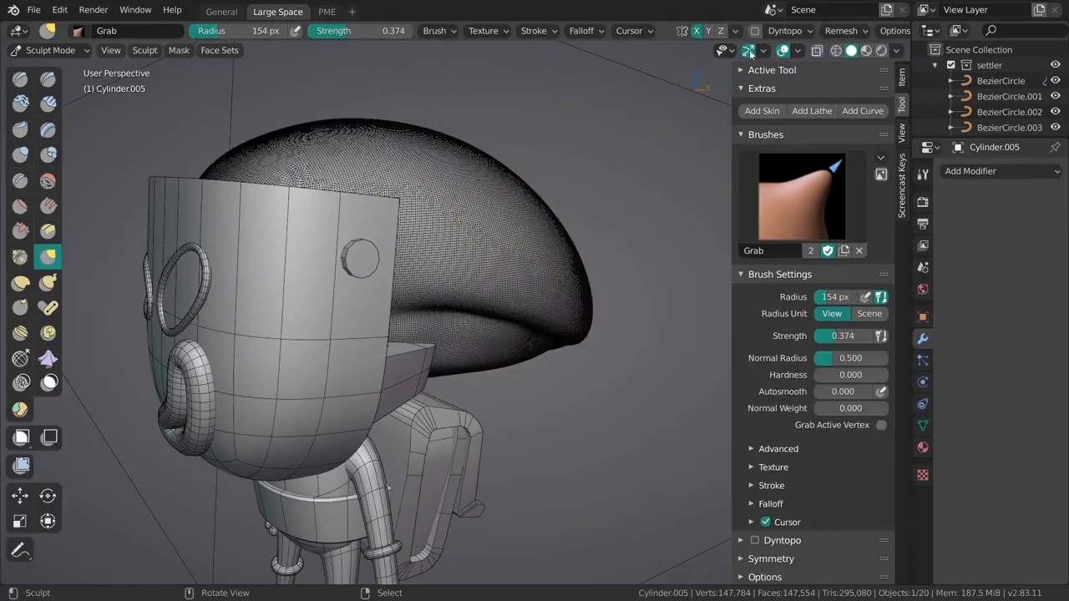
click(797, 50)
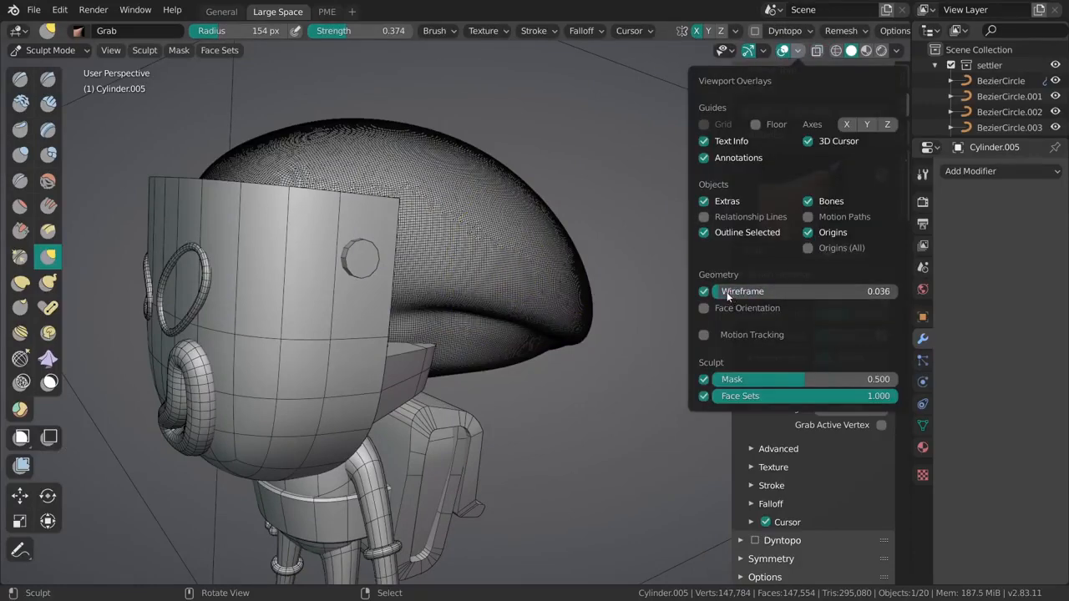
key(KP_3)
key(shift+z)
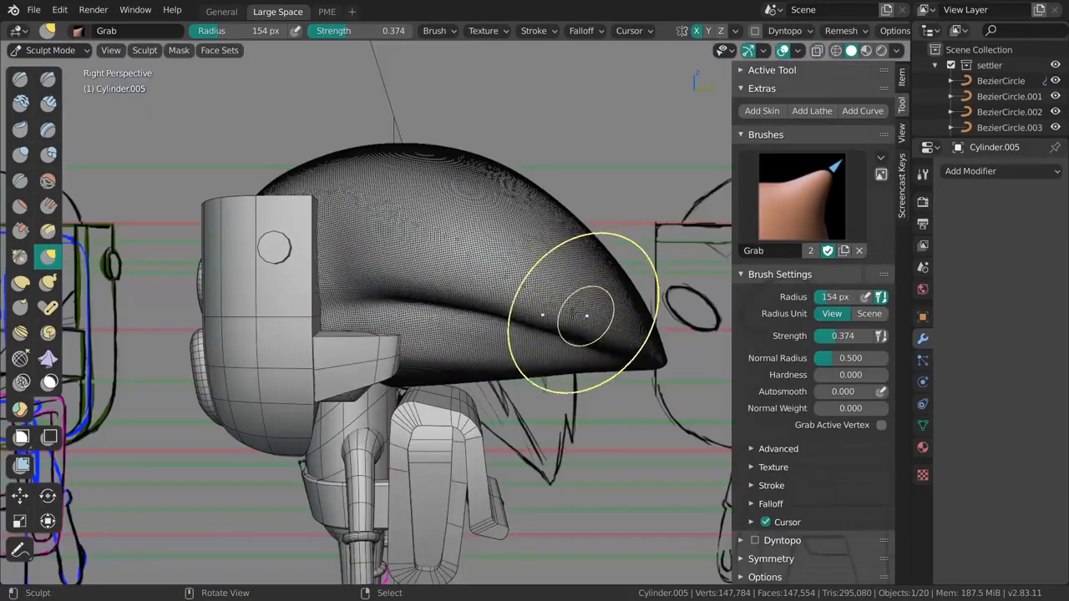
key(KP_5)
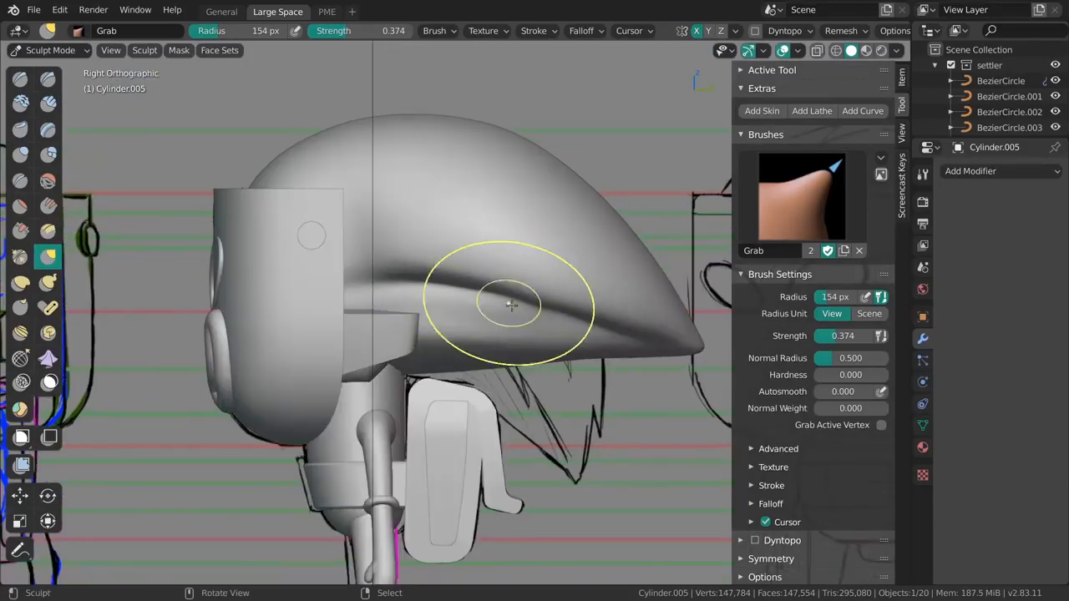
Step: Pull the head's lower edge toward the side sketch with the Grab brush, enlarging its radius from 172 px to 210 px
scroll(501, 298, down, 2)
scroll(497, 296, up, 2)
mouse_move(541, 374)
shift+middle_down()
mouse_move(547, 333)
mouse_move(486, 292)
shift+middle_up()
key(f)
click(554, 329)
scroll(501, 305, up, 2)
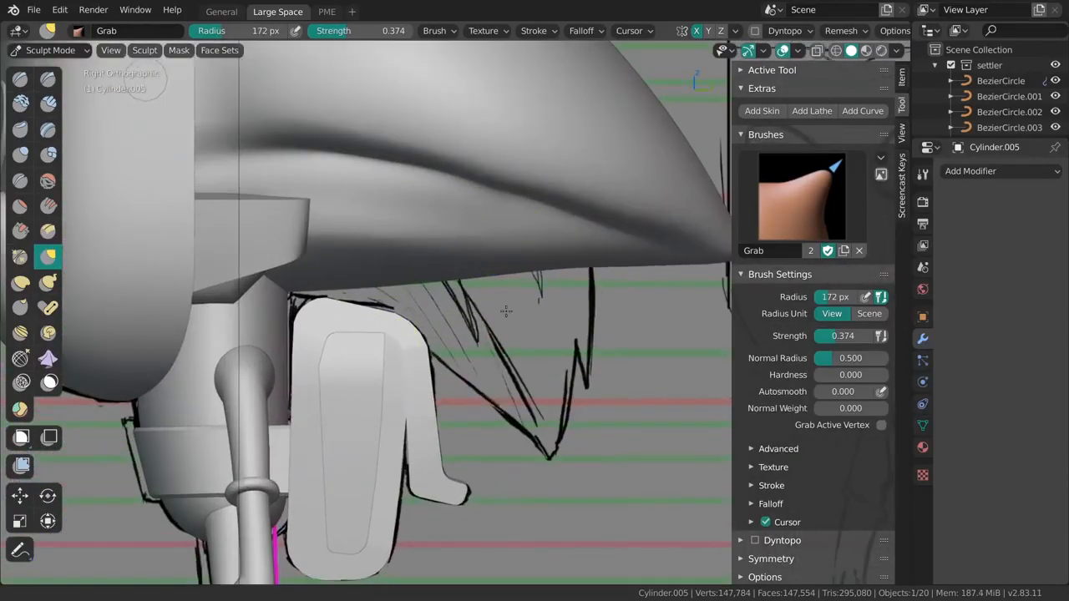
key(f)
click(554, 275)
key(f)
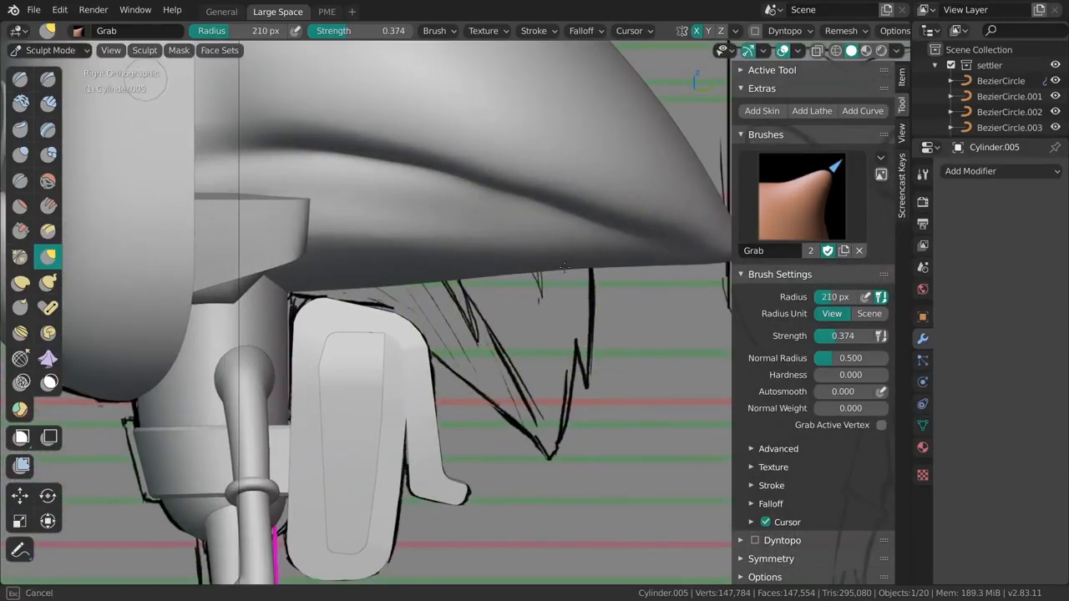
key(f)
click(560, 294)
Step: Pull the head's underside down above the backpack with the Grab brush at 348 px and then 322 px radius
shift+middle_drag(525, 270, 523, 303)
middle_drag(461, 167, 451, 200)
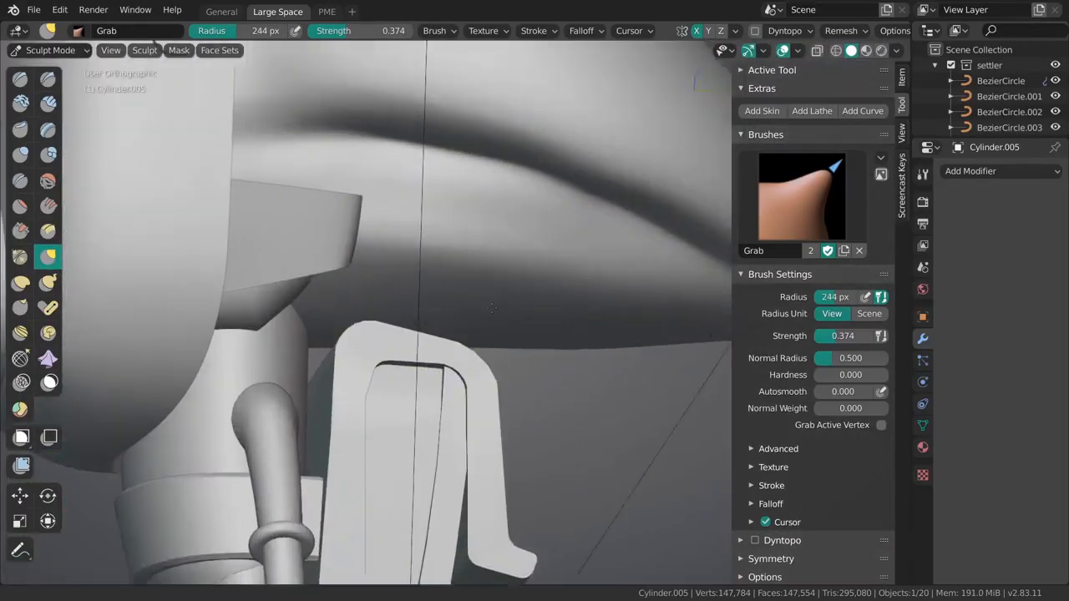
scroll(456, 330, up, 2)
key(f)
click(543, 329)
middle_drag(456, 330, 430, 333)
click(431, 333)
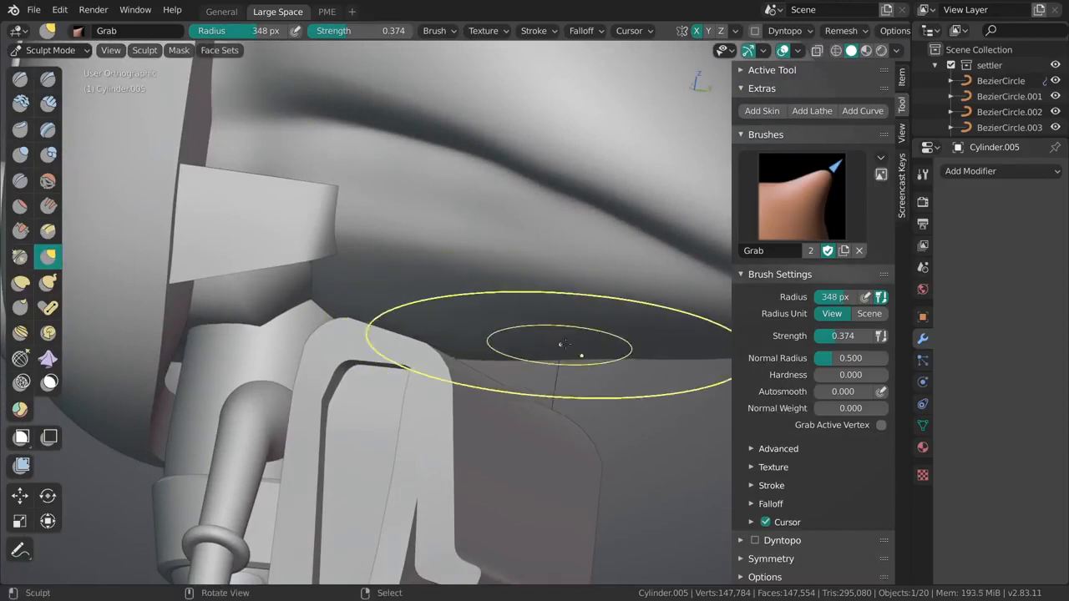
middle_drag(563, 348, 506, 335)
key(f)
click(494, 329)
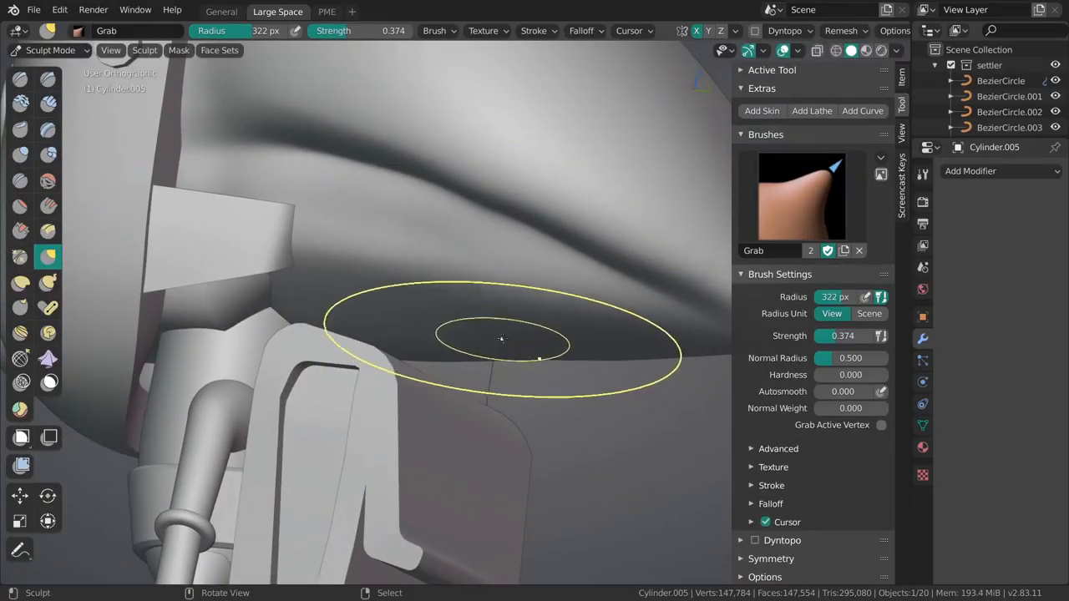
drag(501, 339, 501, 358)
Step: Adjust the head's underside toward the rear tip with the Grab brush, starting from a 259 px radius
ctrl+middle_drag(479, 336, 439, 342)
key(f)
click(510, 345)
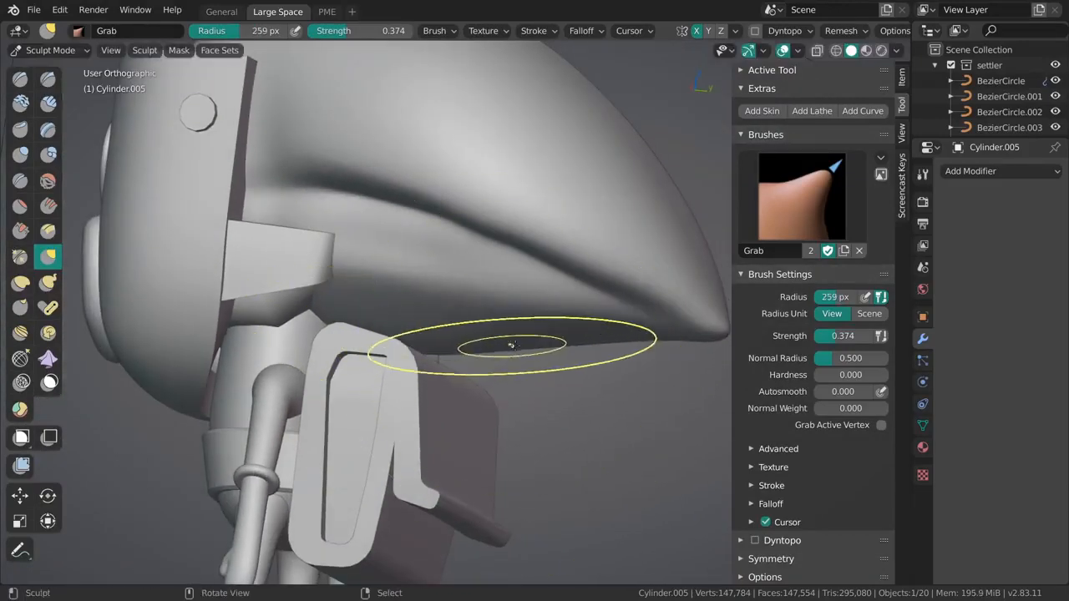
key(f)
click(492, 346)
drag(501, 345, 517, 355)
Step: Refine the underside's curve near the rear with short Grab strokes, resizing the brush between them
middle_drag(568, 359, 668, 327)
key(f)
click(672, 322)
drag(568, 325, 578, 330)
key(f)
click(591, 327)
mouse_move(457, 344)
middle_down()
mouse_move(453, 326)
mouse_move(384, 305)
mouse_move(367, 313)
middle_up()
key(f)
click(436, 291)
Step: Leave Sculpt Mode, open the torso and neck mesh in Edit Mode, and show it in the back orthographic view
key(ctrl+Tab)
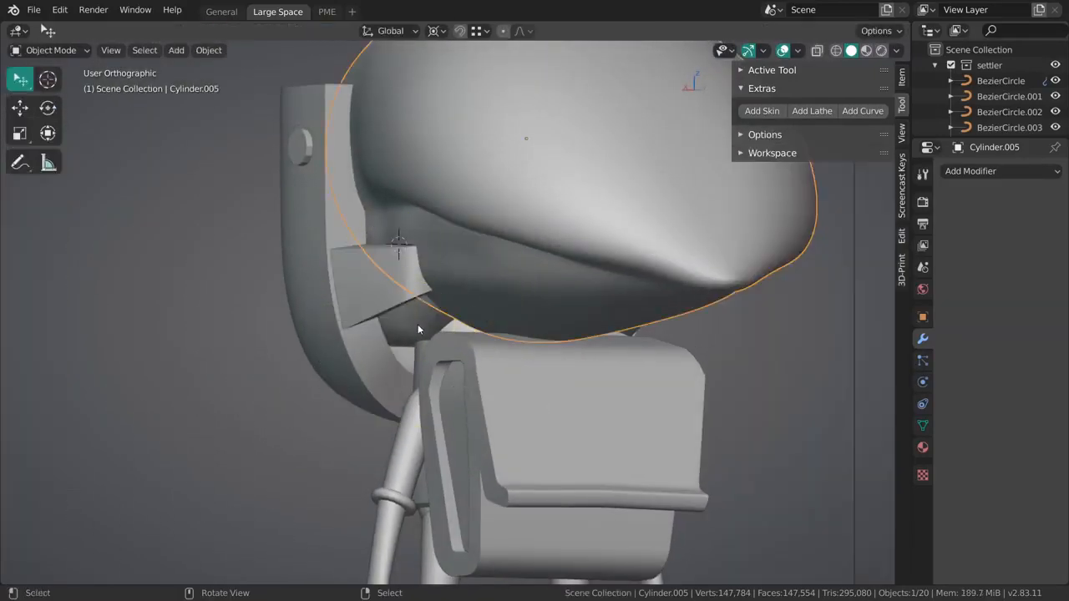
click(430, 324)
mouse_move(437, 322)
shift+middle_down()
mouse_move(513, 346)
mouse_move(496, 312)
mouse_move(659, 327)
mouse_move(482, 400)
mouse_move(477, 312)
mouse_move(522, 346)
mouse_move(547, 310)
mouse_move(542, 318)
shift+middle_up()
click(482, 401)
key(ctrl+Tab)
click(523, 309)
key(alt+a)
key(grave)
click(473, 315)
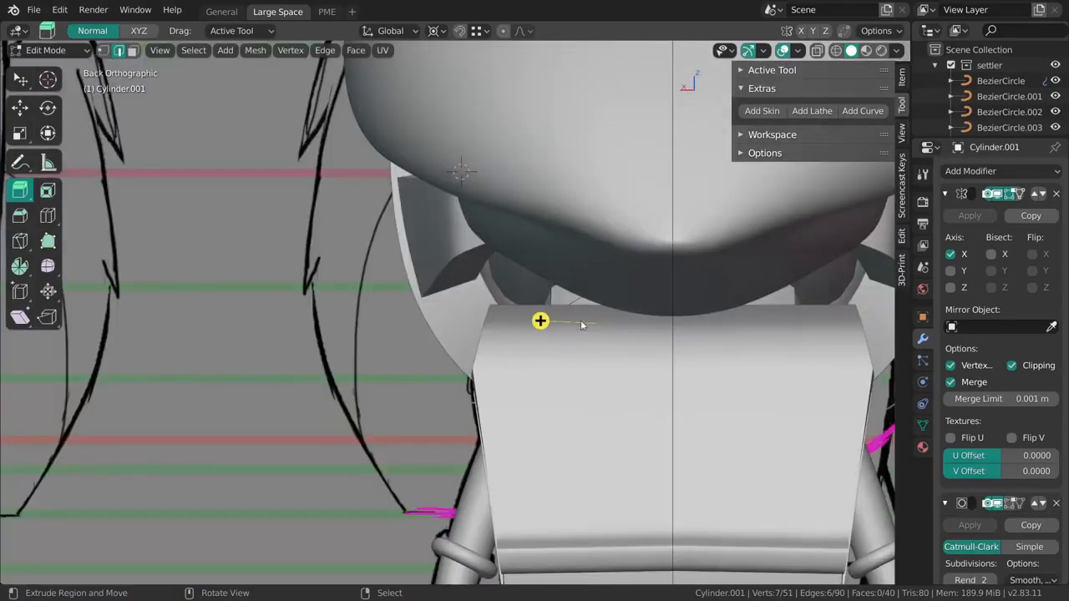
Step: Examine in wireframe how the neck mesh meets the head's underside, and return to solid shading
key(z)
click(482, 347)
shift+middle_drag(482, 347, 425, 351)
ctrl+middle_drag(468, 351, 526, 310)
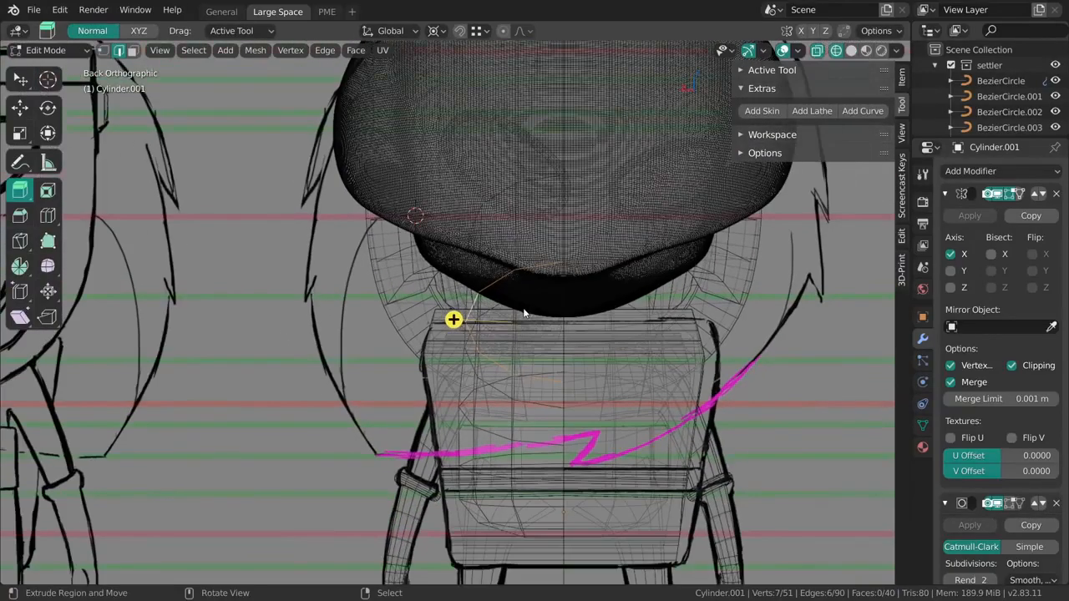
mouse_move(624, 293)
shift+middle_down()
mouse_move(534, 293)
mouse_move(612, 299)
shift+middle_up()
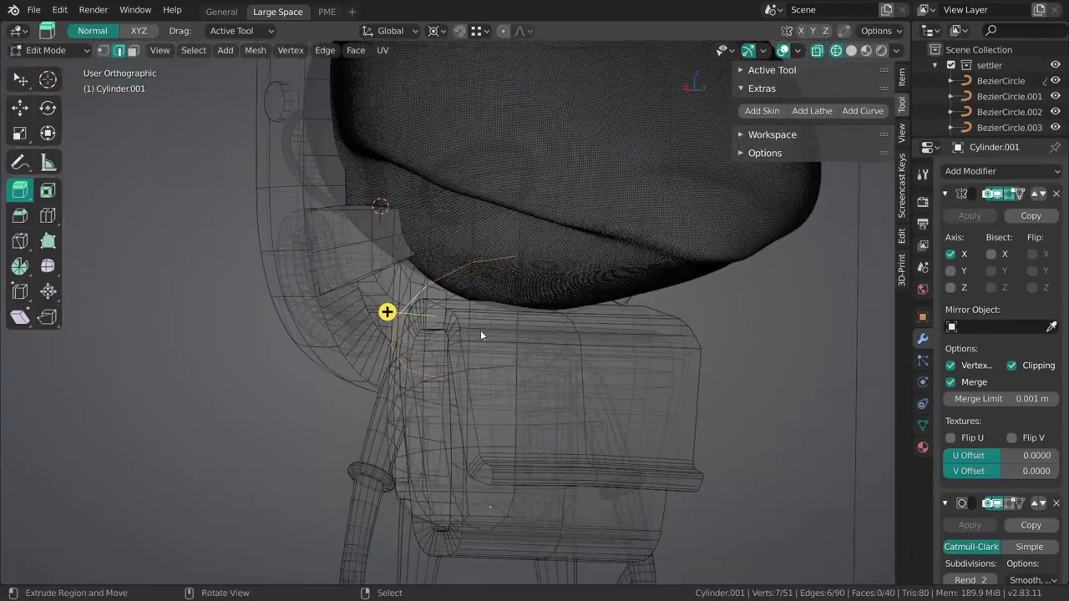
key(z)
click(550, 331)
shift+middle_drag(551, 330, 610, 322)
mouse_move(610, 322)
ctrl+middle_down()
mouse_move(490, 318)
mouse_move(557, 341)
mouse_move(475, 293)
mouse_move(498, 276)
mouse_move(695, 238)
ctrl+middle_up()
Step: Try to narrow the neck's edge loop along X with the Scale tool, then undo the resize
key(shift+space)
key(s)
scroll(501, 337, down, 3)
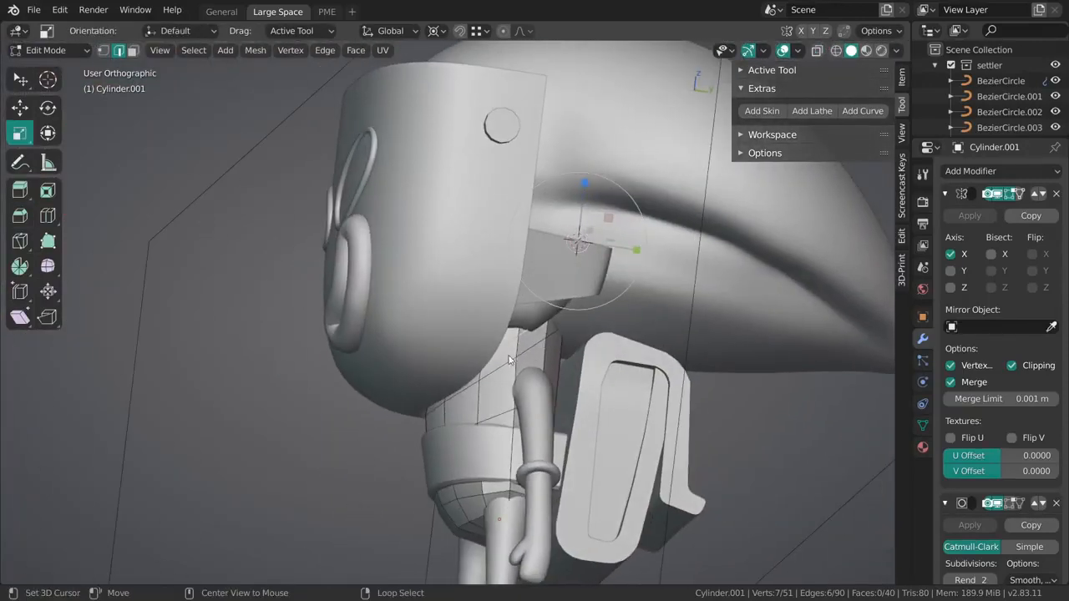
alt+right_click(508, 360)
middle_drag(552, 333, 508, 341)
middle_drag(556, 304, 499, 296)
middle_drag(547, 259, 513, 244)
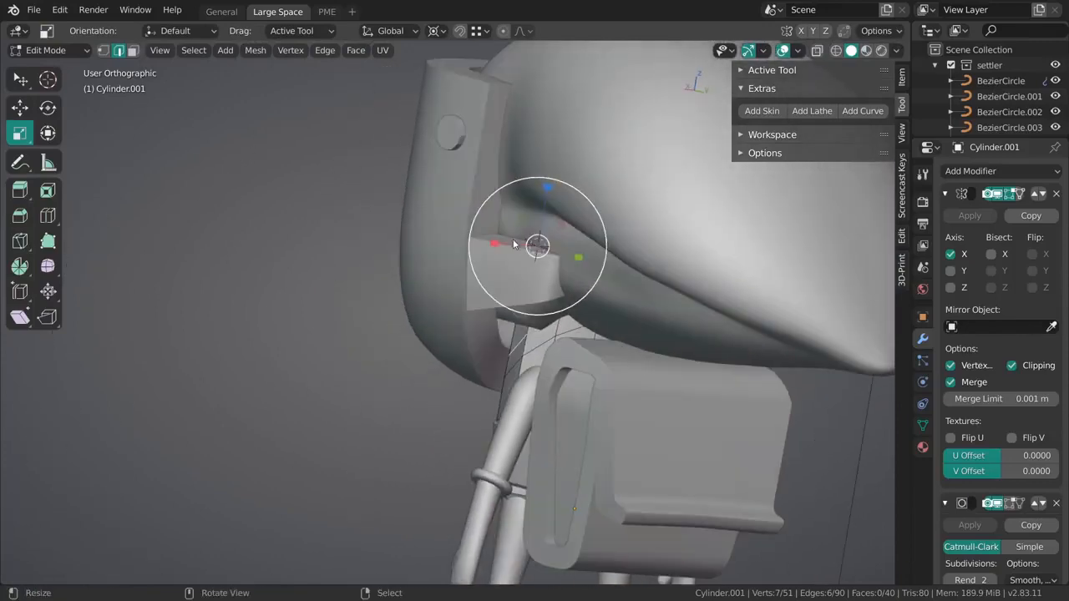
drag(489, 247, 513, 253)
middle_drag(512, 253, 508, 284)
scroll(509, 284, up, 2)
drag(505, 213, 554, 216)
key(alt+z)
middle_drag(549, 234, 449, 262)
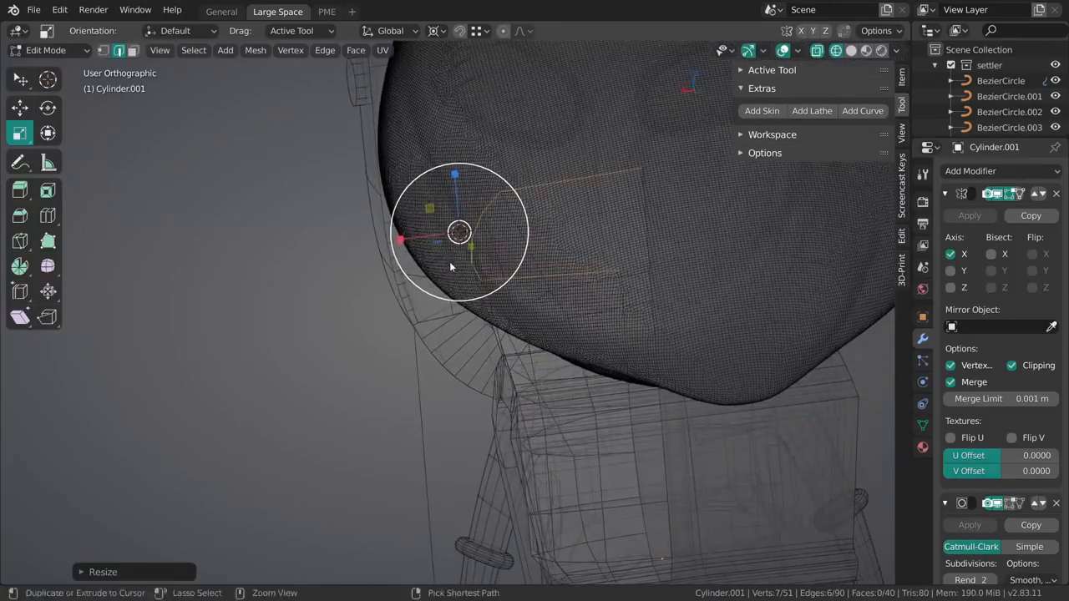
key(ctrl+z)
Step: Switch to vertex selection and move a rear neck vertex beneath the head along the global X axis
middle_drag(514, 265, 573, 273)
key(1)
right_click(602, 272)
key(shift+space)
key(g)
key(g)
key(x)
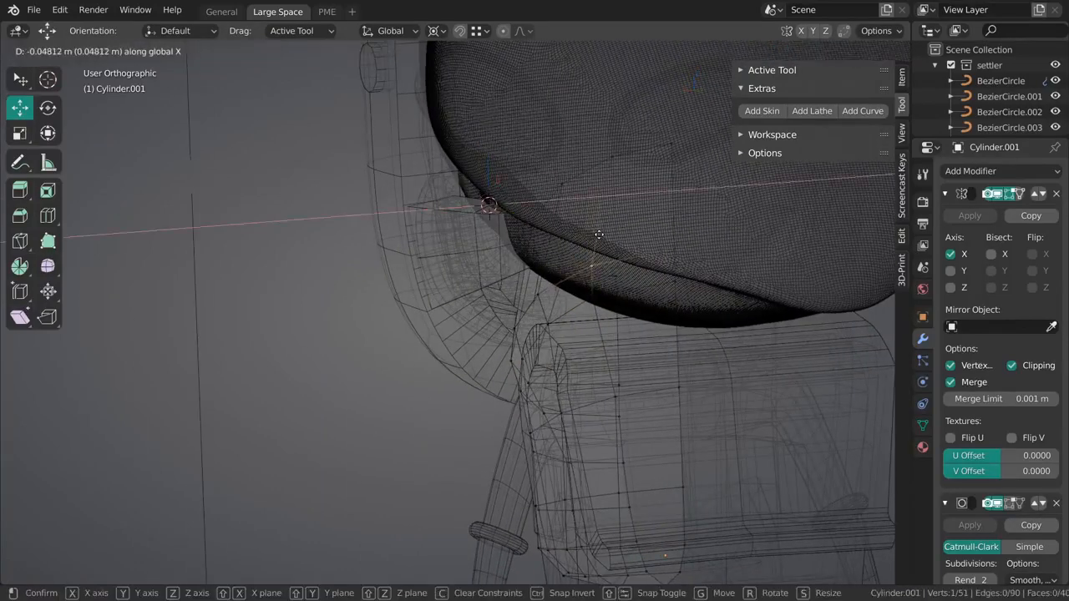
click(561, 235)
Step: Reposition the neck's upper vertices along X, fine-tuning them in wireframe from the front
middle_drag(504, 274, 415, 296)
ctrl+click(455, 266)
middle_drag(455, 266, 471, 298)
key(g)
key(x)
click(601, 222)
click(424, 346)
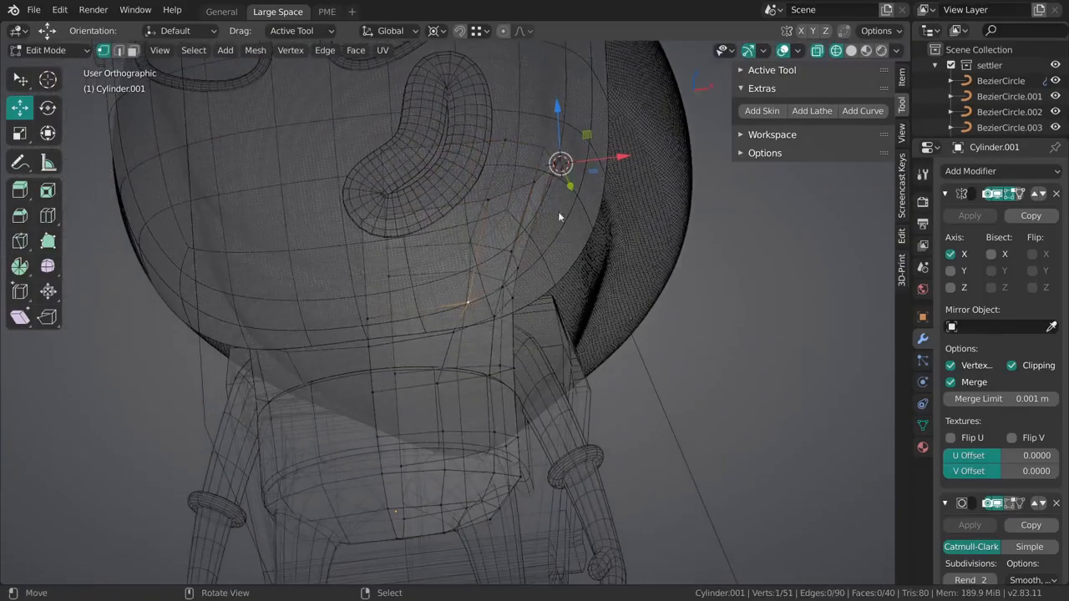
drag(619, 156, 614, 157)
middle_drag(615, 157, 481, 358)
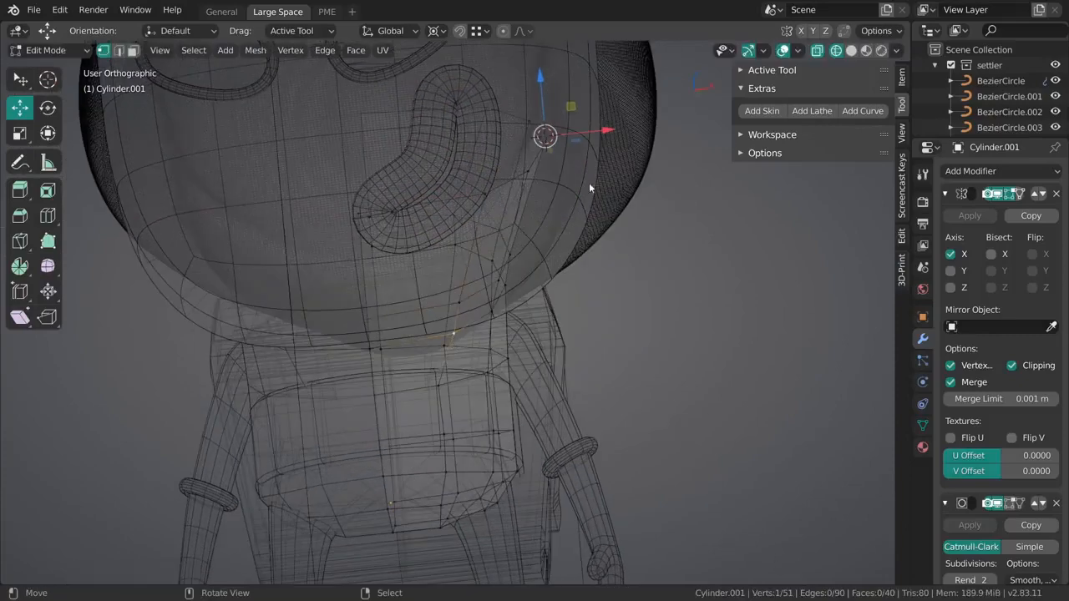
drag(599, 131, 609, 130)
Step: Move another upper neck vertex slightly inward along X and select the vertex below it
right_click(439, 387)
middle_drag(585, 201, 487, 259)
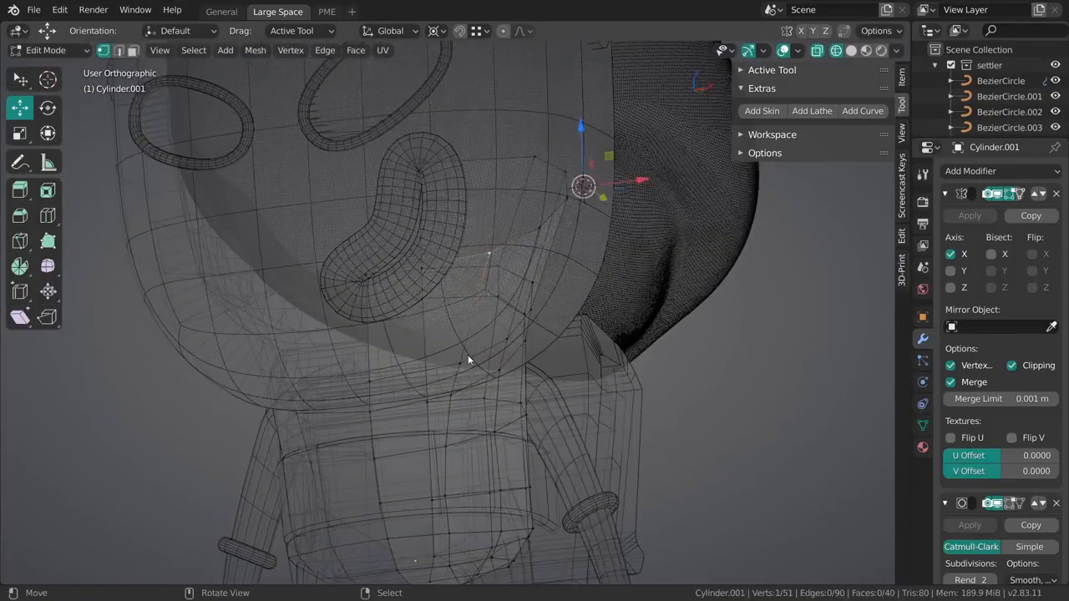
drag(635, 179, 625, 182)
right_click(475, 258)
right_click(450, 389)
Step: Check the reshaped neck in solid shading in and out of Edit Mode, including the front orthographic view
key(shift+z)
middle_drag(556, 283, 454, 327)
key(Tab)
key(Tab)
key(Tab)
click(540, 339)
click(535, 326)
click(532, 319)
key(Tab)
shift+middle_drag(585, 329, 491, 312)
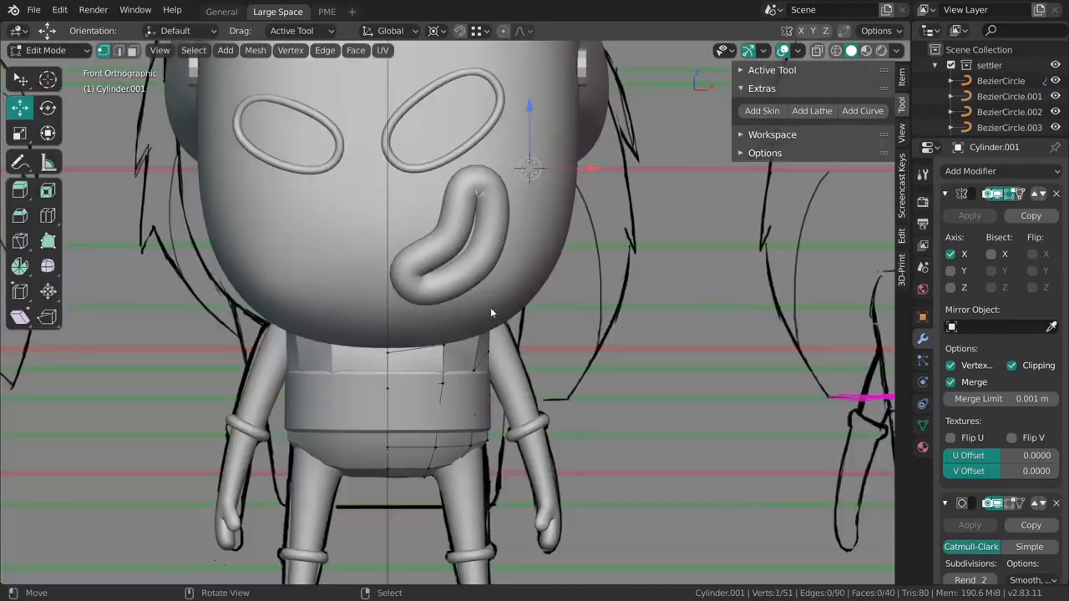
Step: Move the side vertices of the upper neck outward along the global X axis in wireframe view
key(shift+z)
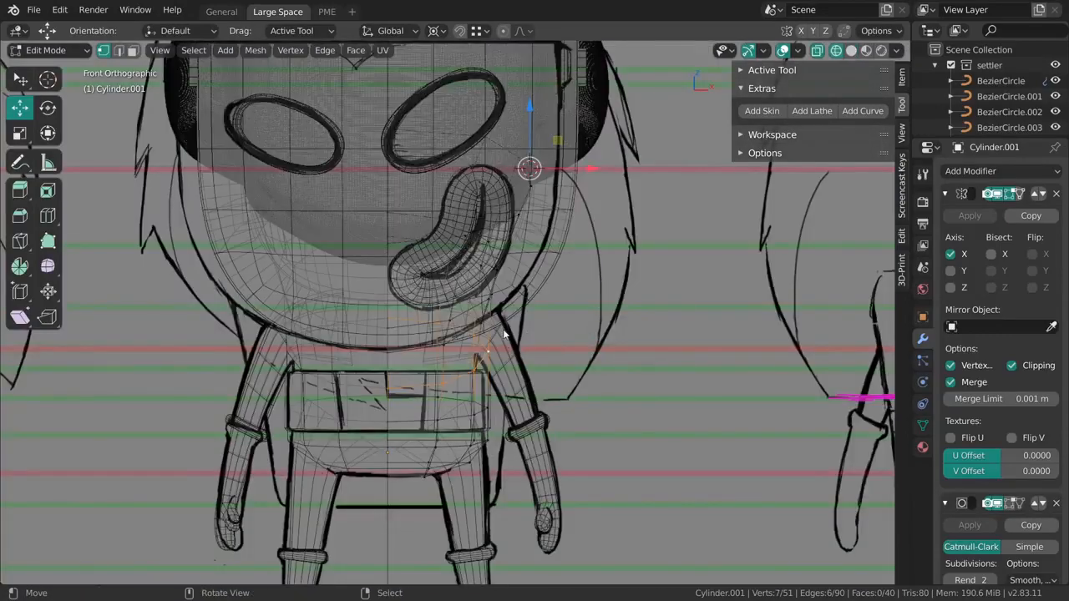
scroll(505, 334, up, 1)
middle_drag(505, 348, 524, 302)
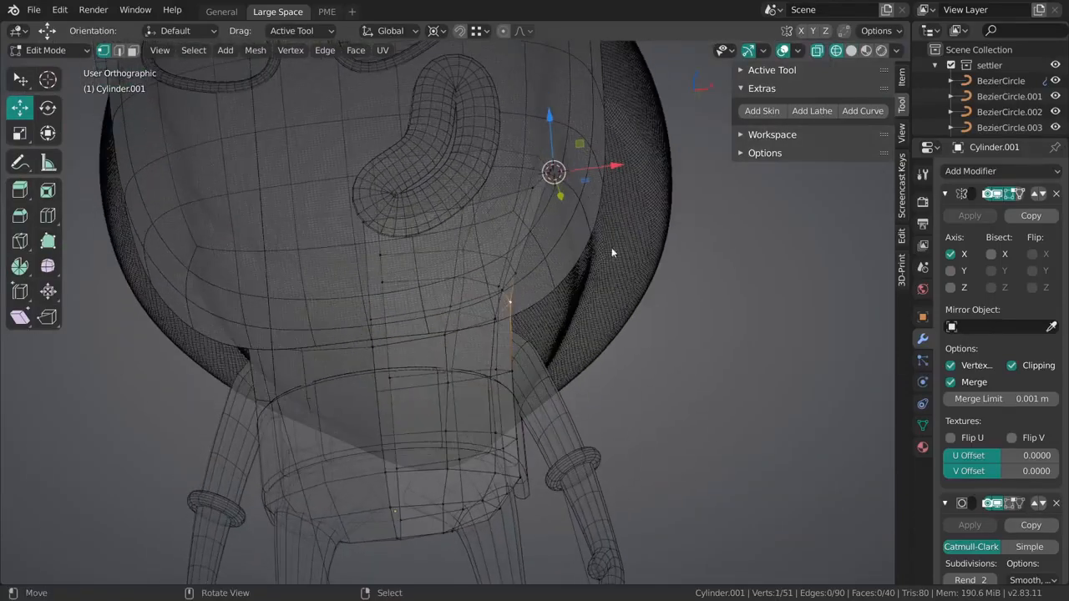
key(g)
key(x)
click(533, 358)
key(g)
key(x)
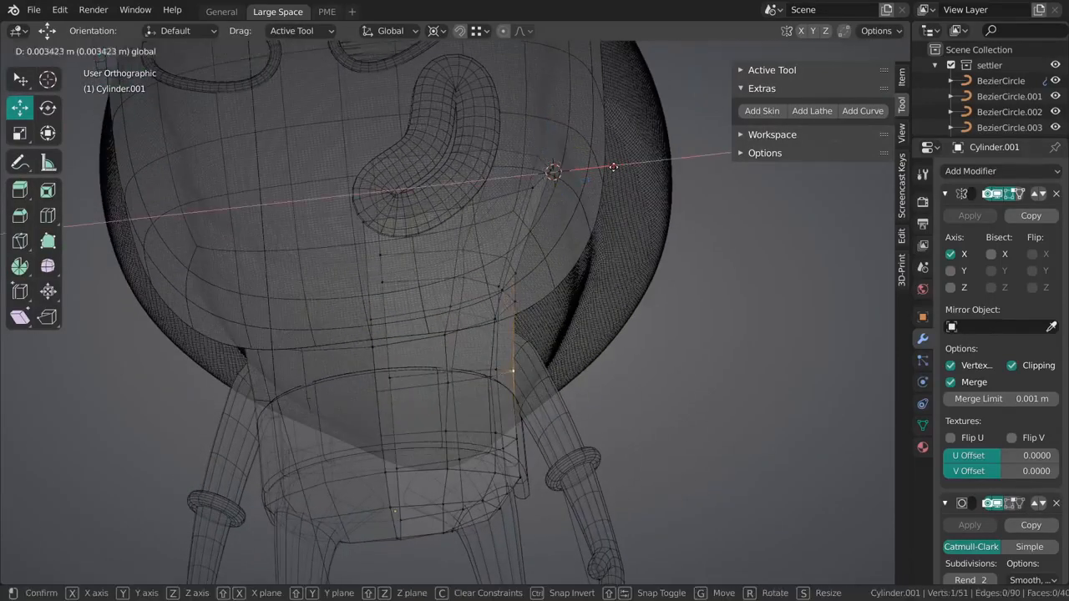
click(520, 274)
drag(607, 171, 614, 167)
Step: Adjust another upper neck vertex along X, deselect everything, and check the neck in solid shading
key(alt+a)
middle_drag(569, 323, 531, 316)
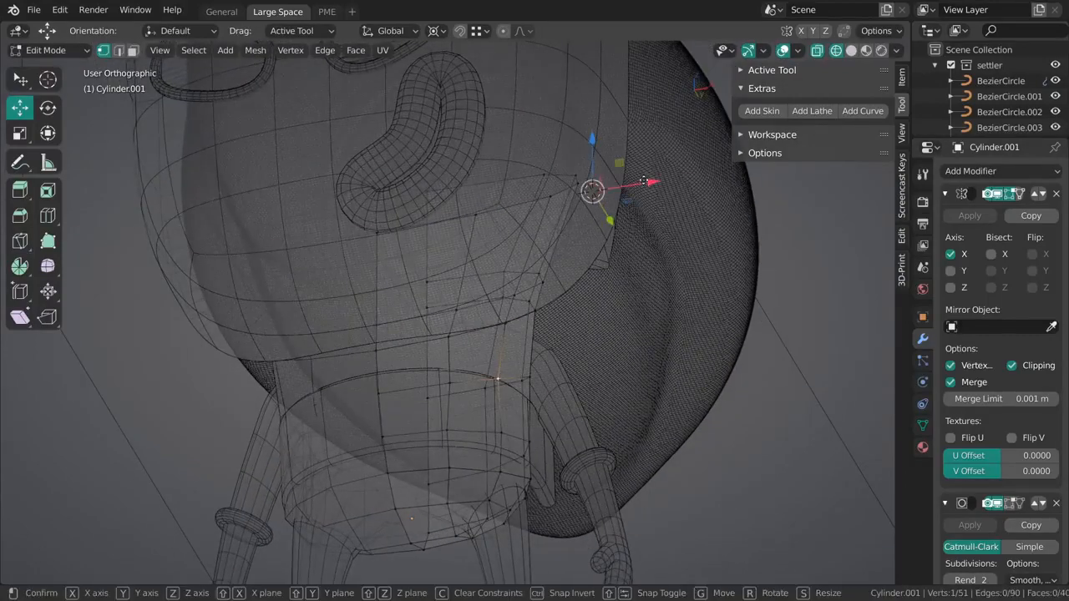
key(alt+a)
middle_drag(649, 219, 587, 300)
key(z)
click(656, 308)
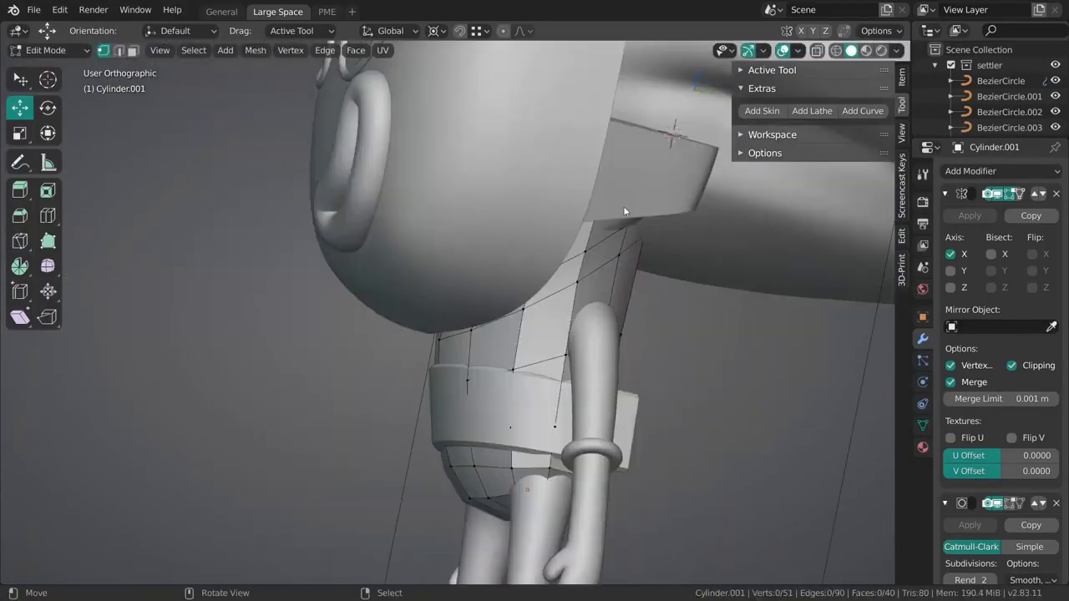
middle_drag(624, 209, 510, 228)
mouse_move(547, 309)
middle_down()
mouse_move(513, 285)
mouse_move(518, 305)
mouse_move(590, 290)
mouse_move(556, 307)
mouse_move(501, 255)
mouse_move(557, 267)
mouse_move(474, 299)
mouse_move(422, 264)
mouse_move(496, 299)
mouse_move(566, 293)
mouse_move(551, 269)
mouse_move(513, 280)
mouse_move(515, 297)
mouse_move(410, 301)
mouse_move(472, 334)
mouse_move(466, 286)
middle_up()
Step: Leave Edit Mode, select the sculpted head mesh Cylinder.005, and put it in Sculpt Mode
key(Tab)
click(521, 285)
key(ctrl+Tab)
key(Tab)
key(shift+z)
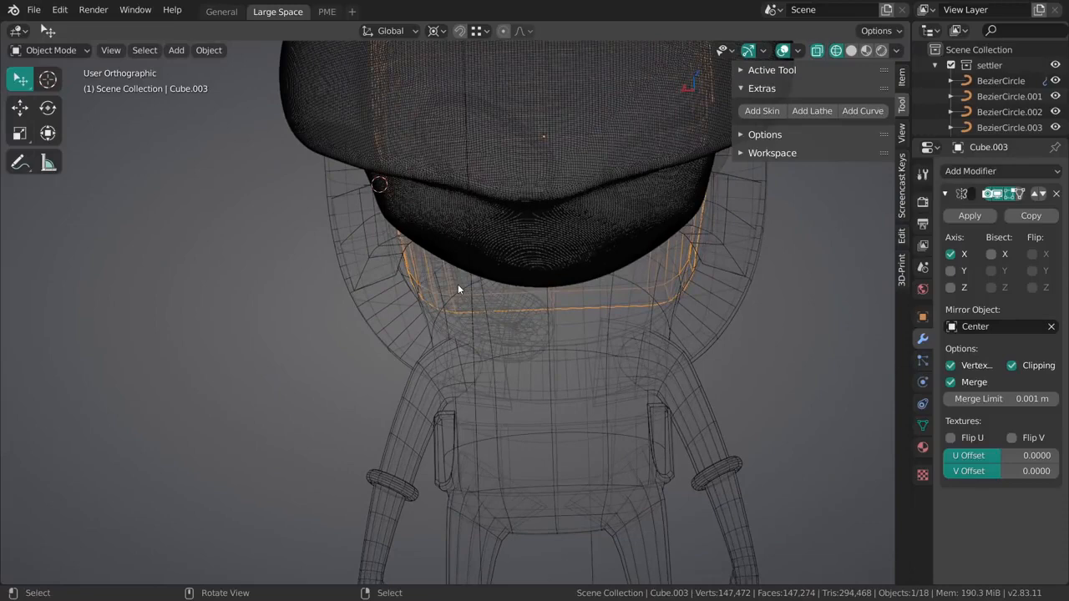
key(shift+z)
mouse_move(456, 292)
middle_down()
mouse_move(596, 294)
mouse_move(516, 245)
mouse_move(549, 233)
mouse_move(608, 247)
mouse_move(519, 265)
middle_up()
click(552, 225)
key(ctrl+Tab)
Step: Reshape the head's lower front edge above the neck with the Grab brush, resizing the brush up to 227 px
mouse_move(635, 279)
middle_down()
mouse_move(558, 496)
mouse_move(484, 360)
middle_up()
key(f)
click(606, 359)
mouse_move(485, 361)
mouse_down()
mouse_move(444, 383)
mouse_move(499, 391)
mouse_move(465, 383)
mouse_up()
key(f)
click(477, 376)
mouse_move(465, 383)
middle_down()
mouse_move(489, 318)
mouse_move(506, 346)
middle_up()
key(f)
click(506, 343)
drag(487, 365, 497, 358)
middle_drag(496, 358, 517, 335)
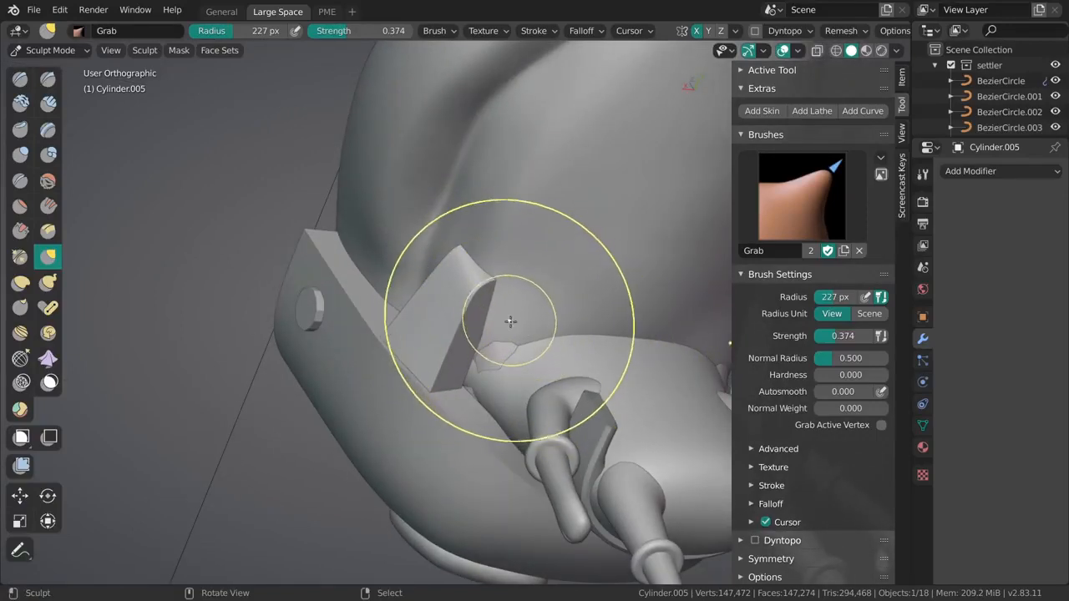
Step: Display the sculpted head in front of the other objects and set the Grab brush radius to 127 px
key(alt+z)
click(511, 343)
mouse_move(516, 346)
middle_down()
mouse_move(562, 305)
mouse_move(513, 346)
middle_up()
key(f)
click(485, 361)
key(alt+z)
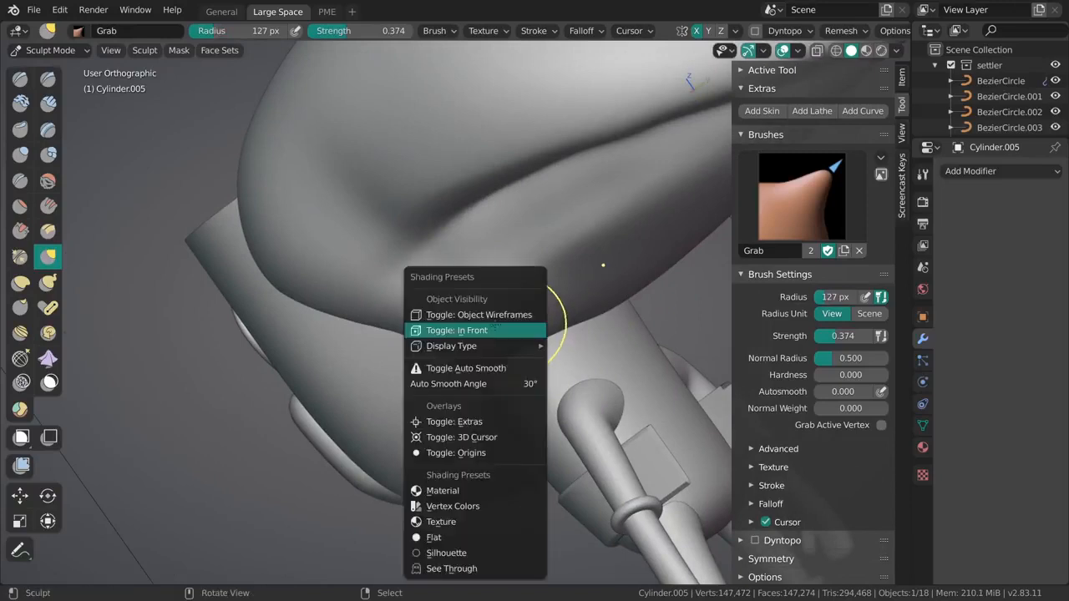
click(457, 330)
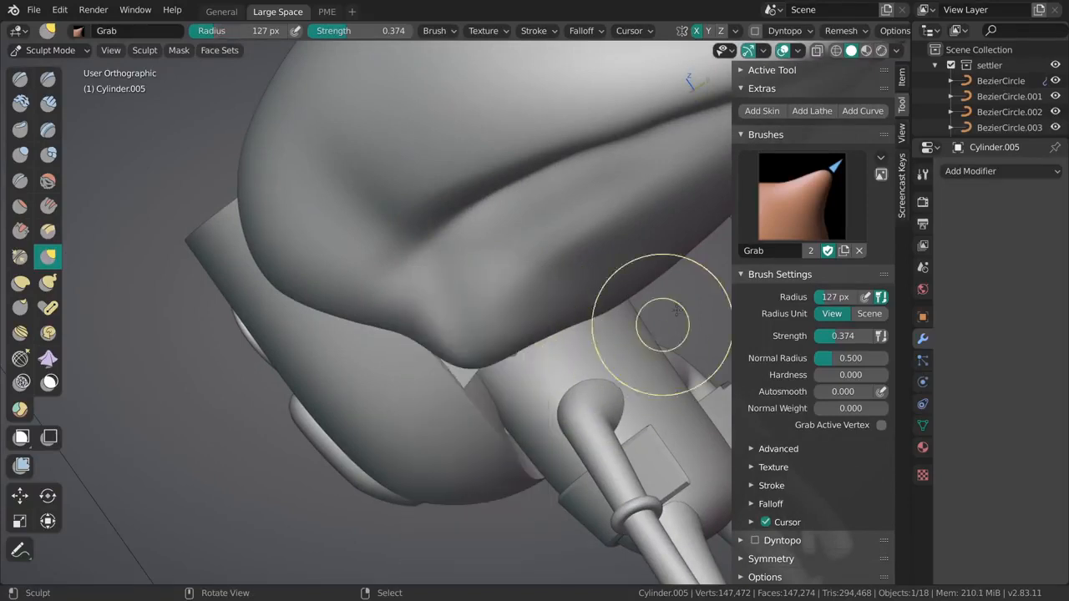
Step: Expand the head's Viewport Display settings and toggle In Front off and on to compare its display
click(922, 317)
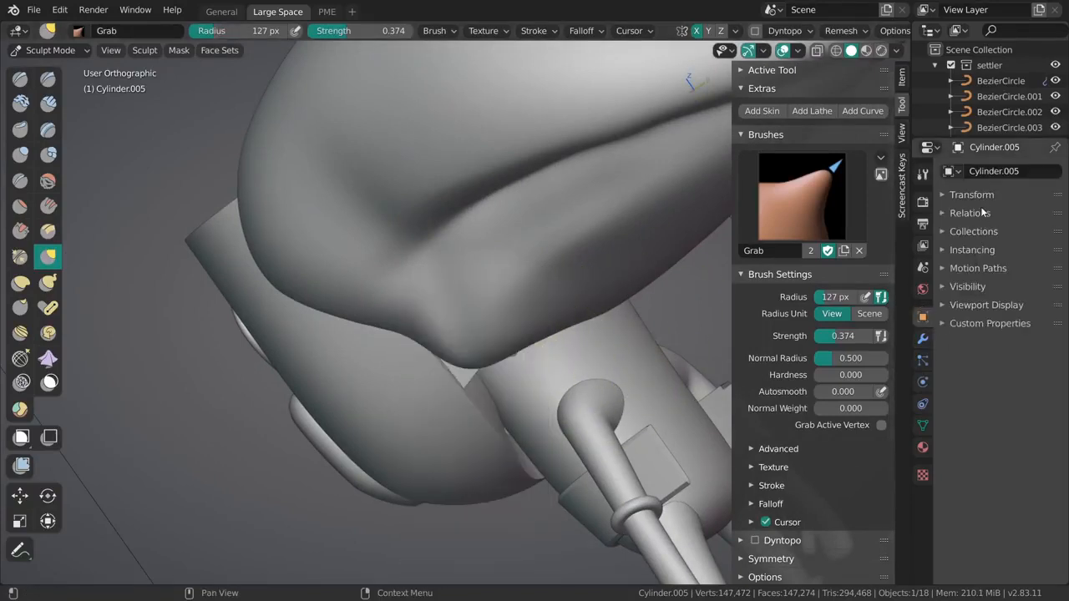
click(969, 286)
click(970, 287)
click(985, 305)
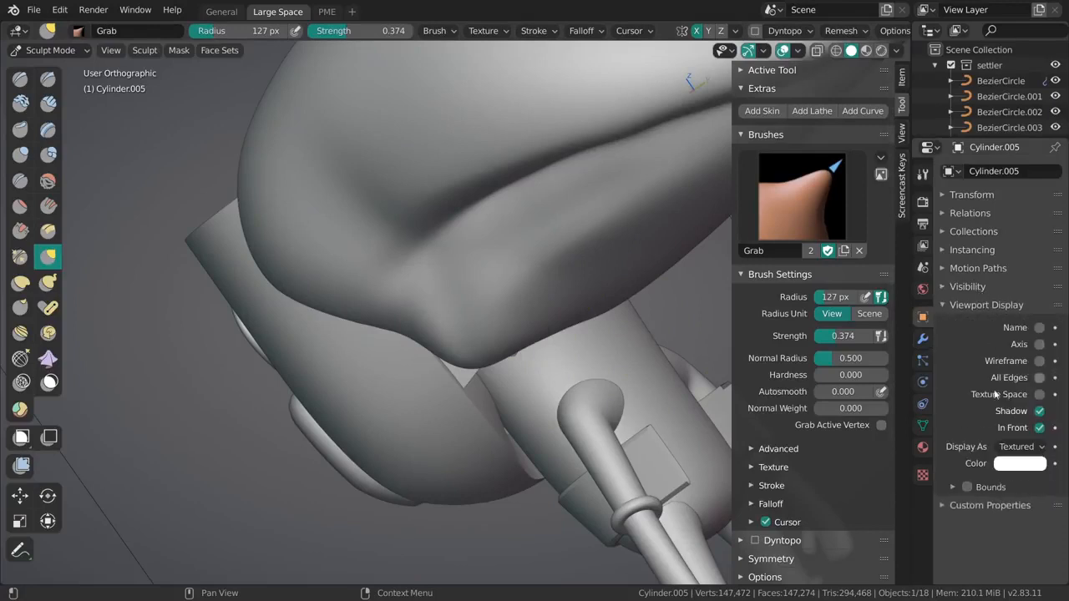
click(1039, 428)
click(1039, 428)
click(1039, 428)
click(1039, 429)
Step: Resize the Grab brush and pull the head's lower front corner into shape with several strokes
middle_drag(626, 376, 524, 342)
key(f)
click(533, 343)
mouse_move(437, 286)
mouse_down()
mouse_move(440, 307)
mouse_move(467, 314)
mouse_up()
middle_drag(467, 314, 501, 330)
drag(468, 339, 472, 350)
mouse_move(472, 350)
middle_down()
mouse_move(549, 320)
mouse_move(626, 335)
middle_up()
Step: Sharpen the ridge along the head's underside with the Draw Sharp brush at 101 px and 87 px
middle_drag(513, 291, 537, 222)
key(shift+c)
key(f)
click(563, 162)
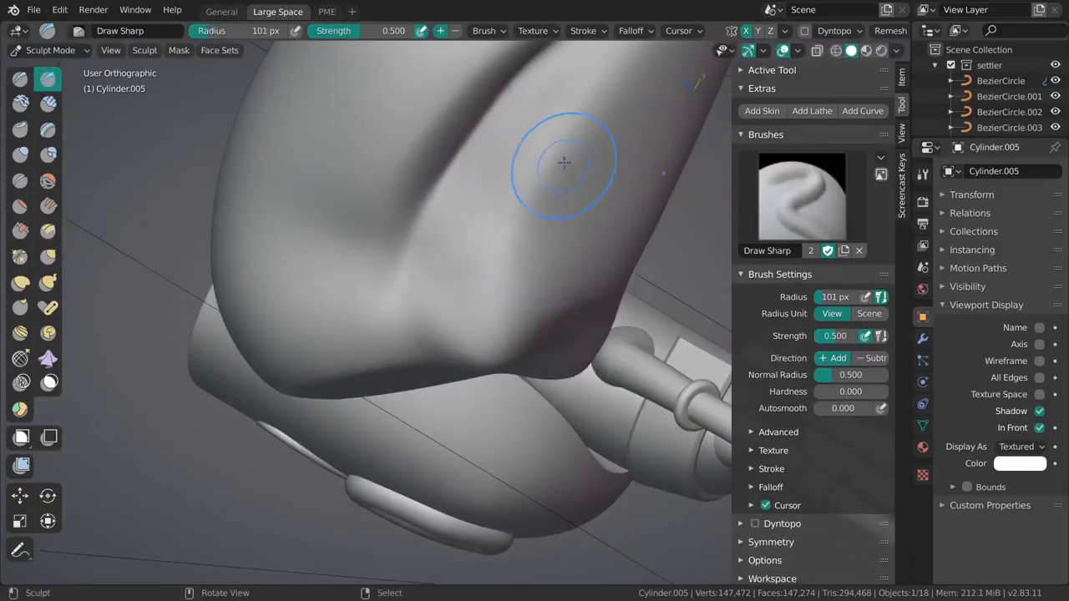
drag(563, 162, 508, 313)
key(f)
click(570, 138)
drag(571, 138, 530, 234)
Step: Extend the sharpened underside ridge toward the head's tip with the Draw Sharp brush at 85 px
shift+middle_drag(602, 133, 556, 222)
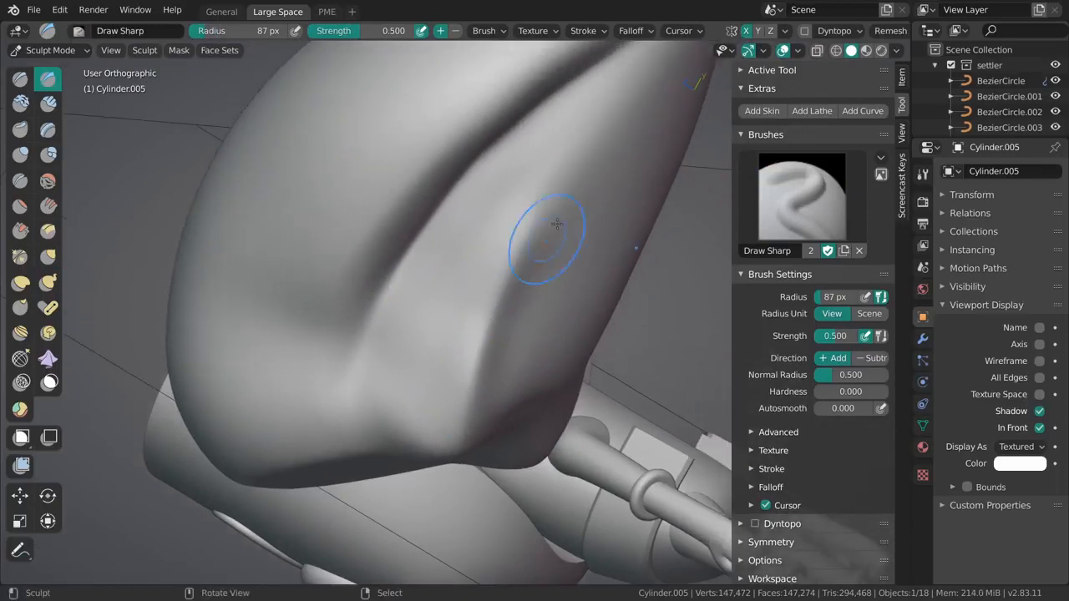
key(f)
click(562, 177)
mouse_move(582, 142)
shift+middle_down()
mouse_move(625, 219)
mouse_move(573, 144)
shift+middle_up()
drag(631, 93, 565, 188)
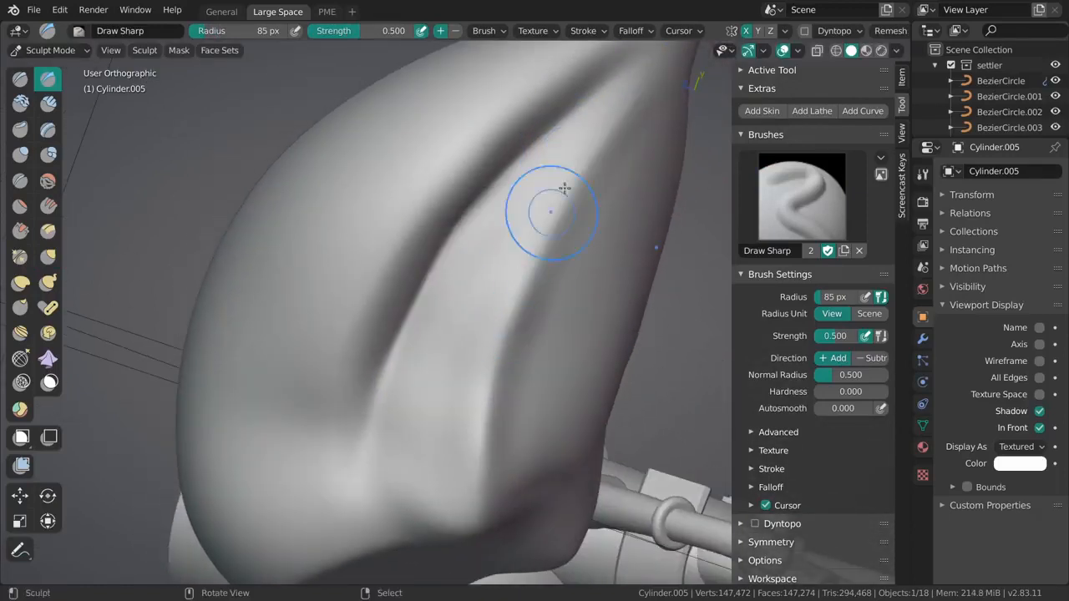
Step: Soften the underside ridge with the Smooth brush at 85 px radius and 0.727 strength
key(shift+s)
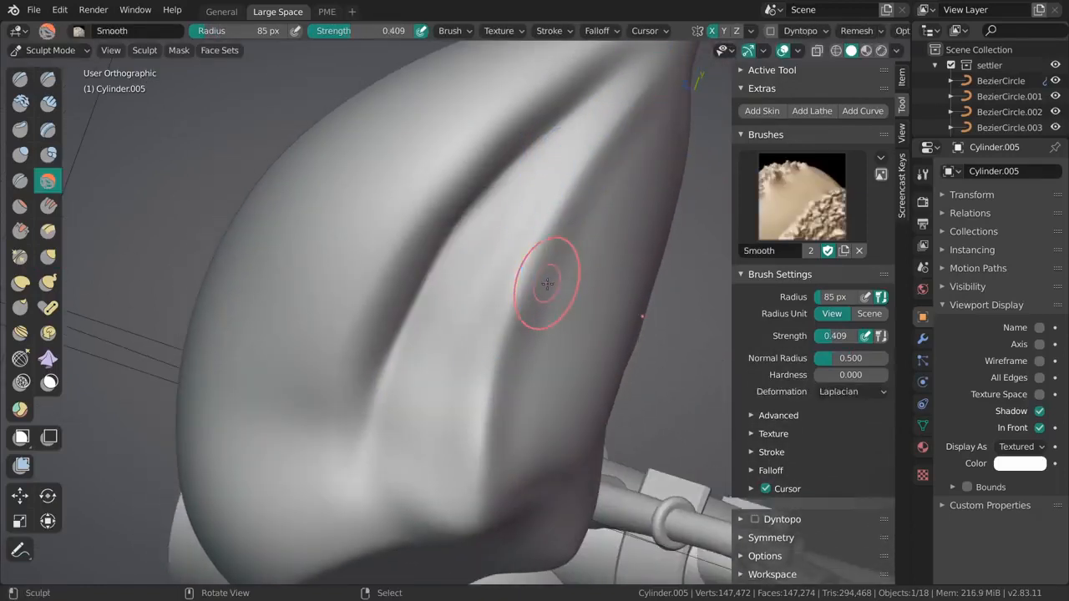
key(shift+f)
click(563, 289)
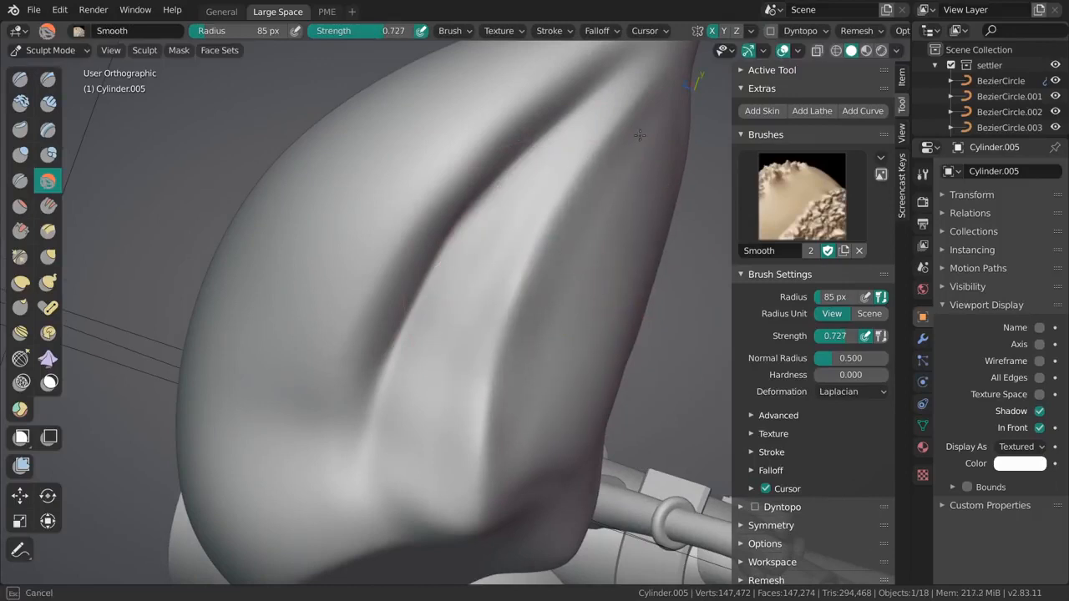
drag(466, 371, 463, 399)
scroll(523, 317, down, 2)
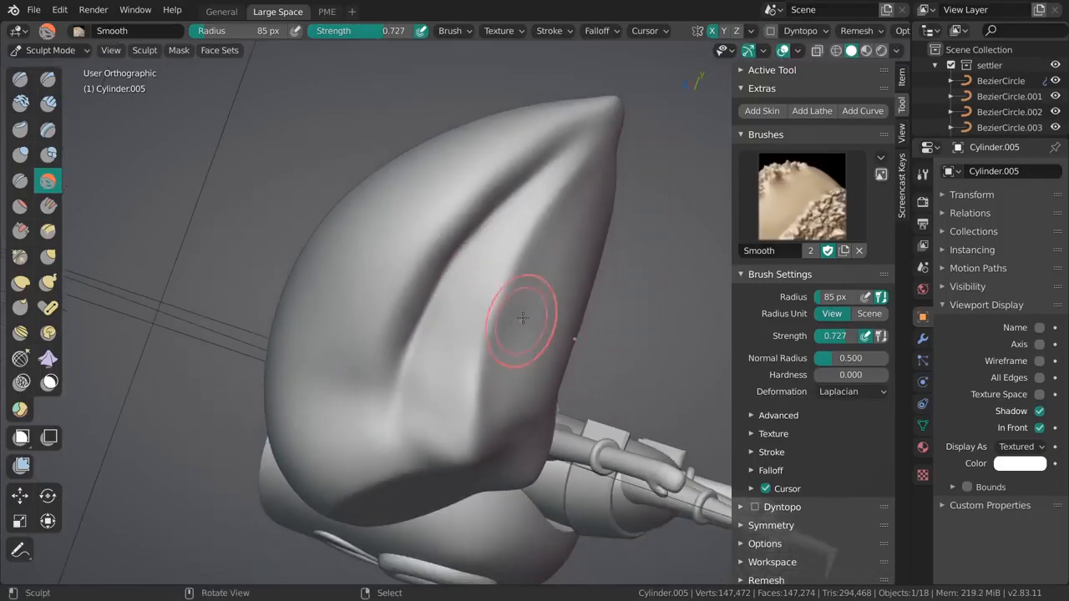
mouse_move(580, 217)
middle_down()
mouse_move(493, 279)
mouse_move(516, 310)
middle_up()
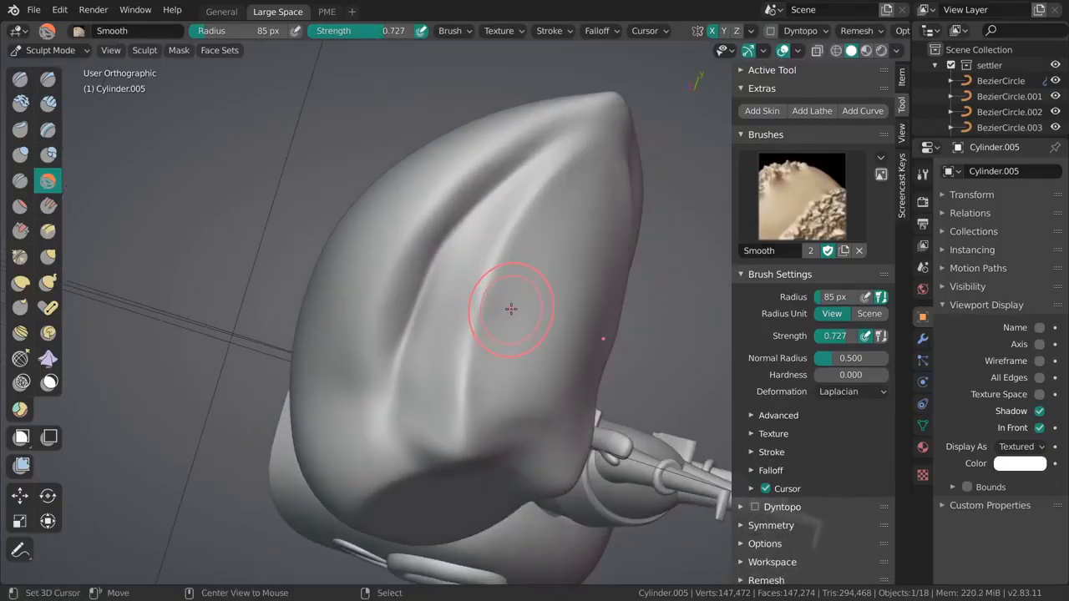
Step: Switch to the Clay Strips brush, reset its settings to the defaults, and undo the trial stroke on the underside
key(c)
key(f)
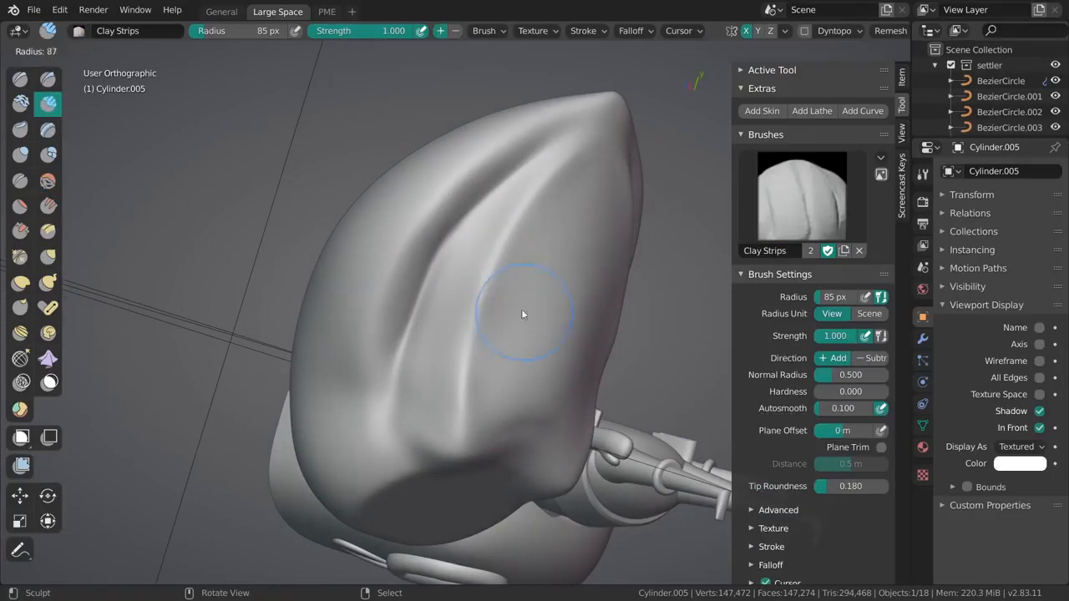
click(546, 316)
click(881, 158)
click(898, 205)
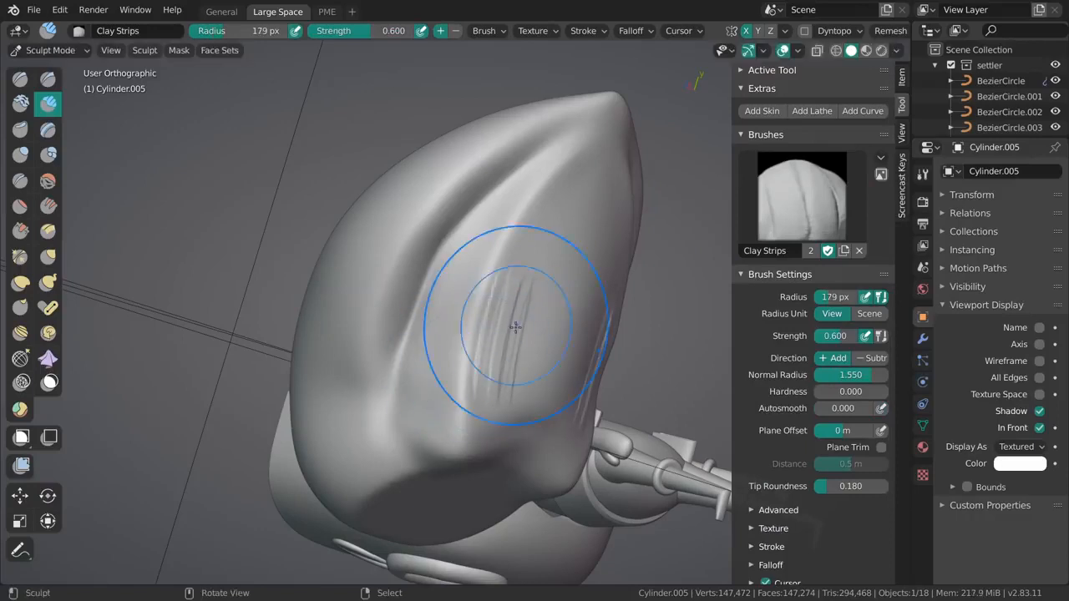
key(ctrl+z)
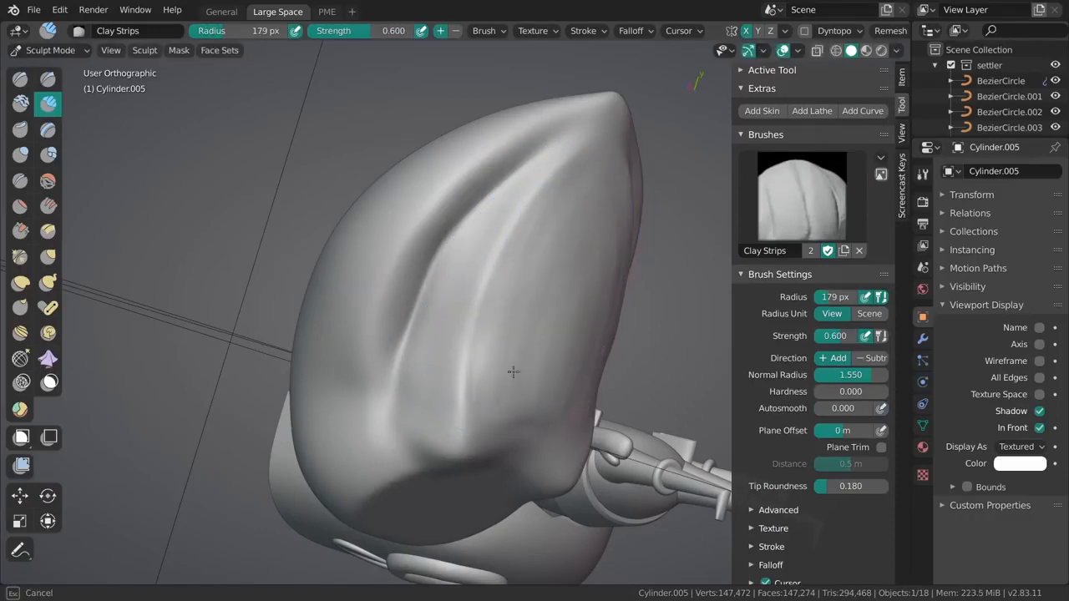
Step: Build up the head's underside and the band beside the groove with Clay Strips at 117 px and 92 px
key(f)
click(548, 293)
middle_drag(565, 387, 591, 182)
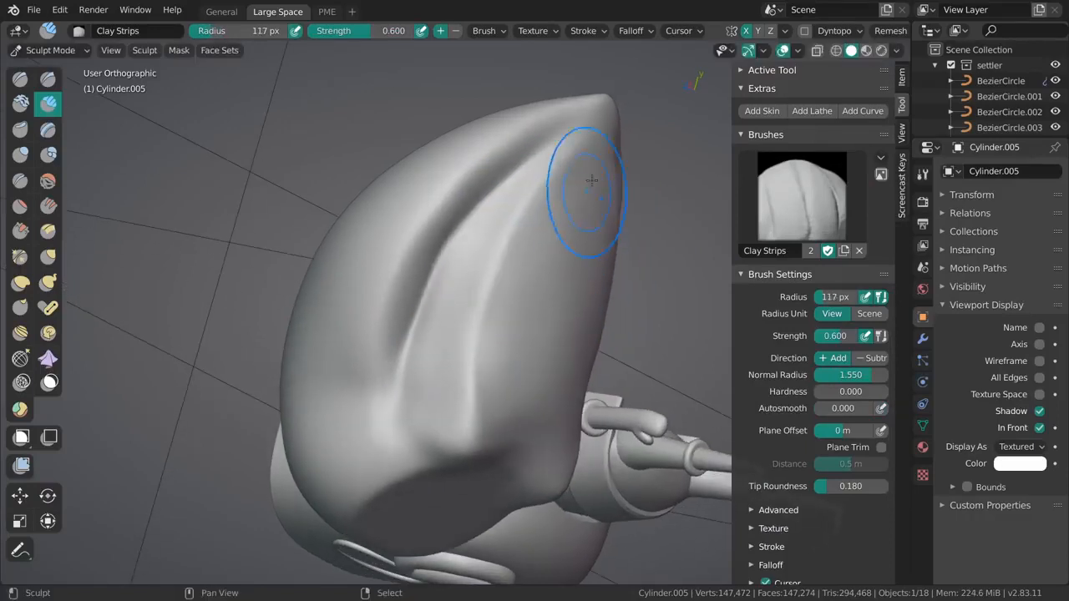
middle_drag(487, 300, 528, 308)
scroll(528, 308, up, 1)
key(f)
click(459, 308)
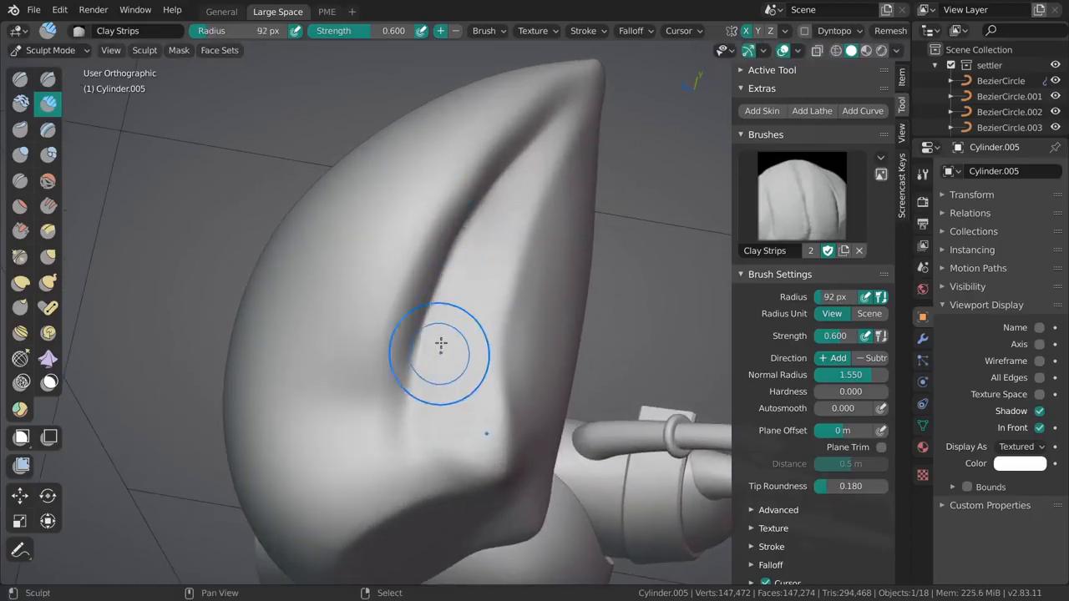
mouse_move(445, 278)
middle_down()
mouse_move(512, 336)
mouse_move(487, 320)
mouse_move(489, 339)
middle_up()
Step: Resize the Grab brush and pull the upper part of the groove toward the head's tip
key(g)
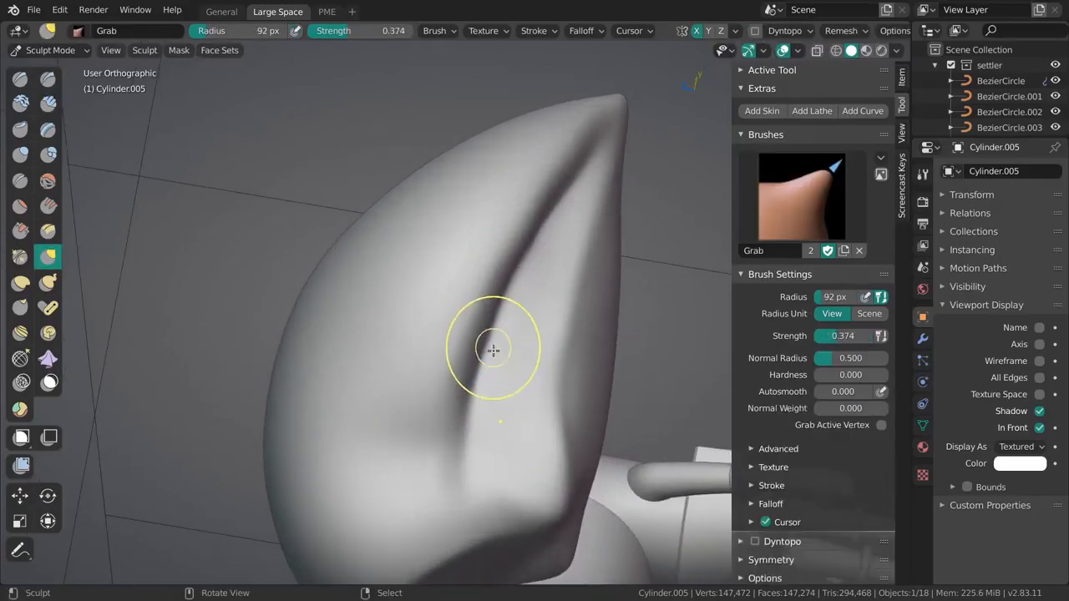
key(f)
click(530, 277)
drag(535, 269, 583, 197)
mouse_move(583, 198)
middle_down()
mouse_move(499, 341)
mouse_move(587, 218)
middle_up()
Step: Deepen the groove's end near the head's tip with the Crease brush at 54 px and Draw Sharp at 68 px
key(f)
key(shift+c)
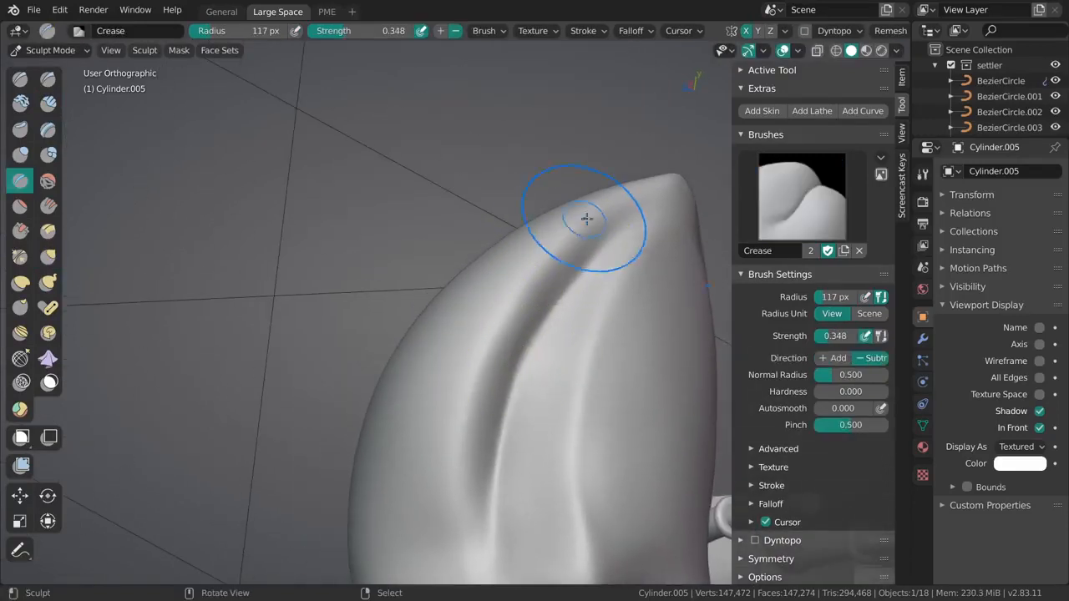
drag(588, 220, 620, 211)
key(f)
click(592, 281)
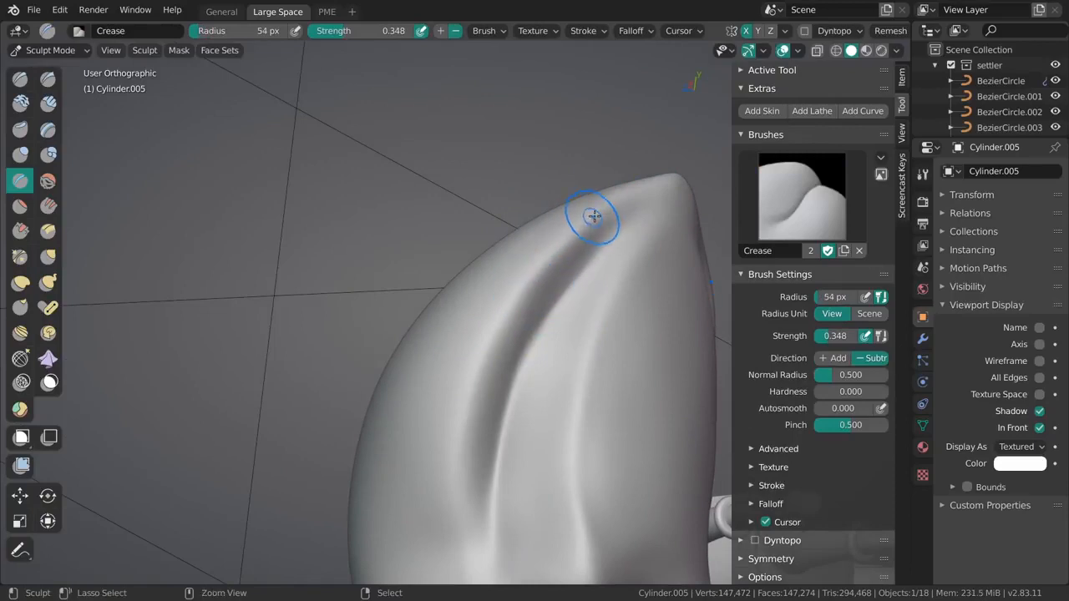
key(shift+x)
key(f)
click(574, 243)
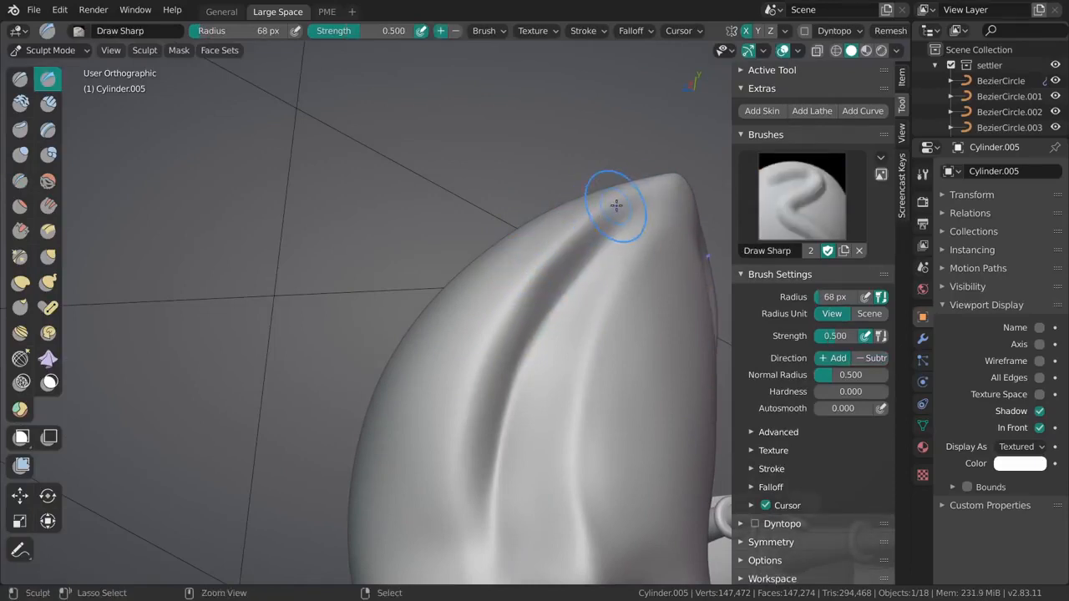
Step: Continue sharpening the groove down to the head's front corner with the Draw Sharp brush at 105 px
key(f)
click(524, 302)
mouse_move(488, 349)
shift+middle_down()
mouse_move(530, 303)
mouse_move(526, 465)
mouse_move(493, 337)
mouse_move(614, 332)
mouse_move(573, 308)
mouse_move(621, 365)
mouse_move(617, 355)
shift+middle_up()
key(f)
click(565, 303)
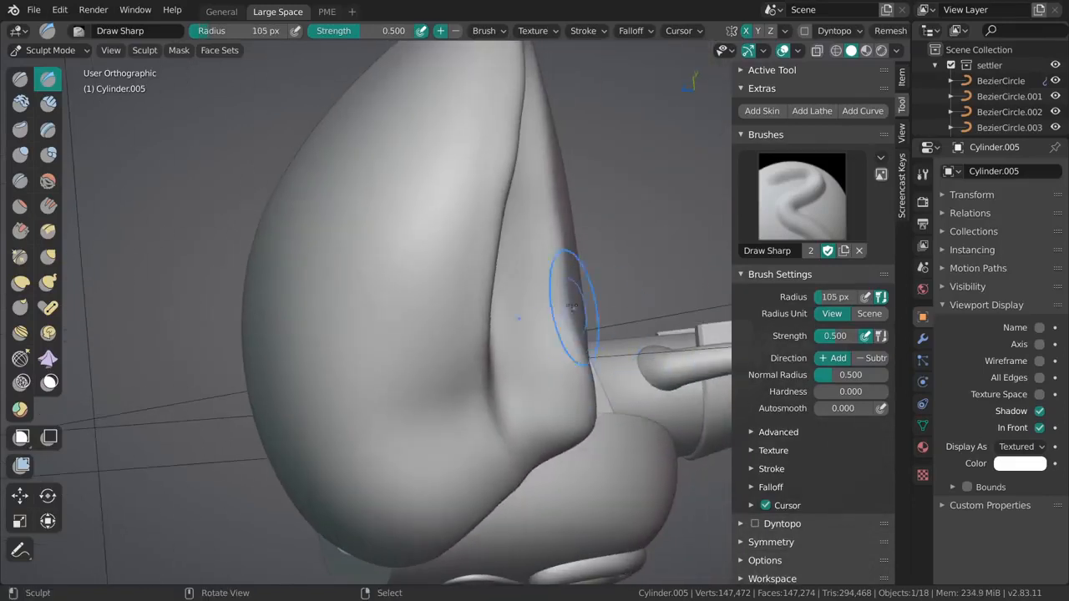
Step: Adjust the band below the groove with the Grab brush at 126 px and turn off the head's In Front display
key(g)
middle_drag(572, 307, 567, 304)
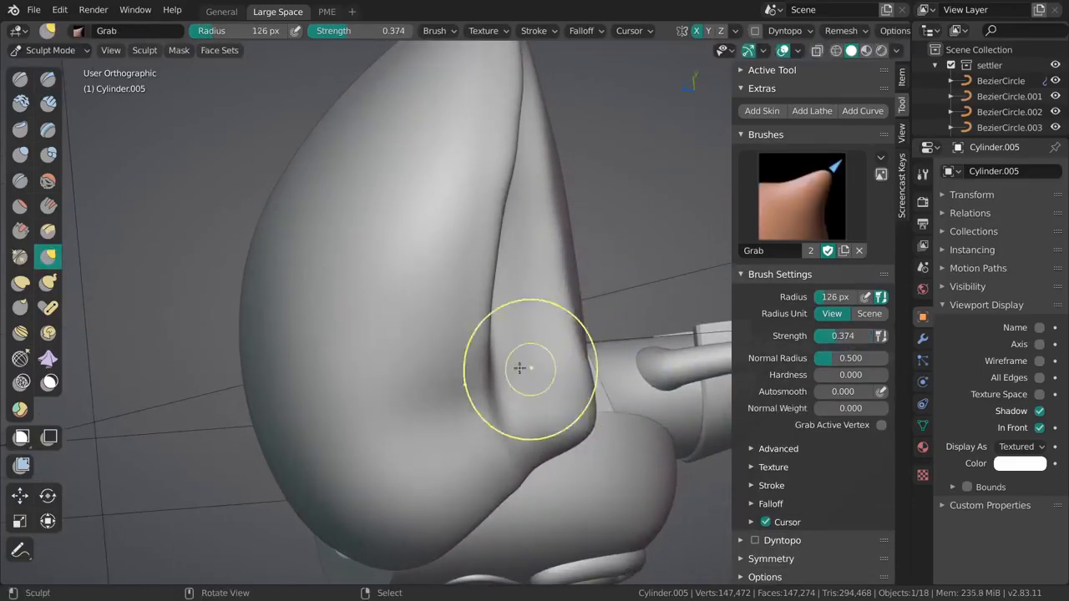
mouse_move(519, 368)
middle_down()
mouse_move(696, 320)
mouse_move(657, 336)
middle_up()
key(alt+z)
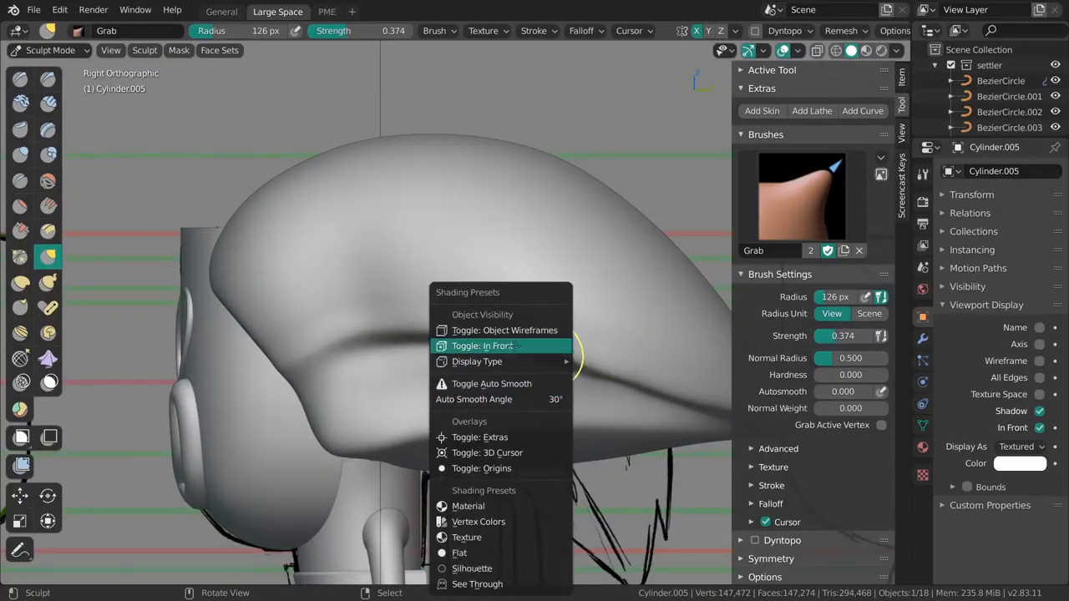
click(515, 346)
middle_drag(514, 345, 489, 339)
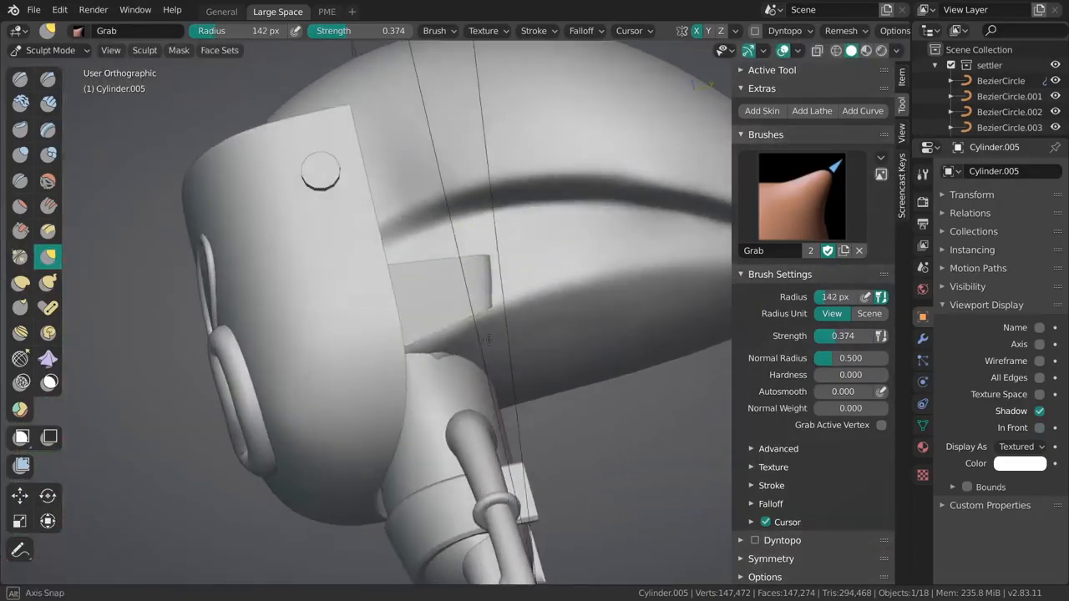
key(grave)
click(501, 324)
Step: Shape the head's underside in the right orthographic view with the Grab brush, using radii from 188 to 363 px
key(f)
click(531, 328)
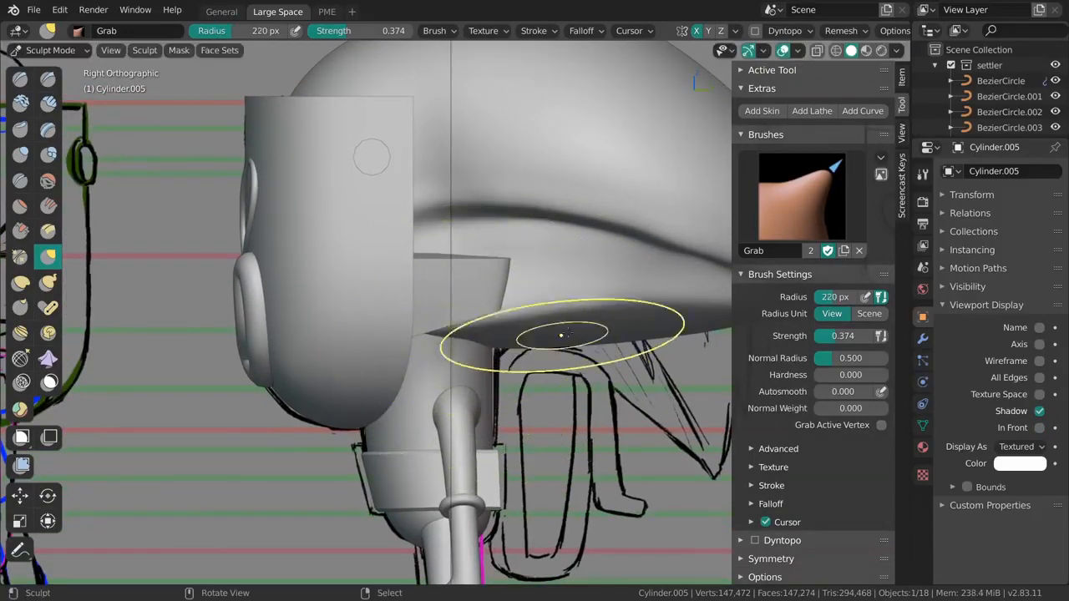
shift+middle_drag(561, 334, 410, 330)
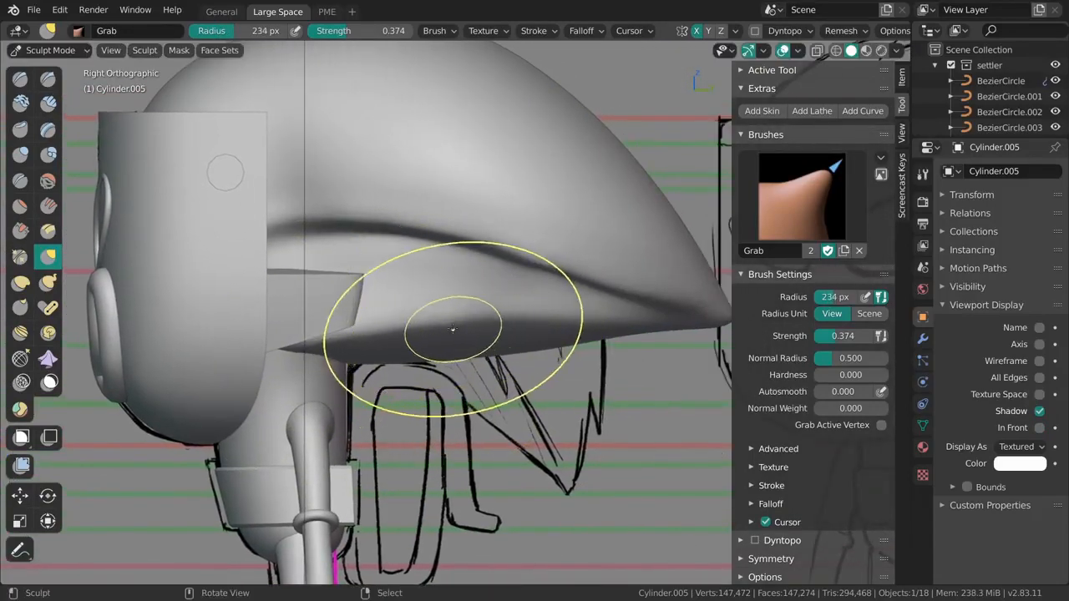
key(f)
click(375, 363)
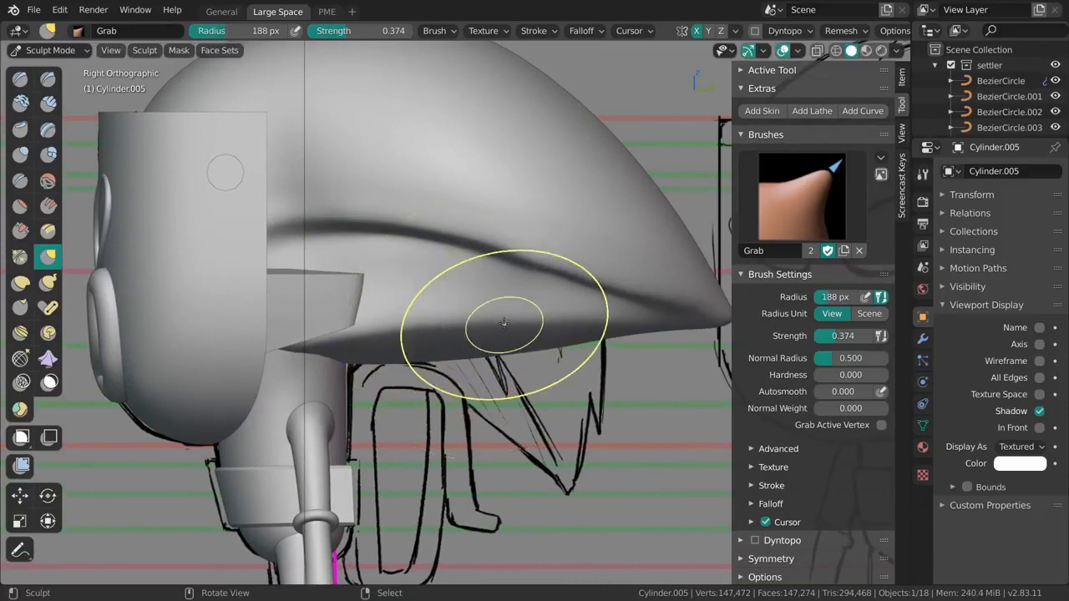
key(f)
click(532, 323)
drag(485, 325, 485, 323)
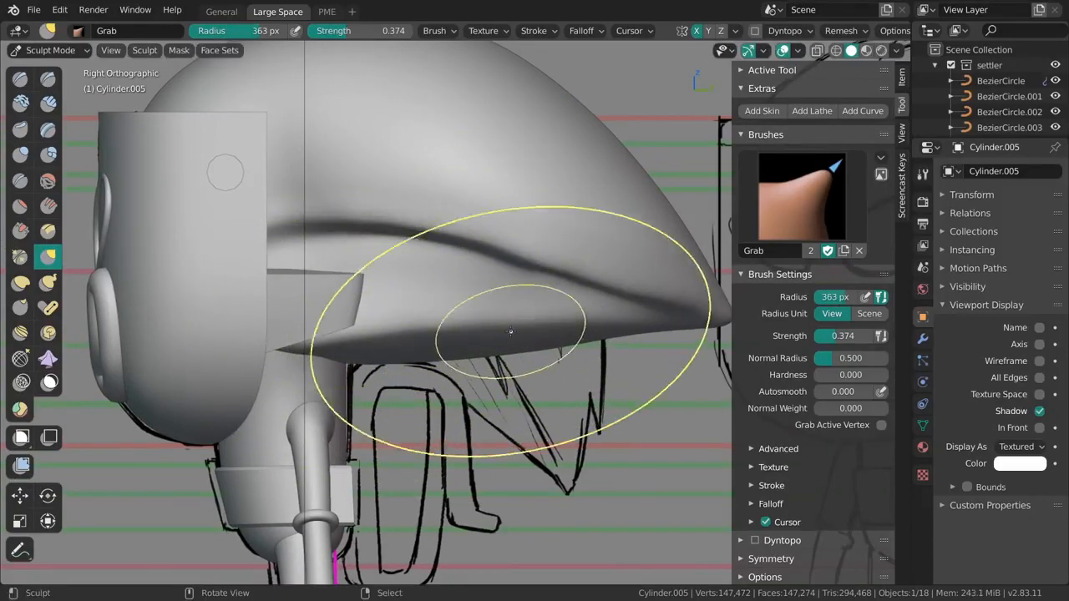
Step: Reshape the groove's front half toward the head's tip with the Grab brush at 164 px and 130 px
key(f)
click(530, 263)
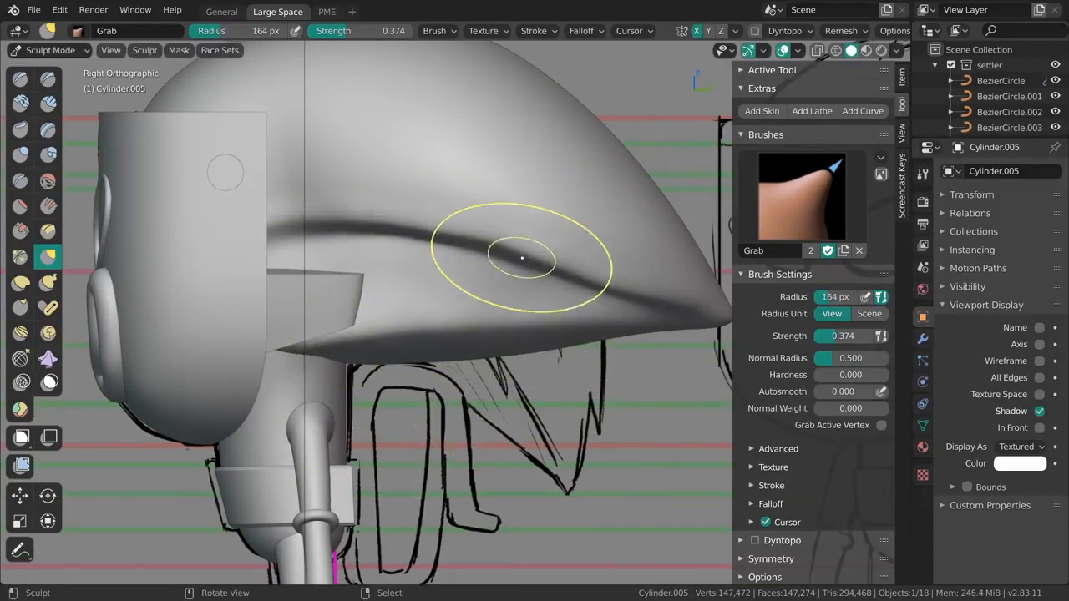
key(f)
click(575, 260)
key(f)
click(607, 266)
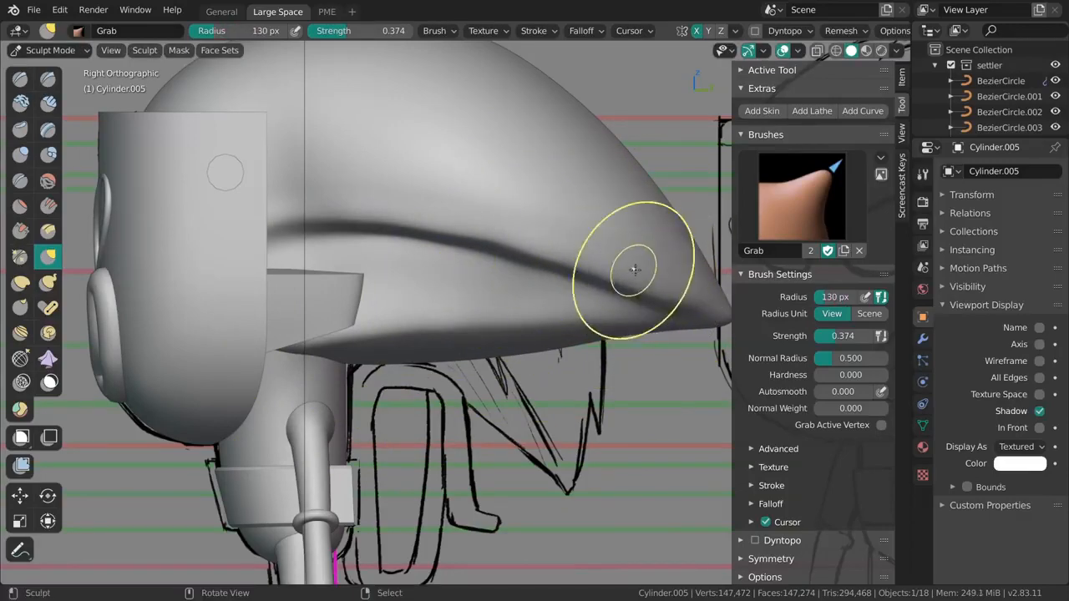
key(f)
click(621, 269)
Step: Adjust the middle stretch of the groove on the head's side with the Grab brush at 176 px and 179 px
mouse_move(655, 294)
shift+middle_down()
mouse_move(563, 299)
mouse_move(669, 319)
shift+middle_up()
ctrl+middle_drag(669, 319, 568, 279)
key(f)
click(472, 262)
drag(472, 263, 471, 262)
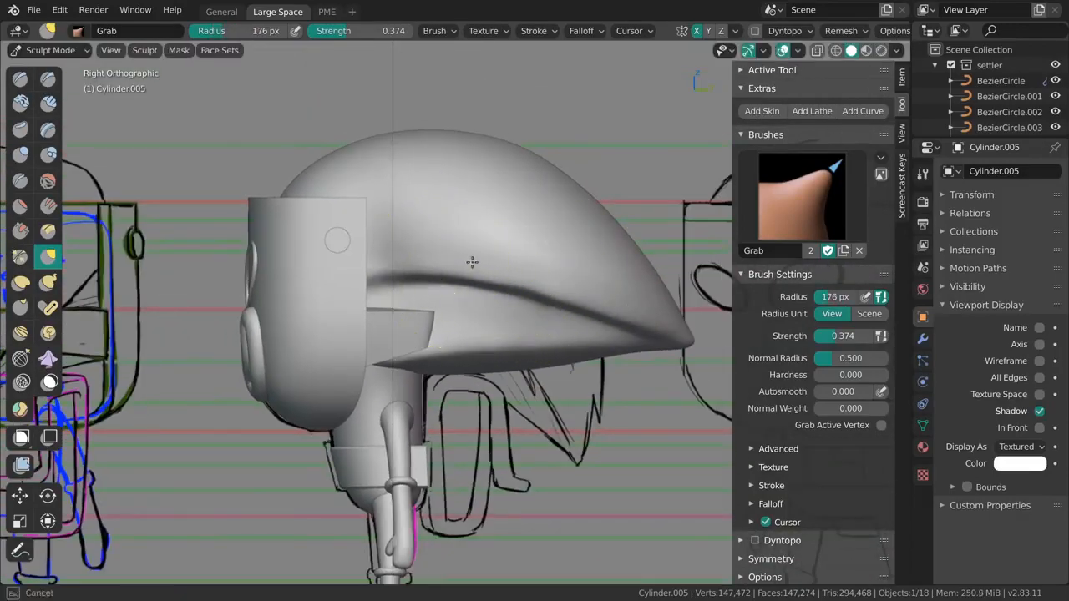
key(f)
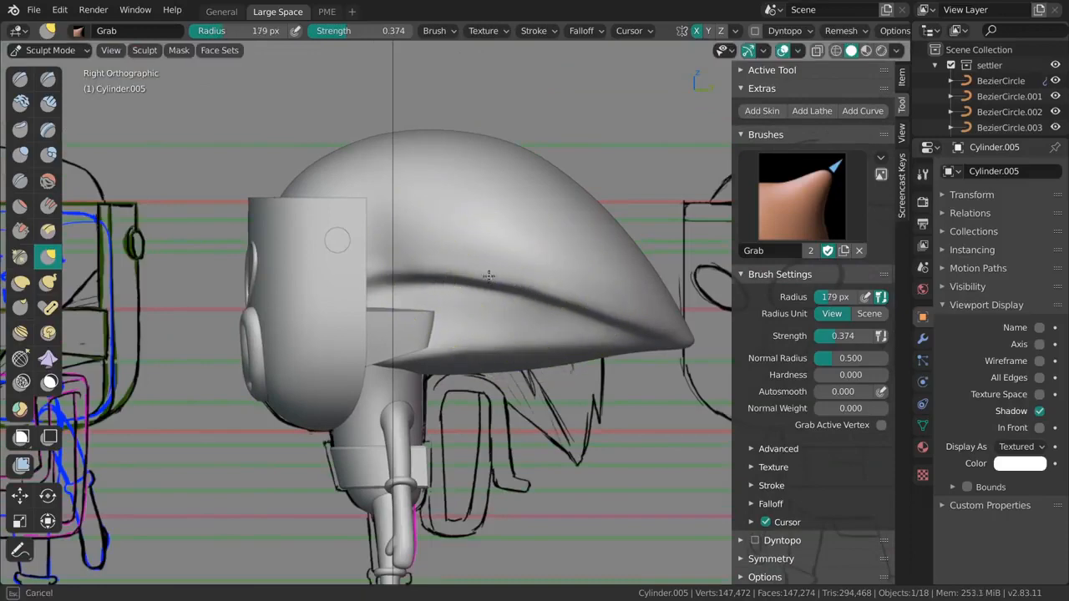
key(f)
click(497, 289)
Step: Raise the groove's rear end beside the face plate with the Grab brush at 100 px and 183 px
shift+middle_drag(381, 254, 535, 276)
key(f)
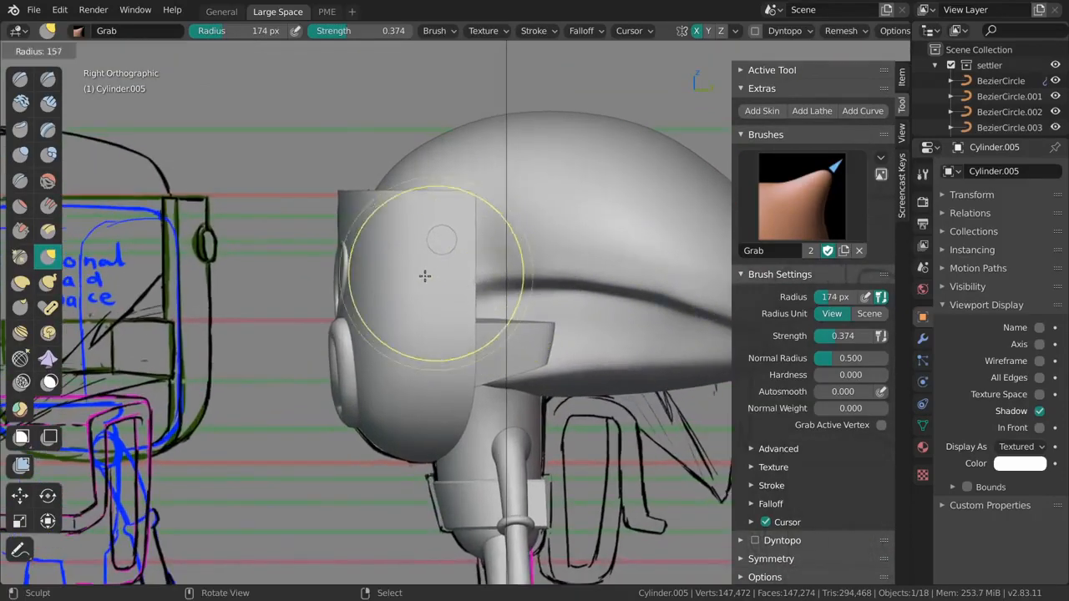
click(524, 275)
key(f)
click(465, 273)
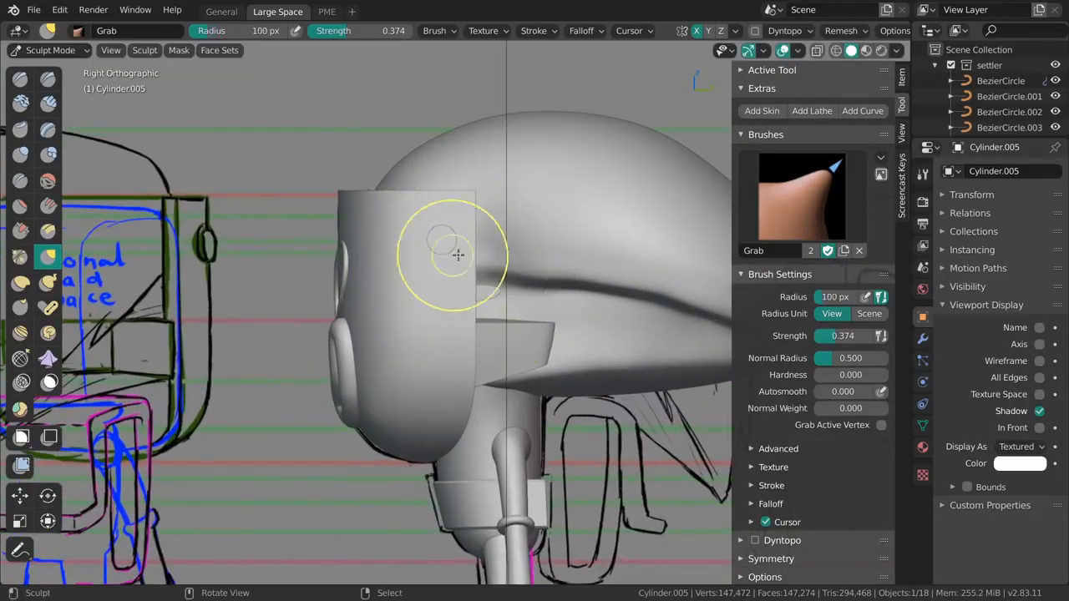
key(f)
click(477, 254)
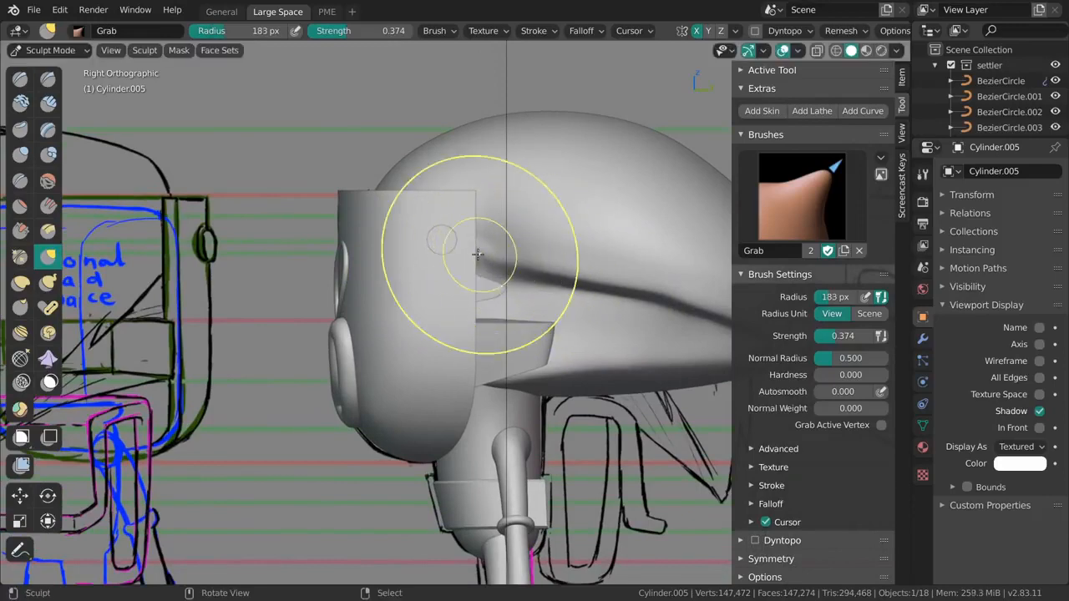
Step: Compare the head and its groove with the reference sketches in the right orthographic view, in both solid and wireframe display
scroll(518, 258, down, 4)
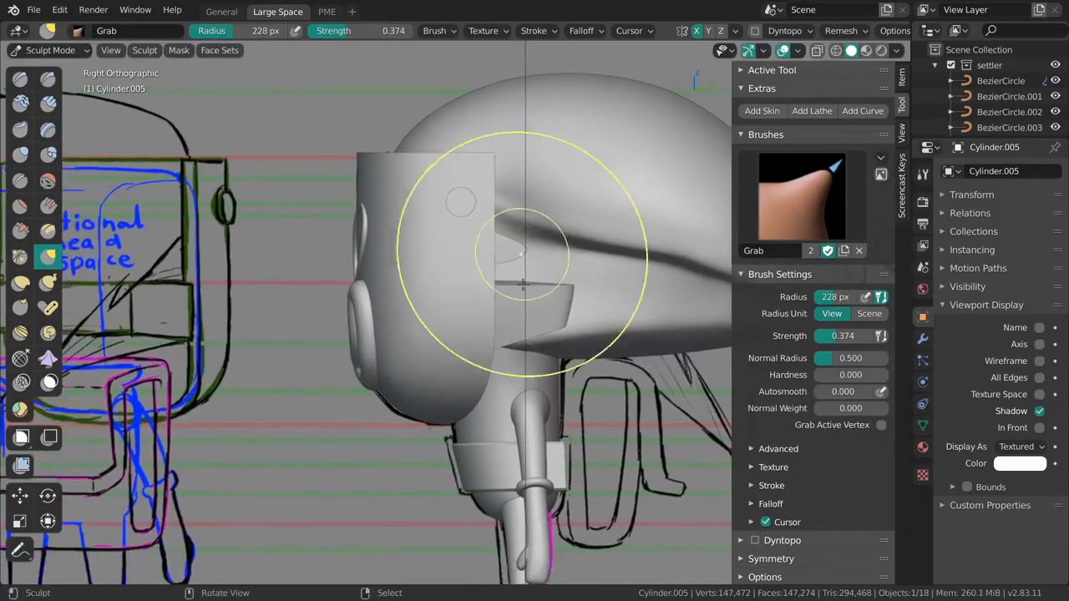
mouse_move(470, 245)
middle_down()
mouse_move(525, 274)
mouse_move(527, 315)
mouse_move(518, 300)
mouse_move(365, 299)
middle_up()
click(622, 338)
shift+middle_drag(570, 327, 391, 326)
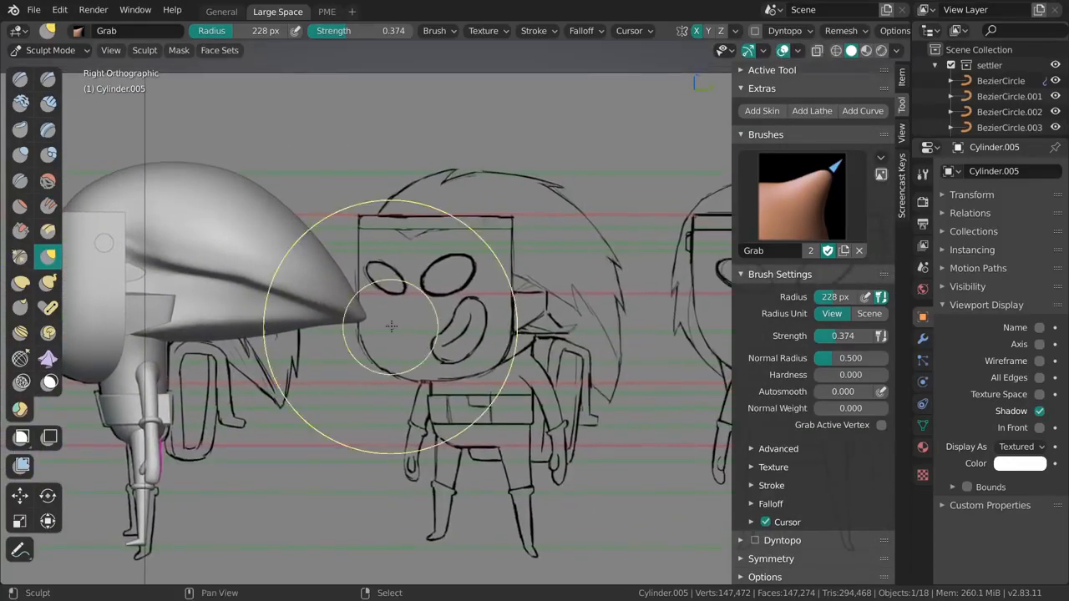
ctrl+middle_drag(401, 364, 417, 457)
shift+middle_drag(618, 336, 523, 339)
mouse_move(599, 352)
shift+middle_down()
mouse_move(381, 355)
mouse_move(781, 329)
mouse_move(859, 350)
shift+middle_up()
ctrl+middle_drag(508, 310, 501, 260)
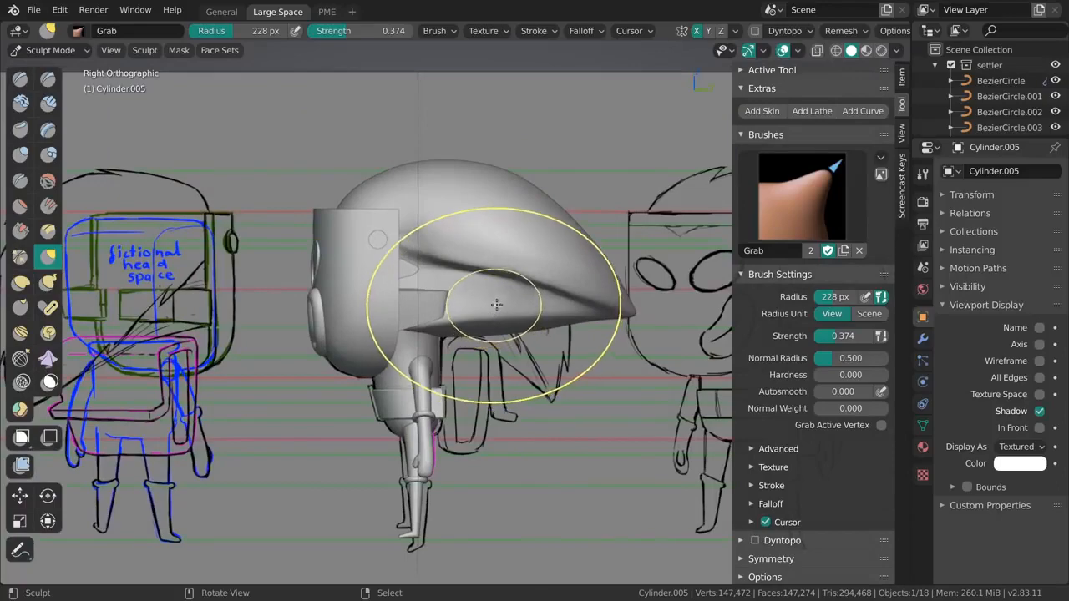
shift+middle_drag(448, 319, 491, 326)
ctrl+middle_drag(491, 326, 498, 250)
shift+middle_drag(499, 251, 501, 375)
ctrl+middle_drag(489, 290, 491, 304)
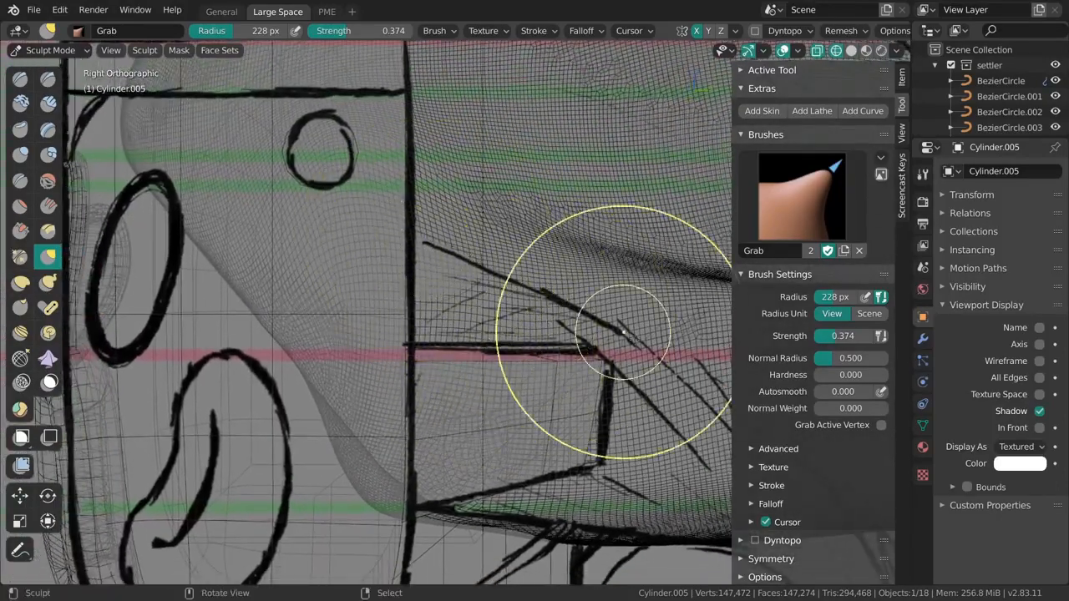
click(682, 300)
Step: Refine the head mesh around the groove's rear end with the Grab brush at 266 px and 229 px, using wireframe display for reference
ctrl+middle_drag(501, 248, 494, 334)
key(f)
click(605, 253)
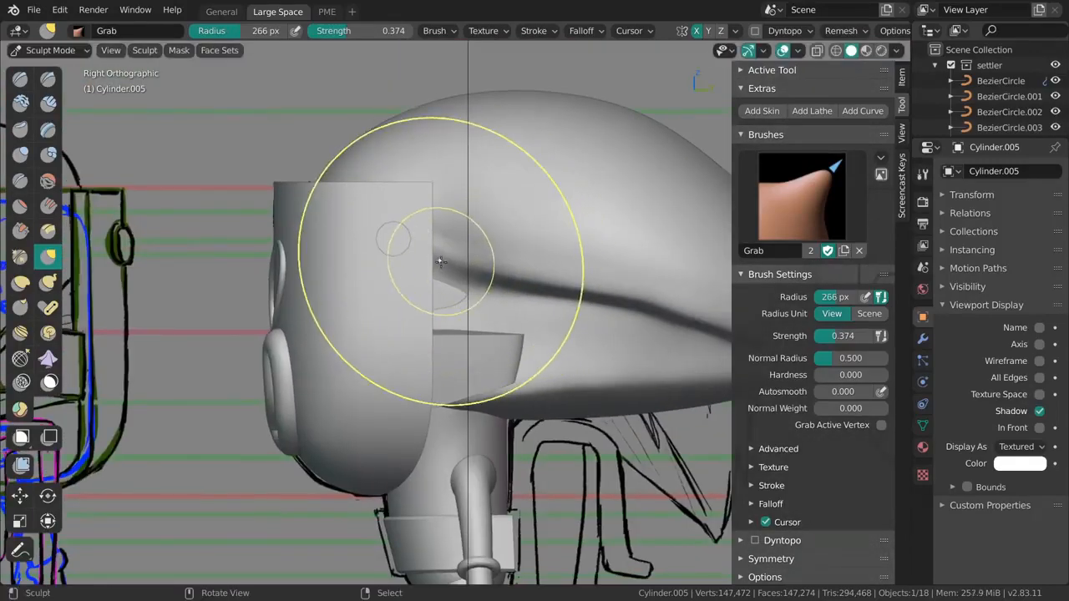
key(z)
click(372, 288)
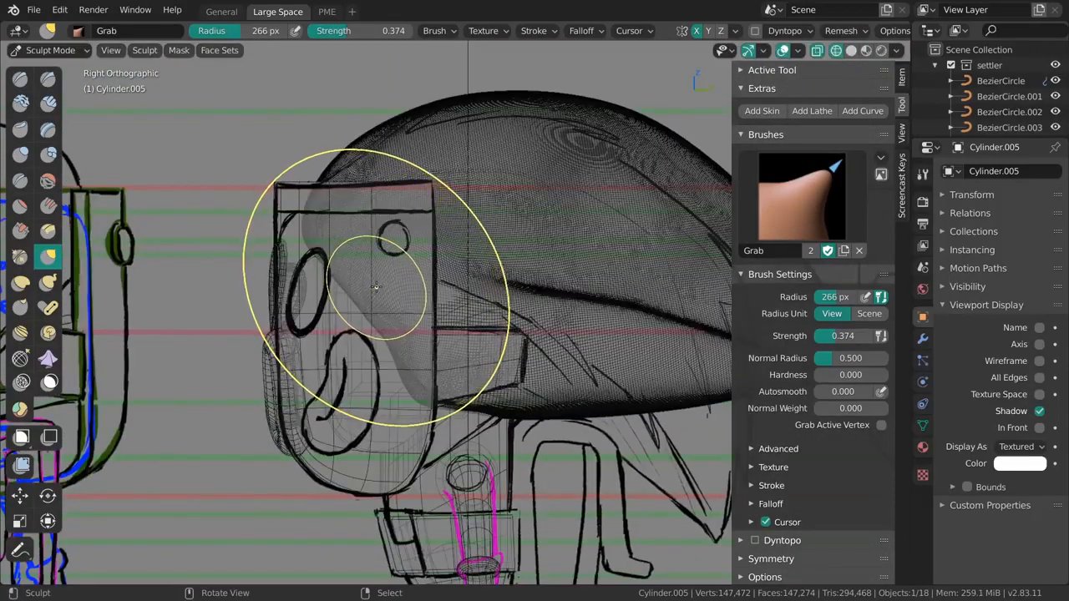
key(shift+z)
key(f)
click(459, 269)
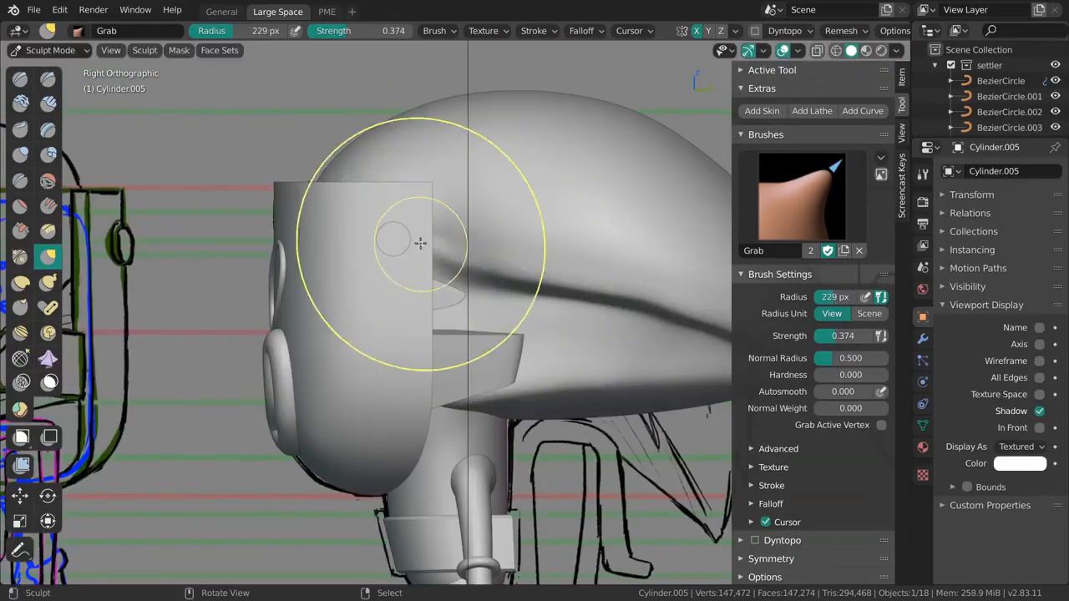
Step: Even out the groove's curve across the middle of the head with the Grab brush at 268 px and 175 px
shift+middle_drag(543, 303, 506, 296)
key(f)
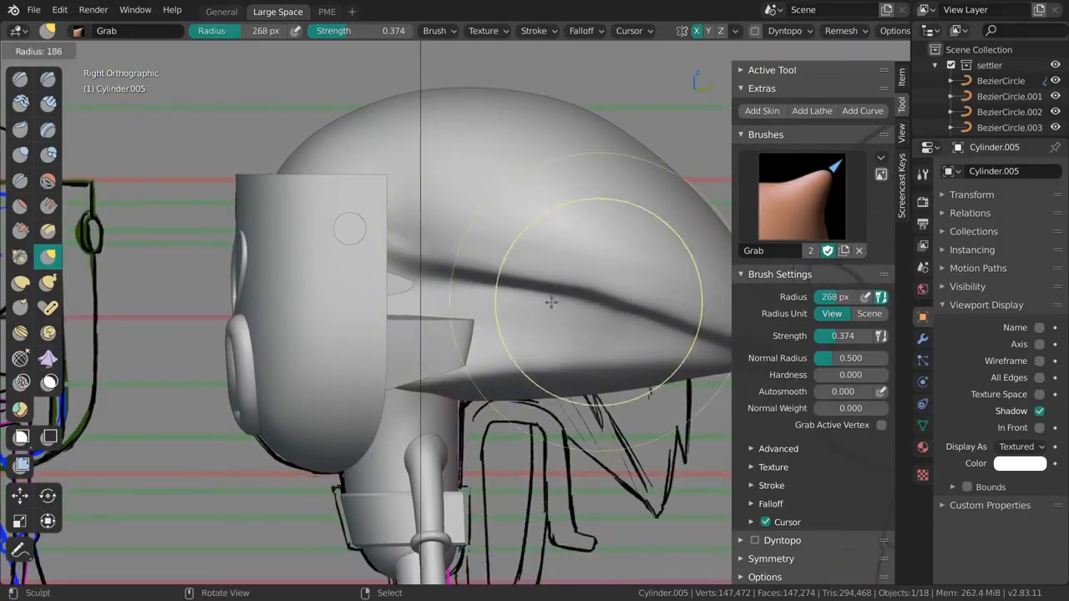
drag(579, 291, 593, 286)
shift+middle_drag(593, 287, 493, 306)
key(f)
click(511, 306)
key(f)
click(623, 327)
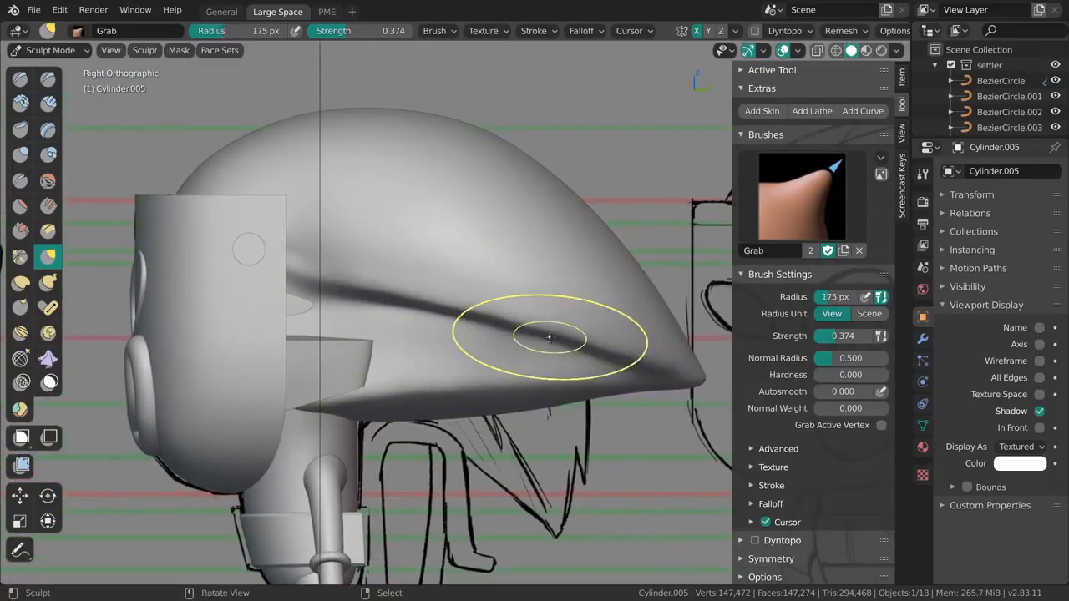
Step: Straighten the slope of the groove from the face plate forward with the Grab brush at 247 px and 228 px
key(f)
click(579, 336)
key(f)
click(598, 336)
drag(454, 311, 448, 296)
shift+middle_drag(554, 301, 625, 317)
key(f)
click(612, 318)
drag(465, 320, 462, 314)
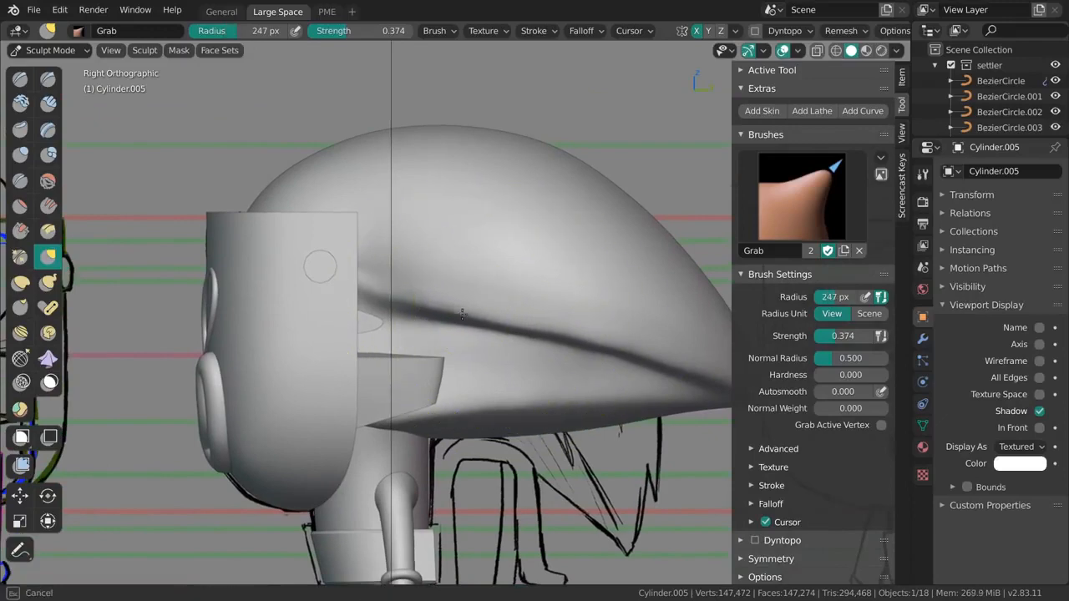
key(f)
click(597, 342)
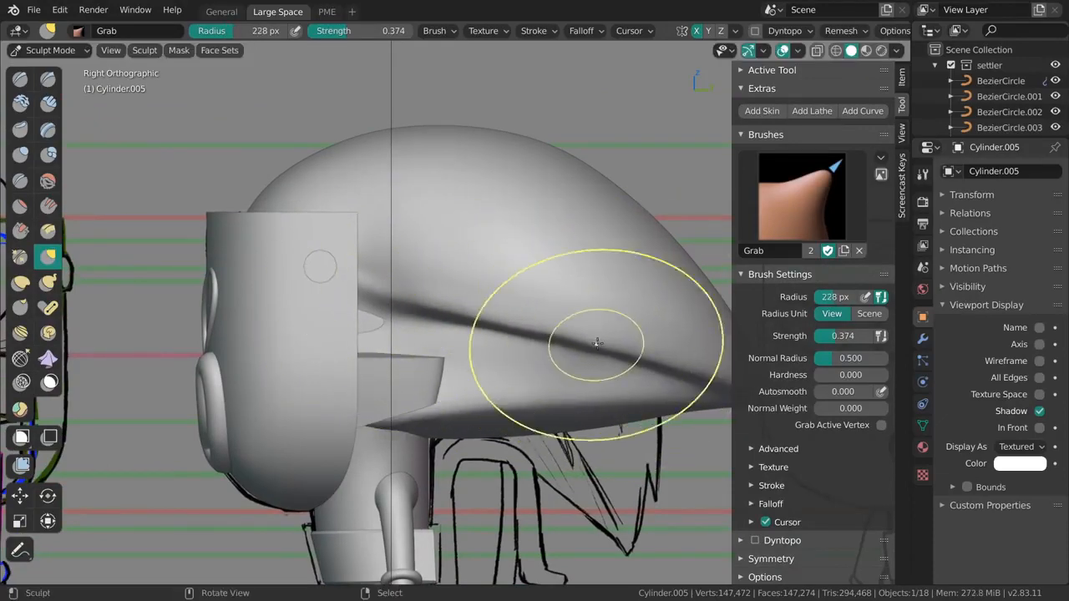
Step: Adjust the groove's front end and the head's pointed tip with the Grab brush, enlarging its radius to 282 px
mouse_move(652, 356)
shift+middle_down()
mouse_move(542, 334)
mouse_move(611, 348)
mouse_move(510, 315)
shift+middle_up()
key(f)
click(693, 356)
key(f)
click(538, 333)
scroll(556, 351, down, 1)
key(f)
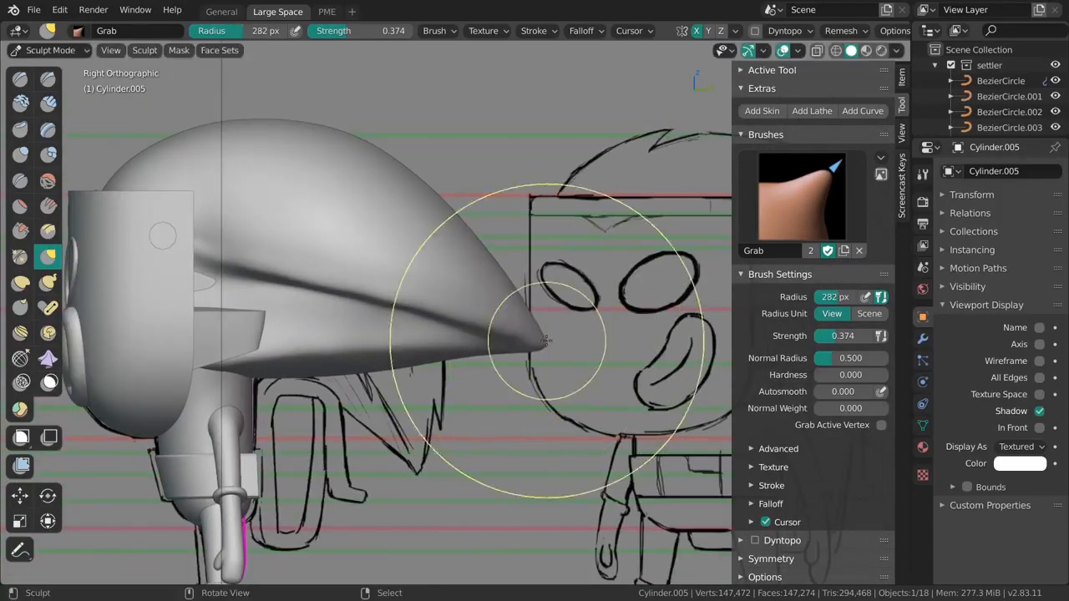
click(456, 219)
Step: Smooth the surface around the groove's rear end next to the face plate with the Smooth brush at 163 px
shift+middle_drag(413, 297, 544, 320)
mouse_move(392, 338)
ctrl+middle_down()
mouse_move(370, 281)
mouse_move(451, 242)
mouse_move(470, 213)
mouse_move(518, 267)
mouse_move(478, 149)
ctrl+middle_up()
key(c)
key(s)
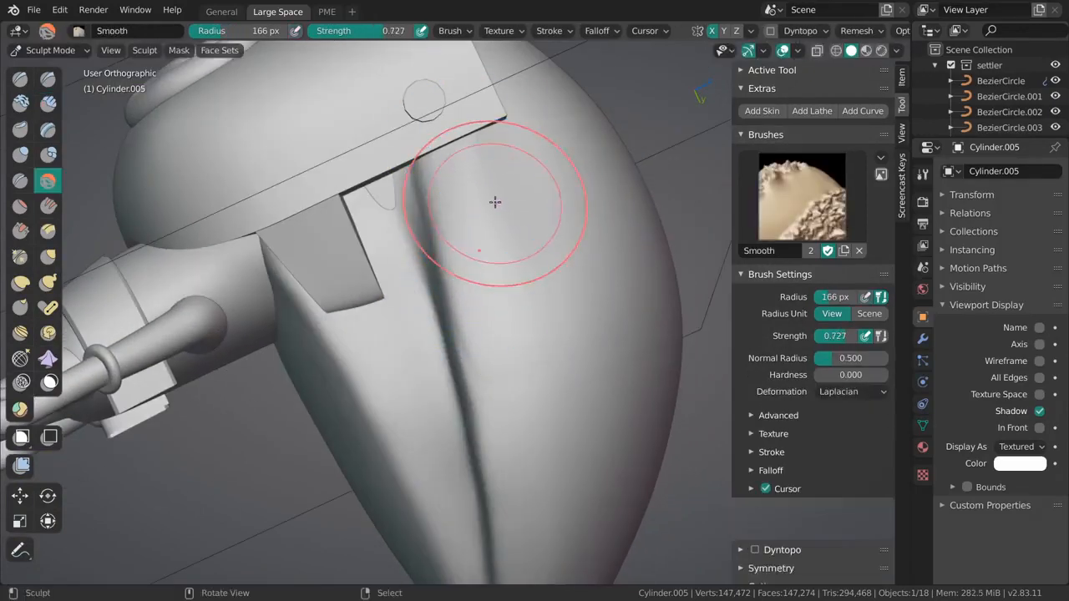
key(f)
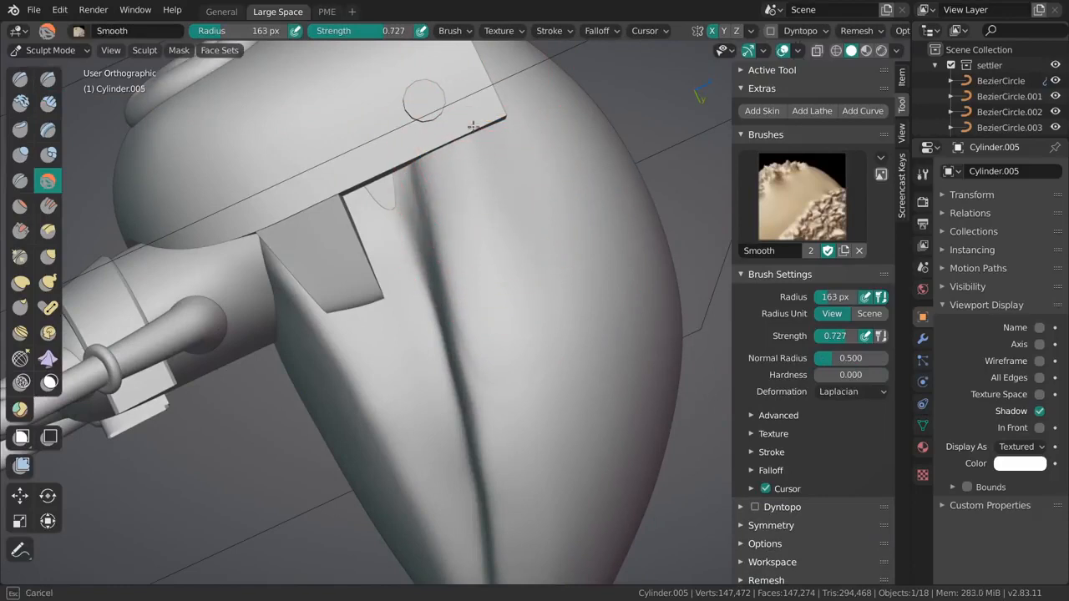
Step: Build up the surface along the groove's rear end with the Clay Strips brush at 75 px and 0.600 strength
key(c)
key(f)
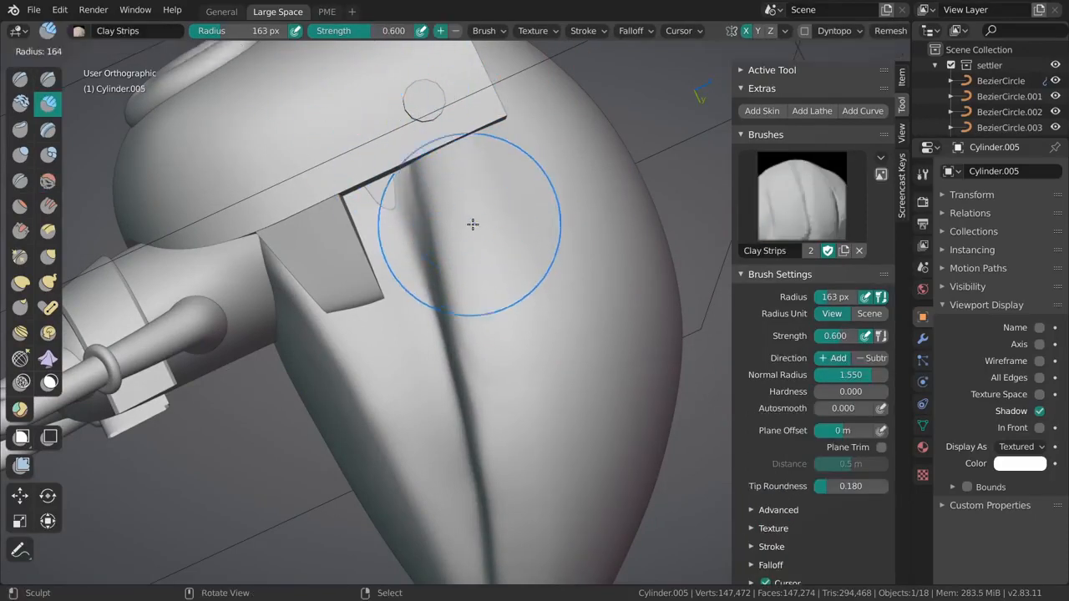
click(582, 224)
drag(462, 176, 478, 259)
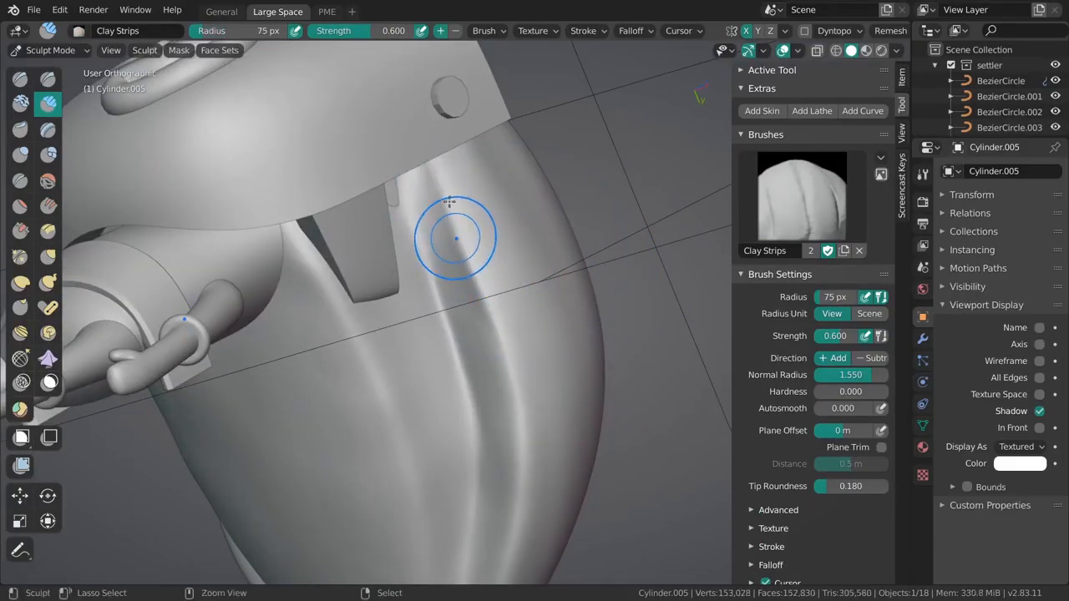
Step: Sharpen the groove where it meets the face plate with the Draw Sharp brush at 73 px and 62 px
mouse_move(455, 239)
middle_down()
mouse_move(442, 210)
mouse_move(487, 234)
mouse_move(457, 263)
middle_up()
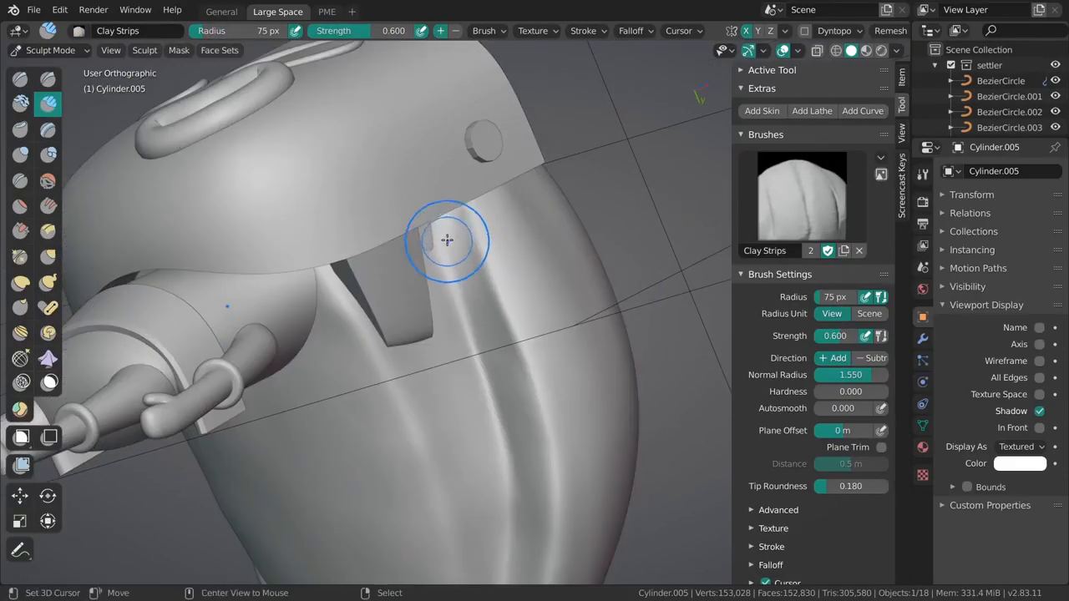
key(alt+c)
key(alt+x)
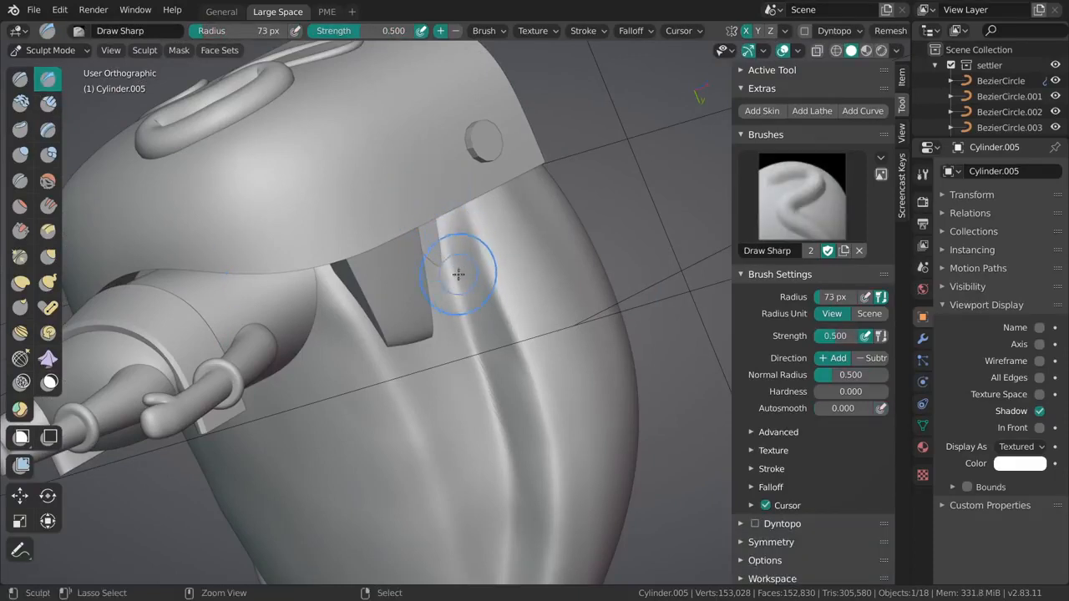
middle_drag(483, 332, 451, 263)
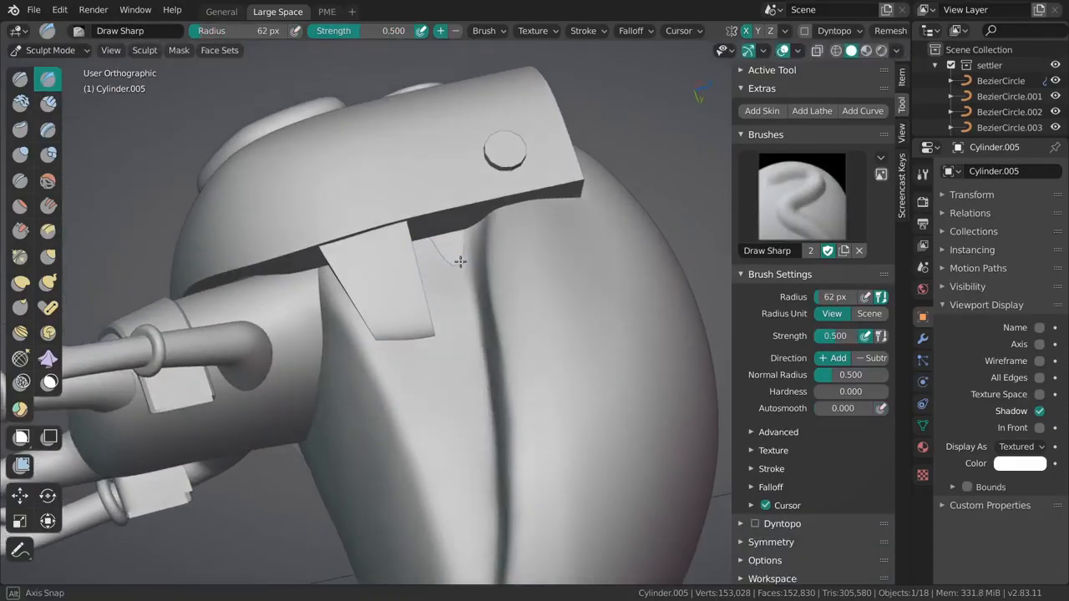
Step: Switch to the Clay Shape brush and unlink it from the active sculpt tool
key(alt+c)
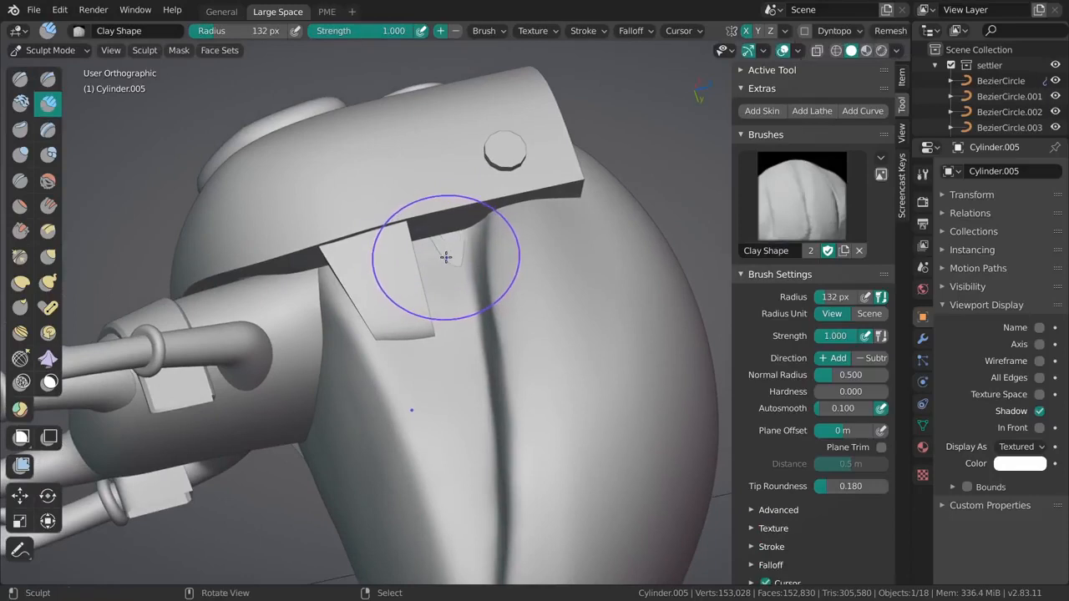
key(alt+c)
key(alt+c)
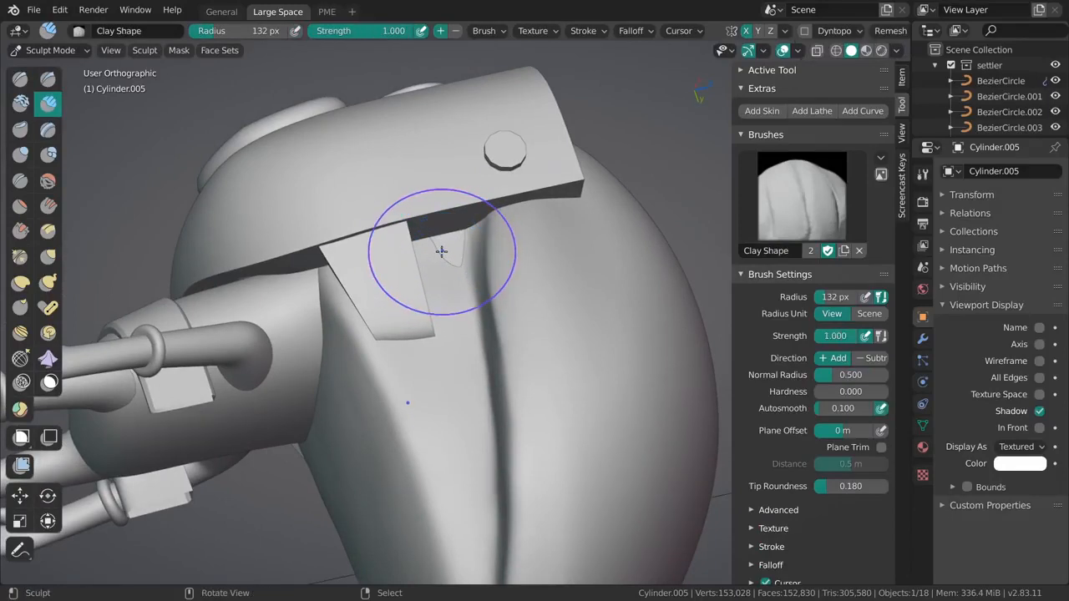
click(831, 185)
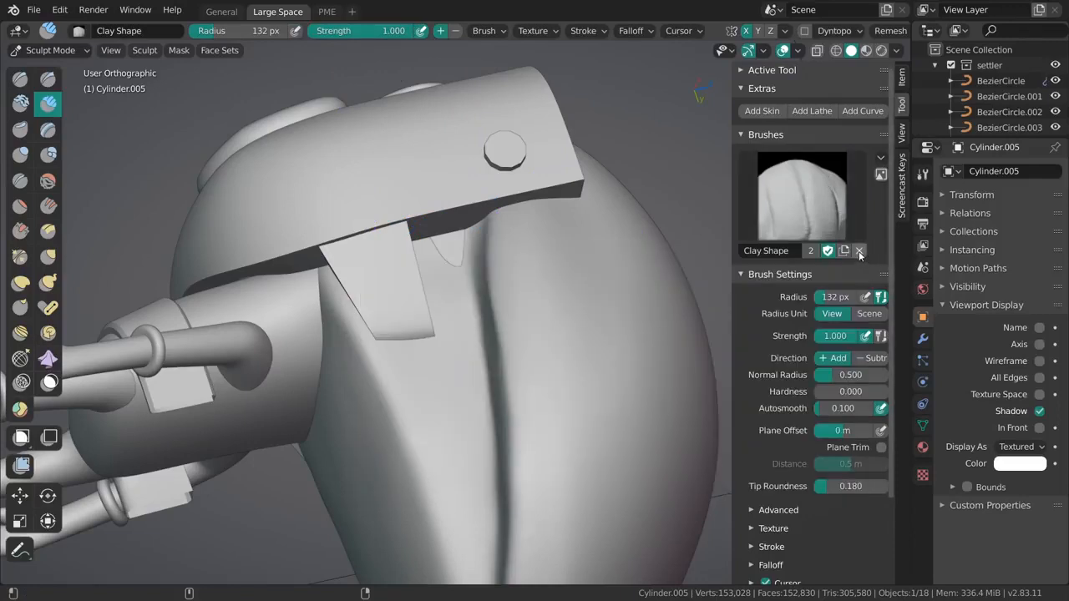
click(858, 251)
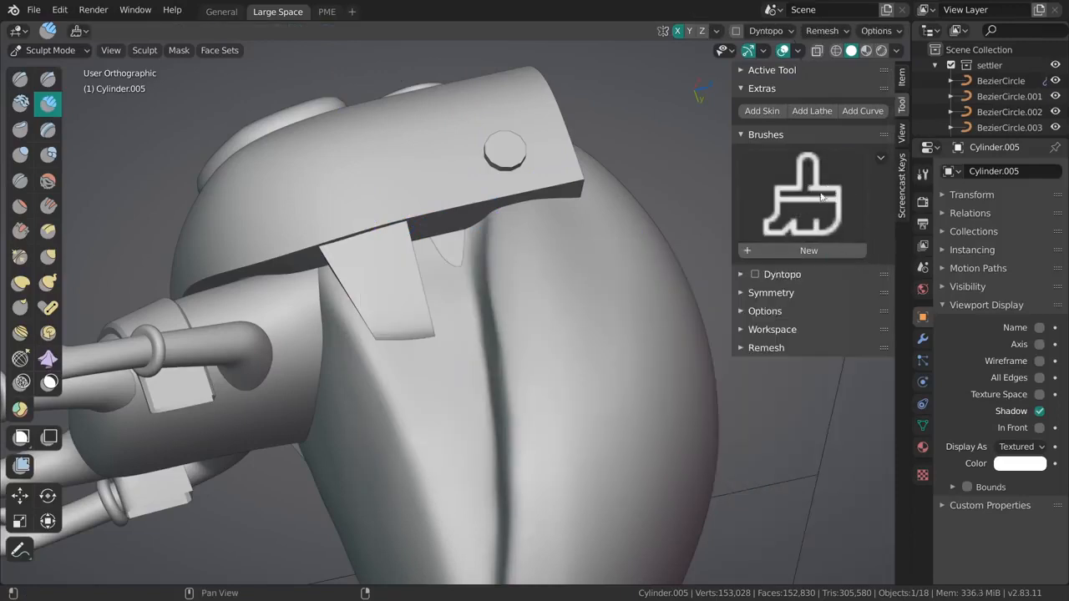
click(804, 191)
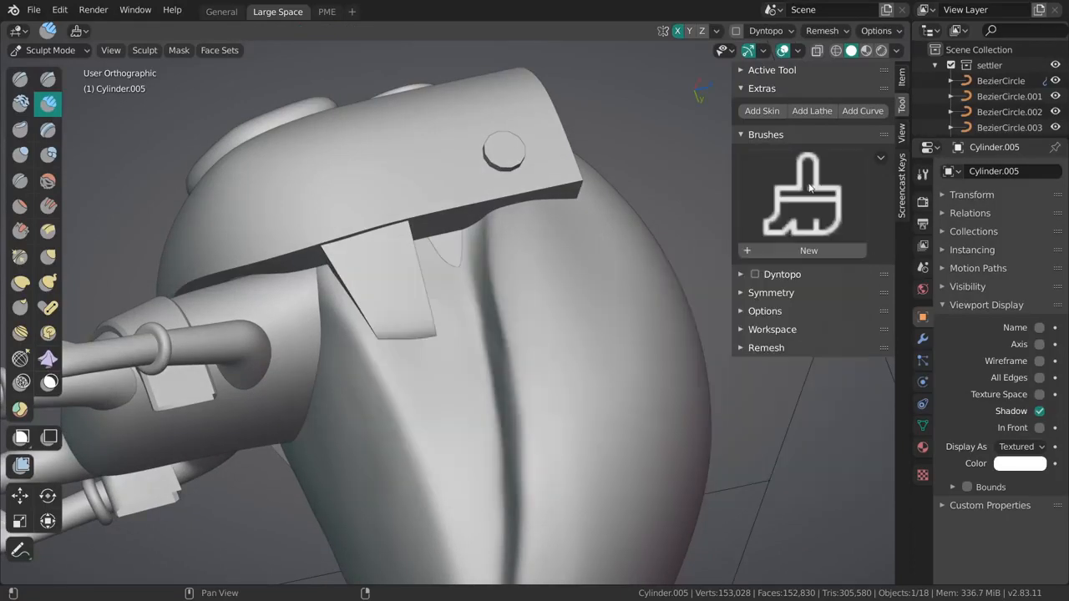
Step: Recall the Clay Shape brush, return to Clay Strips and check which brushes the tool offers
key(c)
key(alt+c)
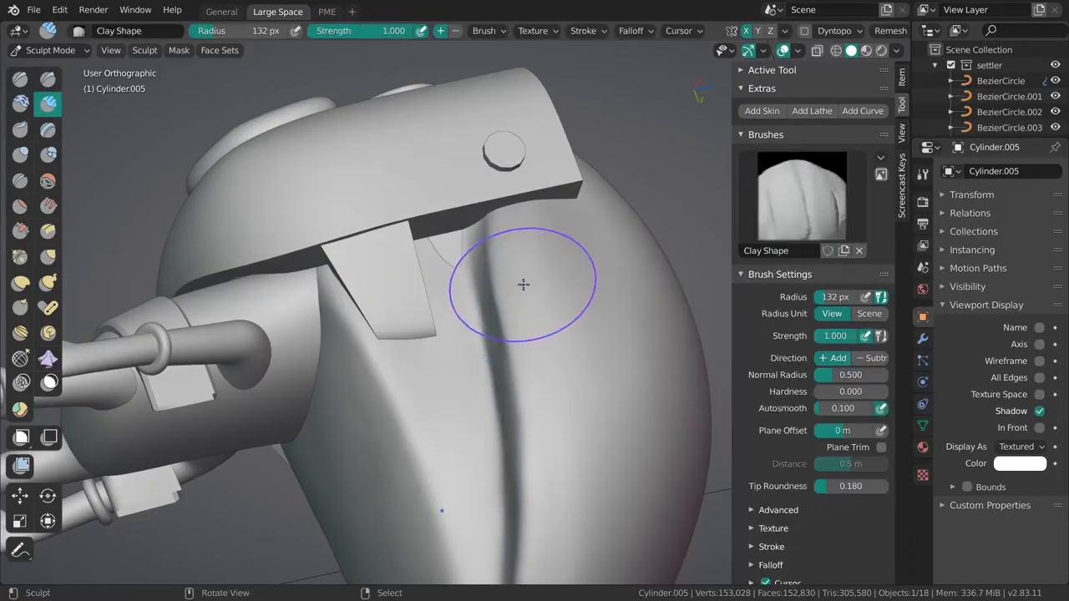
key(c)
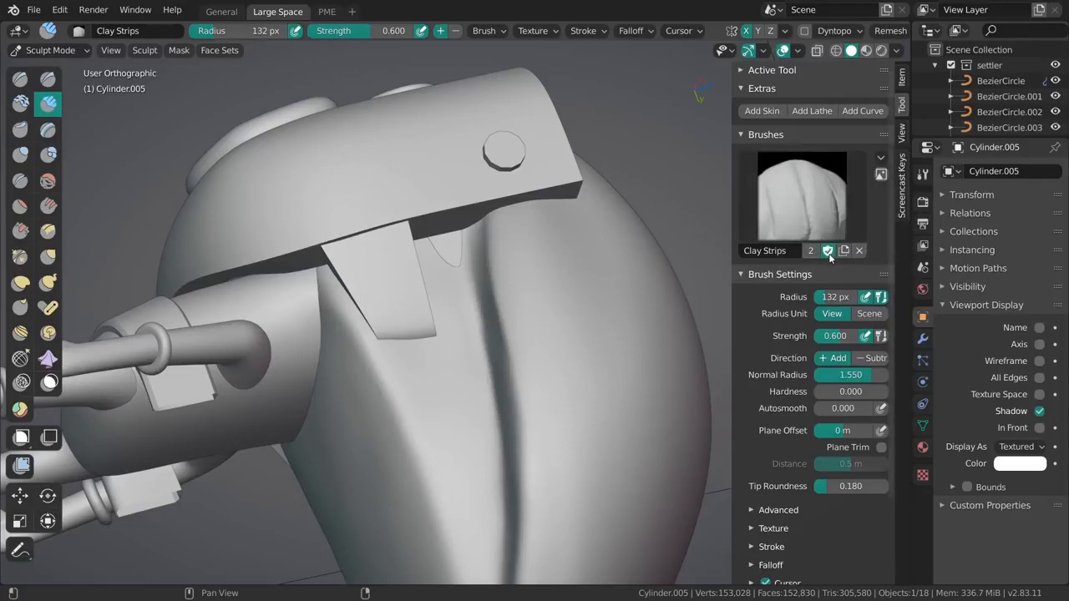
click(818, 216)
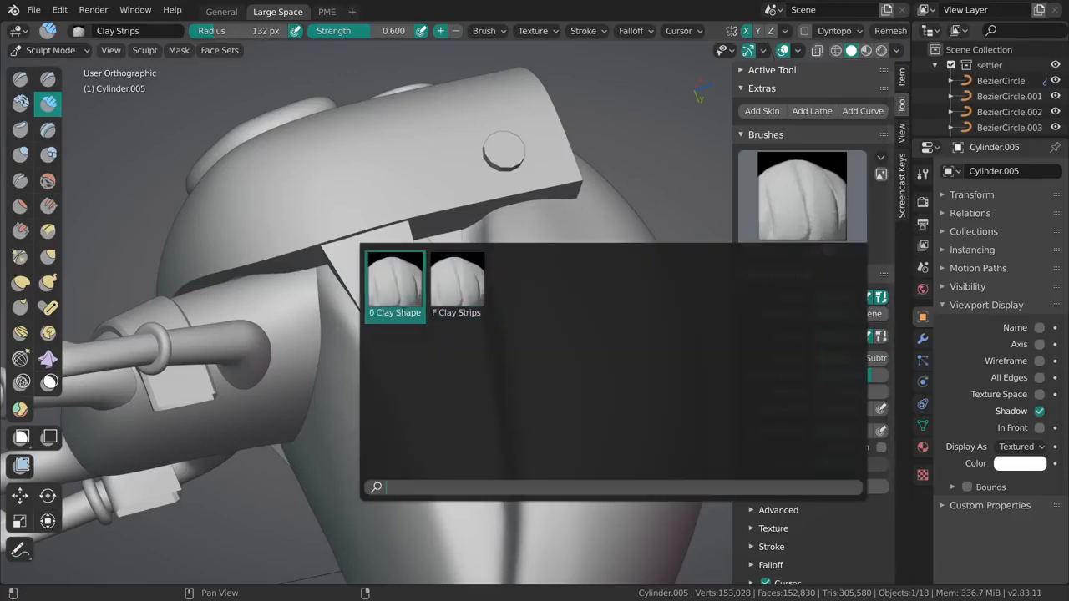
click(818, 187)
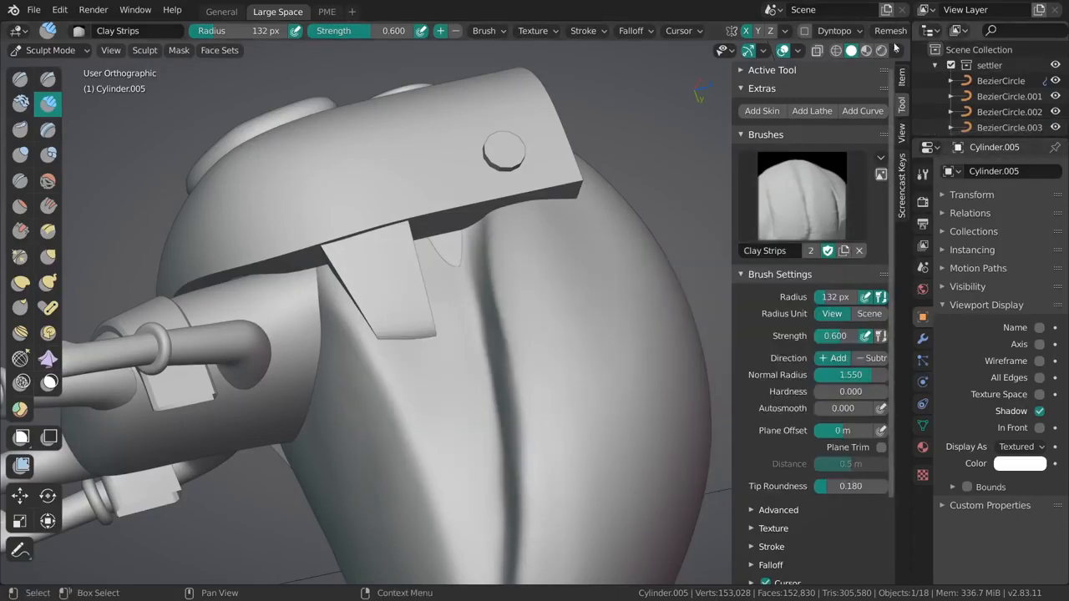
Step: Purge all unused data-blocks from the file, including the unused material, mesh and brush
click(32, 10)
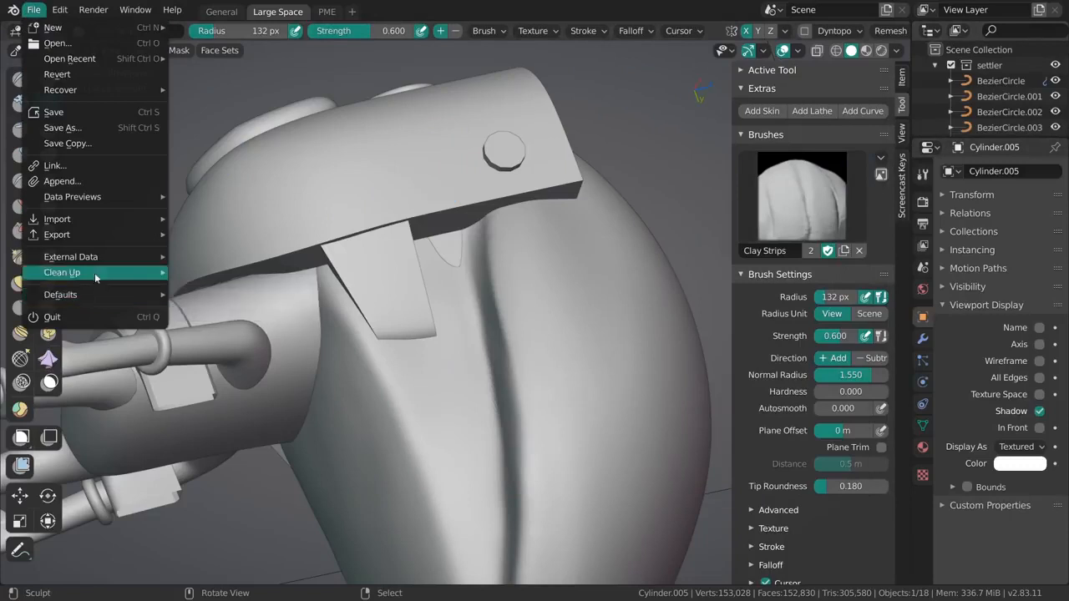
mouse_move(94, 272)
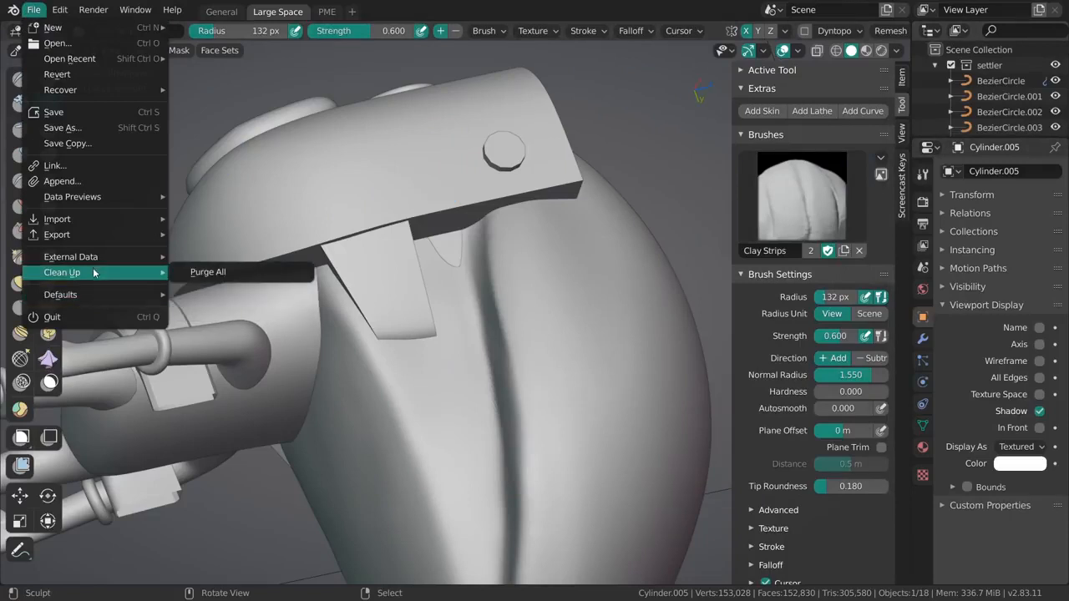
click(209, 272)
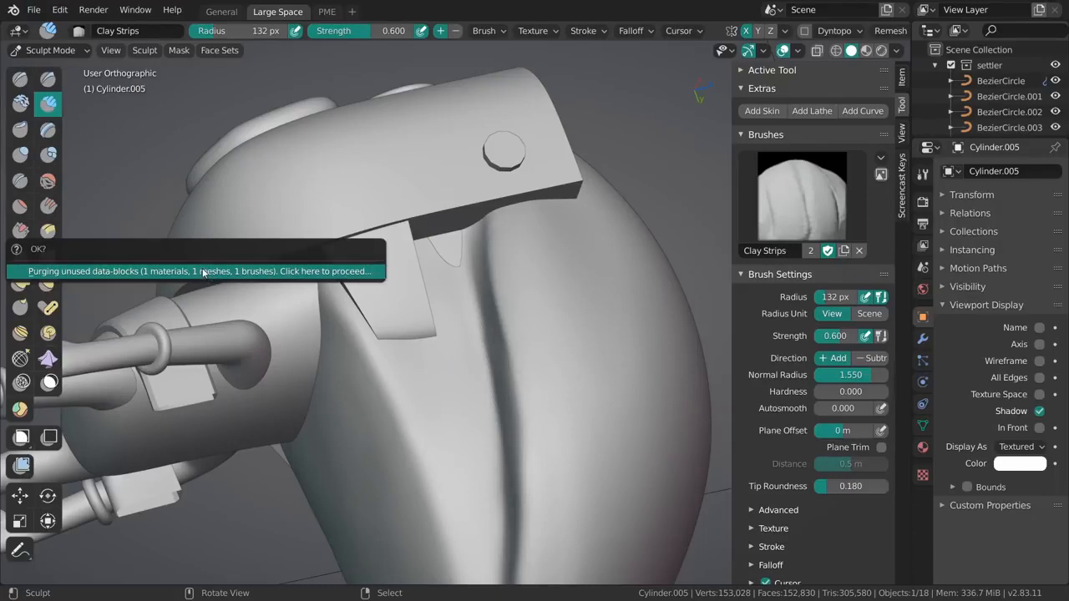
click(204, 272)
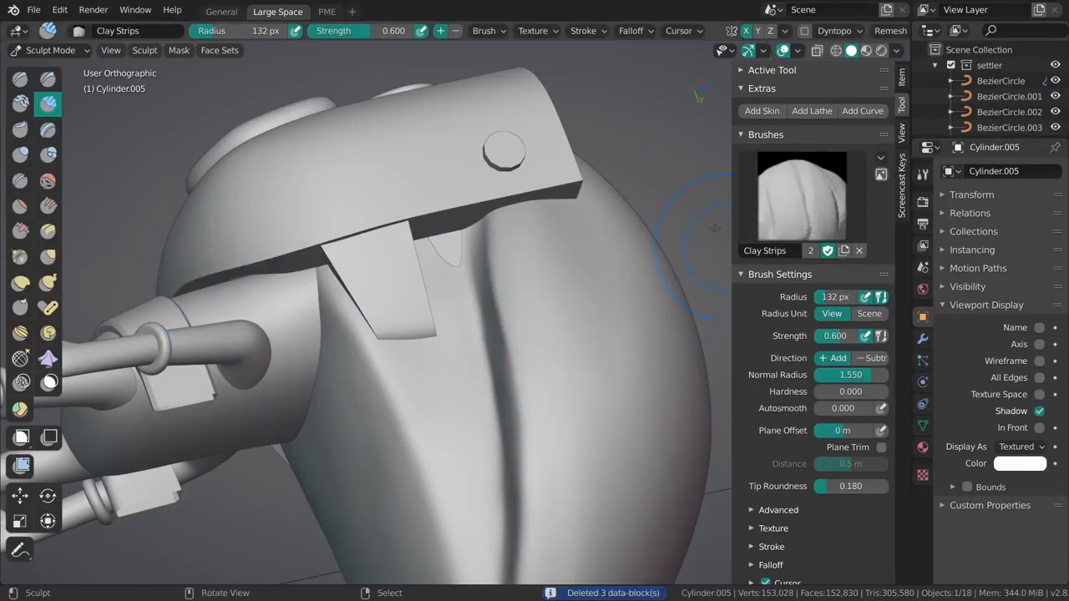
Step: Build up the surface between the groove's front end and the side block with Clay Strips at 141 px and 148 px
ctrl+middle_drag(424, 350, 444, 283)
drag(415, 263, 448, 309)
drag(438, 230, 466, 352)
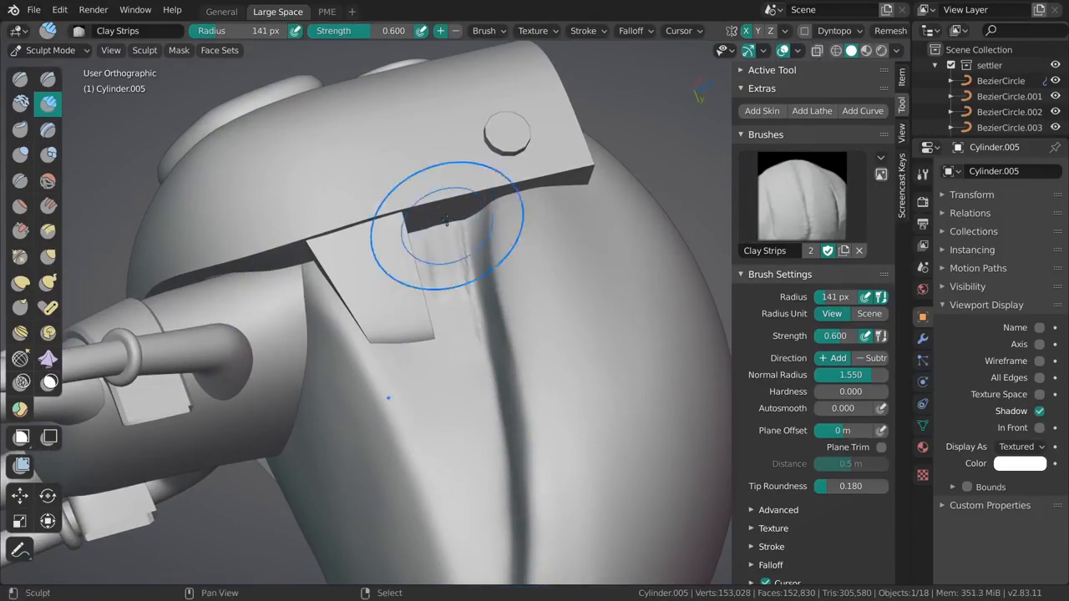
drag(446, 219, 465, 357)
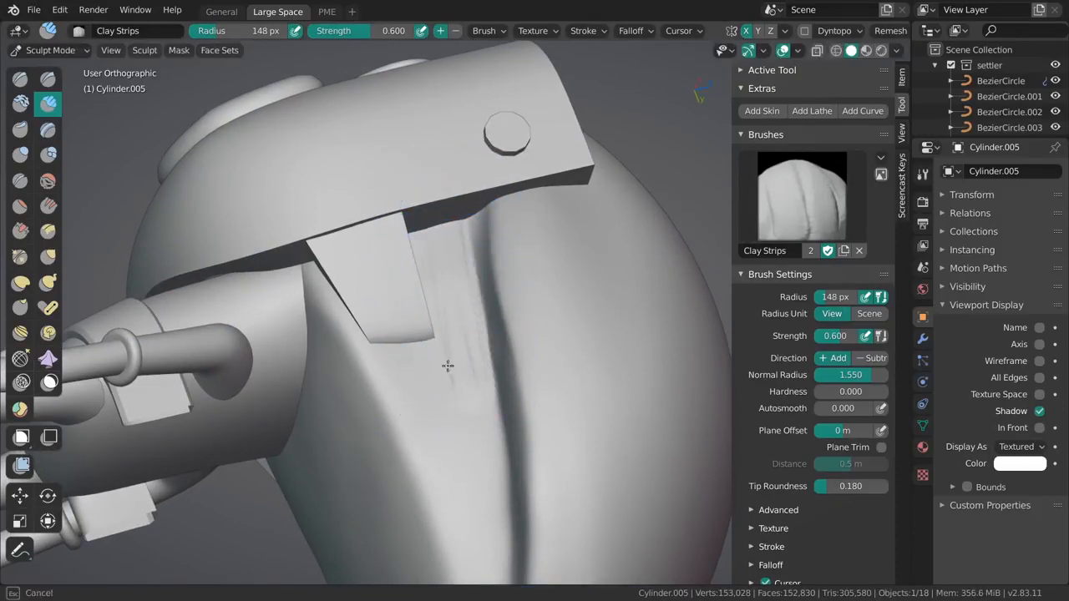
drag(439, 226, 432, 329)
mouse_move(434, 349)
shift+middle_down()
mouse_move(516, 293)
mouse_move(455, 295)
shift+middle_up()
key(f)
click(461, 295)
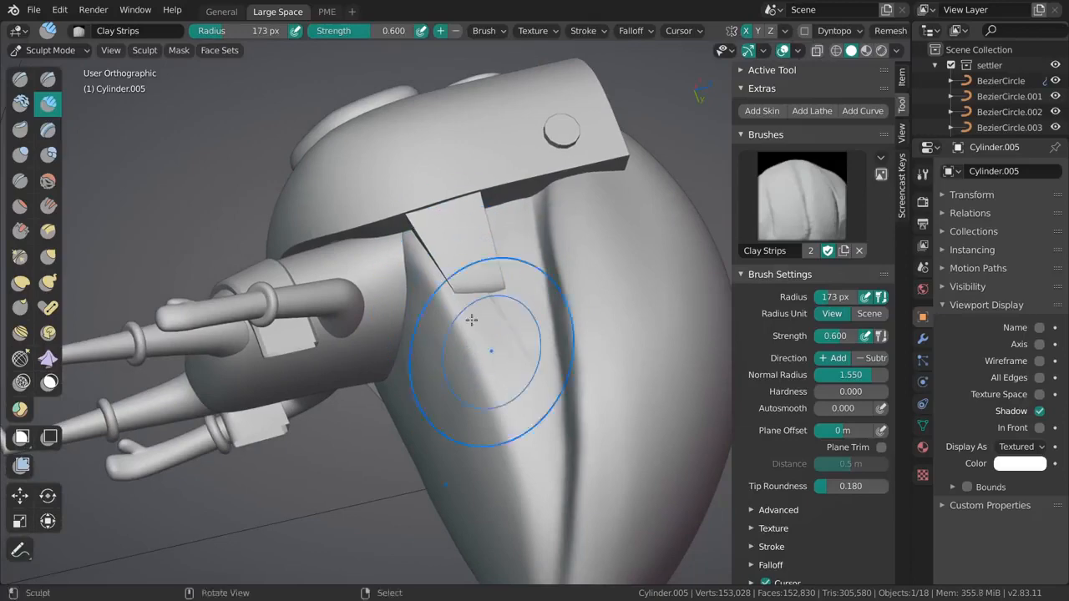
Step: Inspect the groove and underside of the head from several angles, and compare the head with the side reference sketch in Object Mode
middle_drag(505, 345, 505, 385)
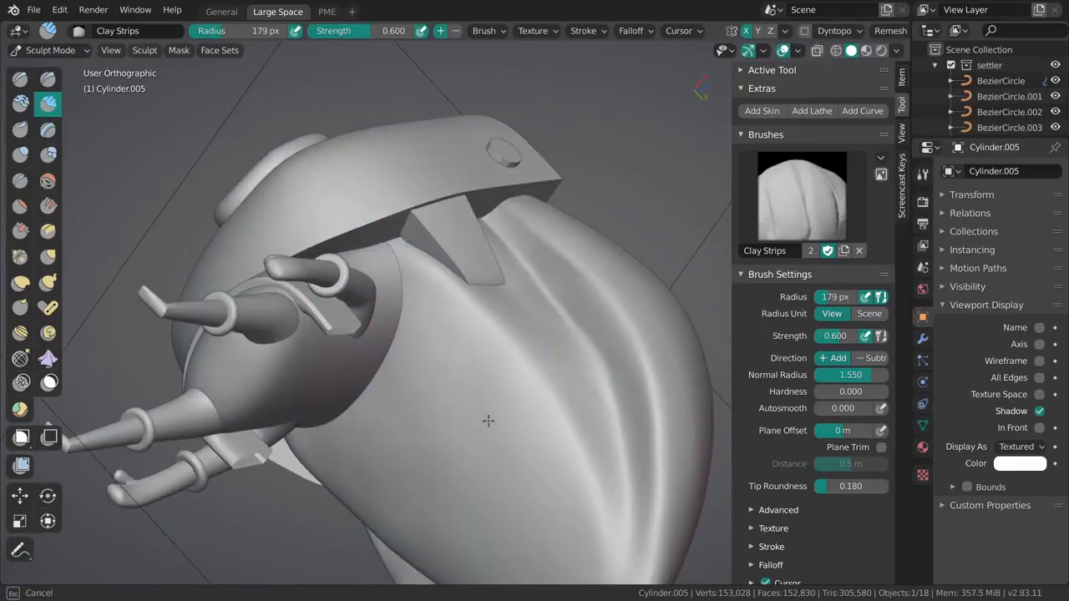
mouse_move(487, 421)
middle_down()
mouse_move(498, 279)
mouse_move(430, 281)
mouse_move(623, 221)
mouse_move(479, 383)
middle_up()
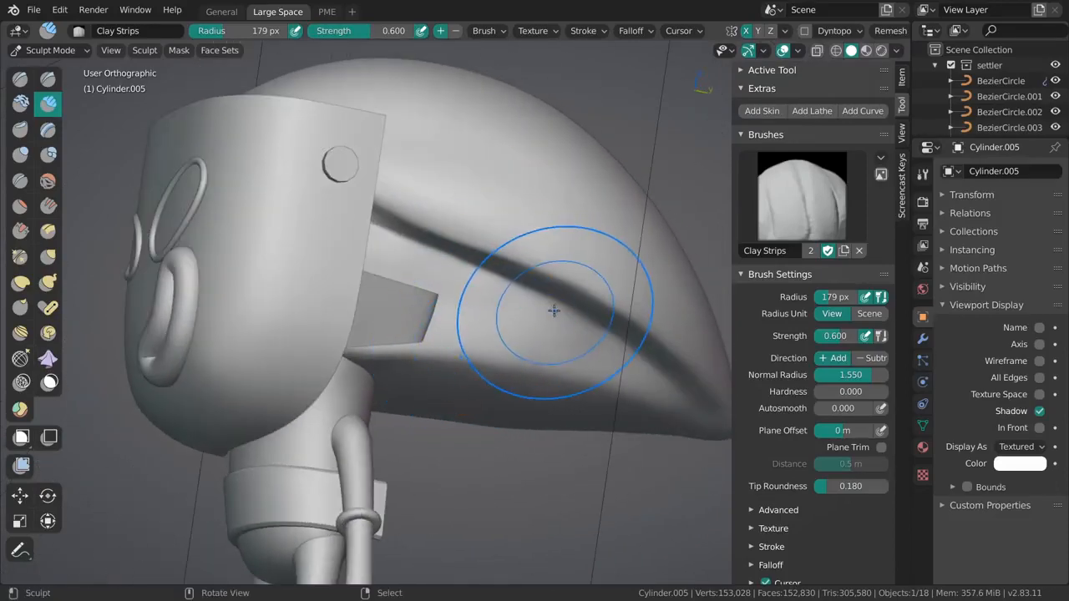
mouse_move(554, 310)
middle_down()
mouse_move(530, 310)
mouse_move(591, 310)
mouse_move(494, 364)
middle_up()
mouse_move(509, 325)
middle_down()
mouse_move(643, 118)
mouse_move(520, 356)
middle_up()
mouse_move(468, 137)
middle_down()
mouse_move(442, 209)
mouse_move(448, 279)
mouse_move(492, 310)
middle_up()
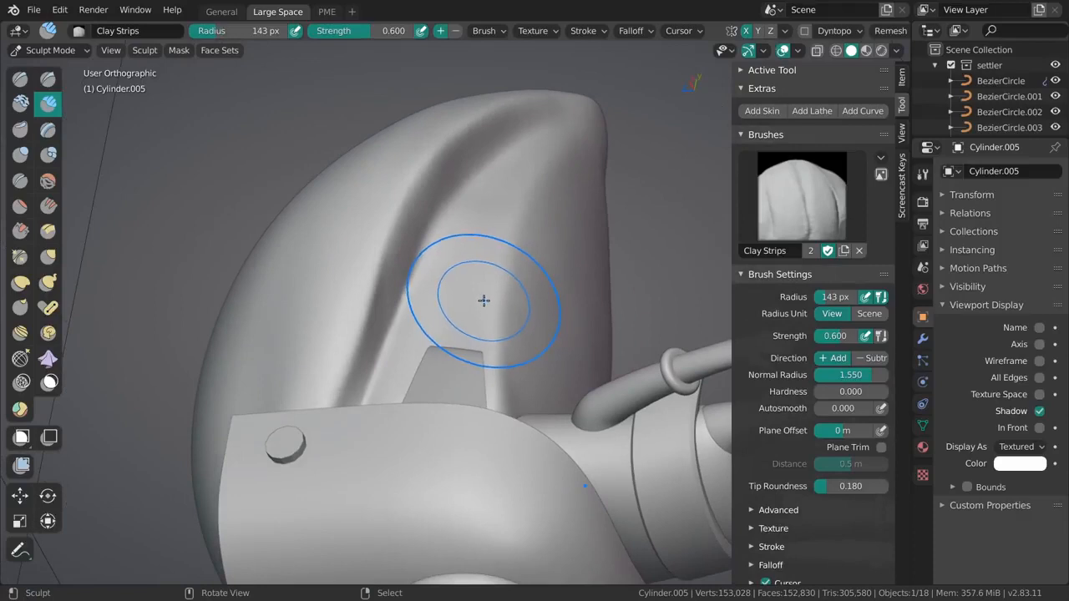
mouse_move(498, 264)
middle_down()
mouse_move(589, 356)
mouse_move(534, 275)
mouse_move(509, 317)
mouse_move(569, 309)
middle_up()
key(f)
click(472, 381)
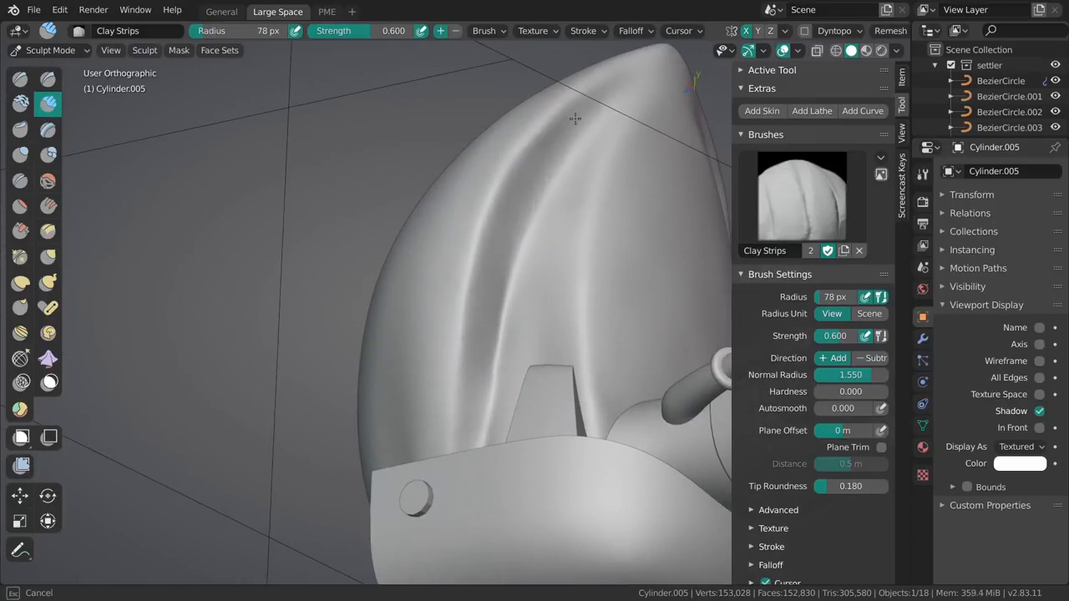
middle_drag(575, 118, 535, 187)
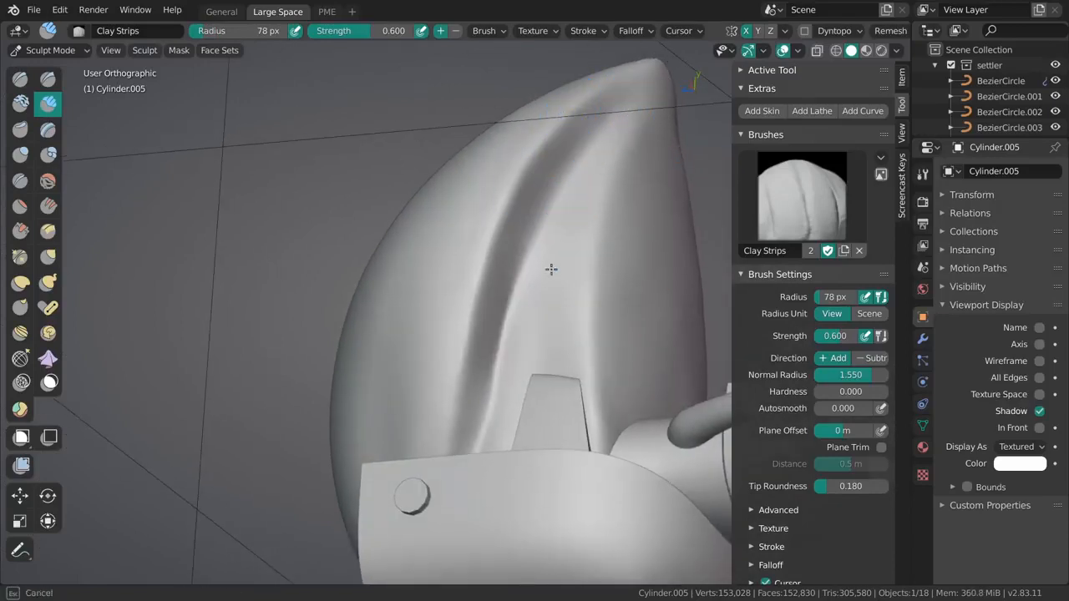
scroll(527, 394, down, 8)
middle_drag(528, 394, 584, 351)
key(ctrl+Tab)
click(505, 358)
key(alt+a)
key(KP_3)
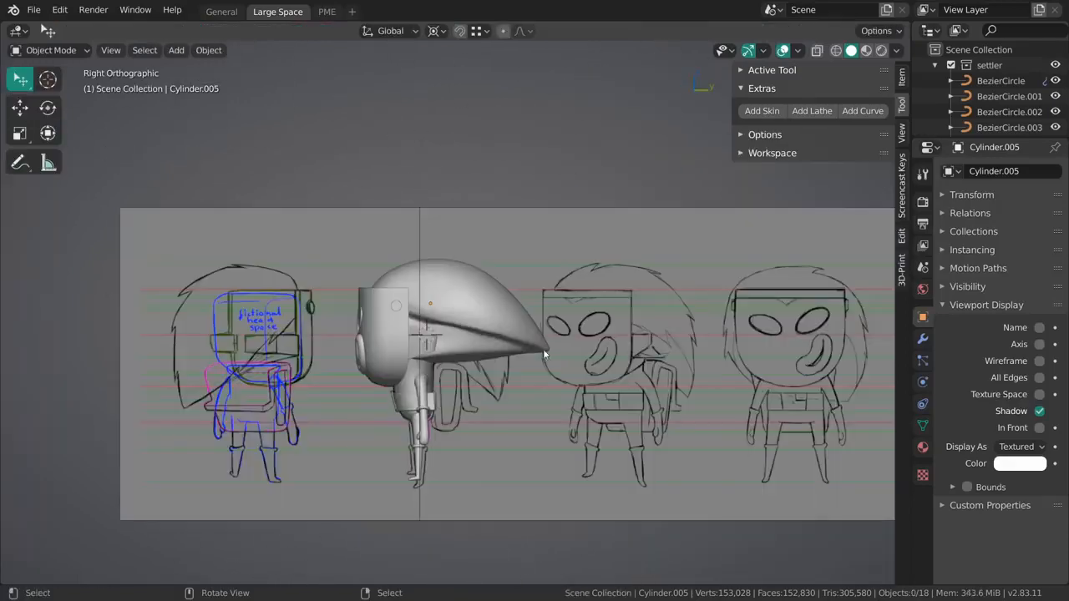
mouse_move(476, 314)
shift+middle_down()
mouse_move(516, 296)
mouse_move(655, 351)
mouse_move(615, 313)
mouse_move(442, 256)
shift+middle_up()
scroll(515, 294, up, 2)
Step: Return the head to Sculpt Mode and add Clay Strips strokes behind the face plate's upper side at 124 px
click(507, 278)
key(ctrl+Tab)
click(430, 358)
mouse_move(429, 359)
middle_down()
mouse_move(520, 281)
mouse_move(487, 383)
middle_up()
drag(487, 383, 511, 253)
mouse_move(489, 389)
mouse_down()
mouse_move(507, 292)
mouse_move(482, 320)
mouse_up()
key(f)
click(563, 367)
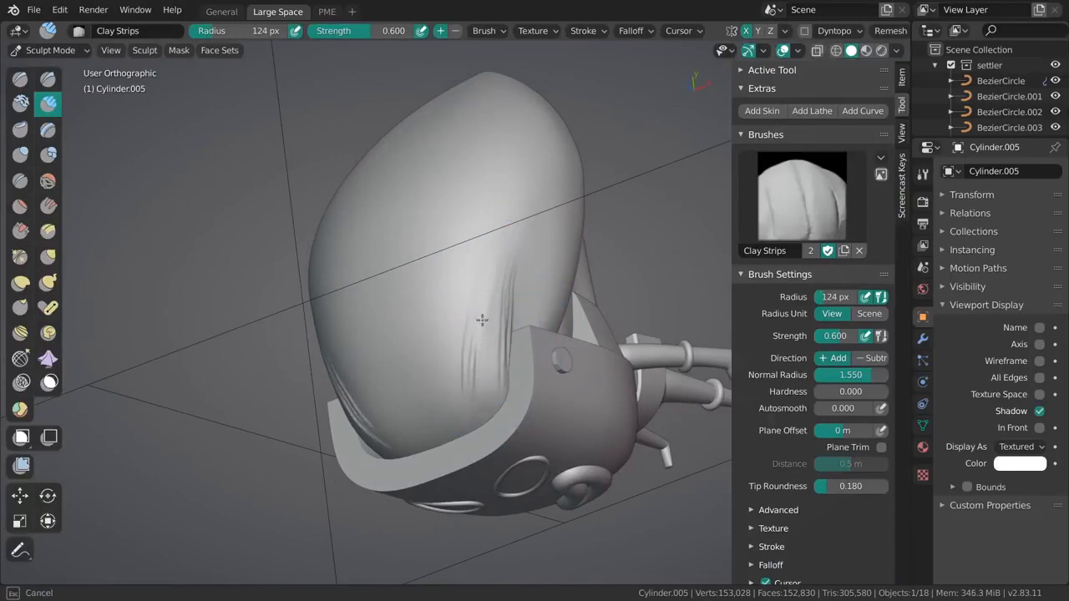
Step: Add Clay Strips strokes across the top of the head where it meets the face plate, at 154 px
middle_drag(466, 352, 534, 325)
key(f)
click(598, 321)
drag(506, 387, 496, 310)
drag(478, 401, 490, 329)
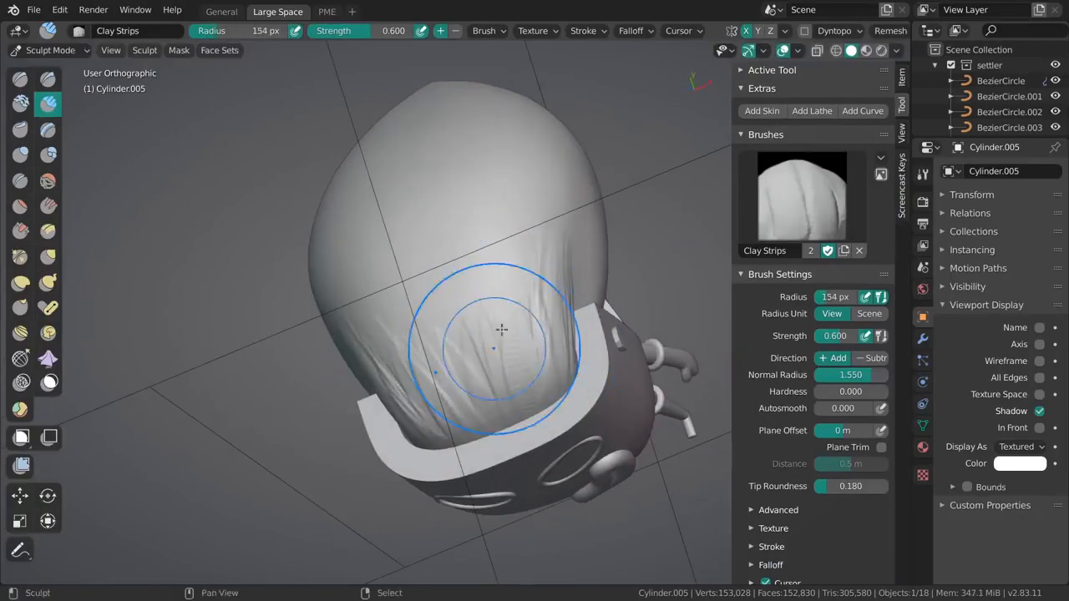
drag(551, 367, 547, 299)
Step: Adjust the Smooth brush's strength and soften the new strokes above the face plate at 154 px
key(s)
key(shift+f)
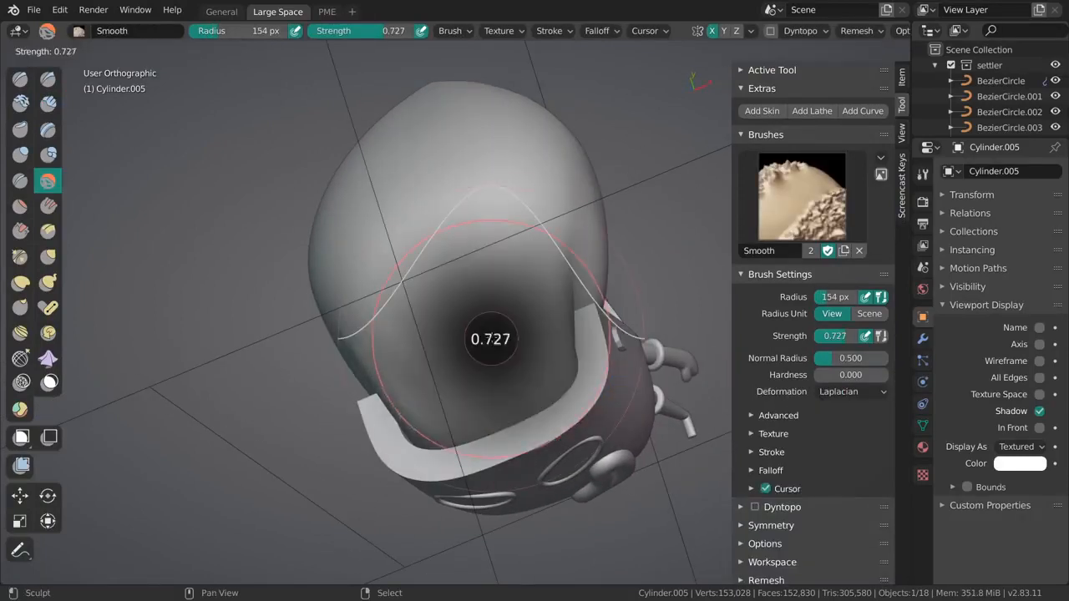
click(495, 314)
drag(490, 271, 510, 292)
mouse_move(534, 306)
middle_down()
mouse_move(451, 287)
mouse_move(534, 272)
mouse_move(454, 303)
middle_up()
scroll(451, 286, up, 2)
Step: Build up the front side of the head along the face plate's upper edge with broad Clay Strips strokes at 280 px
key(c)
key(f)
click(534, 272)
key(f)
click(429, 320)
mouse_move(453, 269)
mouse_down()
mouse_move(419, 366)
mouse_move(436, 437)
mouse_up()
key(f)
click(440, 372)
mouse_move(432, 291)
middle_down()
mouse_move(392, 342)
mouse_move(392, 401)
middle_up()
key(f)
click(389, 416)
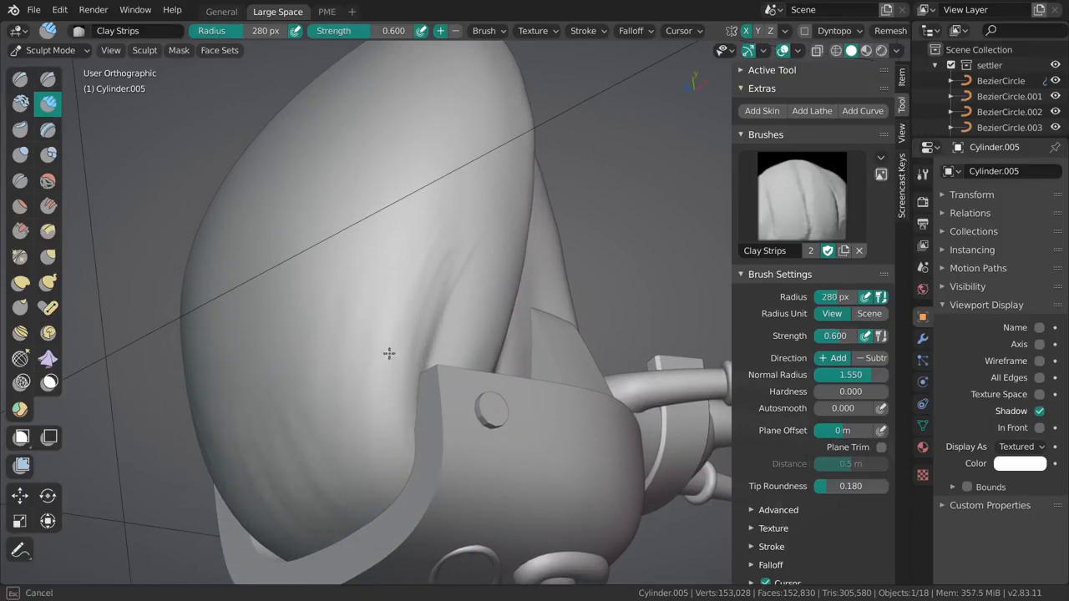
Step: Shape the crease on the head's side behind the face plate with Clay Strips at 178 px and 126 px
mouse_move(388, 353)
middle_down()
mouse_move(479, 344)
mouse_move(532, 274)
middle_up()
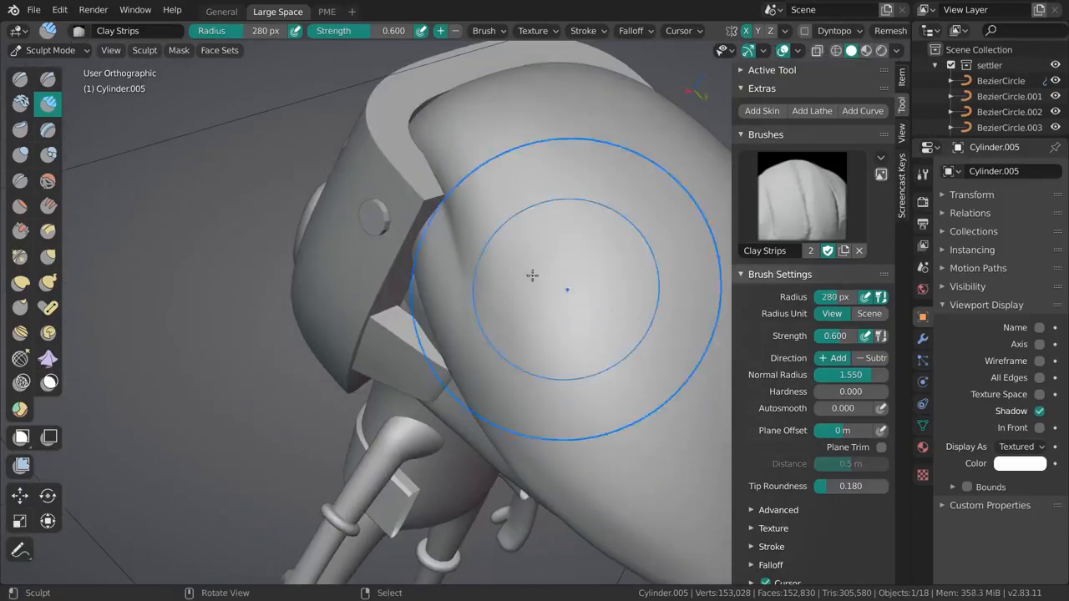
key(f)
click(475, 253)
middle_drag(475, 253, 501, 233)
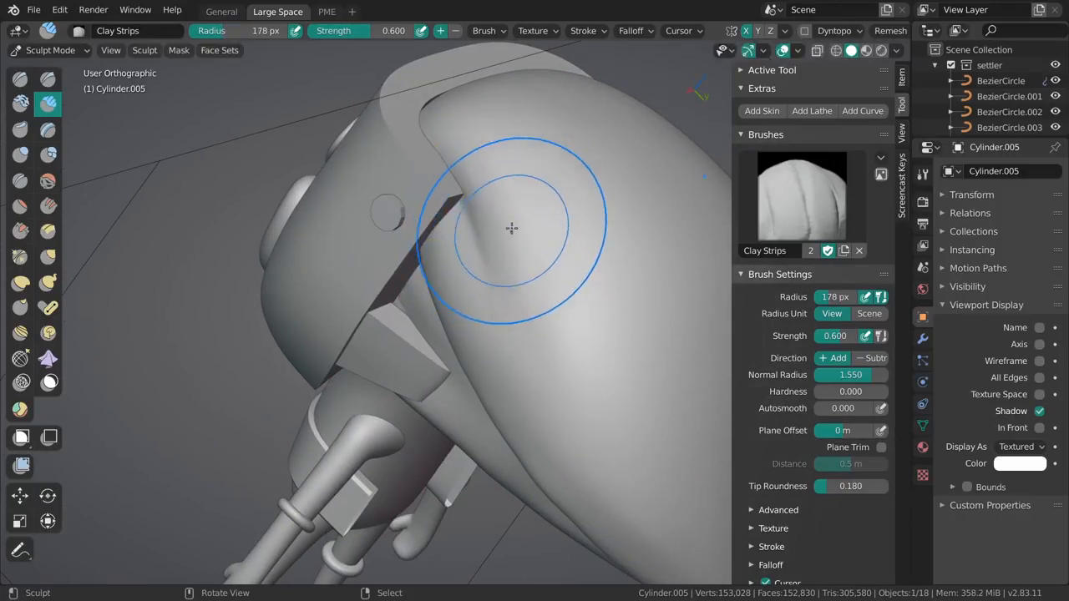
mouse_move(511, 227)
mouse_down()
mouse_move(501, 245)
mouse_move(510, 327)
mouse_move(520, 298)
mouse_move(488, 218)
mouse_up()
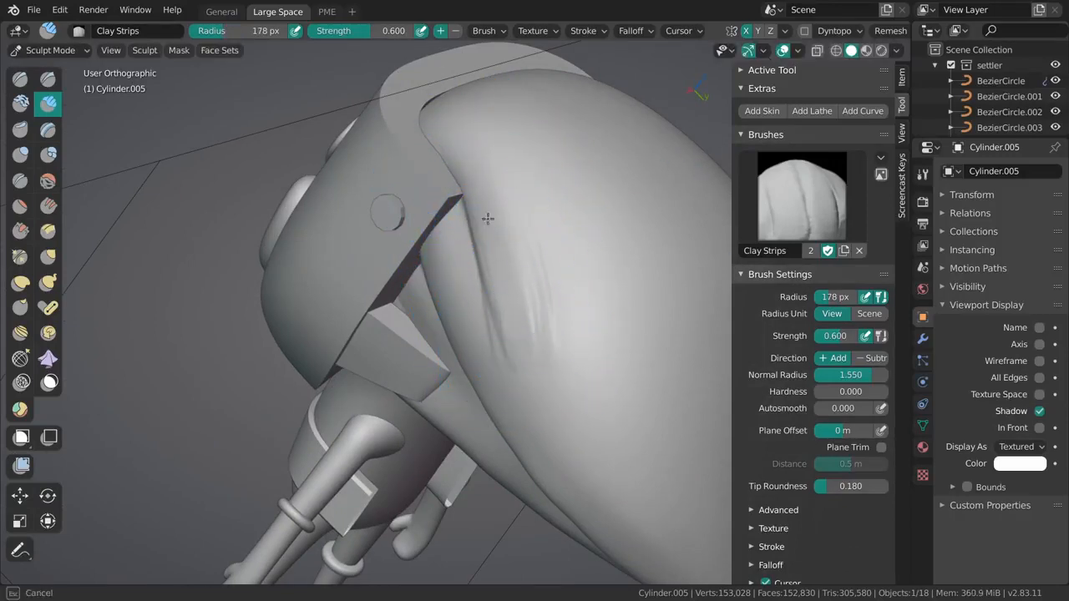
drag(523, 282, 523, 358)
mouse_move(524, 358)
middle_down()
mouse_move(529, 294)
mouse_move(535, 359)
middle_up()
key(f)
click(468, 317)
mouse_move(440, 287)
mouse_down()
mouse_move(425, 262)
mouse_move(517, 367)
mouse_up()
Step: Switch to Object Mode, reveal the hidden backpack objects and select the head in the right side view
mouse_move(536, 422)
shift+middle_down()
mouse_move(455, 355)
mouse_move(435, 372)
mouse_move(501, 322)
mouse_move(483, 288)
shift+middle_up()
scroll(455, 355, down, 2)
key(KP_3)
scroll(500, 322, up, 1)
shift+middle_drag(405, 325, 498, 324)
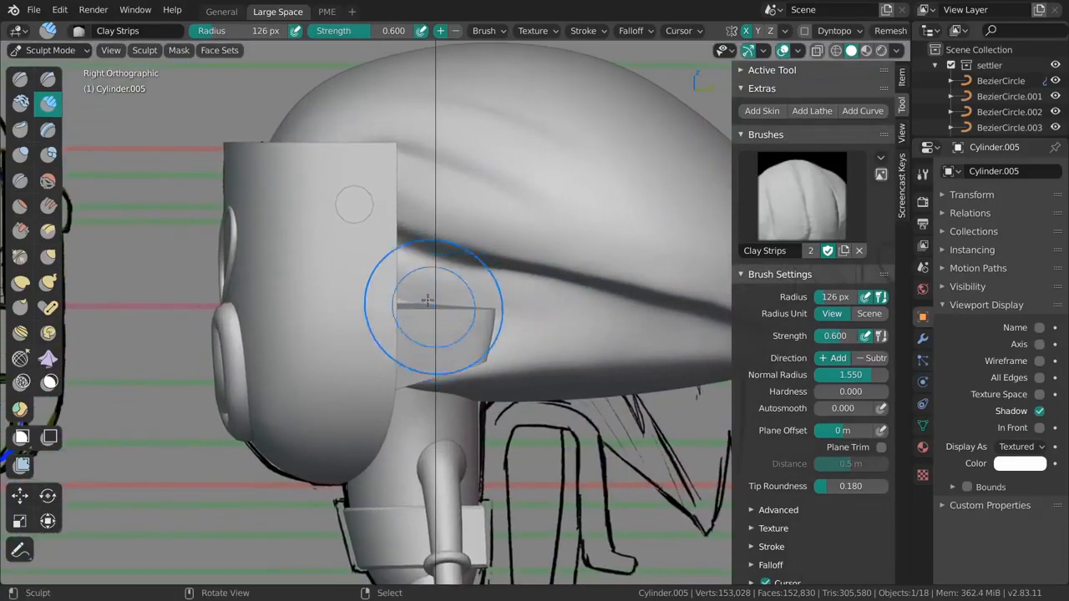
middle_drag(418, 300, 498, 329)
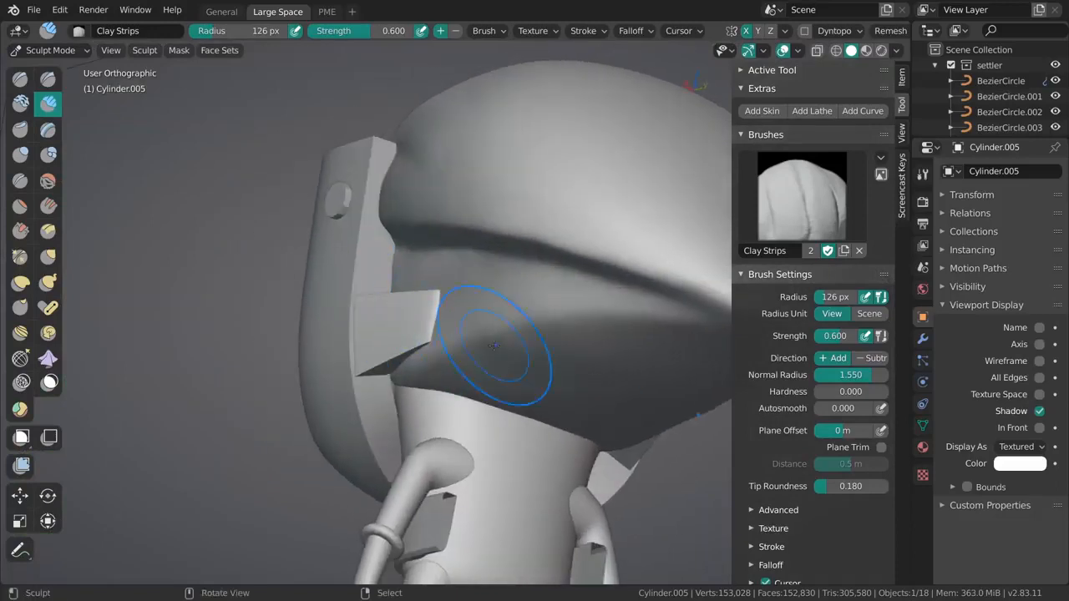
key(ctrl+Tab)
mouse_move(457, 406)
shift+middle_down()
mouse_move(437, 289)
mouse_move(556, 253)
mouse_move(501, 244)
mouse_move(490, 308)
mouse_move(503, 294)
mouse_move(501, 306)
mouse_move(501, 281)
mouse_move(525, 279)
shift+middle_up()
key(alt+a)
click(490, 308)
key(alt+h)
key(alt+a)
click(525, 278)
key(grave)
click(534, 302)
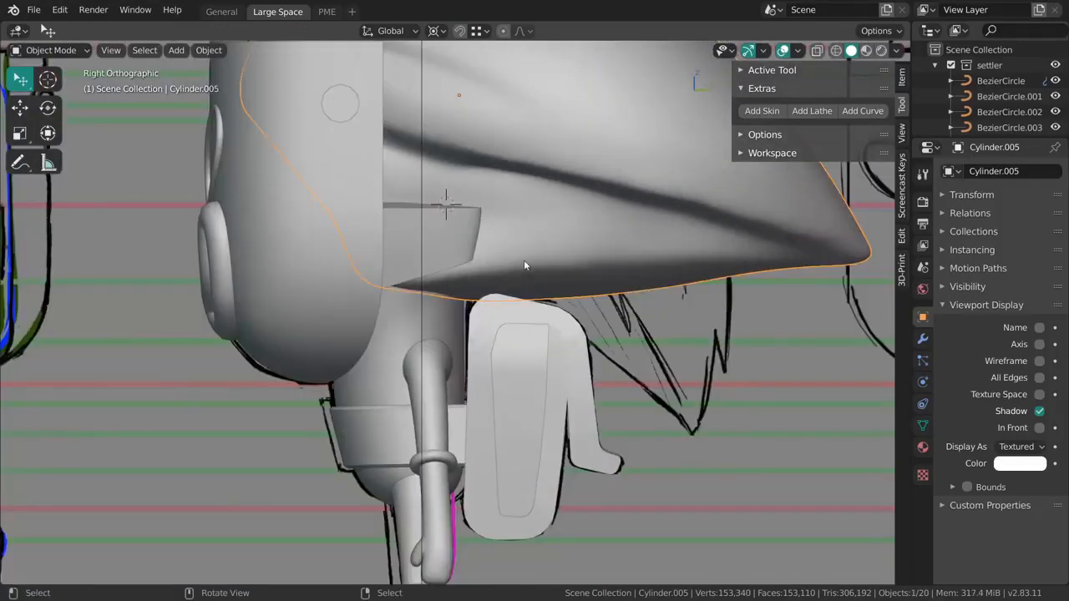
Step: Reshape the head's lower edge above the backpack in Sculpt Mode with the Grab brush at 267 px and 0.374 strength
key(ctrl+Tab)
click(501, 306)
key(g)
key(f)
click(529, 300)
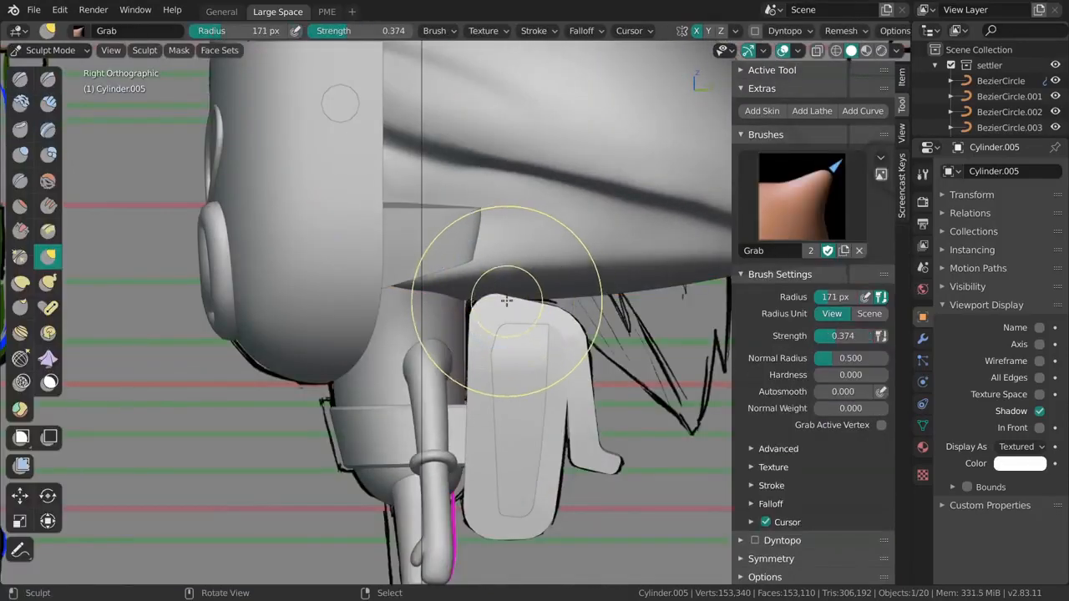
key(f)
click(559, 299)
drag(510, 299, 512, 297)
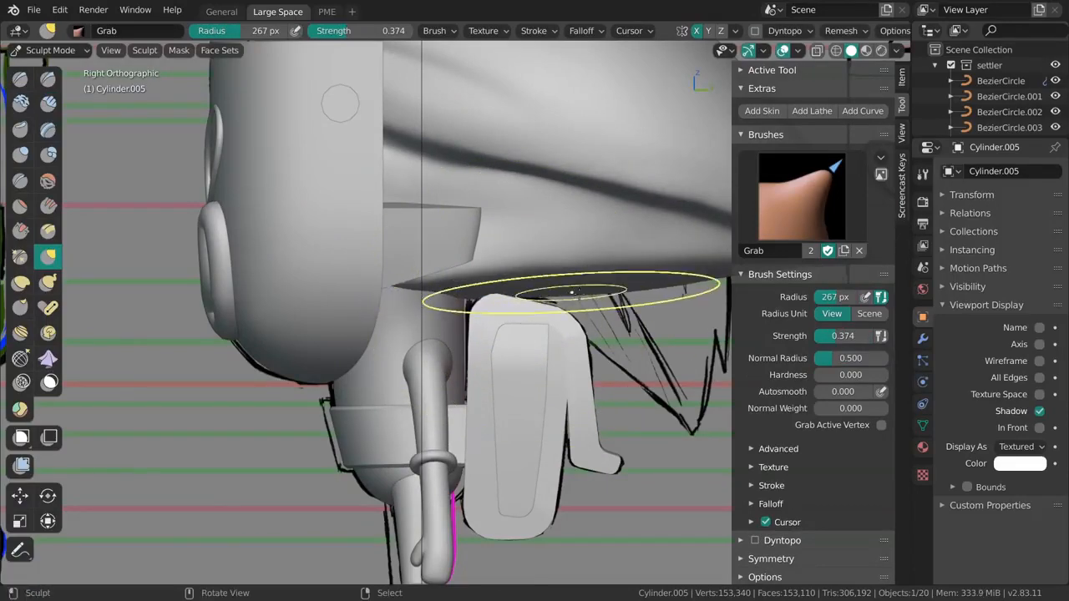
Step: Adjust the head's lower edge behind the backpack with further Grab strokes, using brush sizes of 202 px and 210 px
shift+middle_drag(570, 292, 502, 304)
key(f)
click(724, 297)
drag(577, 297, 572, 292)
key(f)
click(690, 296)
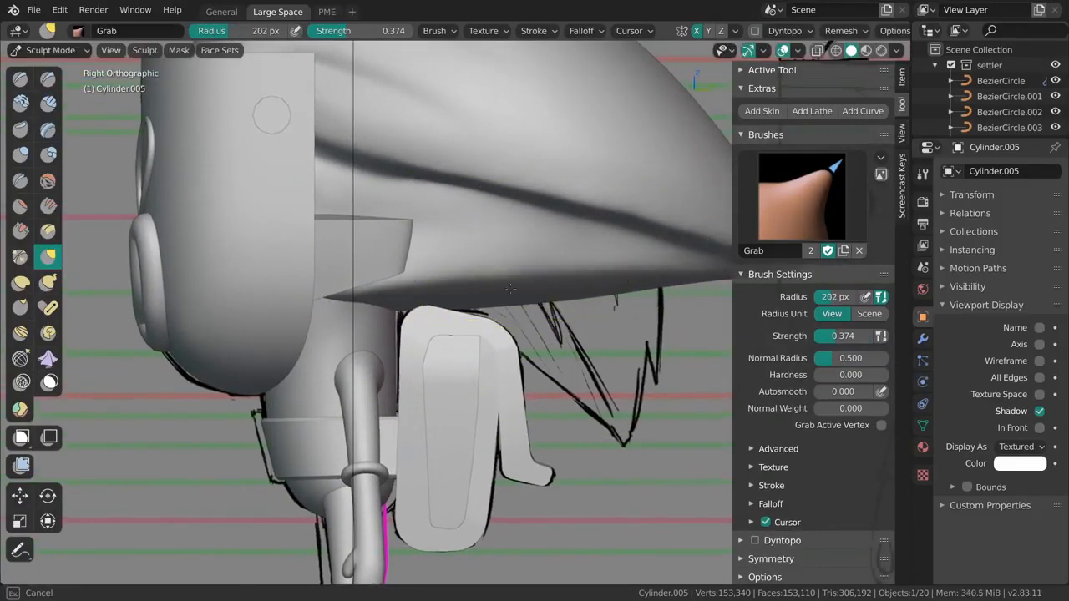
shift+middle_drag(573, 293, 492, 318)
key(f)
click(645, 308)
drag(531, 309, 534, 312)
scroll(522, 250, down, 4)
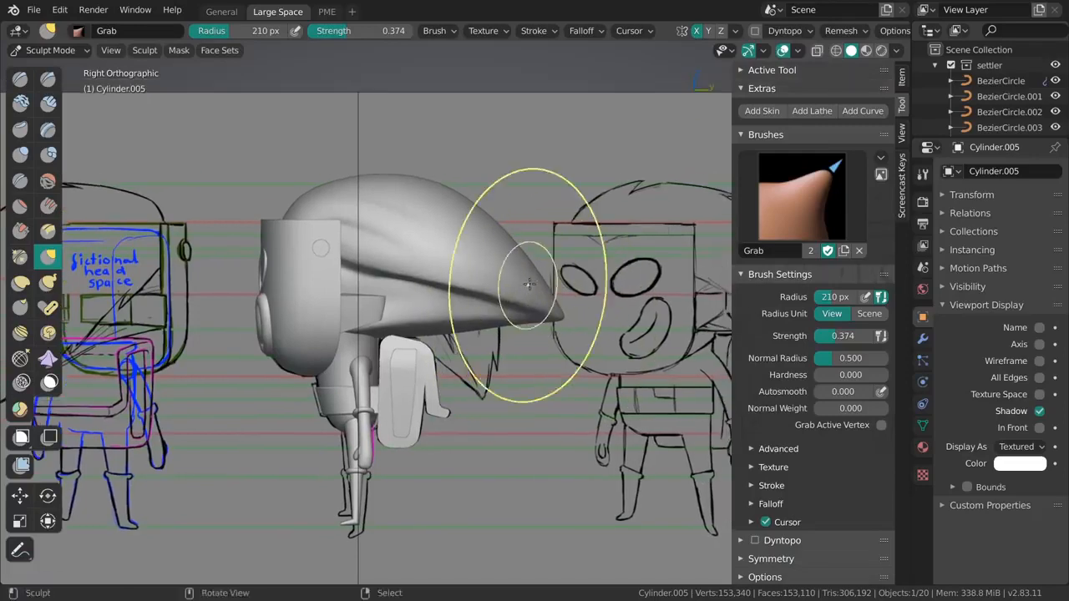
scroll(551, 307, up, 4)
Step: Return the head to Object Mode and save the blend file
key(ctrl+Tab)
click(436, 308)
shift+middle_drag(435, 308, 718, 258)
key(ctrl+s)
Step: Examine the whole character in perspective from several angles and compare it with the front reference sketch
key(KP_5)
middle_drag(489, 245, 408, 314)
scroll(408, 314, up, 4)
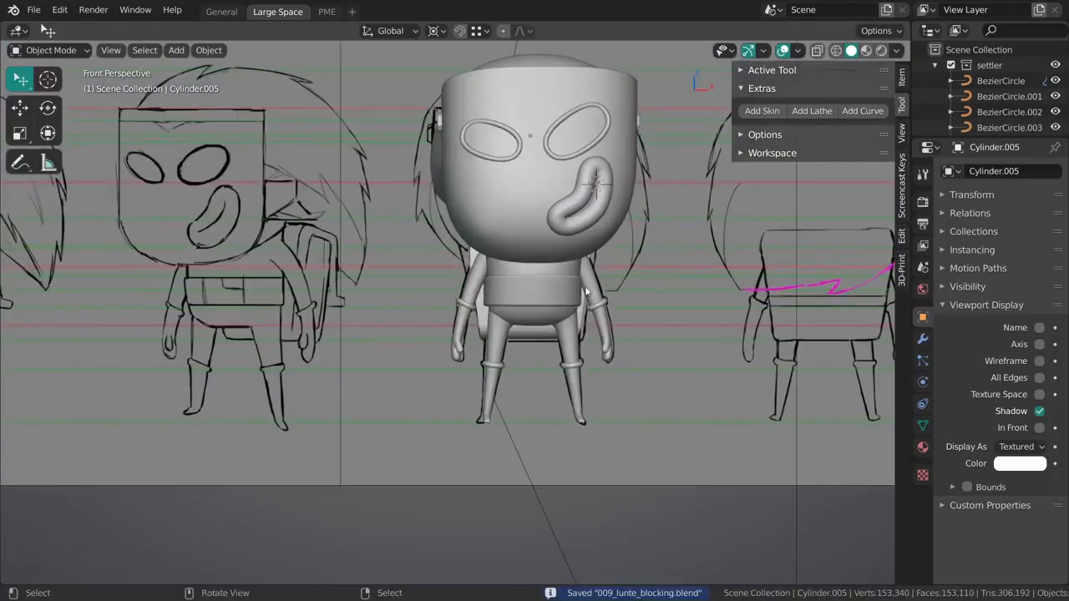
shift+middle_drag(547, 280, 507, 326)
middle_drag(535, 326, 510, 311)
click(509, 312)
key(grave)
click(589, 360)
middle_drag(589, 360, 529, 229)
scroll(573, 310, down, 4)
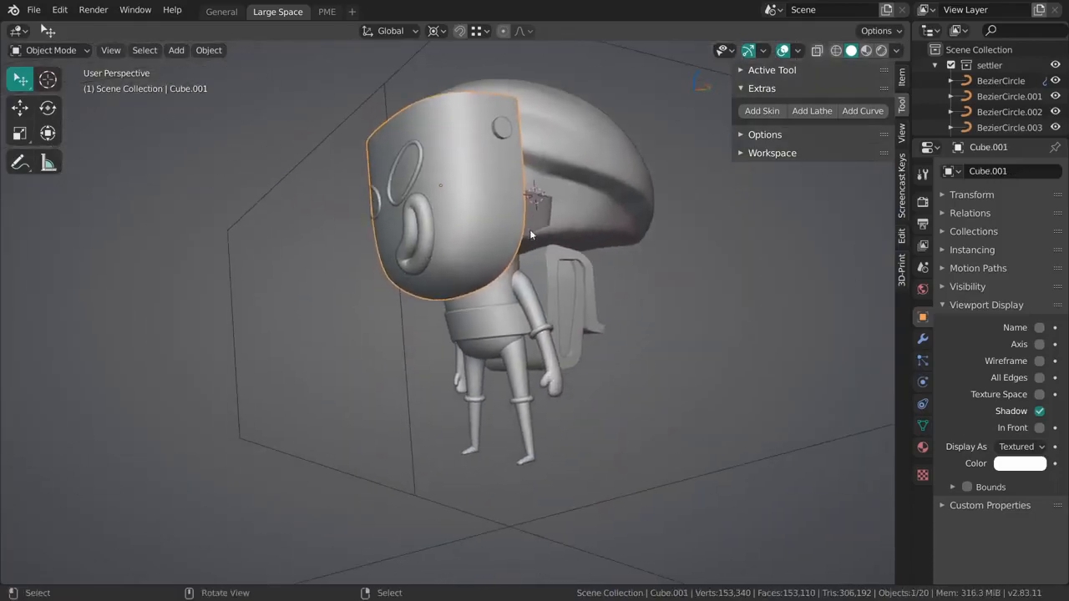
scroll(466, 287, up, 5)
middle_drag(466, 287, 516, 273)
scroll(510, 314, up, 3)
middle_drag(508, 314, 585, 352)
scroll(580, 325, down, 3)
key(KP_1)
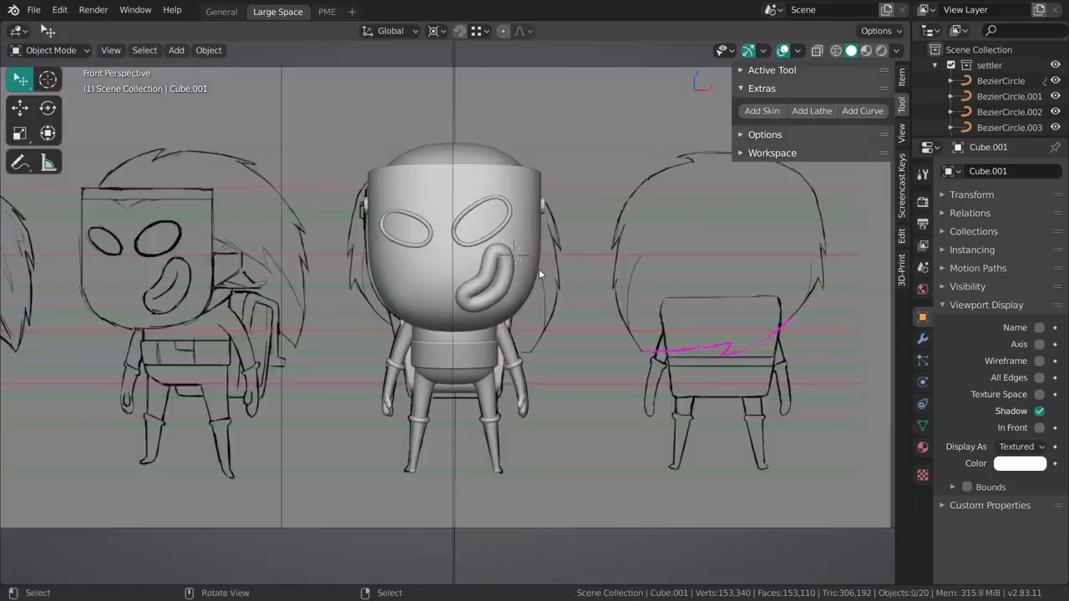